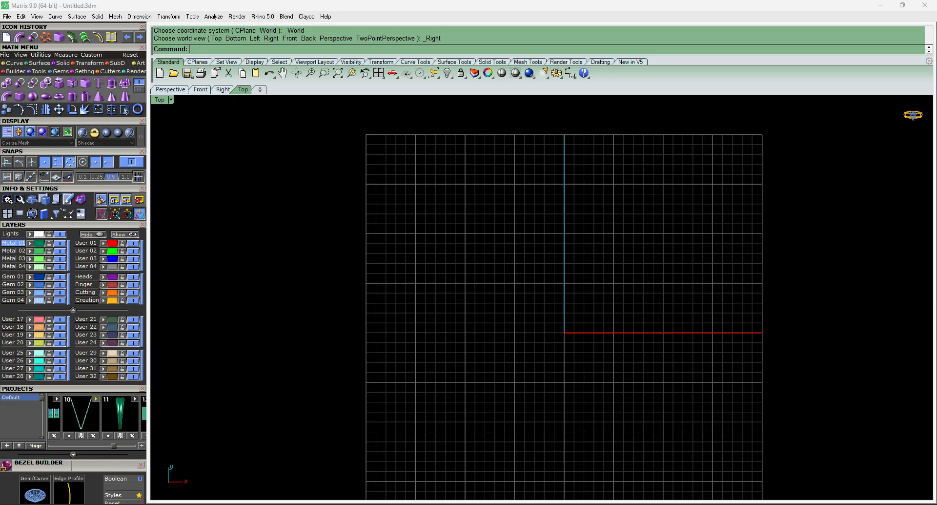
Consult the bangle size chart in the browser and return to the Matrix model in Front view.
{"action": "key", "text": "alt+Tab"}
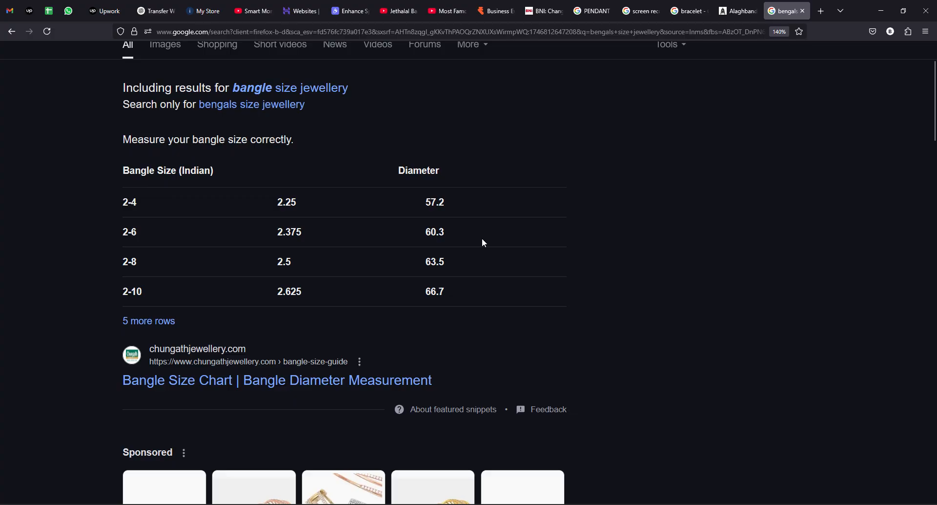
{"action": "left_click", "coordinate": [881, 11]}
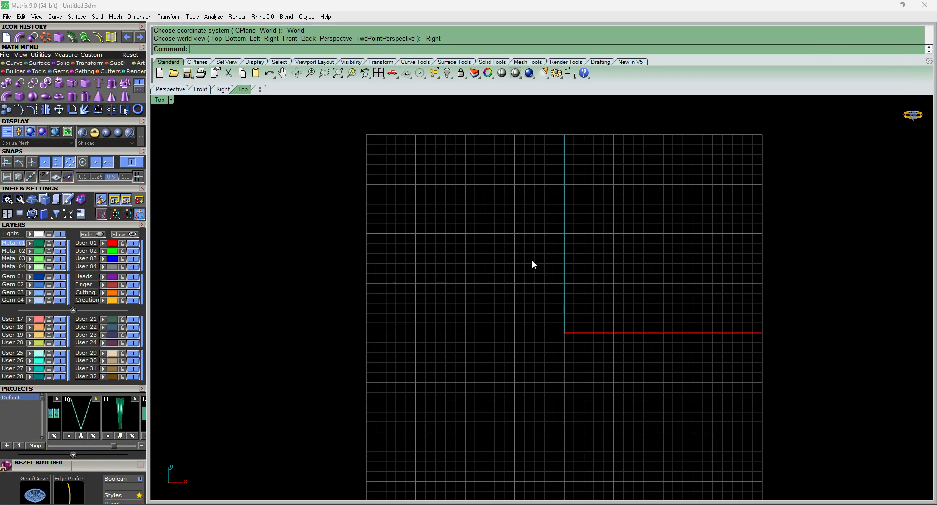
{"action": "key", "text": "F2"}
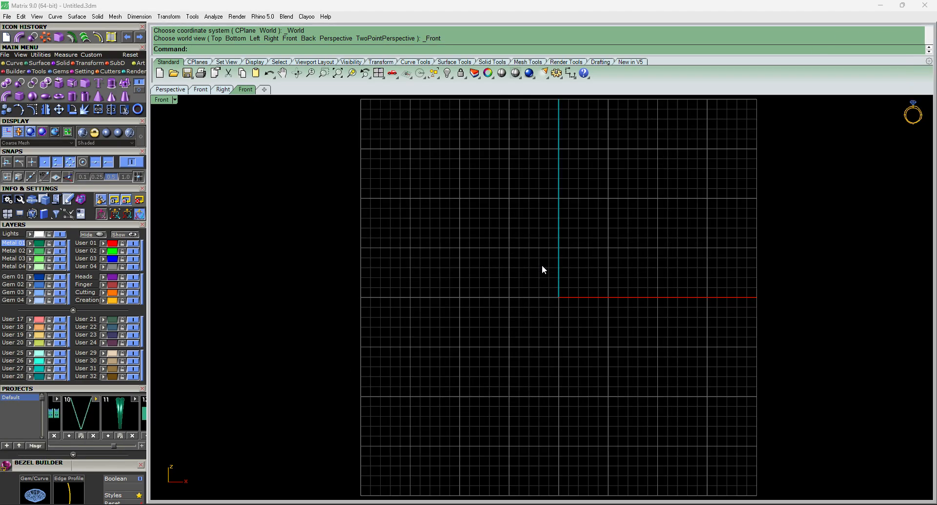
Draw a circle centred on the origin with a diameter of 20.6.
{"action": "left_click", "coordinate": [14, 63]}
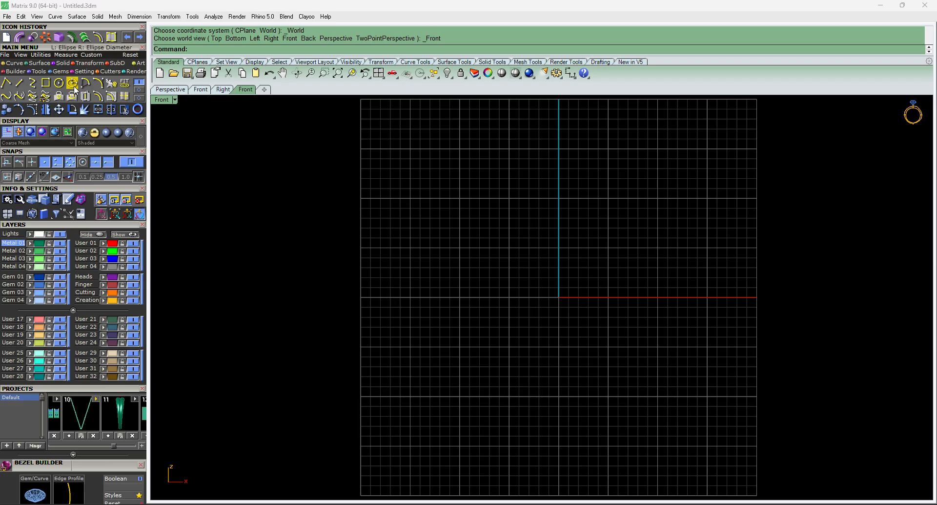
{"action": "left_click", "coordinate": [58, 83]}
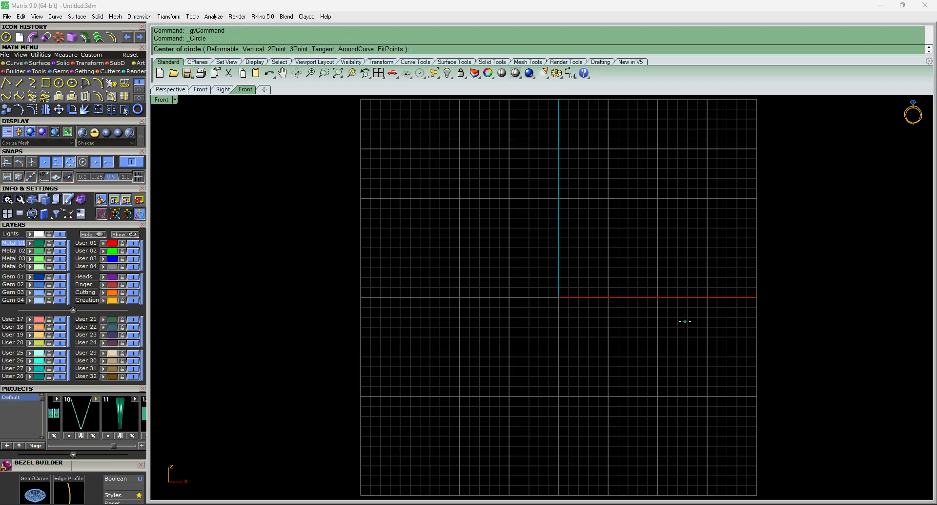
{"action": "type", "text": "0"}
{"action": "key", "text": "Return"}
{"action": "type", "text": "2"}
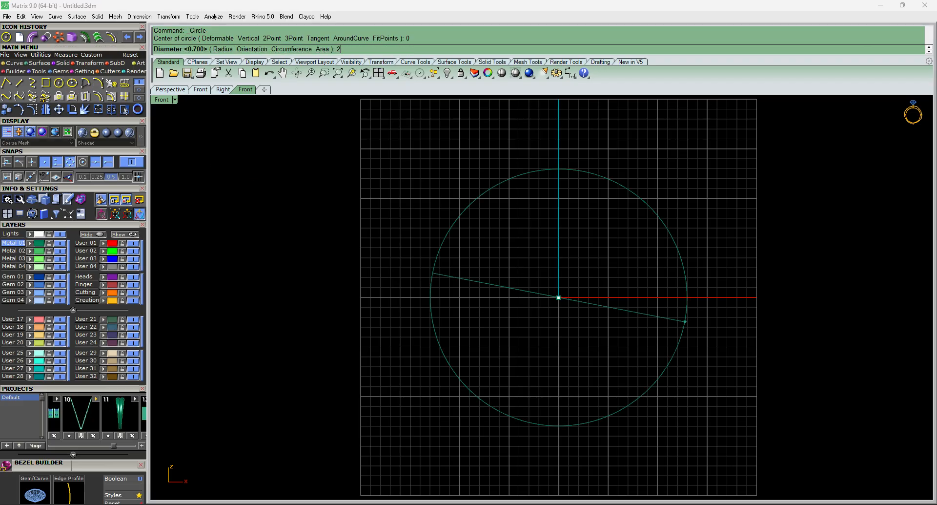
{"action": "type", "text": "0.6"}
{"action": "key", "text": "Return"}
{"action": "scroll", "coordinate": [525, 298], "scroll_direction": "down", "scroll_amount": 1}
{"action": "scroll", "coordinate": [551, 289], "scroll_direction": "up", "scroll_amount": 1}
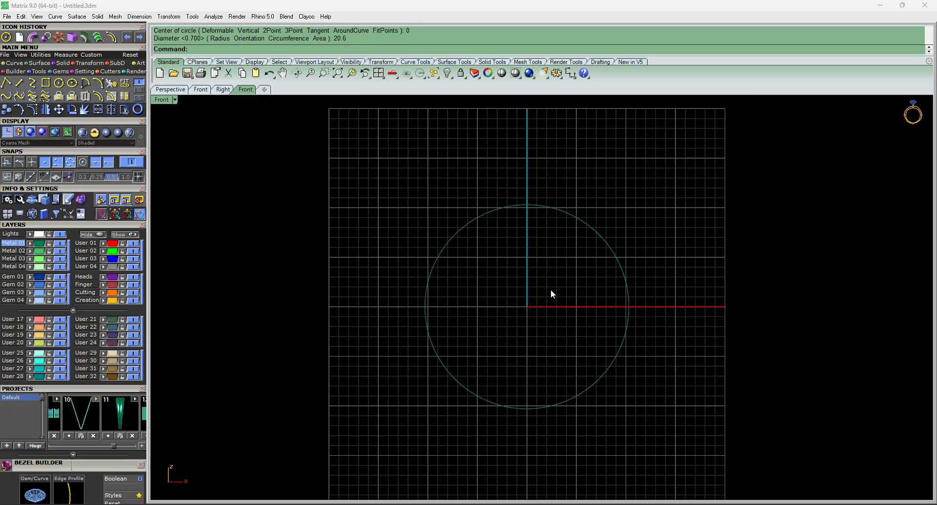
Recheck the bangle diameters in the browser's size chart and delete the 20.6 circle in Matrix.
{"action": "key", "text": "alt+Tab"}
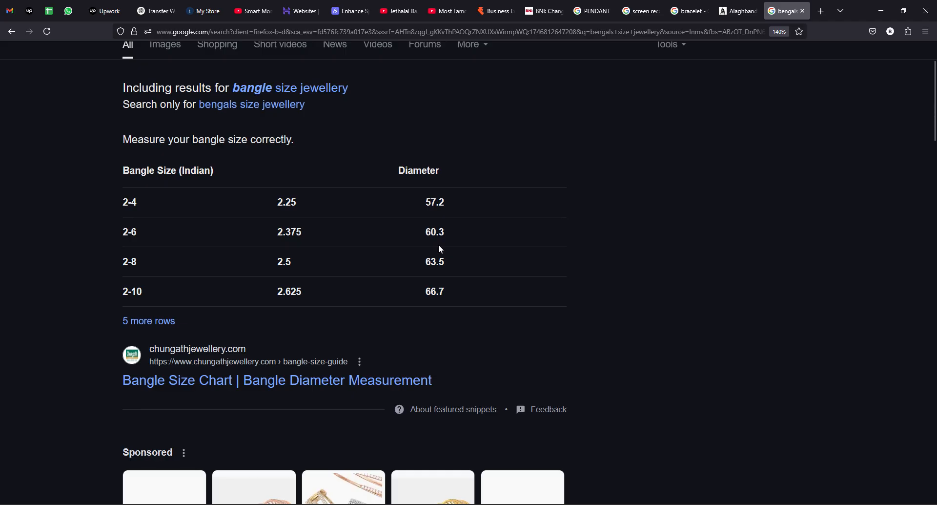
{"action": "left_click", "coordinate": [881, 11]}
{"action": "key", "text": "Delete"}
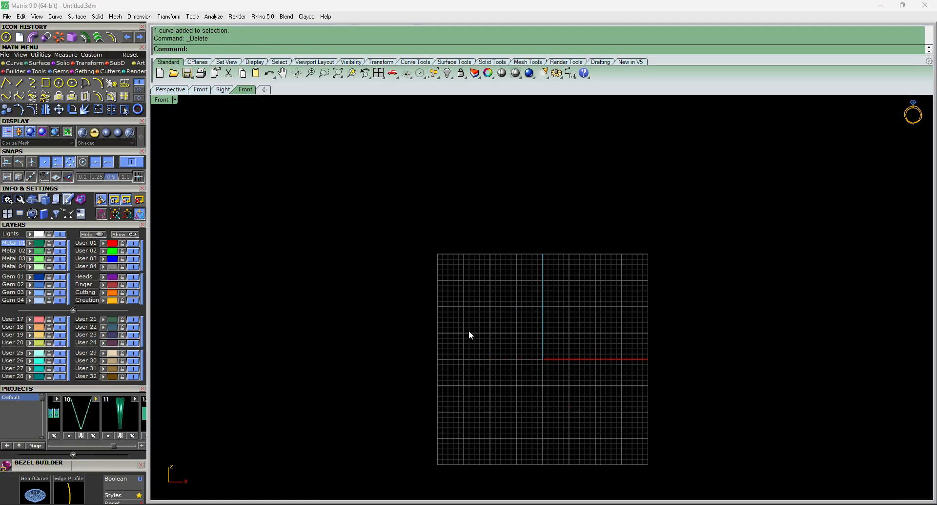
Draw a circle centred on the origin with a diameter of 60.3, for Indian bangle size 2-6.
{"action": "type", "text": "circle"}
{"action": "key", "text": "Return"}
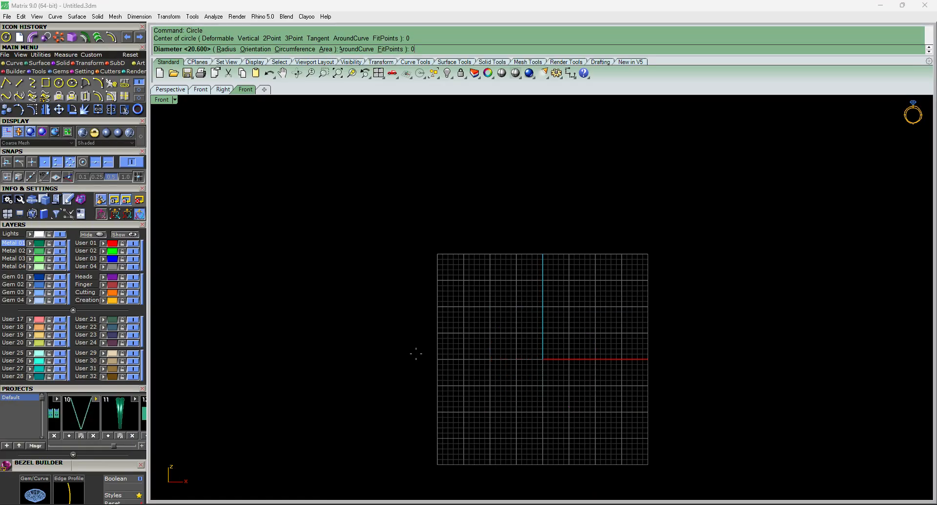
{"action": "type", "text": "0"}
{"action": "key", "text": "Return"}
{"action": "type", "text": "60.3"}
{"action": "key", "text": "Return"}
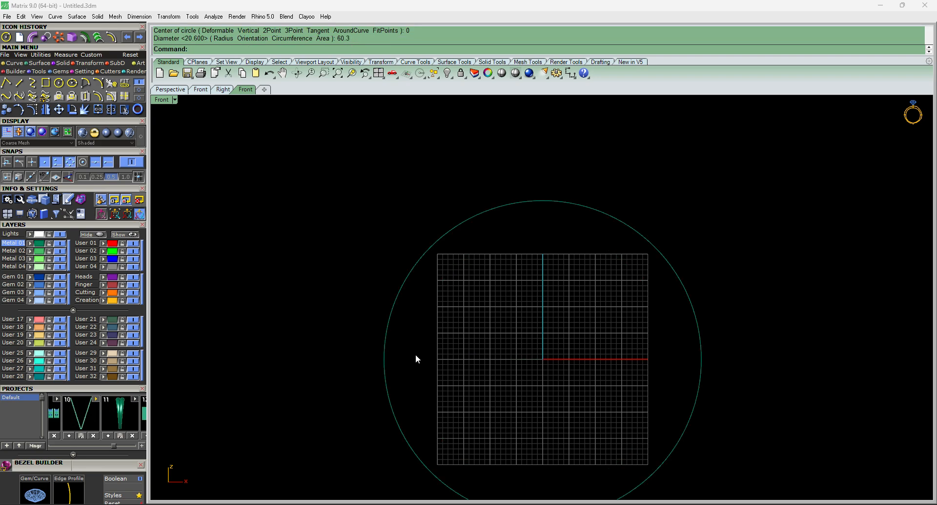
Assign the 60.3 circle to the Finger layer and deselect it.
{"action": "scroll", "coordinate": [480, 335], "scroll_direction": "down", "scroll_amount": 5}
{"action": "scroll", "coordinate": [494, 321], "scroll_direction": "up", "scroll_amount": 6}
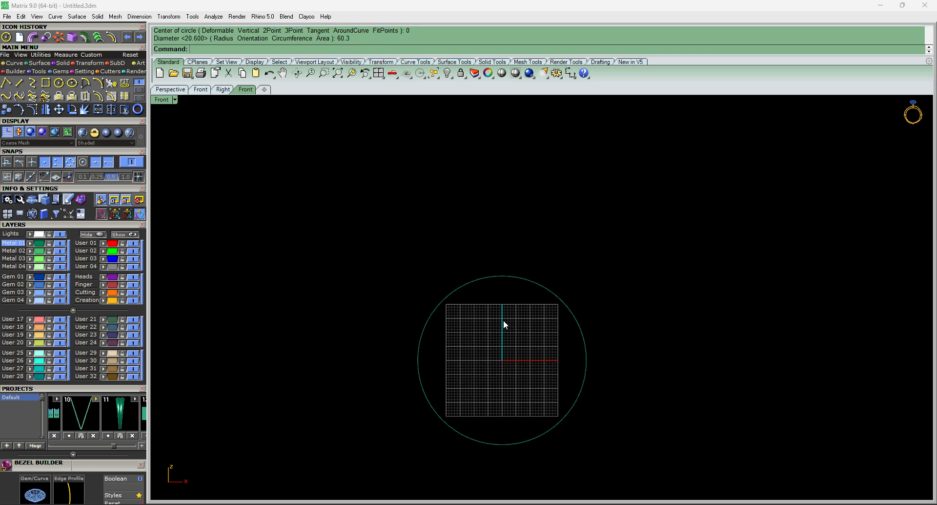
{"action": "scroll", "coordinate": [478, 300], "scroll_direction": "down", "scroll_amount": 8}
{"action": "left_click_drag", "start_coordinate": [425, 271], "coordinate": [580, 380]}
{"action": "scroll", "coordinate": [476, 300], "scroll_direction": "up", "scroll_amount": 8}
{"action": "scroll", "coordinate": [476, 299], "scroll_direction": "down", "scroll_amount": 8}
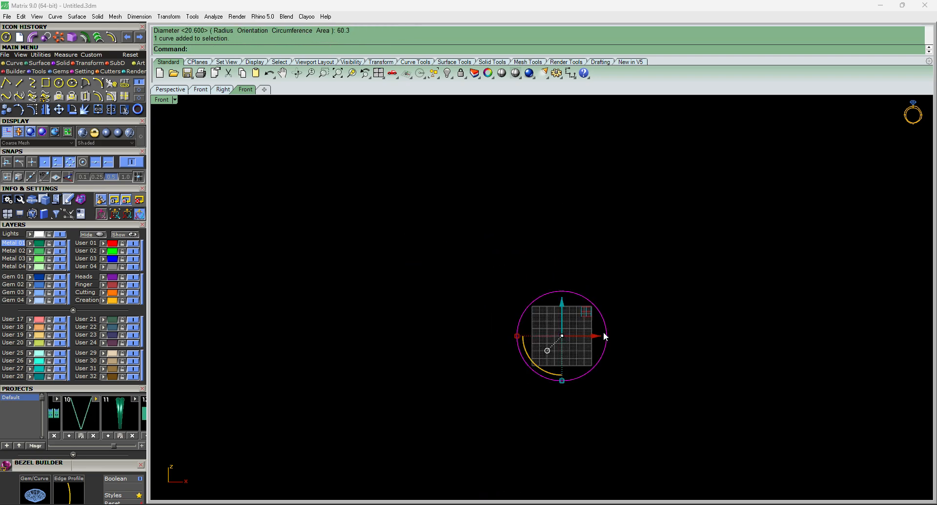
{"action": "scroll", "coordinate": [523, 356], "scroll_direction": "up", "scroll_amount": 7}
{"action": "scroll", "coordinate": [515, 392], "scroll_direction": "down", "scroll_amount": 6}
{"action": "scroll", "coordinate": [509, 364], "scroll_direction": "up", "scroll_amount": 6}
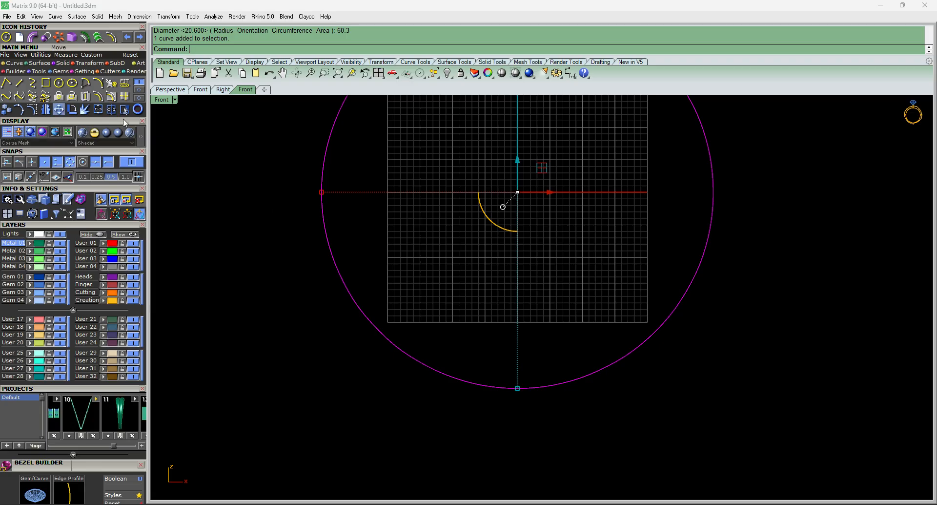
{"action": "scroll", "coordinate": [513, 341], "scroll_direction": "down", "scroll_amount": 6}
{"action": "right_click_drag", "start_coordinate": [512, 338], "coordinate": [515, 349]}
{"action": "left_click", "coordinate": [563, 259]}
{"action": "left_click_drag", "start_coordinate": [287, 100], "coordinate": [777, 409]}
{"action": "scroll", "coordinate": [555, 249], "scroll_direction": "up", "scroll_amount": 3}
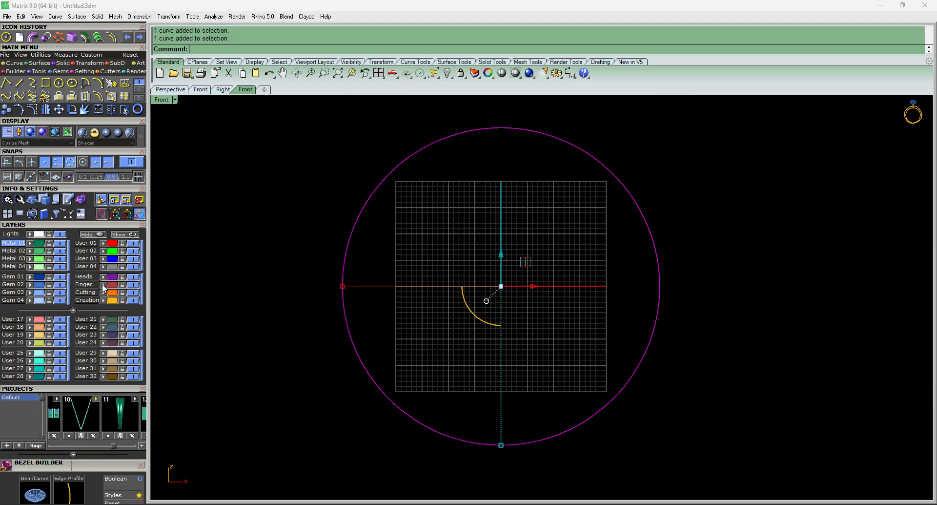
{"action": "left_click", "coordinate": [286, 258]}
{"action": "scroll", "coordinate": [502, 350], "scroll_direction": "down", "scroll_amount": 5}
{"action": "scroll", "coordinate": [501, 351], "scroll_direction": "up", "scroll_amount": 3}
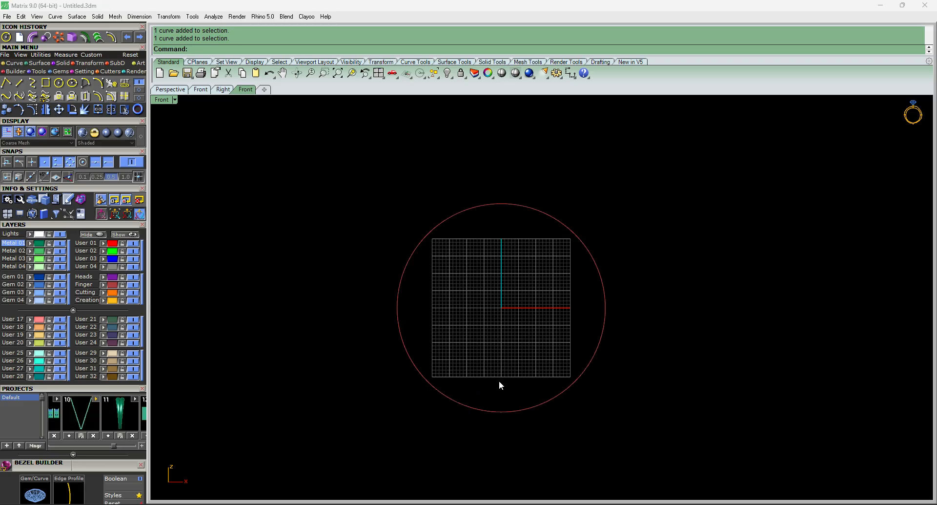
{"action": "scroll", "coordinate": [566, 256], "scroll_direction": "up", "scroll_amount": 2}
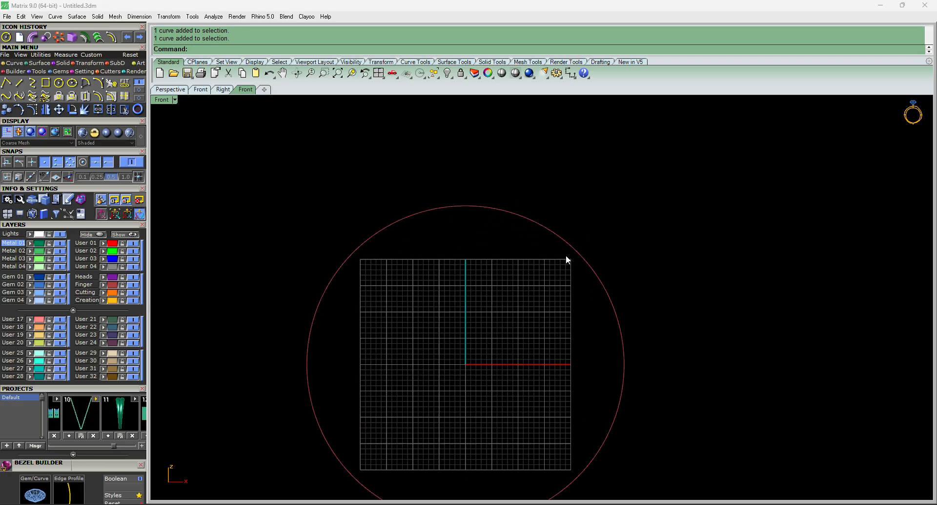
Offset the bangle circle outward by a distance of 2 with sharp corners.
{"action": "left_click", "coordinate": [575, 247]}
{"action": "scroll", "coordinate": [537, 246], "scroll_direction": "down", "scroll_amount": 8}
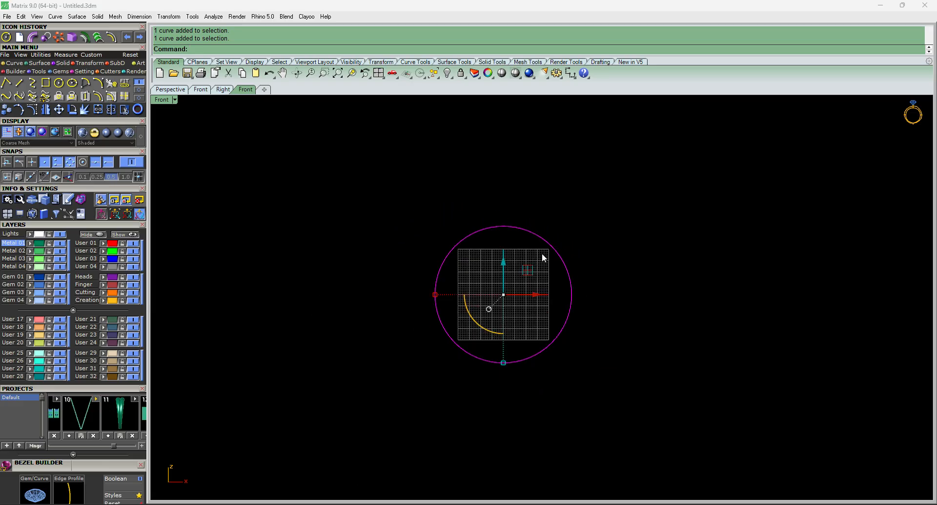
{"action": "left_click", "coordinate": [341, 177]}
{"action": "left_click", "coordinate": [576, 297]}
{"action": "scroll", "coordinate": [574, 273], "scroll_direction": "up", "scroll_amount": 4}
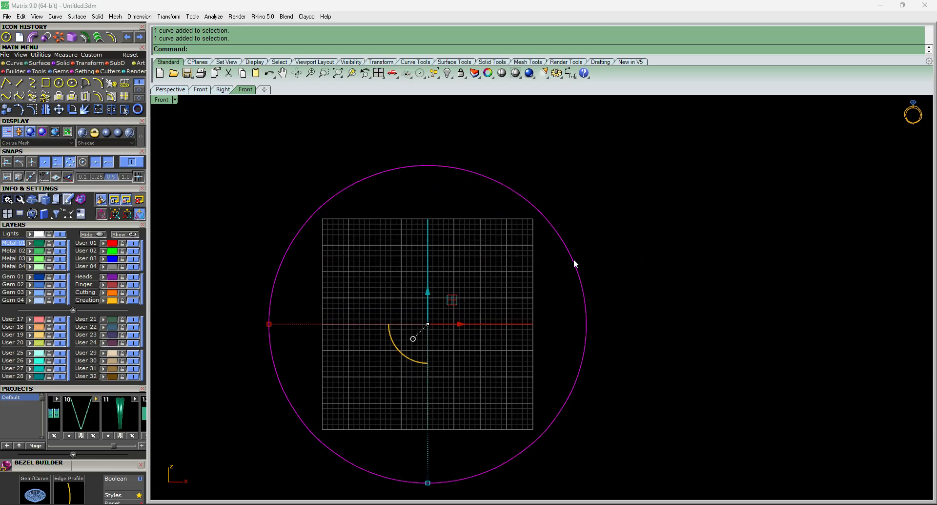
{"action": "key", "text": "Return"}
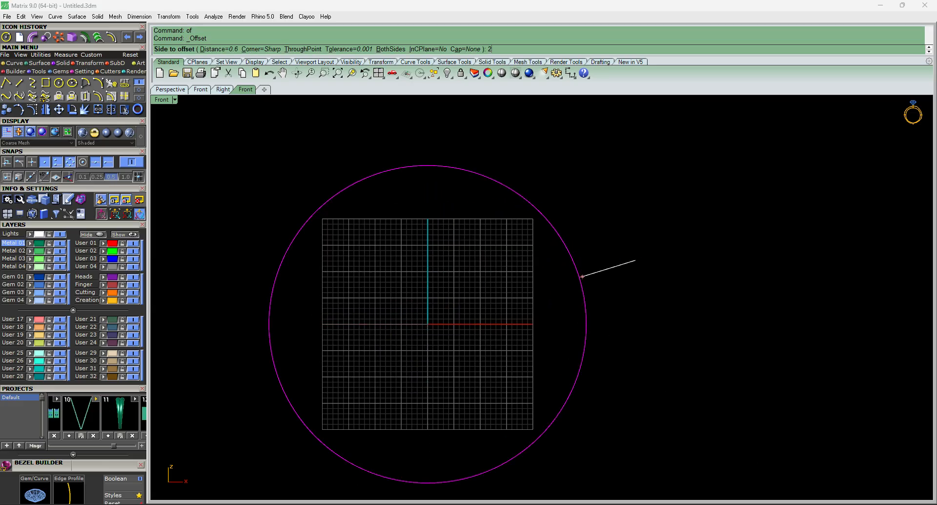
{"action": "key", "text": "Return"}
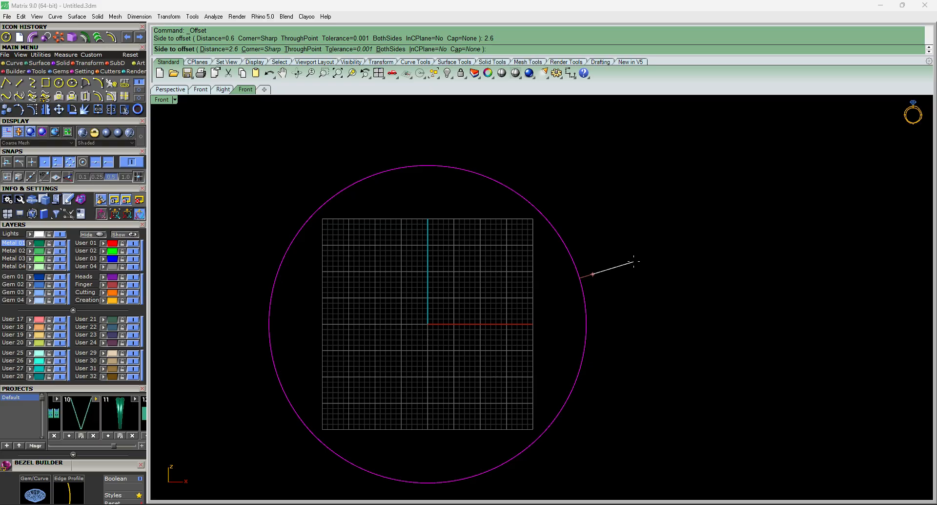
{"action": "type", "text": "2"}
{"action": "key", "text": "Return"}
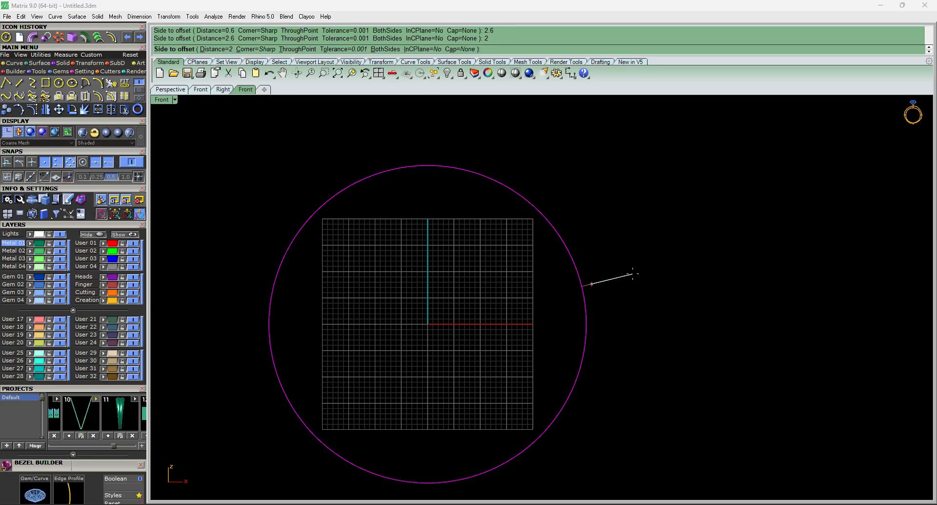
{"action": "left_click", "coordinate": [633, 273]}
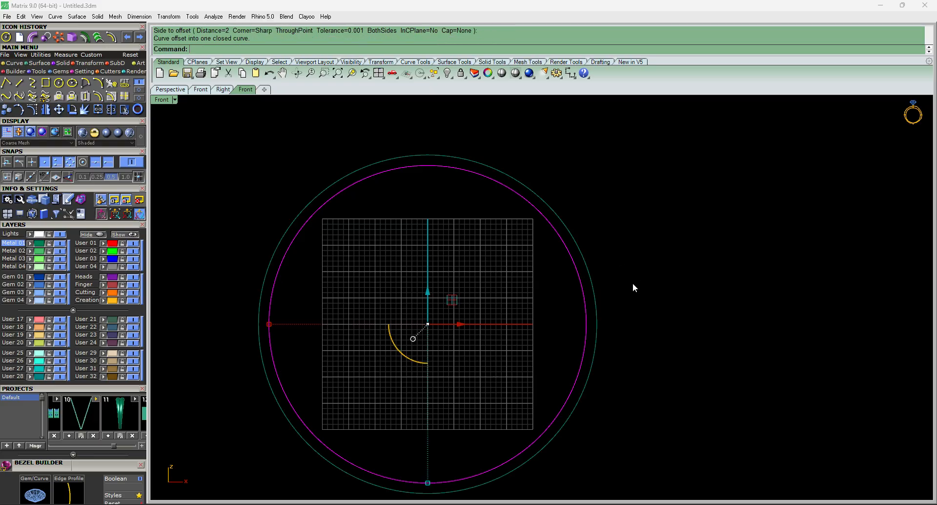
{"action": "left_click", "coordinate": [634, 284]}
{"action": "scroll", "coordinate": [611, 312], "scroll_direction": "down", "scroll_amount": 7}
{"action": "scroll", "coordinate": [518, 288], "scroll_direction": "up", "scroll_amount": 5}
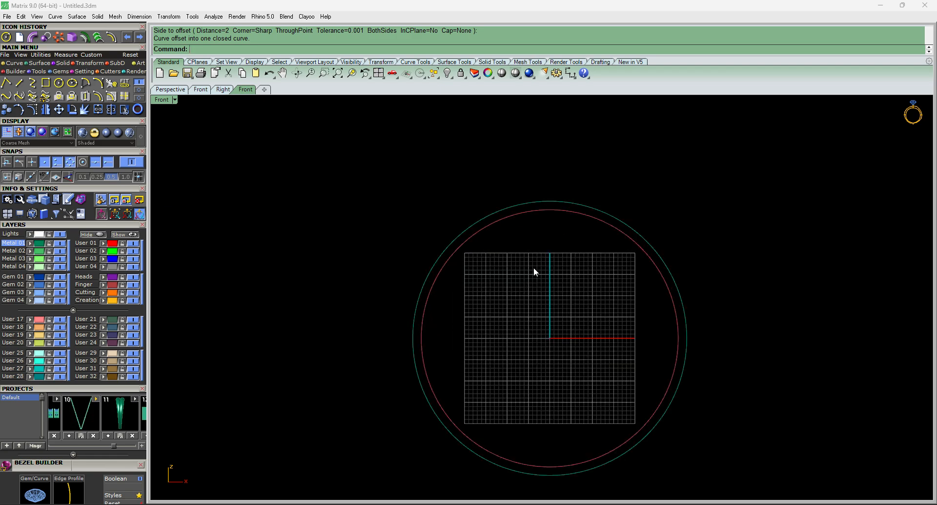
{"action": "right_click_drag", "start_coordinate": [534, 270], "coordinate": [494, 309], "text": "ctrl+shift"}
{"action": "key", "text": "F1"}
{"action": "key", "text": "F2"}
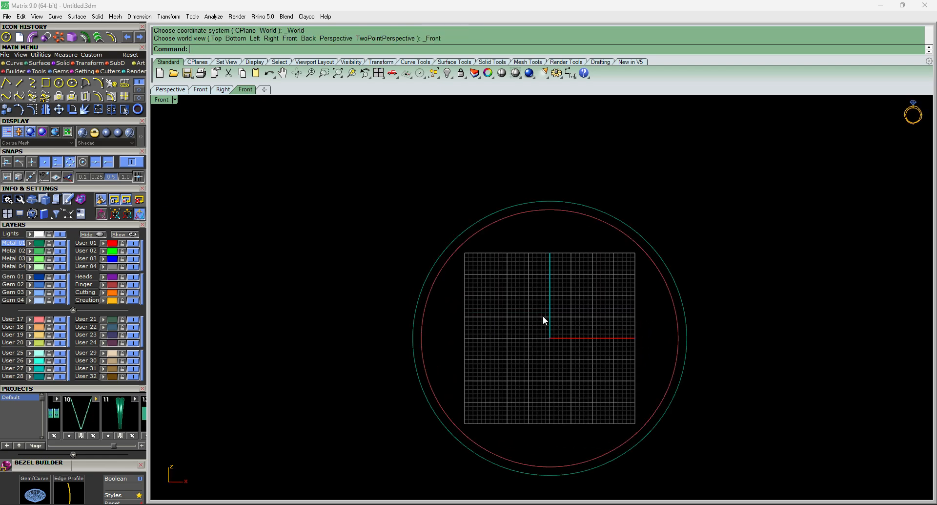
Switch to the browser and look through the image results for bangle jewellery as design references.
{"action": "left_click", "coordinate": [488, 504]}
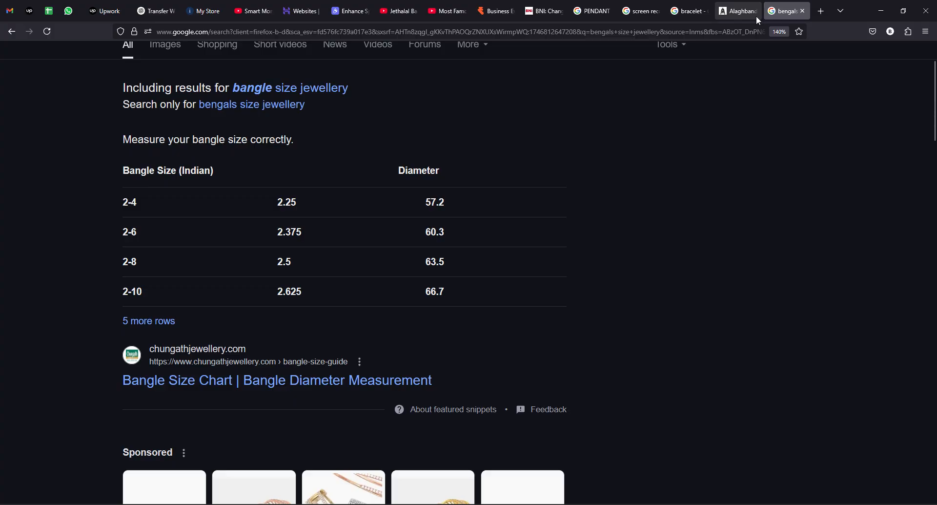
{"action": "scroll", "coordinate": [637, 402], "scroll_direction": "up", "scroll_amount": 3}
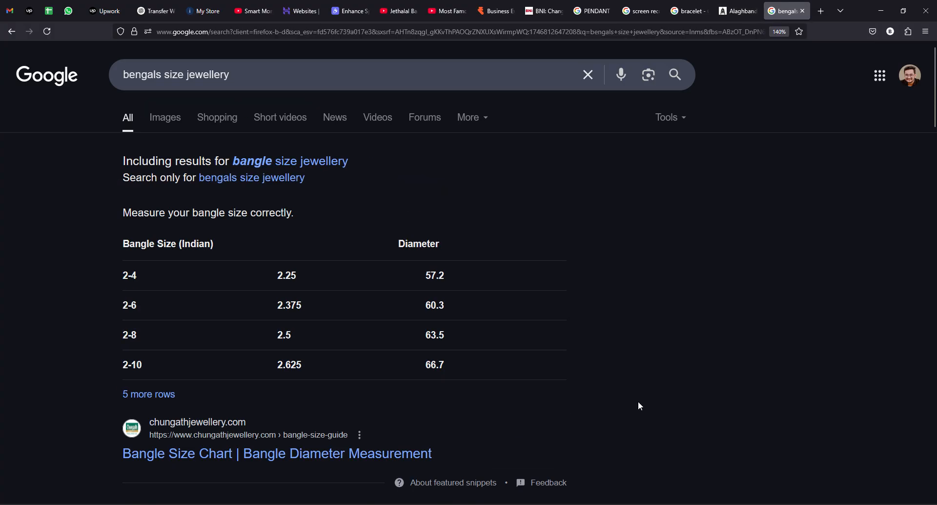
{"action": "left_click", "coordinate": [158, 118]}
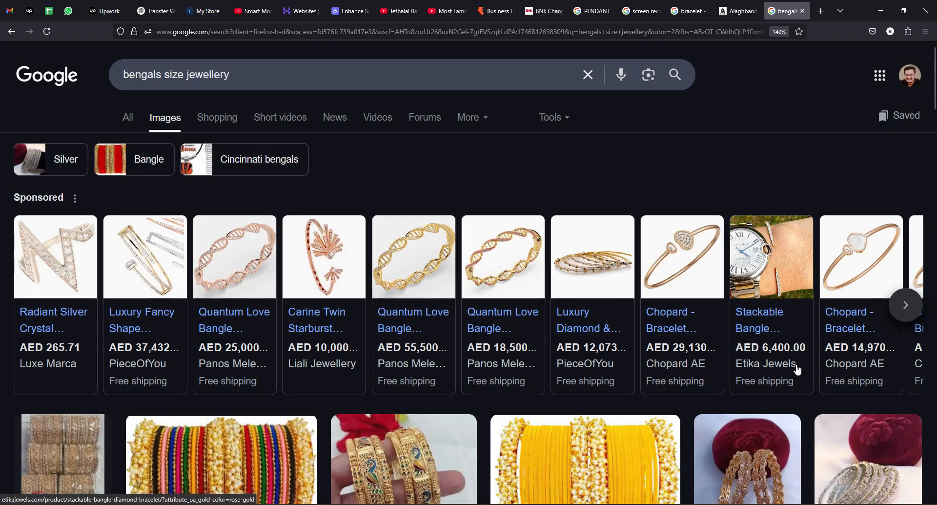
{"action": "scroll", "coordinate": [713, 367], "scroll_direction": "down", "scroll_amount": 5}
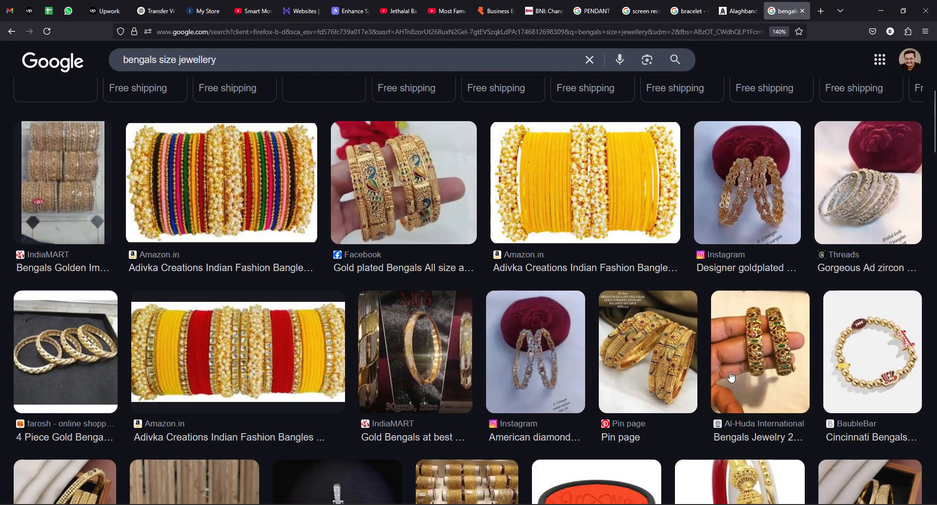
{"action": "scroll", "coordinate": [731, 376], "scroll_direction": "down", "scroll_amount": 6}
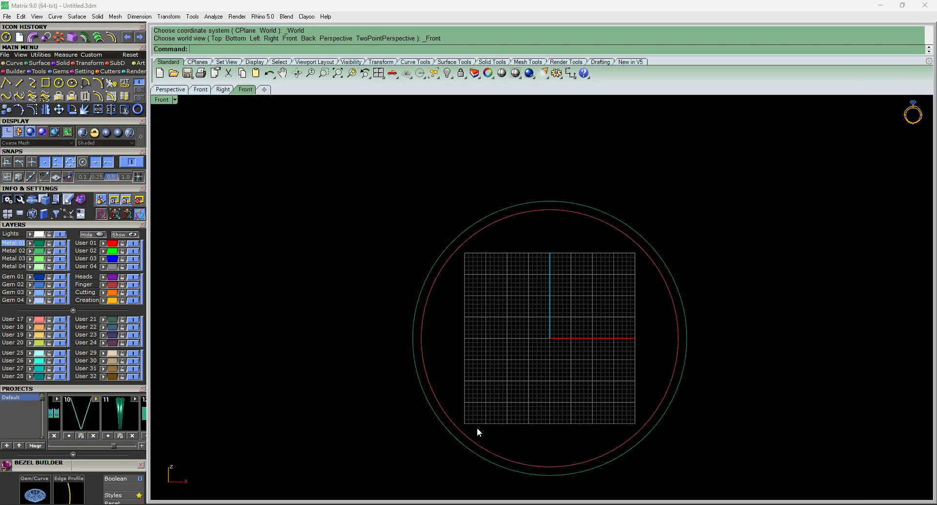
Assign both the inner circle and its outer offset circle to the Finger layer.
{"action": "left_click_drag", "start_coordinate": [297, 177], "coordinate": [676, 424]}
{"action": "scroll", "coordinate": [546, 283], "scroll_direction": "up", "scroll_amount": 6}
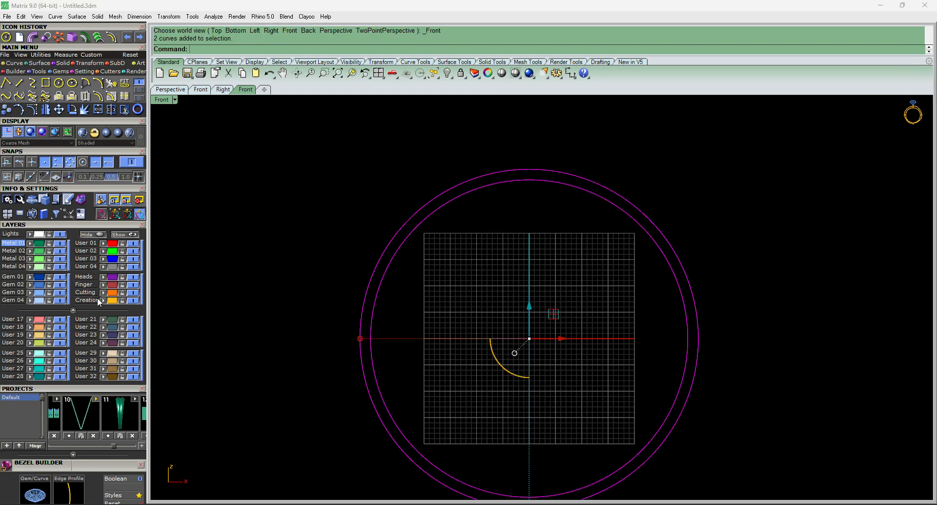
{"action": "left_click", "coordinate": [103, 285]}
Extrude the two concentric circles into a solid band, to both sides, with a distance of 10/2.
{"action": "key", "text": "Down"}
{"action": "scroll", "coordinate": [548, 275], "scroll_direction": "down", "scroll_amount": 8}
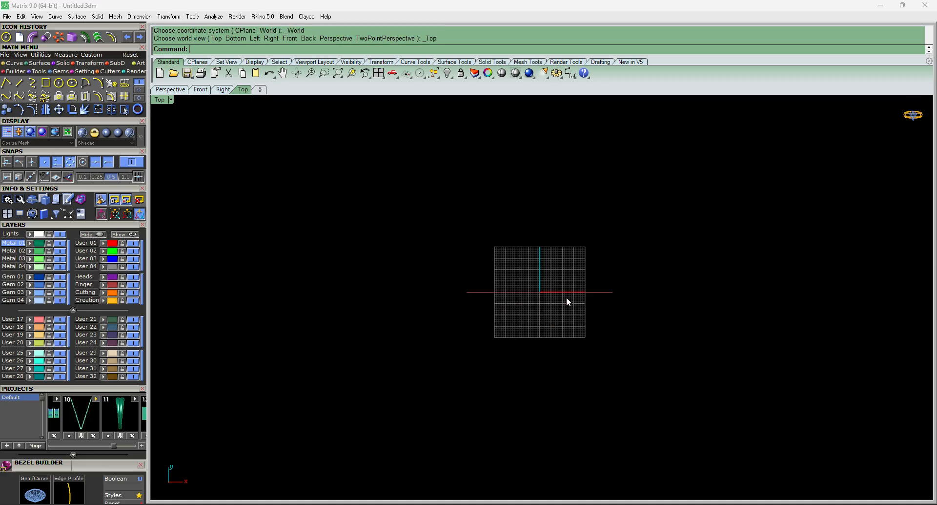
{"action": "right_click_drag", "start_coordinate": [566, 297], "coordinate": [638, 304]}
{"action": "scroll", "coordinate": [639, 305], "scroll_direction": "up", "scroll_amount": 6}
{"action": "left_click_drag", "start_coordinate": [350, 270], "coordinate": [893, 381]}
{"action": "scroll", "coordinate": [698, 283], "scroll_direction": "up", "scroll_amount": 8}
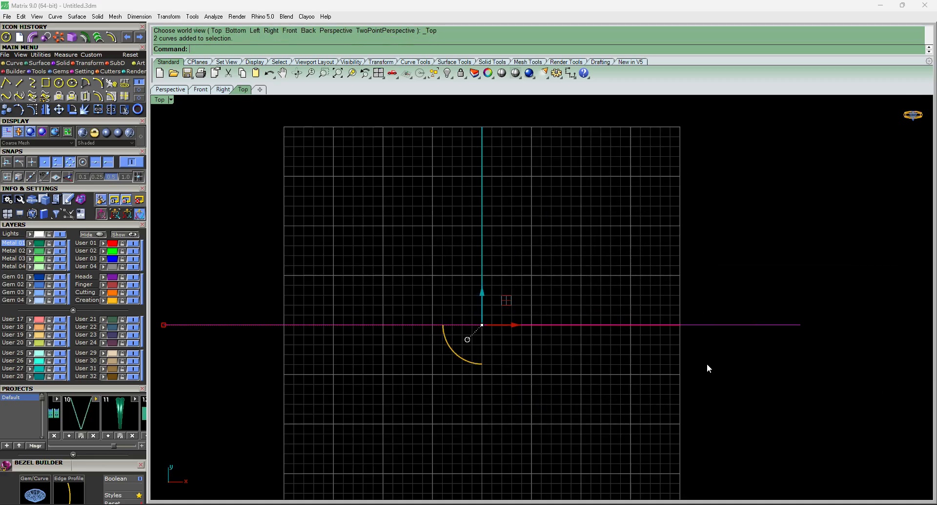
{"action": "scroll", "coordinate": [643, 338], "scroll_direction": "down", "scroll_amount": 3}
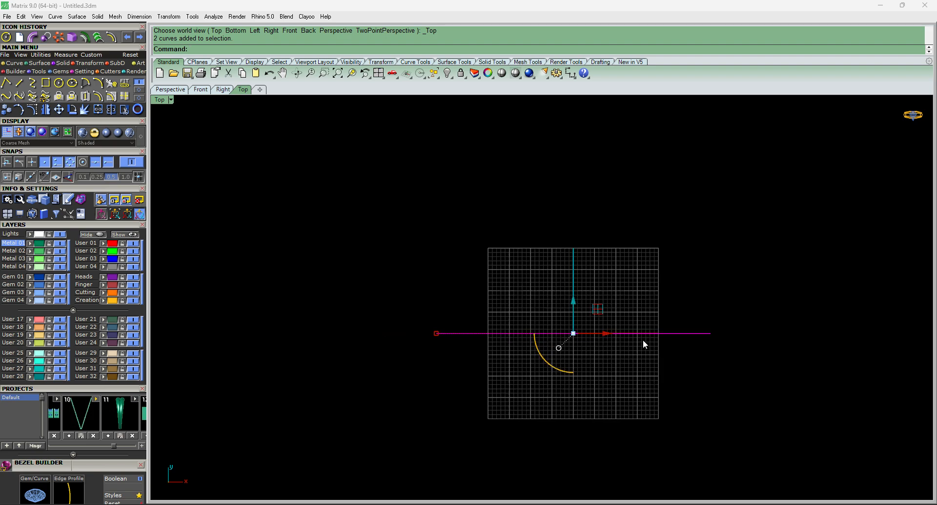
{"action": "type", "text": "e"}
{"action": "key", "text": "Return"}
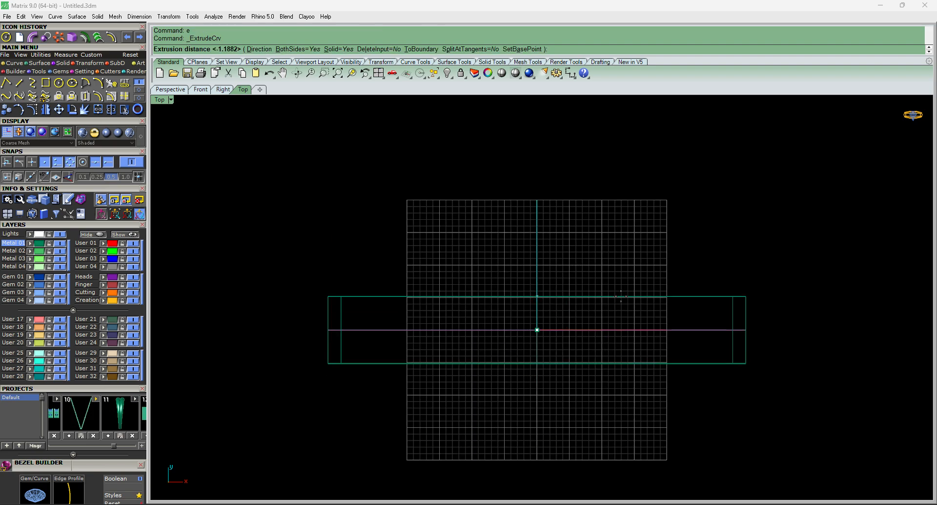
{"action": "type", "text": "10/2"}
{"action": "key", "text": "Return"}
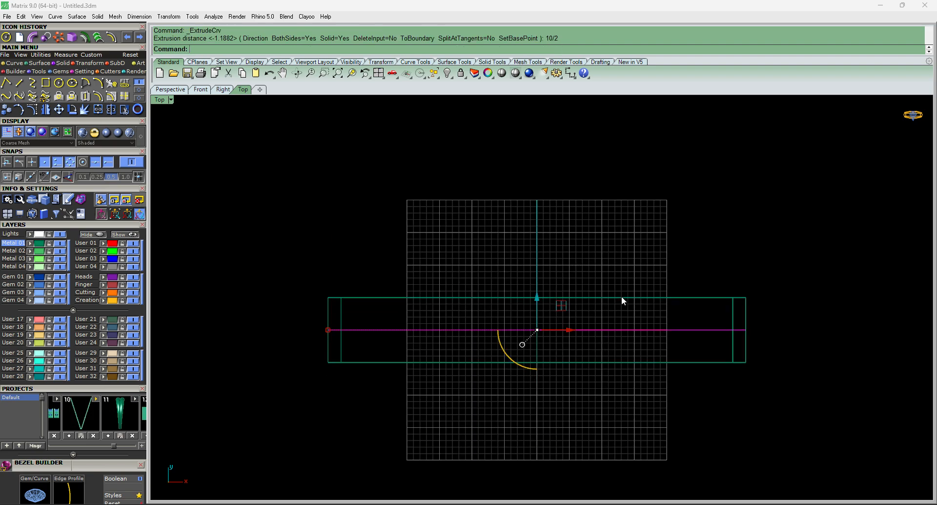
{"action": "left_click", "coordinate": [658, 264]}
Shade the model in Plastic display and inspect the extruded band from the front, from the top and at an angle.
{"action": "scroll", "coordinate": [649, 267], "scroll_direction": "down", "scroll_amount": 6}
{"action": "right_click_drag", "start_coordinate": [648, 302], "coordinate": [789, 268], "text": "ctrl+shift"}
{"action": "type", "text": "f"}
{"action": "key", "text": "Return"}
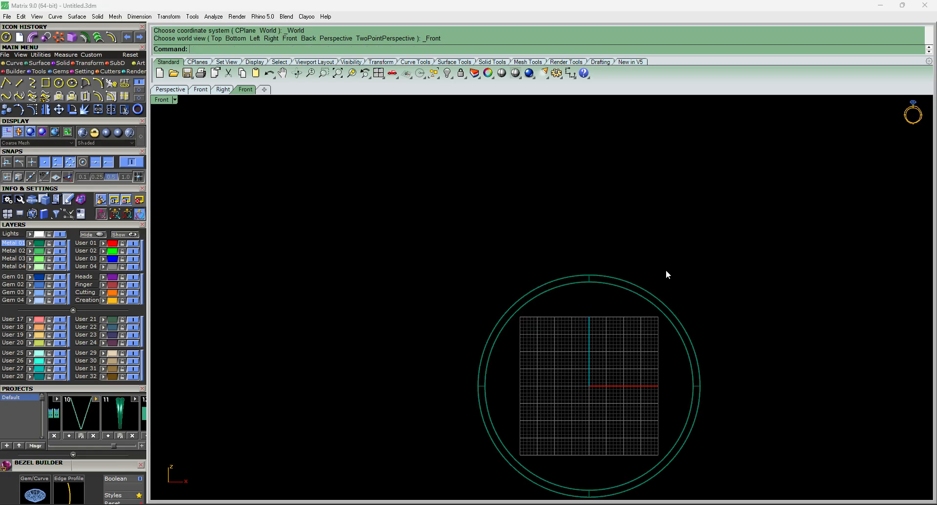
{"action": "key", "text": "F11"}
{"action": "key", "text": "F9"}
{"action": "scroll", "coordinate": [597, 278], "scroll_direction": "up", "scroll_amount": 2}
{"action": "key", "text": "F10"}
{"action": "scroll", "coordinate": [597, 277], "scroll_direction": "up", "scroll_amount": 2}
{"action": "key", "text": "F11"}
{"action": "key", "text": "F9"}
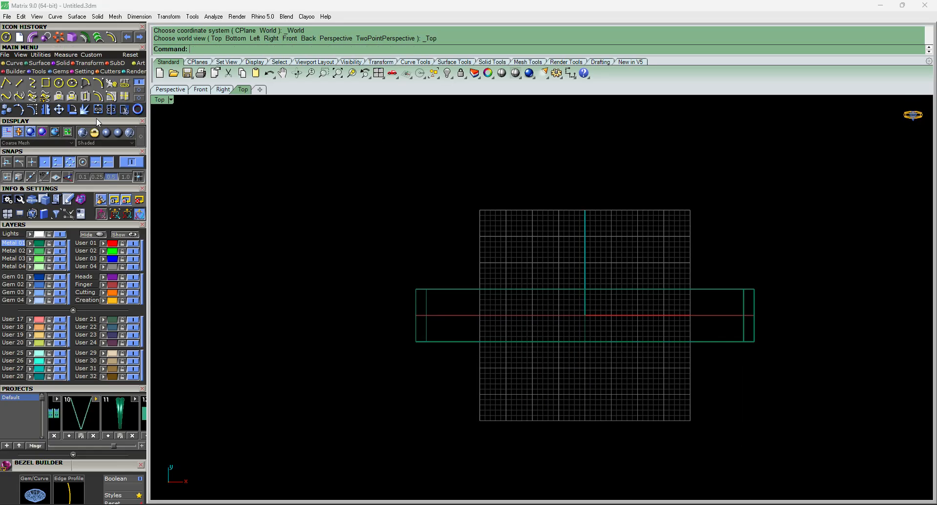
{"action": "left_click", "coordinate": [110, 133]}
{"action": "key", "text": "F10"}
{"action": "mouse_move", "coordinate": [647, 322]}
{"action": "right_mouse_down", "text": "ctrl+shift"}
{"action": "mouse_move", "coordinate": [594, 381]}
{"action": "mouse_move", "coordinate": [530, 360]}
{"action": "mouse_move", "coordinate": [575, 289]}
{"action": "mouse_move", "coordinate": [659, 307]}
{"action": "mouse_move", "coordinate": [701, 330]}
{"action": "mouse_move", "coordinate": [638, 326]}
{"action": "mouse_move", "coordinate": [604, 352]}
{"action": "mouse_move", "coordinate": [622, 306]}
{"action": "right_mouse_up", "text": "ctrl+shift"}
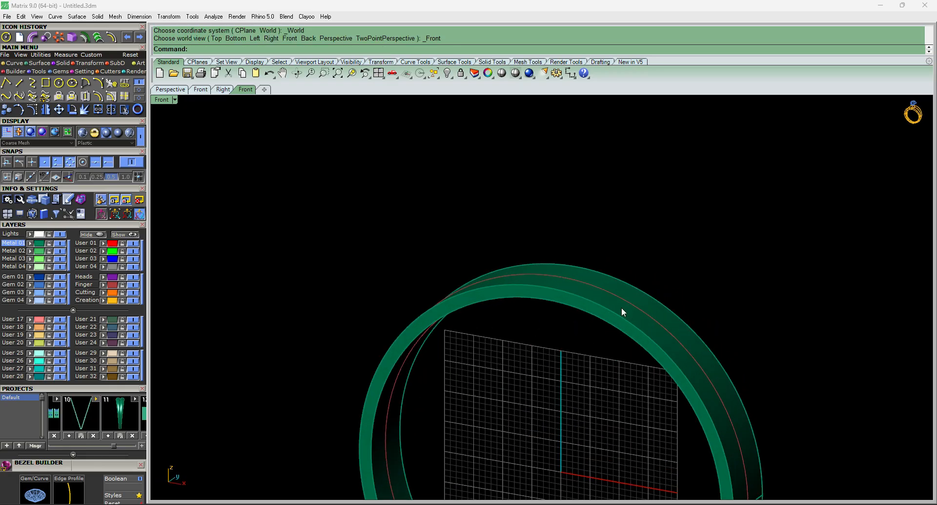
{"action": "key", "text": "F9"}
{"action": "key", "text": "F10"}
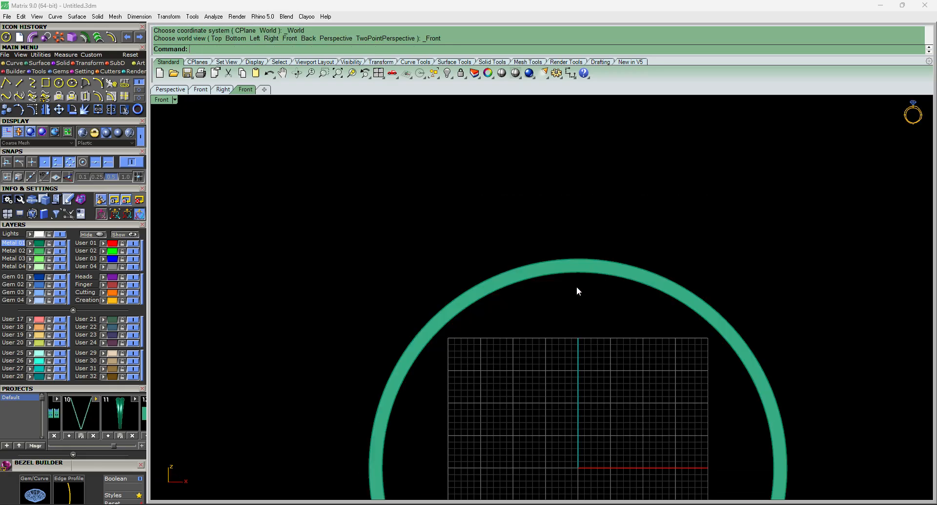
{"action": "key", "text": "F11"}
{"action": "key", "text": "F9"}
{"action": "scroll", "coordinate": [573, 294], "scroll_direction": "down", "scroll_amount": 8}
{"action": "key", "text": "F10"}
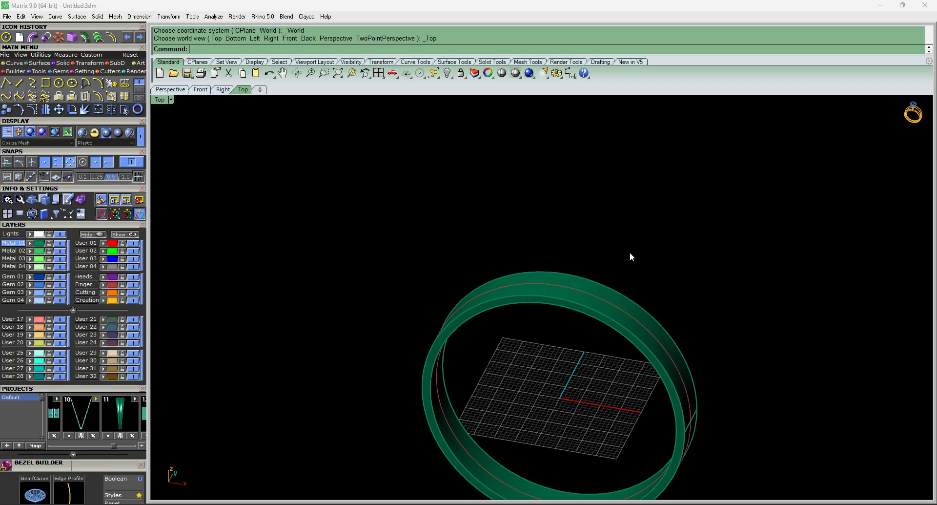
Delete the extruded solid band, keeping the two Finger layer circles and leaving them deselected in the Front view.
{"action": "left_click", "coordinate": [595, 330]}
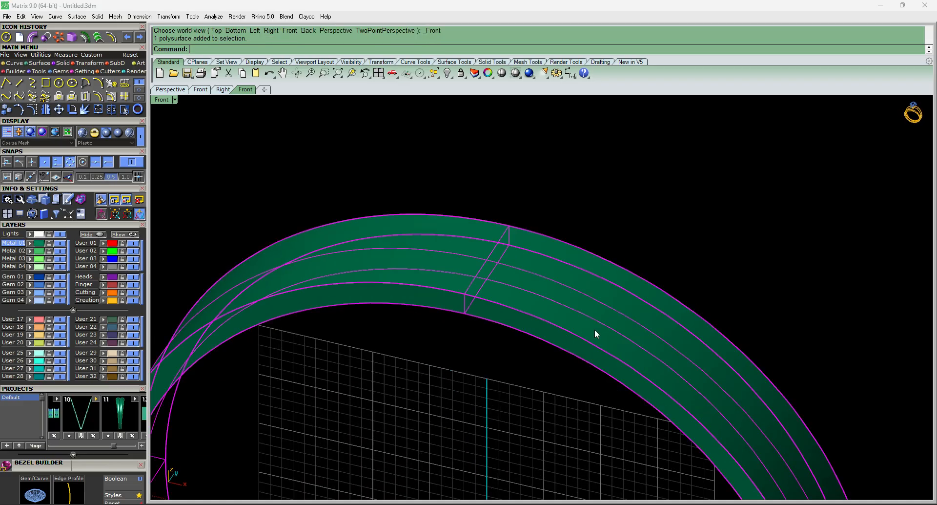
{"action": "key", "text": "Delete"}
{"action": "left_click", "coordinate": [602, 302]}
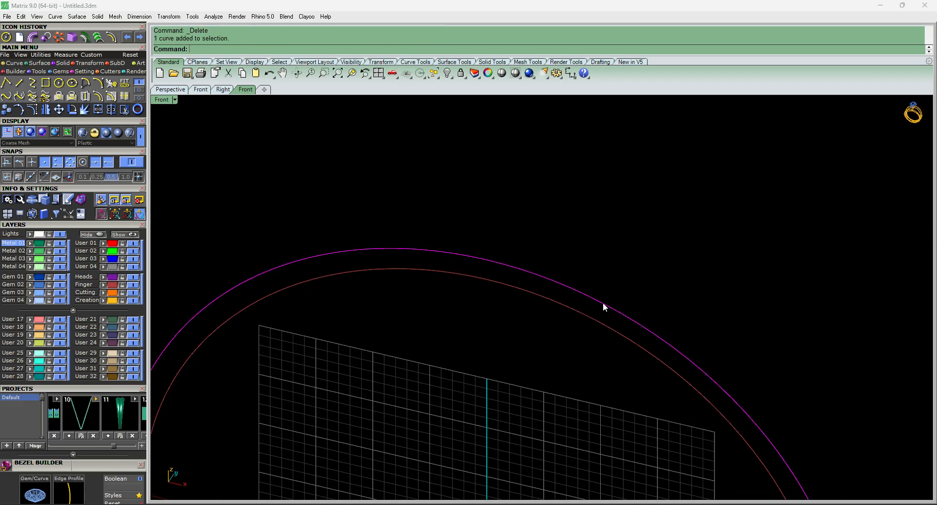
{"action": "scroll", "coordinate": [602, 301], "scroll_direction": "down", "scroll_amount": 5}
{"action": "type", "text": "fg"}
{"action": "key", "text": "Escape"}
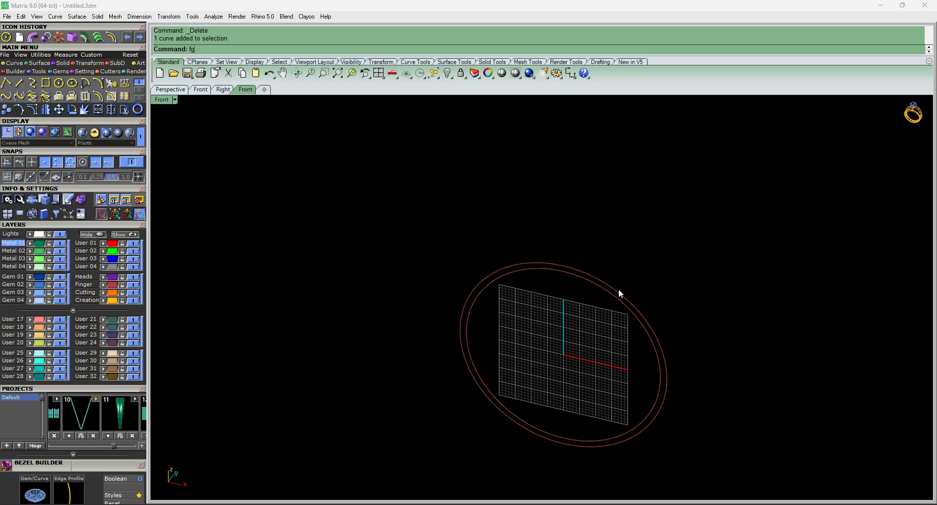
{"action": "left_click", "coordinate": [619, 295]}
{"action": "right_click", "coordinate": [619, 295]}
{"action": "key", "text": "F10"}
{"action": "left_click", "coordinate": [623, 288]}
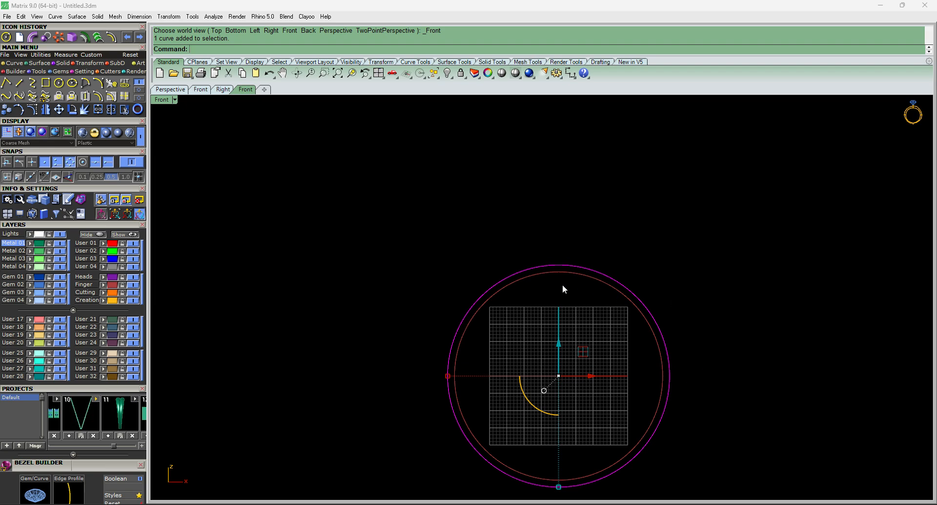
{"action": "key", "text": "Escape"}
Measure the outer circle's length and copy the measured value for reuse.
{"action": "scroll", "coordinate": [564, 286], "scroll_direction": "up", "scroll_amount": 2}
{"action": "scroll", "coordinate": [604, 253], "scroll_direction": "up", "scroll_amount": 1}
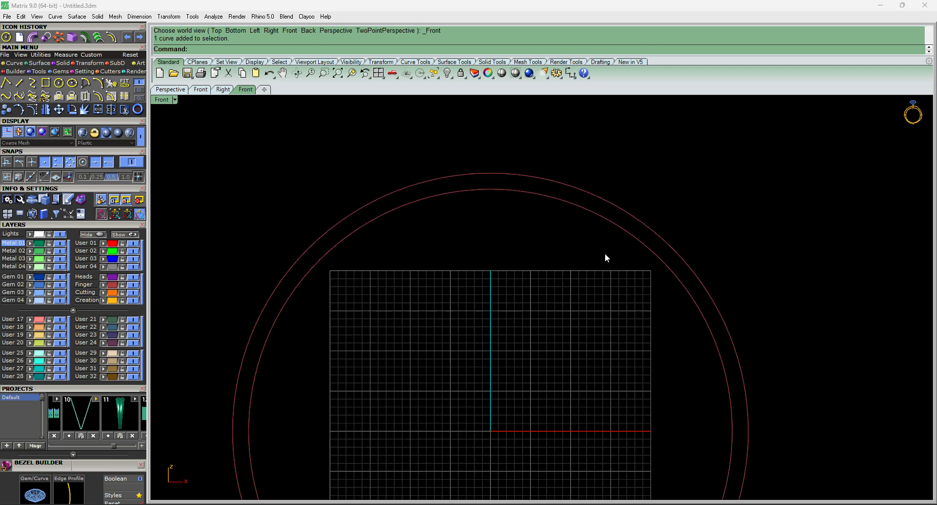
{"action": "right_click_drag", "start_coordinate": [520, 212], "coordinate": [494, 287], "text": "ctrl+shift"}
{"action": "key", "text": "ctrl+F2"}
{"action": "left_click", "coordinate": [590, 205]}
{"action": "type", "text": "Length"}
{"action": "left_click", "coordinate": [203, 60]}
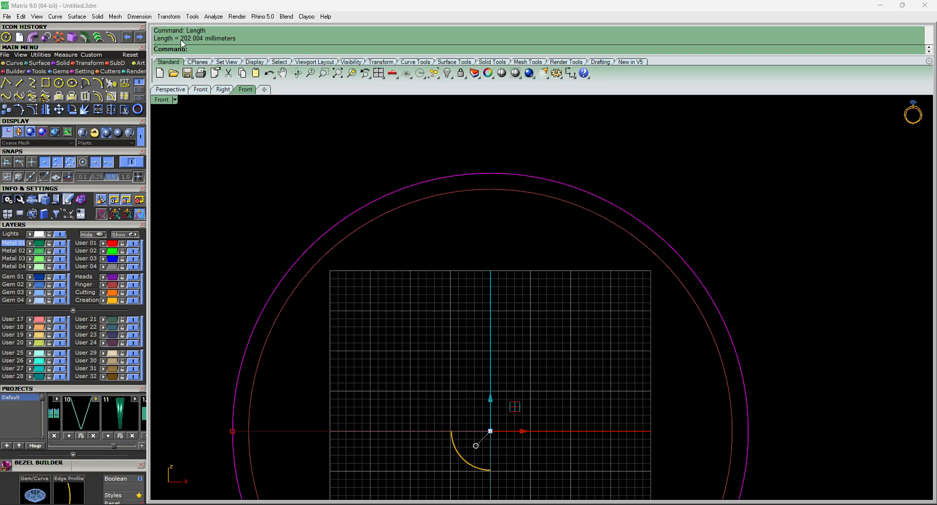
{"action": "left_click_drag", "start_coordinate": [181, 40], "coordinate": [203, 41]}
{"action": "key", "text": "ctrl+c"}
{"action": "key", "text": "Escape"}
Draw a horizontal line in the Top view using the copied circumference of 202.004 mm as its length.
{"action": "scroll", "coordinate": [533, 286], "scroll_direction": "down", "scroll_amount": 8}
{"action": "key", "text": "F5"}
{"action": "scroll", "coordinate": [532, 286], "scroll_direction": "down", "scroll_amount": 2}
{"action": "right_click_drag", "start_coordinate": [532, 286], "coordinate": [528, 355]}
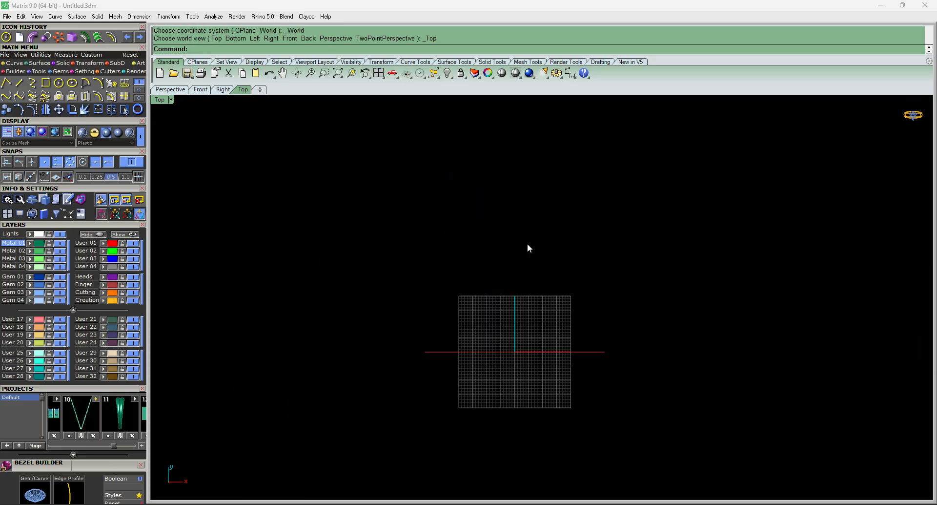
{"action": "type", "text": "line"}
{"action": "key", "text": "Return"}
{"action": "left_click", "coordinate": [419, 228]}
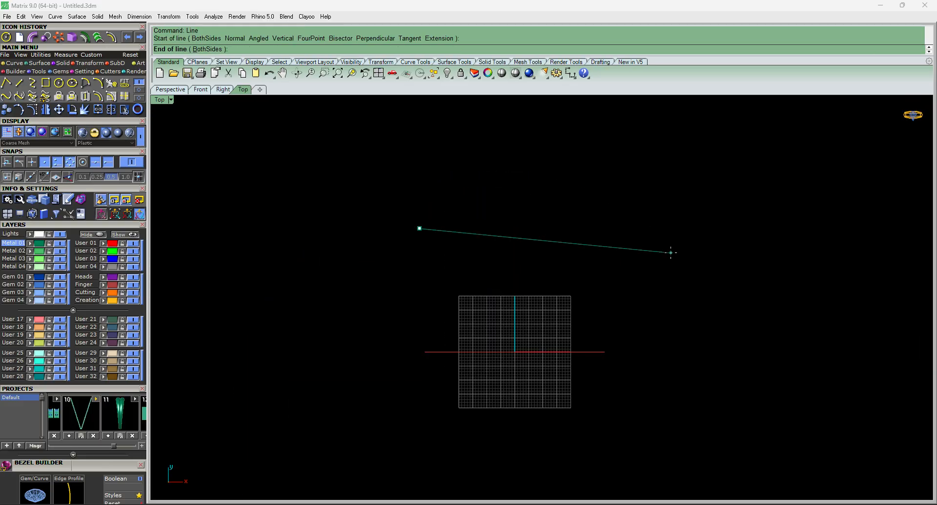
{"action": "key", "text": "ctrl+v"}
{"action": "key", "text": "Return"}
{"action": "left_click", "coordinate": [611, 252], "text": "shift"}
Centre the horizontal line on the origin and deselect it.
{"action": "left_click", "coordinate": [598, 228]}
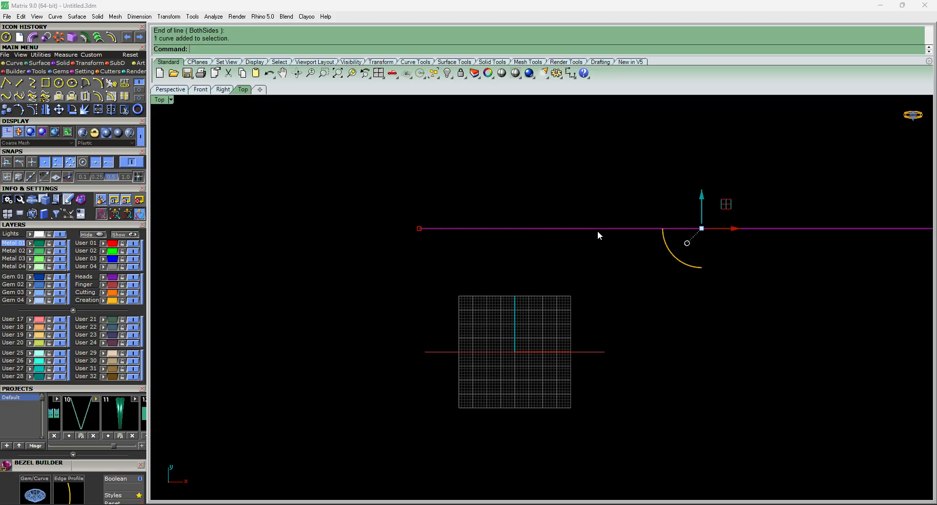
{"action": "key", "text": "Home"}
{"action": "key", "text": "Escape"}
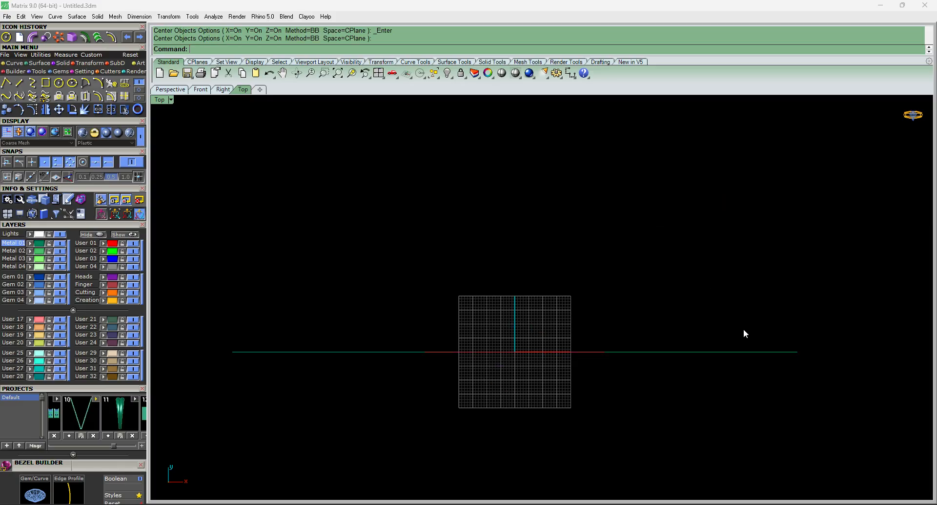
Compare the straight line with the outer circle in the Front and Top views.
{"action": "key", "text": "F6"}
{"action": "key", "text": "F5"}
{"action": "left_click", "coordinate": [692, 352]}
{"action": "key", "text": "F6"}
{"action": "left_click", "coordinate": [654, 262]}
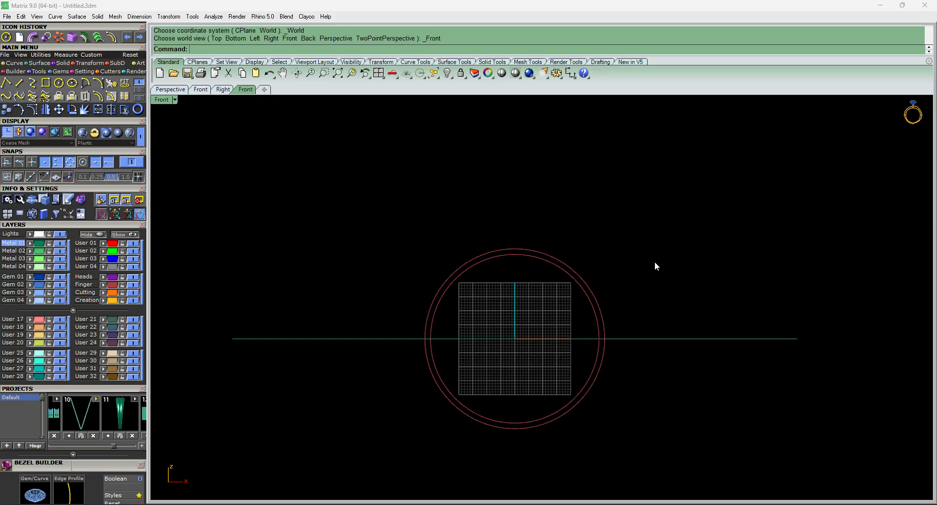
{"action": "scroll", "coordinate": [591, 297], "scroll_direction": "up", "scroll_amount": 8}
{"action": "left_click", "coordinate": [603, 291]}
{"action": "scroll", "coordinate": [653, 294], "scroll_direction": "down", "scroll_amount": 8}
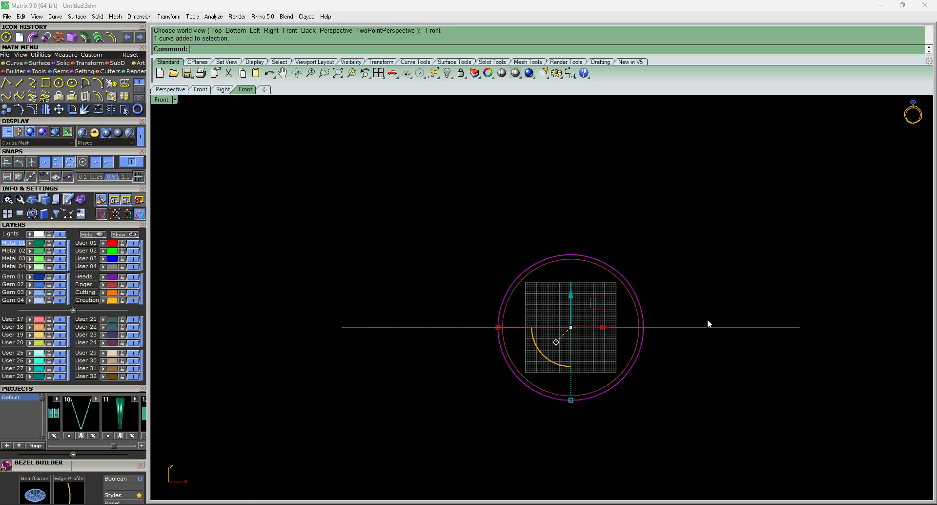
{"action": "left_click", "coordinate": [710, 327]}
{"action": "key", "text": "F5"}
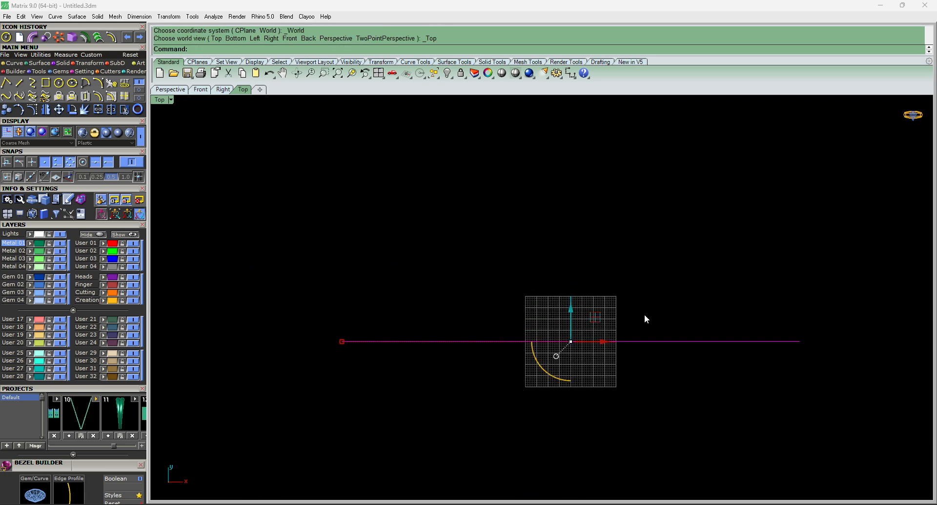
{"action": "left_click", "coordinate": [723, 359]}
{"action": "key", "text": "F6"}
{"action": "scroll", "coordinate": [651, 297], "scroll_direction": "up", "scroll_amount": 8}
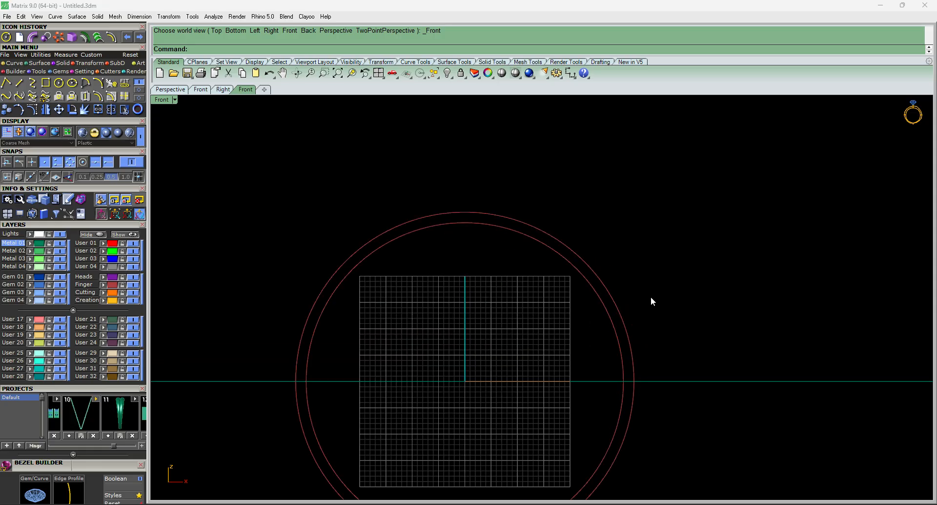
Hide the Finger layer and return to the Top view.
{"action": "left_click", "coordinate": [133, 284]}
{"action": "key", "text": "F5"}
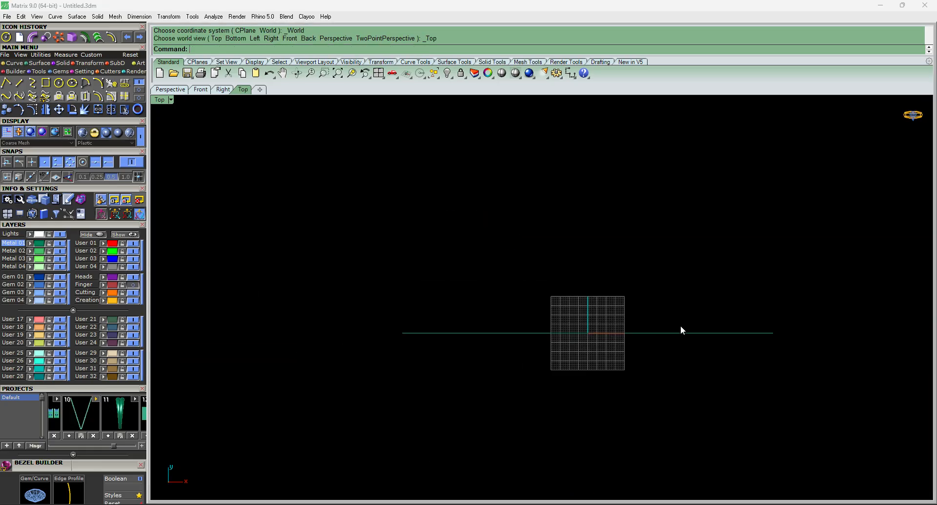
Offset the centred horizontal line to both sides by a distance of 5 with sharp corners.
{"action": "left_click", "coordinate": [682, 333]}
{"action": "scroll", "coordinate": [703, 334], "scroll_direction": "up", "scroll_amount": 4}
{"action": "type", "text": "io"}
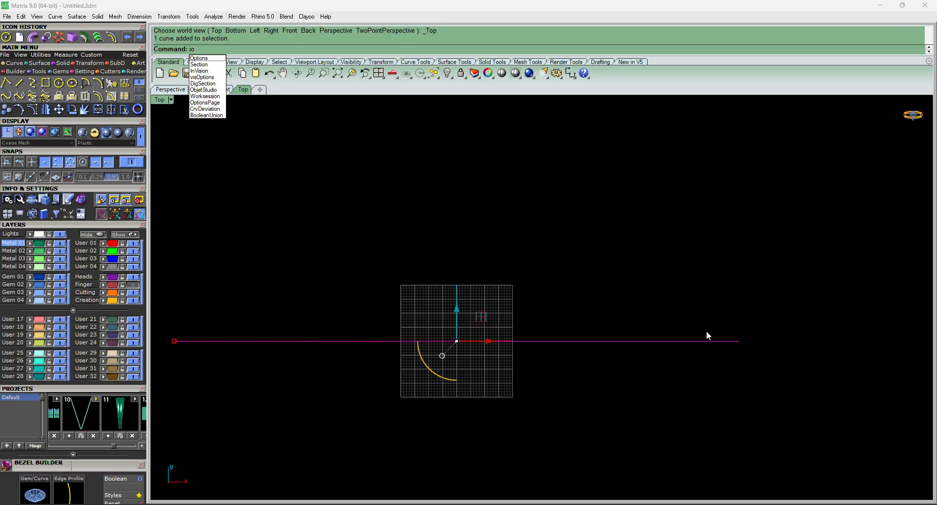
{"action": "key", "text": "Escape"}
{"action": "key", "text": "Escape"}
{"action": "left_click", "coordinate": [699, 341]}
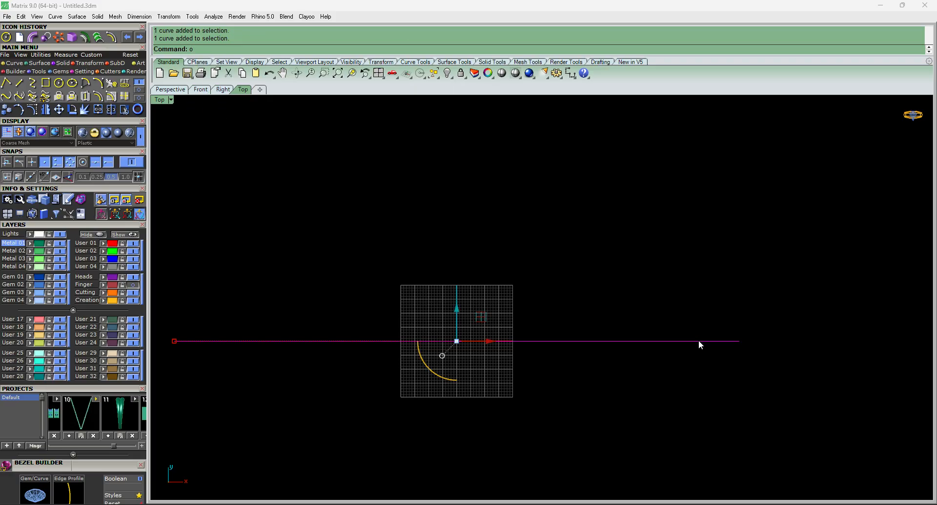
{"action": "type", "text": "of"}
{"action": "key", "text": "Return"}
{"action": "type", "text": "b"}
{"action": "key", "text": "Return"}
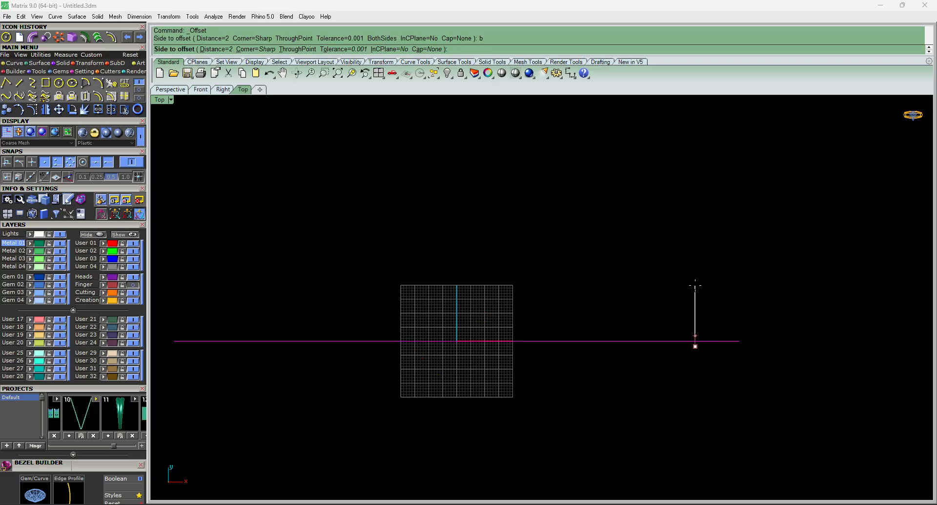
{"action": "type", "text": "5"}
{"action": "key", "text": "Return"}
{"action": "left_click", "coordinate": [696, 294]}
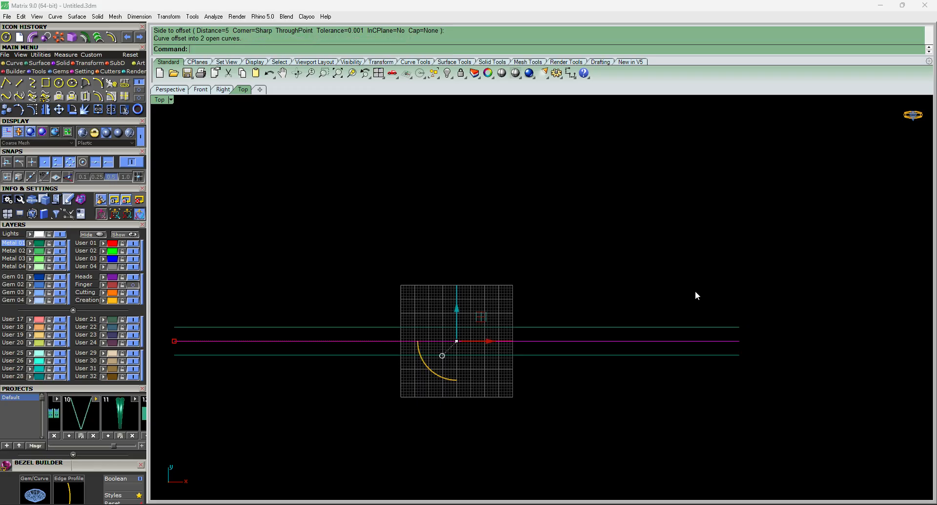
{"action": "scroll", "coordinate": [683, 340], "scroll_direction": "down", "scroll_amount": 5}
{"action": "scroll", "coordinate": [620, 332], "scroll_direction": "up", "scroll_amount": 5}
{"action": "type", "text": "li"}
{"action": "key", "text": "Return"}
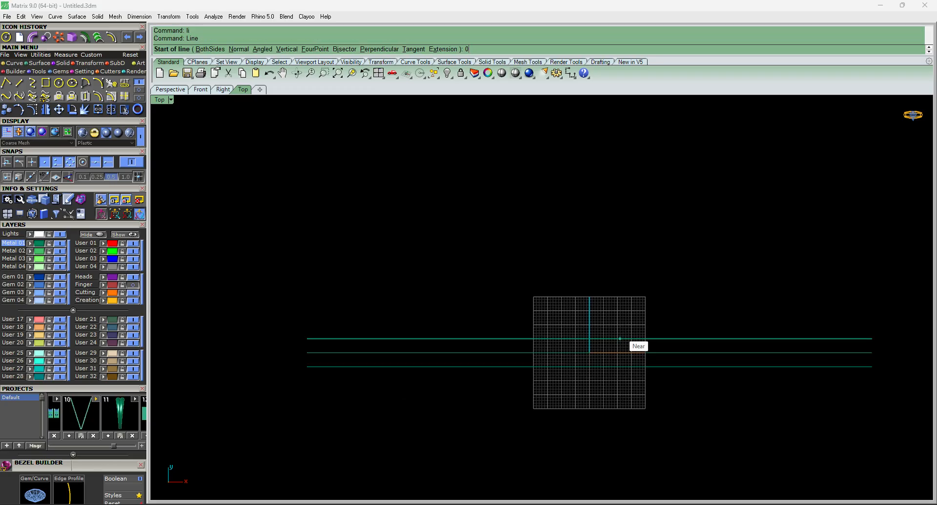
{"action": "left_click", "coordinate": [590, 352]}
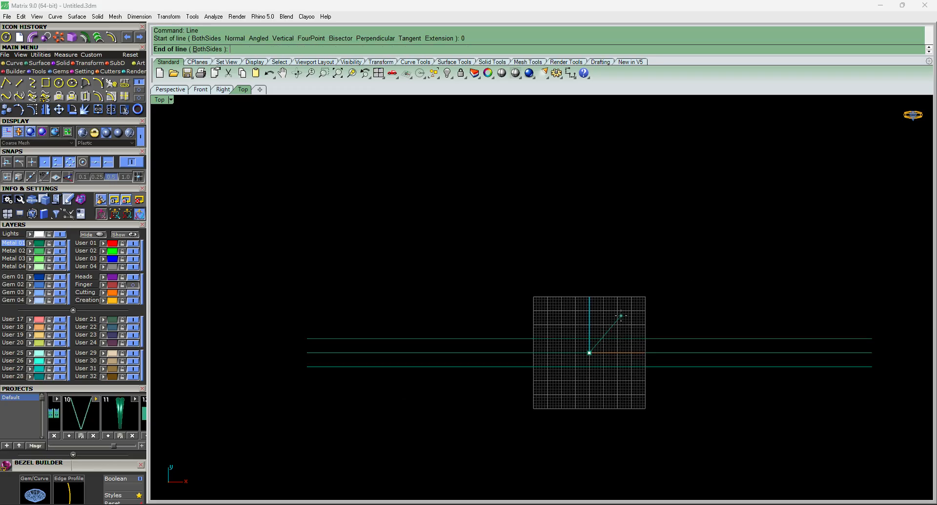
{"action": "key", "text": "Escape"}
Draw a vertical line through the origin with the BothSides option, extending well past both offset lines.
{"action": "type", "text": "li"}
{"action": "key", "text": "Return"}
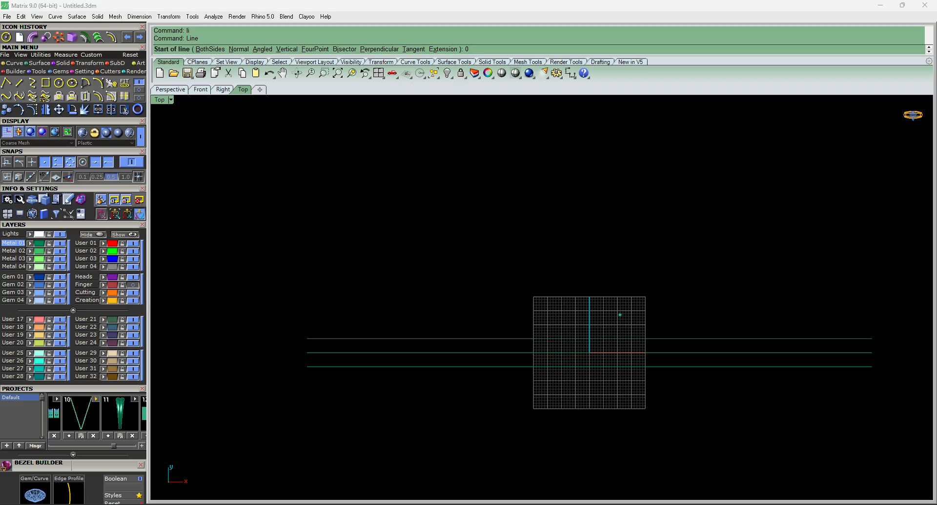
{"action": "left_click", "coordinate": [590, 352]}
{"action": "type", "text": "b"}
{"action": "key", "text": "Return"}
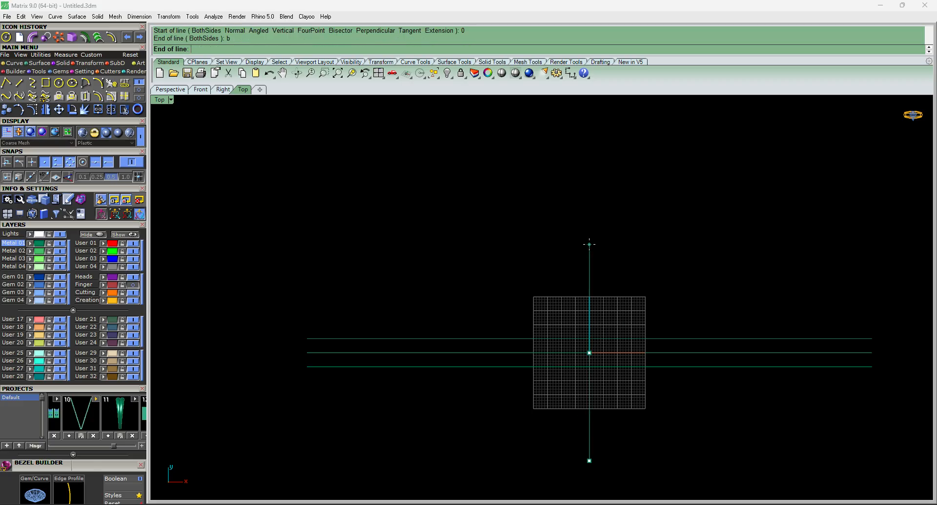
{"action": "left_click", "coordinate": [589, 460]}
{"action": "scroll", "coordinate": [506, 299], "scroll_direction": "down", "scroll_amount": 1}
{"action": "scroll", "coordinate": [570, 329], "scroll_direction": "up", "scroll_amount": 3}
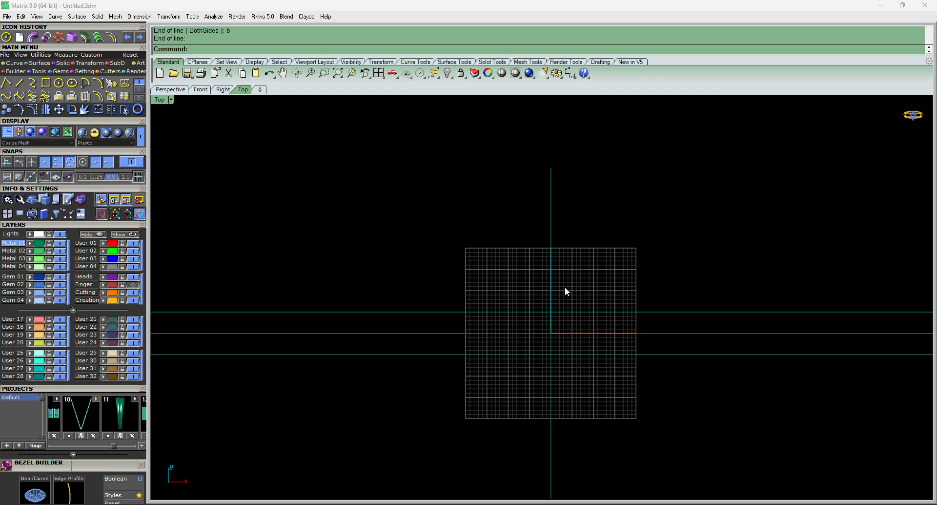
{"action": "scroll", "coordinate": [566, 286], "scroll_direction": "down", "scroll_amount": 5}
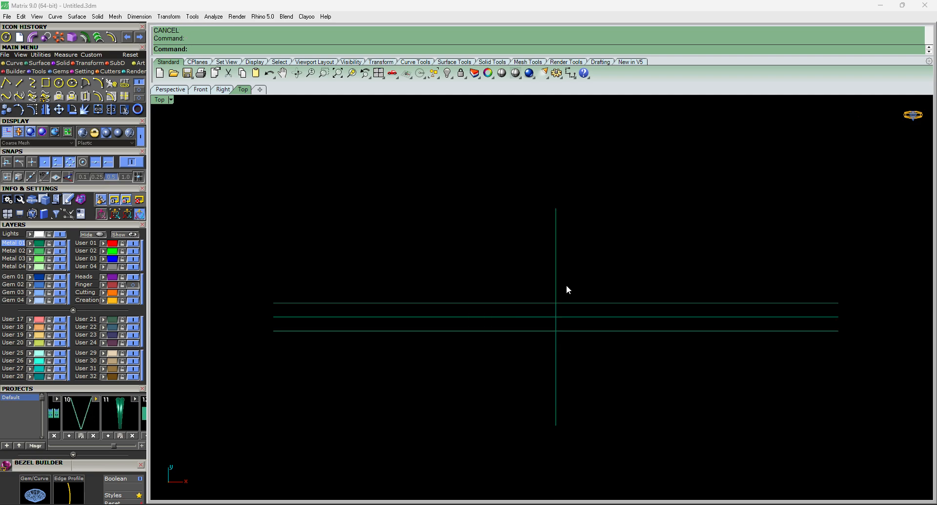
{"action": "scroll", "coordinate": [592, 286], "scroll_direction": "up", "scroll_amount": 5}
{"action": "scroll", "coordinate": [525, 369], "scroll_direction": "down", "scroll_amount": 3}
{"action": "scroll", "coordinate": [518, 358], "scroll_direction": "up", "scroll_amount": 2}
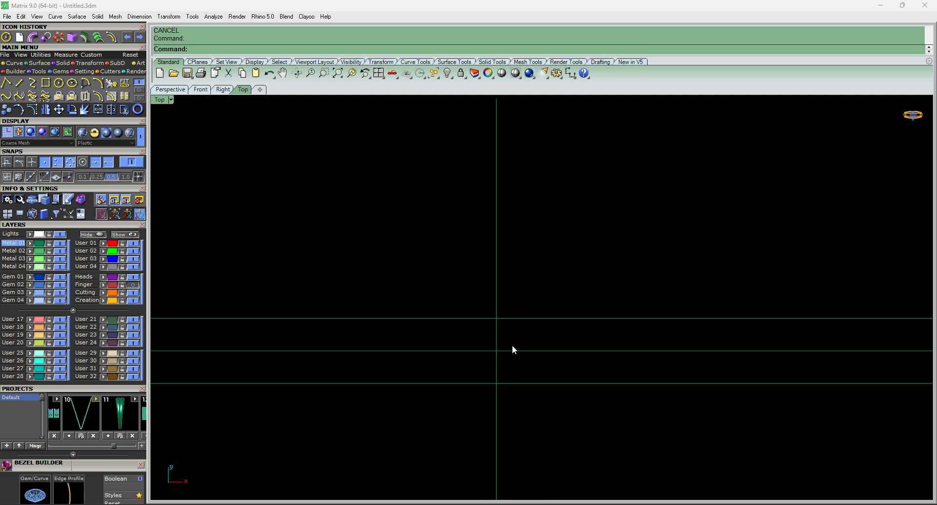
{"action": "scroll", "coordinate": [542, 351], "scroll_direction": "down", "scroll_amount": 2}
{"action": "scroll", "coordinate": [581, 347], "scroll_direction": "up", "scroll_amount": 3}
{"action": "left_click", "coordinate": [587, 335]}
{"action": "left_click", "coordinate": [605, 347]}
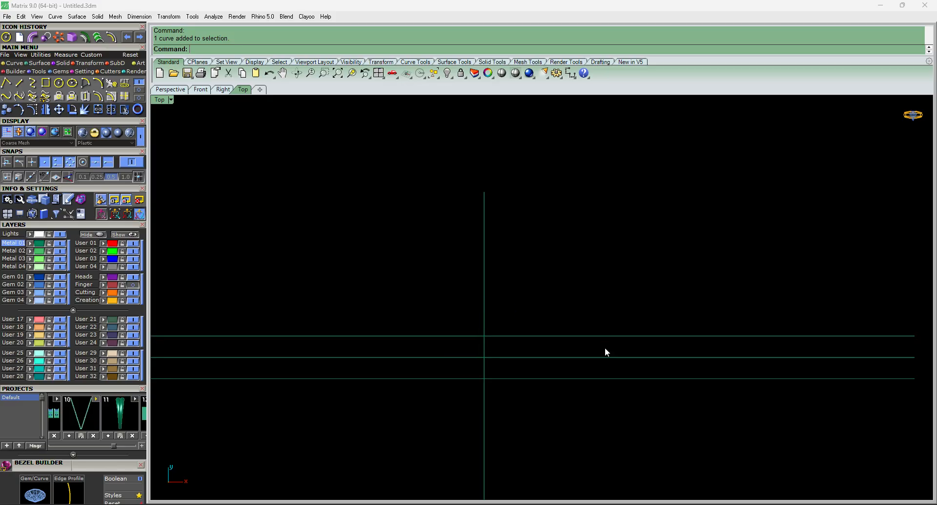
{"action": "scroll", "coordinate": [604, 347], "scroll_direction": "down", "scroll_amount": 5}
{"action": "scroll", "coordinate": [426, 339], "scroll_direction": "up", "scroll_amount": 5}
{"action": "scroll", "coordinate": [493, 339], "scroll_direction": "down", "scroll_amount": 5}
{"action": "scroll", "coordinate": [608, 347], "scroll_direction": "up", "scroll_amount": 5}
{"action": "scroll", "coordinate": [608, 349], "scroll_direction": "up", "scroll_amount": 4}
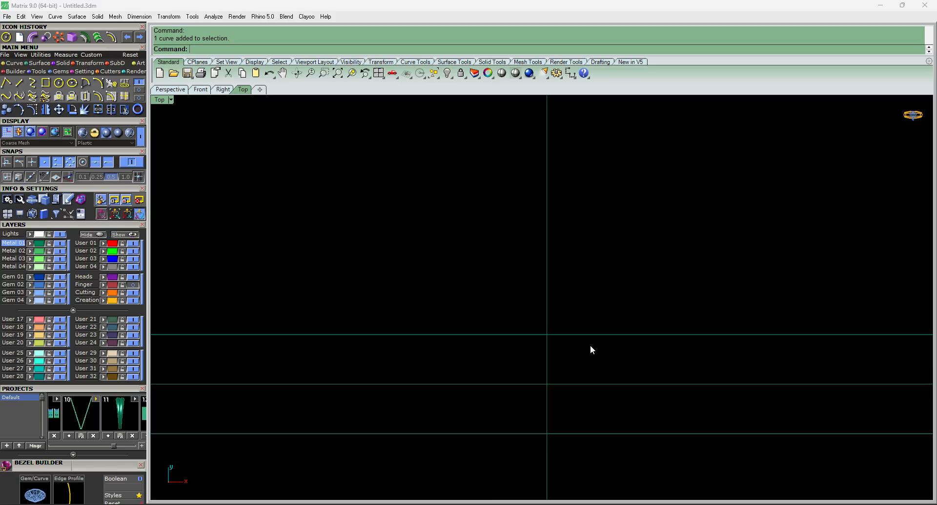
Draw a 10 by 10 square centred on the origin, using the rectangle's Center option.
{"action": "type", "text": "re"}
{"action": "key", "text": "Return"}
{"action": "type", "text": "c"}
{"action": "key", "text": "Return"}
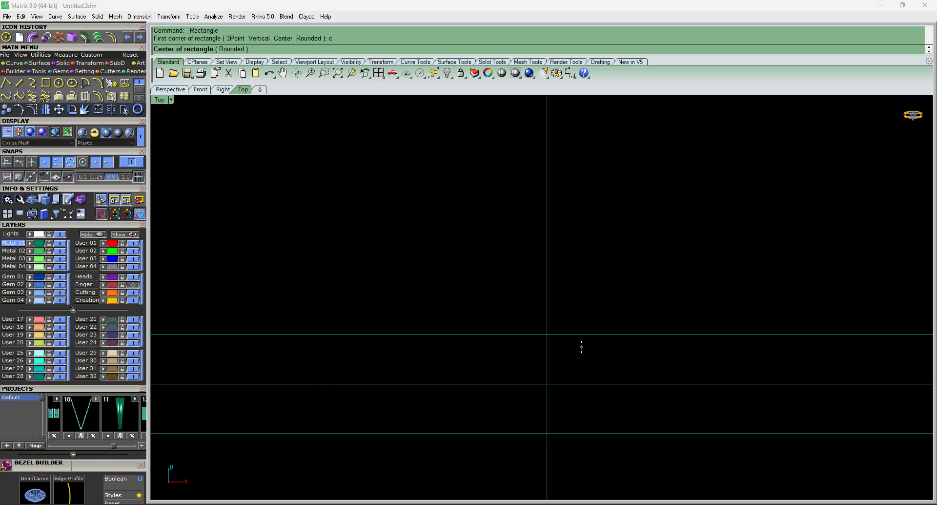
{"action": "type", "text": "0"}
{"action": "key", "text": "Return"}
{"action": "type", "text": "10"}
{"action": "key", "text": "Return"}
{"action": "key", "text": "Return"}
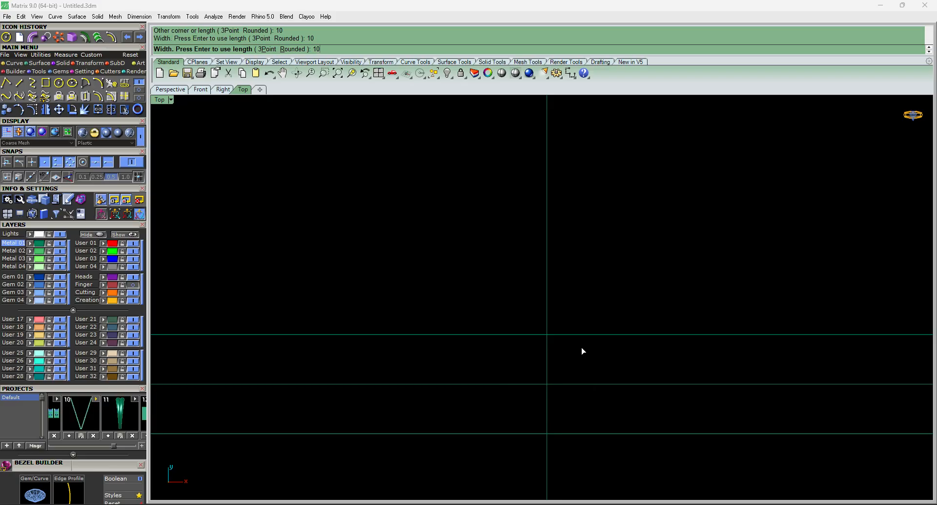
{"action": "left_click_drag", "start_coordinate": [429, 300], "coordinate": [698, 474]}
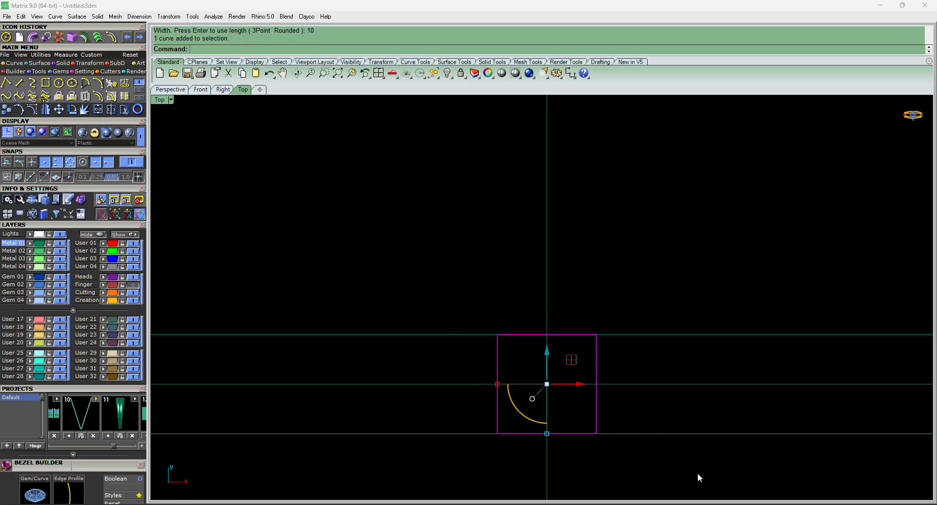
{"action": "scroll", "coordinate": [544, 357], "scroll_direction": "up", "scroll_amount": 3}
{"action": "key", "text": "Escape"}
{"action": "scroll", "coordinate": [464, 315], "scroll_direction": "down", "scroll_amount": 4}
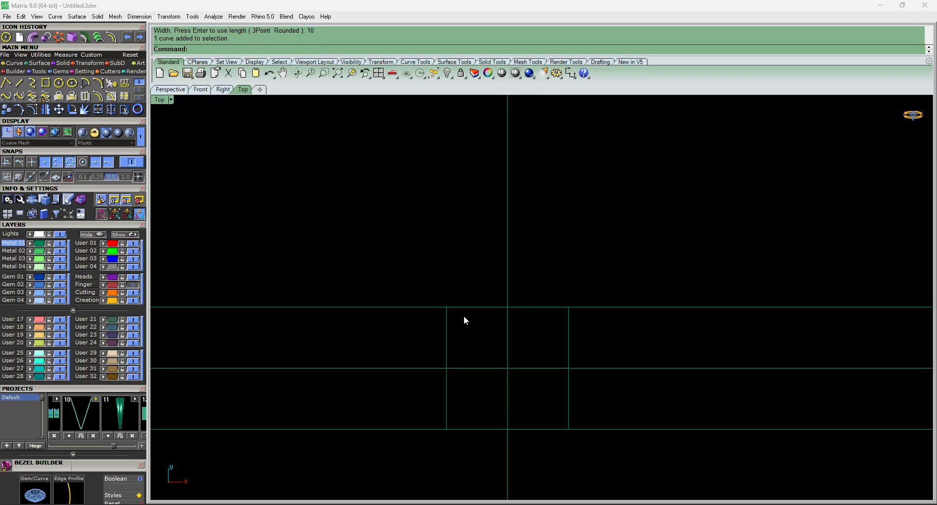
Offset the square inward by 0.6 with sharp corners.
{"action": "scroll", "coordinate": [466, 314], "scroll_direction": "up", "scroll_amount": 3}
{"action": "left_click", "coordinate": [434, 335]}
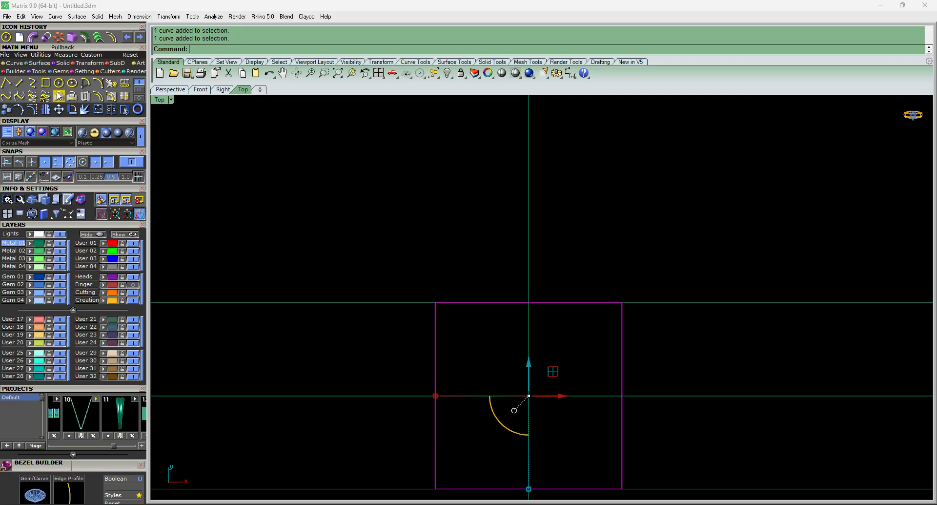
{"action": "left_click", "coordinate": [98, 96]}
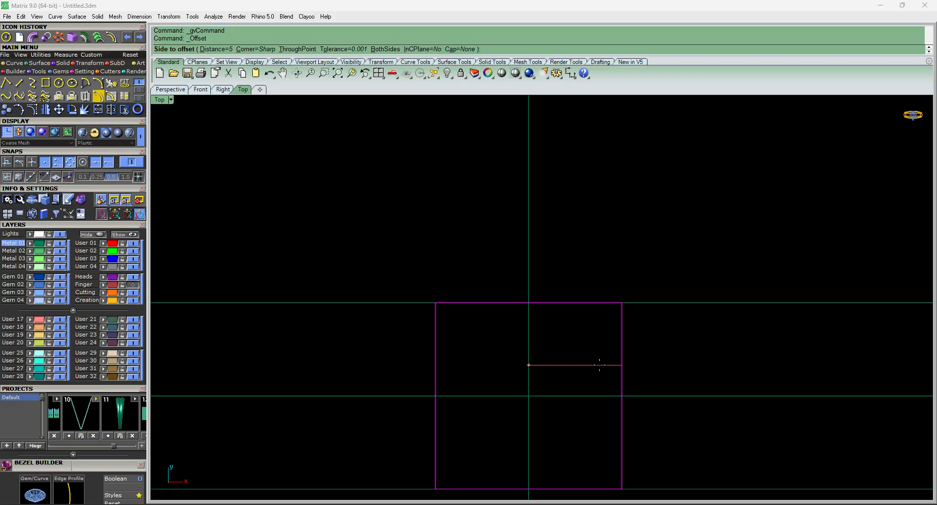
{"action": "type", "text": ".6"}
{"action": "key", "text": "Return"}
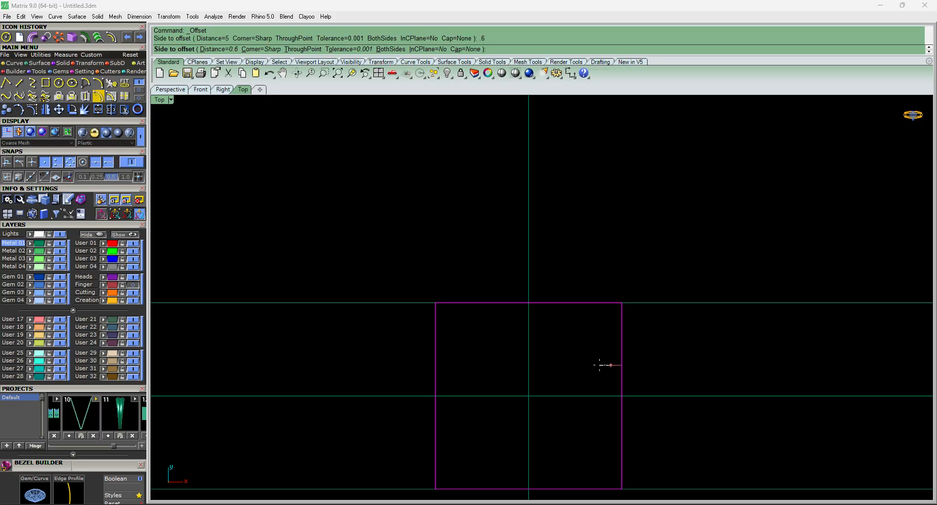
{"action": "type", "text": ".4"}
{"action": "key", "text": "Return"}
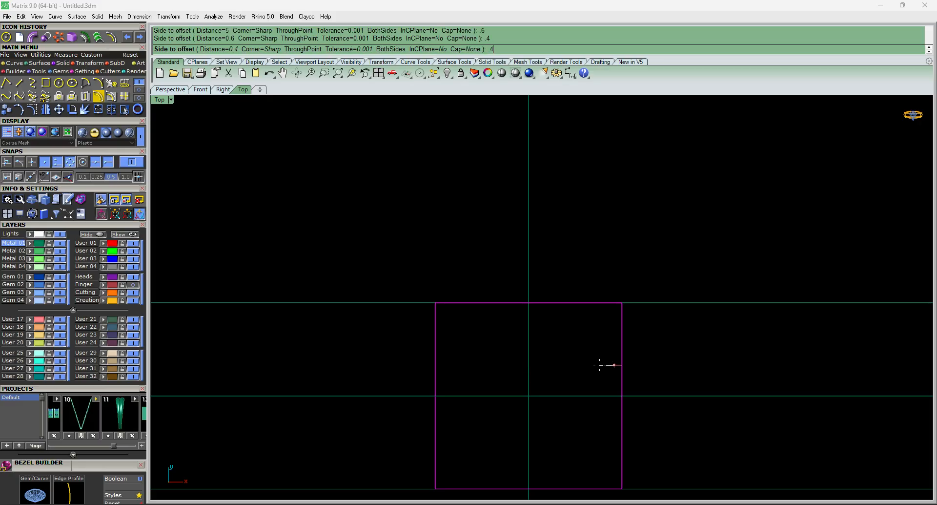
{"action": "left_click", "coordinate": [600, 365]}
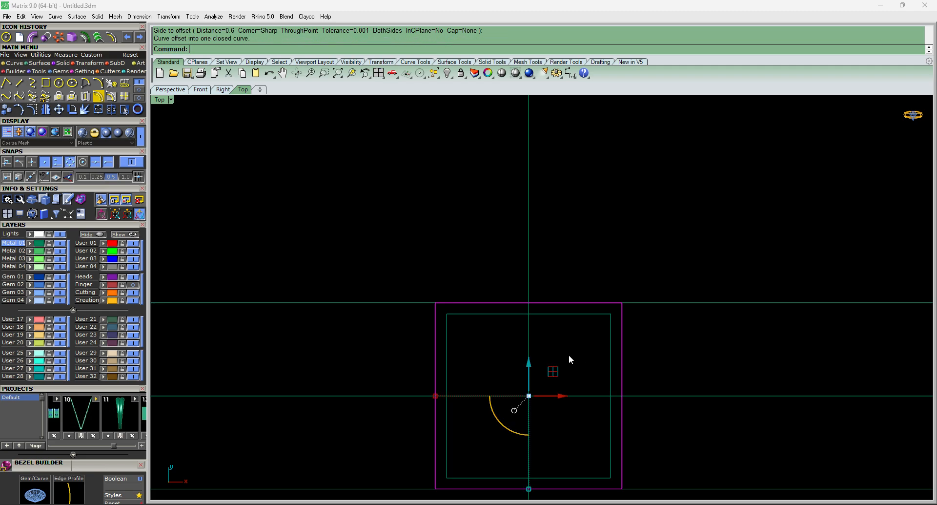
Try to explode the inner square into separate segments and undo it.
{"action": "left_click", "coordinate": [569, 354]}
{"action": "left_click", "coordinate": [575, 314]}
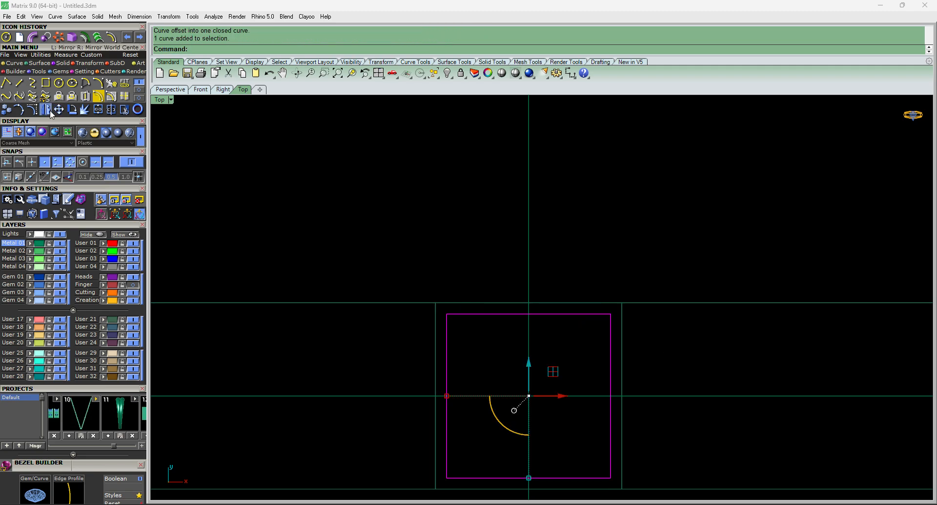
{"action": "left_click", "coordinate": [85, 109]}
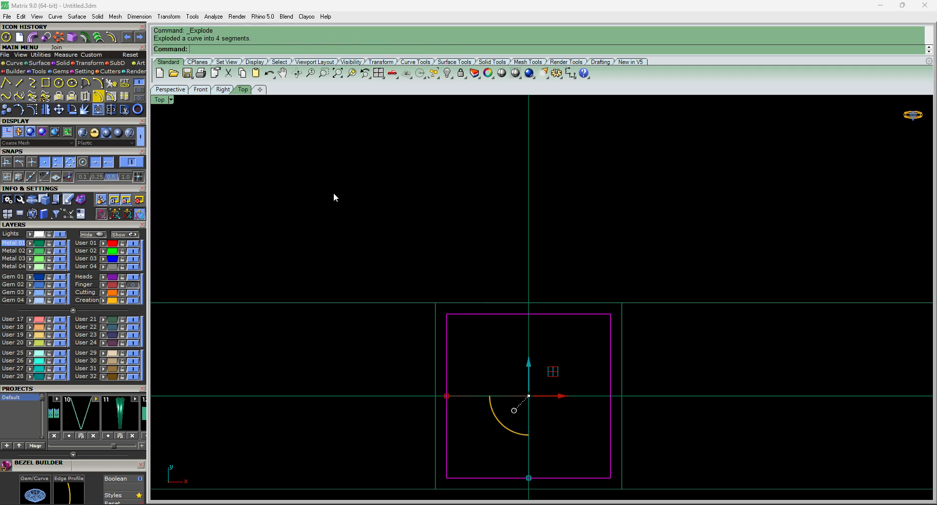
{"action": "left_click", "coordinate": [477, 314]}
{"action": "scroll", "coordinate": [459, 339], "scroll_direction": "up", "scroll_amount": 3}
{"action": "key", "text": "Escape"}
{"action": "key", "text": "ctrl+z"}
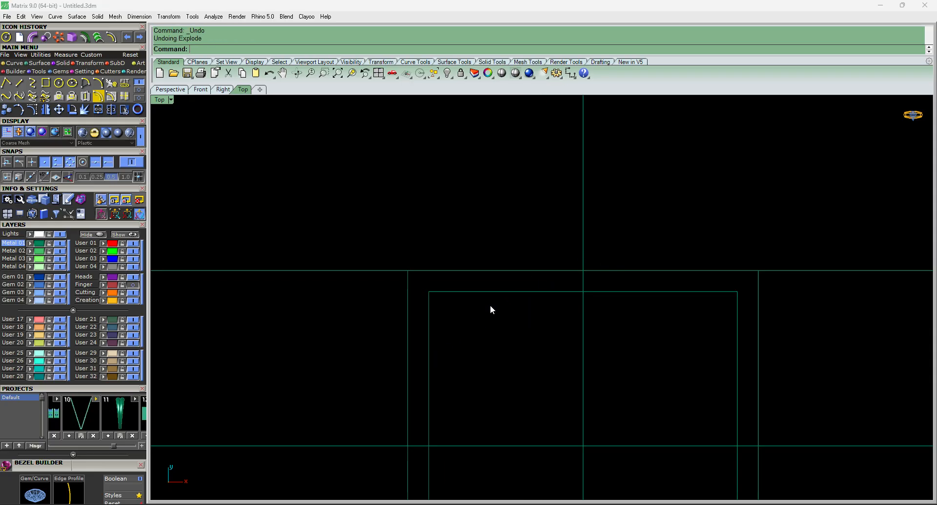
Explode the inner offset square into separate edge segments and clear the selection.
{"action": "left_click", "coordinate": [492, 292]}
{"action": "scroll", "coordinate": [492, 289], "scroll_direction": "down", "scroll_amount": 3}
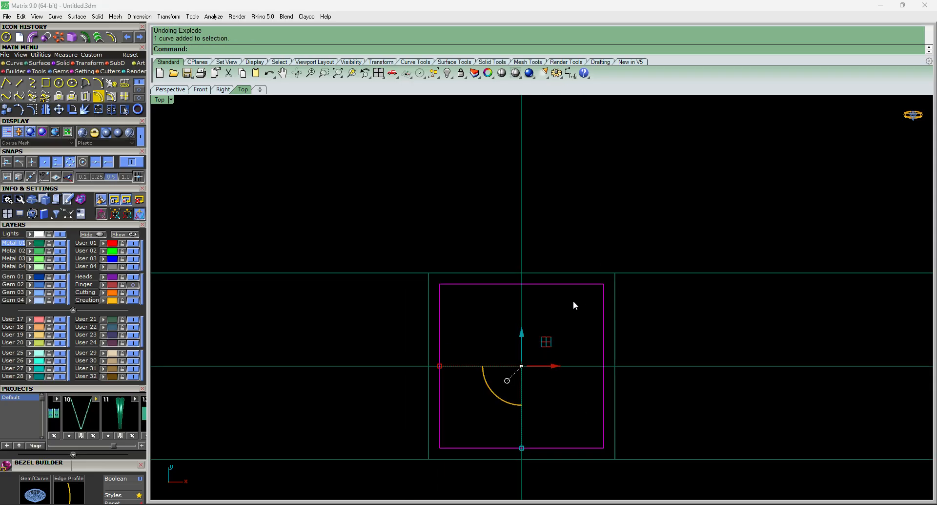
{"action": "left_click", "coordinate": [84, 109]}
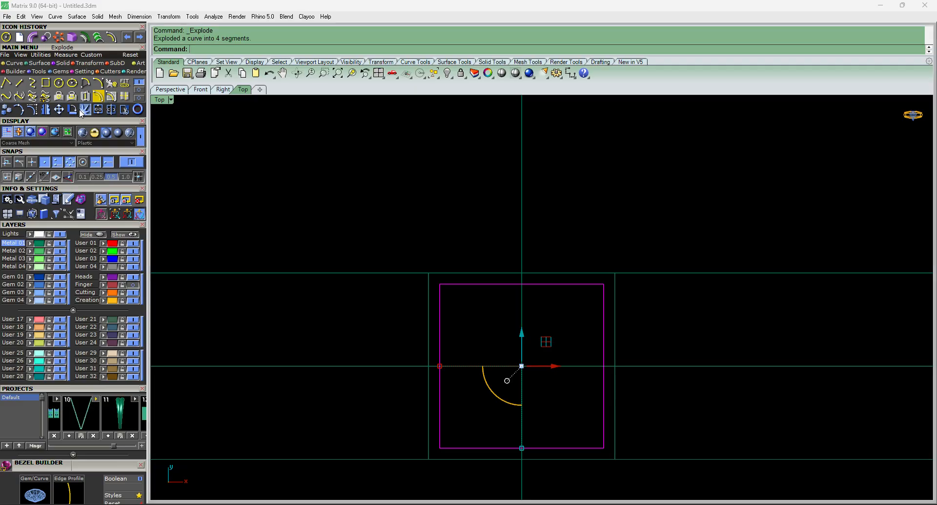
{"action": "scroll", "coordinate": [467, 290], "scroll_direction": "up", "scroll_amount": 2}
{"action": "key", "text": "Escape"}
Delete the left, right and bottom segments of the inner square, keeping only its upper edge.
{"action": "left_click", "coordinate": [465, 280]}
{"action": "left_click", "coordinate": [424, 328]}
{"action": "scroll", "coordinate": [476, 303], "scroll_direction": "down", "scroll_amount": 2}
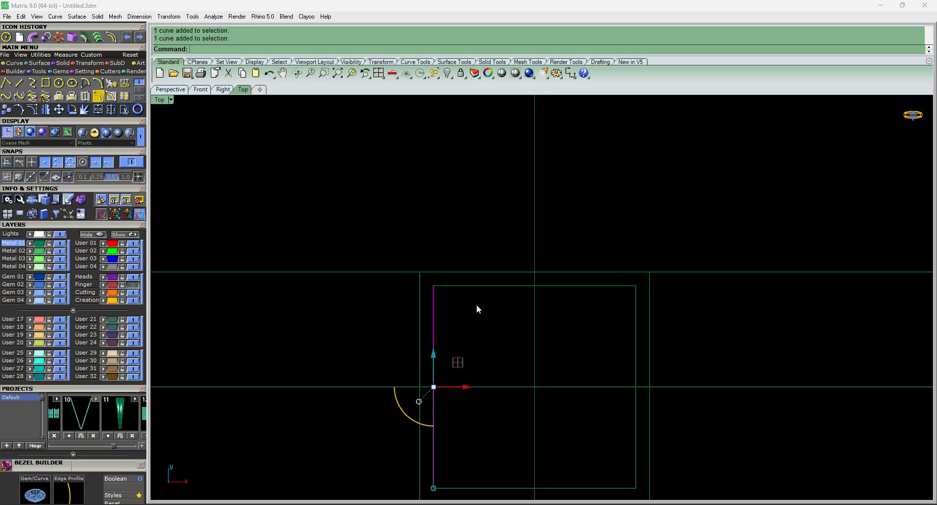
{"action": "key", "text": "Delete"}
{"action": "left_click", "coordinate": [606, 335]}
{"action": "key", "text": "Delete"}
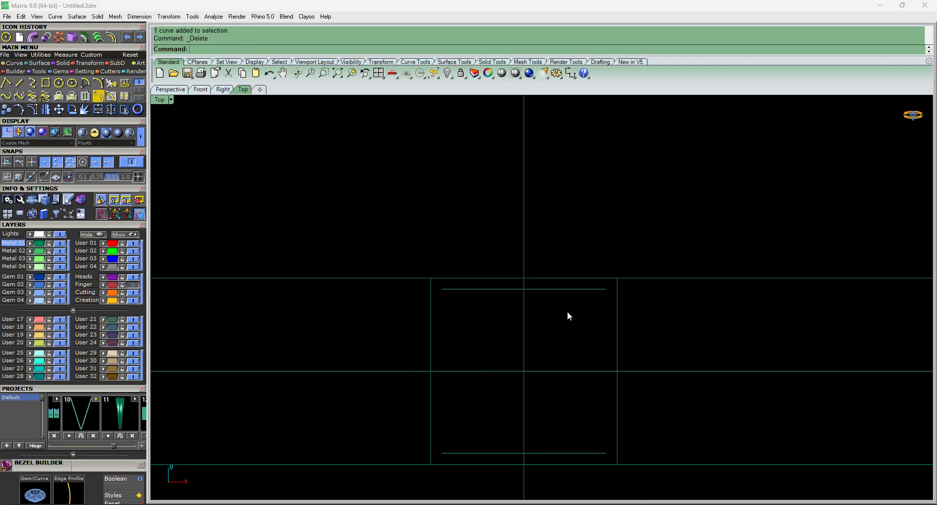
{"action": "left_click", "coordinate": [484, 449]}
{"action": "key", "text": "Delete"}
{"action": "scroll", "coordinate": [538, 317], "scroll_direction": "down", "scroll_amount": 2}
{"action": "scroll", "coordinate": [539, 317], "scroll_direction": "up", "scroll_amount": 3}
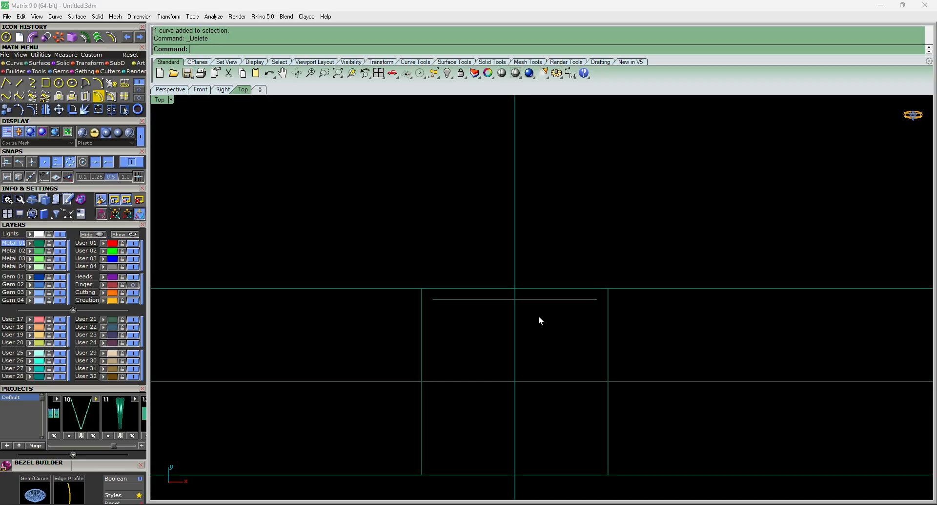
{"action": "left_click", "coordinate": [553, 300]}
{"action": "scroll", "coordinate": [512, 327], "scroll_direction": "down", "scroll_amount": 2}
{"action": "right_click_drag", "start_coordinate": [499, 329], "coordinate": [499, 368]}
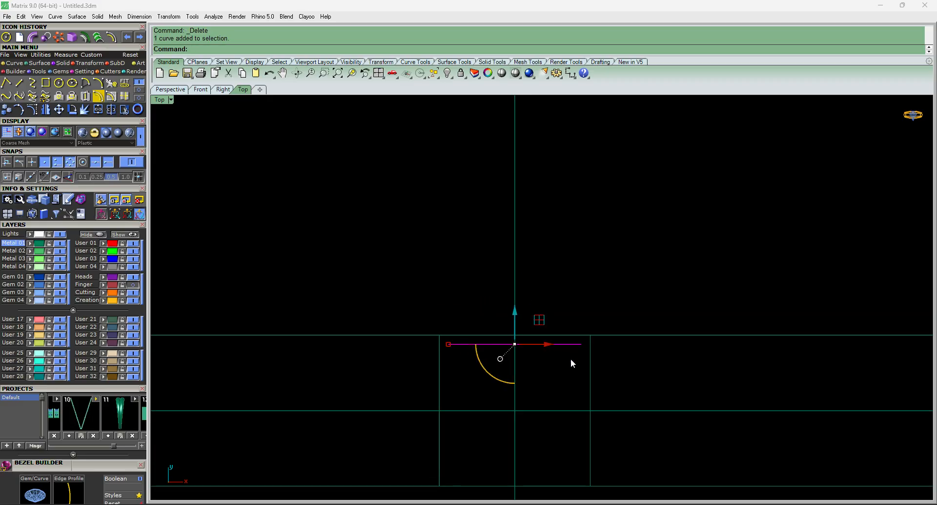
{"action": "scroll", "coordinate": [499, 315], "scroll_direction": "down", "scroll_amount": 3}
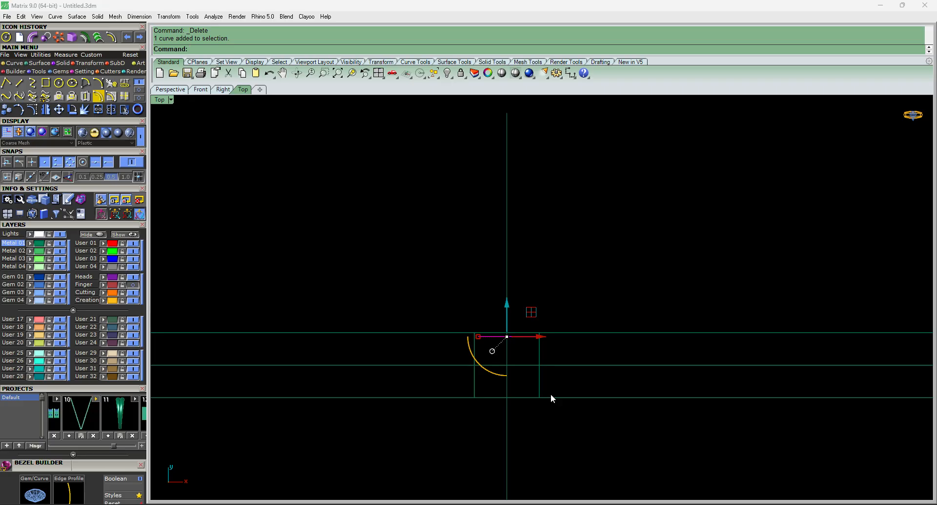
{"action": "scroll", "coordinate": [508, 334], "scroll_direction": "up", "scroll_amount": 4}
{"action": "scroll", "coordinate": [508, 333], "scroll_direction": "down", "scroll_amount": 8}
{"action": "right_click_drag", "start_coordinate": [508, 333], "coordinate": [491, 329]}
{"action": "scroll", "coordinate": [491, 328], "scroll_direction": "up", "scroll_amount": 10}
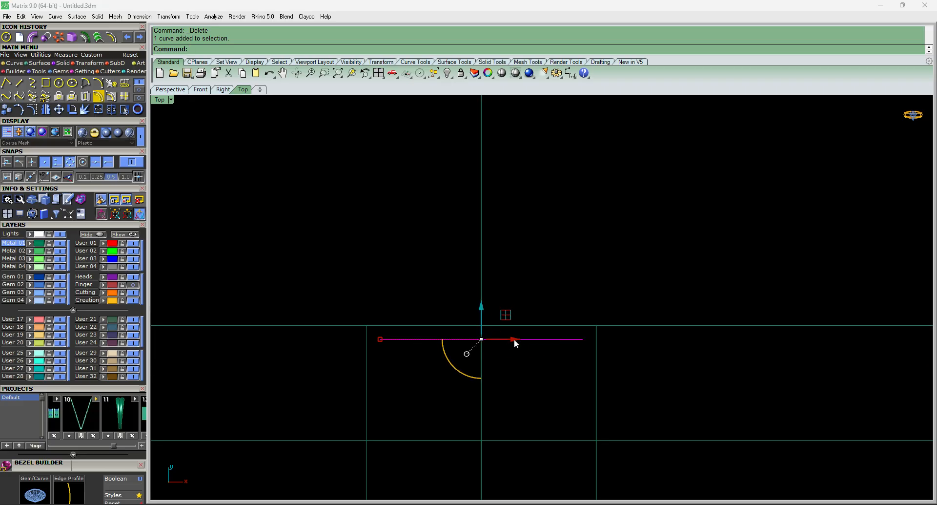
{"action": "key", "text": "Escape"}
Rebuild the remaining upper segment with 4 points at degree 3 and show its control points.
{"action": "left_click", "coordinate": [514, 340]}
{"action": "left_click", "coordinate": [112, 86]}
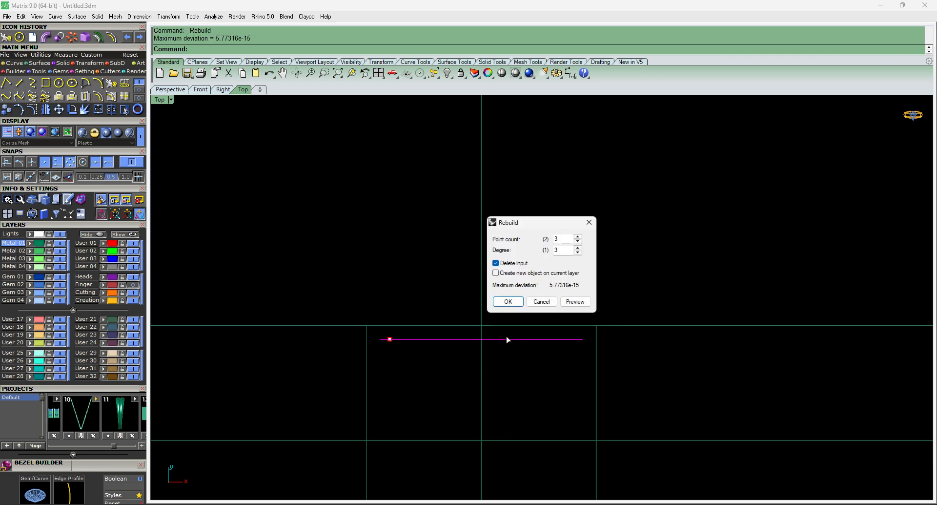
{"action": "double_click", "coordinate": [561, 240]}
{"action": "type", "text": "6"}
{"action": "key", "text": "Return"}
{"action": "key", "text": "F10"}
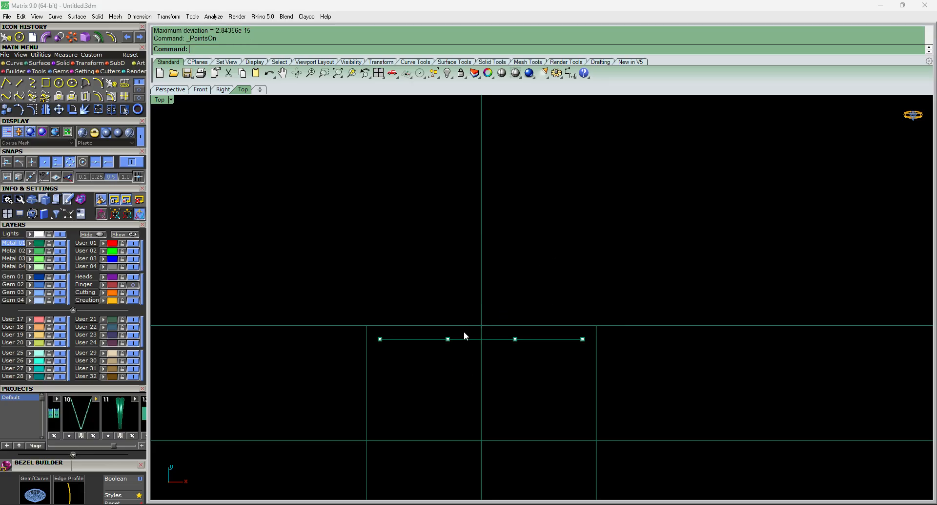
Bend the segment into an arch by raising its two middle control points and lowering its two end points.
{"action": "scroll", "coordinate": [458, 327], "scroll_direction": "up", "scroll_amount": 6}
{"action": "left_click_drag", "start_coordinate": [387, 286], "coordinate": [644, 389]}
{"action": "left_click_drag", "start_coordinate": [503, 320], "coordinate": [513, 287]}
{"action": "scroll", "coordinate": [483, 341], "scroll_direction": "down", "scroll_amount": 2}
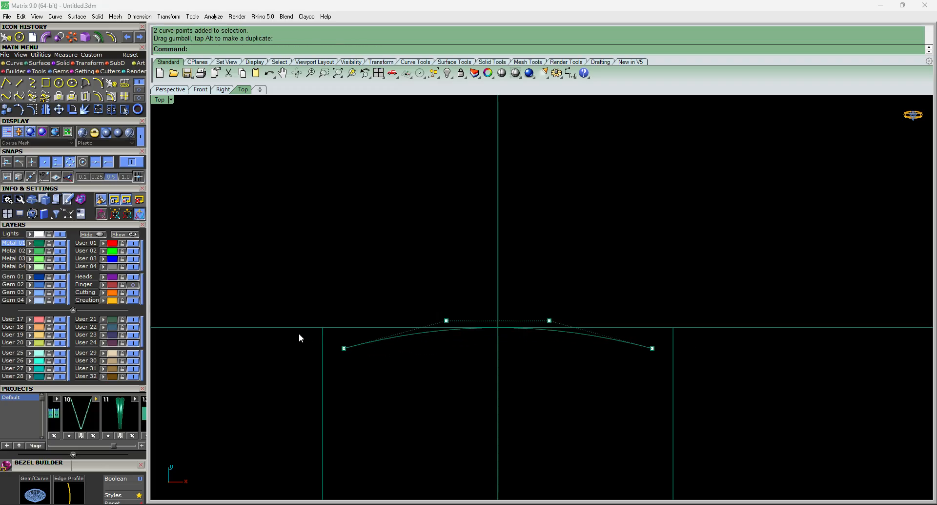
{"action": "left_click_drag", "start_coordinate": [277, 341], "coordinate": [810, 388]}
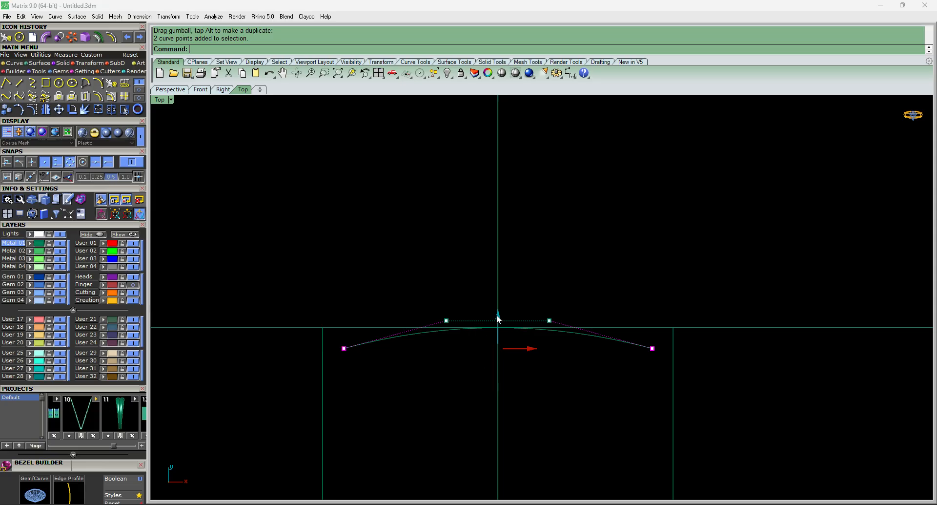
{"action": "left_click_drag", "start_coordinate": [496, 314], "coordinate": [497, 338]}
{"action": "left_click", "coordinate": [849, 427]}
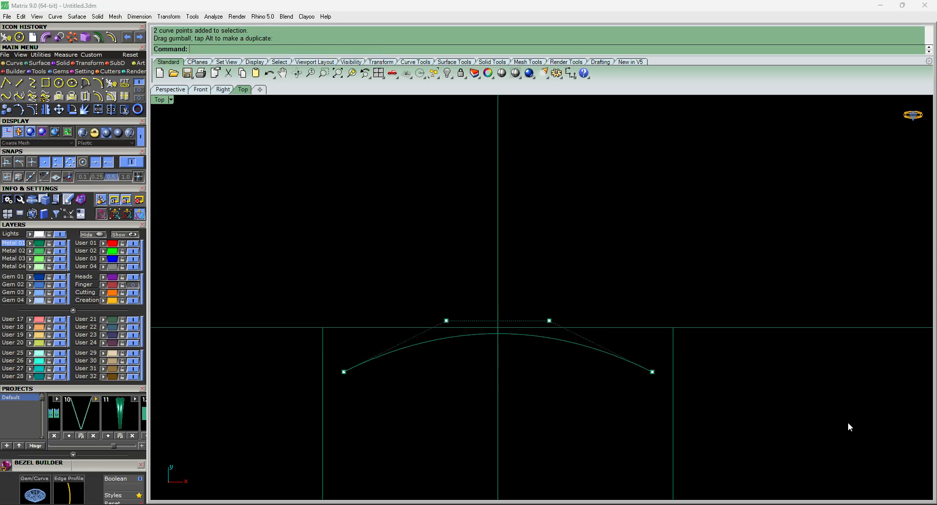
Move the arch's left end point outward onto the outer square's left edge and hide the control points.
{"action": "left_click", "coordinate": [344, 370]}
{"action": "left_click_drag", "start_coordinate": [344, 370], "coordinate": [322, 371]}
{"action": "key", "text": "Escape"}
{"action": "scroll", "coordinate": [510, 342], "scroll_direction": "down", "scroll_amount": 3}
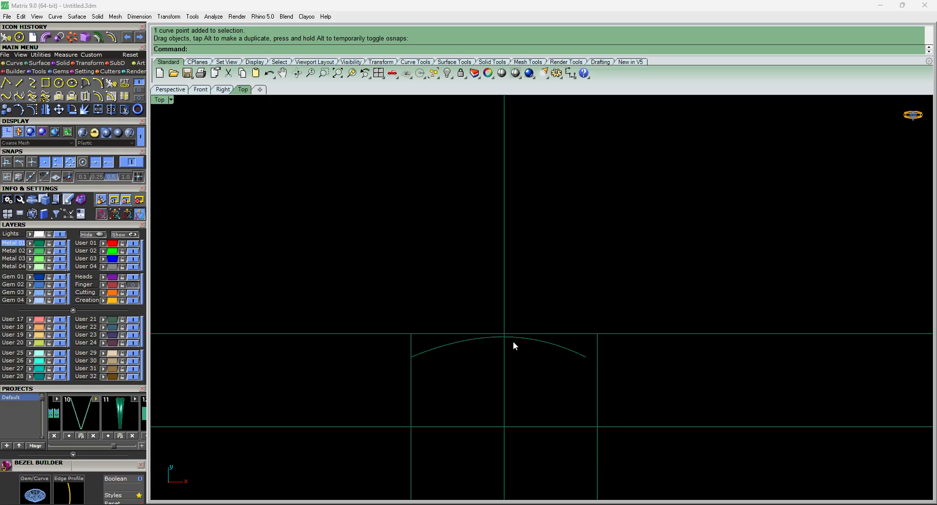
Trim away the right half of the arch using the vertical centre line as the cutter.
{"action": "left_click", "coordinate": [504, 315]}
{"action": "key", "text": "ctrl+t"}
{"action": "left_click", "coordinate": [544, 345]}
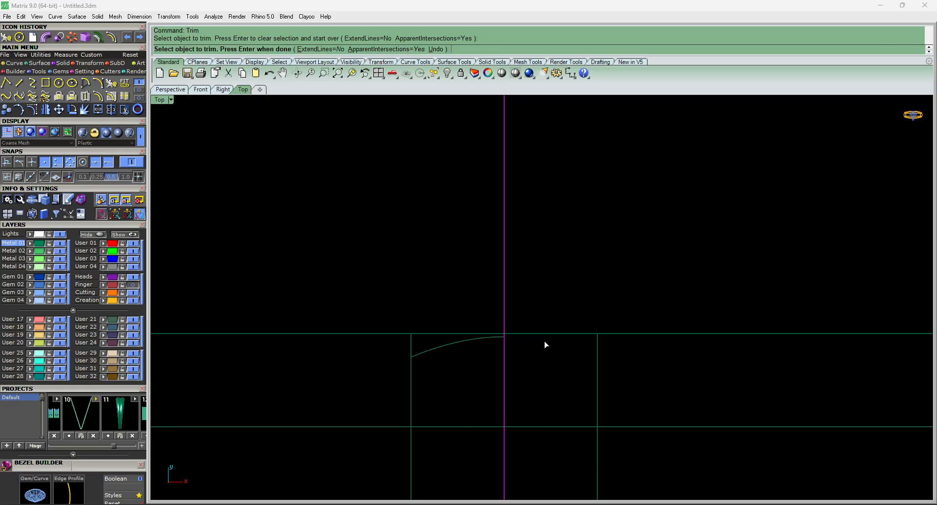
{"action": "key", "text": "Return"}
Try to mirror the left half-arch about the vertical centre line and undo it.
{"action": "left_click", "coordinate": [455, 346]}
{"action": "type", "text": "mi"}
{"action": "key", "text": "Return"}
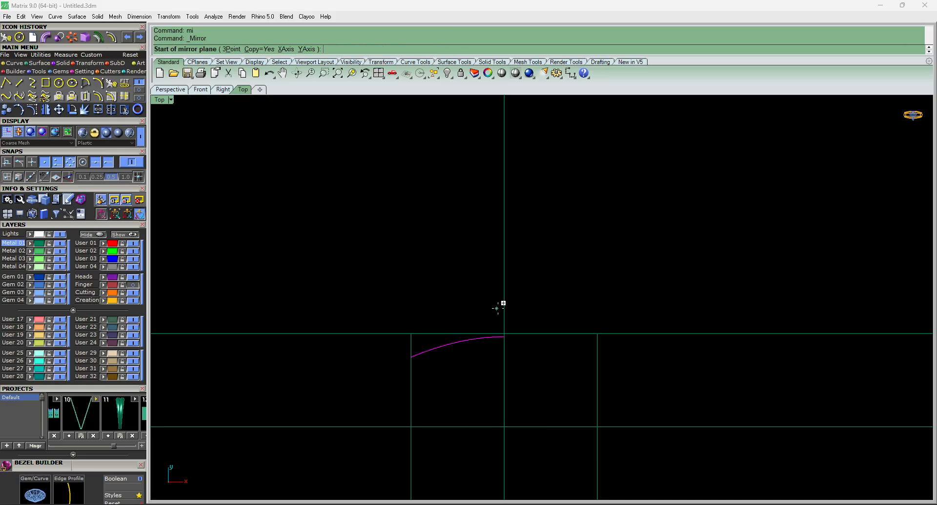
{"action": "left_click", "coordinate": [507, 306]}
{"action": "left_click", "coordinate": [506, 268]}
{"action": "key", "text": "ctrl+z"}
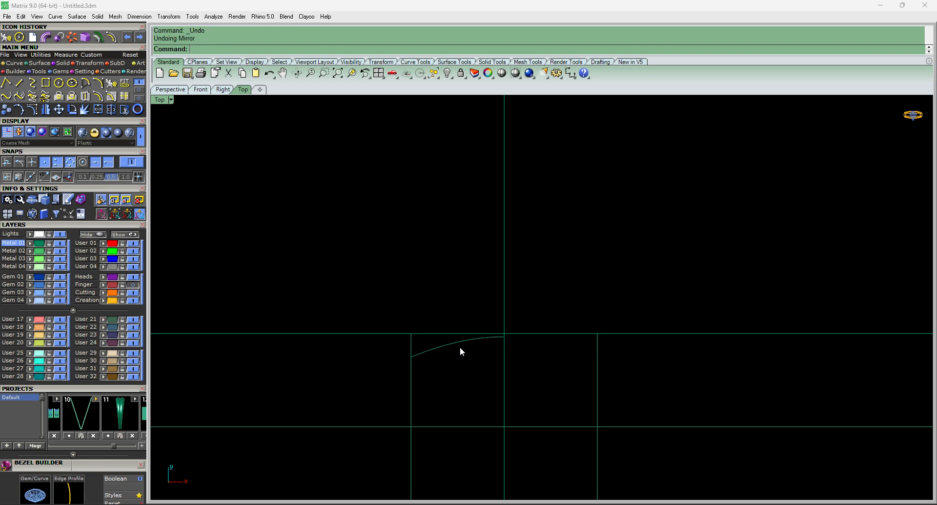
Mirror a copy of the left half-arch across the vertical centre line to complete the arch.
{"action": "left_click", "coordinate": [458, 346]}
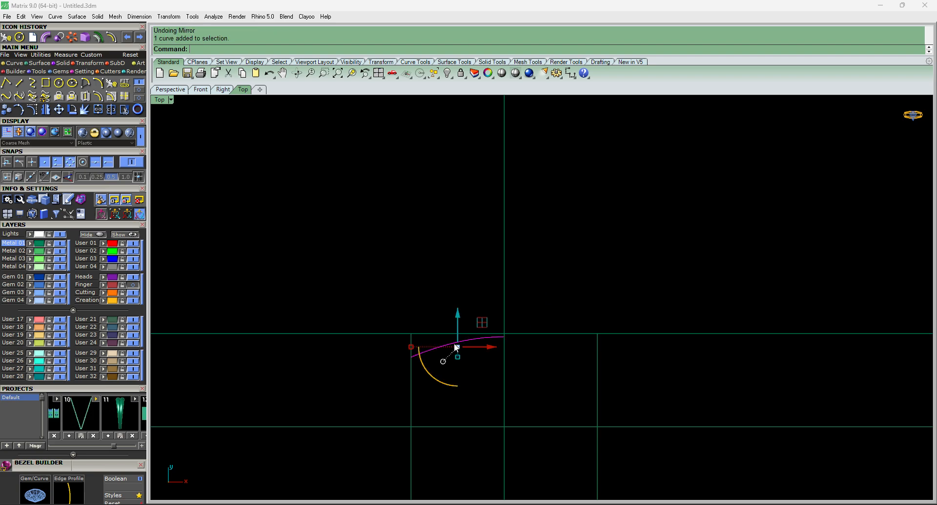
{"action": "left_click", "coordinate": [47, 109]}
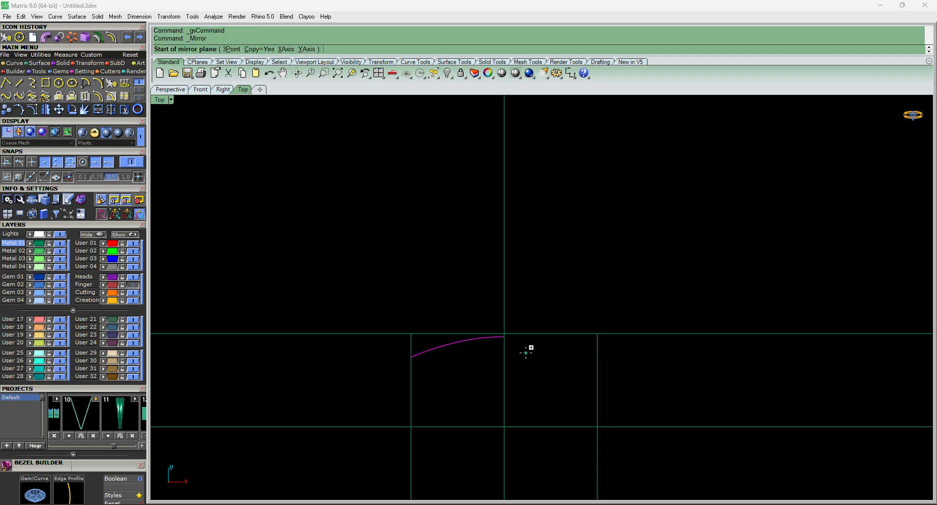
{"action": "left_click", "coordinate": [505, 362]}
{"action": "left_click", "coordinate": [505, 293]}
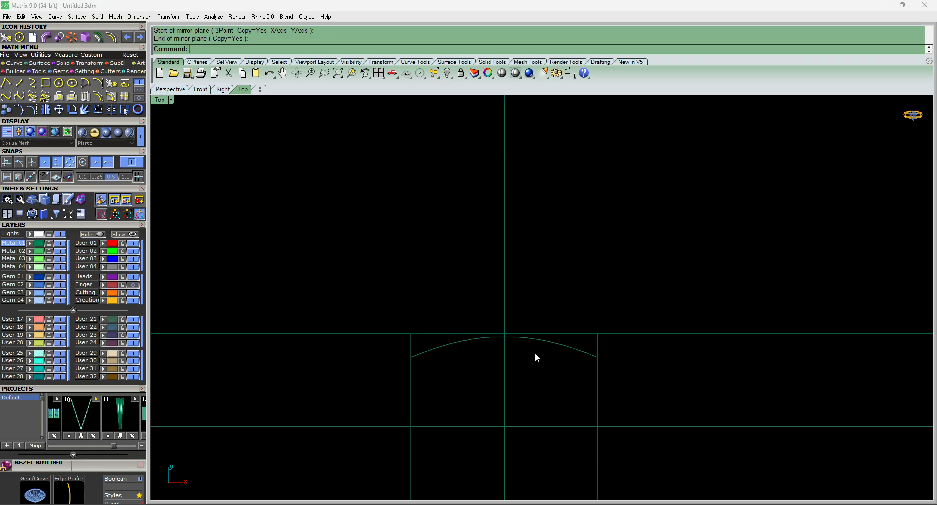
Join the two mirrored half-arches into a single curve.
{"action": "left_click", "coordinate": [575, 348]}
{"action": "left_click", "coordinate": [470, 340], "text": "shift"}
{"action": "right_click_drag", "start_coordinate": [551, 311], "coordinate": [531, 314]}
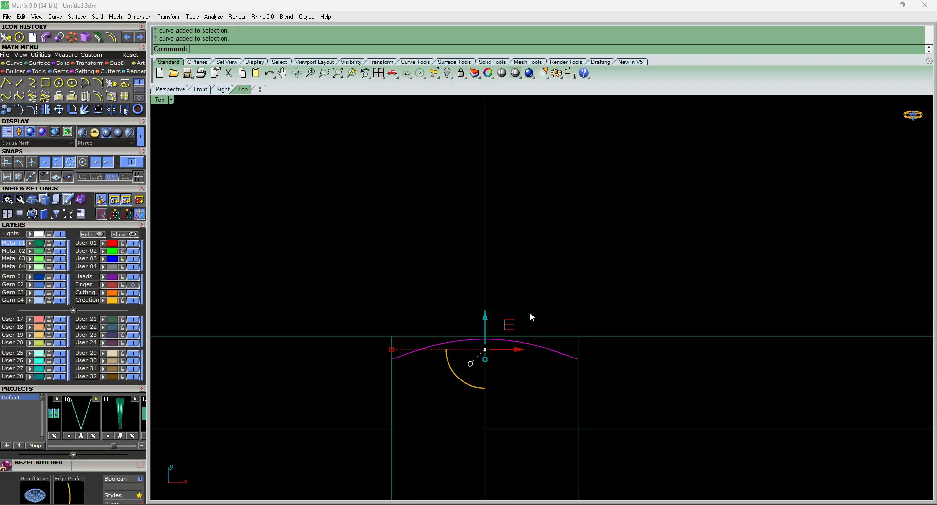
{"action": "key", "text": "ctrl+j"}
Show the joined arch's control points and delete the middle one at its crown.
{"action": "left_click", "coordinate": [546, 347]}
{"action": "scroll", "coordinate": [545, 346], "scroll_direction": "up", "scroll_amount": 2}
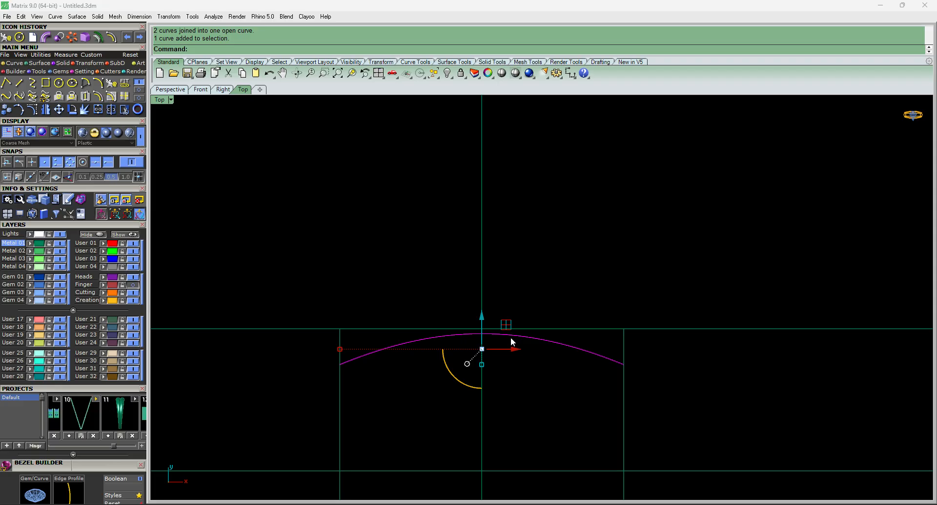
{"action": "key", "text": "F10"}
{"action": "scroll", "coordinate": [470, 328], "scroll_direction": "up", "scroll_amount": 5}
{"action": "left_click_drag", "start_coordinate": [471, 303], "coordinate": [563, 389]}
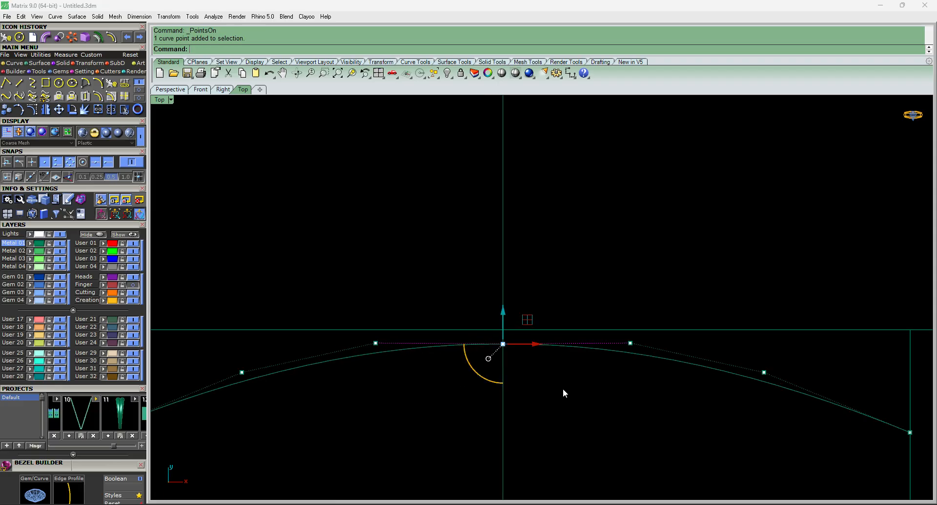
{"action": "key", "text": "Delete"}
{"action": "scroll", "coordinate": [543, 342], "scroll_direction": "down", "scroll_amount": 3}
{"action": "scroll", "coordinate": [489, 340], "scroll_direction": "up", "scroll_amount": 2}
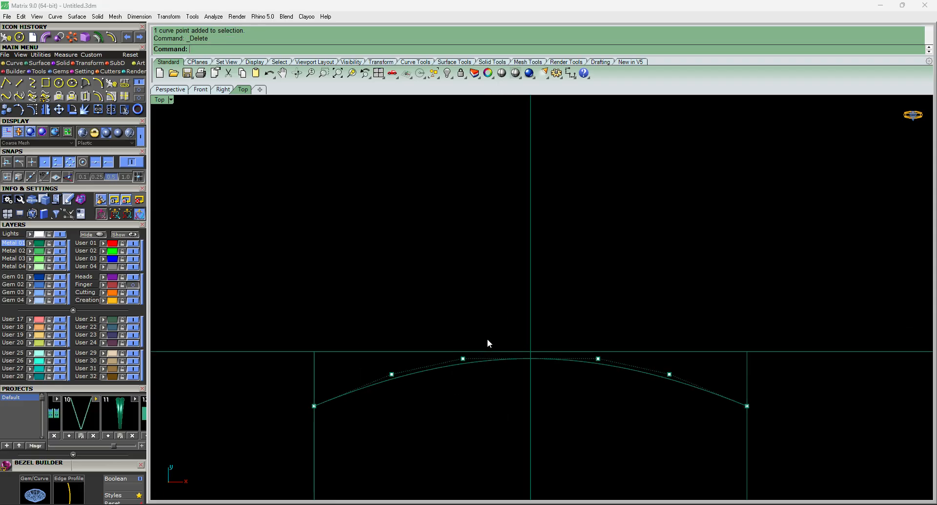
Raise the arch's two upper control points until the crown meets the upper horizontal line, and hide the points.
{"action": "left_click_drag", "start_coordinate": [431, 328], "coordinate": [601, 368]}
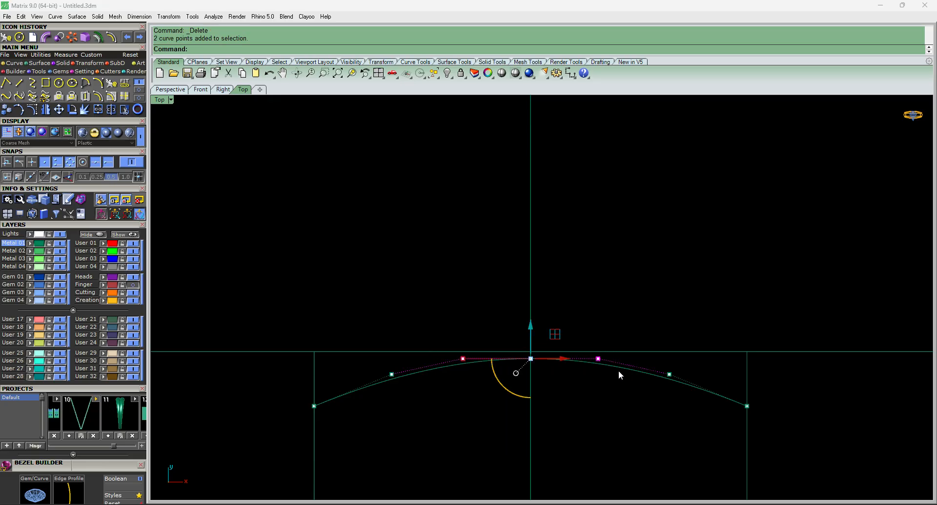
{"action": "scroll", "coordinate": [527, 337], "scroll_direction": "up", "scroll_amount": 2}
{"action": "left_click_drag", "start_coordinate": [518, 344], "coordinate": [520, 332]}
{"action": "key", "text": "Escape"}
{"action": "key", "text": "Escape"}
{"action": "scroll", "coordinate": [615, 314], "scroll_direction": "down", "scroll_amount": 8}
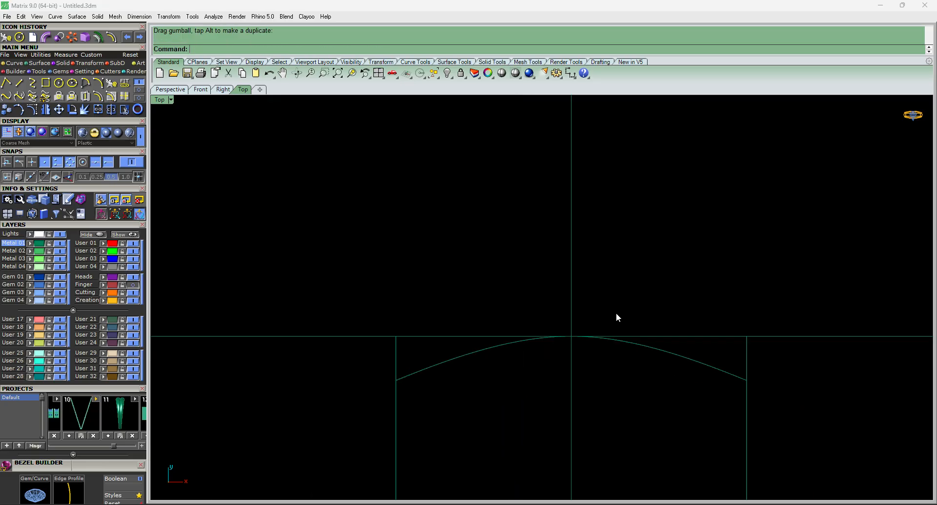
Show the arch's control points again and spread the two upper ones slightly apart, symmetrically about the centre line.
{"action": "left_click", "coordinate": [645, 335]}
{"action": "scroll", "coordinate": [566, 304], "scroll_direction": "down", "scroll_amount": 5}
{"action": "scroll", "coordinate": [602, 314], "scroll_direction": "up", "scroll_amount": 3}
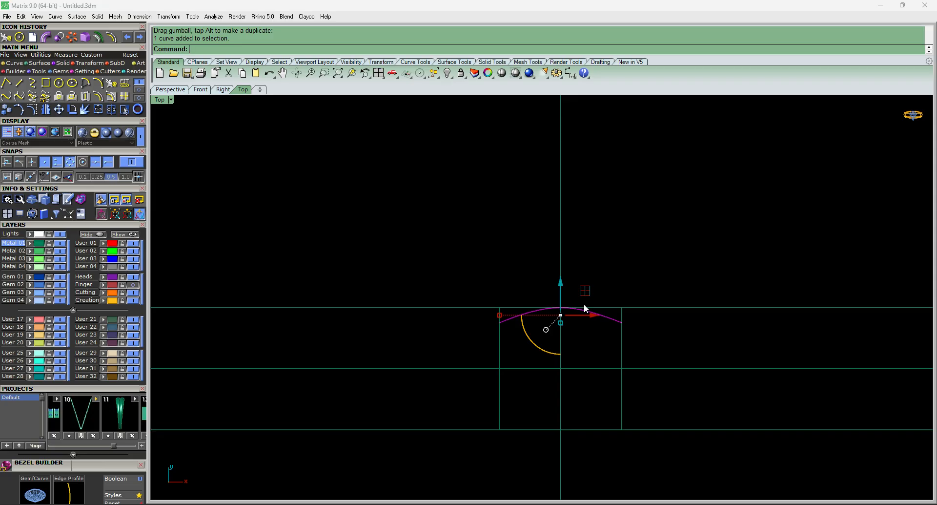
{"action": "scroll", "coordinate": [584, 303], "scroll_direction": "up", "scroll_amount": 5}
{"action": "key", "text": "F10"}
{"action": "left_click_drag", "start_coordinate": [462, 283], "coordinate": [577, 313]}
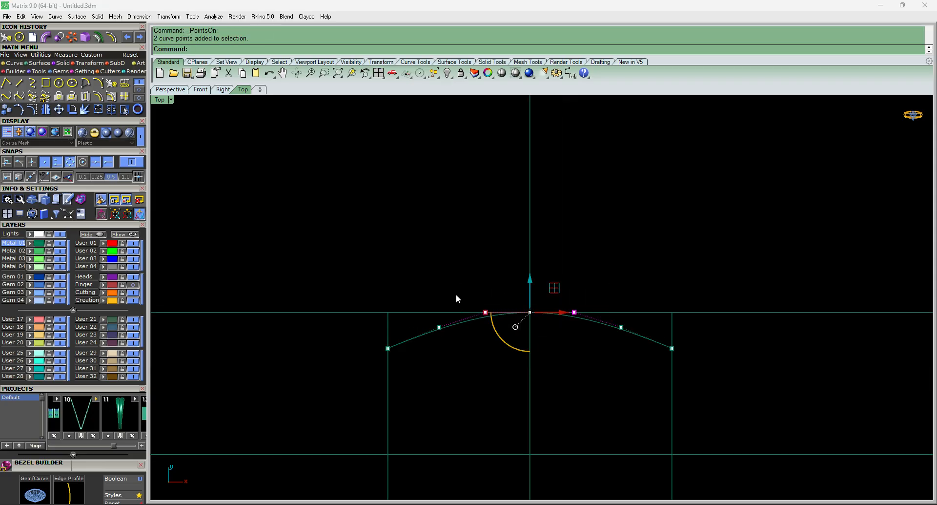
{"action": "scroll", "coordinate": [456, 294], "scroll_direction": "up", "scroll_amount": 3}
{"action": "left_click_drag", "start_coordinate": [495, 319], "coordinate": [494, 321]}
{"action": "left_click", "coordinate": [377, 358]}
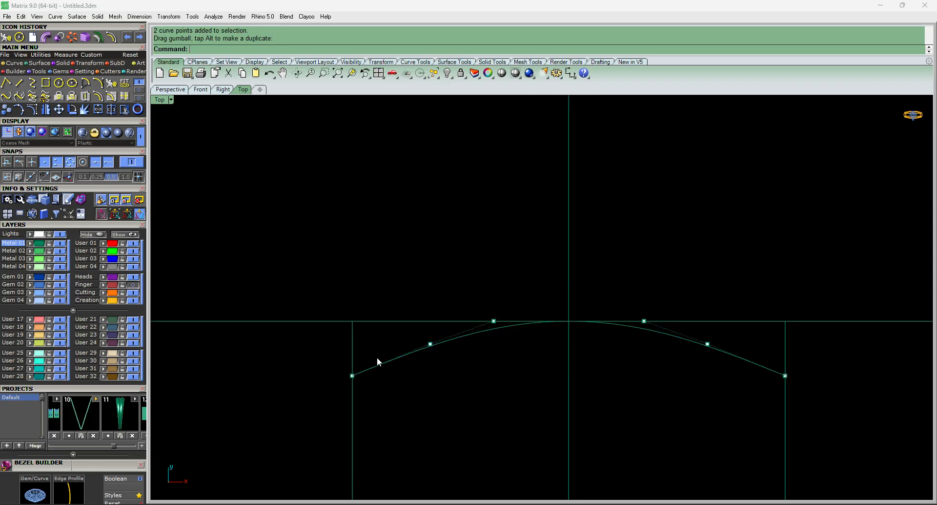
Spread the two shoulder control points of the arch slightly outward and hide the control points.
{"action": "left_click_drag", "start_coordinate": [406, 335], "coordinate": [790, 391]}
{"action": "left_click", "coordinate": [641, 377]}
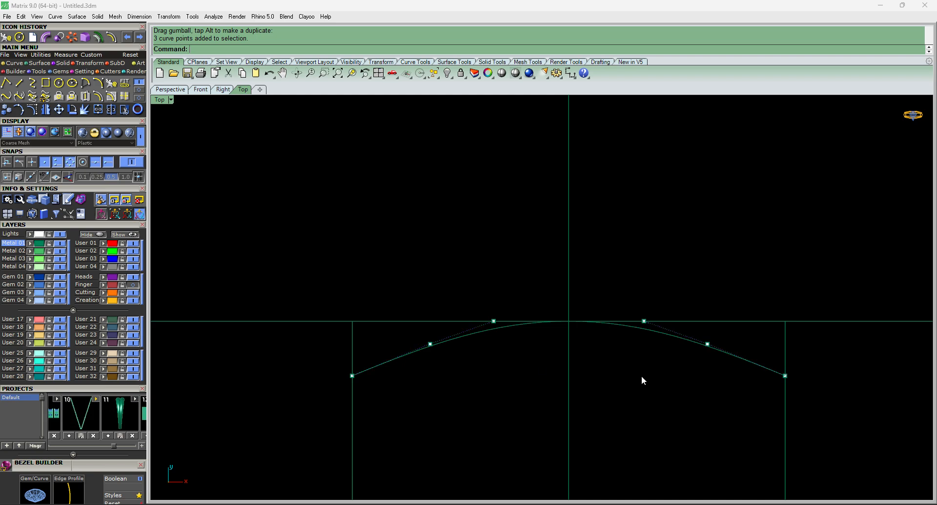
{"action": "left_click_drag", "start_coordinate": [415, 338], "coordinate": [749, 369]}
{"action": "left_click_drag", "start_coordinate": [430, 344], "coordinate": [423, 345]}
{"action": "key", "text": "Escape"}
{"action": "key", "text": "Escape"}
{"action": "scroll", "coordinate": [514, 304], "scroll_direction": "down", "scroll_amount": 8}
Mirror a copy of the arch across the horizontal centre line, starting the mirror plane at the origin (0).
{"action": "left_click", "coordinate": [584, 319]}
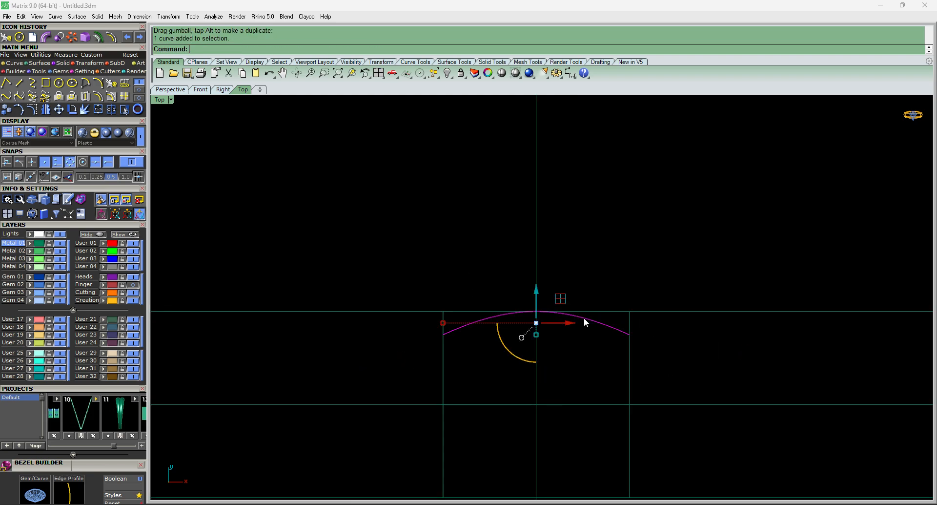
{"action": "scroll", "coordinate": [584, 319], "scroll_direction": "down", "scroll_amount": 2}
{"action": "type", "text": "mi"}
{"action": "key", "text": "Return"}
{"action": "type", "text": "0"}
{"action": "key", "text": "Return"}
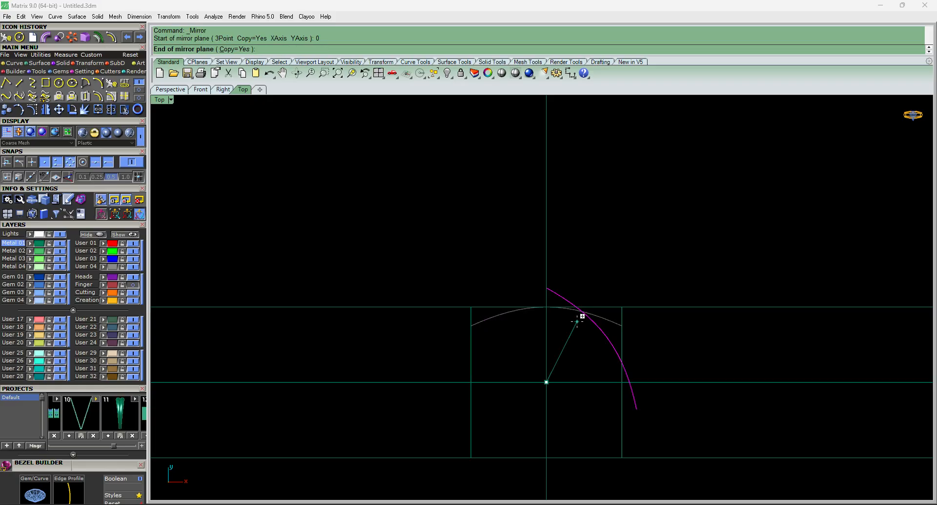
{"action": "scroll", "coordinate": [582, 316], "scroll_direction": "down", "scroll_amount": 2}
{"action": "left_click", "coordinate": [705, 371]}
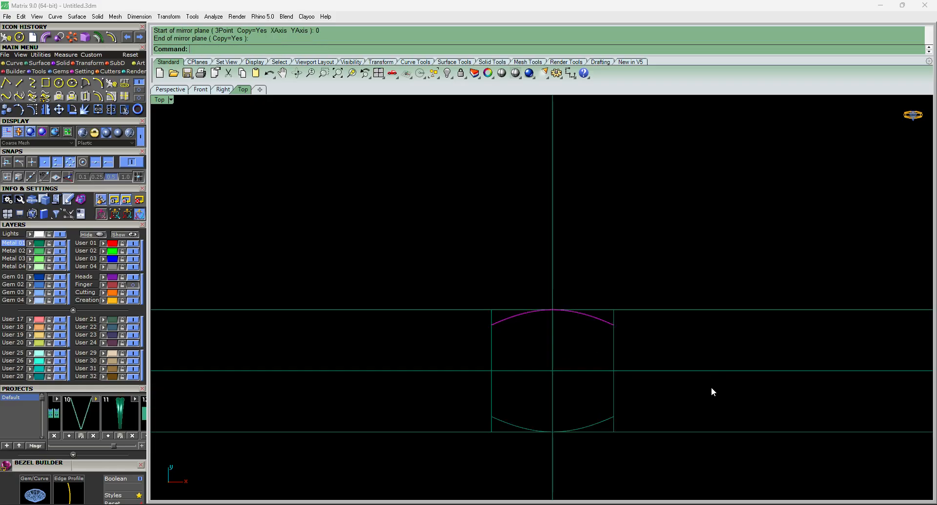
Explode the outer square into separate edge lines.
{"action": "left_click", "coordinate": [604, 420]}
{"action": "left_click", "coordinate": [501, 343]}
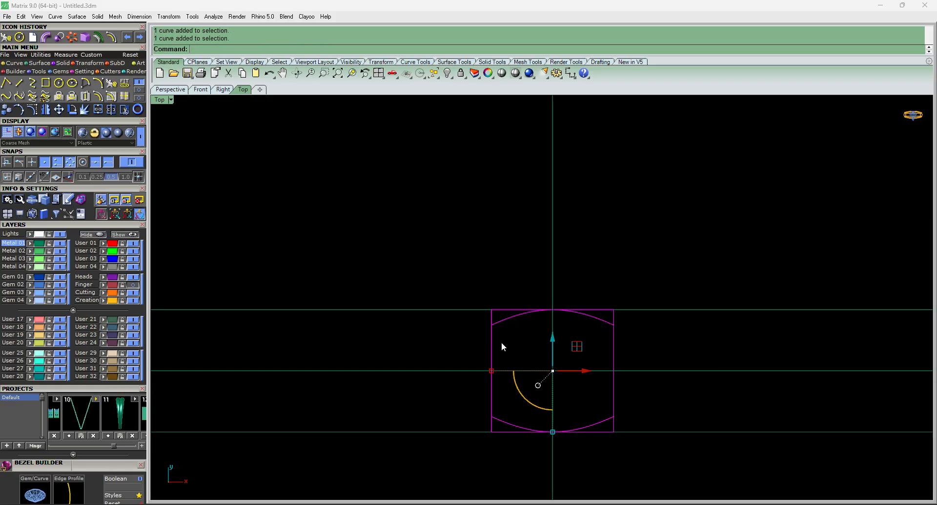
{"action": "left_click", "coordinate": [655, 347]}
{"action": "left_click", "coordinate": [613, 342]}
{"action": "left_click", "coordinate": [661, 361]}
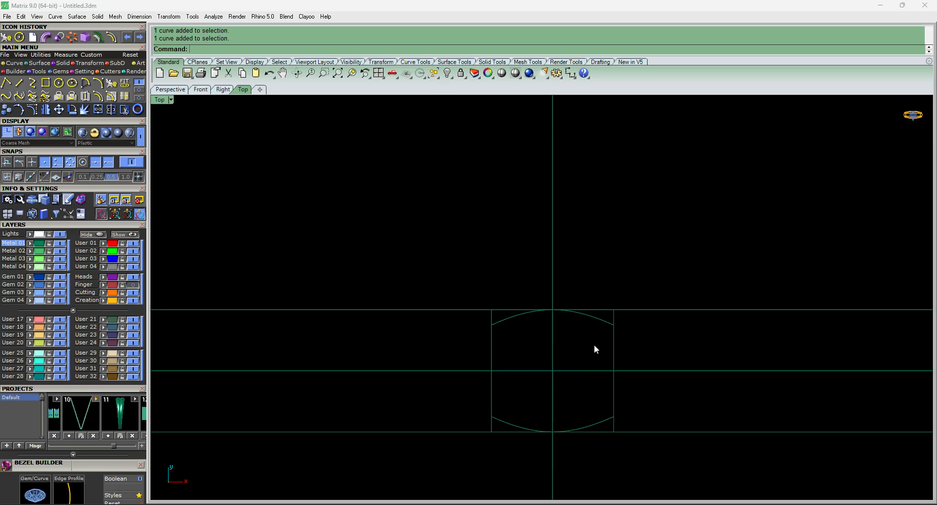
{"action": "left_click", "coordinate": [613, 348]}
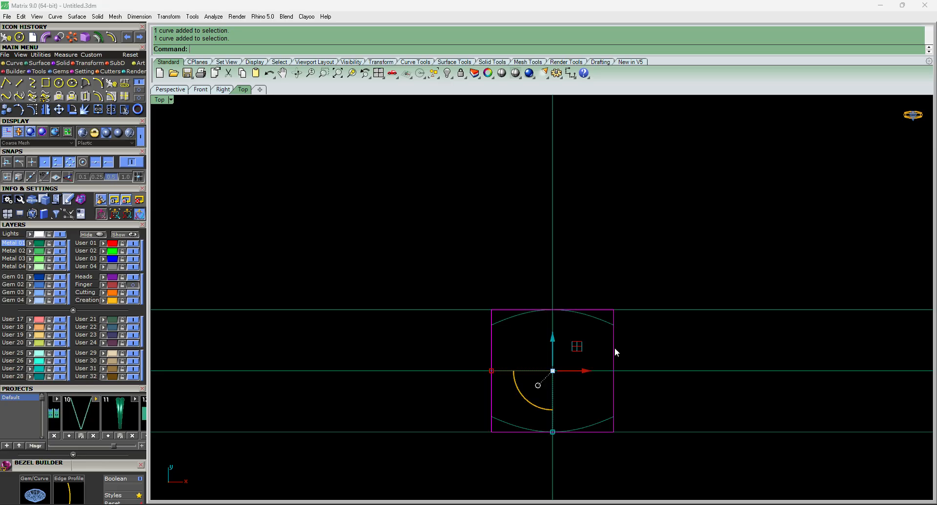
{"action": "key", "text": "ctrl+e"}
{"action": "left_click", "coordinate": [587, 353]}
Delete the square's top, right and bottom edges, keeping both arches and the left edge.
{"action": "left_click", "coordinate": [500, 308]}
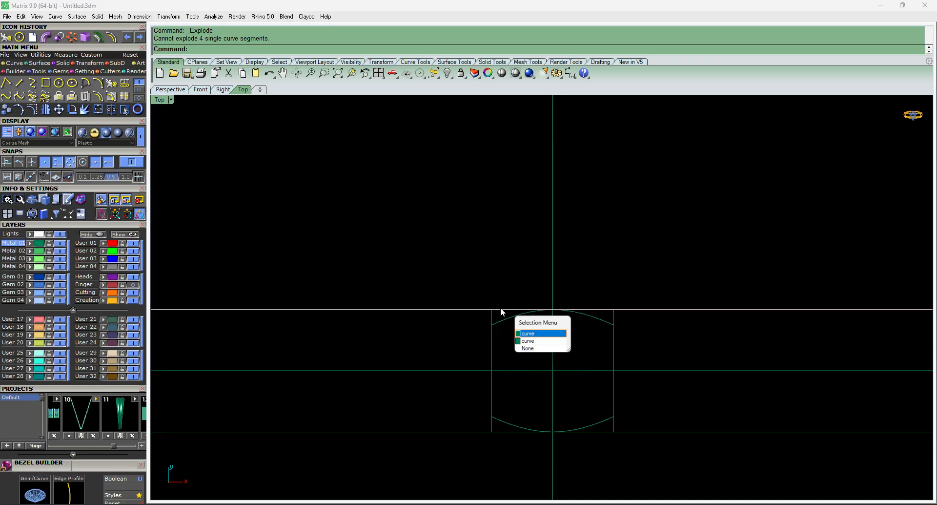
{"action": "left_click", "coordinate": [528, 342]}
{"action": "key", "text": "Delete"}
{"action": "left_click", "coordinate": [615, 319]}
{"action": "key", "text": "Delete"}
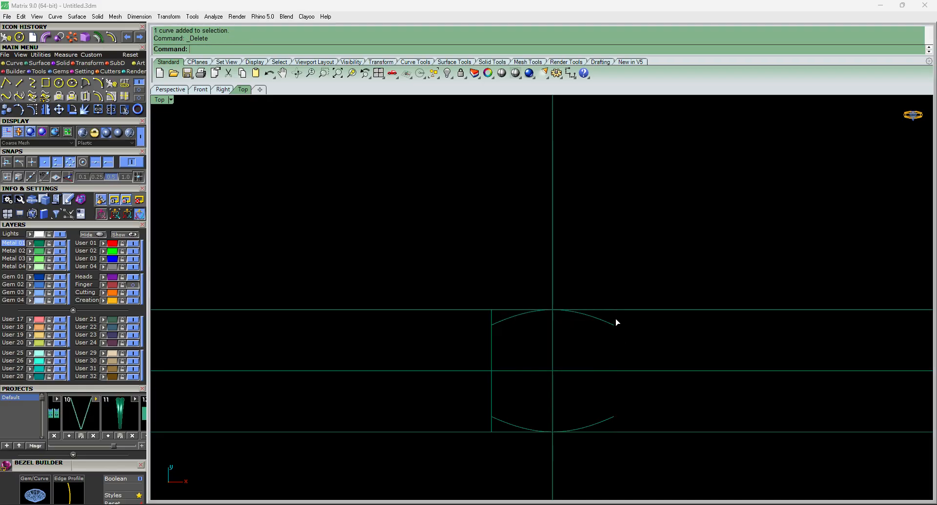
{"action": "left_click_drag", "start_coordinate": [474, 403], "coordinate": [712, 467]}
{"action": "scroll", "coordinate": [602, 421], "scroll_direction": "up", "scroll_amount": 6}
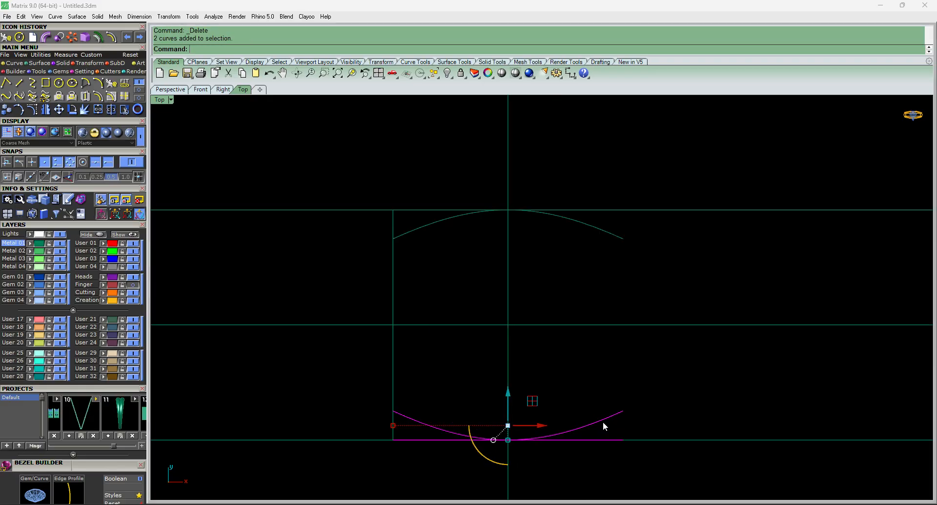
{"action": "left_click", "coordinate": [602, 420], "text": "ctrl"}
{"action": "key", "text": "Delete"}
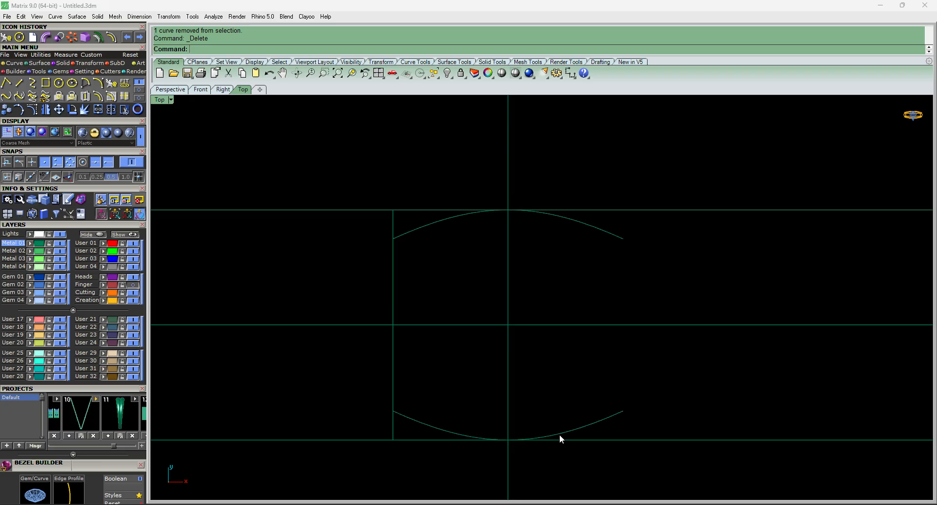
Offset the square's left edge inward by 0.6.
{"action": "left_click", "coordinate": [391, 345]}
{"action": "scroll", "coordinate": [401, 327], "scroll_direction": "up", "scroll_amount": 2}
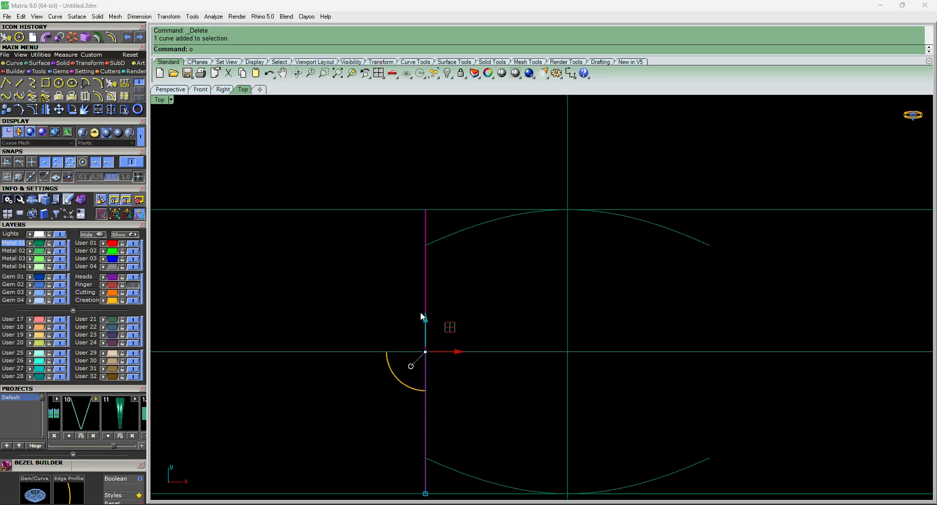
{"action": "key", "text": "Return"}
{"action": "left_click", "coordinate": [476, 336]}
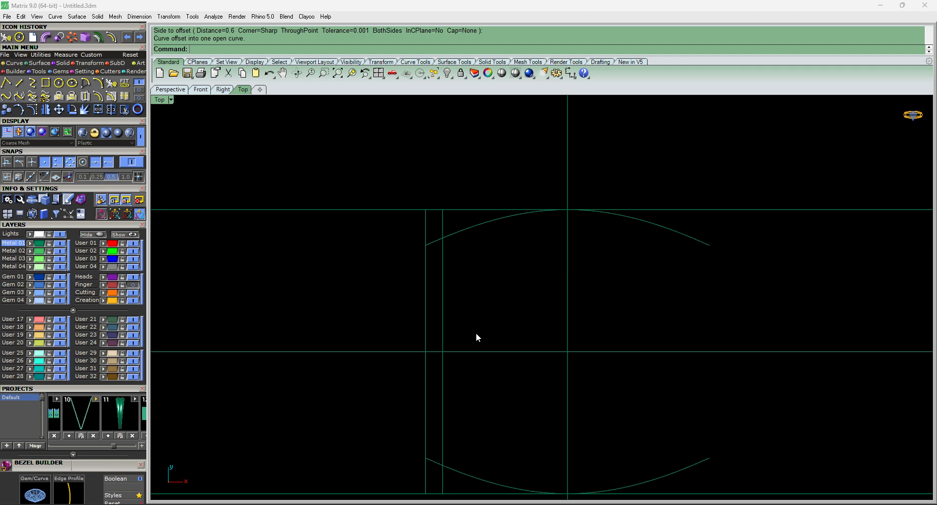
Rebuild the offset line with point count 3 and degree 3, deleting the input.
{"action": "left_click", "coordinate": [442, 331]}
{"action": "type", "text": "Rebuild"}
{"action": "key", "text": "Return"}
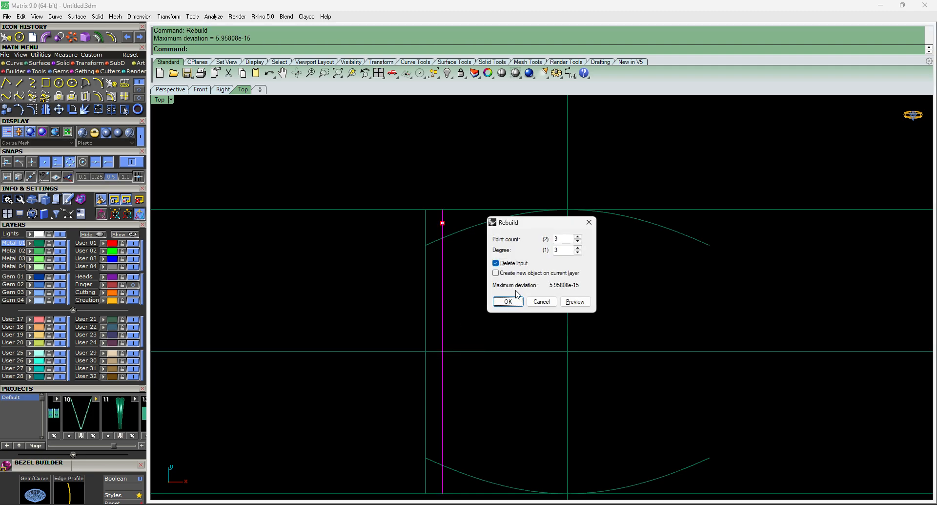
{"action": "key", "text": "Return"}
Bow the rebuilt line outward by moving its middle control points until it touches the square's left edge, and delete that straight edge.
{"action": "key", "text": "F10"}
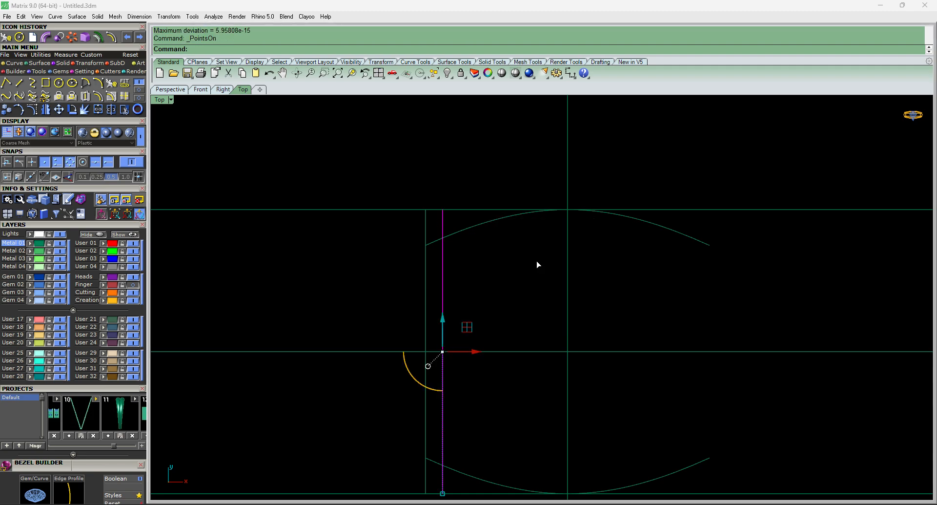
{"action": "left_click_drag", "start_coordinate": [352, 287], "coordinate": [502, 394]}
{"action": "scroll", "coordinate": [457, 341], "scroll_direction": "up", "scroll_amount": 4}
{"action": "left_click_drag", "start_coordinate": [467, 361], "coordinate": [425, 362]}
{"action": "scroll", "coordinate": [424, 360], "scroll_direction": "down", "scroll_amount": 5}
{"action": "key", "text": "Escape"}
{"action": "key", "text": "Escape"}
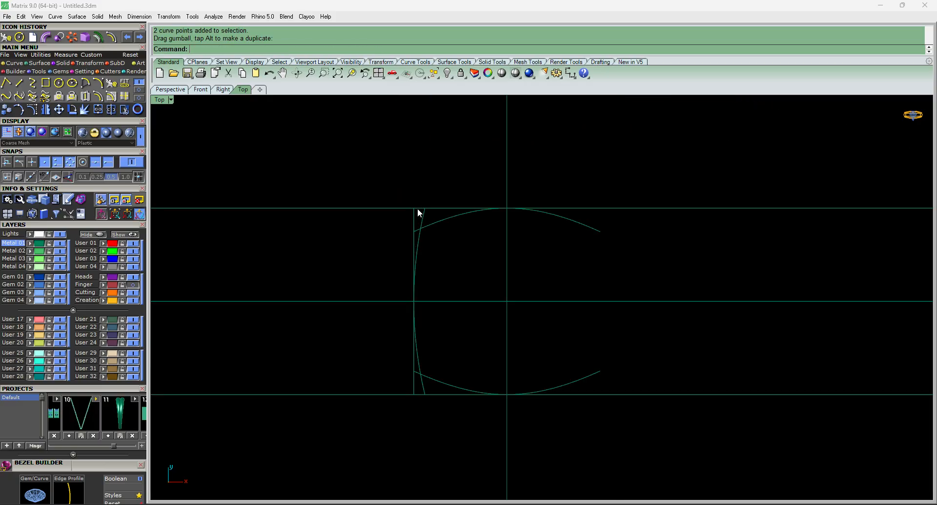
{"action": "left_click", "coordinate": [413, 223]}
{"action": "key", "text": "Delete"}
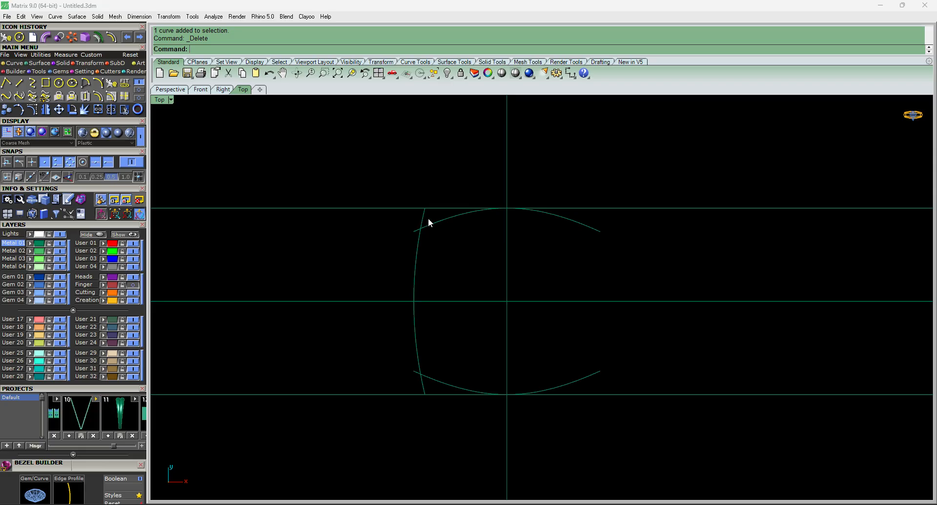
Trim the overhanging ends where the bowed left side crosses the upper and lower arches.
{"action": "left_click", "coordinate": [430, 223]}
{"action": "left_click", "coordinate": [426, 372], "text": "shift"}
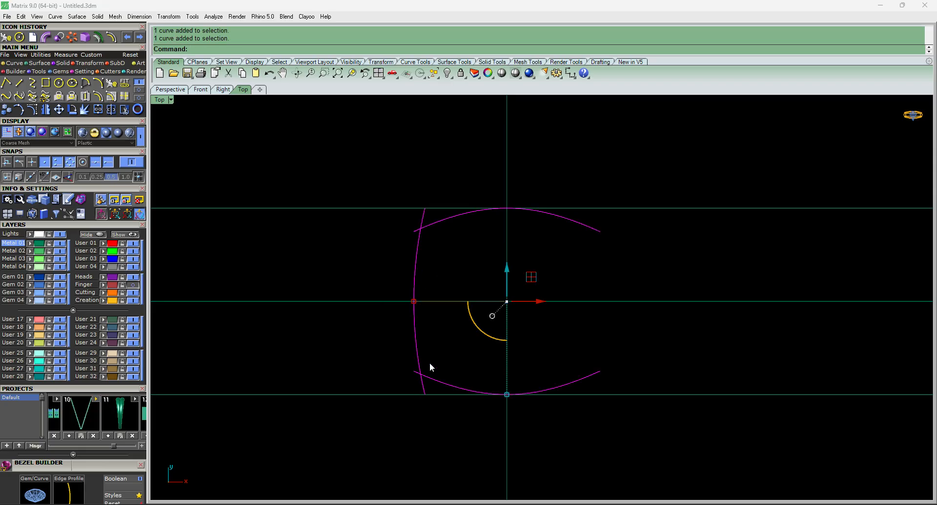
{"action": "key", "text": "ctrl+t"}
{"action": "scroll", "coordinate": [410, 383], "scroll_direction": "up", "scroll_amount": 2}
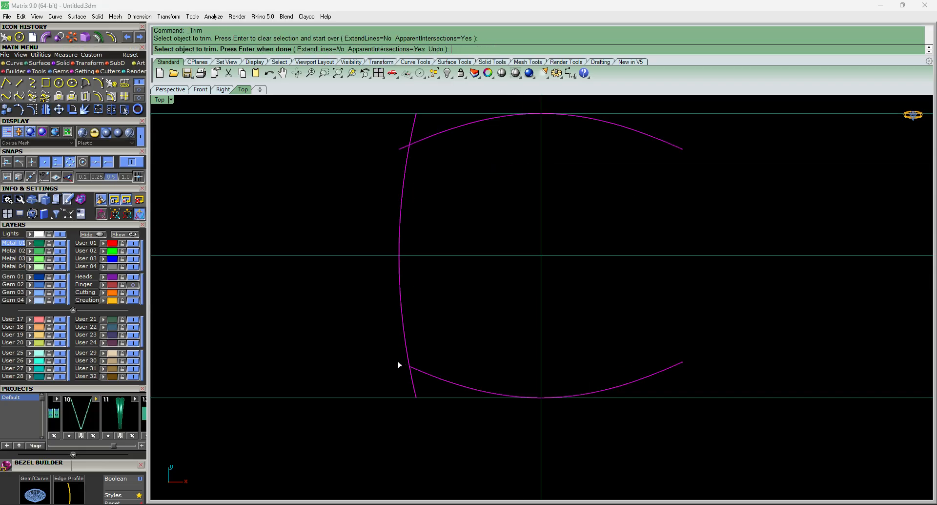
{"action": "scroll", "coordinate": [398, 364], "scroll_direction": "down", "scroll_amount": 2}
{"action": "left_click", "coordinate": [405, 345]}
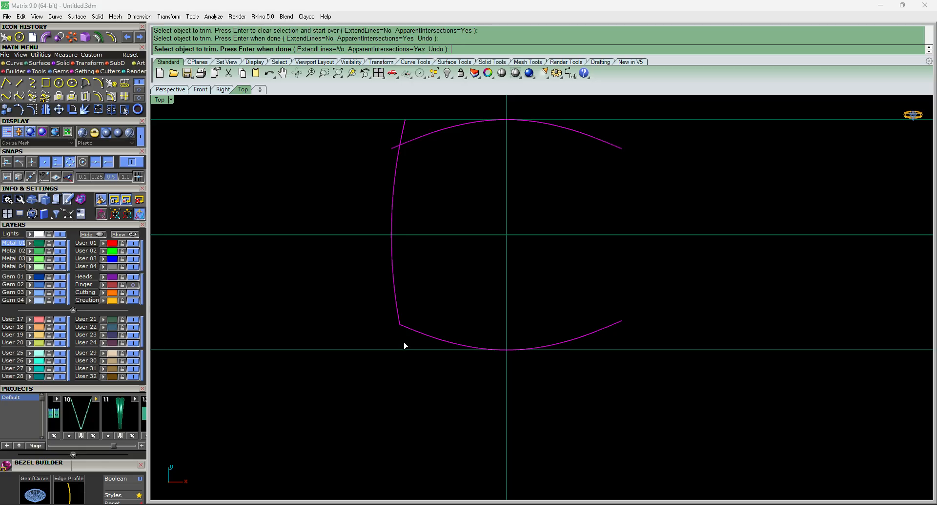
{"action": "scroll", "coordinate": [404, 345], "scroll_direction": "down", "scroll_amount": 1}
{"action": "left_click", "coordinate": [404, 255]}
{"action": "scroll", "coordinate": [425, 281], "scroll_direction": "down", "scroll_amount": 8}
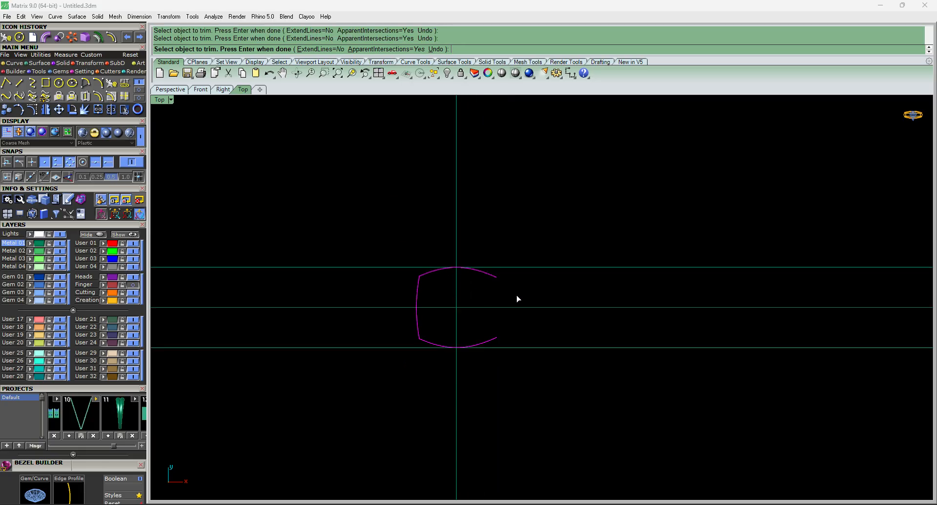
{"action": "right_click", "coordinate": [516, 294]}
Mirror a copy of the bowed left side across the vertical centre line.
{"action": "left_click", "coordinate": [412, 332]}
{"action": "scroll", "coordinate": [416, 323], "scroll_direction": "up", "scroll_amount": 2}
{"action": "left_click", "coordinate": [418, 323]}
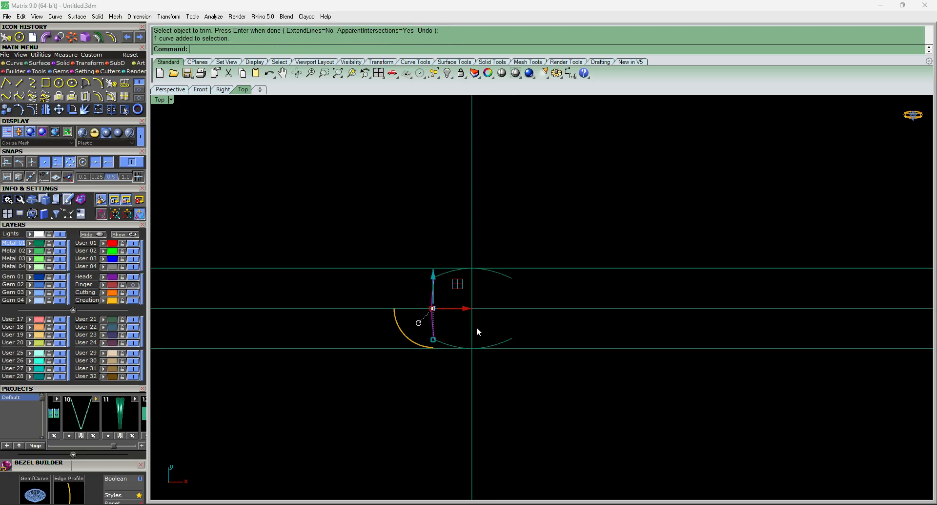
{"action": "scroll", "coordinate": [476, 317], "scroll_direction": "up", "scroll_amount": 2}
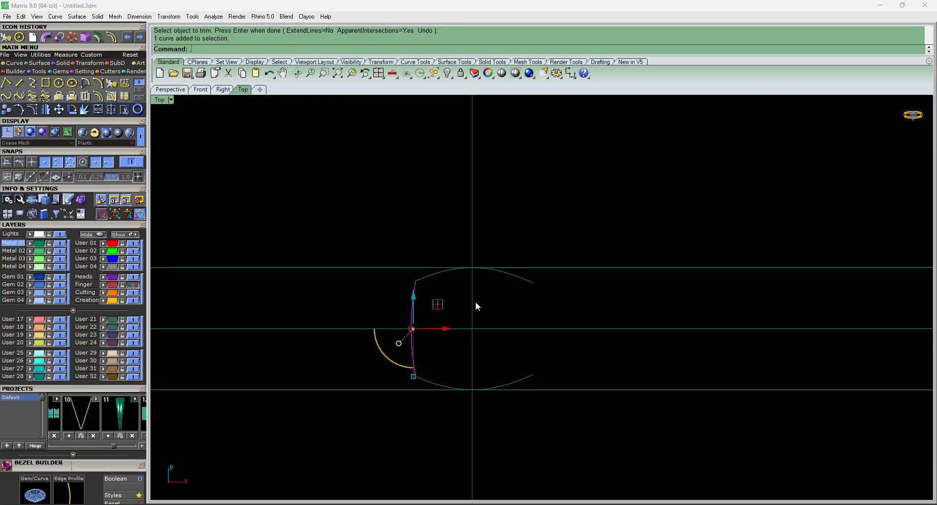
{"action": "left_click", "coordinate": [475, 302]}
{"action": "left_click", "coordinate": [417, 291]}
{"action": "type", "text": "mi"}
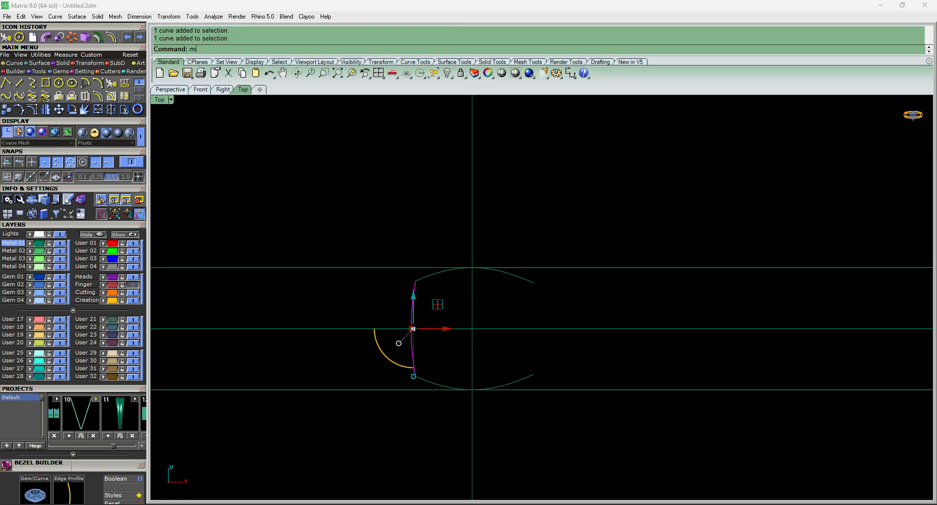
{"action": "key", "text": "Return"}
{"action": "left_click", "coordinate": [472, 254]}
{"action": "left_click", "coordinate": [474, 231]}
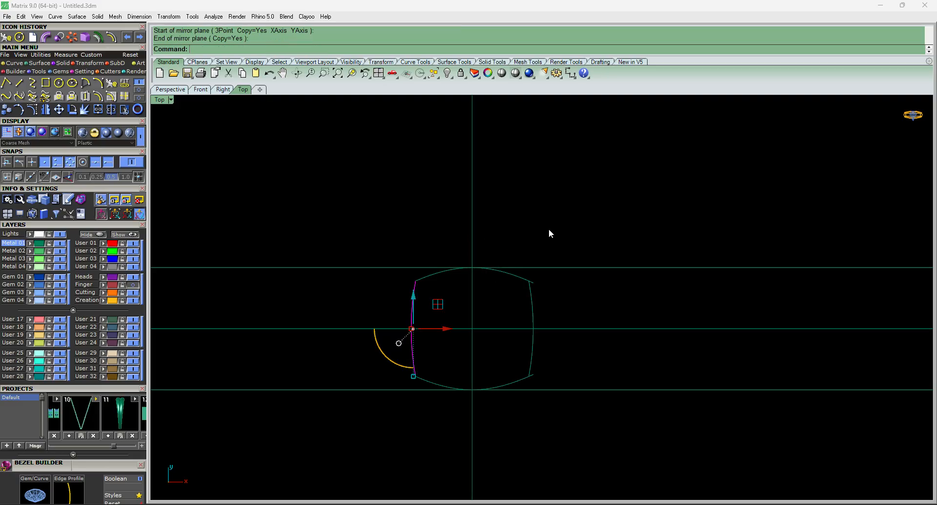
Trim the overhanging ends where the mirrored right side crosses the upper and lower arches.
{"action": "left_click_drag", "start_coordinate": [367, 234], "coordinate": [636, 446]}
{"action": "scroll", "coordinate": [542, 292], "scroll_direction": "up", "scroll_amount": 3}
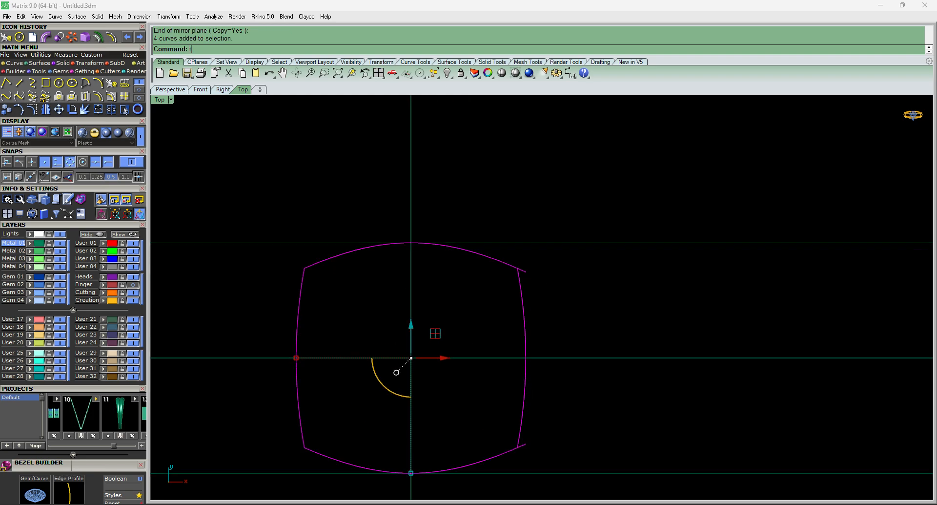
{"action": "type", "text": "rim"}
{"action": "key", "text": "Return"}
{"action": "left_click", "coordinate": [524, 445]}
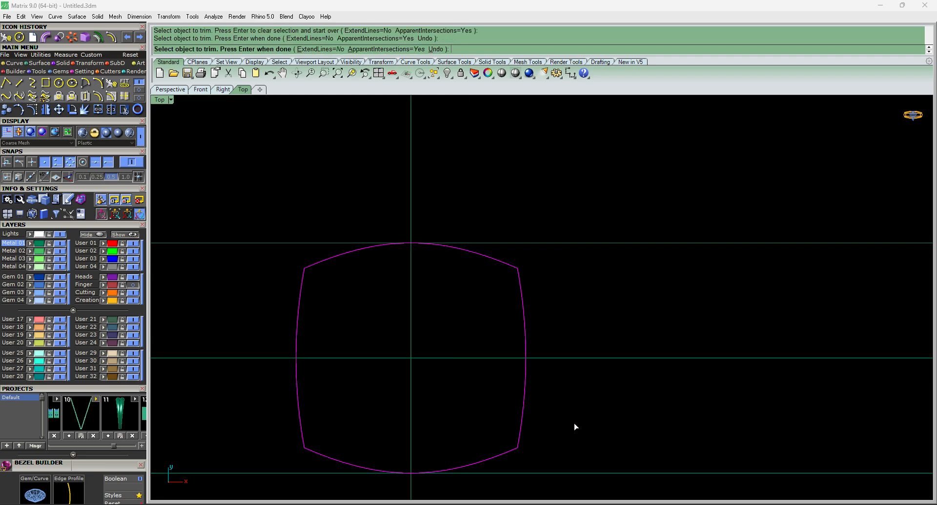
{"action": "key", "text": "Return"}
Join the four arched sides into one closed cushion-shaped curve.
{"action": "scroll", "coordinate": [520, 359], "scroll_direction": "down", "scroll_amount": 3}
{"action": "left_click_drag", "start_coordinate": [366, 278], "coordinate": [596, 454]}
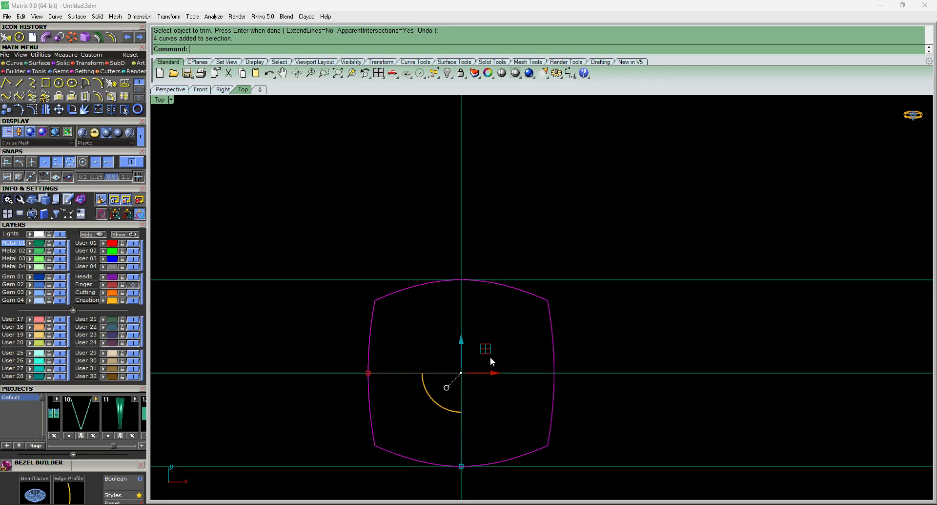
{"action": "key", "text": "ctrl+j"}
{"action": "key", "text": "Escape"}
Fillet all corners of the closed cushion outline, picking the radius between two points on either side of the upper-left corner.
{"action": "scroll", "coordinate": [498, 356], "scroll_direction": "up", "scroll_amount": 3}
{"action": "left_click", "coordinate": [554, 363]}
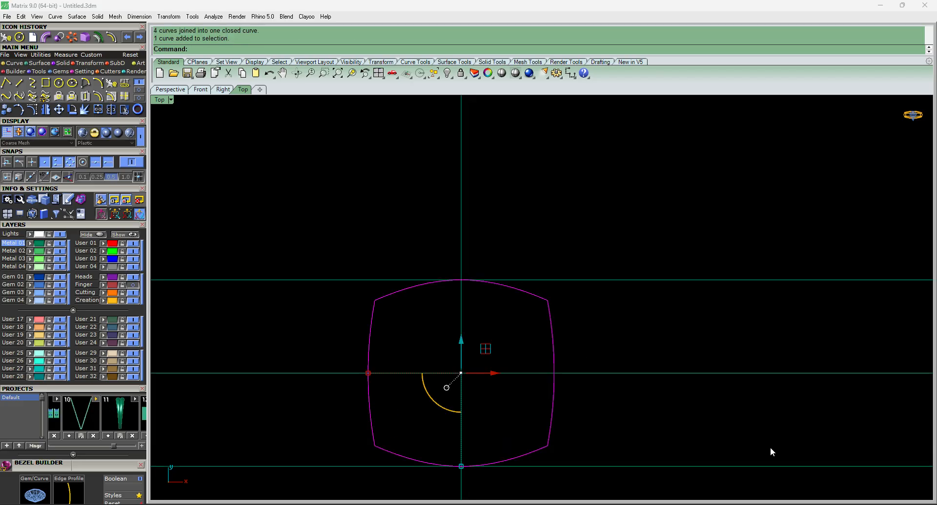
{"action": "left_click", "coordinate": [139, 90]}
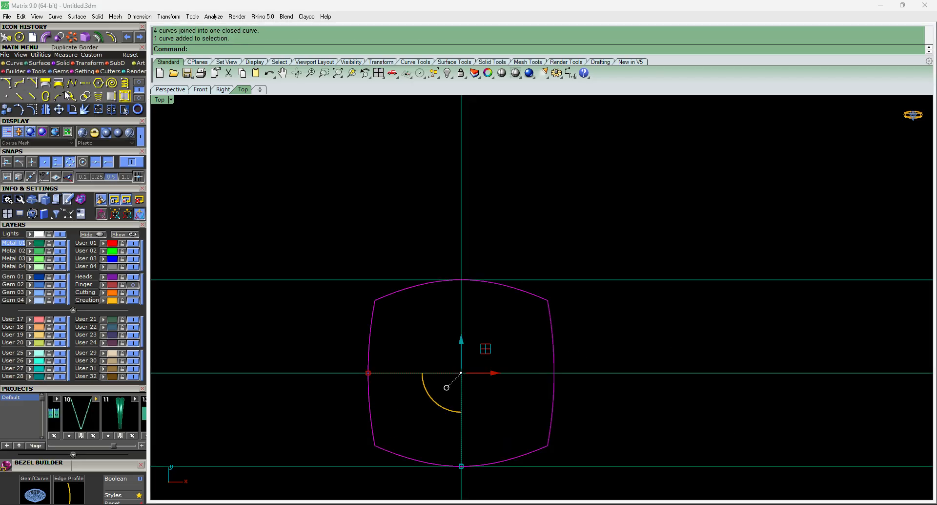
{"action": "left_click", "coordinate": [23, 86]}
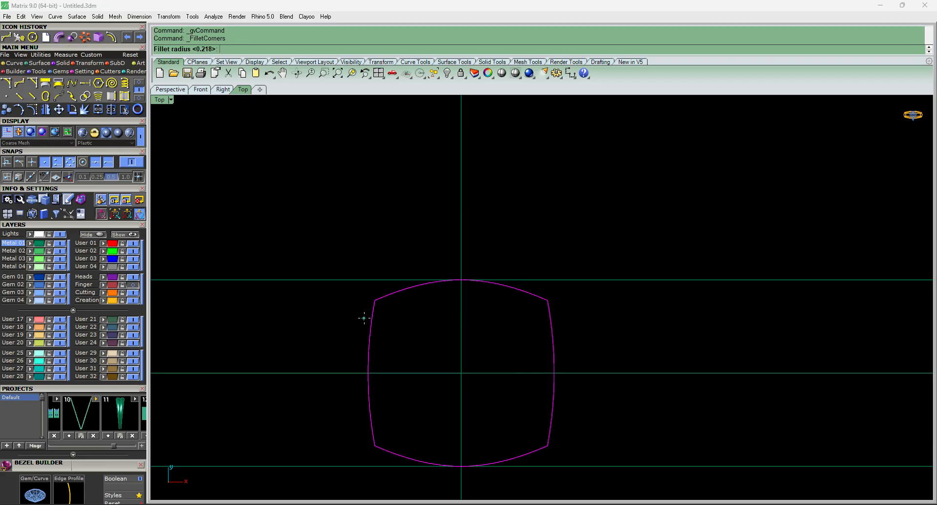
{"action": "scroll", "coordinate": [364, 317], "scroll_direction": "up", "scroll_amount": 5}
{"action": "left_click", "coordinate": [347, 316]}
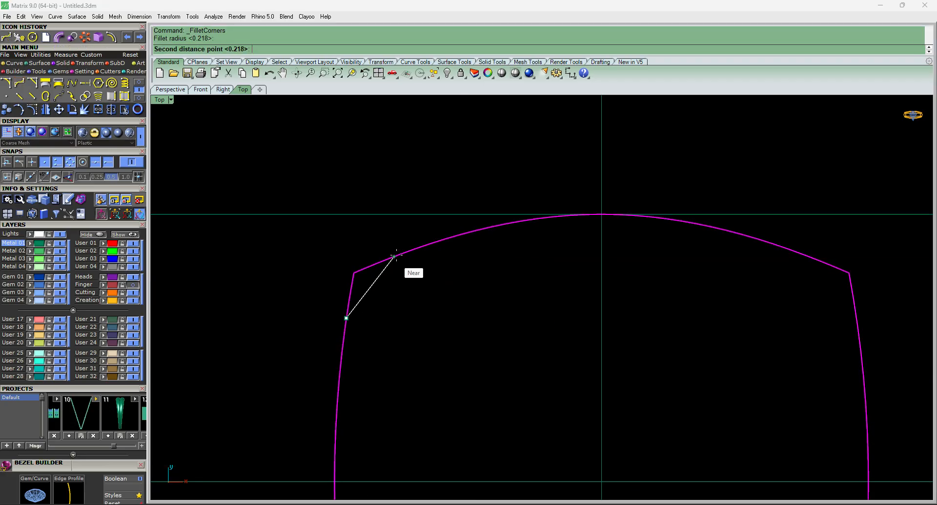
{"action": "left_click", "coordinate": [395, 258]}
{"action": "scroll", "coordinate": [399, 257], "scroll_direction": "down", "scroll_amount": 6}
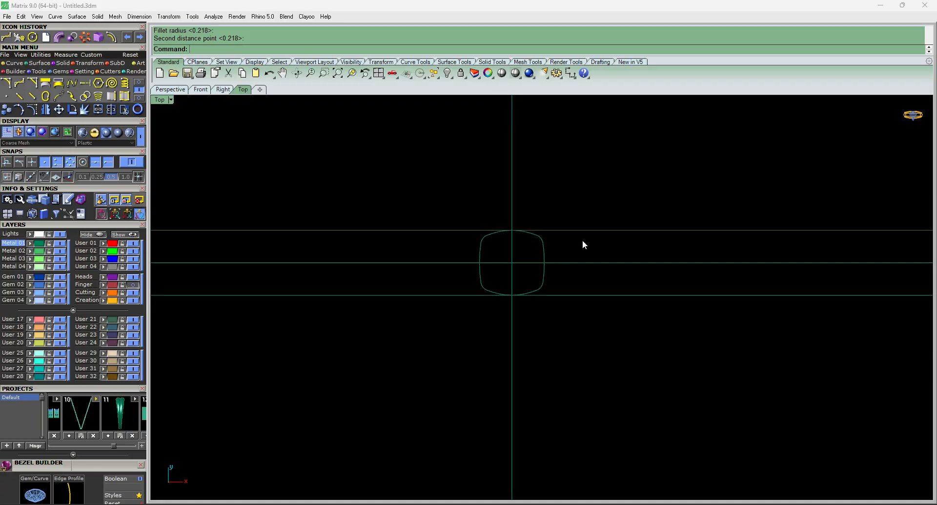
Offset the rounded cushion outline inward by a distance of 1.
{"action": "left_click", "coordinate": [549, 242]}
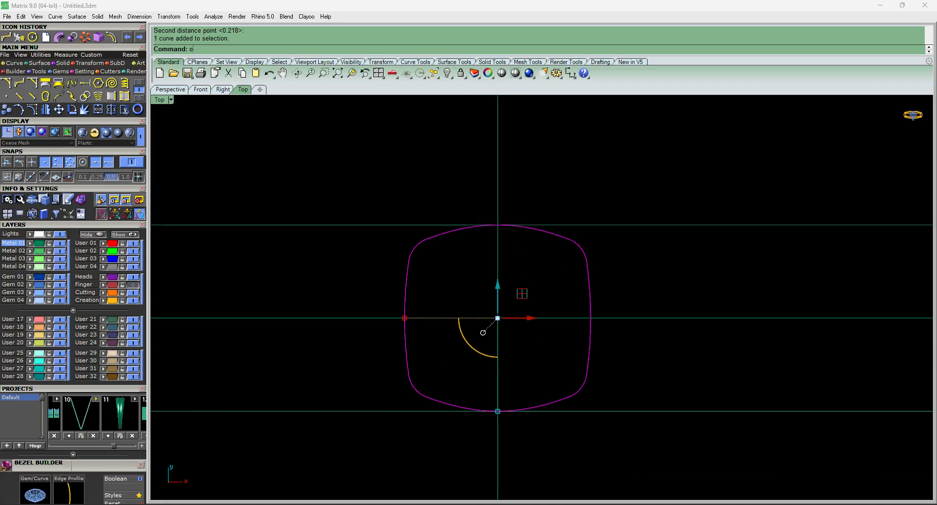
{"action": "key", "text": "Return"}
{"action": "type", "text": "1"}
{"action": "key", "text": "Return"}
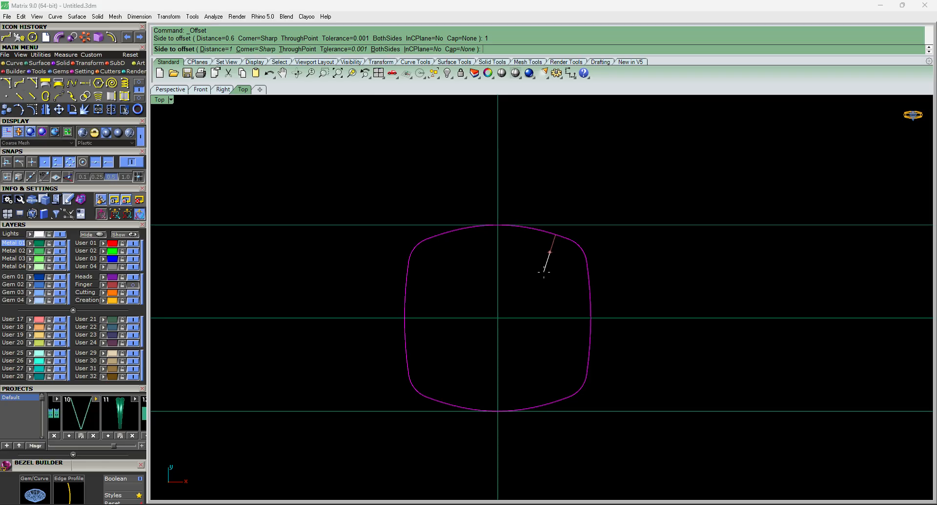
{"action": "left_click", "coordinate": [544, 271]}
Raise the inner offset outline slightly above the outer outline in the Front view.
{"action": "left_click", "coordinate": [635, 272]}
{"action": "left_click", "coordinate": [567, 266]}
{"action": "key", "text": "ctrl+F2"}
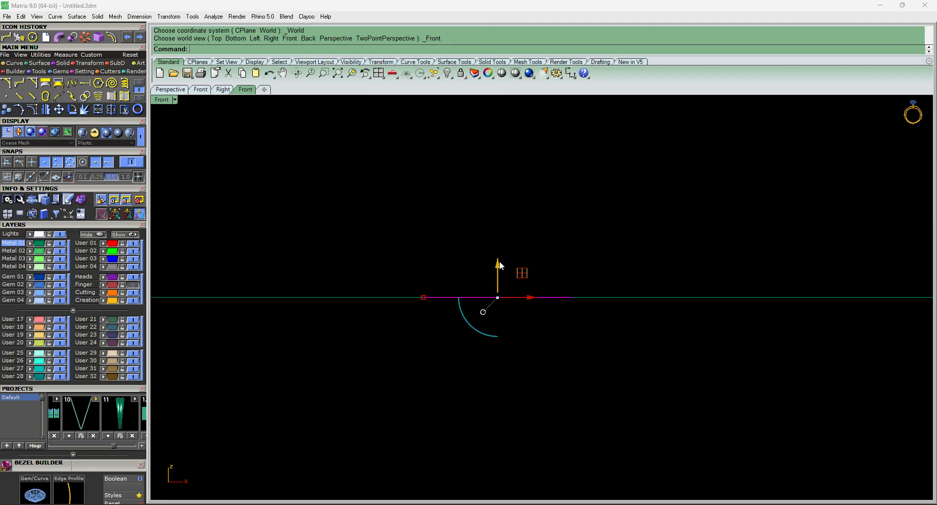
{"action": "left_click", "coordinate": [499, 263]}
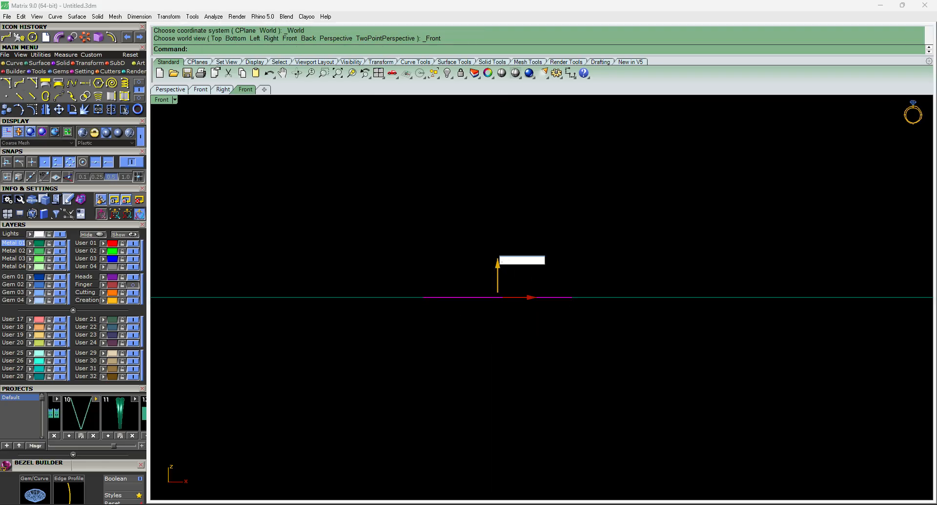
{"action": "key", "text": "Escape"}
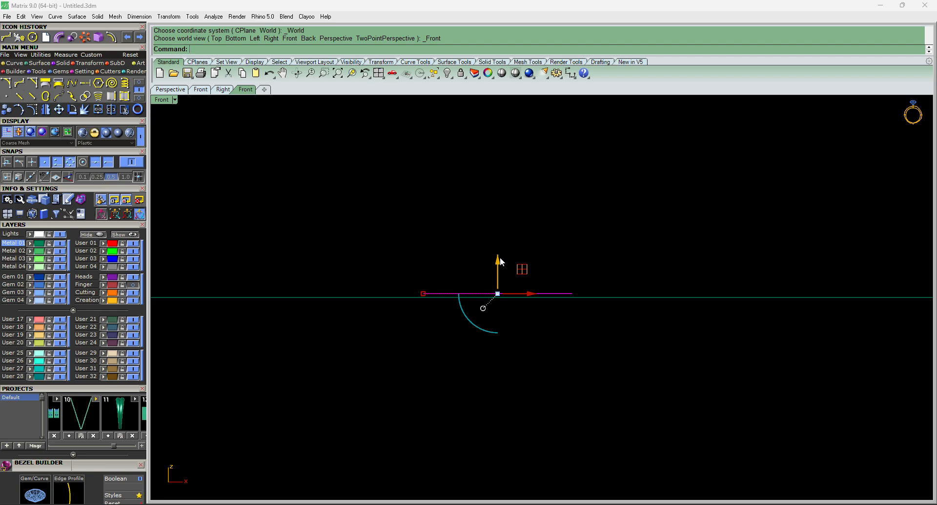
{"action": "key", "text": "ctrl+z"}
{"action": "left_click", "coordinate": [497, 259]}
{"action": "key", "text": "Escape"}
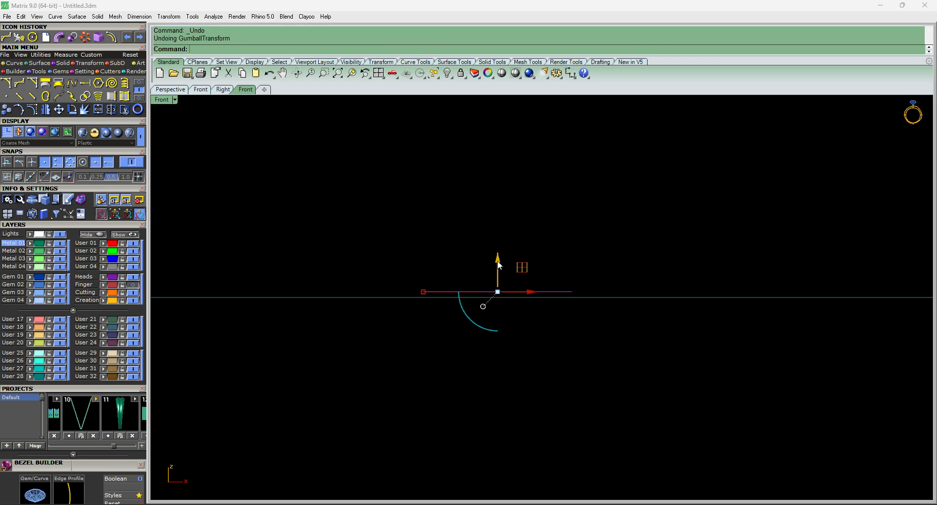
Draw a line in the Top view connecting the right-side midpoints of the inner and outer outlines.
{"action": "key", "text": "ctrl+F1"}
{"action": "scroll", "coordinate": [556, 342], "scroll_direction": "up", "scroll_amount": 4}
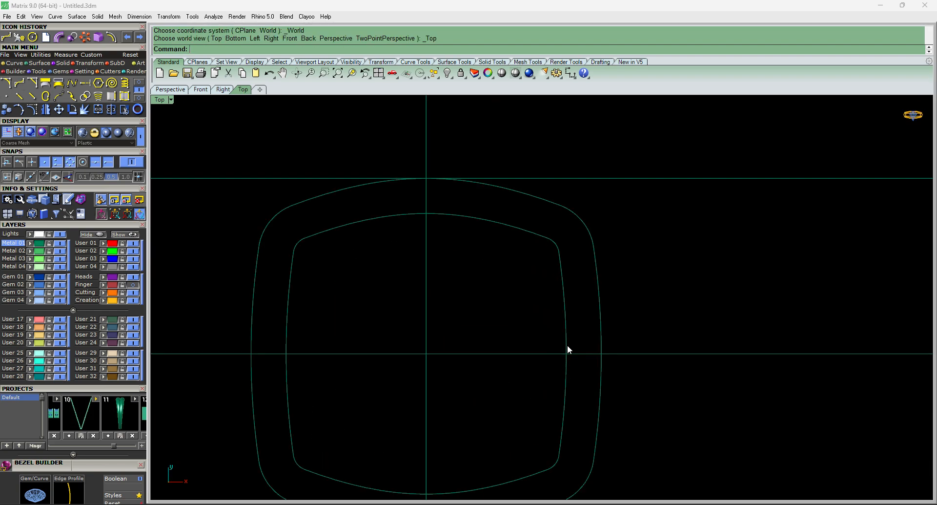
{"action": "type", "text": "line"}
{"action": "key", "text": "Return"}
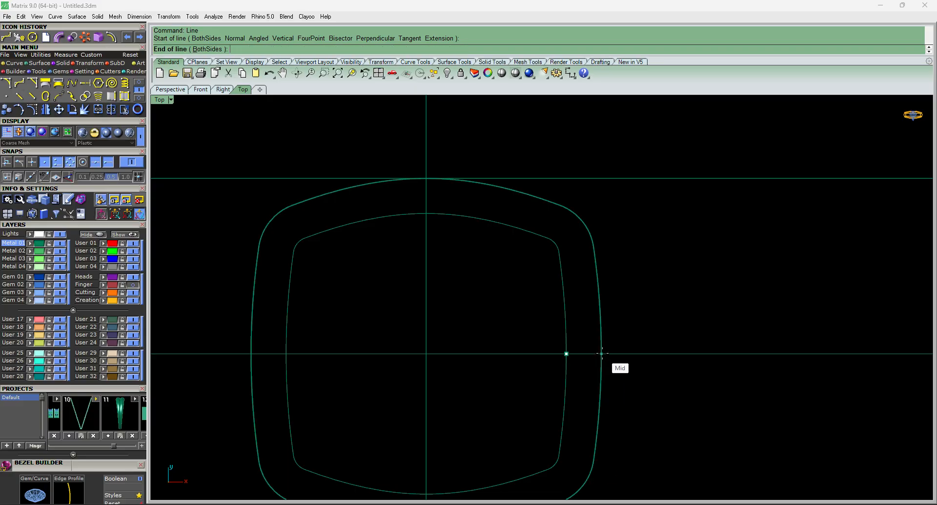
{"action": "left_click", "coordinate": [566, 352]}
{"action": "left_click", "coordinate": [601, 353]}
{"action": "mouse_move", "coordinate": [626, 376]}
{"action": "right_mouse_down", "text": "ctrl+shift"}
{"action": "mouse_move", "coordinate": [626, 299]}
{"action": "mouse_move", "coordinate": [567, 335]}
{"action": "right_mouse_up", "text": "ctrl+shift"}
Rebuild the connecting line with point count 3 and degree 3, deleting the input.
{"action": "left_click", "coordinate": [566, 335]}
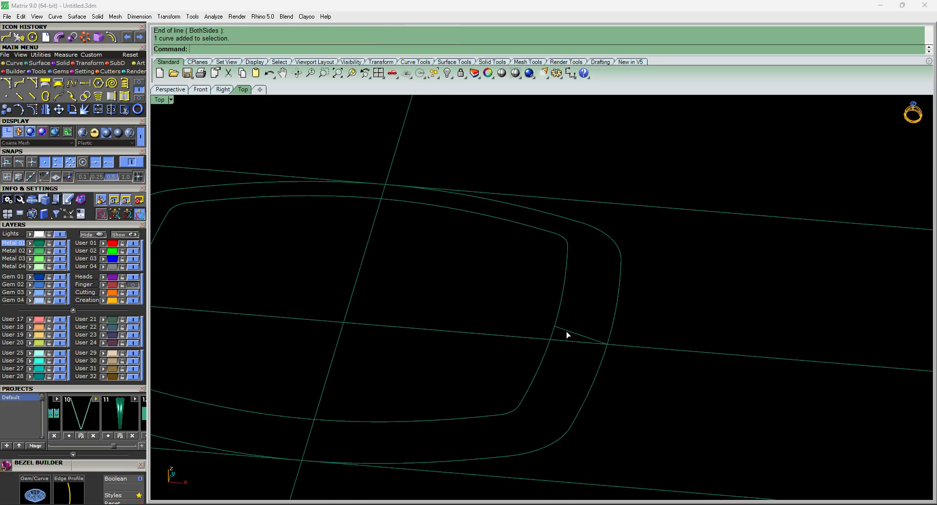
{"action": "key", "text": "ctrl+F1"}
{"action": "scroll", "coordinate": [535, 302], "scroll_direction": "down", "scroll_amount": 5}
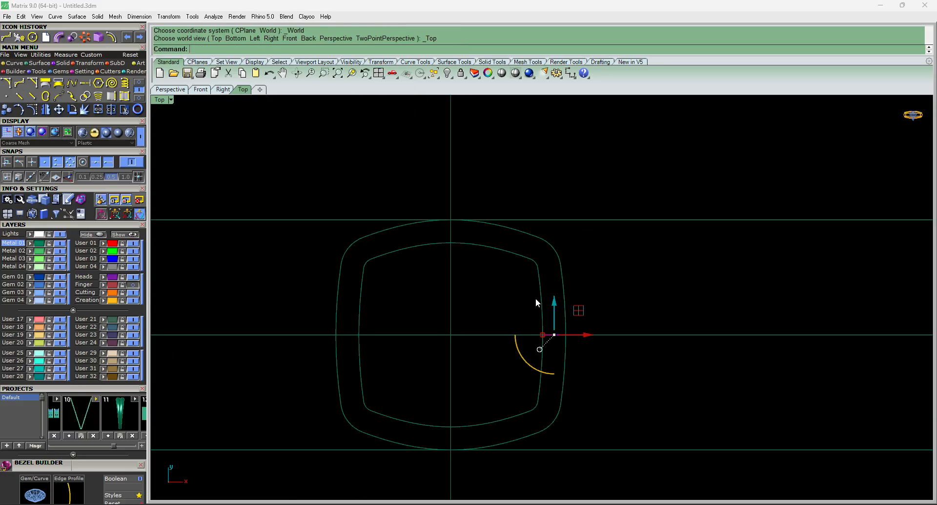
{"action": "scroll", "coordinate": [577, 331], "scroll_direction": "up", "scroll_amount": 6}
{"action": "type", "text": "rr"}
{"action": "key", "text": "Return"}
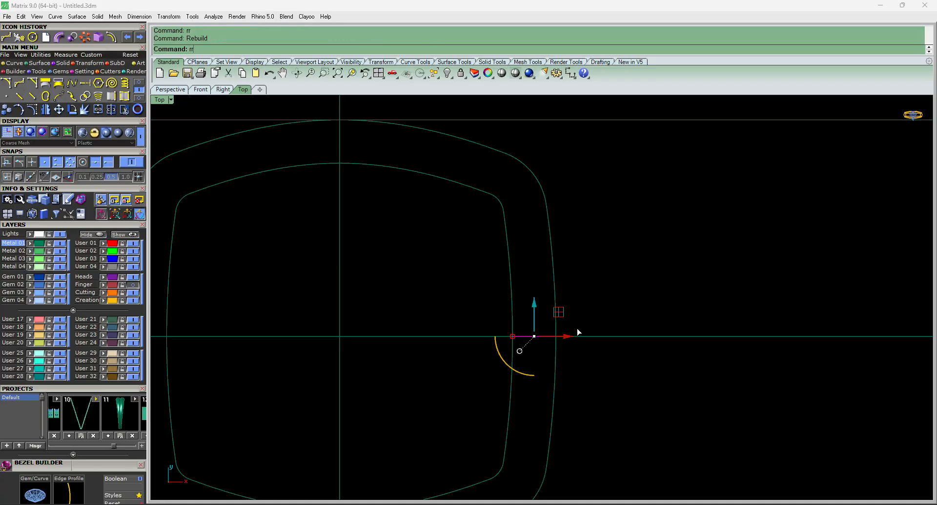
{"action": "key", "text": "Return"}
{"action": "left_click", "coordinate": [518, 301]}
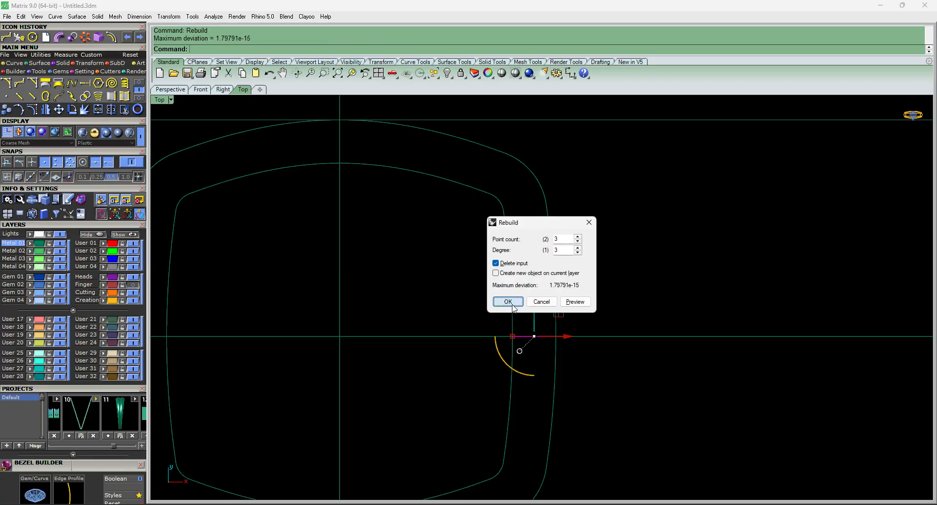
Arch the connecting line in the Front view by moving its two middle control points up and slightly outward.
{"action": "key", "text": "ctrl+F2"}
{"action": "scroll", "coordinate": [538, 292], "scroll_direction": "up", "scroll_amount": 3}
{"action": "key", "text": "F10"}
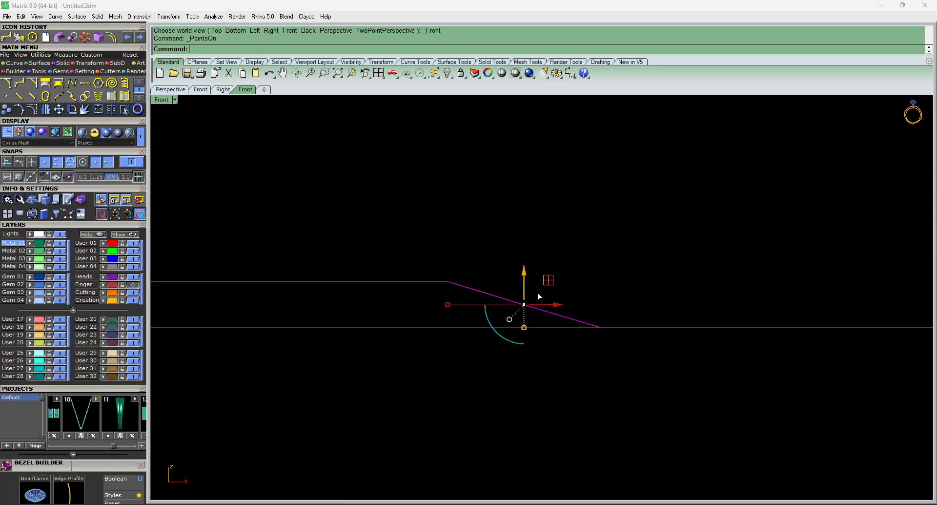
{"action": "left_click_drag", "start_coordinate": [473, 268], "coordinate": [551, 319]}
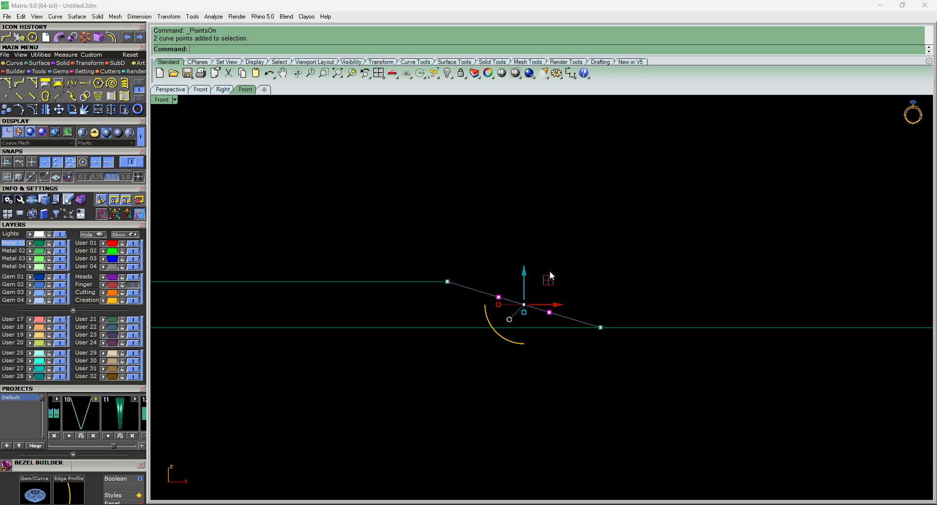
{"action": "left_click_drag", "start_coordinate": [550, 272], "coordinate": [560, 248]}
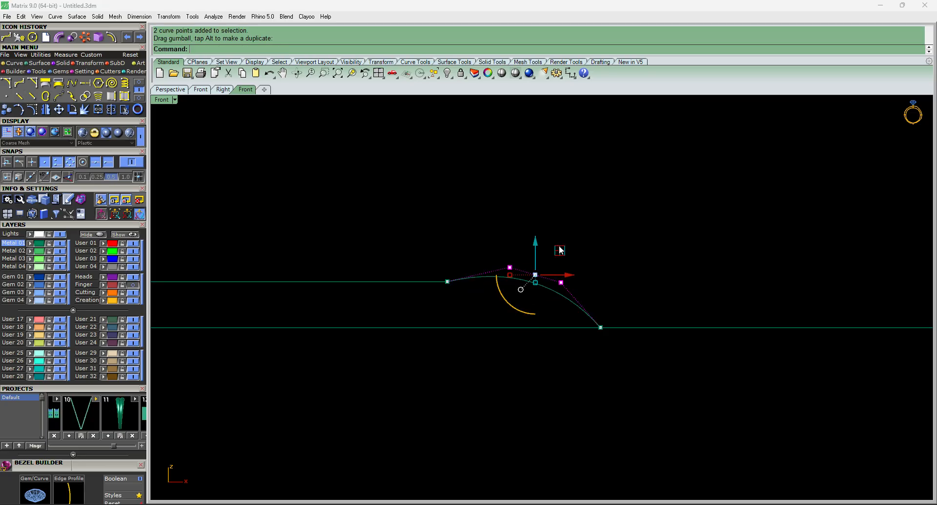
{"action": "key", "text": "F11"}
{"action": "left_click", "coordinate": [563, 292]}
{"action": "key", "text": "ctrl+F1"}
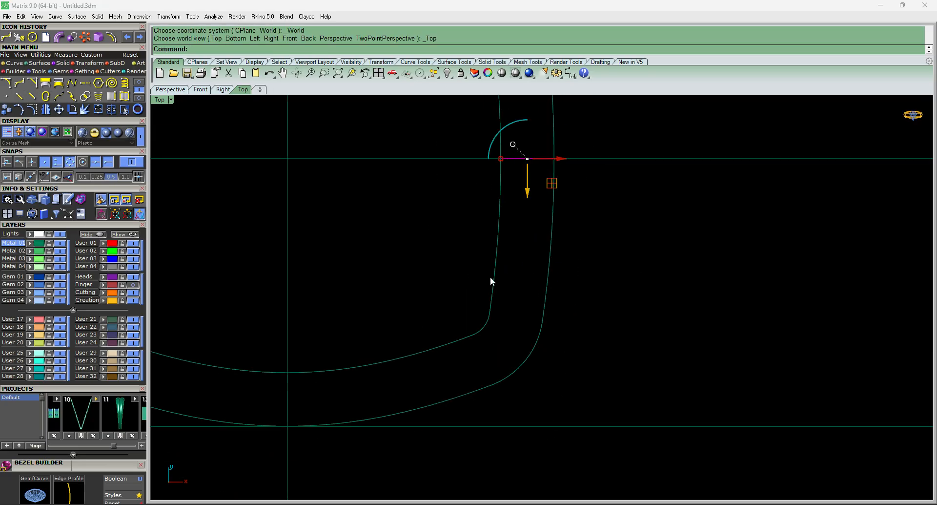
{"action": "left_click", "coordinate": [493, 282]}
{"action": "left_click", "coordinate": [542, 307], "text": "shift"}
{"action": "scroll", "coordinate": [541, 307], "scroll_direction": "down", "scroll_amount": 3}
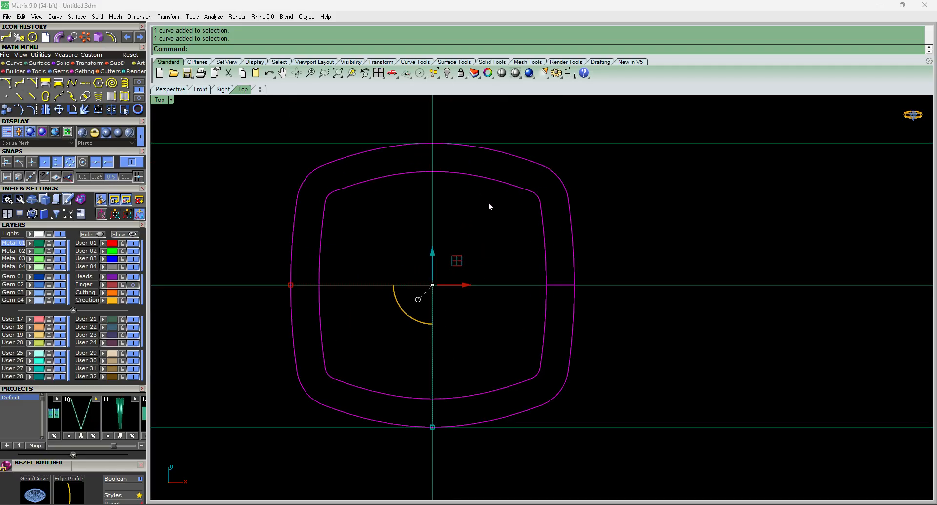
{"action": "left_click", "coordinate": [39, 63]}
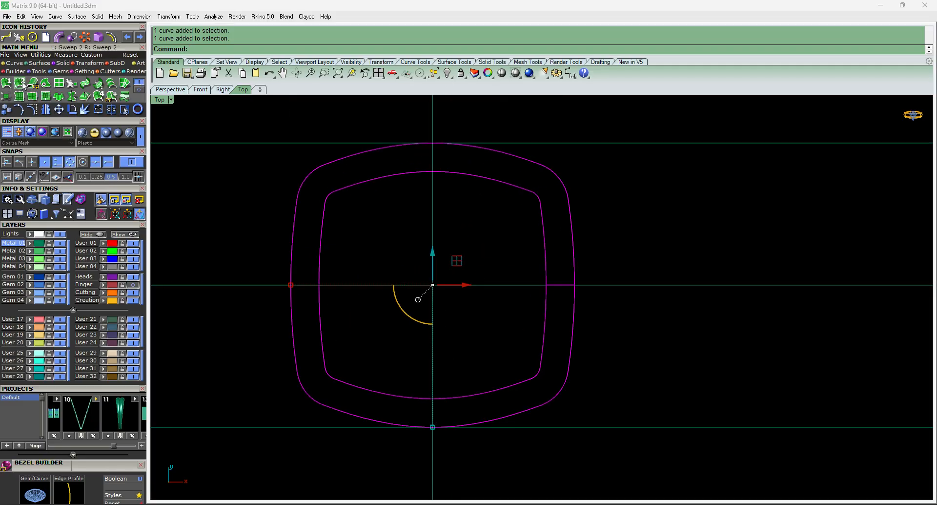
{"action": "key", "text": "Escape"}
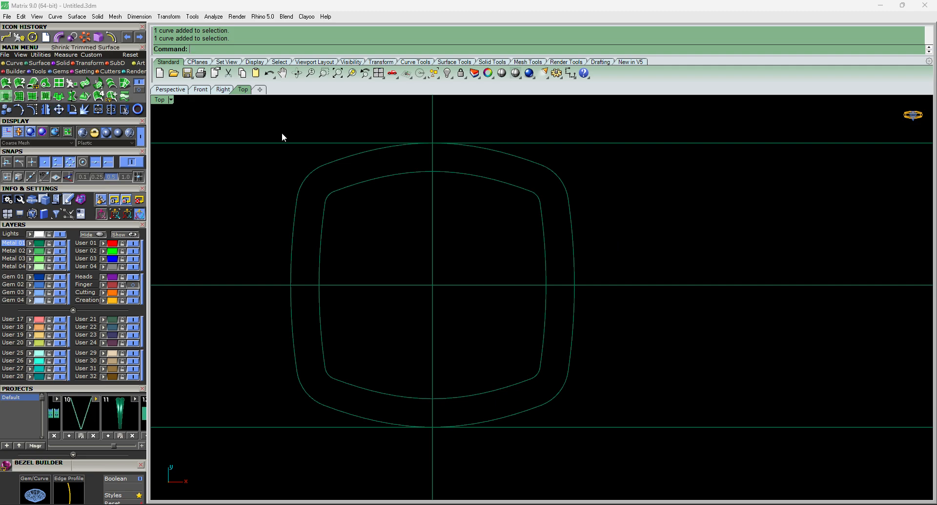
Try a one-rail sweep of the arched profile along the inner outline, and undo it.
{"action": "left_click", "coordinate": [485, 179]}
{"action": "scroll", "coordinate": [556, 281], "scroll_direction": "up", "scroll_amount": 5}
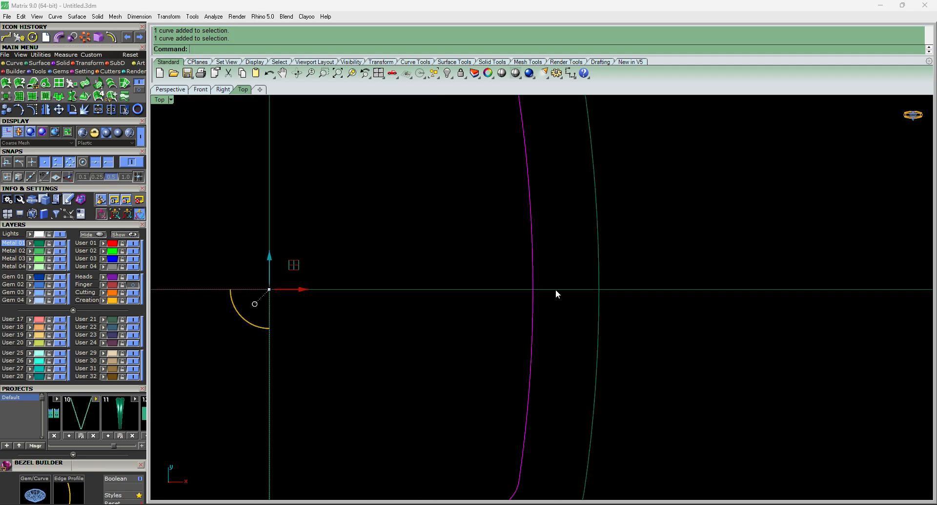
{"action": "left_click", "coordinate": [555, 290]}
{"action": "scroll", "coordinate": [555, 289], "scroll_direction": "down", "scroll_amount": 4}
{"action": "scroll", "coordinate": [558, 285], "scroll_direction": "up", "scroll_amount": 2}
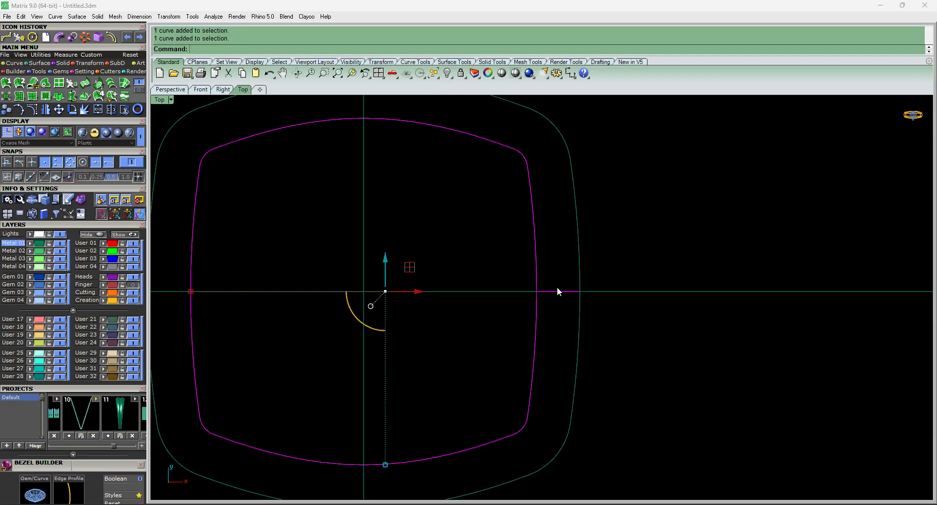
{"action": "type", "text": "s1"}
{"action": "key", "text": "Return"}
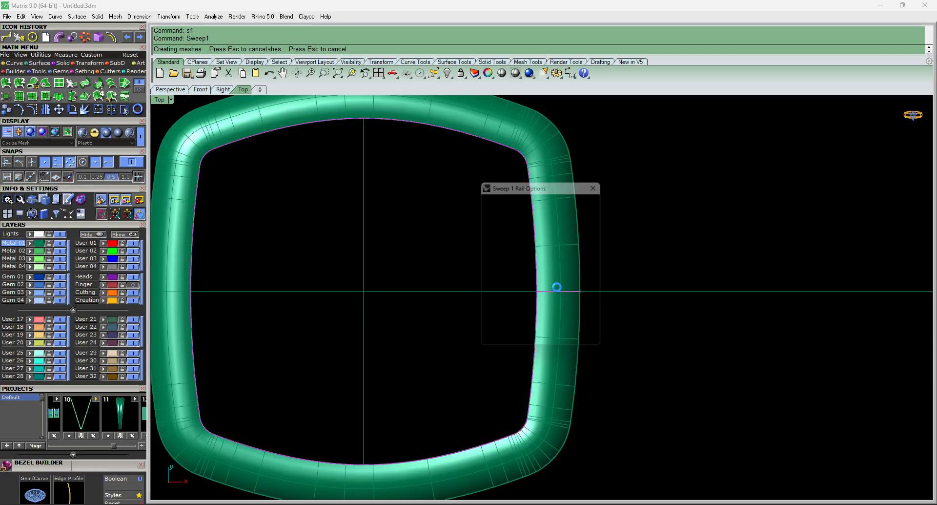
{"action": "key", "text": "Return"}
{"action": "scroll", "coordinate": [556, 287], "scroll_direction": "down", "scroll_amount": 4}
{"action": "scroll", "coordinate": [544, 280], "scroll_direction": "up", "scroll_amount": 3}
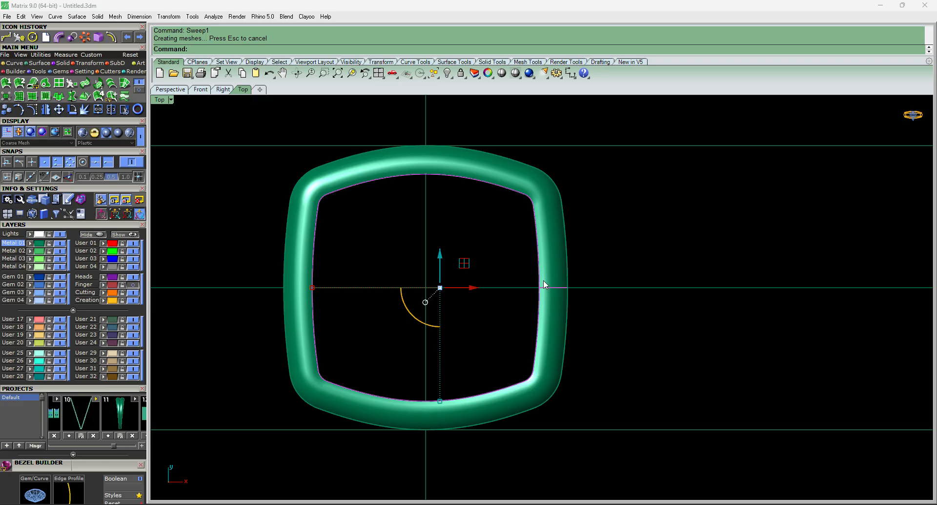
{"action": "key", "text": "ctrl+z"}
Start a two-rail sweep of the arched profile along the inner and outer outlines, with Maintain height enabled.
{"action": "left_click", "coordinate": [540, 305]}
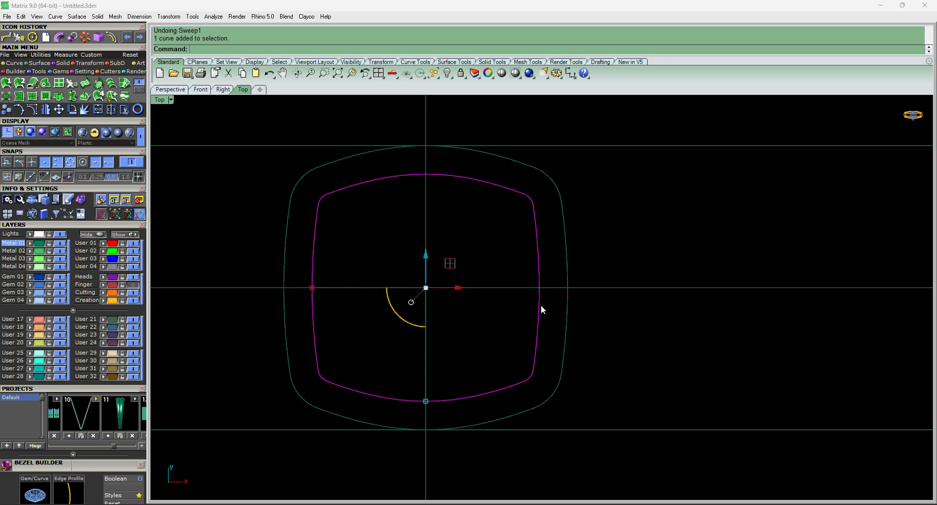
{"action": "left_click", "coordinate": [549, 287]}
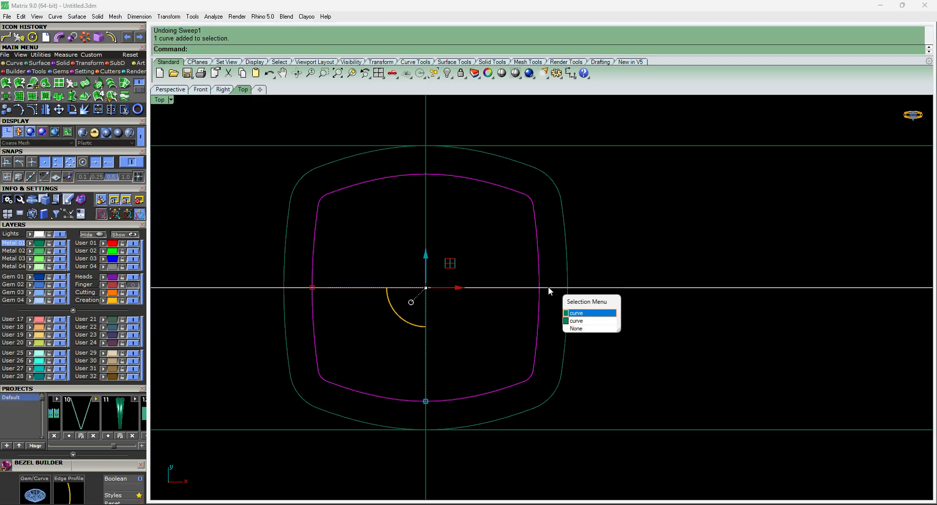
{"action": "left_click", "coordinate": [574, 323]}
{"action": "scroll", "coordinate": [567, 268], "scroll_direction": "down", "scroll_amount": 4}
{"action": "scroll", "coordinate": [567, 276], "scroll_direction": "up", "scroll_amount": 3}
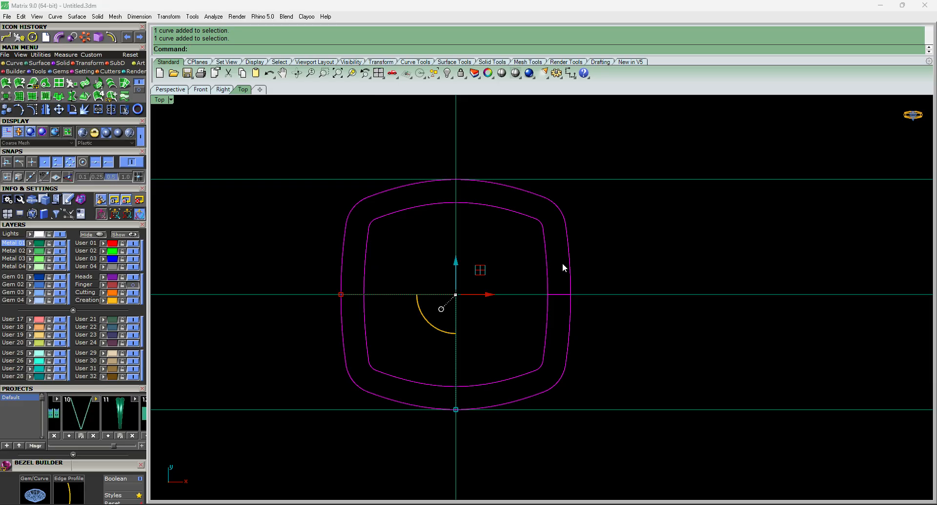
{"action": "left_click", "coordinate": [20, 83]}
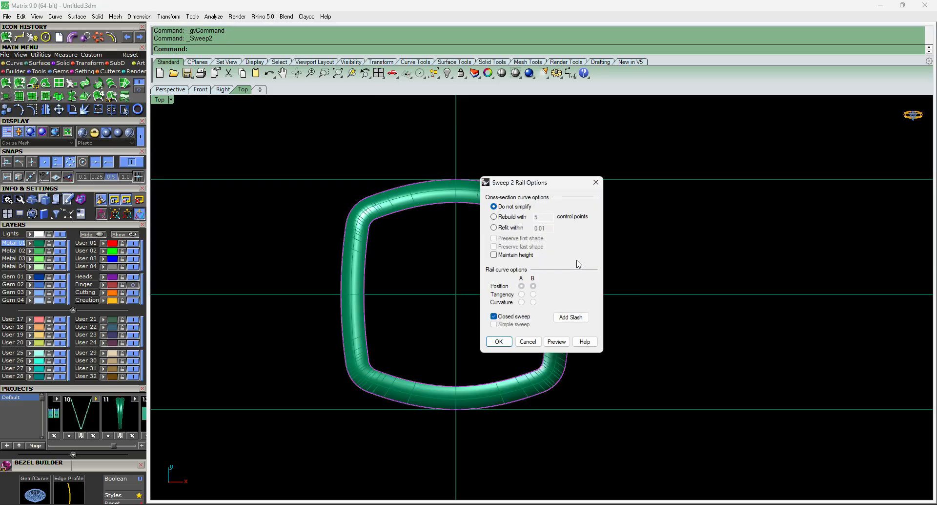
{"action": "left_click", "coordinate": [493, 255]}
Add sweep slashes across both lower corners of the frame and two across its lower edge.
{"action": "left_click", "coordinate": [571, 317]}
{"action": "left_click", "coordinate": [546, 367]}
{"action": "left_click", "coordinate": [558, 381]}
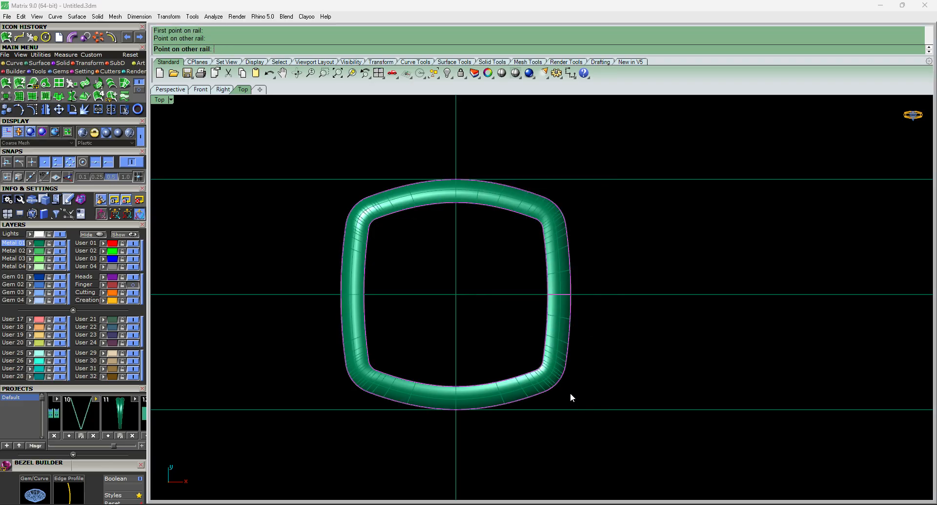
{"action": "left_click", "coordinate": [484, 385]}
{"action": "left_click", "coordinate": [489, 404]}
{"action": "left_click", "coordinate": [410, 403]}
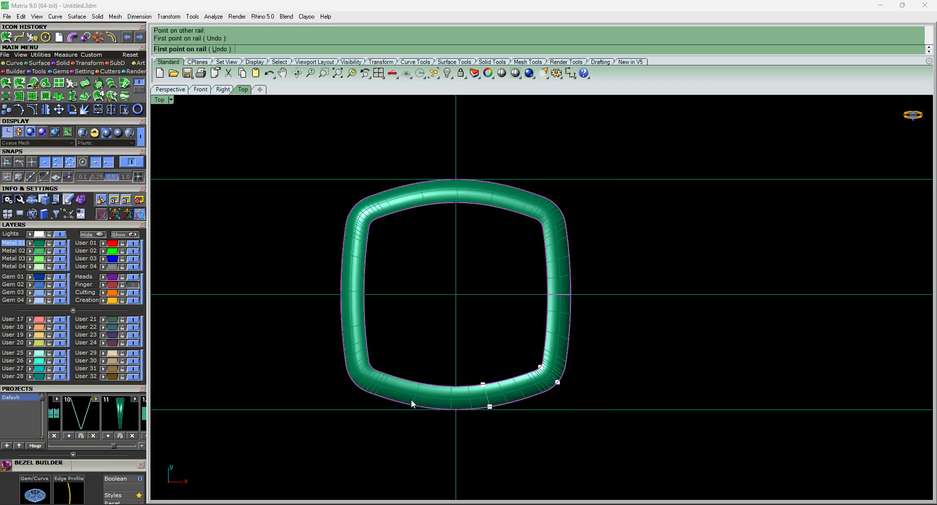
{"action": "left_click", "coordinate": [412, 381]}
{"action": "left_click", "coordinate": [355, 382]}
{"action": "left_click", "coordinate": [370, 366]}
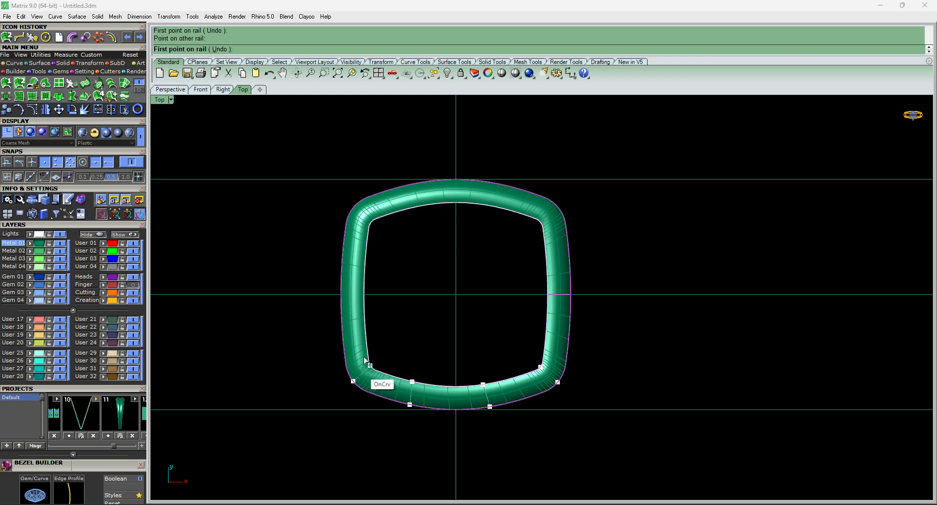
Add two sweep slashes across the frame's left side and one across its upper-left corner.
{"action": "left_click", "coordinate": [366, 328]}
{"action": "left_click", "coordinate": [349, 326]}
{"action": "left_click", "coordinate": [363, 273]}
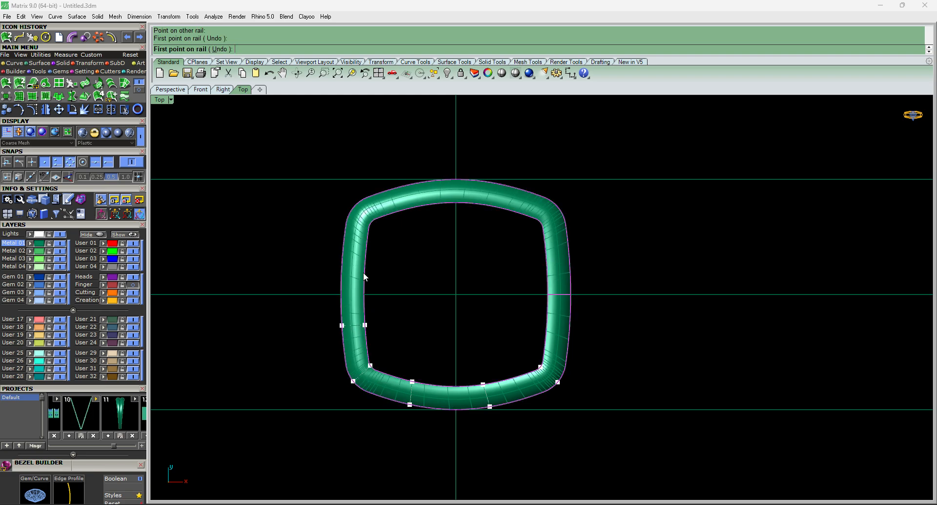
{"action": "left_click", "coordinate": [339, 272]}
{"action": "scroll", "coordinate": [342, 257], "scroll_direction": "down", "scroll_amount": 4}
{"action": "scroll", "coordinate": [353, 188], "scroll_direction": "up", "scroll_amount": 10}
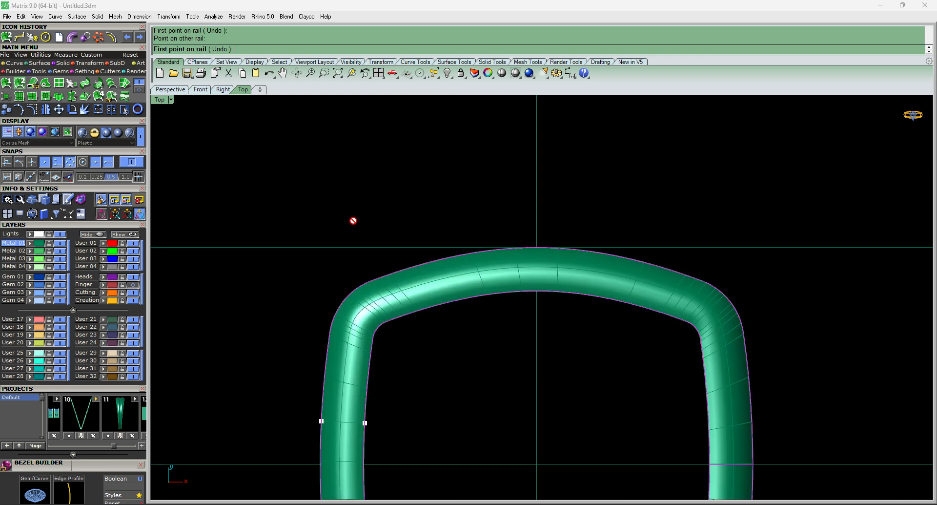
{"action": "scroll", "coordinate": [396, 315], "scroll_direction": "up", "scroll_amount": 4}
{"action": "left_click", "coordinate": [371, 333]}
{"action": "left_click", "coordinate": [331, 311]}
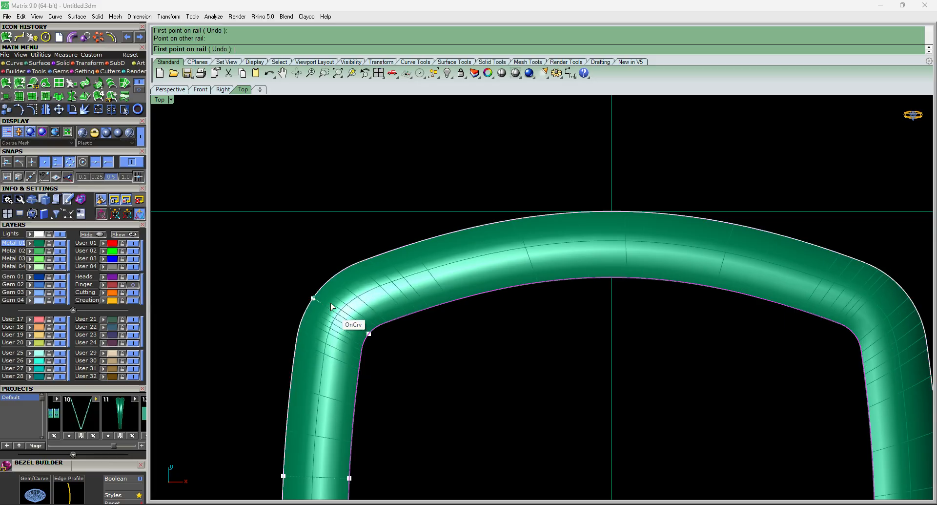
Add a slash across the left half of the upper edge, complete the two-rail sweep, and undo it.
{"action": "right_click_drag", "start_coordinate": [386, 298], "coordinate": [341, 299]}
{"action": "left_click", "coordinate": [414, 299]}
{"action": "left_click", "coordinate": [397, 262]}
{"action": "scroll", "coordinate": [398, 260], "scroll_direction": "down", "scroll_amount": 12}
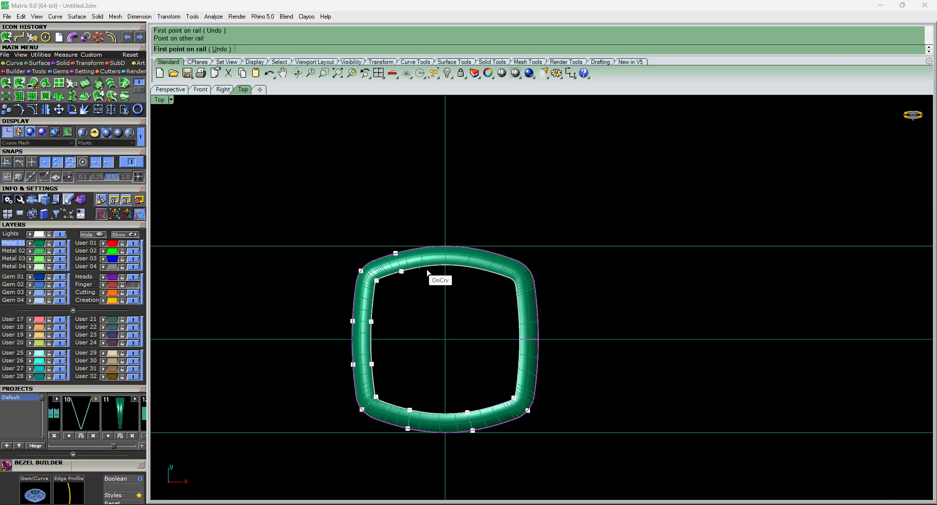
{"action": "right_click", "coordinate": [417, 290]}
{"action": "key", "text": "Return"}
{"action": "scroll", "coordinate": [481, 354], "scroll_direction": "up", "scroll_amount": 1}
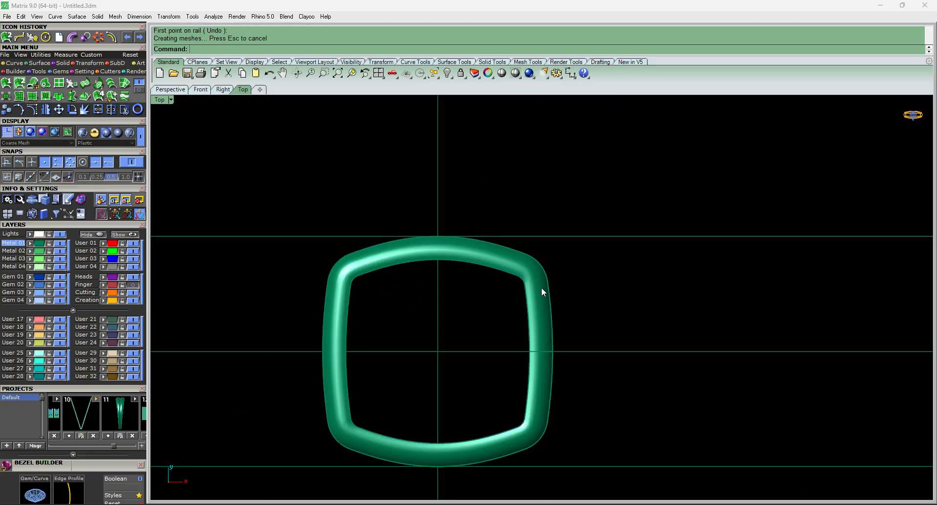
{"action": "key", "text": "ctrl+z"}
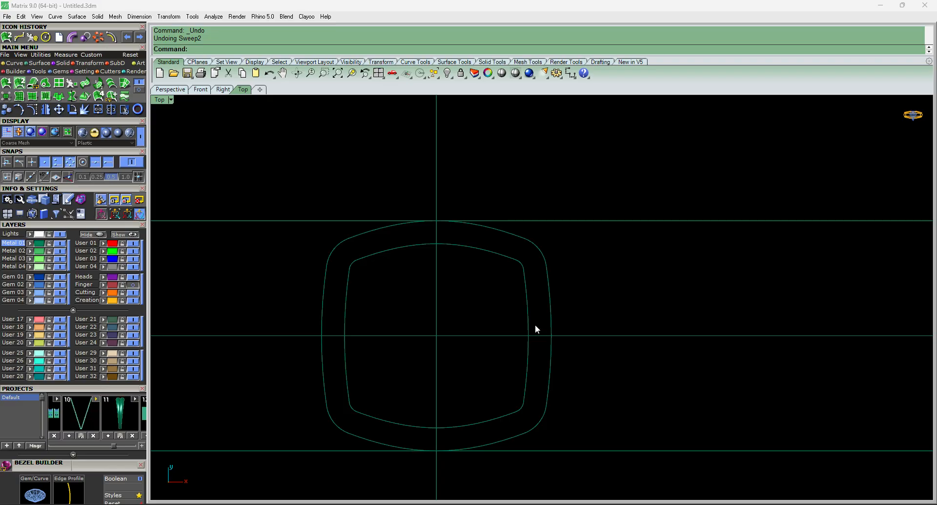
Try a loft between the inner and outer outlines, and undo it.
{"action": "left_click", "coordinate": [535, 324]}
{"action": "left_click", "coordinate": [550, 316], "text": "shift"}
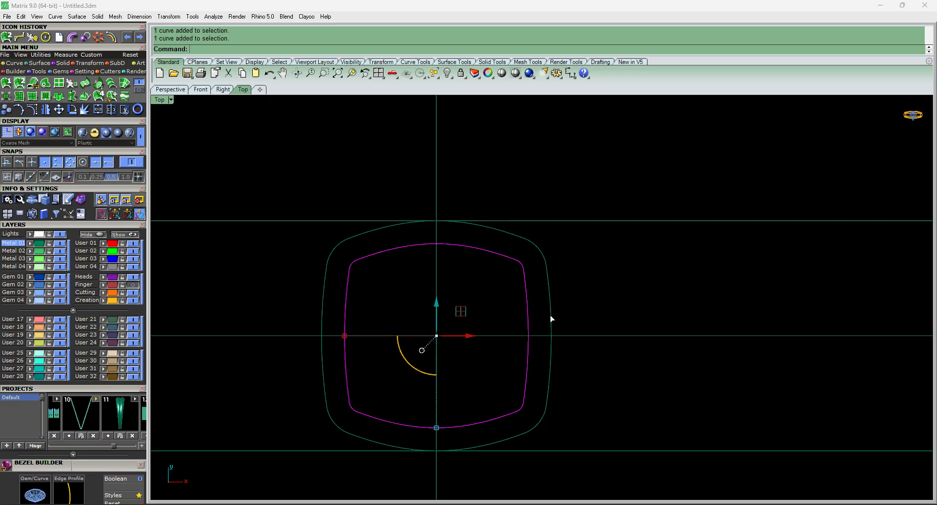
{"action": "left_click", "coordinate": [111, 84]}
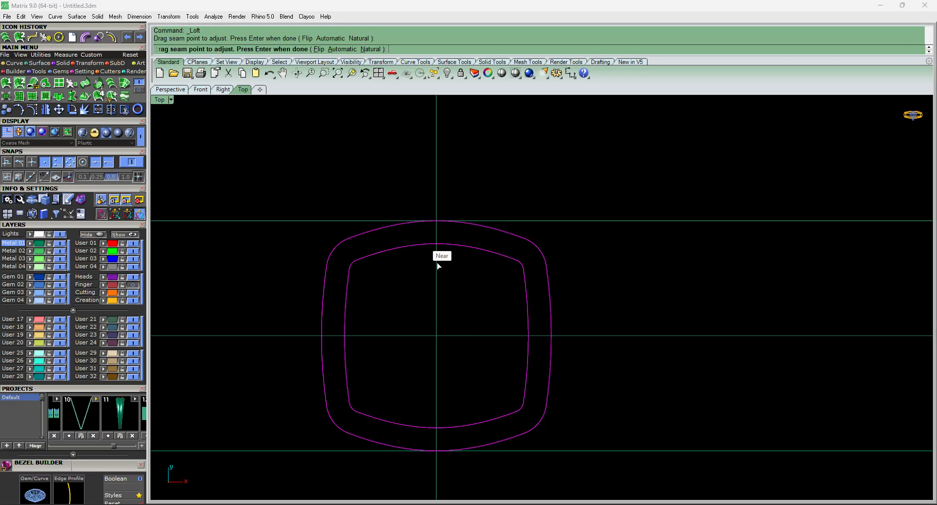
{"action": "key", "text": "Return"}
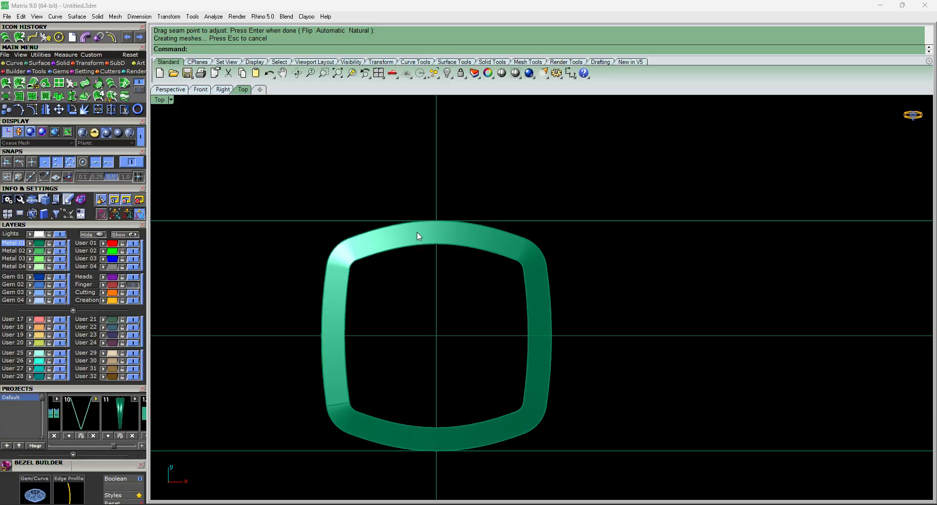
{"action": "key", "text": "ctrl+z"}
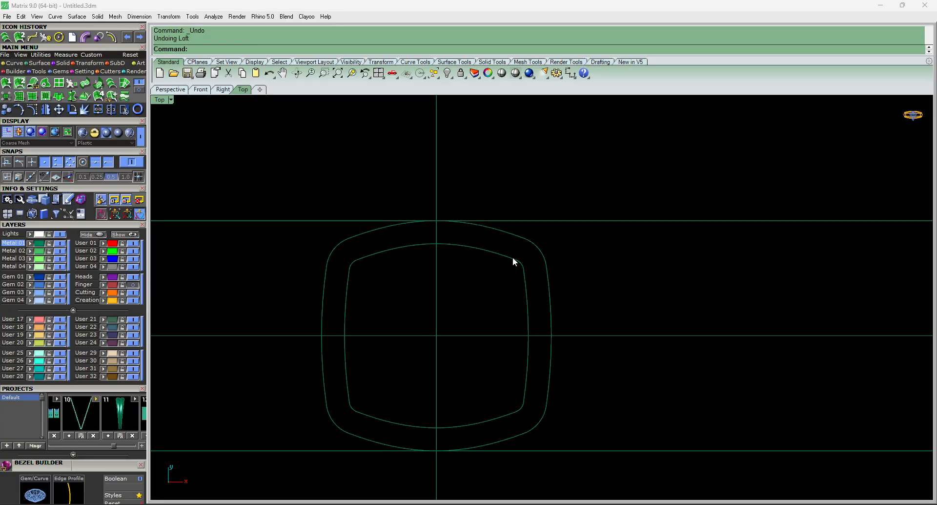
Mirror the arched profile about the vertical axis through the origin and try a curve network surface from all four curves.
{"action": "left_click", "coordinate": [526, 321]}
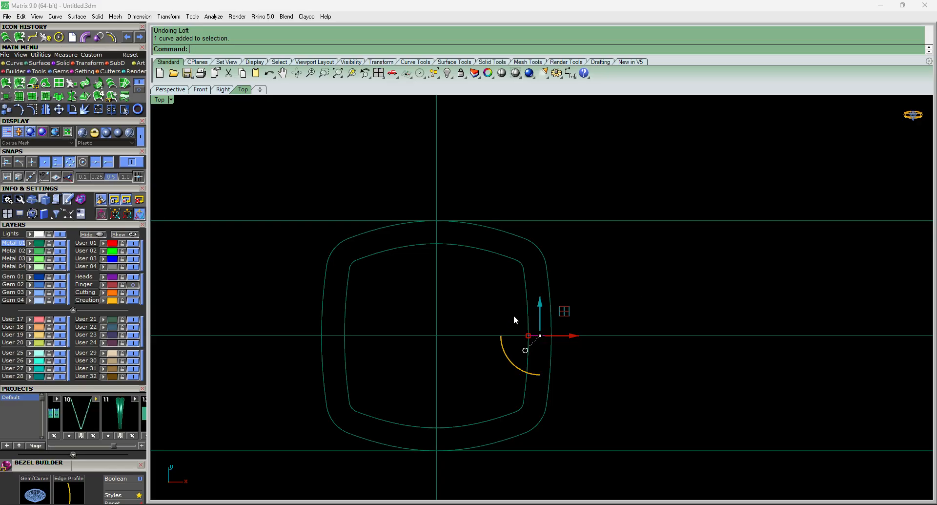
{"action": "key", "text": "ctrl+m"}
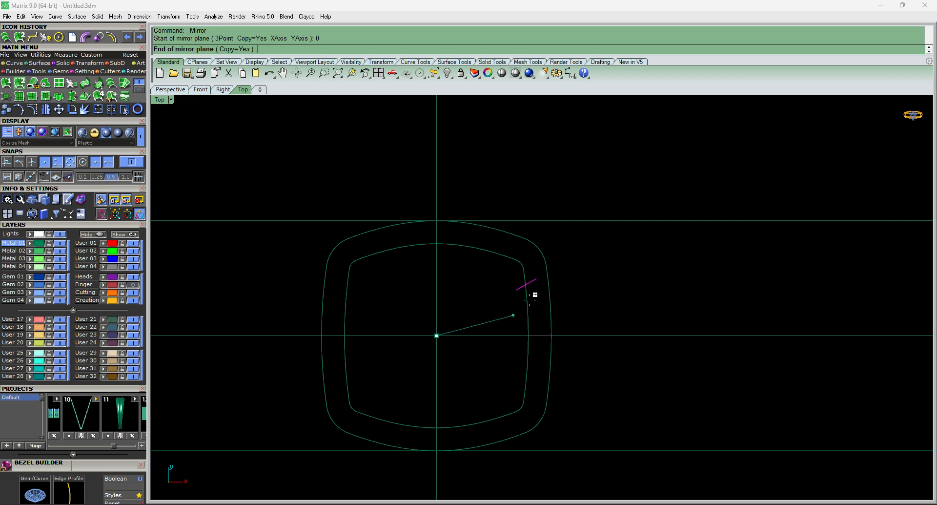
{"action": "left_click", "coordinate": [480, 155], "text": "shift"}
{"action": "left_click_drag", "start_coordinate": [272, 164], "coordinate": [597, 463]}
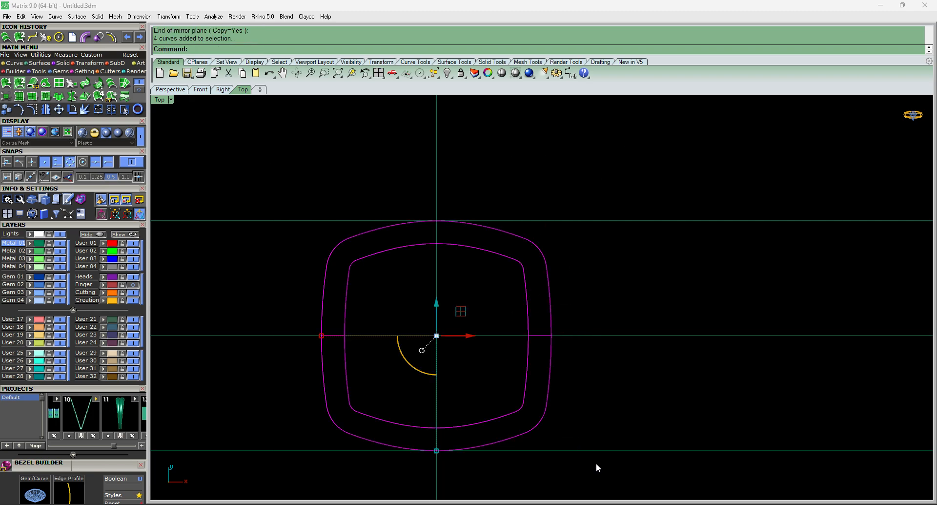
{"action": "left_click", "coordinate": [125, 83]}
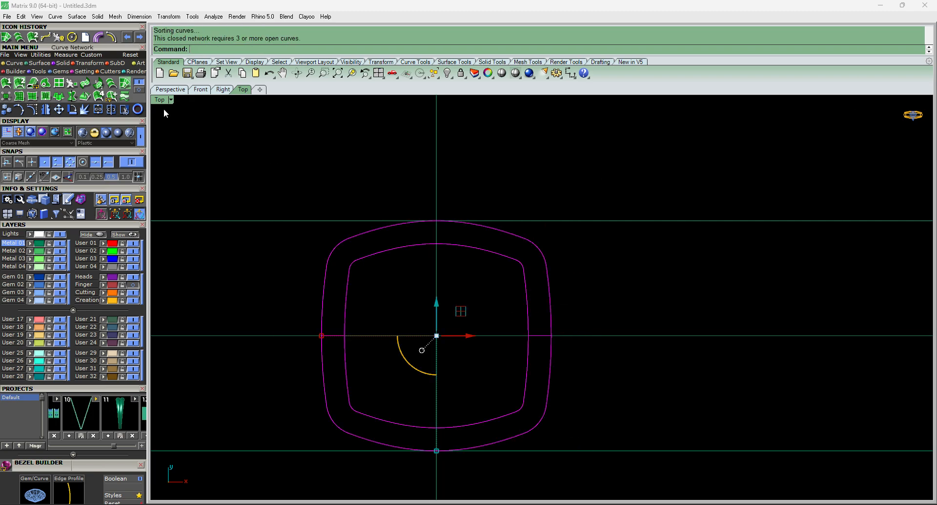
Delete the mirrored profile curve on the left side of the frame.
{"action": "right_click_drag", "start_coordinate": [581, 396], "coordinate": [324, 292], "text": "ctrl+shift"}
{"action": "scroll", "coordinate": [382, 290], "scroll_direction": "down", "scroll_amount": 6}
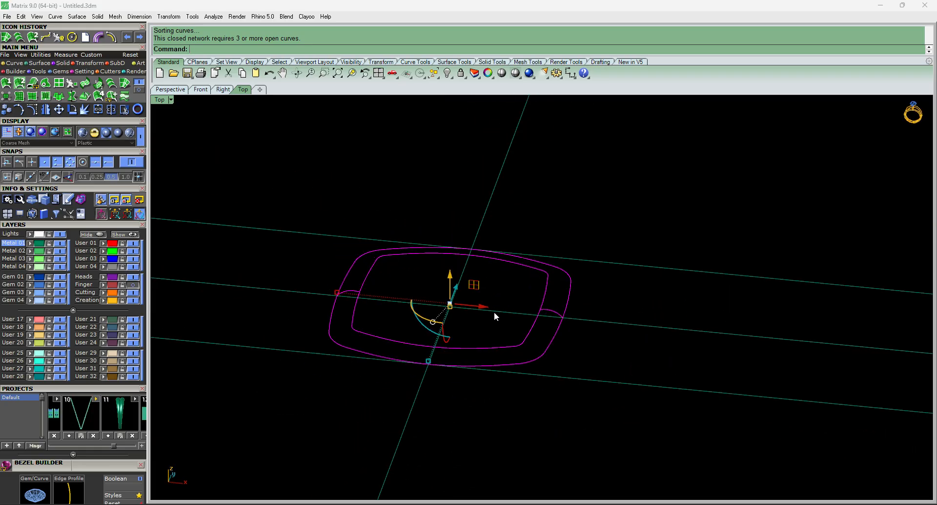
{"action": "scroll", "coordinate": [494, 310], "scroll_direction": "up", "scroll_amount": 4}
{"action": "left_click", "coordinate": [579, 310]}
{"action": "left_click", "coordinate": [274, 278]}
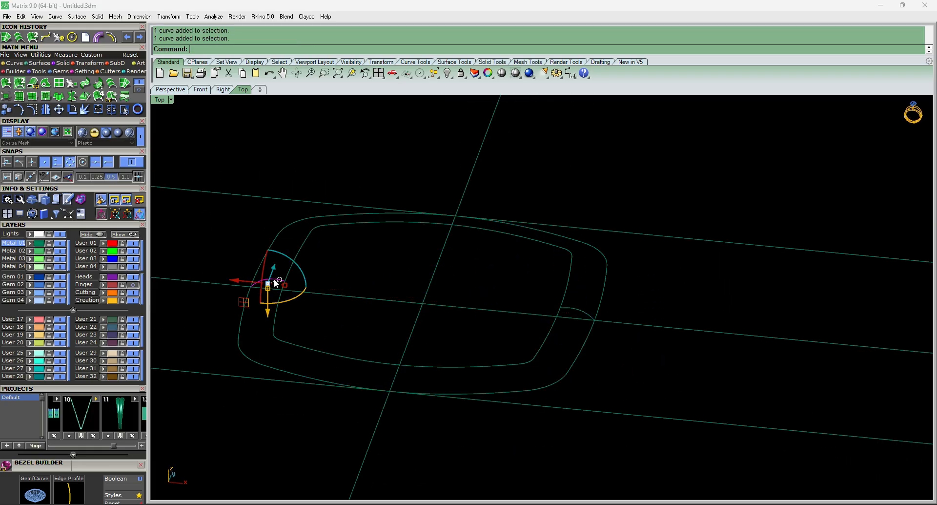
{"action": "key", "text": "Delete"}
Start a two-rail sweep of the remaining arched profile along both outlines in the Top view, keeping Maintain height on.
{"action": "scroll", "coordinate": [438, 271], "scroll_direction": "down", "scroll_amount": 5}
{"action": "left_click_drag", "start_coordinate": [303, 197], "coordinate": [672, 414]}
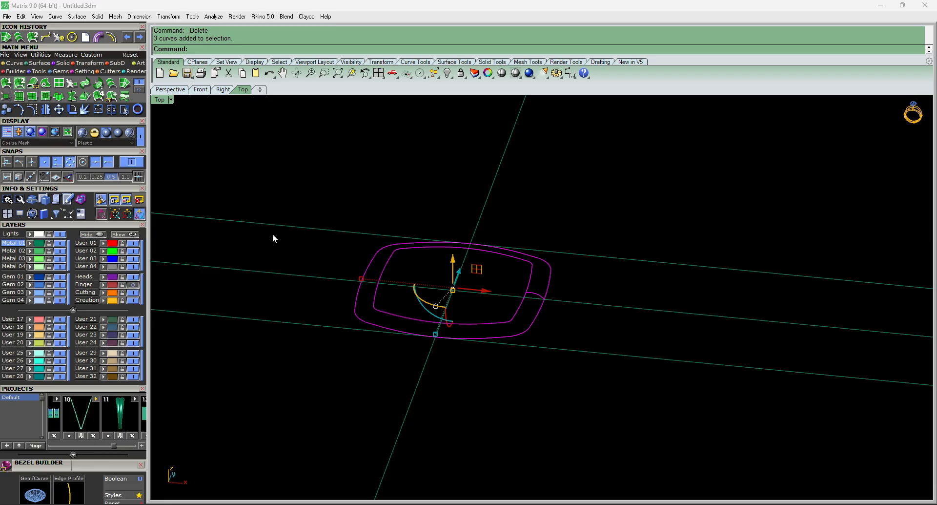
{"action": "key", "text": "ctrl+F1"}
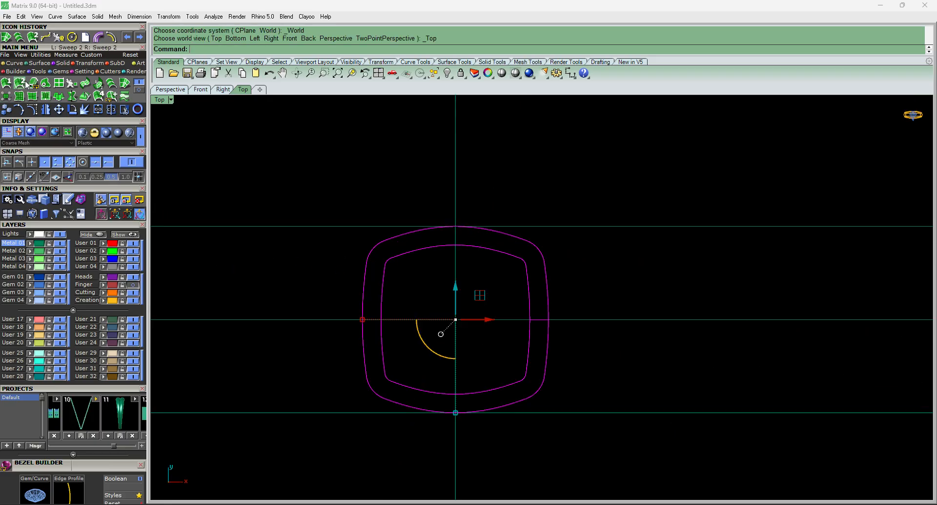
{"action": "left_click", "coordinate": [19, 83]}
{"action": "left_click", "coordinate": [544, 263]}
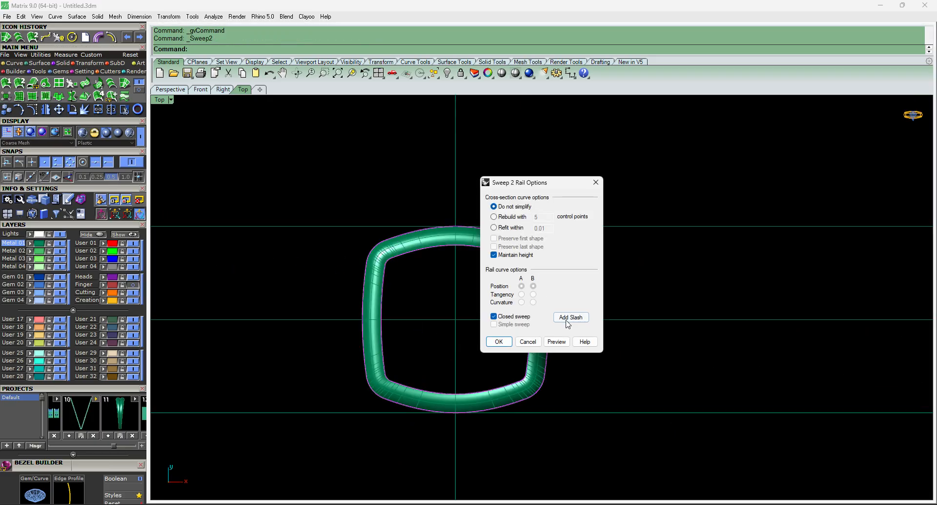
Add a sweep slash across the frame's lower-right corner and two more across its lower edge.
{"action": "left_click", "coordinate": [567, 313]}
{"action": "scroll", "coordinate": [532, 398], "scroll_direction": "up", "scroll_amount": 3}
{"action": "left_click", "coordinate": [515, 377]}
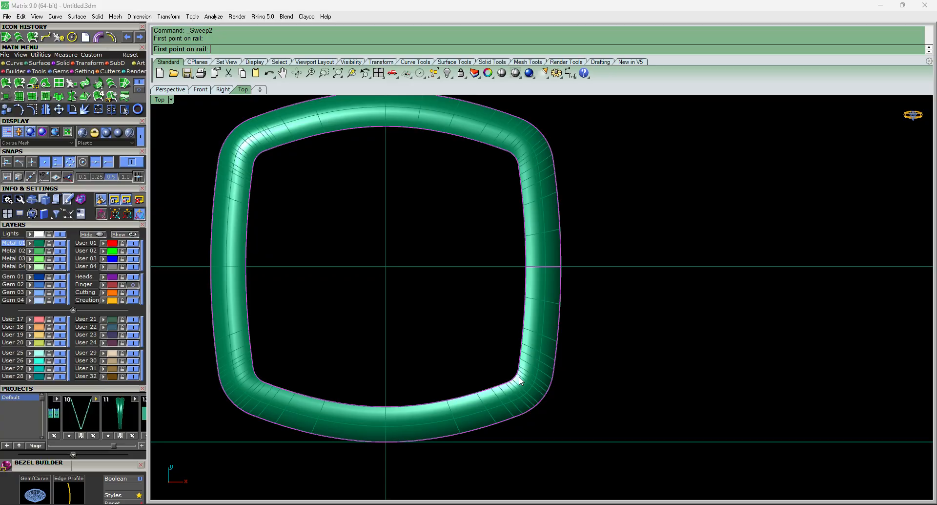
{"action": "left_click", "coordinate": [542, 398]}
{"action": "right_click_drag", "start_coordinate": [482, 301], "coordinate": [520, 185]}
{"action": "scroll", "coordinate": [460, 353], "scroll_direction": "up", "scroll_amount": 2}
{"action": "left_click", "coordinate": [473, 273]}
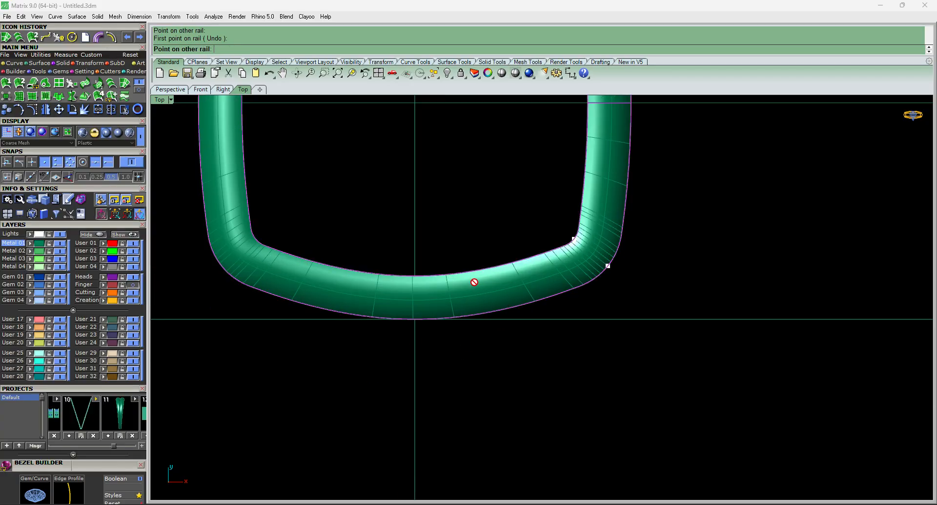
{"action": "left_click", "coordinate": [486, 310]}
{"action": "left_click", "coordinate": [340, 278]}
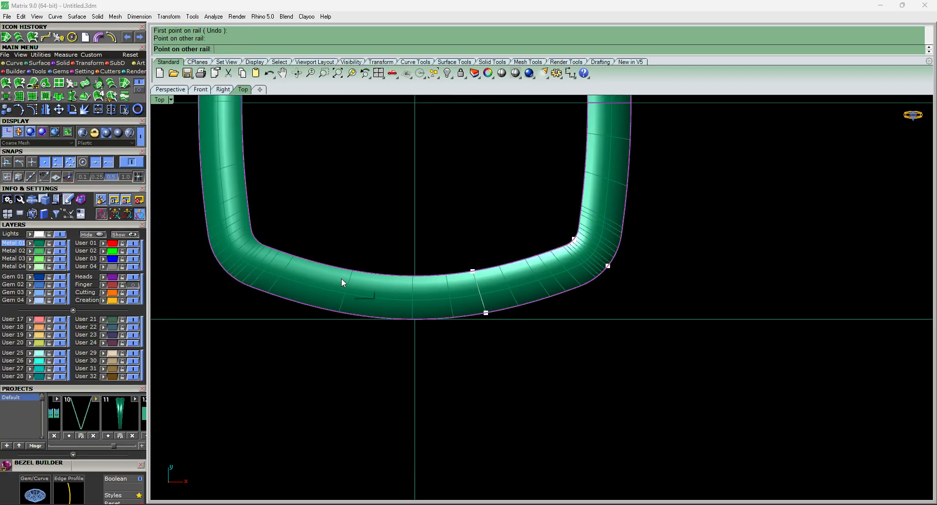
{"action": "left_click", "coordinate": [337, 312]}
Add sweep slashes across the frame's lower-left corner, the lower part of its left side, and the left side's midpoint.
{"action": "scroll", "coordinate": [362, 344], "scroll_direction": "down", "scroll_amount": 3}
{"action": "scroll", "coordinate": [362, 344], "scroll_direction": "up", "scroll_amount": 3}
{"action": "left_click", "coordinate": [242, 305]}
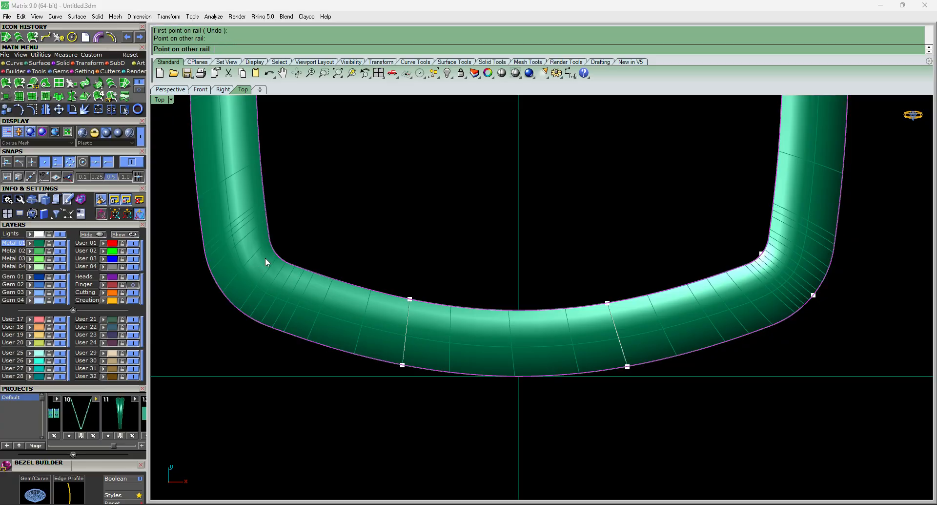
{"action": "left_click", "coordinate": [277, 267]}
{"action": "left_click", "coordinate": [211, 185]}
{"action": "left_click", "coordinate": [264, 184]}
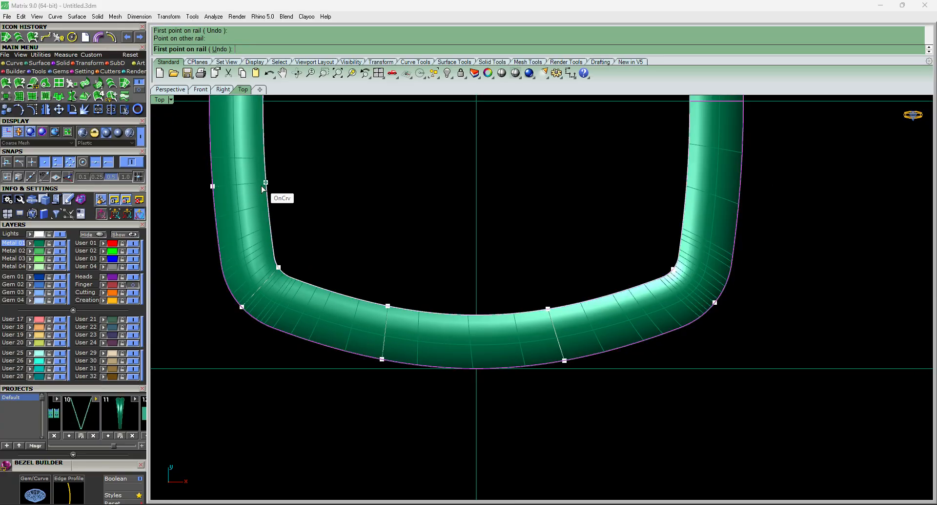
{"action": "scroll", "coordinate": [307, 332], "scroll_direction": "down", "scroll_amount": 3}
{"action": "scroll", "coordinate": [282, 203], "scroll_direction": "down", "scroll_amount": 3}
{"action": "scroll", "coordinate": [262, 242], "scroll_direction": "up", "scroll_amount": 3}
{"action": "left_click", "coordinate": [261, 242]}
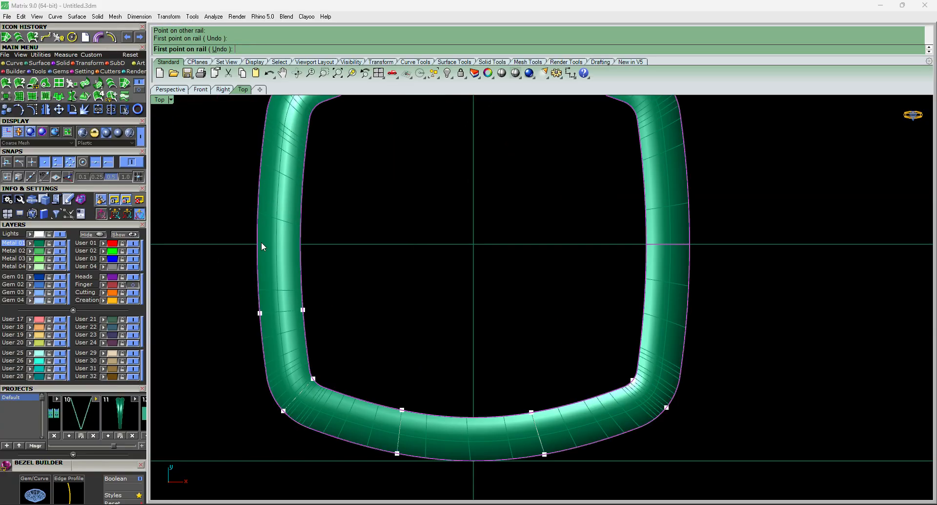
{"action": "left_click", "coordinate": [291, 245]}
Add a sweep slash across the upper part of the left side and two across the left half of the upper edge.
{"action": "scroll", "coordinate": [315, 266], "scroll_direction": "down", "scroll_amount": 3}
{"action": "scroll", "coordinate": [274, 210], "scroll_direction": "up", "scroll_amount": 3}
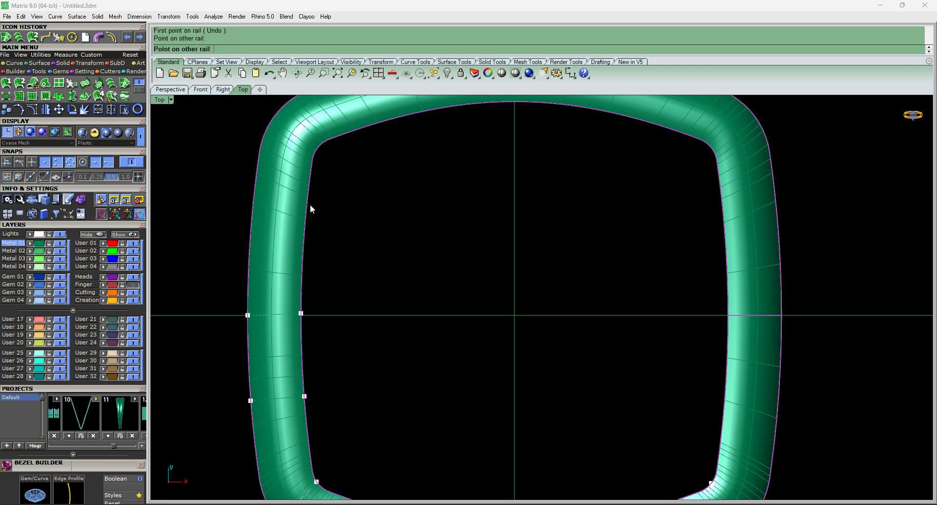
{"action": "scroll", "coordinate": [344, 169], "scroll_direction": "up", "scroll_amount": 3}
{"action": "left_click", "coordinate": [342, 156]}
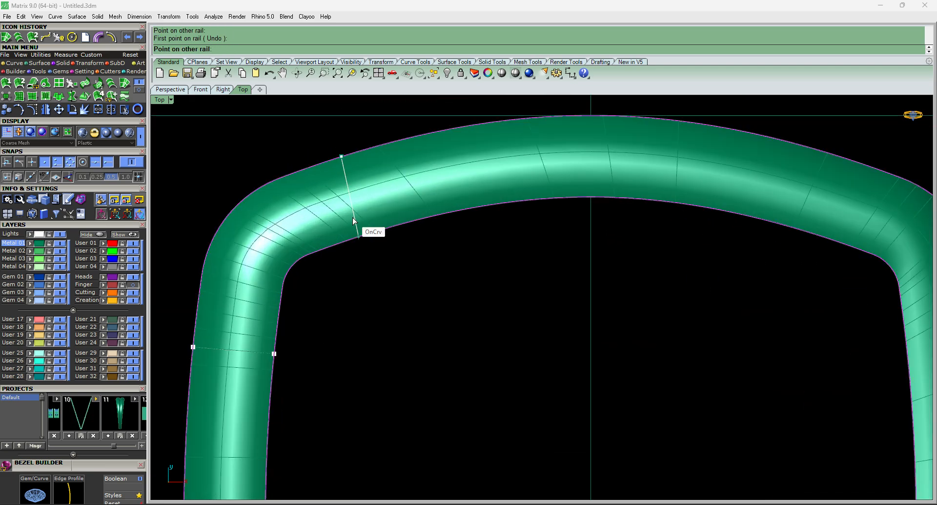
{"action": "left_click", "coordinate": [358, 237]}
{"action": "scroll", "coordinate": [327, 211], "scroll_direction": "down", "scroll_amount": 2}
{"action": "left_click", "coordinate": [400, 163]}
{"action": "left_click", "coordinate": [408, 229]}
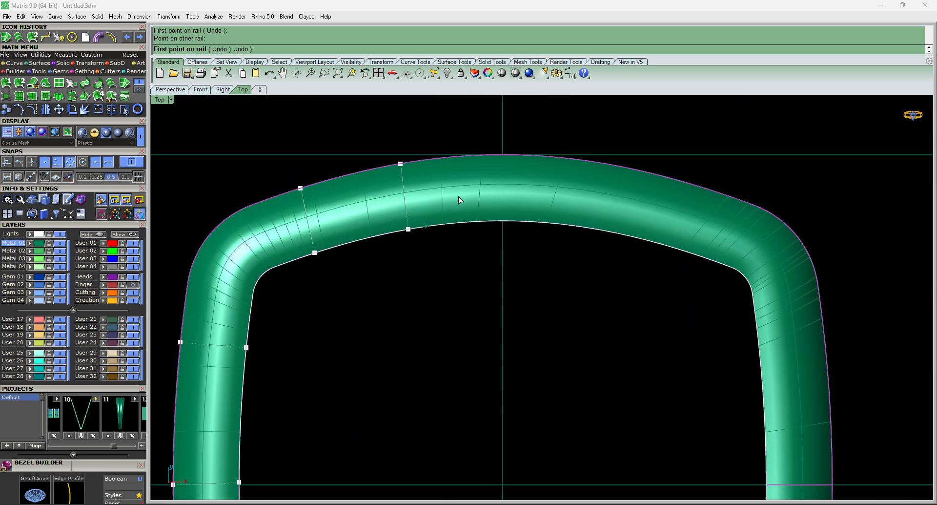
Add sweep slashes across the midpoint and the right half of the frame's upper edge.
{"action": "left_click", "coordinate": [501, 157]}
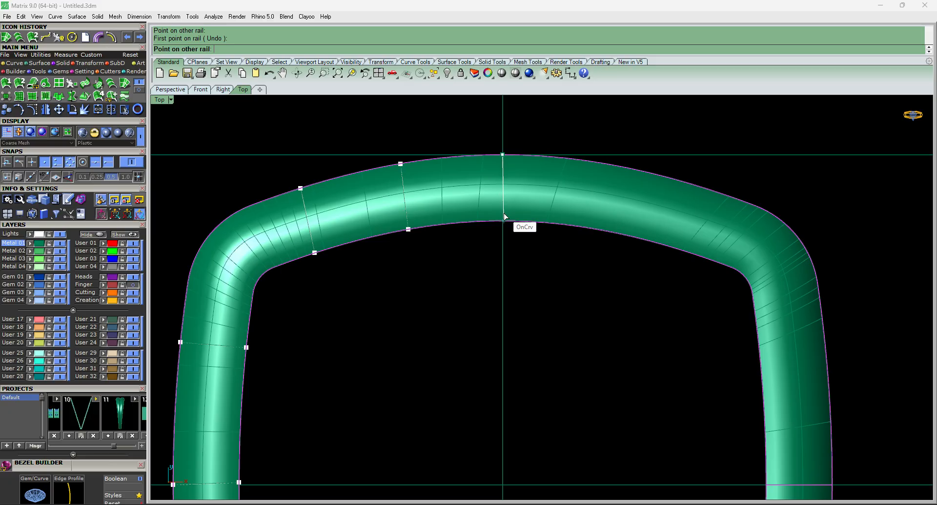
{"action": "left_click", "coordinate": [503, 219]}
{"action": "scroll", "coordinate": [503, 213], "scroll_direction": "down", "scroll_amount": 4}
{"action": "scroll", "coordinate": [532, 198], "scroll_direction": "up", "scroll_amount": 4}
{"action": "left_click", "coordinate": [582, 177]}
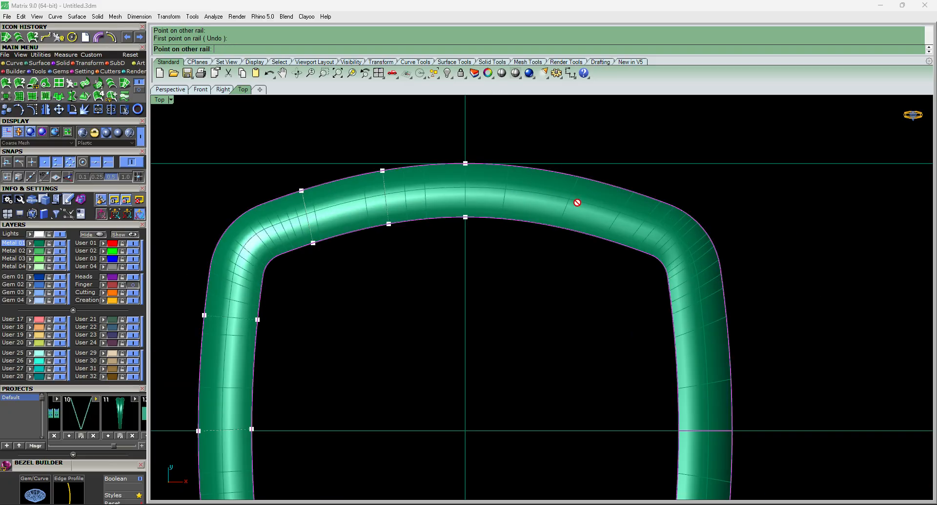
{"action": "left_click", "coordinate": [571, 229]}
{"action": "scroll", "coordinate": [596, 232], "scroll_direction": "down", "scroll_amount": 4}
{"action": "scroll", "coordinate": [610, 236], "scroll_direction": "up", "scroll_amount": 4}
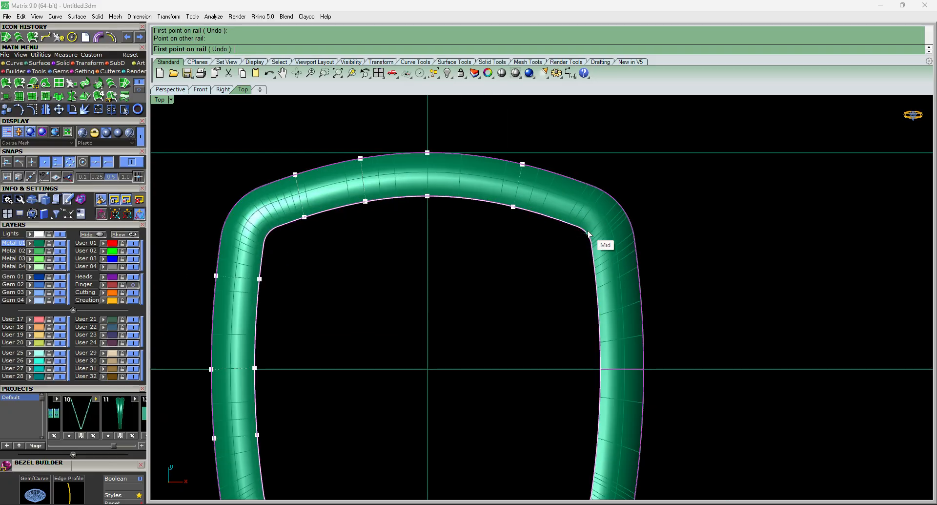
Add a slash across the frame's upper-right corner and complete the closed two-rail sweep with Maintain height on.
{"action": "left_click", "coordinate": [587, 233]}
{"action": "left_click", "coordinate": [605, 213]}
{"action": "scroll", "coordinate": [606, 211], "scroll_direction": "down", "scroll_amount": 3}
{"action": "key", "text": "Return"}
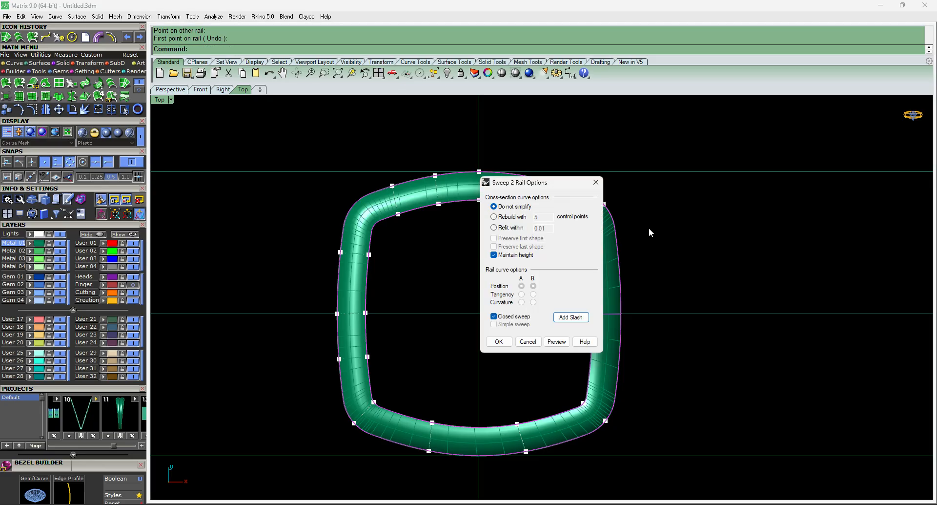
{"action": "key", "text": "Return"}
{"action": "scroll", "coordinate": [500, 205], "scroll_direction": "down", "scroll_amount": 5}
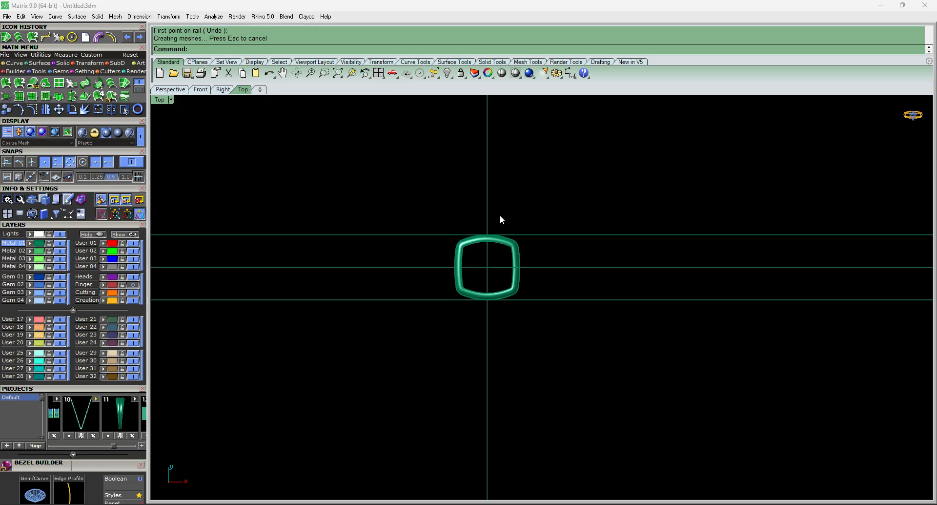
{"action": "scroll", "coordinate": [511, 257], "scroll_direction": "up", "scroll_amount": 3}
{"action": "scroll", "coordinate": [511, 257], "scroll_direction": "up", "scroll_amount": 2}
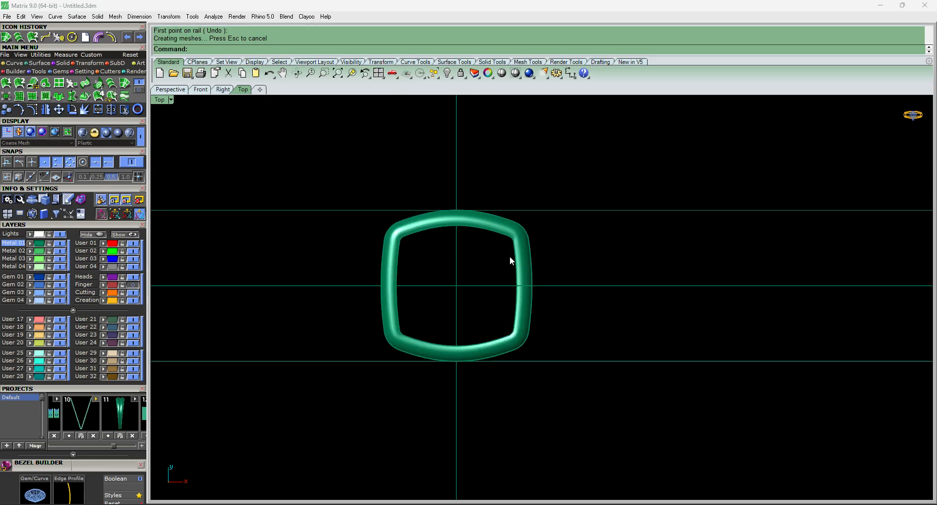
{"action": "scroll", "coordinate": [505, 225], "scroll_direction": "up", "scroll_amount": 6}
{"action": "left_click", "coordinate": [505, 225]}
{"action": "key", "text": "F2"}
{"action": "scroll", "coordinate": [504, 224], "scroll_direction": "down", "scroll_amount": 10}
{"action": "scroll", "coordinate": [486, 255], "scroll_direction": "up", "scroll_amount": 3}
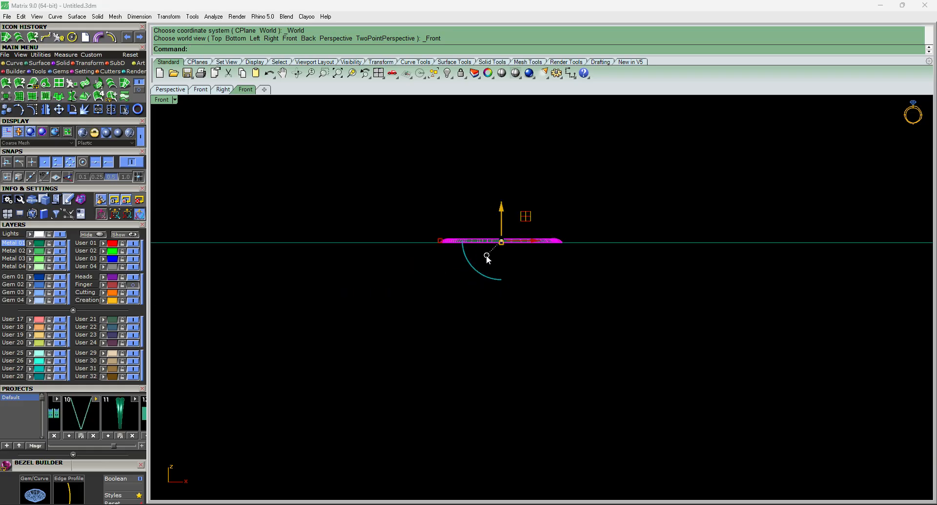
{"action": "scroll", "coordinate": [494, 255], "scroll_direction": "up", "scroll_amount": 2}
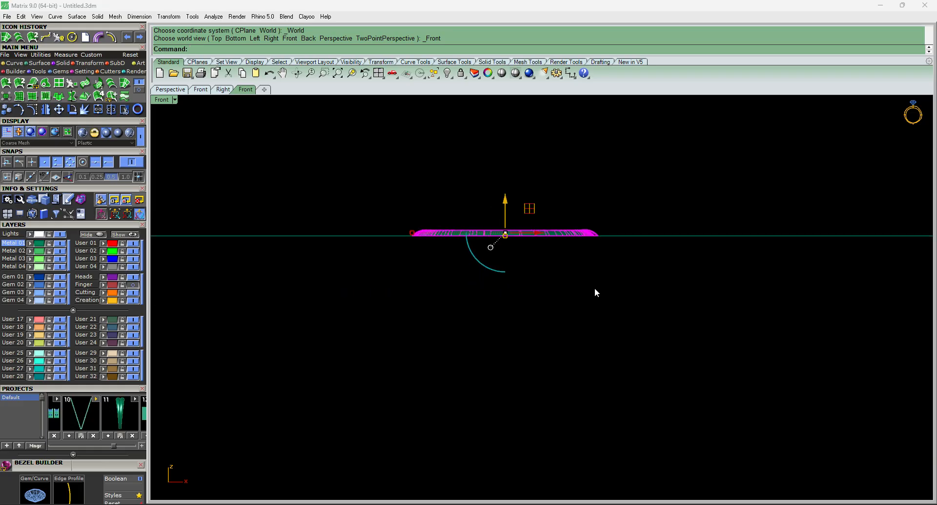
{"action": "type", "text": "eee"}
{"action": "key", "text": "Return"}
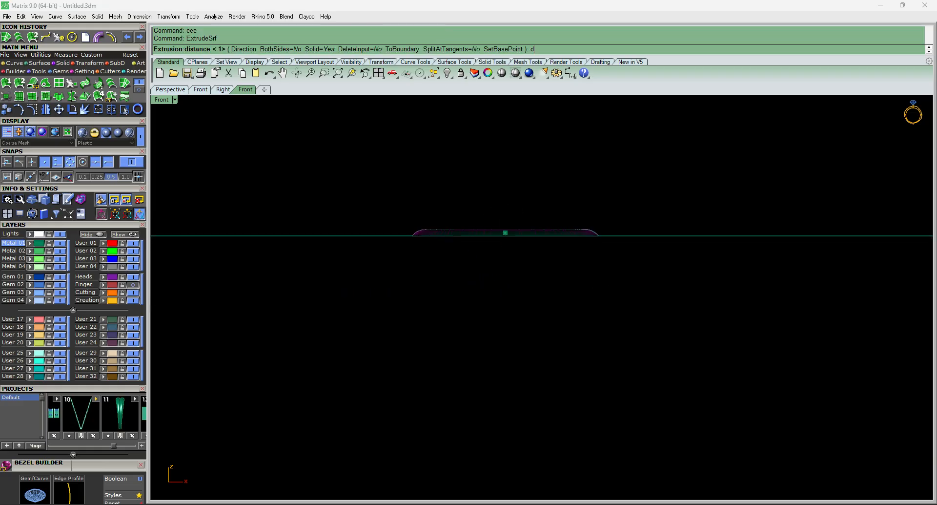
{"action": "key", "text": "Return"}
{"action": "left_click", "coordinate": [625, 274]}
{"action": "left_click", "coordinate": [630, 342]}
{"action": "key", "text": "Escape"}
{"action": "key", "text": "Escape"}
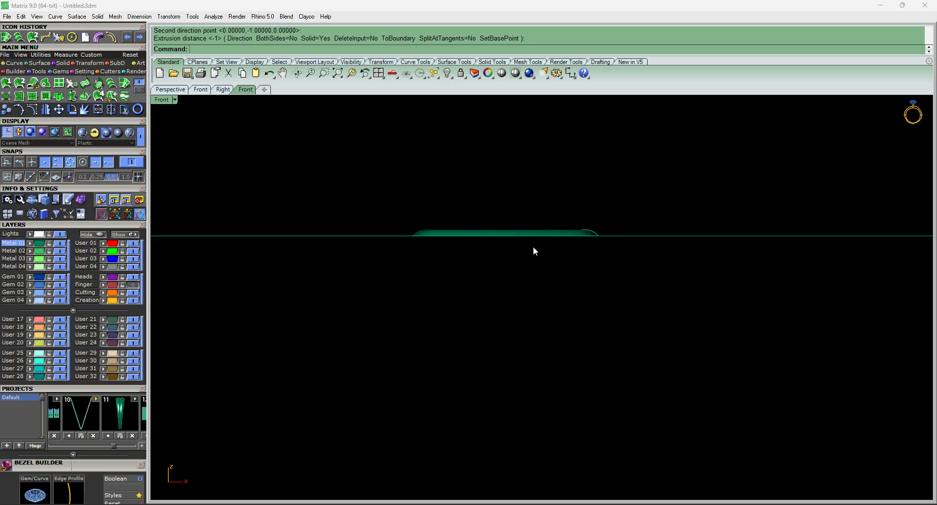
In the Top view, duplicate the swept frame in place and scale the copy down to fit inside the original.
{"action": "right_click_drag", "start_coordinate": [533, 246], "coordinate": [574, 293], "text": "ctrl+shift"}
{"action": "scroll", "coordinate": [584, 279], "scroll_direction": "up", "scroll_amount": 6}
{"action": "left_click", "coordinate": [587, 281]}
{"action": "key", "text": "F1"}
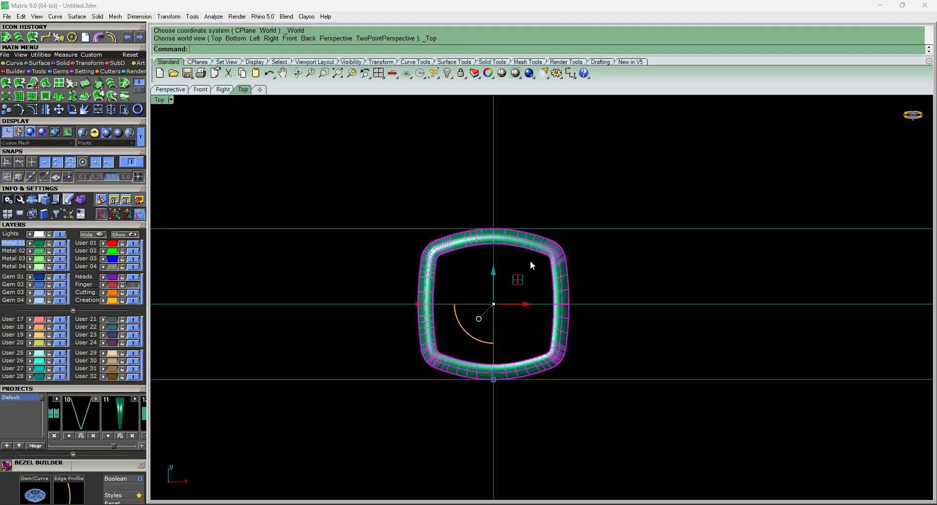
{"action": "left_click", "coordinate": [530, 260]}
{"action": "scroll", "coordinate": [523, 266], "scroll_direction": "up", "scroll_amount": 5}
{"action": "left_click", "coordinate": [573, 231]}
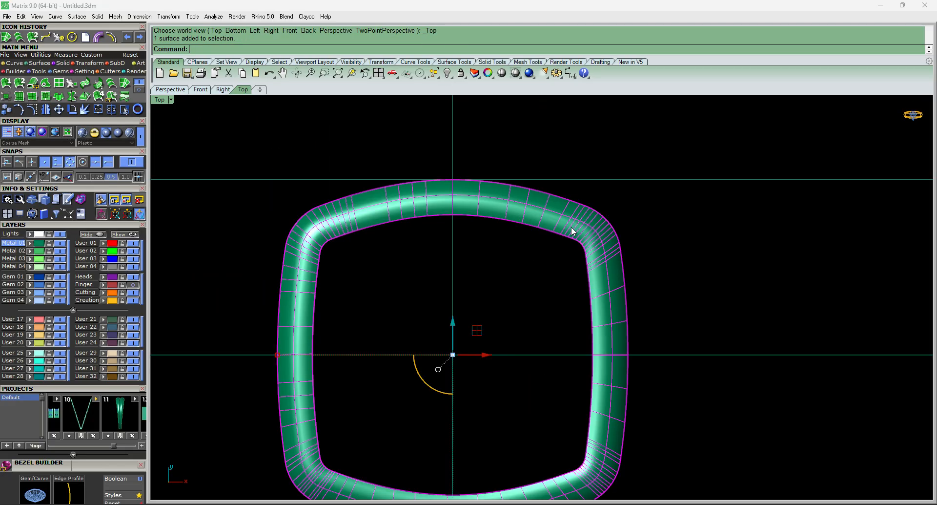
{"action": "scroll", "coordinate": [405, 270], "scroll_direction": "down", "scroll_amount": 4}
{"action": "scroll", "coordinate": [361, 303], "scroll_direction": "up", "scroll_amount": 2}
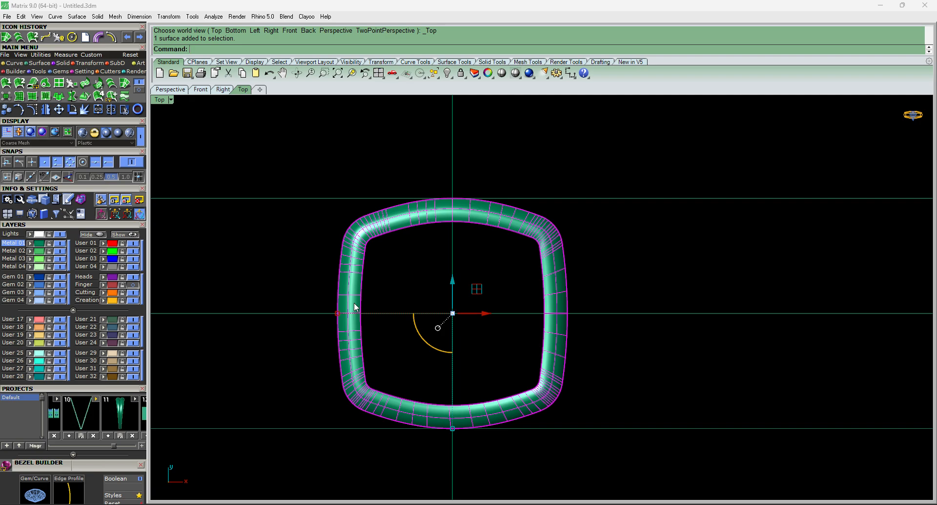
{"action": "key", "text": "ctrl+c"}
{"action": "key", "text": "ctrl+v"}
{"action": "left_click_drag", "start_coordinate": [338, 313], "coordinate": [372, 314]}
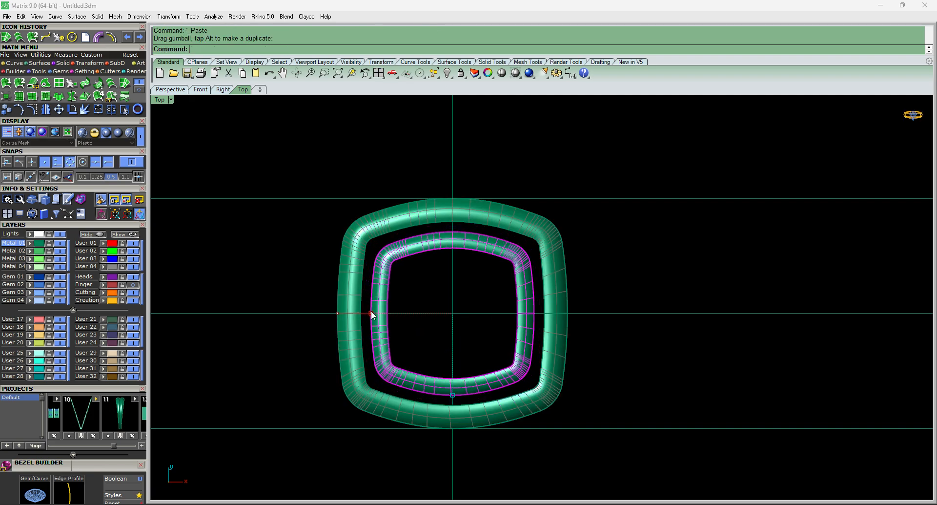
{"action": "scroll", "coordinate": [493, 274], "scroll_direction": "down", "scroll_amount": 3}
{"action": "scroll", "coordinate": [483, 263], "scroll_direction": "up", "scroll_amount": 3}
Delete the smaller frame copy inside the original frame.
{"action": "left_click", "coordinate": [571, 255]}
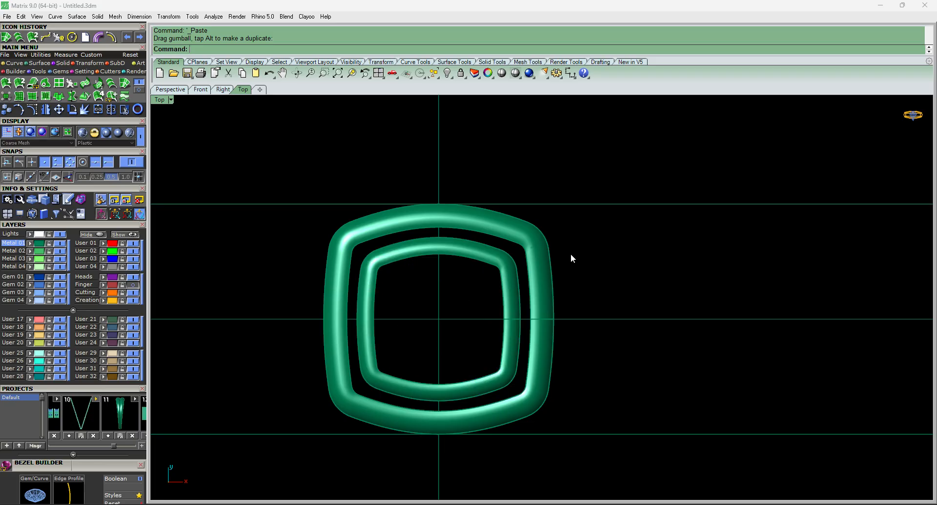
{"action": "left_click", "coordinate": [512, 264]}
{"action": "key", "text": "Delete"}
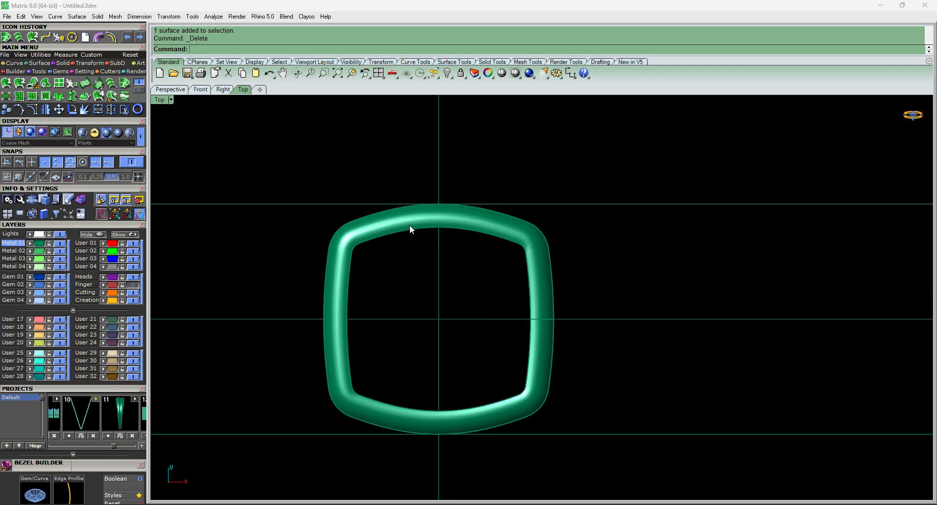
Duplicate the frame's inner edge as a separate curve.
{"action": "key", "text": "Return"}
{"action": "left_click", "coordinate": [357, 240]}
{"action": "key", "text": "Return"}
{"action": "scroll", "coordinate": [418, 268], "scroll_direction": "down", "scroll_amount": 6}
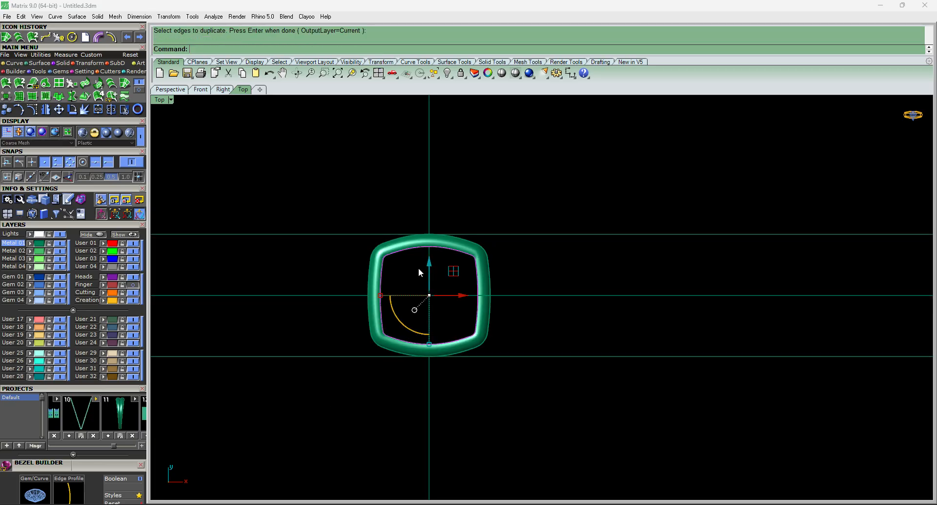
{"action": "scroll", "coordinate": [417, 267], "scroll_direction": "up", "scroll_amount": 4}
Try to offset the duplicated inner edge inward, and undo back past the edge duplication.
{"action": "type", "text": "o"}
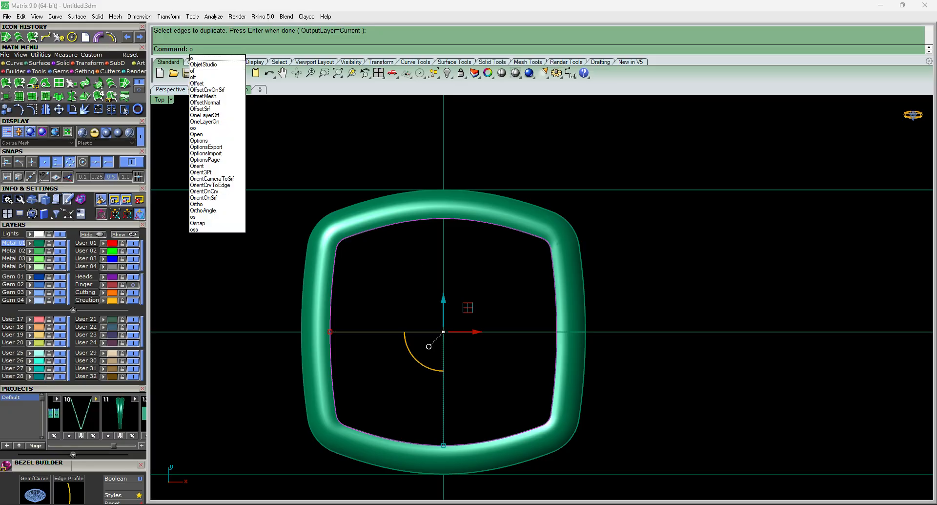
{"action": "key", "text": "Return"}
{"action": "left_click", "coordinate": [429, 280]}
{"action": "scroll", "coordinate": [417, 253], "scroll_direction": "down", "scroll_amount": 4}
{"action": "scroll", "coordinate": [415, 253], "scroll_direction": "up", "scroll_amount": 4}
{"action": "key", "text": "ctrl+z"}
{"action": "key", "text": "ctrl+z"}
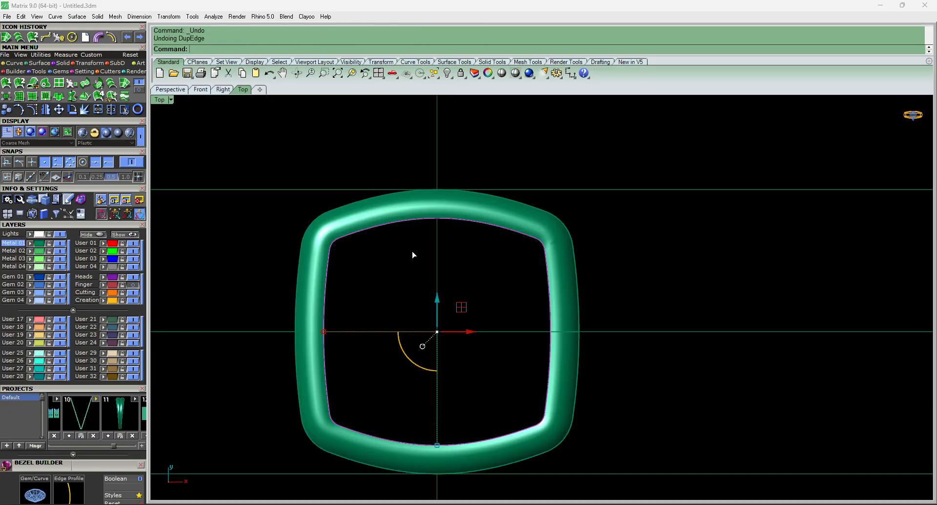
Draw a circle of diameter 8 centred on the origin inside the frame.
{"action": "scroll", "coordinate": [482, 305], "scroll_direction": "up", "scroll_amount": 2}
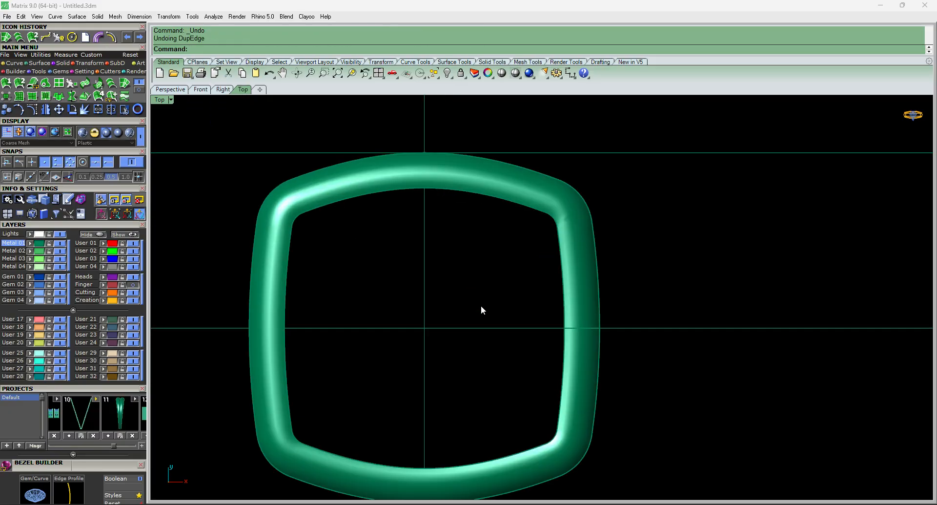
{"action": "left_click", "coordinate": [13, 63]}
{"action": "left_click", "coordinate": [140, 83]}
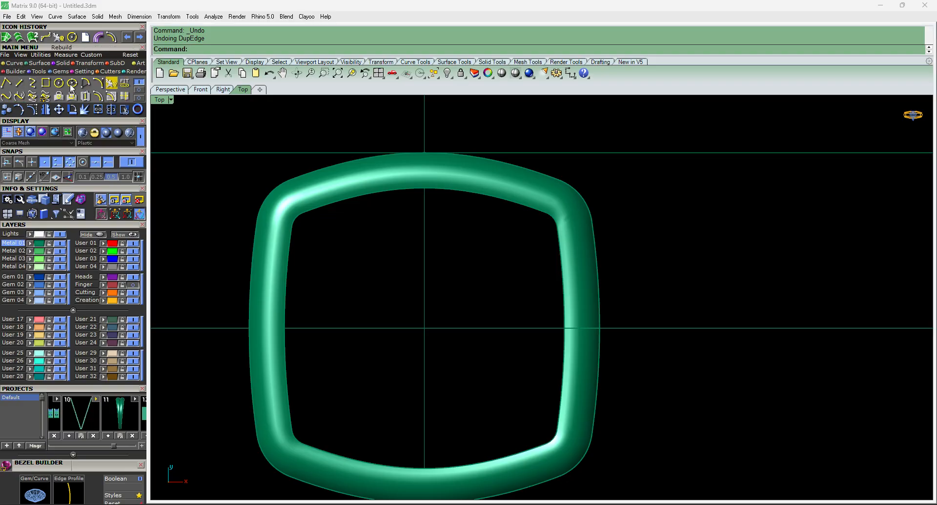
{"action": "left_click", "coordinate": [59, 84]}
{"action": "scroll", "coordinate": [447, 333], "scroll_direction": "down", "scroll_amount": 4}
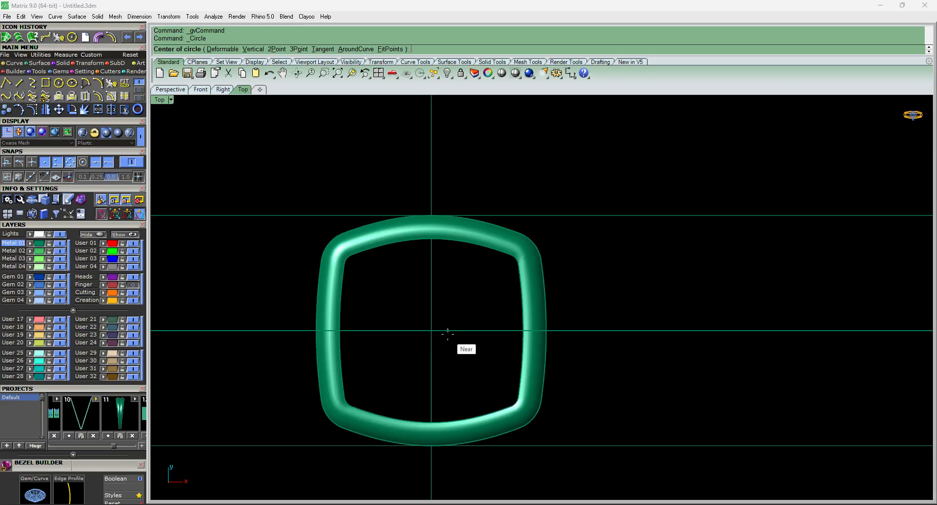
{"action": "type", "text": "0"}
{"action": "key", "text": "Return"}
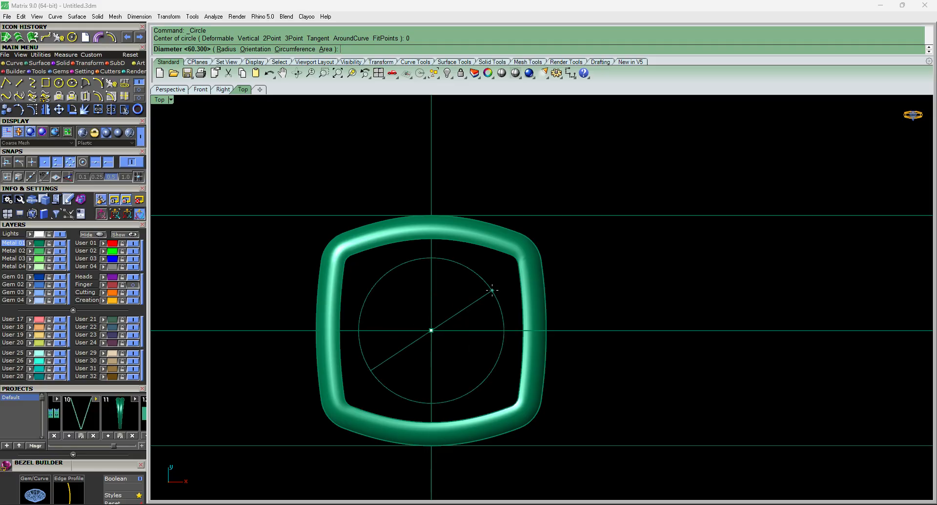
{"action": "type", "text": "8"}
{"action": "key", "text": "Return"}
{"action": "scroll", "coordinate": [524, 320], "scroll_direction": "down", "scroll_amount": 8}
{"action": "scroll", "coordinate": [516, 297], "scroll_direction": "up", "scroll_amount": 8}
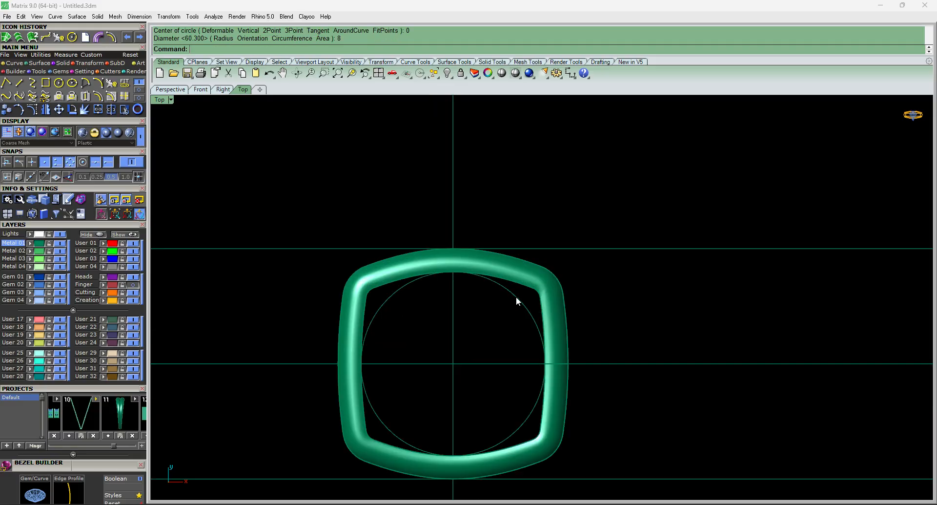
Scale the circle slightly so it meets the frame's inner edge at the horizontal axis.
{"action": "left_click", "coordinate": [517, 296]}
{"action": "scroll", "coordinate": [420, 312], "scroll_direction": "up", "scroll_amount": 12}
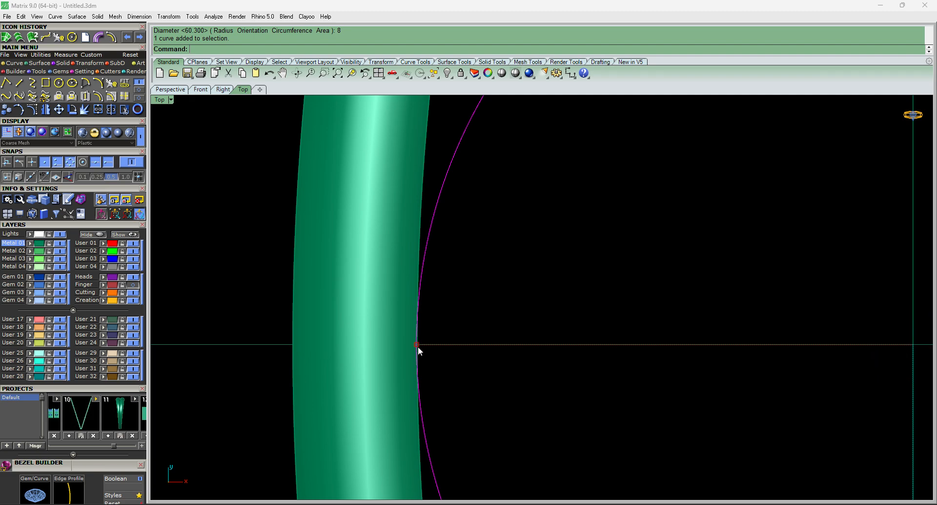
{"action": "scroll", "coordinate": [427, 283], "scroll_direction": "down", "scroll_amount": 12}
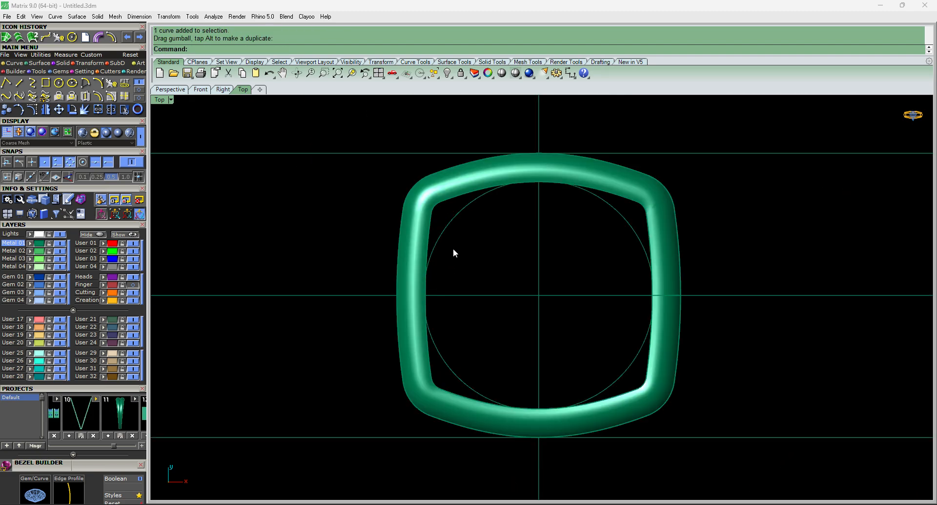
{"action": "scroll", "coordinate": [454, 234], "scroll_direction": "up", "scroll_amount": 2}
Offset the circle inward by a distance of 1.2.
{"action": "left_click", "coordinate": [458, 216]}
{"action": "scroll", "coordinate": [627, 303], "scroll_direction": "down", "scroll_amount": 7}
{"action": "scroll", "coordinate": [644, 299], "scroll_direction": "up", "scroll_amount": 10}
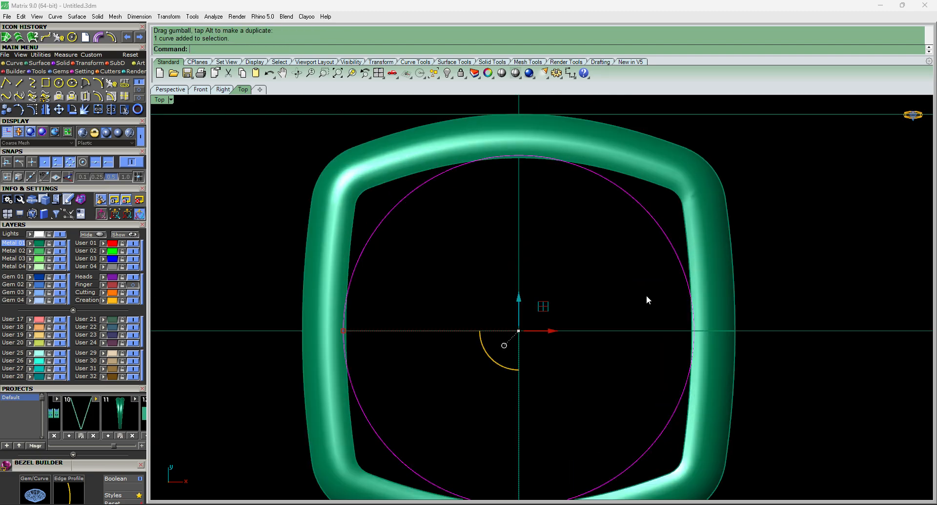
{"action": "type", "text": "of"}
{"action": "key", "text": "Return"}
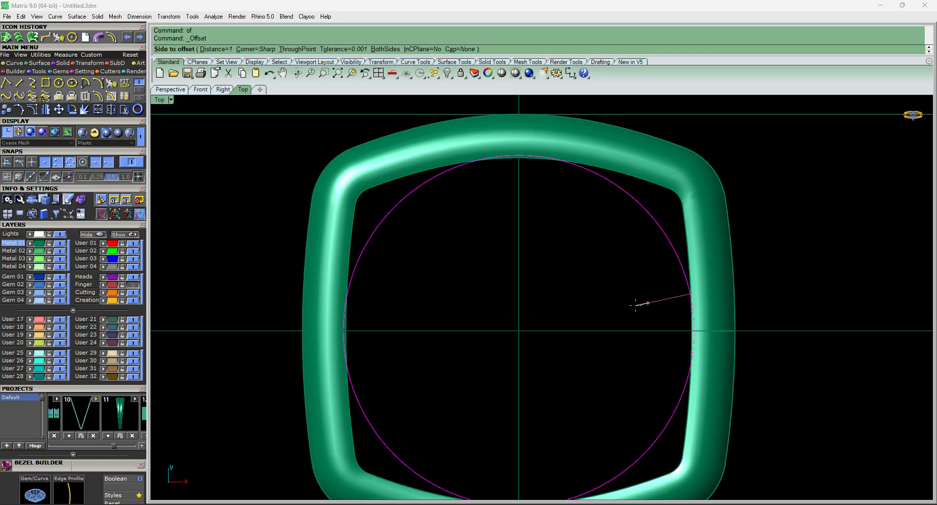
{"action": "key", "text": "Return"}
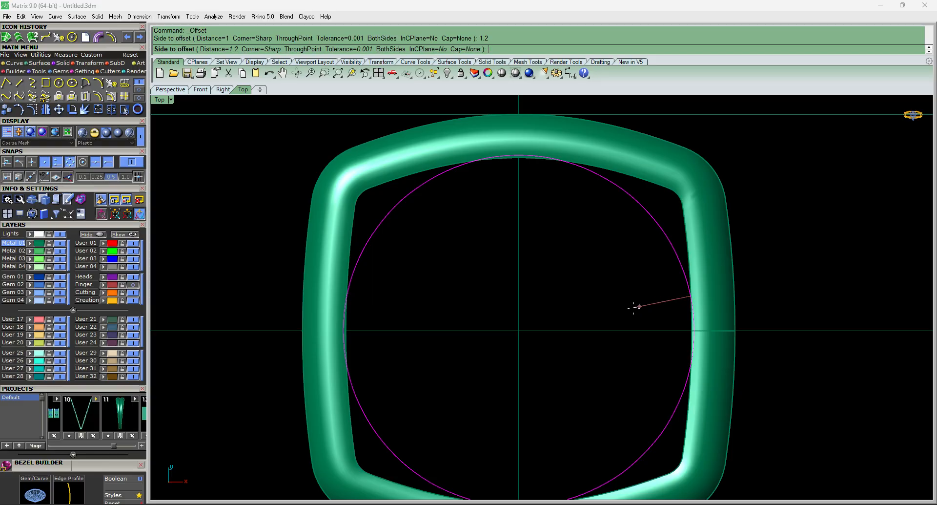
{"action": "left_click", "coordinate": [630, 327]}
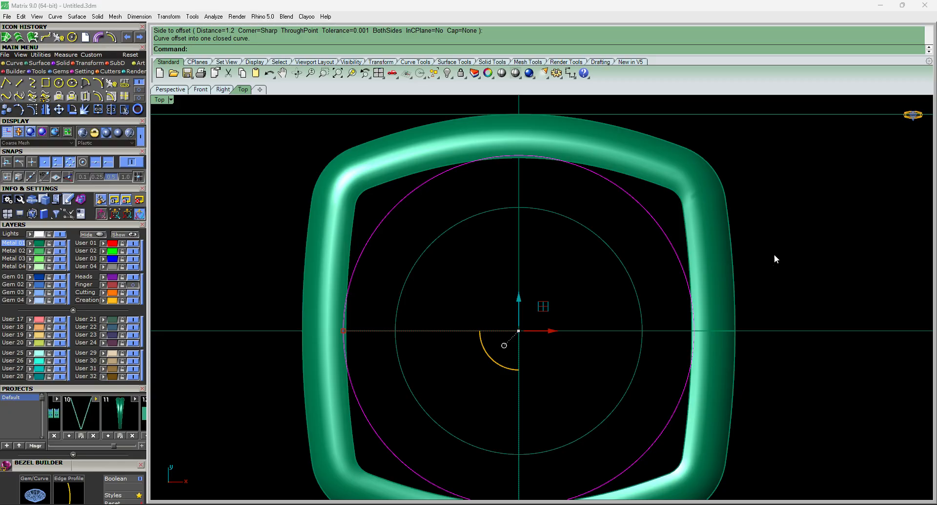
Select both concentric circles and examine their position relative to the frame in the Front and Top views.
{"action": "left_click", "coordinate": [638, 298]}
{"action": "left_click", "coordinate": [670, 248], "text": "shift"}
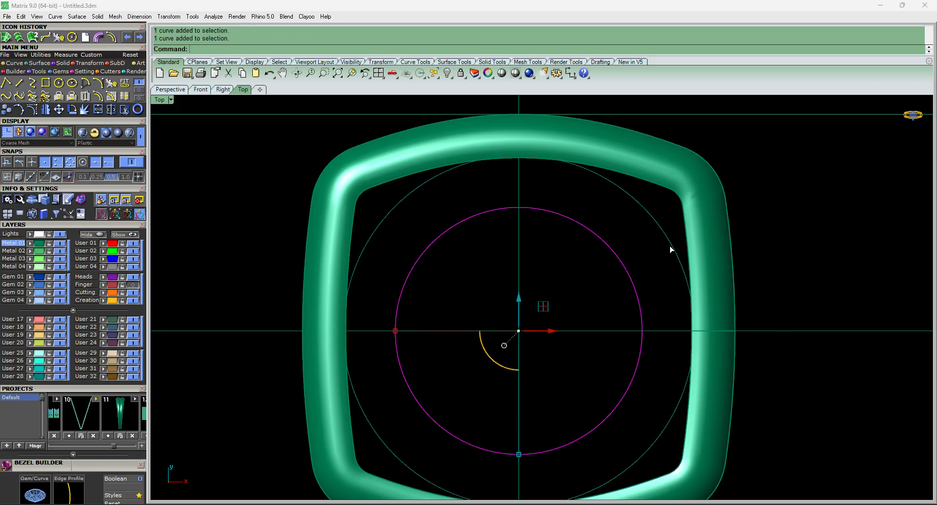
{"action": "scroll", "coordinate": [615, 263], "scroll_direction": "down", "scroll_amount": 8}
{"action": "key", "text": "ctrl+F2"}
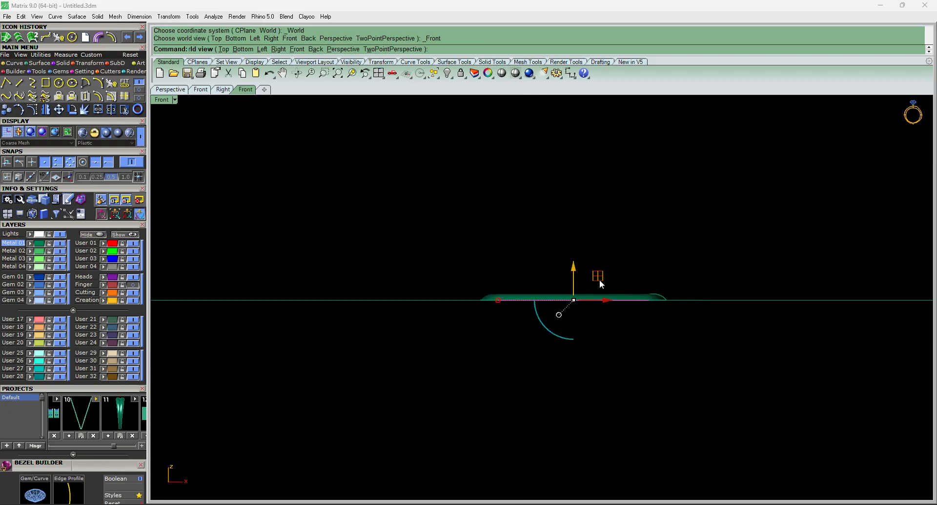
{"action": "scroll", "coordinate": [570, 274], "scroll_direction": "up", "scroll_amount": 4}
{"action": "left_click_drag", "start_coordinate": [569, 274], "coordinate": [579, 278]}
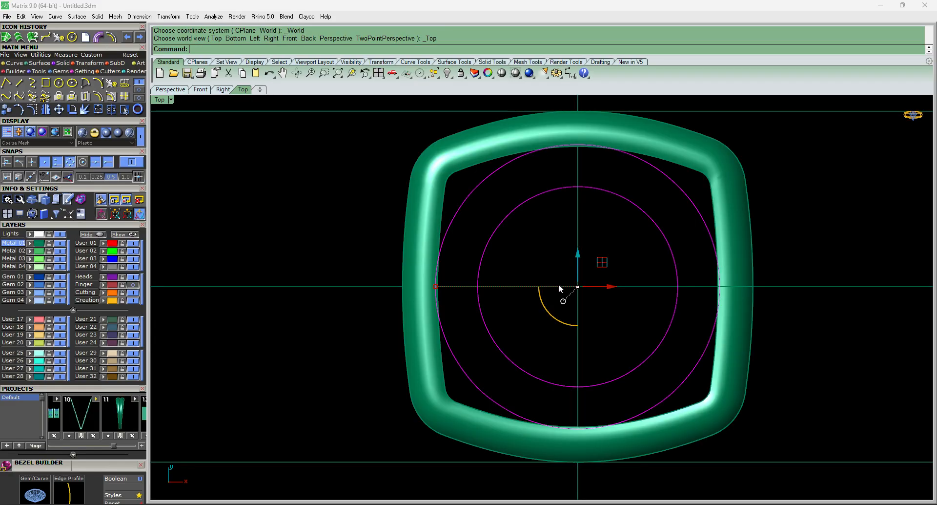
{"action": "key", "text": "ctrl+F1"}
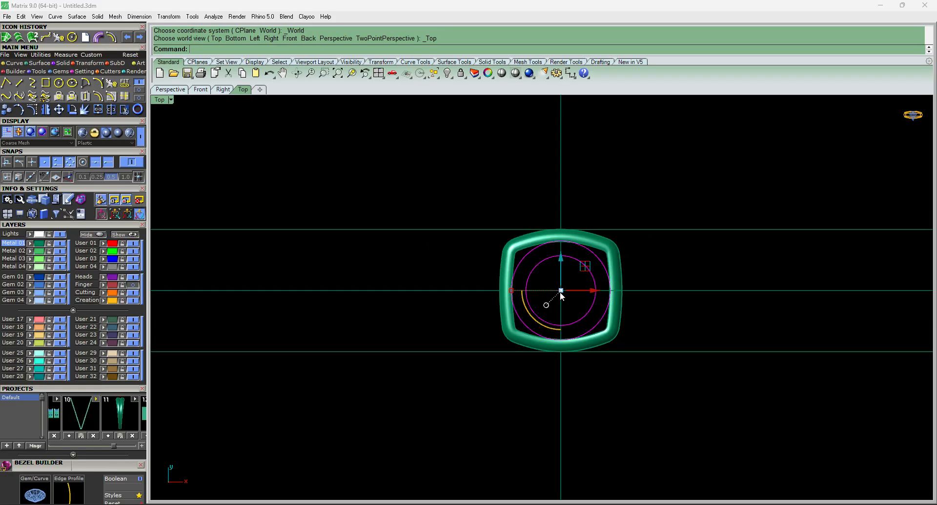
{"action": "key", "text": "ctrl+F2"}
{"action": "scroll", "coordinate": [567, 282], "scroll_direction": "up", "scroll_amount": 9}
{"action": "key", "text": "ctrl+F1"}
{"action": "scroll", "coordinate": [567, 288], "scroll_direction": "down", "scroll_amount": 7}
{"action": "scroll", "coordinate": [590, 272], "scroll_direction": "up", "scroll_amount": 4}
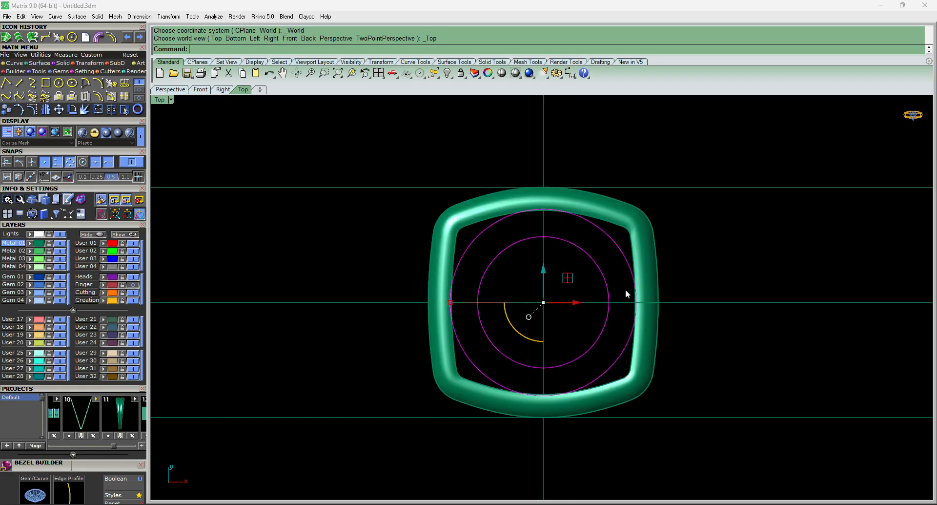
Create a Patch surface from the two concentric circles inside the frame.
{"action": "type", "text": "p"}
{"action": "key", "text": "Return"}
{"action": "key", "text": "Return"}
{"action": "scroll", "coordinate": [564, 266], "scroll_direction": "up", "scroll_amount": 4}
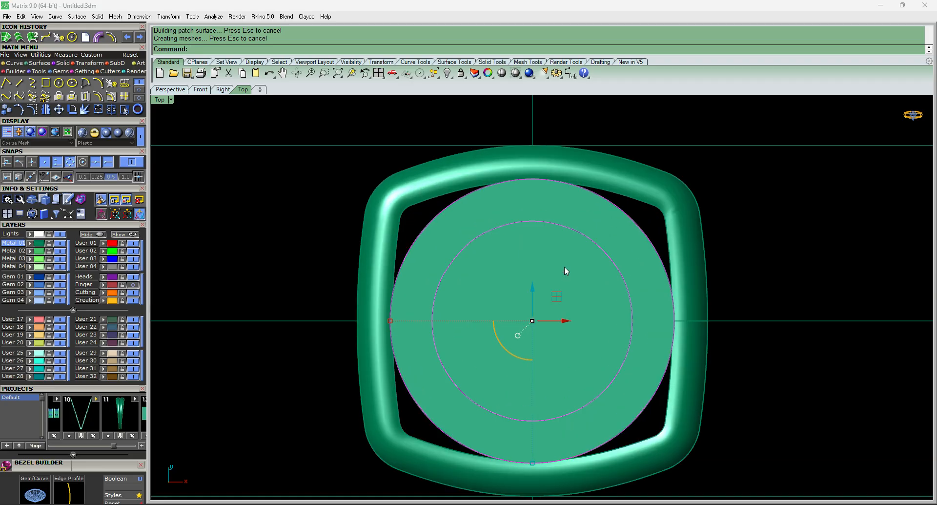
{"action": "scroll", "coordinate": [564, 266], "scroll_direction": "up", "scroll_amount": 4}
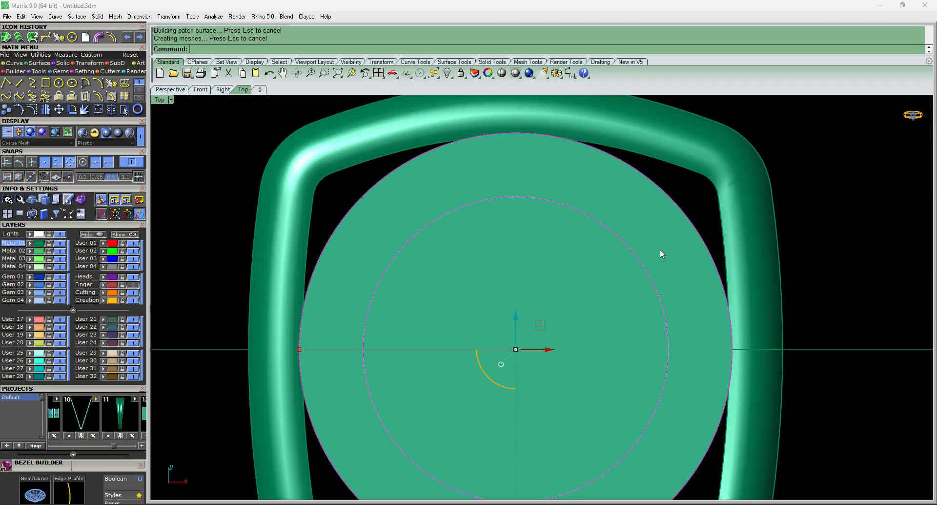
{"action": "scroll", "coordinate": [479, 360], "scroll_direction": "down", "scroll_amount": 4}
{"action": "scroll", "coordinate": [493, 419], "scroll_direction": "up", "scroll_amount": 3}
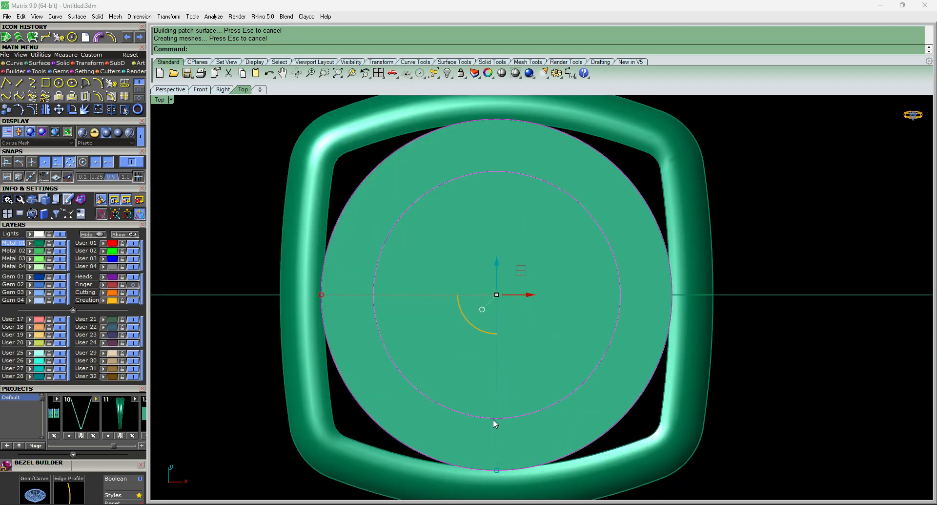
{"action": "scroll", "coordinate": [560, 367], "scroll_direction": "down", "scroll_amount": 4}
{"action": "scroll", "coordinate": [538, 414], "scroll_direction": "up", "scroll_amount": 4}
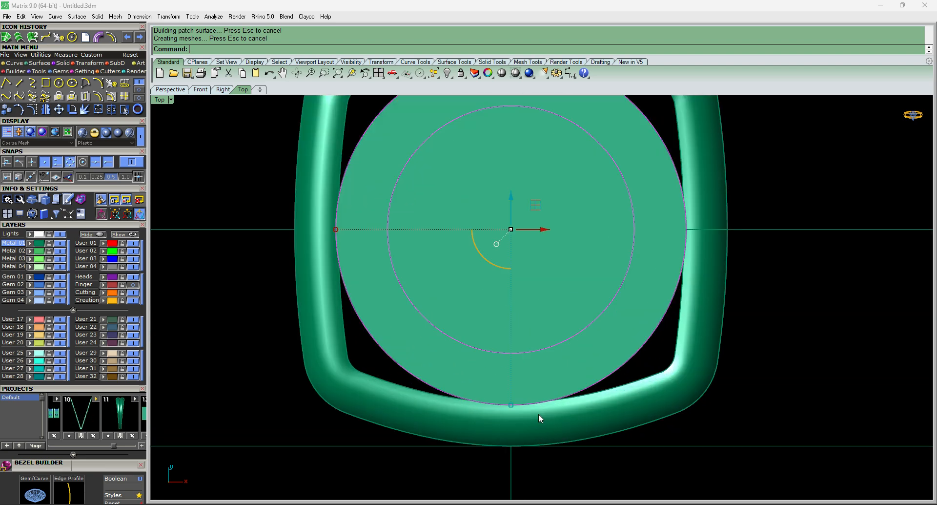
{"action": "scroll", "coordinate": [591, 401], "scroll_direction": "down", "scroll_amount": 1}
{"action": "scroll", "coordinate": [664, 296], "scroll_direction": "up", "scroll_amount": 2}
{"action": "left_click", "coordinate": [667, 256]}
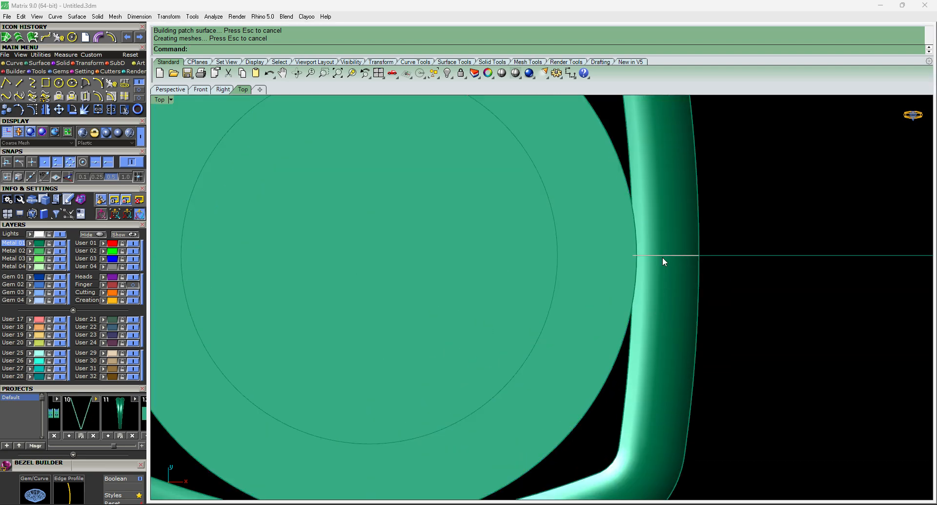
{"action": "right_click", "coordinate": [666, 259]}
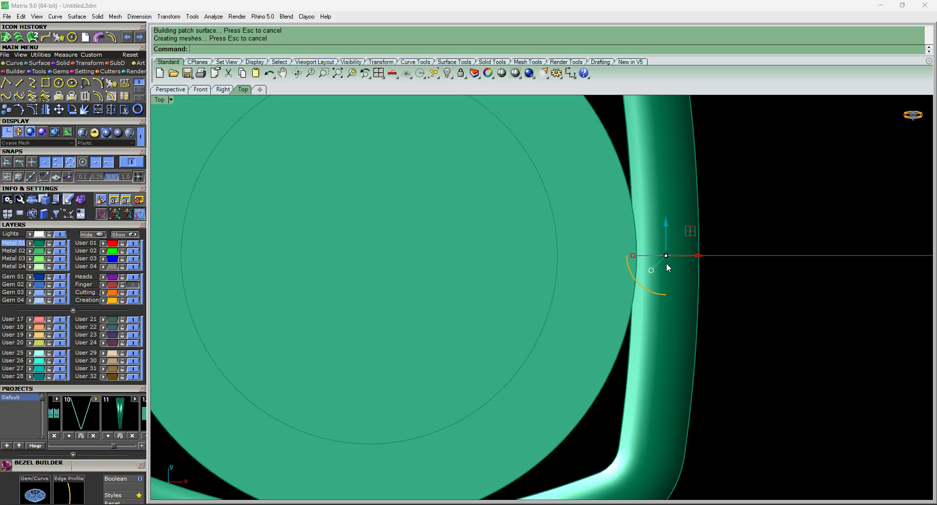
{"action": "key", "text": "Escape"}
{"action": "scroll", "coordinate": [542, 292], "scroll_direction": "down", "scroll_amount": 3}
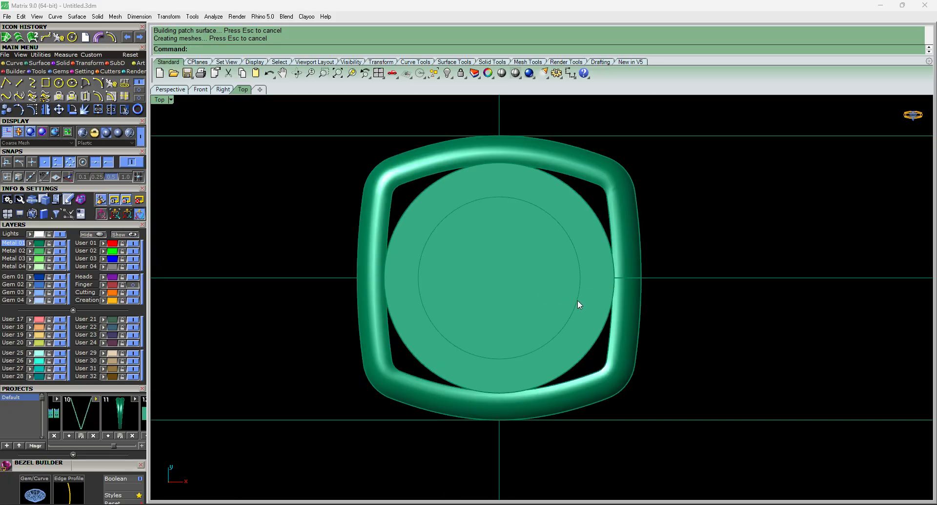
Trim away the patch surface's centre with the inner circle, leaving a flat ring.
{"action": "left_click", "coordinate": [578, 300]}
{"action": "right_click", "coordinate": [578, 299]}
{"action": "key", "text": "ctrl+t"}
{"action": "left_click", "coordinate": [520, 282]}
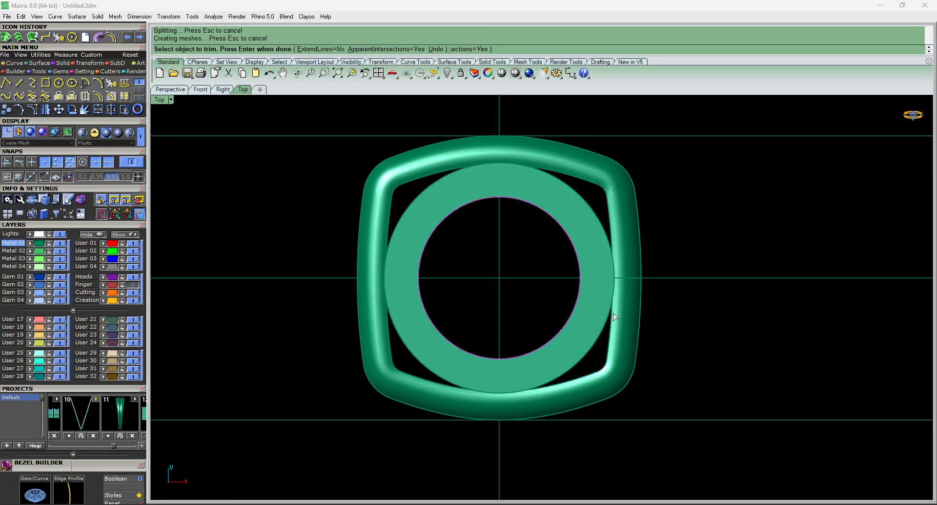
{"action": "right_click", "coordinate": [665, 329]}
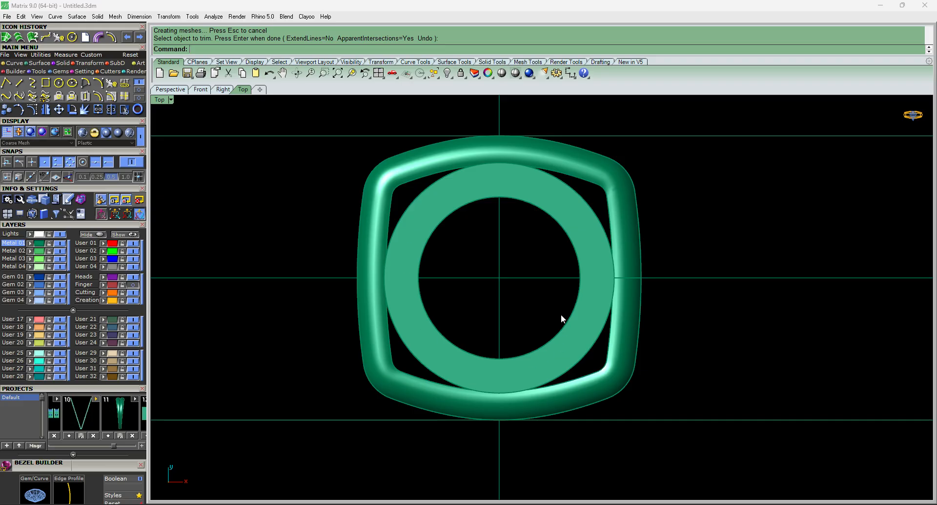
{"action": "scroll", "coordinate": [479, 262], "scroll_direction": "down", "scroll_amount": 5}
{"action": "key", "text": "ctrl+F1"}
{"action": "scroll", "coordinate": [493, 302], "scroll_direction": "up", "scroll_amount": 7}
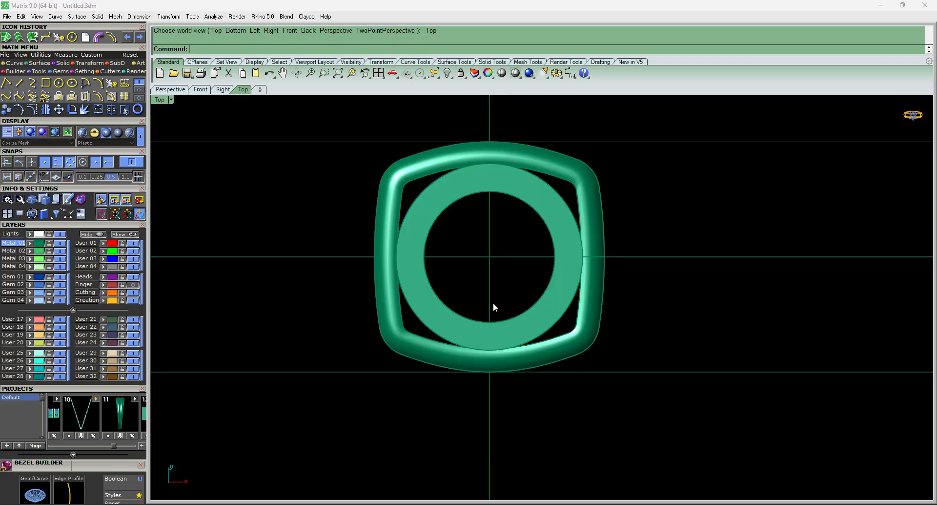
{"action": "scroll", "coordinate": [485, 223], "scroll_direction": "down", "scroll_amount": 4}
{"action": "scroll", "coordinate": [481, 197], "scroll_direction": "up", "scroll_amount": 4}
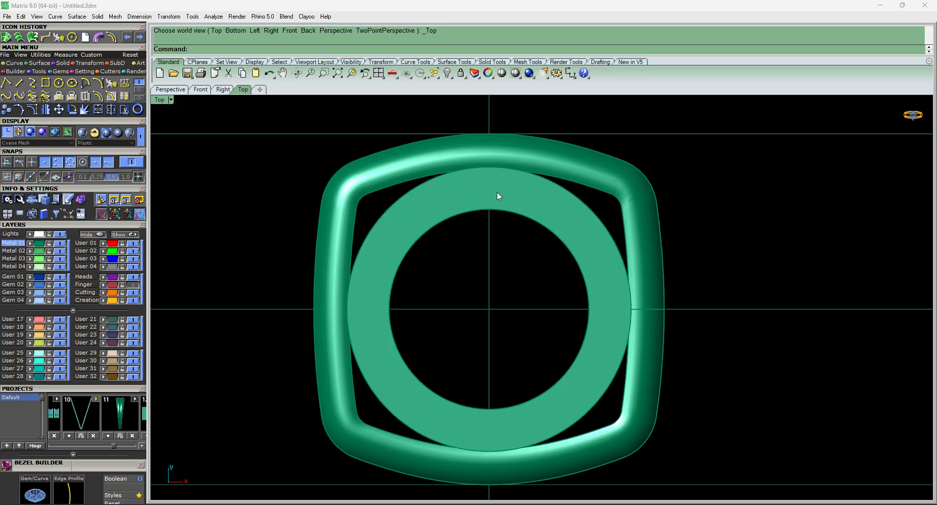
{"action": "scroll", "coordinate": [497, 195], "scroll_direction": "down", "scroll_amount": 4}
{"action": "scroll", "coordinate": [508, 219], "scroll_direction": "up", "scroll_amount": 2}
{"action": "left_click", "coordinate": [519, 209]}
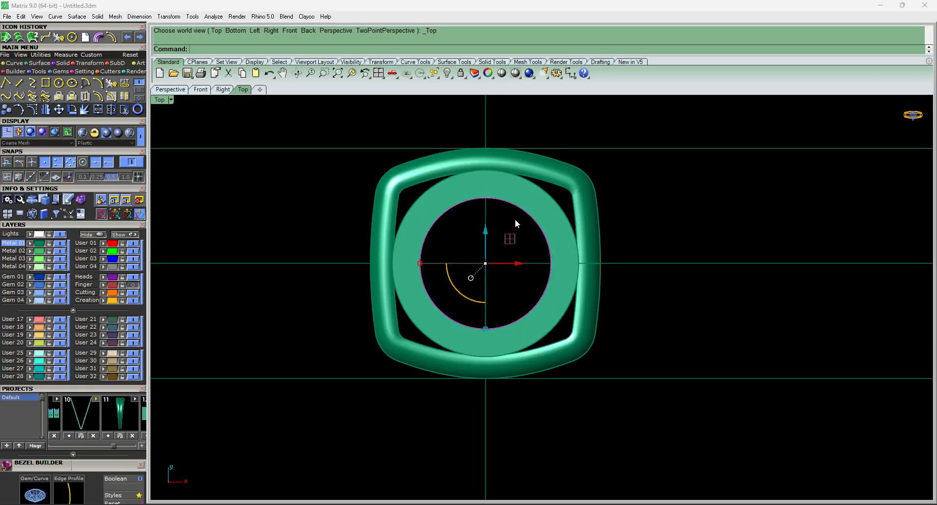
{"action": "scroll", "coordinate": [510, 244], "scroll_direction": "down", "scroll_amount": 4}
{"action": "scroll", "coordinate": [494, 251], "scroll_direction": "up", "scroll_amount": 4}
{"action": "type", "text": "o"}
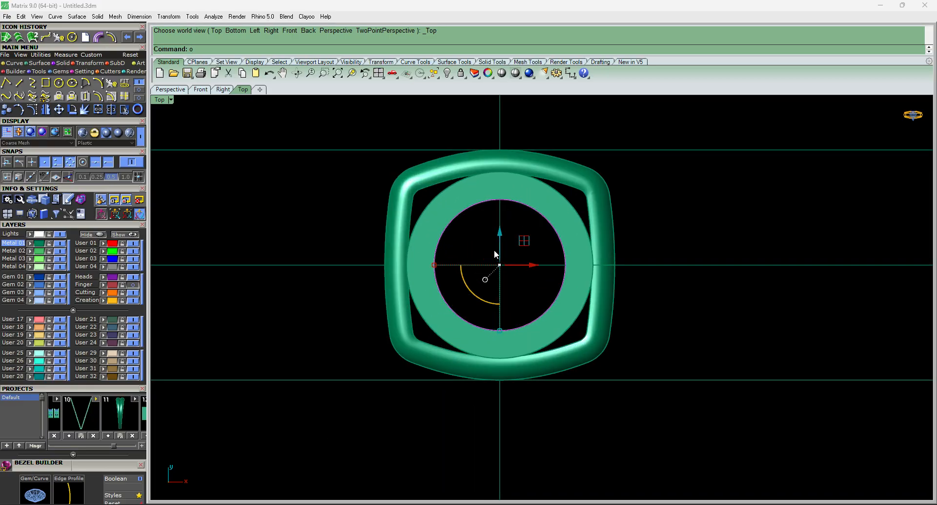
{"action": "type", "text": "f"}
{"action": "key", "text": "Return"}
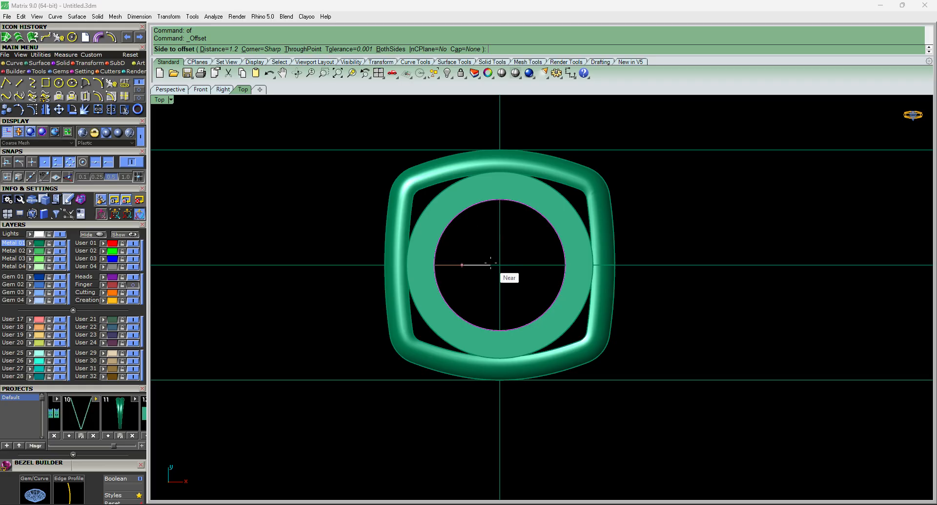
{"action": "key", "text": "Escape"}
{"action": "key", "text": "Escape"}
Fill the inner circle with a Patch surface and raise that disc and its circle above the flat ring in the Front view.
{"action": "left_click", "coordinate": [454, 224]}
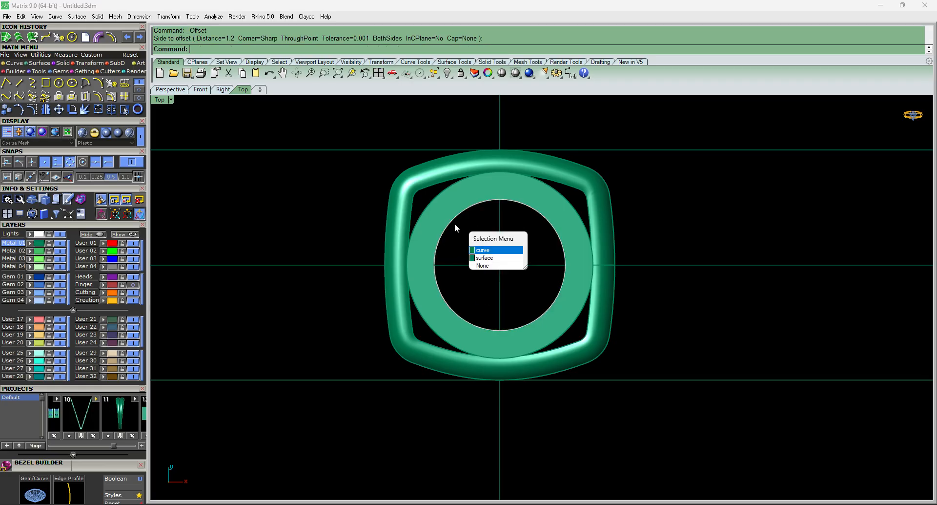
{"action": "right_click", "coordinate": [454, 224]}
{"action": "key", "text": "Return"}
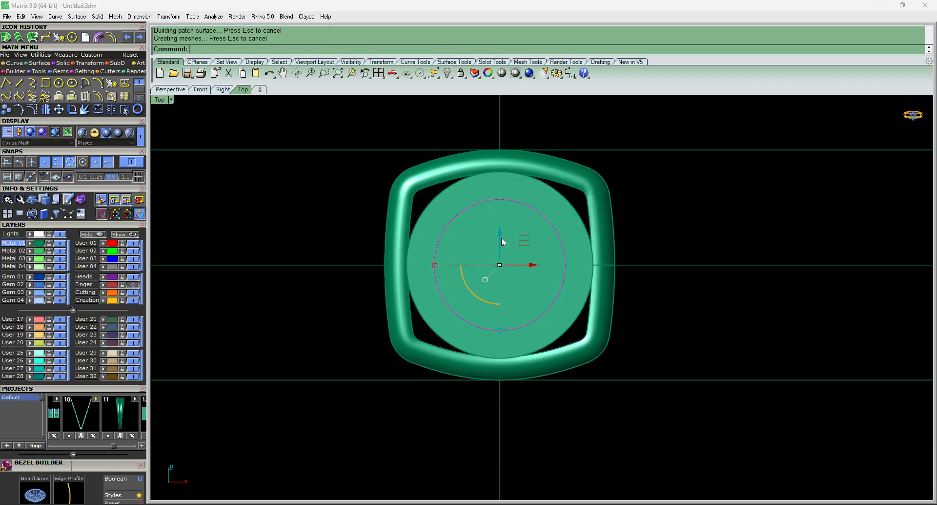
{"action": "key", "text": "ctrl+F2"}
{"action": "left_click", "coordinate": [500, 259]}
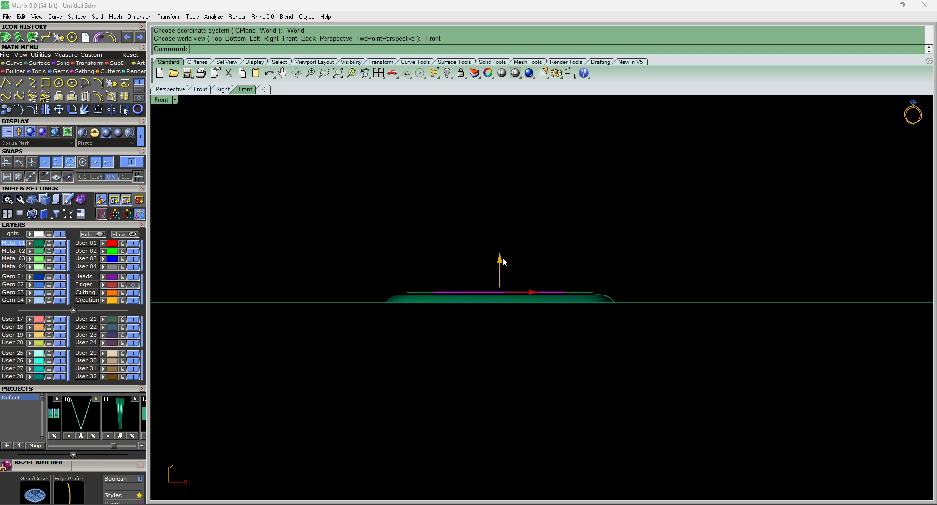
{"action": "key", "text": "Return"}
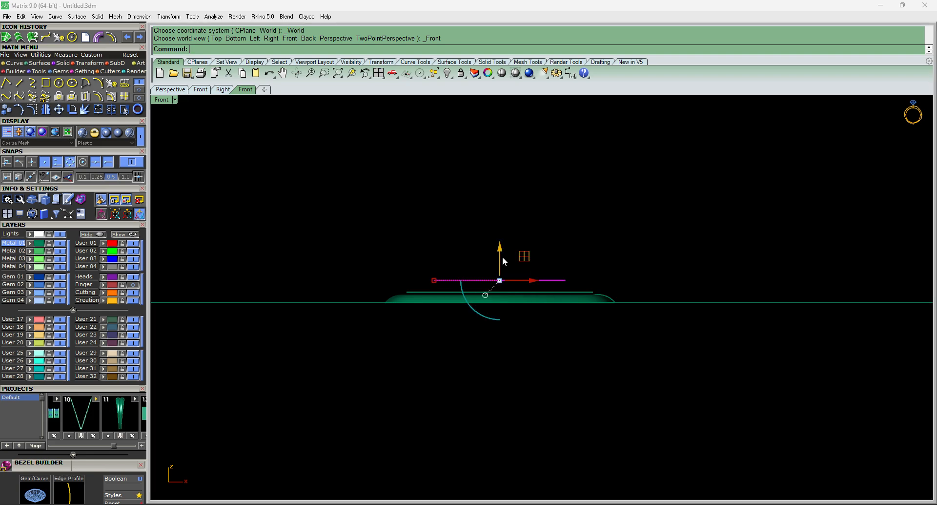
{"action": "left_click", "coordinate": [591, 245]}
Move the flat outer ring up by 0.2 in the Front view.
{"action": "right_click_drag", "start_coordinate": [590, 246], "coordinate": [578, 289], "text": "ctrl+shift"}
{"action": "scroll", "coordinate": [578, 289], "scroll_direction": "up", "scroll_amount": 6}
{"action": "left_click", "coordinate": [578, 288]}
{"action": "key", "text": "ctrl+F2"}
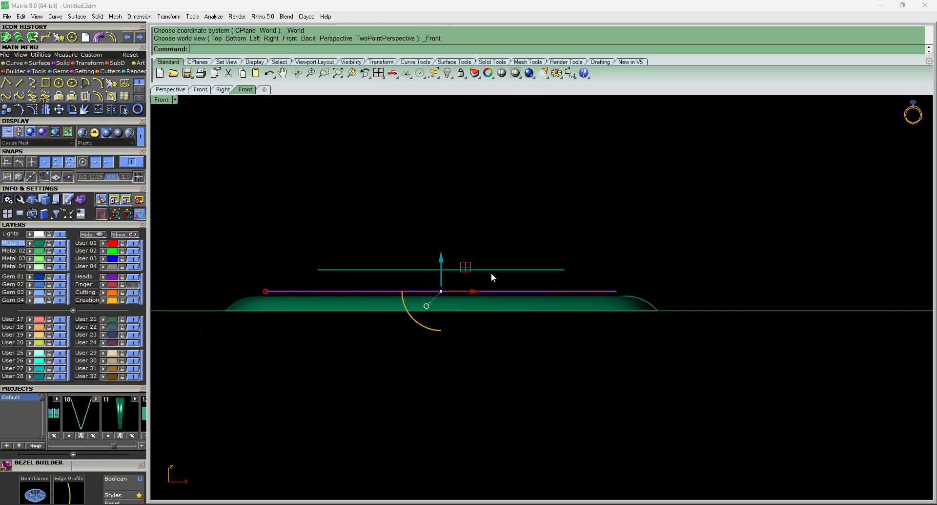
{"action": "left_click", "coordinate": [441, 258]}
{"action": "type", "text": ".2"}
{"action": "key", "text": "Return"}
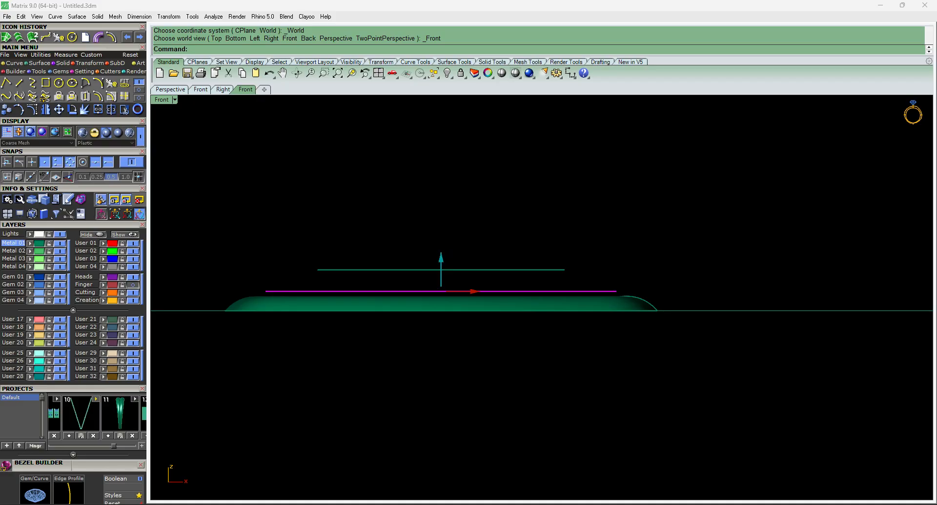
{"action": "left_click", "coordinate": [649, 240]}
Examine the stacked ring and disc against the frame from an angle and in the standard views.
{"action": "right_click_drag", "start_coordinate": [602, 220], "coordinate": [596, 298], "text": "ctrl+shift"}
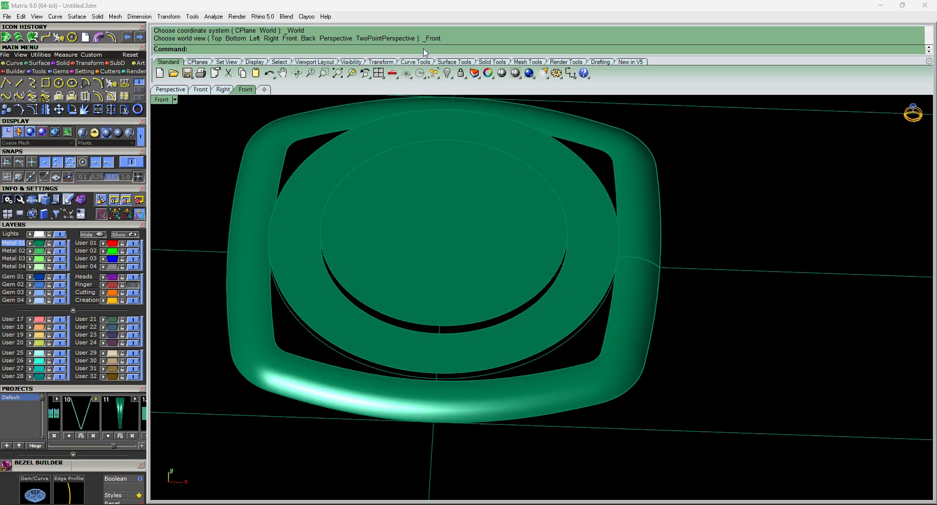
{"action": "key", "text": "ctrl+F1"}
{"action": "scroll", "coordinate": [514, 332], "scroll_direction": "up", "scroll_amount": 10}
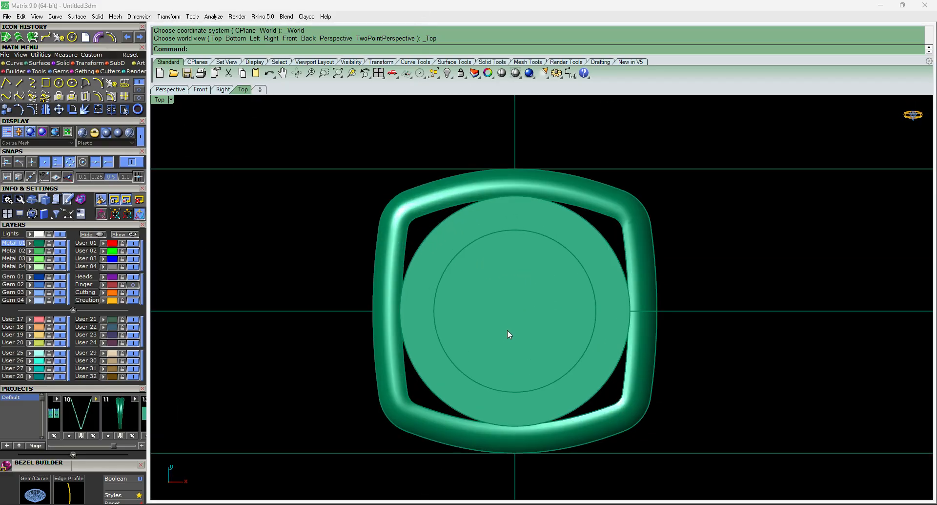
{"action": "right_click_drag", "start_coordinate": [508, 330], "coordinate": [540, 256], "text": "ctrl+shift"}
{"action": "left_click", "coordinate": [526, 323]}
{"action": "key", "text": "ctrl+F1"}
{"action": "scroll", "coordinate": [526, 317], "scroll_direction": "down", "scroll_amount": 8}
{"action": "left_click", "coordinate": [631, 287]}
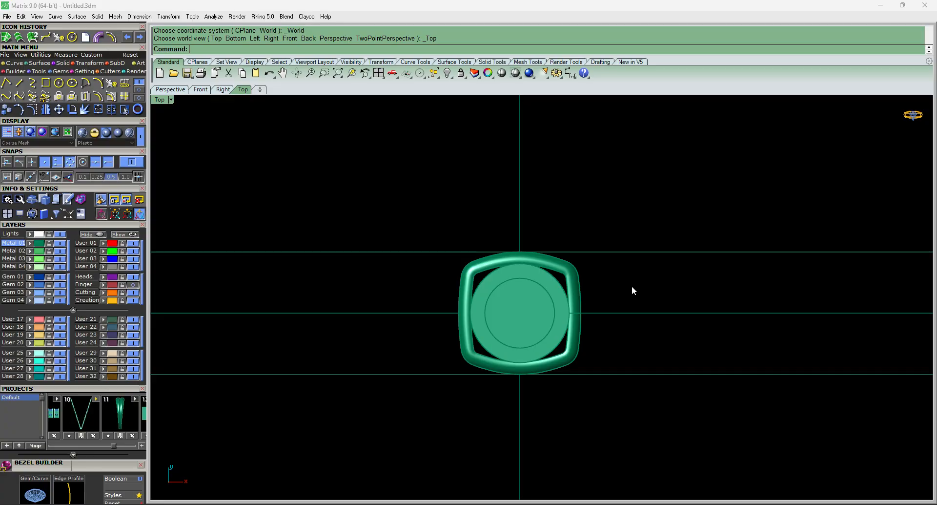
{"action": "key", "text": "ctrl+F2"}
{"action": "key", "text": "ctrl+F3"}
{"action": "key", "text": "ctrl+F1"}
{"action": "scroll", "coordinate": [508, 306], "scroll_direction": "down", "scroll_amount": 8}
{"action": "scroll", "coordinate": [508, 305], "scroll_direction": "up", "scroll_amount": 8}
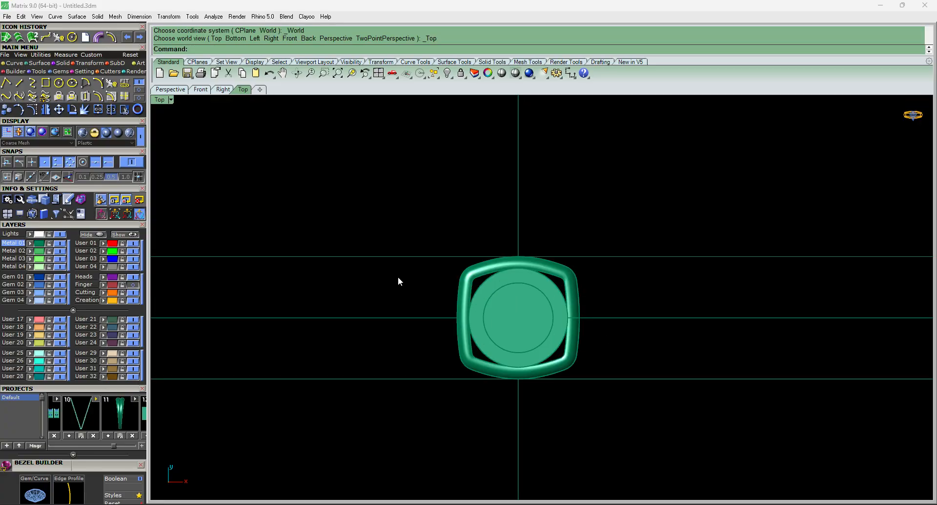
Open the Gem Loader.
{"action": "left_click", "coordinate": [59, 71]}
{"action": "left_click", "coordinate": [6, 83]}
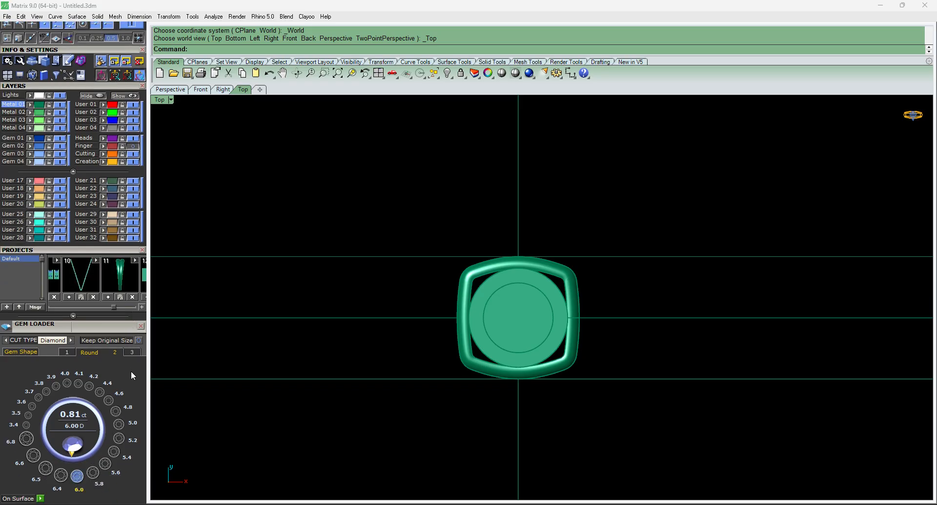
Load a 4.0 mm round diamond at the motif's centre and delete it.
{"action": "left_click", "coordinate": [67, 383]}
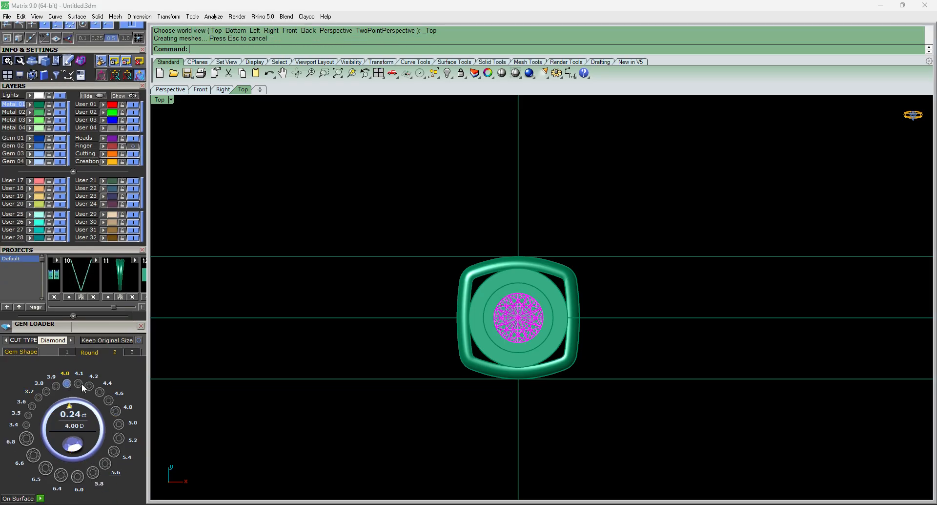
{"action": "right_click_drag", "start_coordinate": [542, 300], "coordinate": [517, 291]}
{"action": "scroll", "coordinate": [516, 305], "scroll_direction": "up", "scroll_amount": 6}
{"action": "left_click", "coordinate": [485, 332]}
{"action": "key", "text": "Delete"}
{"action": "key", "text": "ctrl+F1"}
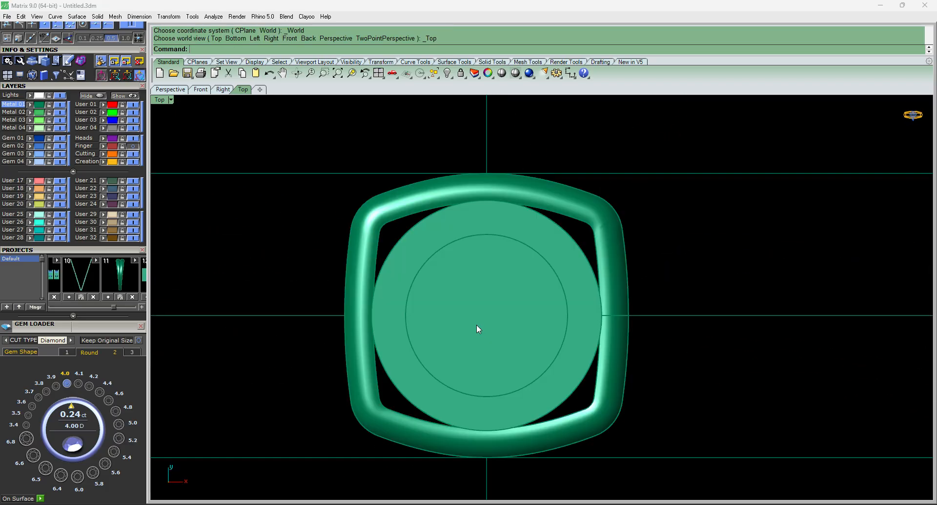
Load a 2.2 mm round diamond at the motif's centre.
{"action": "scroll", "coordinate": [505, 317], "scroll_direction": "down", "scroll_amount": 4}
{"action": "scroll", "coordinate": [505, 293], "scroll_direction": "up", "scroll_amount": 2}
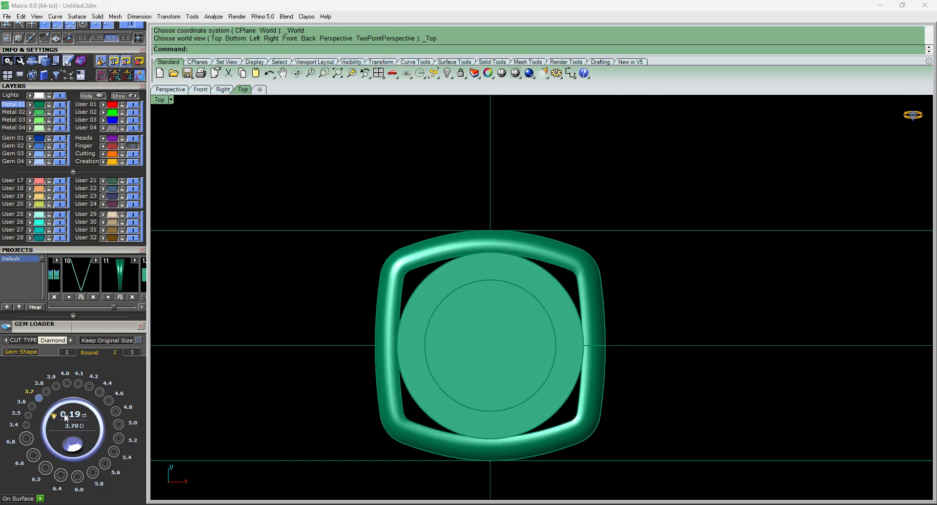
{"action": "left_click", "coordinate": [67, 383]}
{"action": "left_click", "coordinate": [72, 353]}
{"action": "left_click", "coordinate": [32, 405]}
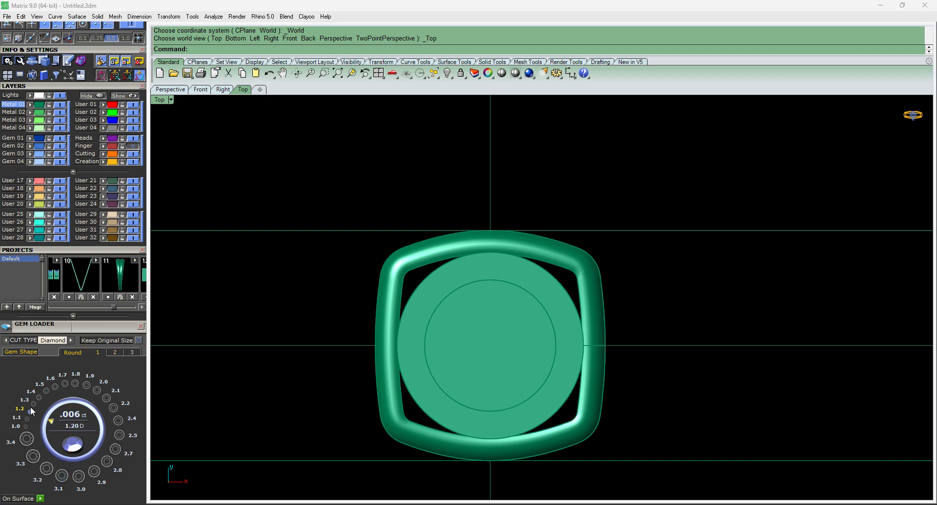
{"action": "left_click", "coordinate": [113, 407]}
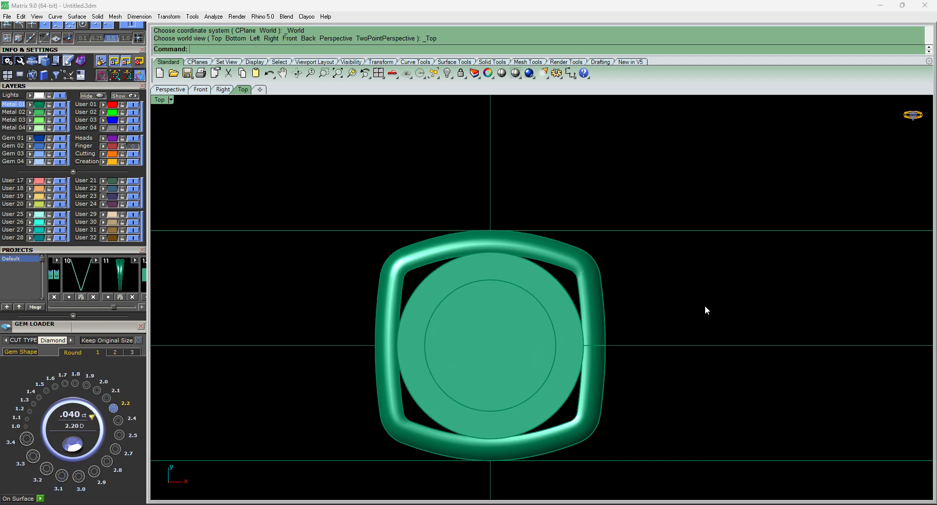
Select the diamond and raise it in the Front view so it sits above the central disc.
{"action": "left_click_drag", "start_coordinate": [459, 202], "coordinate": [564, 390]}
{"action": "key", "text": "ctrl+F2"}
{"action": "scroll", "coordinate": [494, 278], "scroll_direction": "up", "scroll_amount": 2}
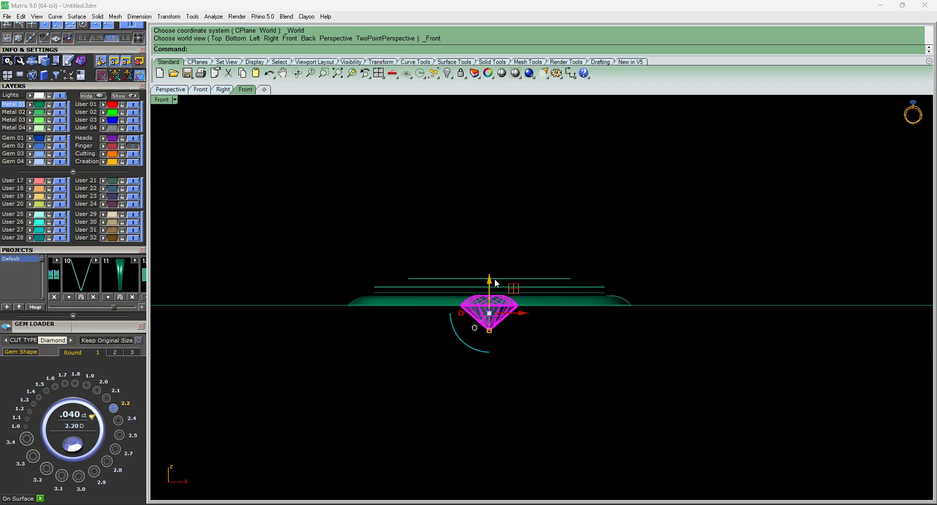
{"action": "left_click_drag", "start_coordinate": [490, 277], "coordinate": [488, 236]}
Start a bezel around the selected 2.2 mm diamond with Bezel Builder.
{"action": "key", "text": "ctrl+F1"}
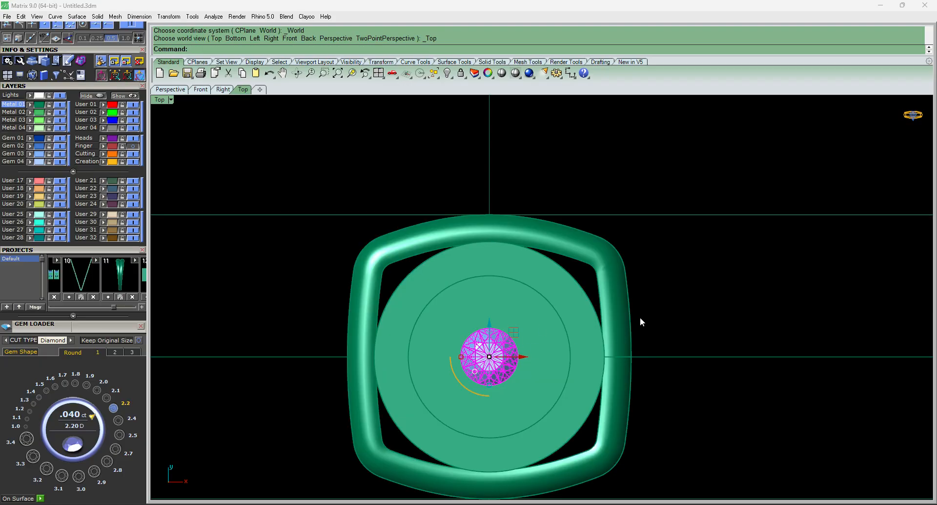
{"action": "key", "text": "F6"}
{"action": "left_click", "coordinate": [669, 329]}
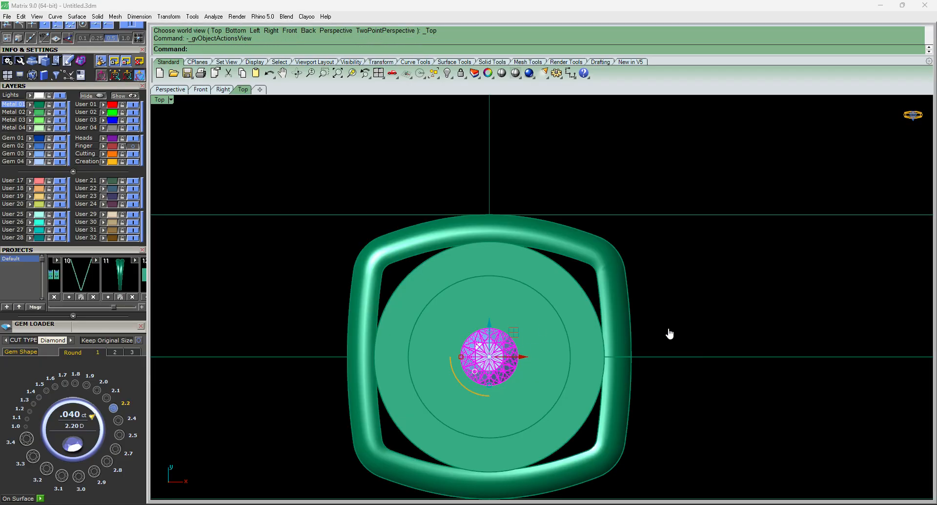
{"action": "right_click_drag", "start_coordinate": [640, 384], "coordinate": [668, 269], "text": "ctrl+shift"}
{"action": "key", "text": "ctrl+F2"}
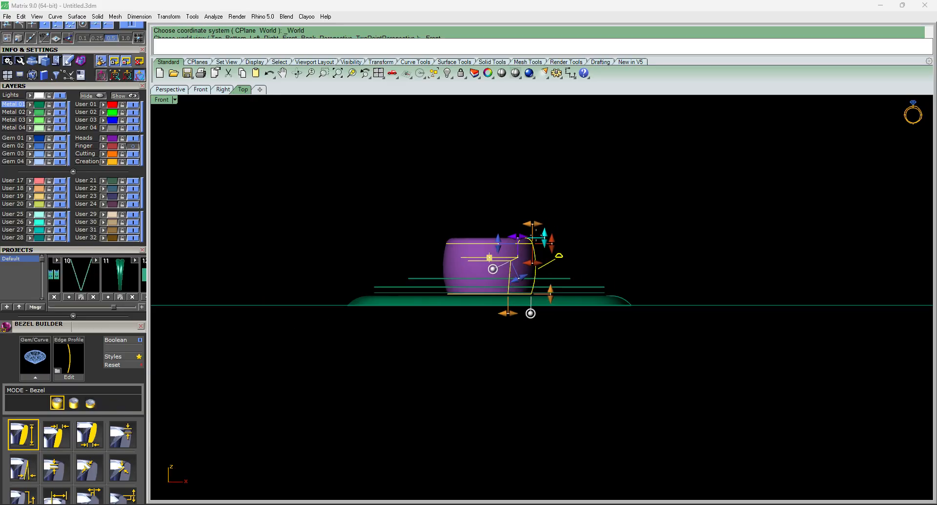
Adjust the bezel to about 0.45 mm top thickness and 0.13 mm dome height, and shorten it by raising its base.
{"action": "scroll", "coordinate": [581, 240], "scroll_direction": "up", "scroll_amount": 8}
{"action": "right_click_drag", "start_coordinate": [583, 219], "coordinate": [575, 277], "text": "ctrl+shift"}
{"action": "scroll", "coordinate": [565, 306], "scroll_direction": "up", "scroll_amount": 10}
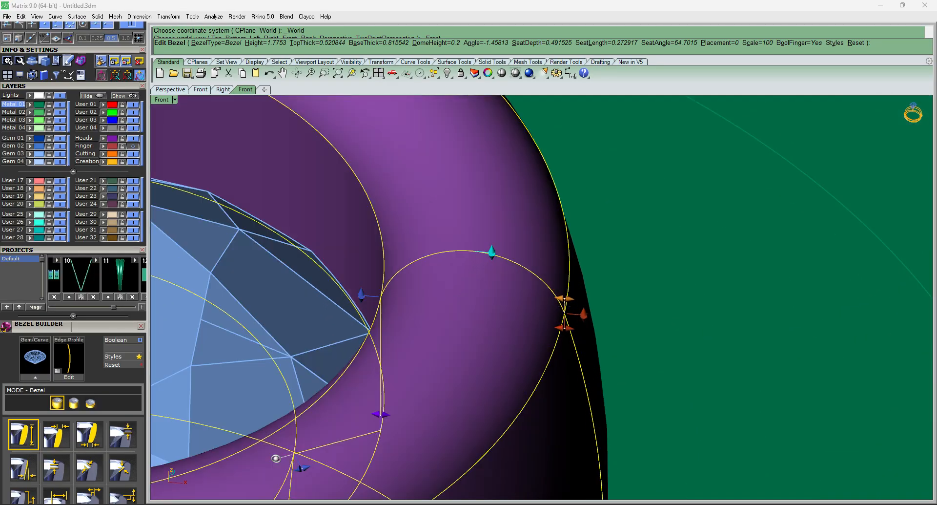
{"action": "mouse_move", "coordinate": [565, 299]}
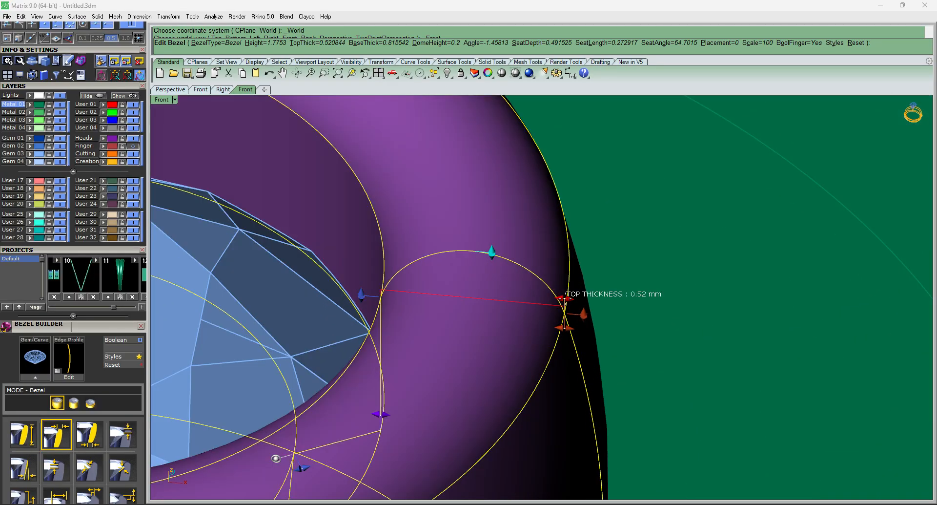
{"action": "left_click_drag", "start_coordinate": [564, 296], "coordinate": [540, 294]}
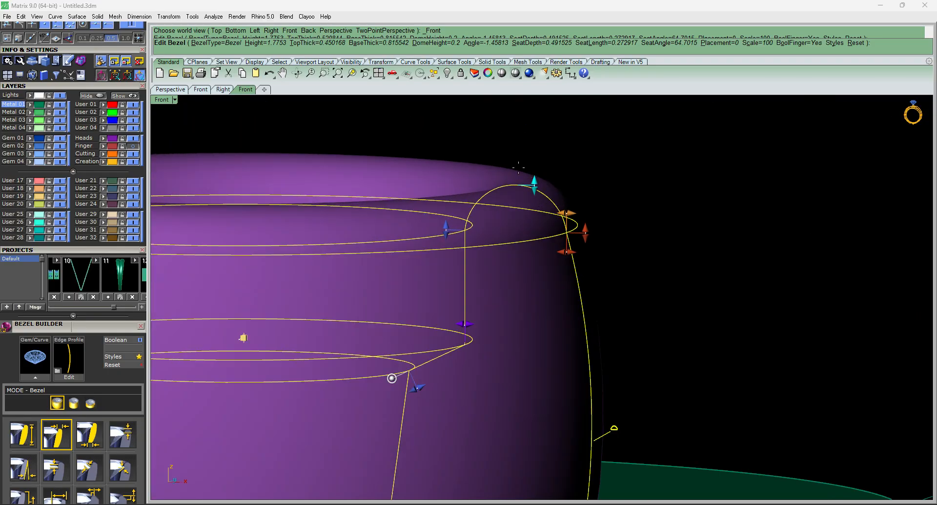
{"action": "left_click_drag", "start_coordinate": [534, 184], "coordinate": [525, 245]}
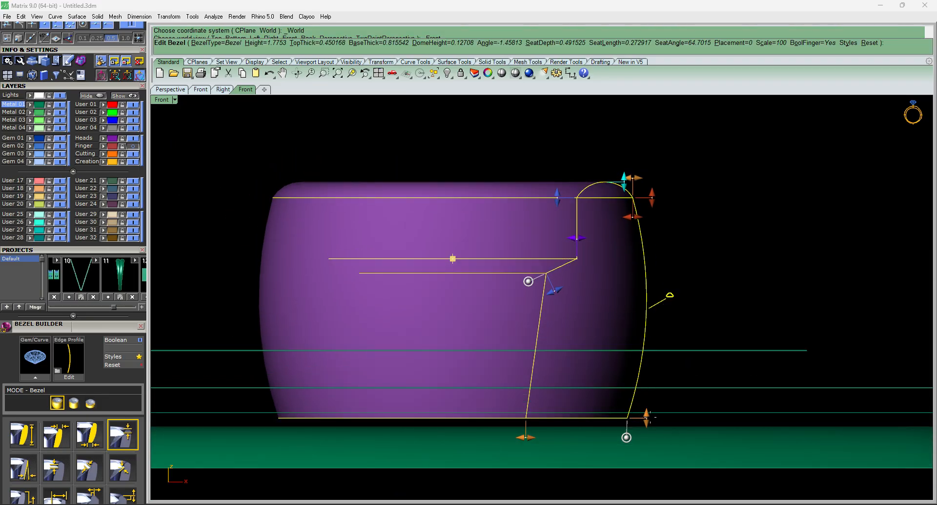
{"action": "left_click_drag", "start_coordinate": [647, 414], "coordinate": [647, 381]}
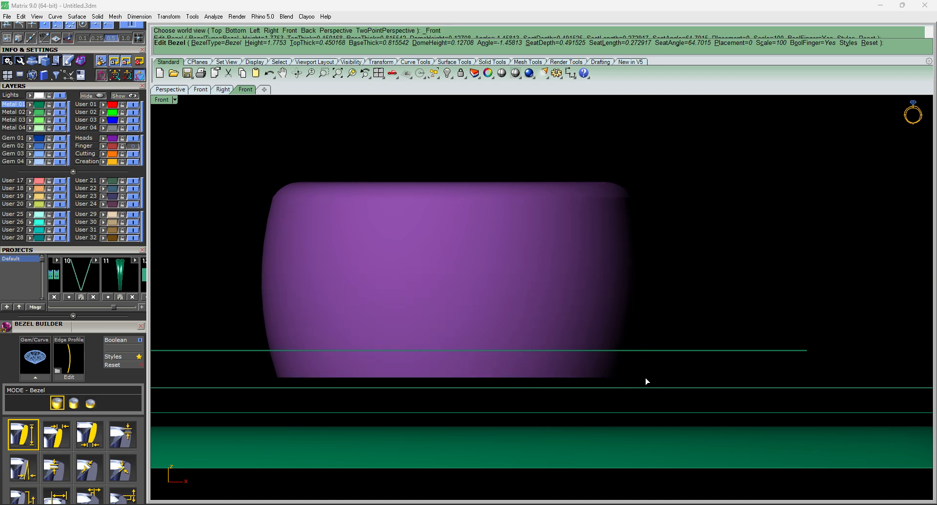
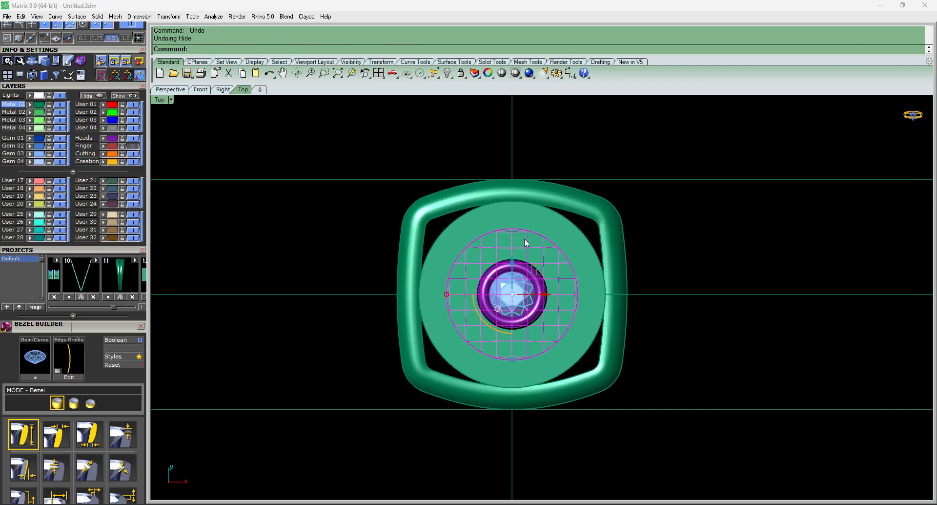
Hide everything except the smaller circular plate.
{"action": "key", "text": "ctrl+a"}
{"action": "type", "text": "H"}
{"action": "key", "text": "Return"}
{"action": "type", "text": "Q"}
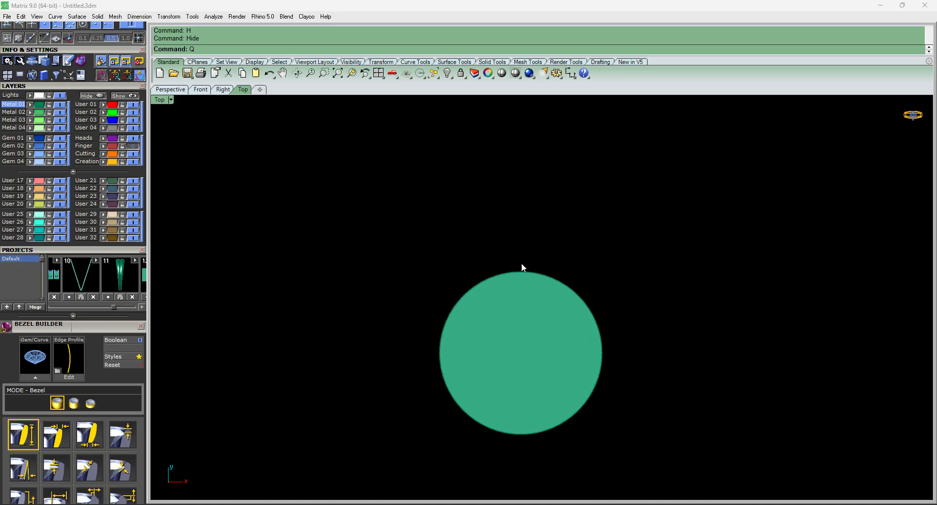
{"action": "type", "text": "m"}
{"action": "key", "text": "Return"}
{"action": "key", "text": "Escape"}
Draw a vertical line from the origin to just beyond the circular plate's edge in the Top view.
{"action": "type", "text": "li"}
{"action": "key", "text": "Return"}
{"action": "type", "text": "0"}
{"action": "key", "text": "Return"}
{"action": "left_click", "coordinate": [522, 261]}
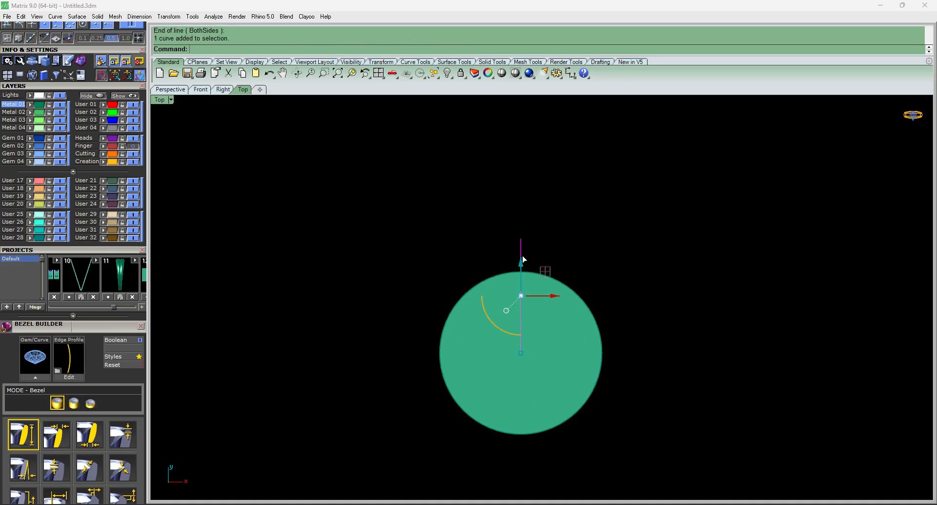
Project the line onto the circular plate and delete the original line.
{"action": "scroll", "coordinate": [64, 87], "scroll_direction": "up", "scroll_amount": 5}
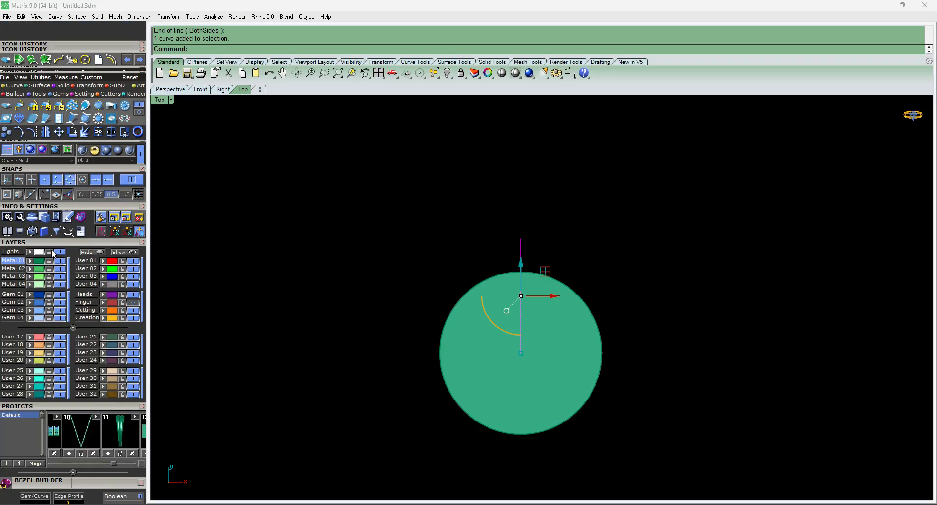
{"action": "left_click", "coordinate": [80, 125]}
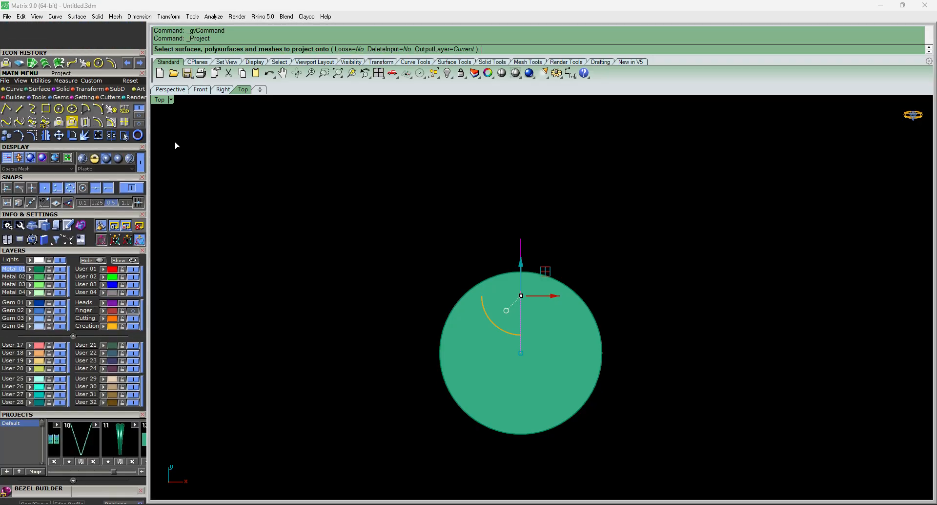
{"action": "scroll", "coordinate": [520, 288], "scroll_direction": "up", "scroll_amount": 5}
{"action": "scroll", "coordinate": [520, 237], "scroll_direction": "down", "scroll_amount": 3}
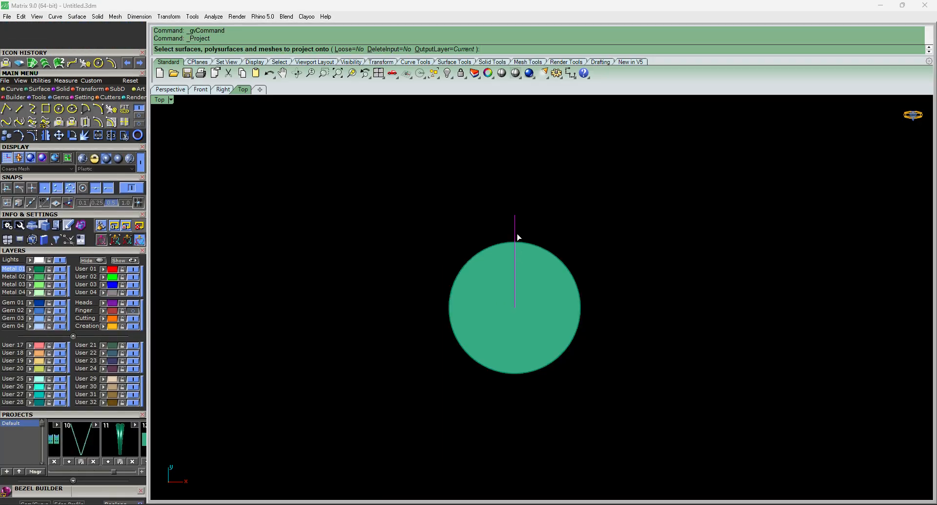
{"action": "scroll", "coordinate": [517, 236], "scroll_direction": "up", "scroll_amount": 2}
{"action": "left_click", "coordinate": [552, 285]}
{"action": "key", "text": "Return"}
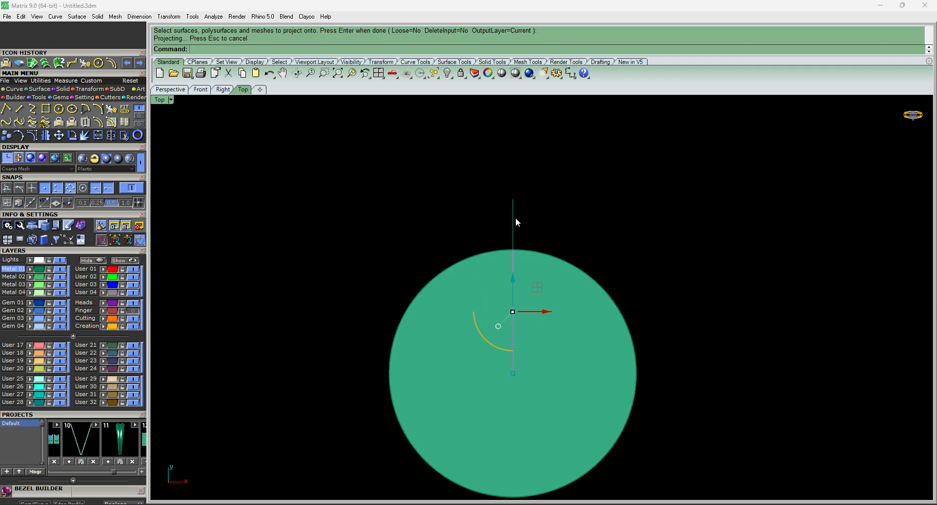
{"action": "left_click", "coordinate": [514, 219]}
{"action": "key", "text": "Delete"}
Stretch the projected line with Scale 1-D from its end at the plate's centre so it extends past the plate's edge.
{"action": "left_click", "coordinate": [513, 293]}
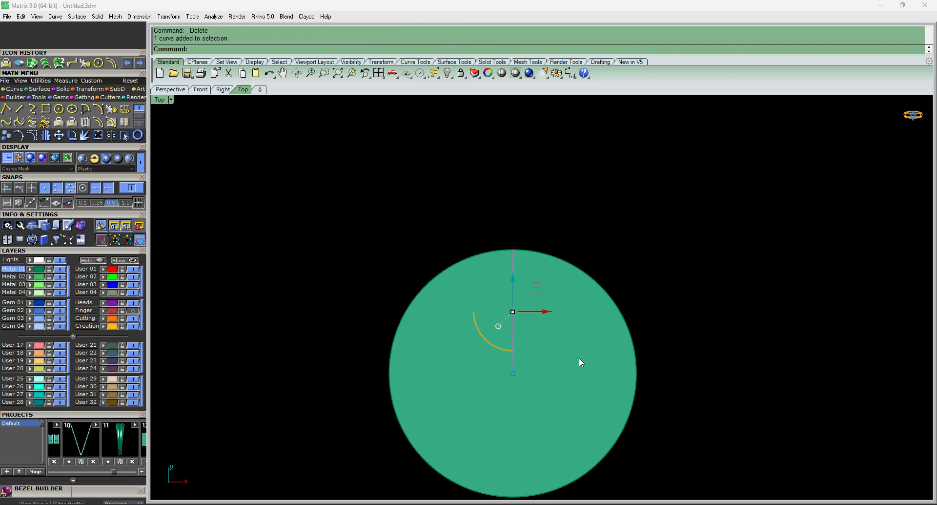
{"action": "left_click", "coordinate": [94, 90]}
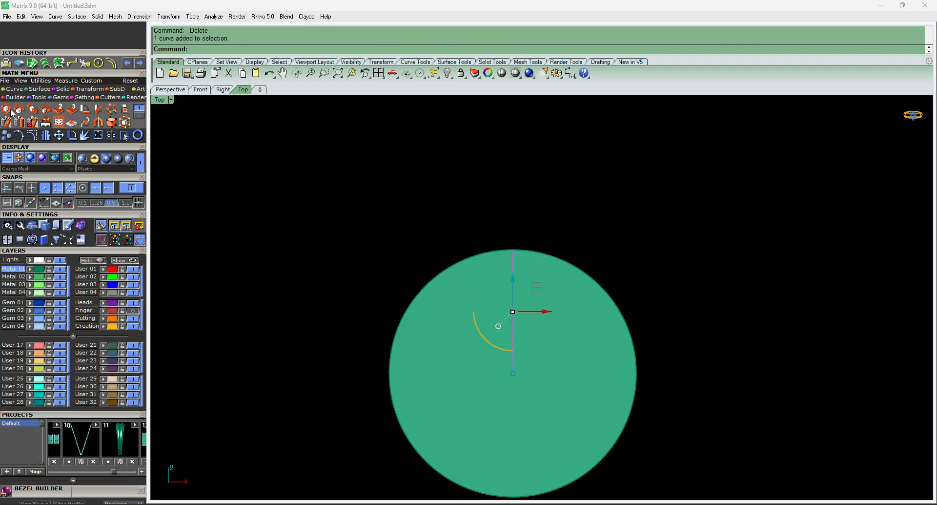
{"action": "left_click", "coordinate": [31, 110]}
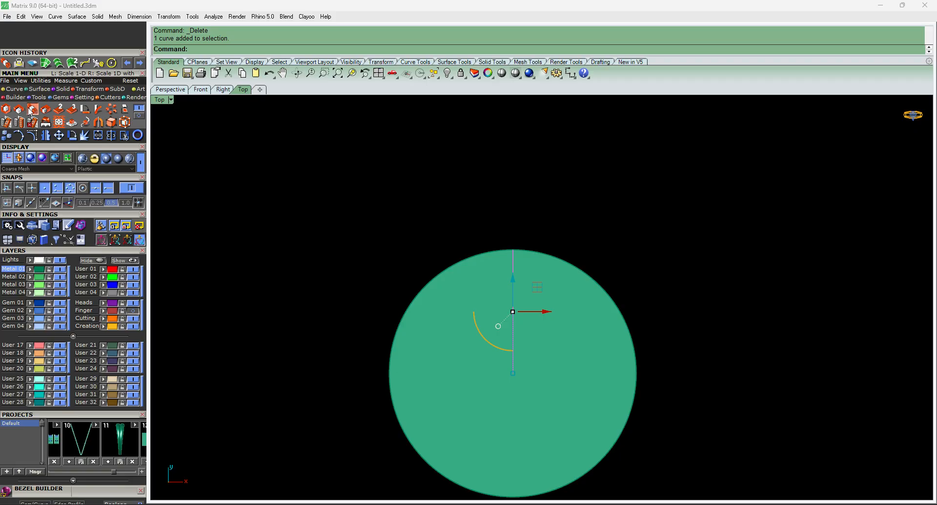
{"action": "left_click", "coordinate": [512, 373]}
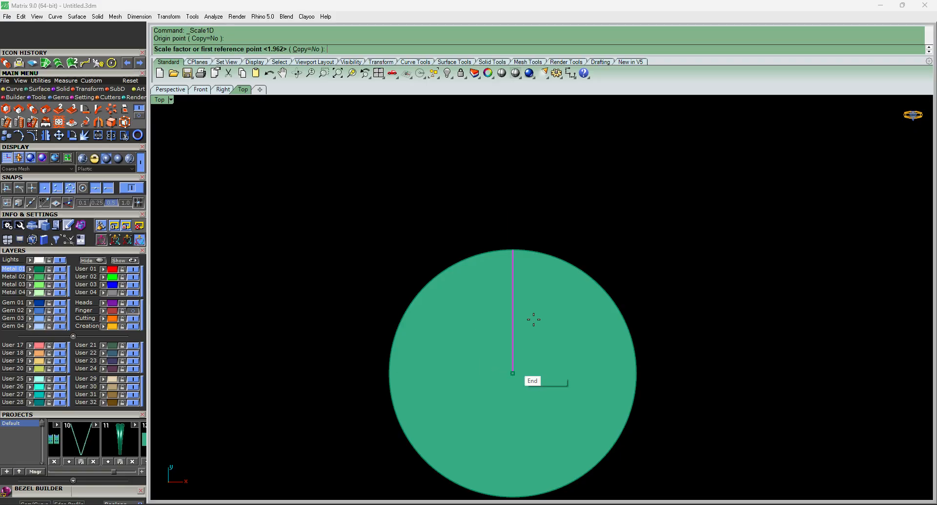
{"action": "left_click", "coordinate": [527, 209]}
{"action": "left_click", "coordinate": [530, 172]}
{"action": "left_click", "coordinate": [572, 206]}
Create a 0.6 mm diameter pipe with round caps along the line and shift the line slightly outward along Y.
{"action": "left_click", "coordinate": [514, 229]}
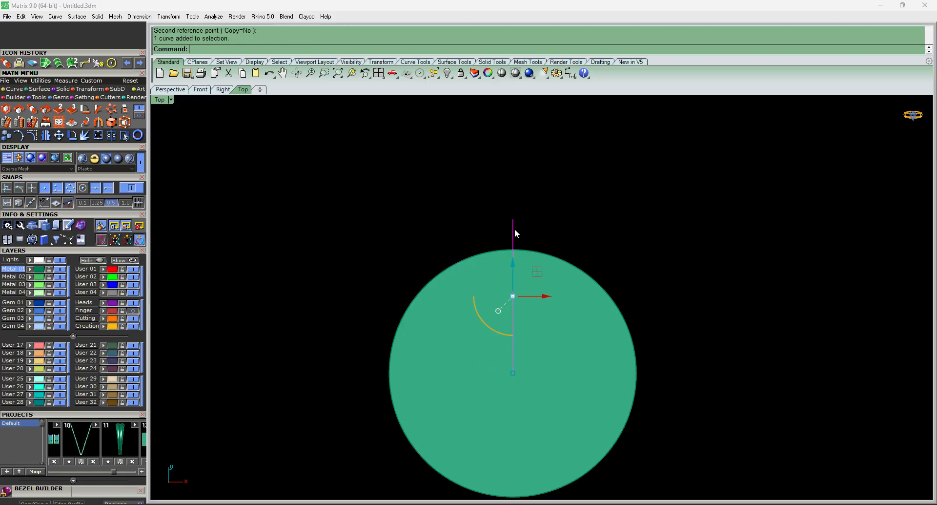
{"action": "left_click", "coordinate": [55, 90]}
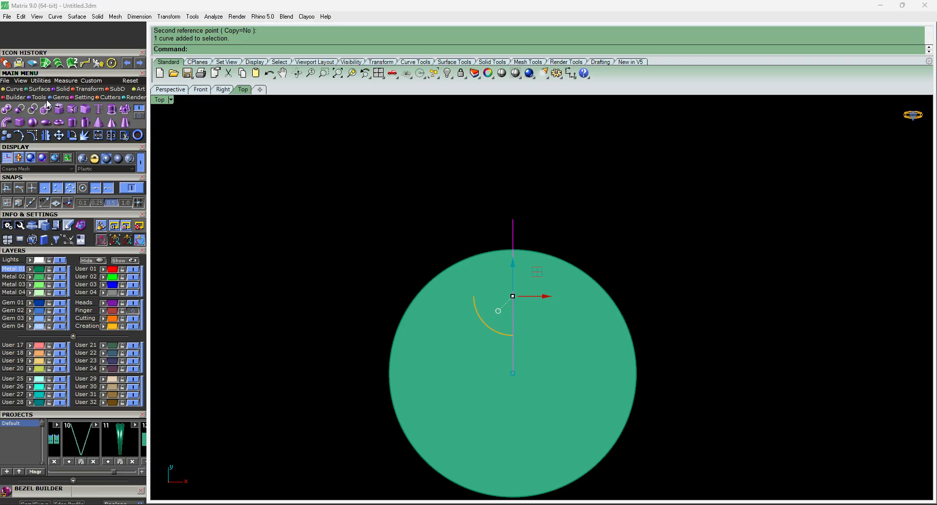
{"action": "left_click", "coordinate": [6, 122]}
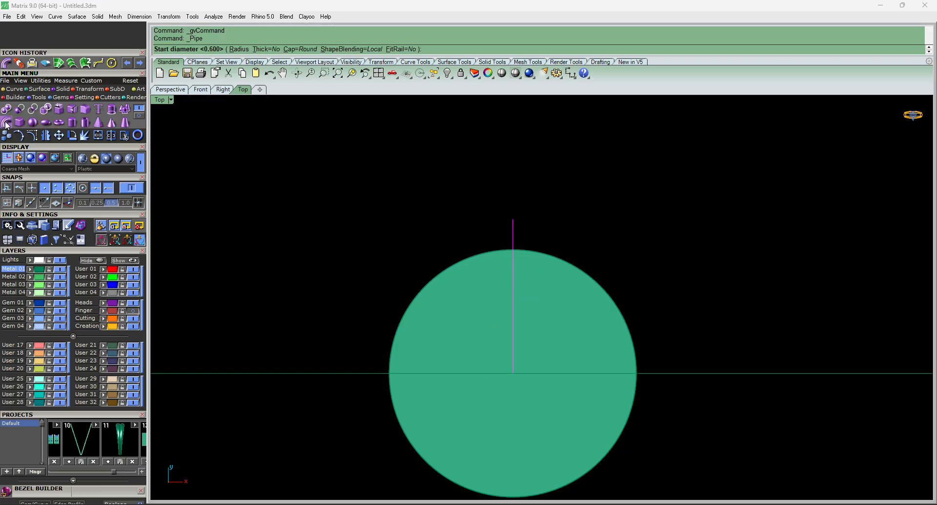
{"action": "key", "text": "Return"}
{"action": "key", "text": "Return"}
{"action": "key", "text": "Return"}
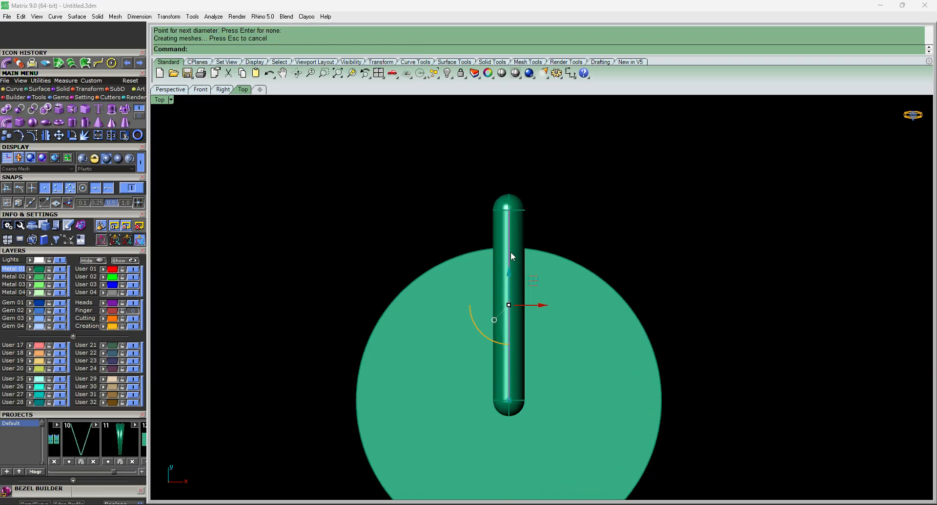
{"action": "left_click_drag", "start_coordinate": [508, 271], "coordinate": [508, 259]}
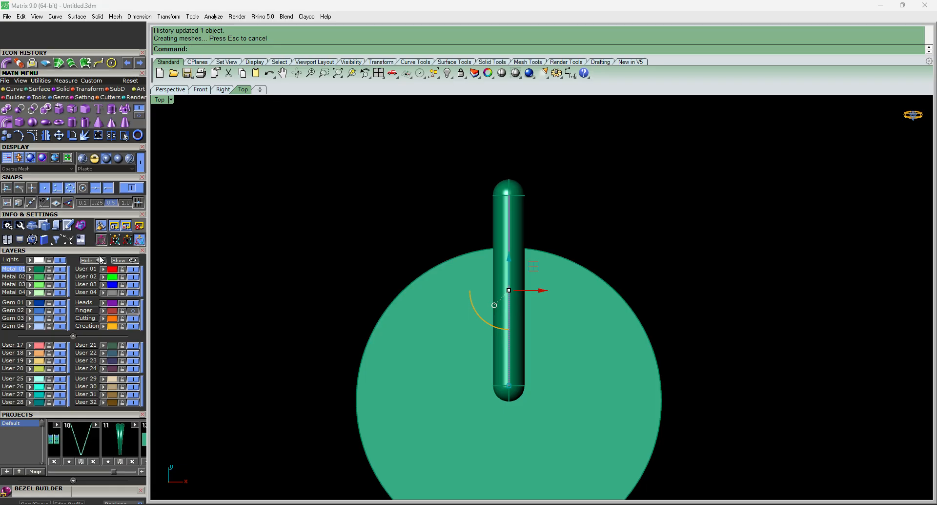
{"action": "left_click", "coordinate": [130, 260]}
{"action": "scroll", "coordinate": [573, 302], "scroll_direction": "down", "scroll_amount": 6}
{"action": "scroll", "coordinate": [573, 301], "scroll_direction": "up", "scroll_amount": 4}
{"action": "key", "text": "ctrl+z"}
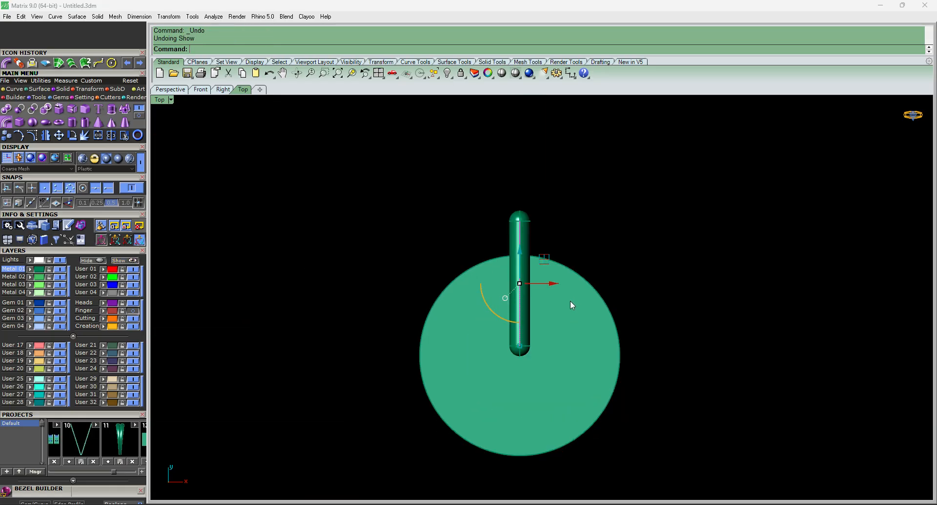
Show only the hidden bezel and its diamond again.
{"action": "type", "text": "ss"}
{"action": "key", "text": "Return"}
{"action": "left_click", "coordinate": [527, 321]}
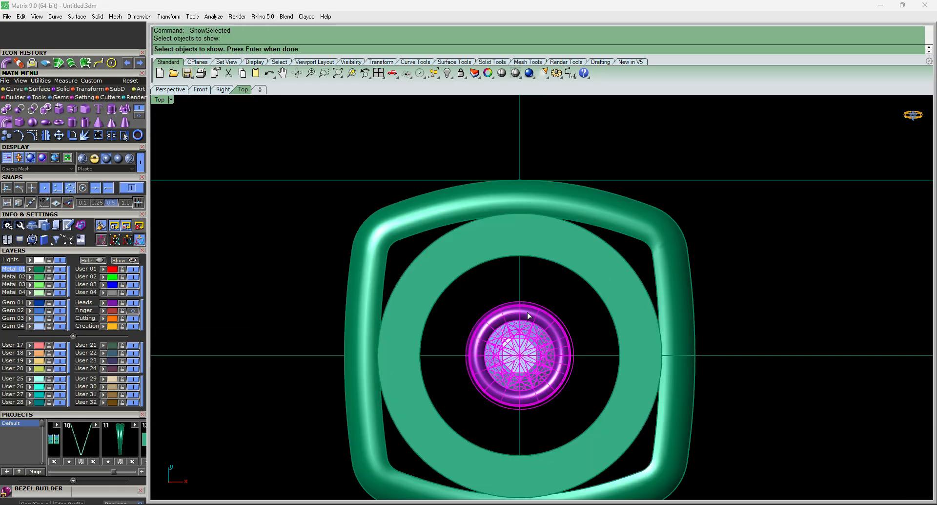
{"action": "key", "text": "Return"}
Move the pipe outward along Y so its inner end just touches the bezel's outer edge.
{"action": "scroll", "coordinate": [529, 311], "scroll_direction": "up", "scroll_amount": 3}
{"action": "left_click", "coordinate": [497, 250]}
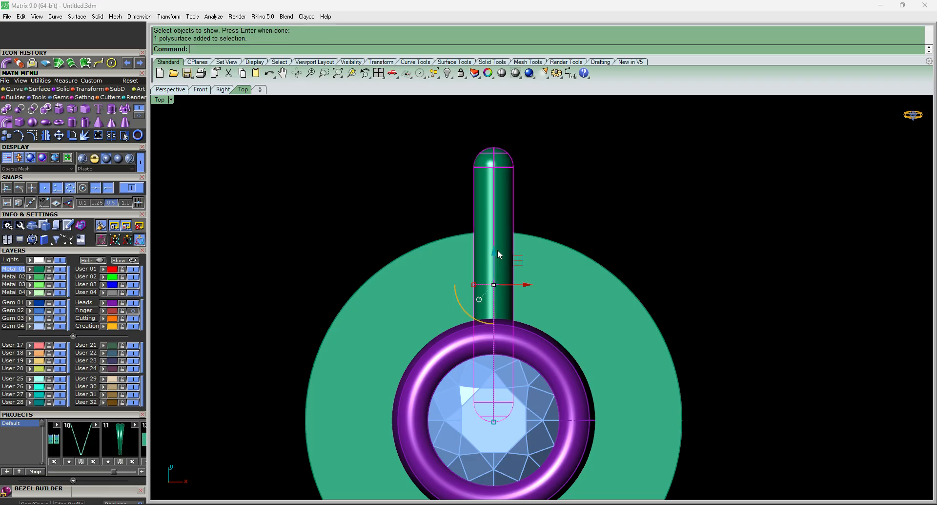
{"action": "left_click_drag", "start_coordinate": [497, 251], "coordinate": [518, 155]}
{"action": "left_click", "coordinate": [529, 179]}
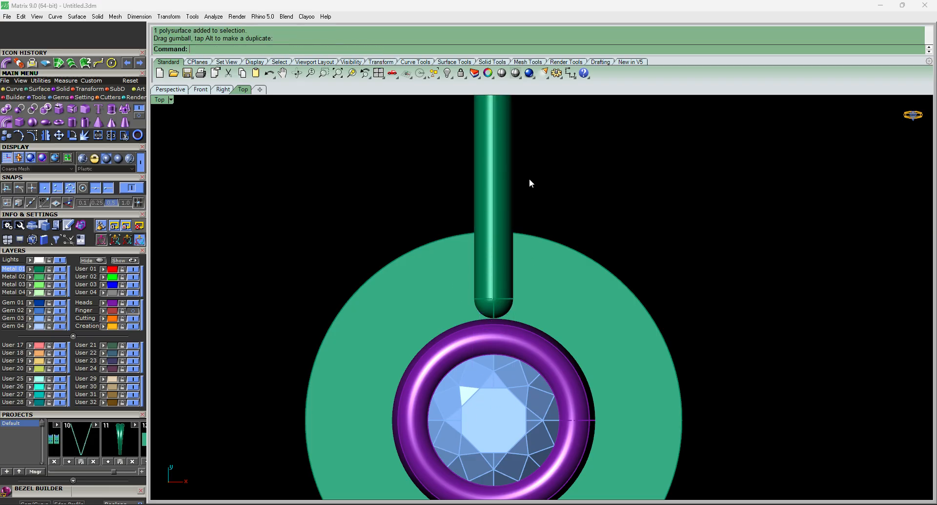
Taper the pipe toward the bezel by cage editing, narrowing the inner two rows of cage points, and delete the cage.
{"action": "left_click", "coordinate": [518, 264]}
{"action": "left_click", "coordinate": [494, 162]}
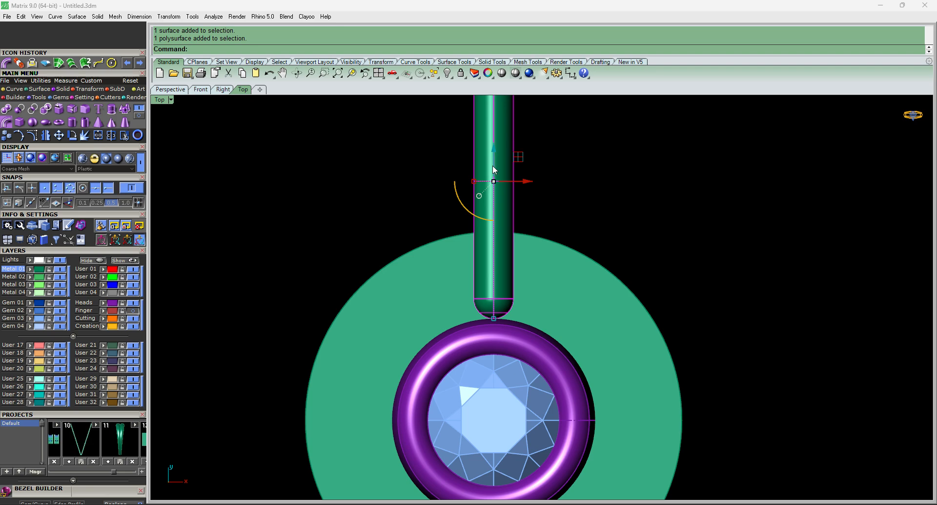
{"action": "key", "text": "F10"}
{"action": "left_click_drag", "start_coordinate": [420, 290], "coordinate": [617, 341]}
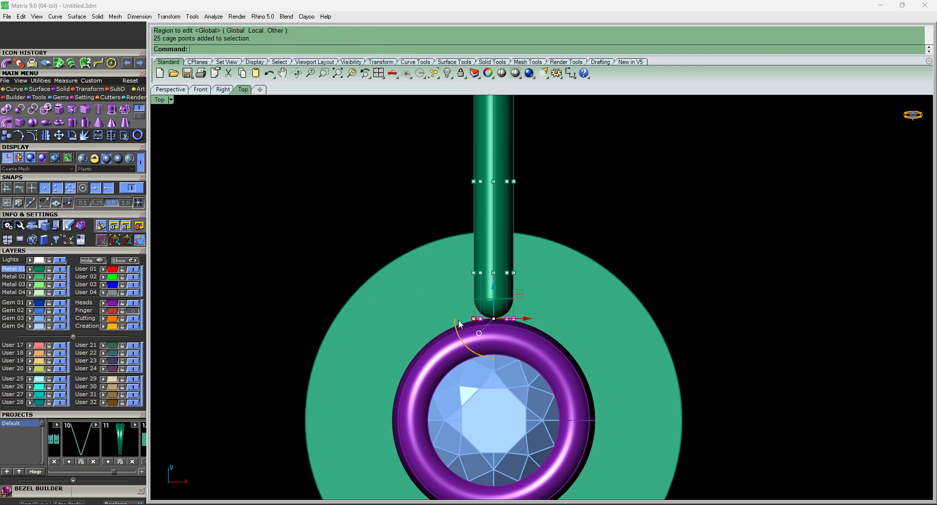
{"action": "scroll", "coordinate": [458, 319], "scroll_direction": "up", "scroll_amount": 1}
{"action": "left_click_drag", "start_coordinate": [293, 232], "coordinate": [684, 298], "text": "shift"}
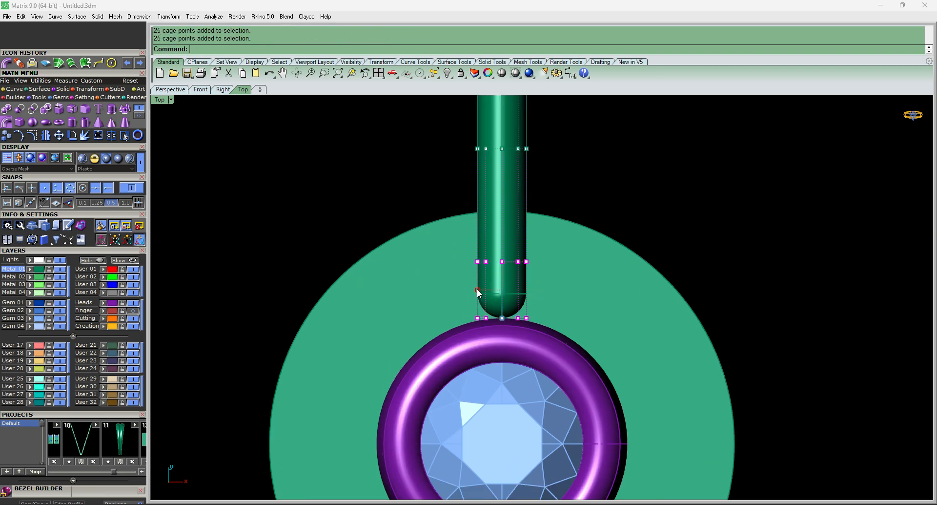
{"action": "left_click_drag", "start_coordinate": [477, 290], "coordinate": [488, 289]}
{"action": "scroll", "coordinate": [503, 272], "scroll_direction": "down", "scroll_amount": 4}
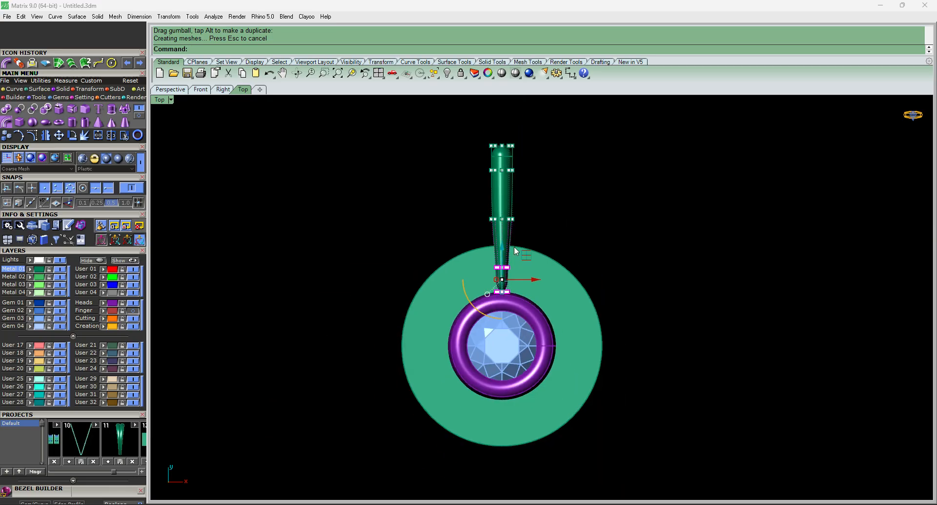
{"action": "left_click", "coordinate": [512, 201]}
{"action": "key", "text": "Delete"}
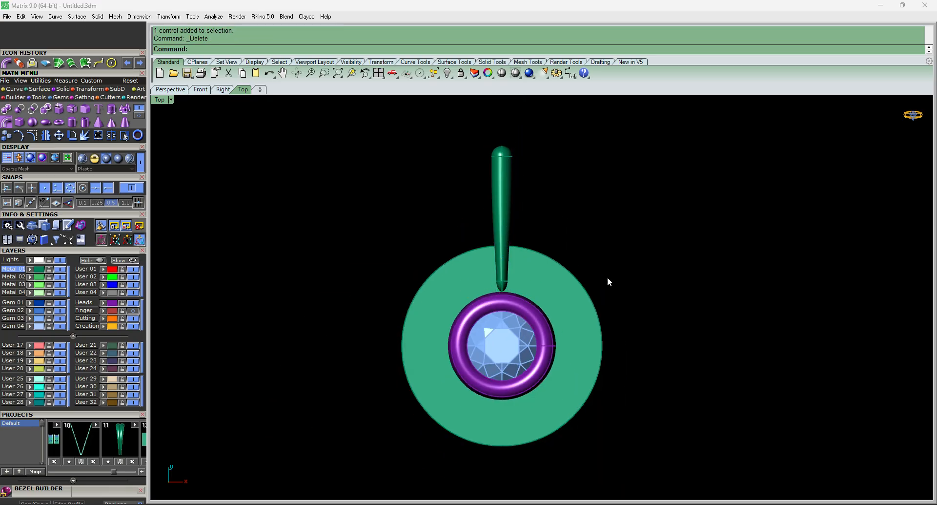
Extrude the flat circular disc under the bezel downward by 1.5 mm and delete the original surface.
{"action": "right_click_drag", "start_coordinate": [606, 278], "coordinate": [572, 273]}
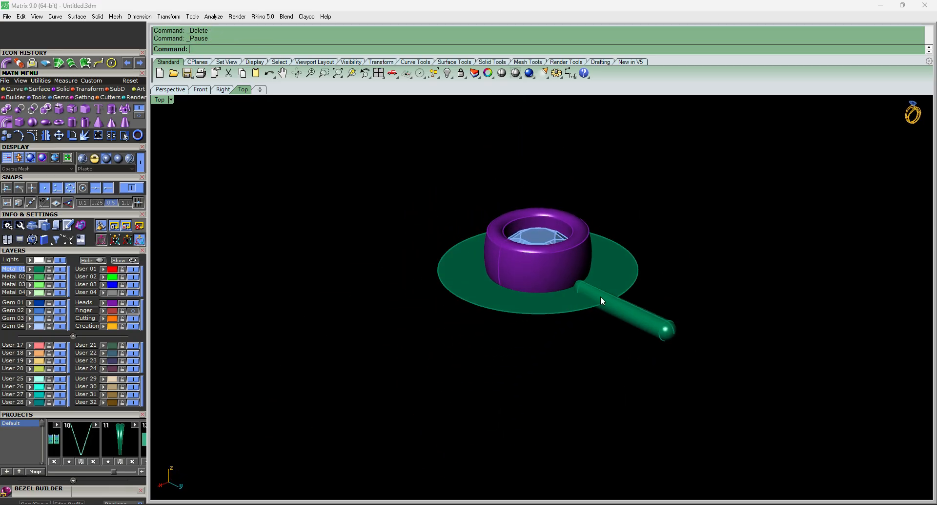
{"action": "left_click", "coordinate": [602, 268]}
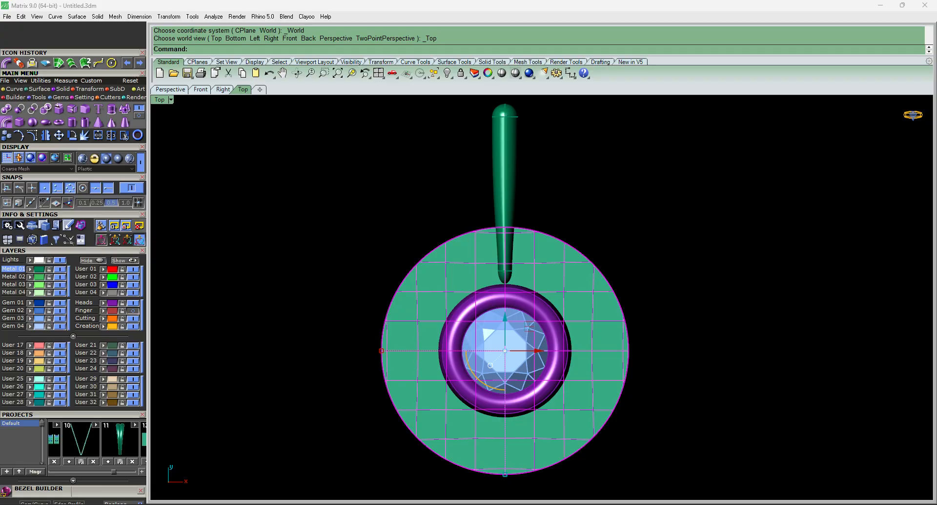
{"action": "type", "text": "eee"}
{"action": "key", "text": "Return"}
{"action": "type", "text": "-1.5"}
{"action": "key", "text": "Return"}
{"action": "key", "text": "Delete"}
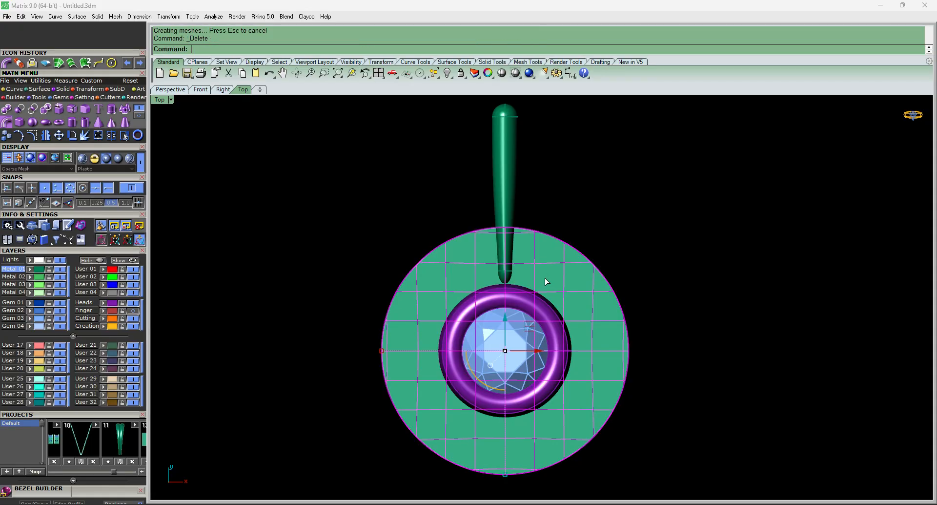
{"action": "key", "text": "F6"}
{"action": "key", "text": "F7"}
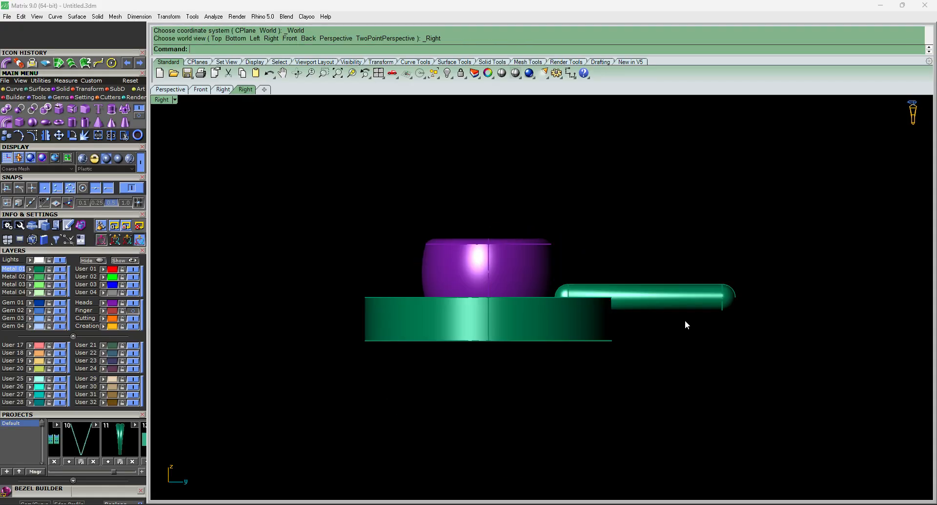
{"action": "key", "text": "F5"}
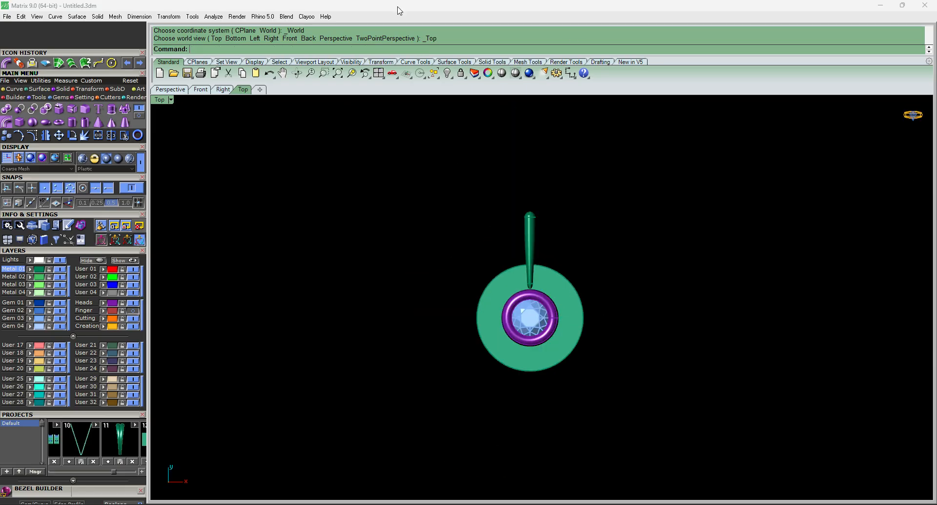
{"action": "scroll", "coordinate": [526, 259], "scroll_direction": "up", "scroll_amount": 3}
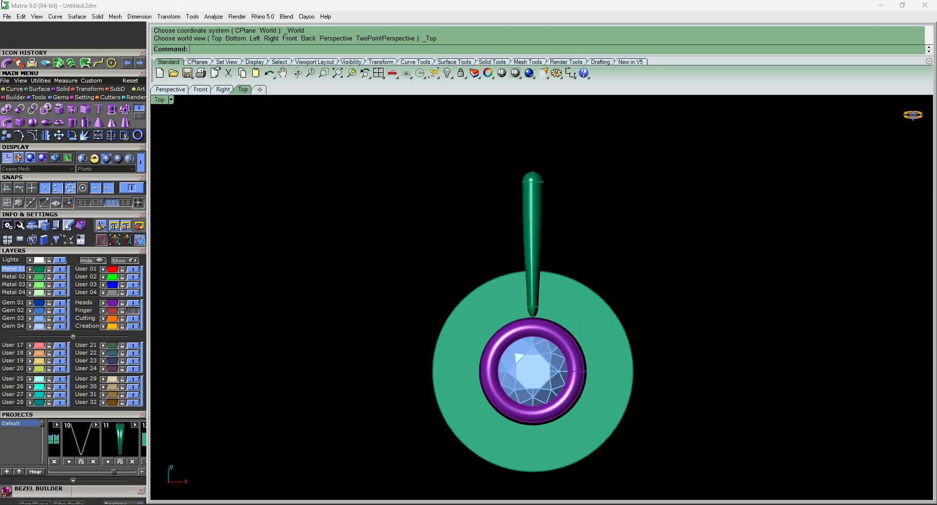
{"action": "left_click", "coordinate": [96, 17]}
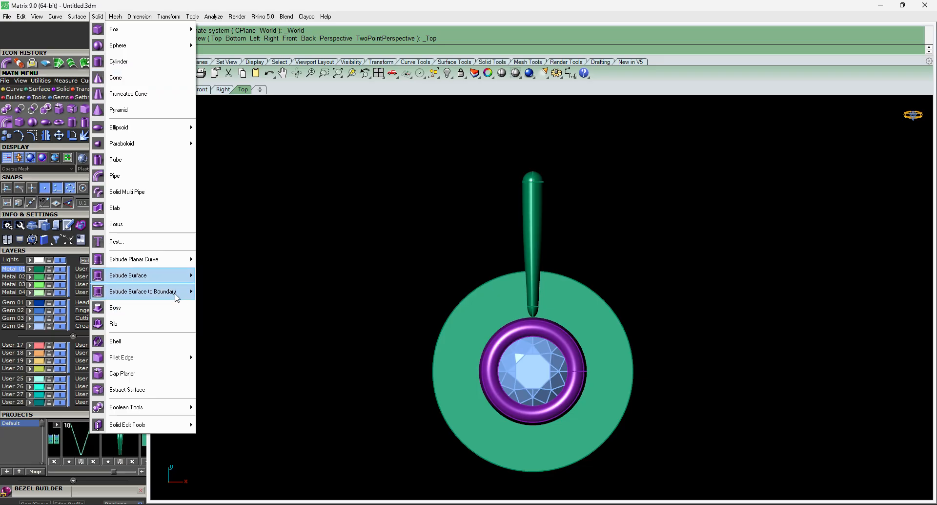
{"action": "mouse_move", "coordinate": [178, 284]}
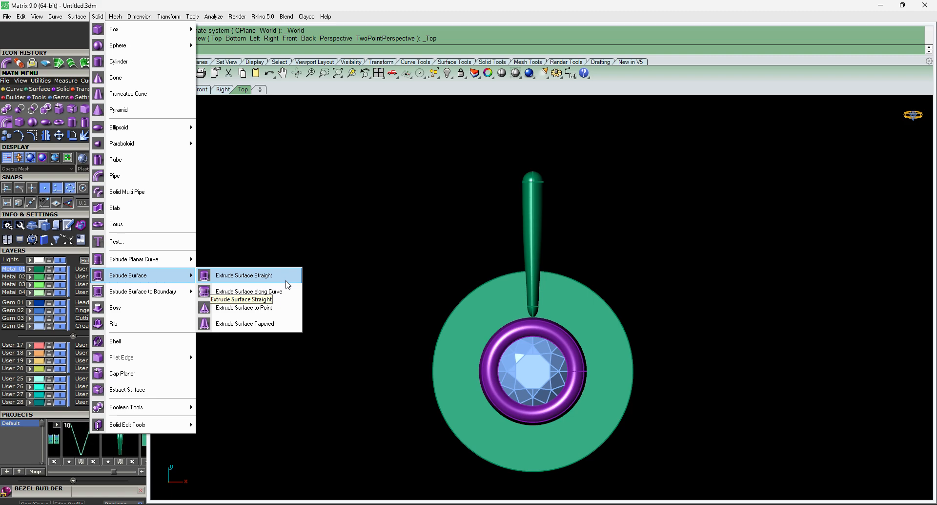
{"action": "left_click", "coordinate": [410, 229]}
Try a 20-item polar array of the tapered rod around the origin and undo it.
{"action": "right_click_drag", "start_coordinate": [602, 355], "coordinate": [572, 286], "text": "ctrl+shift"}
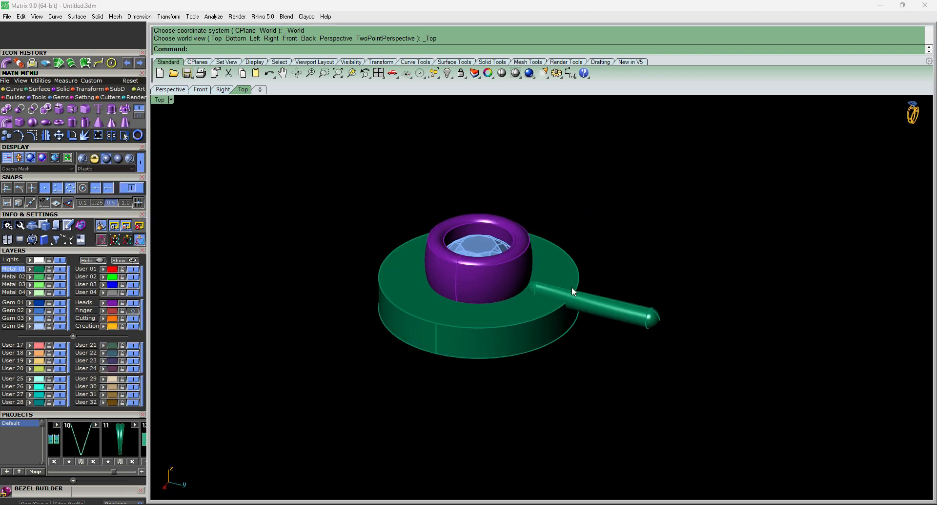
{"action": "left_click", "coordinate": [620, 304]}
{"action": "key", "text": "ctrl+F1"}
{"action": "scroll", "coordinate": [508, 280], "scroll_direction": "down", "scroll_amount": 2}
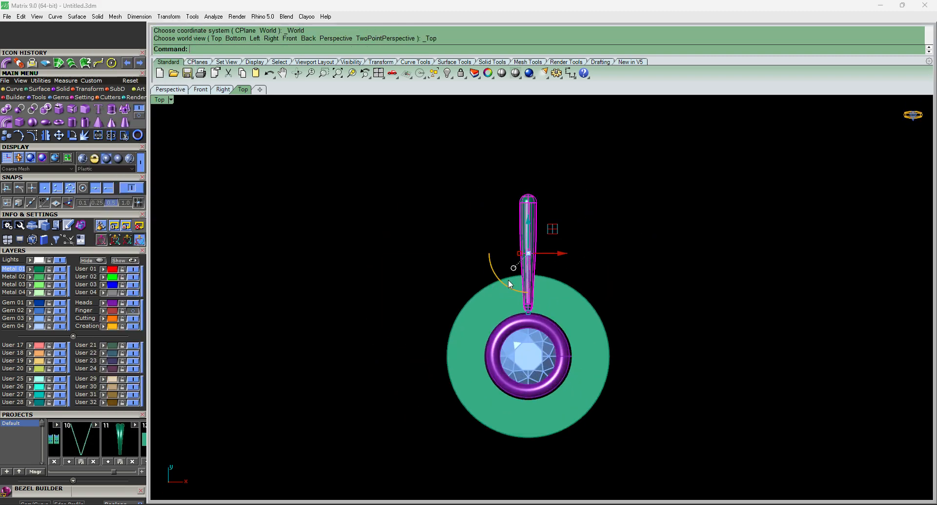
{"action": "left_click", "coordinate": [88, 90]}
{"action": "left_click", "coordinate": [111, 109]}
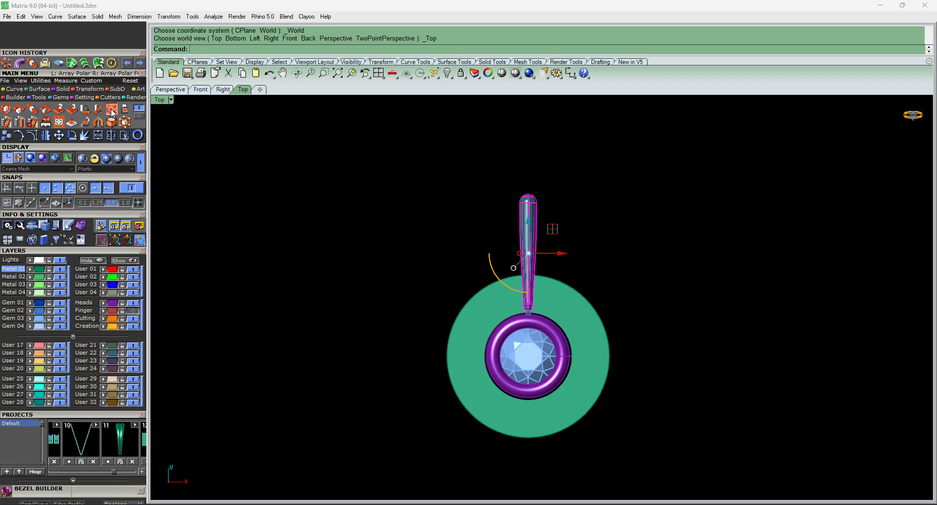
{"action": "type", "text": "0"}
{"action": "key", "text": "Return"}
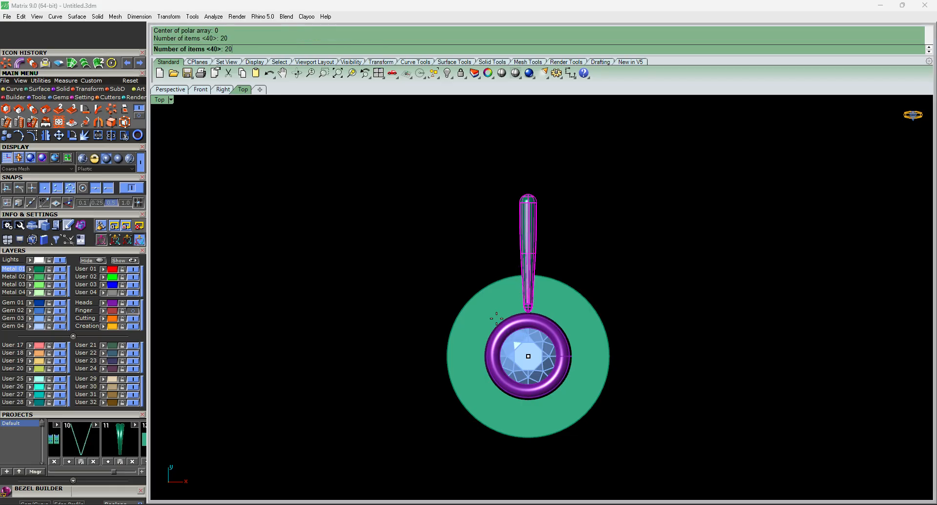
{"action": "type", "text": "20"}
{"action": "key", "text": "Return"}
{"action": "key", "text": "Return"}
{"action": "key", "text": "Return"}
{"action": "key", "text": "ctrl+z"}
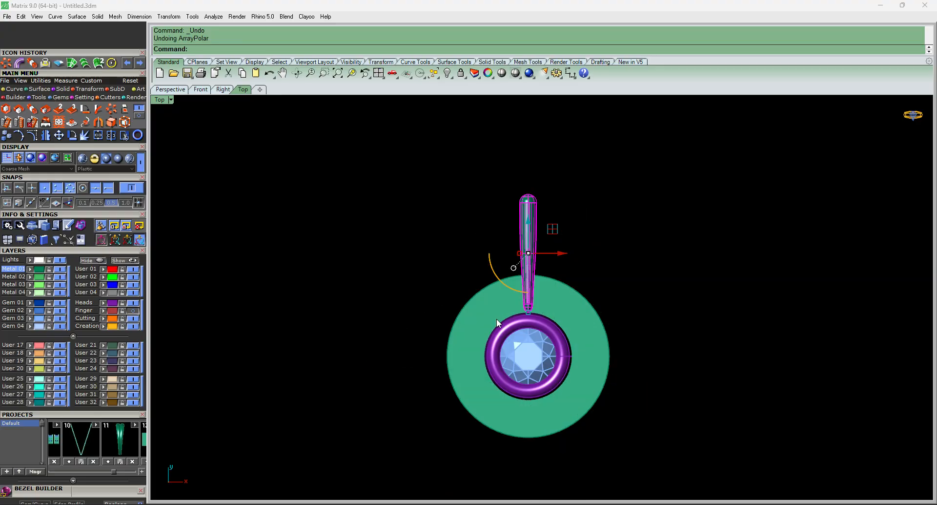
Move the tapered rod slightly inward along Y so its tip overlaps the bezel.
{"action": "scroll", "coordinate": [526, 238], "scroll_direction": "up", "scroll_amount": 3}
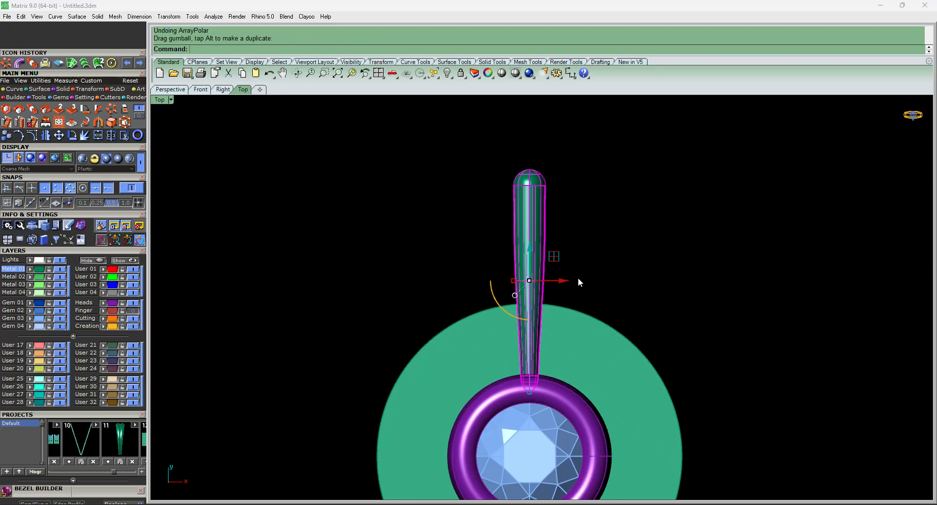
{"action": "scroll", "coordinate": [517, 303], "scroll_direction": "down", "scroll_amount": 4}
{"action": "scroll", "coordinate": [517, 310], "scroll_direction": "up", "scroll_amount": 3}
Polar-array the tapered rod around the diamond's center with 25 items over 360 degrees.
{"action": "key", "text": "Return"}
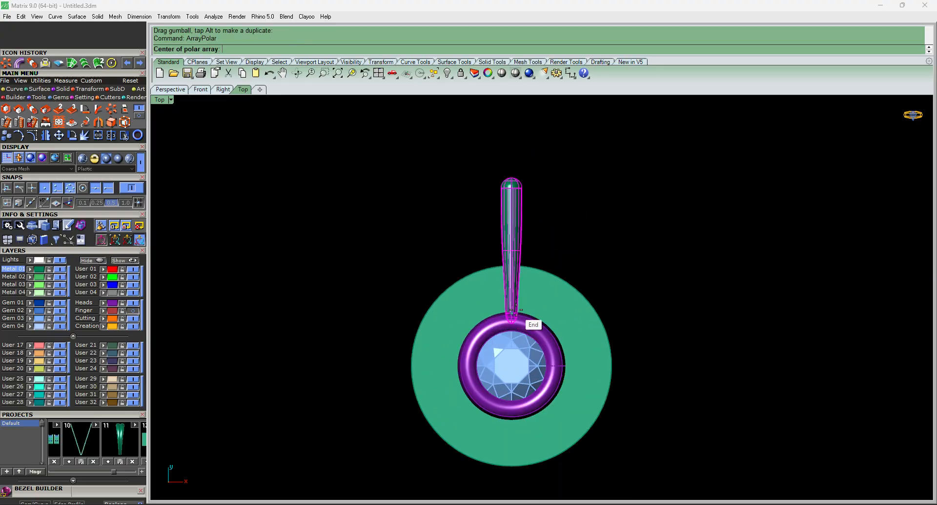
{"action": "left_click", "coordinate": [516, 309]}
{"action": "type", "text": "25"}
{"action": "key", "text": "Return"}
{"action": "key", "text": "Return"}
{"action": "key", "text": "Return"}
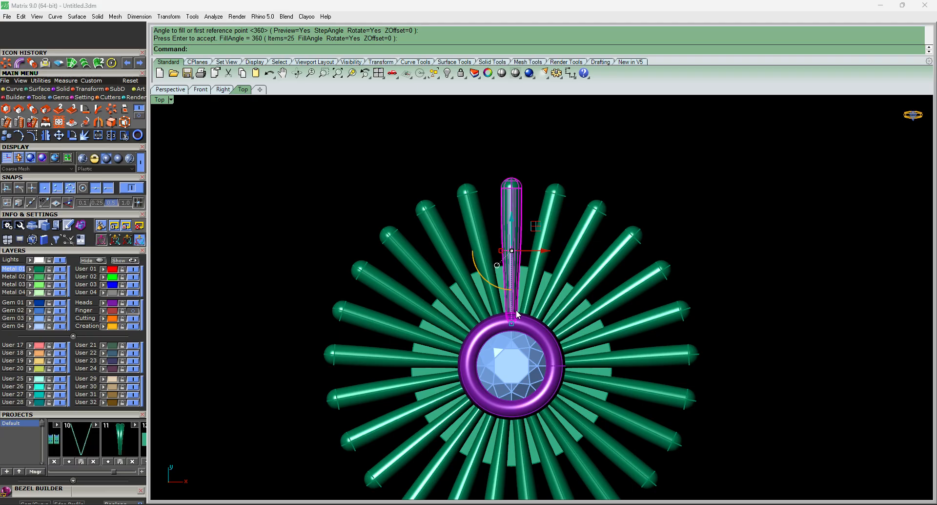
Hide the bezel and its diamond so only the disc and radial rods are shown.
{"action": "scroll", "coordinate": [511, 286], "scroll_direction": "down", "scroll_amount": 6}
{"action": "scroll", "coordinate": [521, 309], "scroll_direction": "up", "scroll_amount": 6}
{"action": "left_click", "coordinate": [822, 317]}
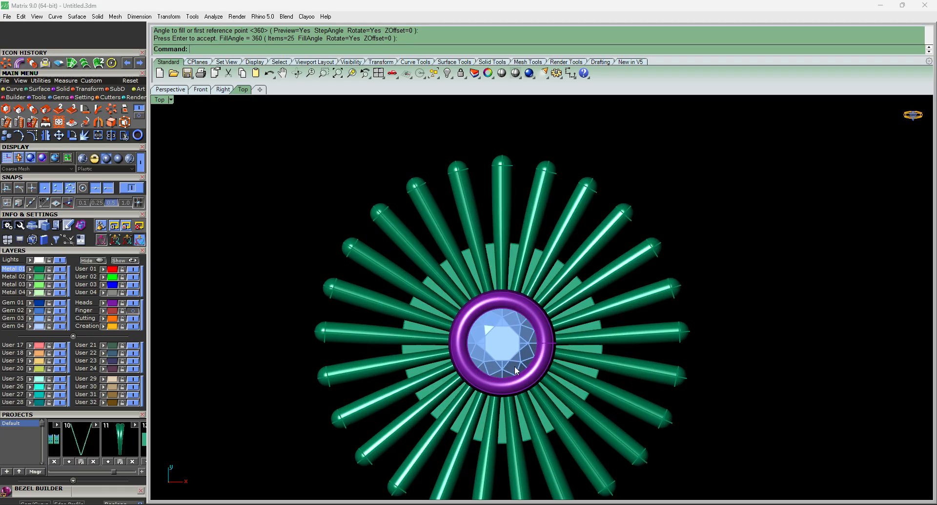
{"action": "left_click", "coordinate": [515, 366]}
{"action": "left_click", "coordinate": [582, 369], "text": "shift"}
{"action": "left_click", "coordinate": [906, 403]}
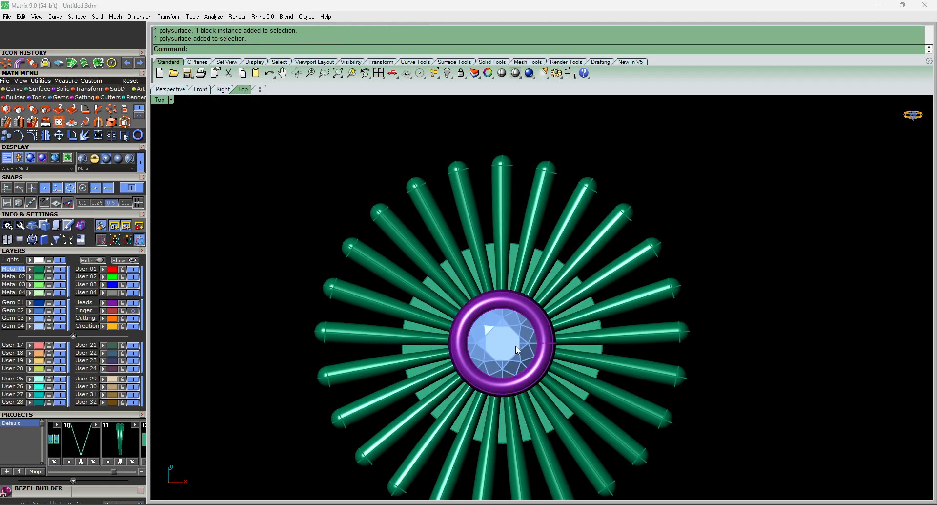
{"action": "left_click", "coordinate": [537, 341]}
{"action": "left_click", "coordinate": [553, 339], "text": "shift"}
{"action": "left_click", "coordinate": [782, 385]}
{"action": "left_click", "coordinate": [537, 335]}
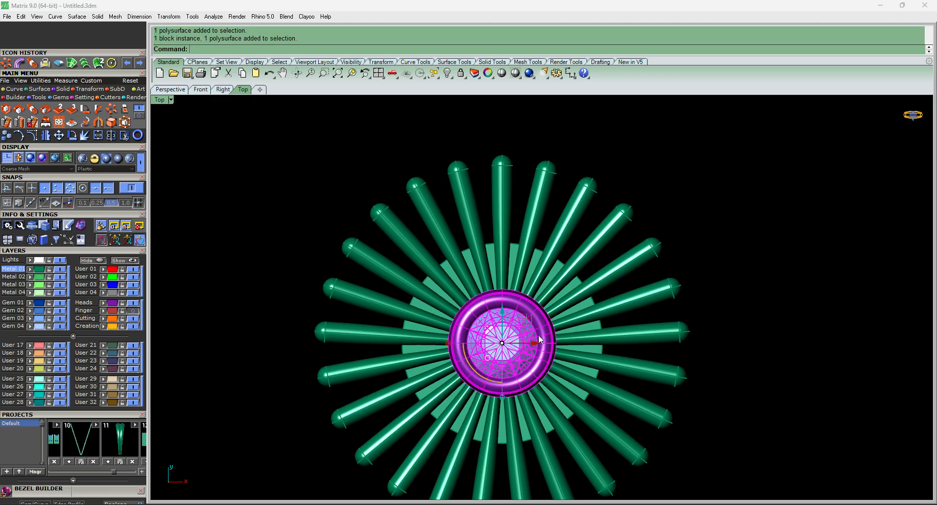
{"action": "type", "text": "h"}
{"action": "key", "text": "Return"}
{"action": "scroll", "coordinate": [493, 315], "scroll_direction": "down", "scroll_amount": 4}
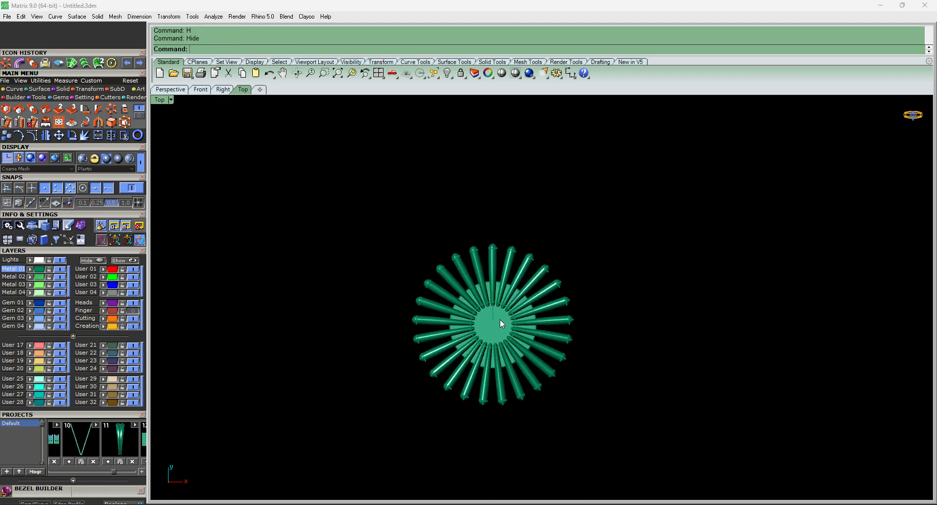
{"action": "scroll", "coordinate": [475, 321], "scroll_direction": "up", "scroll_amount": 4}
Try to subtract all the radial rods from the thickened disc with a Boolean difference.
{"action": "left_click", "coordinate": [492, 334]}
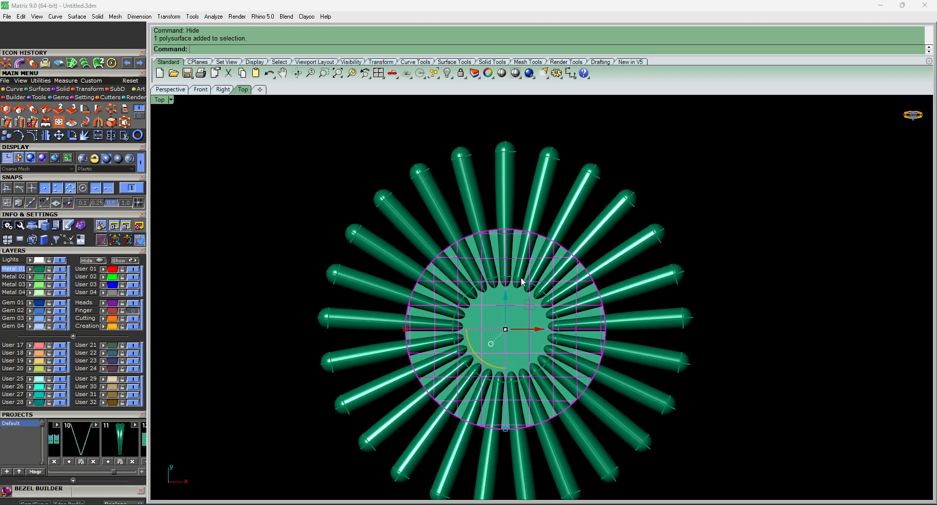
{"action": "right_click_drag", "start_coordinate": [522, 283], "coordinate": [524, 239], "text": "ctrl+shift"}
{"action": "type", "text": "t"}
{"action": "key", "text": "Return"}
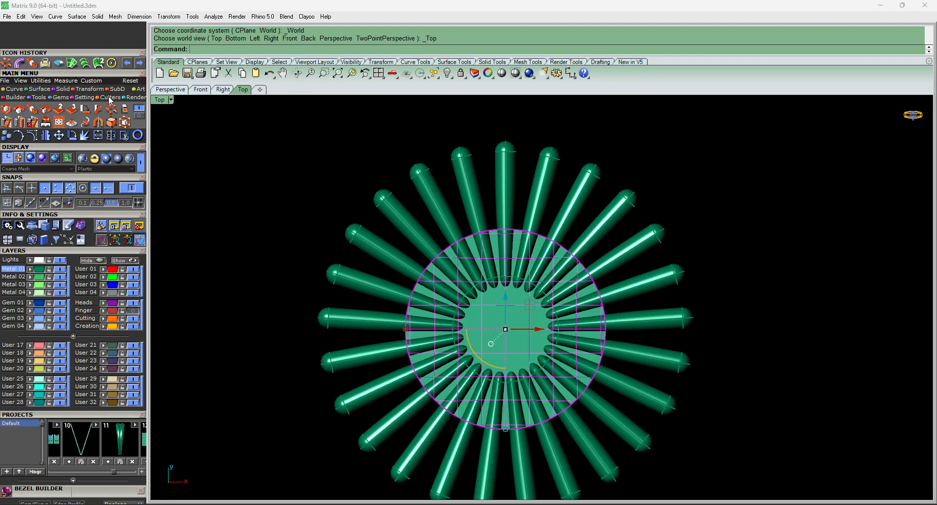
{"action": "left_click", "coordinate": [61, 90]}
{"action": "left_click", "coordinate": [19, 108]}
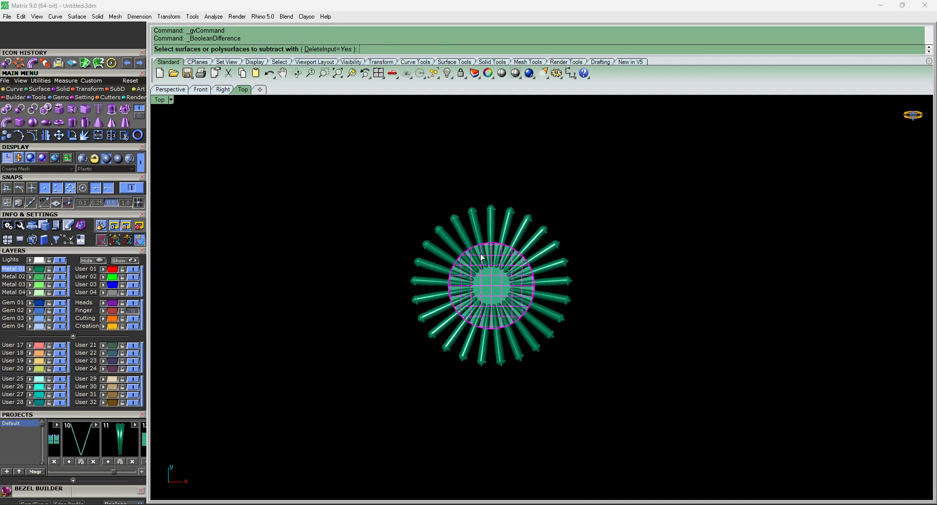
{"action": "left_click_drag", "start_coordinate": [403, 195], "coordinate": [643, 345]}
{"action": "left_click_drag", "start_coordinate": [378, 296], "coordinate": [664, 396]}
{"action": "key", "text": "Return"}
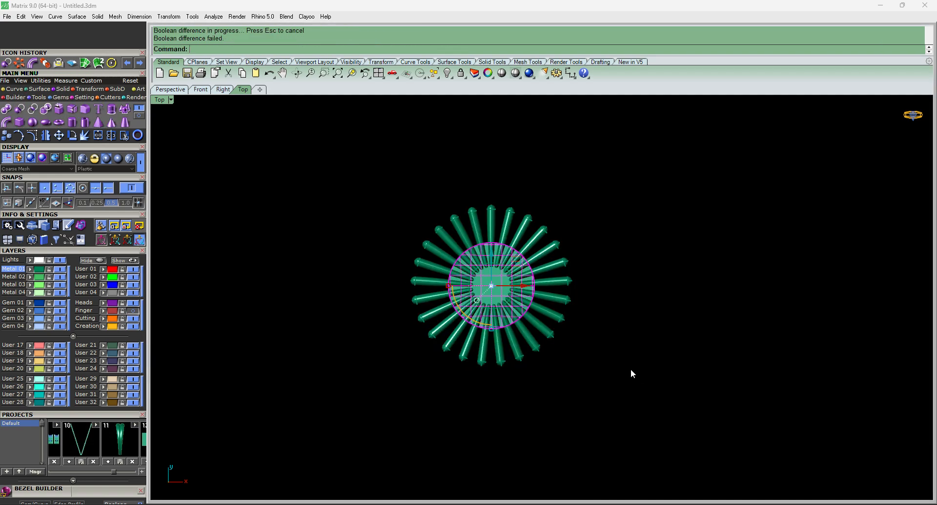
Try the Boolean difference on the disc again with only three neighbouring rods as cutters.
{"action": "scroll", "coordinate": [502, 283], "scroll_direction": "up", "scroll_amount": 4}
{"action": "left_click", "coordinate": [501, 287]}
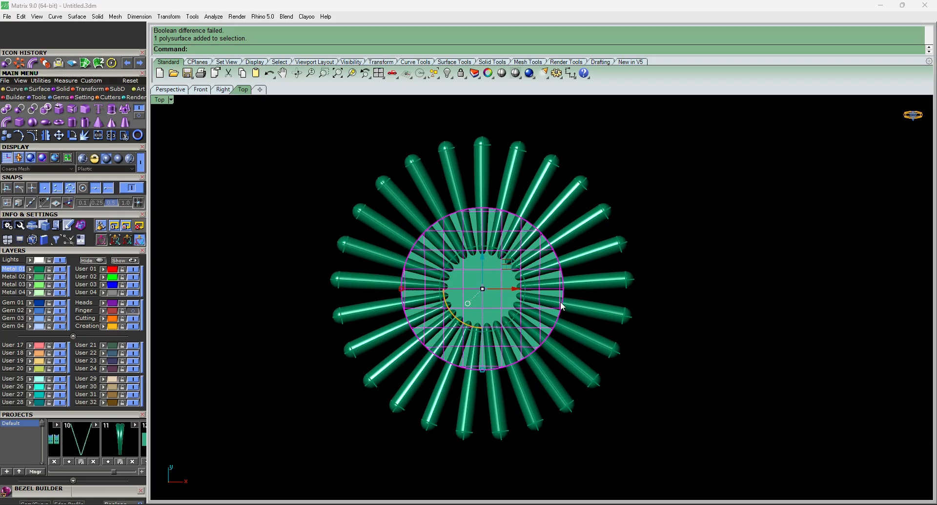
{"action": "right_click_drag", "start_coordinate": [560, 301], "coordinate": [519, 218], "text": "ctrl+shift"}
{"action": "right_click", "coordinate": [543, 313]}
{"action": "left_click", "coordinate": [545, 335]}
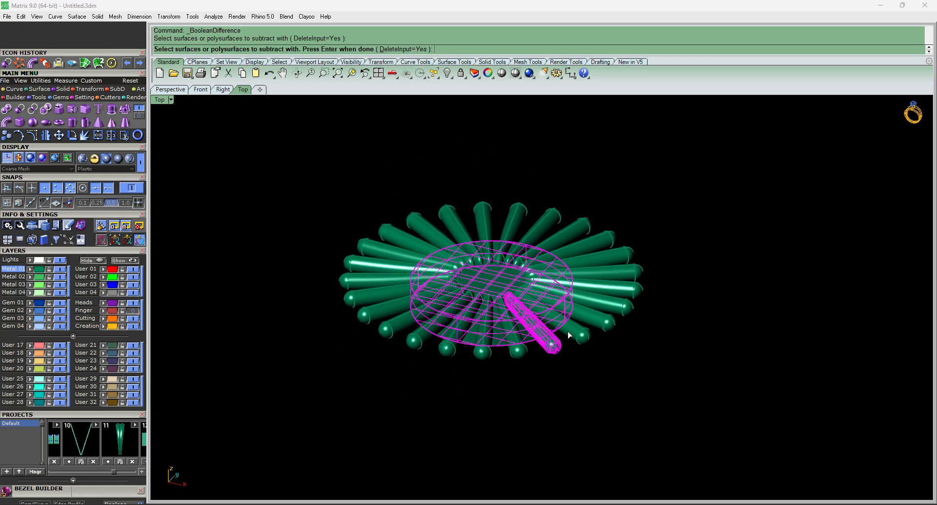
{"action": "left_click", "coordinate": [573, 330]}
{"action": "left_click", "coordinate": [594, 318]}
{"action": "right_click", "coordinate": [595, 318]}
{"action": "key", "text": "Escape"}
Undo the hiding of the bezel and diamond and the 25-item rod array, leaving a single rod.
{"action": "left_click", "coordinate": [528, 332]}
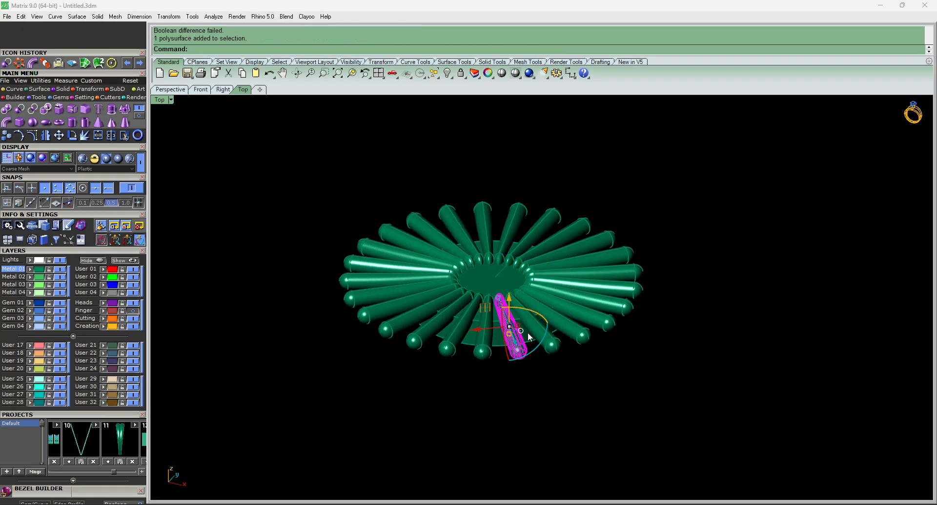
{"action": "key", "text": "Delete"}
{"action": "key", "text": "ctrl+z"}
{"action": "key", "text": "ctrl+z"}
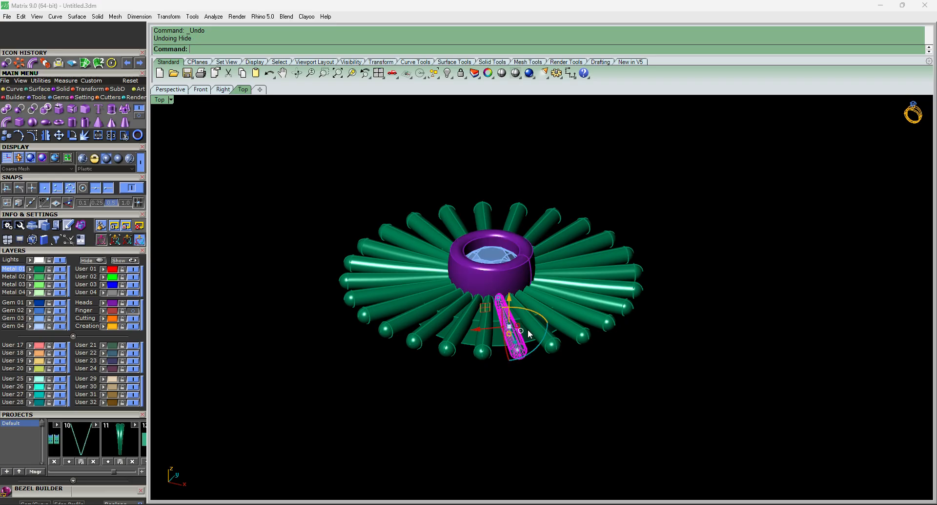
{"action": "key", "text": "Escape"}
{"action": "key", "text": "F5"}
{"action": "key", "text": "ctrl+z"}
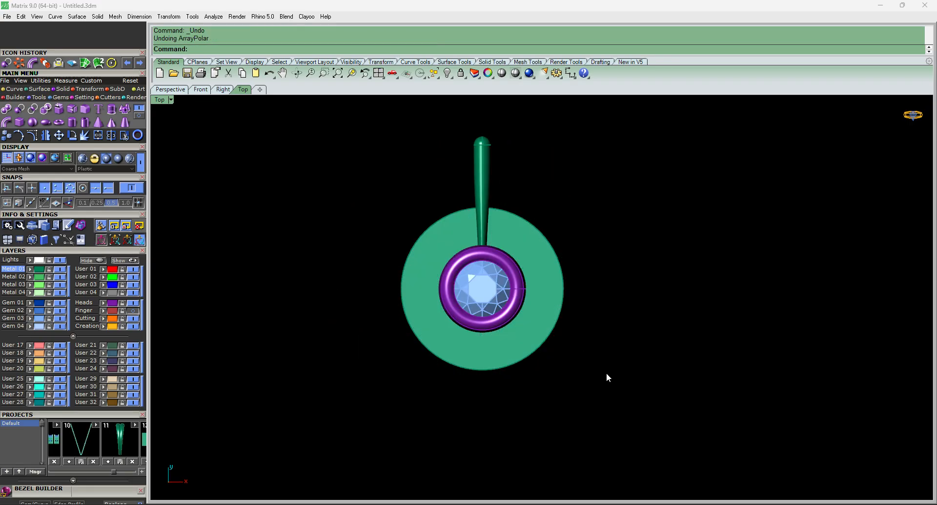
Check the thickened disc for naked edges with edge analysis and close the analysis.
{"action": "right_click_drag", "start_coordinate": [607, 376], "coordinate": [509, 254]}
{"action": "left_click", "coordinate": [541, 317]}
{"action": "scroll", "coordinate": [570, 307], "scroll_direction": "up", "scroll_amount": 8}
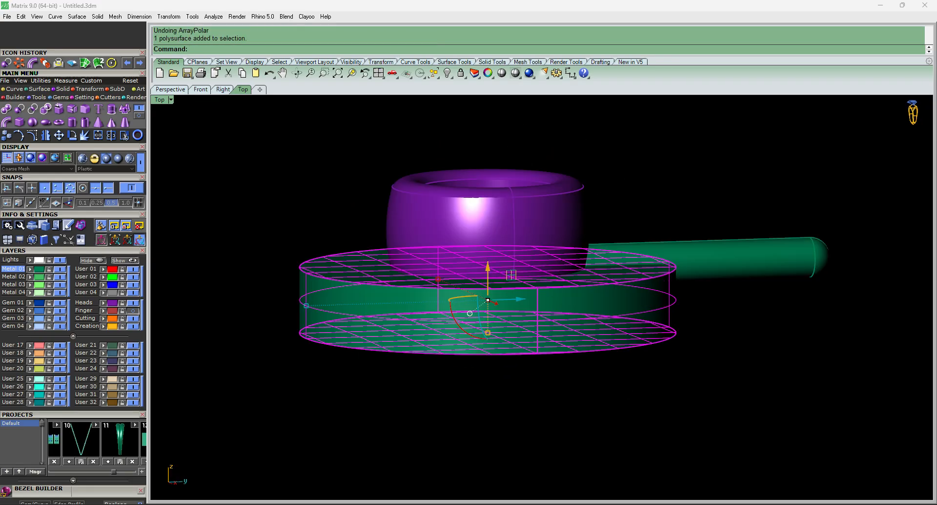
{"action": "type", "text": "se"}
{"action": "key", "text": "Return"}
{"action": "right_click_drag", "start_coordinate": [572, 341], "coordinate": [456, 333]}
{"action": "key", "text": "F5"}
{"action": "scroll", "coordinate": [444, 294], "scroll_direction": "down", "scroll_amount": 5}
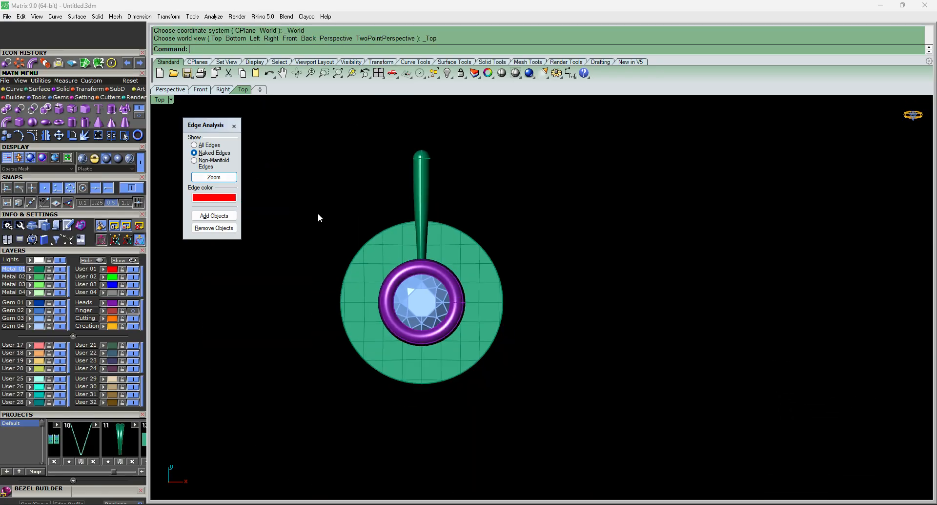
{"action": "left_click", "coordinate": [235, 126]}
Move the tapered rod slightly outward along Y, keeping its tip overlapping the bezel.
{"action": "scroll", "coordinate": [486, 258], "scroll_direction": "down", "scroll_amount": 3}
{"action": "scroll", "coordinate": [483, 246], "scroll_direction": "up", "scroll_amount": 7}
{"action": "left_click", "coordinate": [486, 229]}
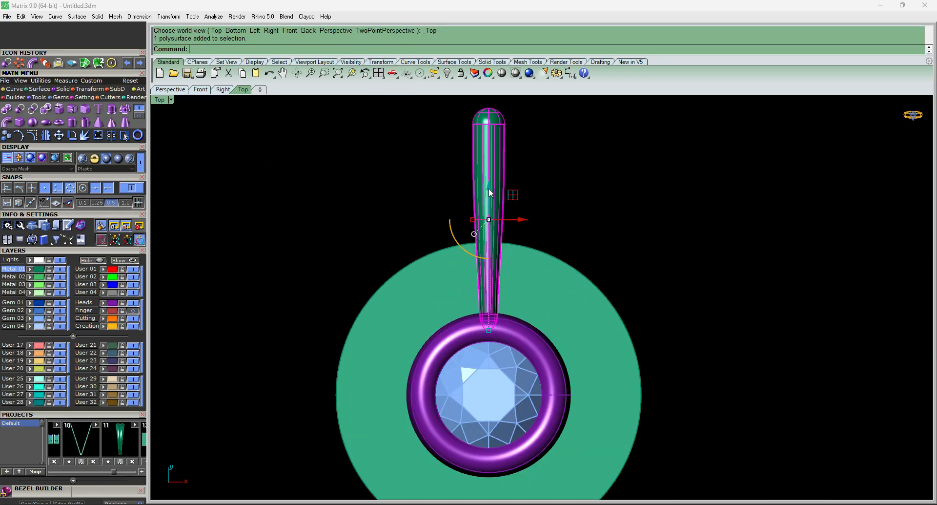
{"action": "left_click_drag", "start_coordinate": [489, 191], "coordinate": [491, 183]}
Polar-array the repositioned rod around the origin with 25 items over a full 360 degrees.
{"action": "type", "text": "a"}
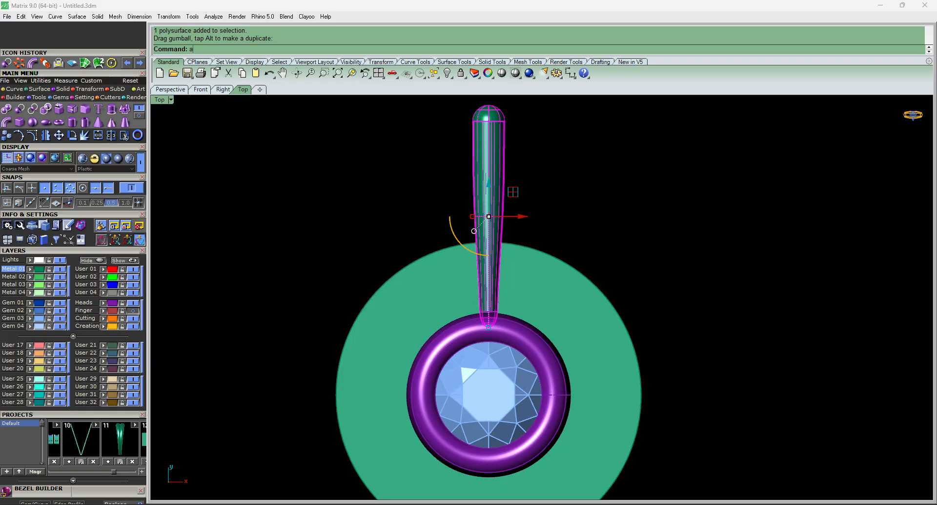
{"action": "type", "text": "rraypolar"}
{"action": "key", "text": "Return"}
{"action": "type", "text": "0"}
{"action": "key", "text": "Return"}
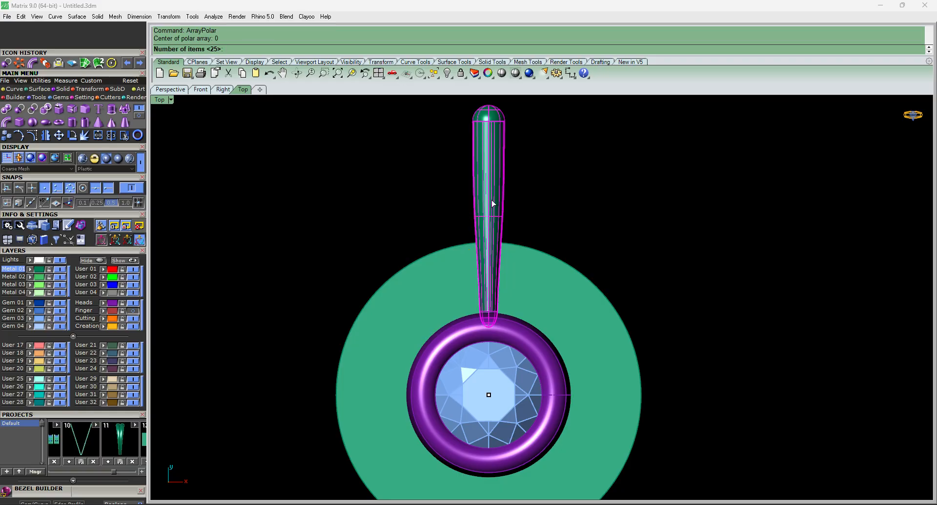
{"action": "key", "text": "Return"}
{"action": "key", "text": "Return"}
{"action": "key", "text": "Return"}
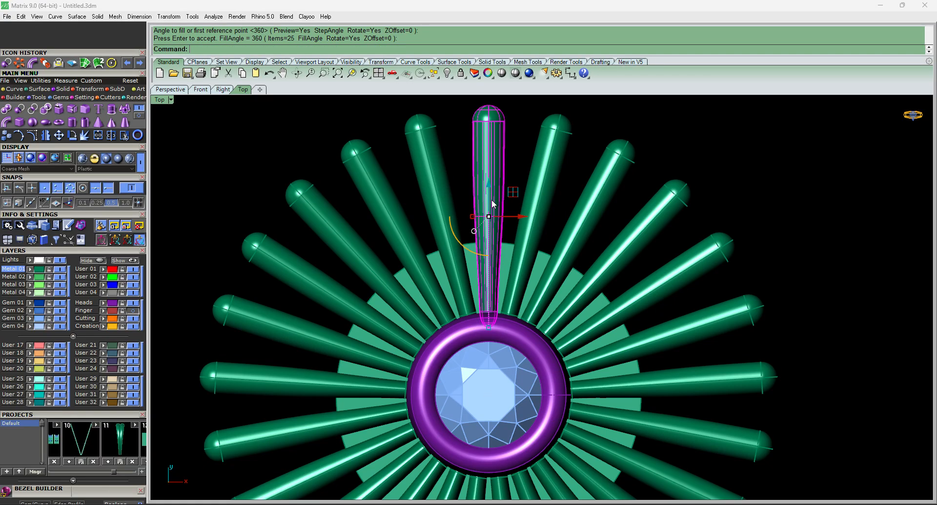
Try to Boolean-subtract the vertical rod and its neighbouring rod from the thick disc.
{"action": "scroll", "coordinate": [479, 248], "scroll_direction": "up", "scroll_amount": 2}
{"action": "left_click", "coordinate": [477, 243]}
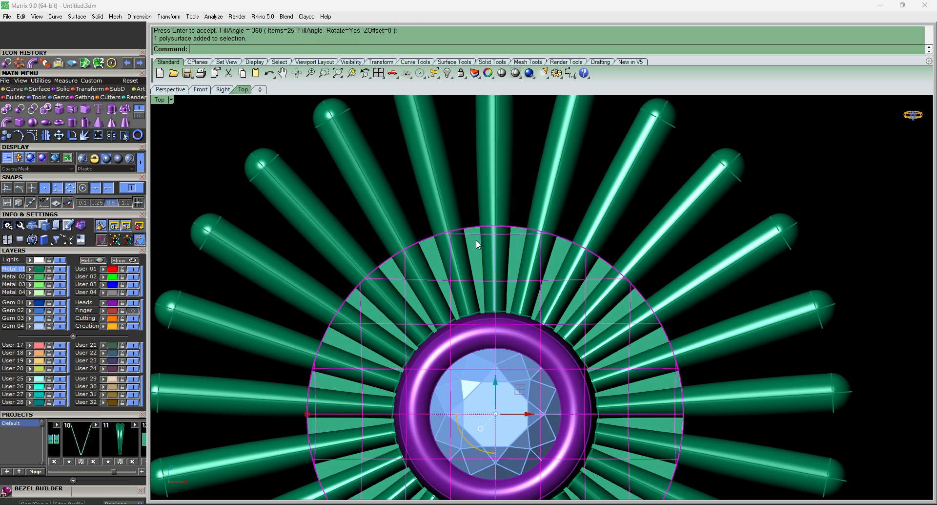
{"action": "key", "text": "ctrl+d"}
{"action": "left_click", "coordinate": [491, 199]}
{"action": "left_click", "coordinate": [546, 199]}
{"action": "key", "text": "Return"}
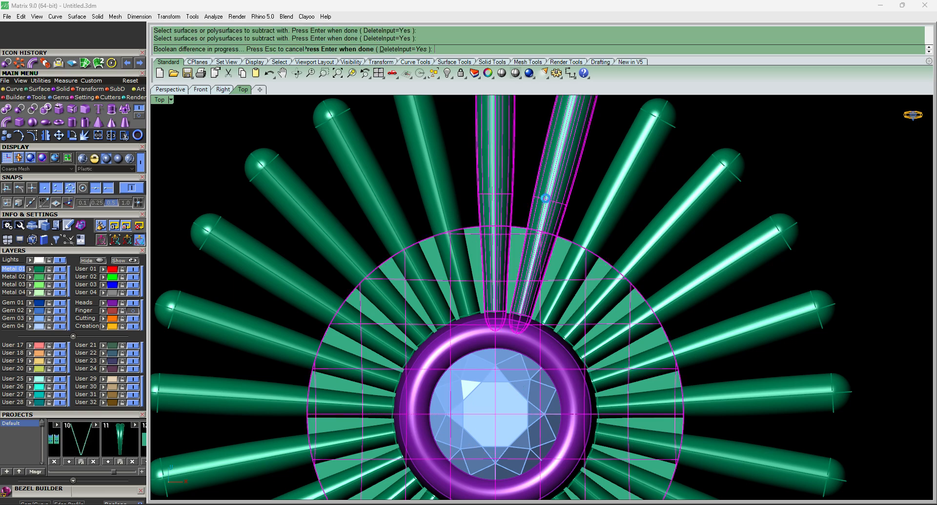
{"action": "left_click", "coordinate": [546, 199]}
{"action": "scroll", "coordinate": [484, 199], "scroll_direction": "down", "scroll_amount": 4}
{"action": "right_click_drag", "start_coordinate": [604, 270], "coordinate": [558, 259], "text": "ctrl+shift"}
Undo the 25-item array and polar-array the single rod around the origin with 21 items over a full 360 degrees.
{"action": "key", "text": "ctrl+z"}
{"action": "key", "text": "F5"}
{"action": "left_click", "coordinate": [492, 193]}
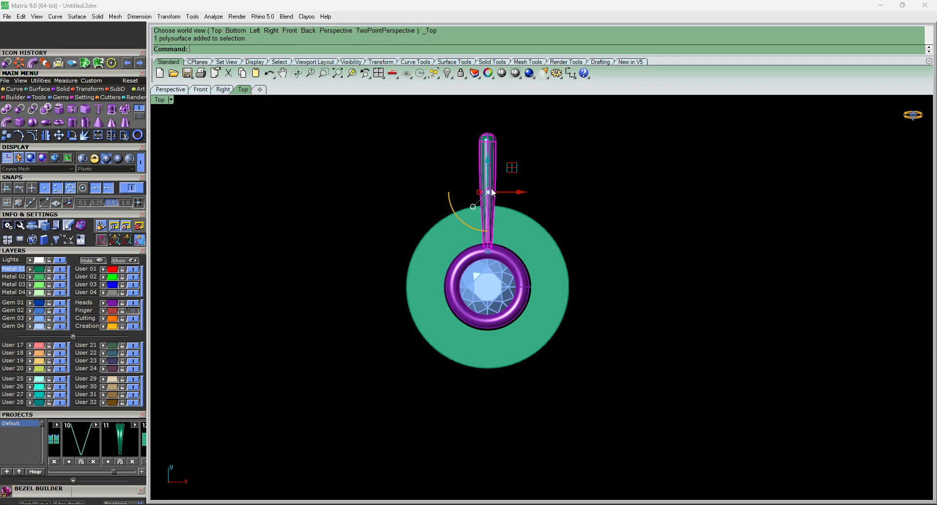
{"action": "type", "text": "a"}
{"action": "key", "text": "Return"}
{"action": "type", "text": "0"}
{"action": "key", "text": "Return"}
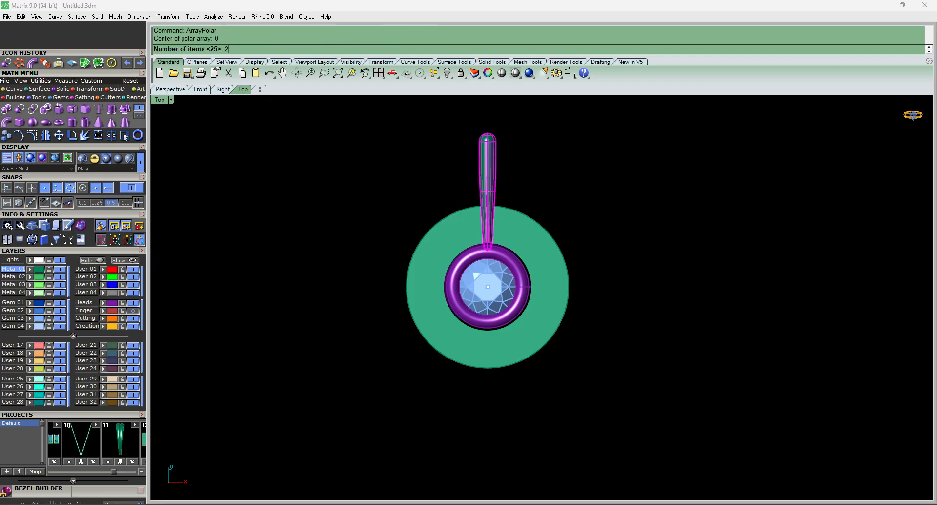
{"action": "type", "text": "21"}
{"action": "key", "text": "Return"}
{"action": "key", "text": "Return"}
{"action": "key", "text": "Return"}
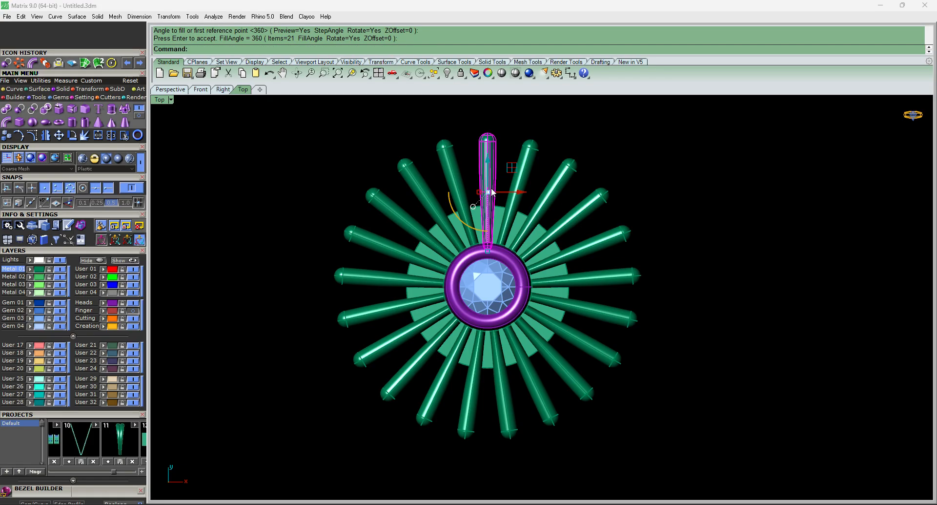
Try to Boolean-subtract a few of the newly arrayed lower rods from the disc.
{"action": "scroll", "coordinate": [492, 192], "scroll_direction": "up", "scroll_amount": 4}
{"action": "left_click", "coordinate": [492, 196]}
{"action": "scroll", "coordinate": [492, 196], "scroll_direction": "down", "scroll_amount": 5}
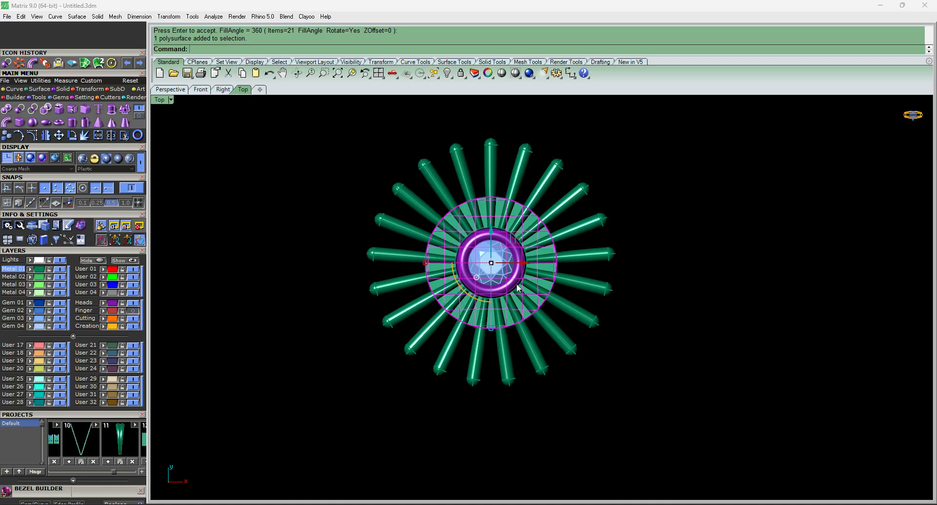
{"action": "type", "text": "bd"}
{"action": "key", "text": "Return"}
{"action": "left_click", "coordinate": [508, 370]}
{"action": "left_click", "coordinate": [537, 359]}
{"action": "left_click", "coordinate": [556, 341]}
{"action": "key", "text": "Return"}
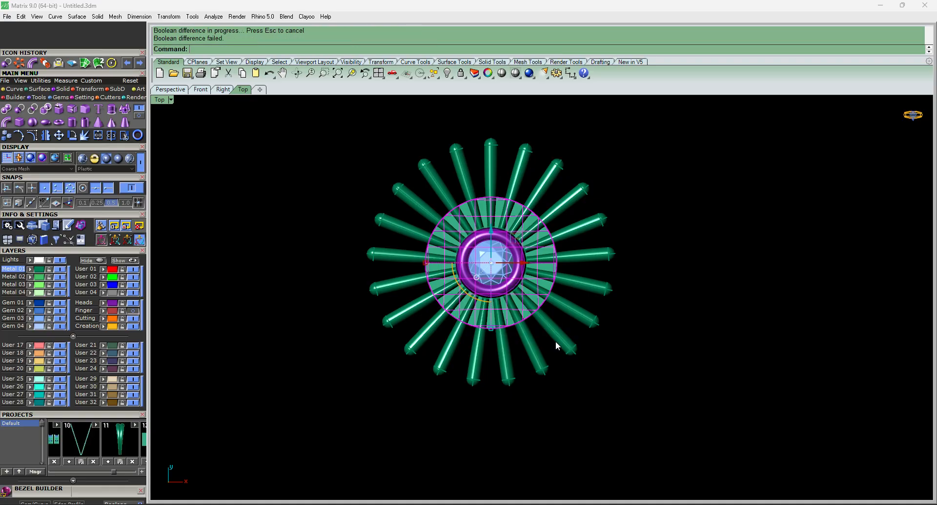
Hide the bezel and diamond at the centre of the rods.
{"action": "left_click", "coordinate": [555, 340]}
{"action": "right_click_drag", "start_coordinate": [556, 340], "coordinate": [506, 275]}
{"action": "key", "text": "ctrl+F2"}
{"action": "key", "text": "ctrl+F1"}
{"action": "scroll", "coordinate": [496, 269], "scroll_direction": "up", "scroll_amount": 6}
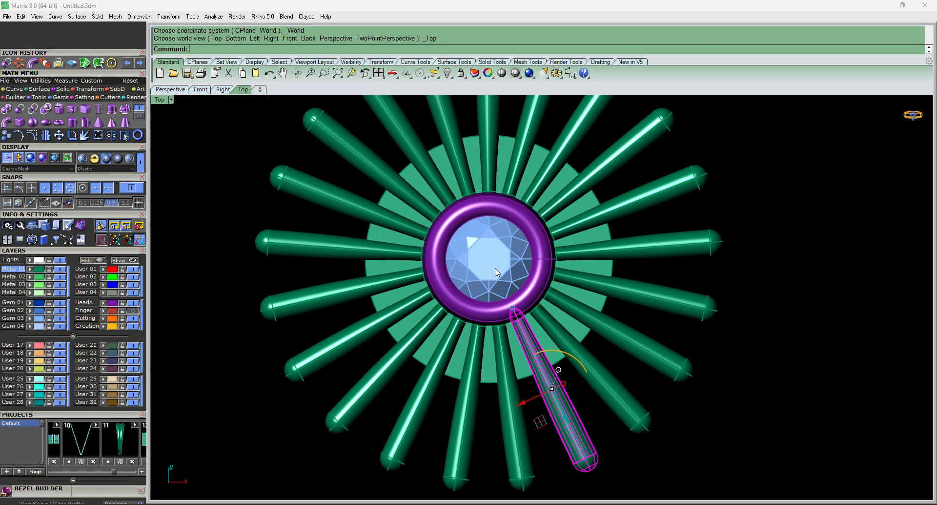
{"action": "scroll", "coordinate": [523, 293], "scroll_direction": "up", "scroll_amount": 3}
{"action": "left_click", "coordinate": [478, 259]}
{"action": "type", "text": "h"}
{"action": "key", "text": "Return"}
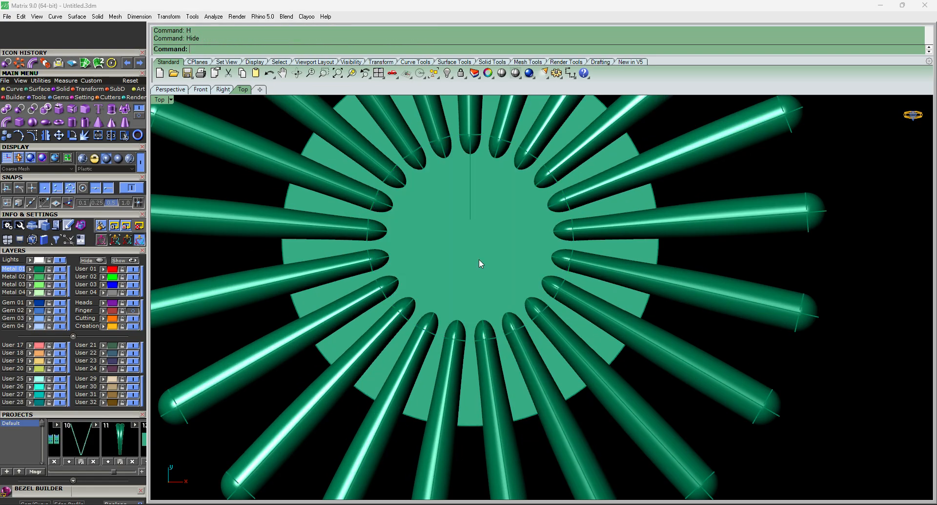
Check the disc and all arrayed rods for naked edges with edge analysis.
{"action": "left_click", "coordinate": [473, 261]}
{"action": "scroll", "coordinate": [473, 262], "scroll_direction": "down", "scroll_amount": 8}
{"action": "key", "text": "ctrl+a"}
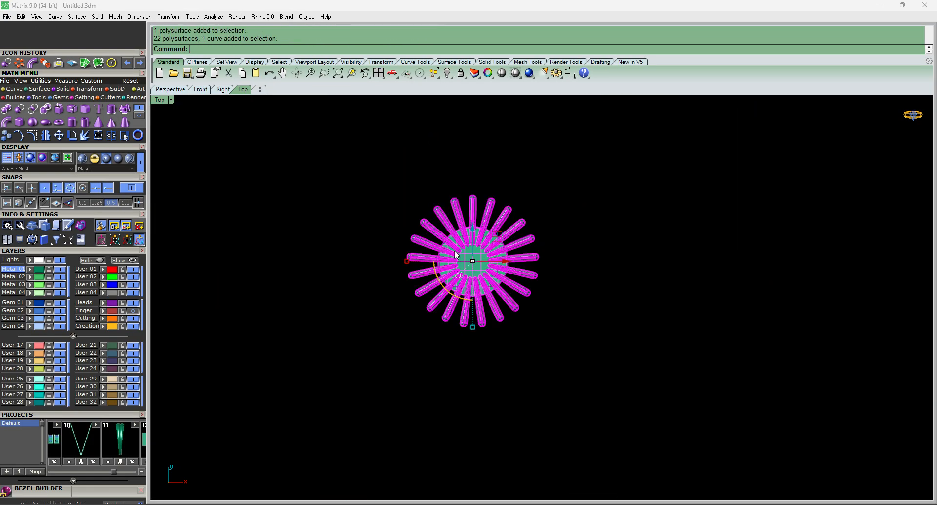
{"action": "scroll", "coordinate": [455, 254], "scroll_direction": "up", "scroll_amount": 5}
{"action": "type", "text": "ne"}
{"action": "key", "text": "Return"}
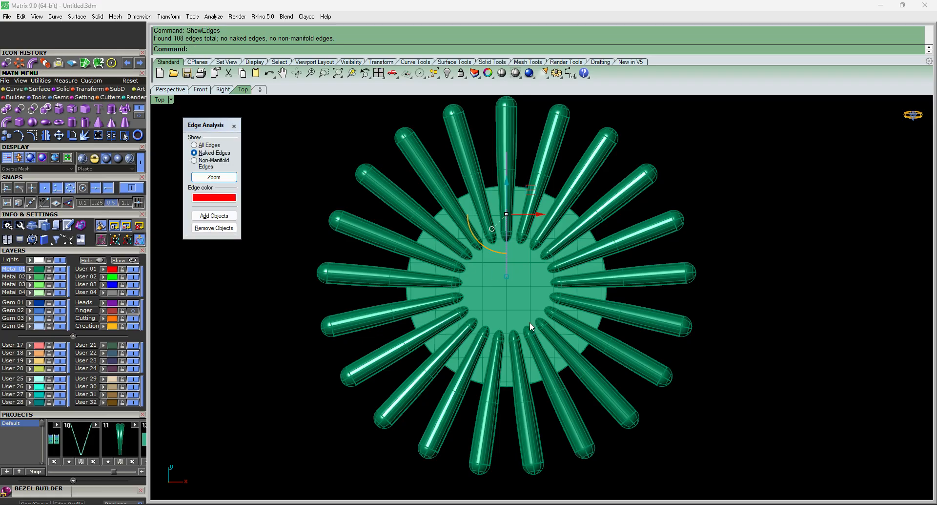
{"action": "right_click_drag", "start_coordinate": [529, 321], "coordinate": [584, 271], "text": "ctrl+shift"}
{"action": "scroll", "coordinate": [500, 295], "scroll_direction": "up", "scroll_amount": 4}
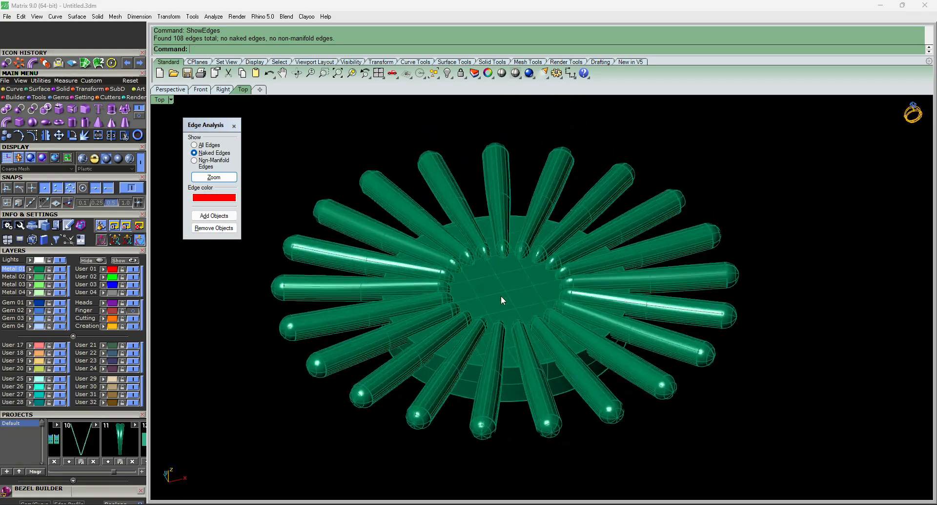
Lower all the rods slightly along Z so they sink deeper into the disc, working in the front view.
{"action": "left_click", "coordinate": [496, 284]}
{"action": "key", "text": "F6"}
{"action": "left_click_drag", "start_coordinate": [300, 219], "coordinate": [713, 306]}
{"action": "scroll", "coordinate": [473, 272], "scroll_direction": "up", "scroll_amount": 5}
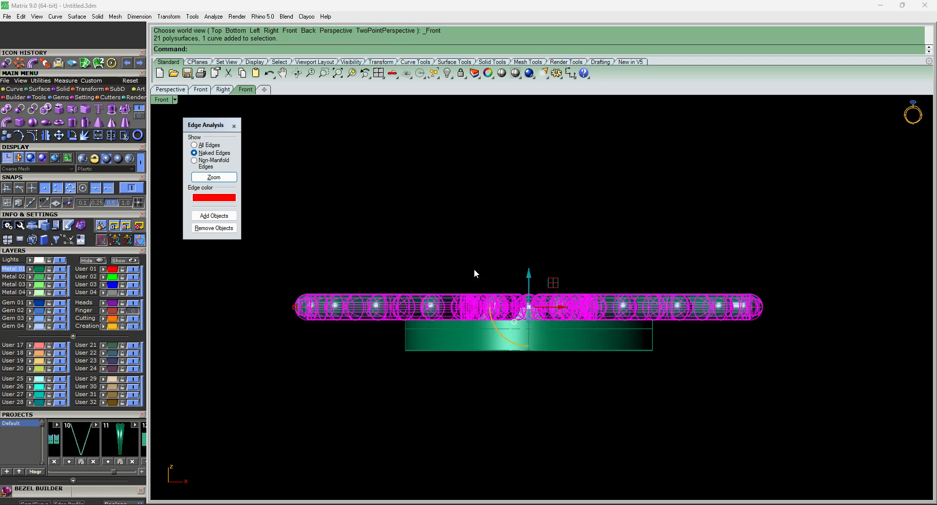
{"action": "left_click_drag", "start_coordinate": [528, 277], "coordinate": [530, 285]}
{"action": "left_click", "coordinate": [555, 252]}
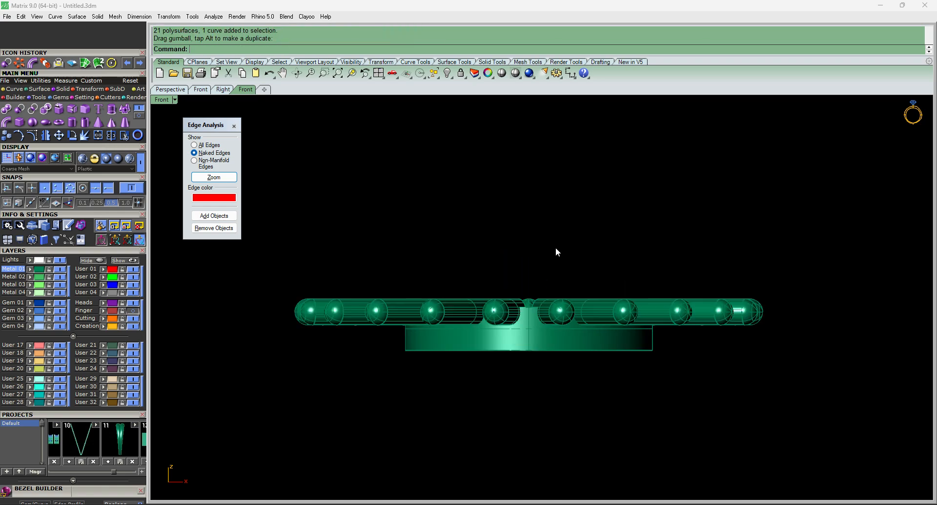
Boolean-subtract all 21 rods from the disc to cut radial grooves into its upper face.
{"action": "left_click", "coordinate": [530, 341]}
{"action": "scroll", "coordinate": [529, 337], "scroll_direction": "down", "scroll_amount": 6}
{"action": "scroll", "coordinate": [528, 313], "scroll_direction": "up", "scroll_amount": 4}
{"action": "right_click", "coordinate": [528, 315]}
{"action": "left_click_drag", "start_coordinate": [283, 288], "coordinate": [771, 352]}
{"action": "right_click", "coordinate": [770, 353]}
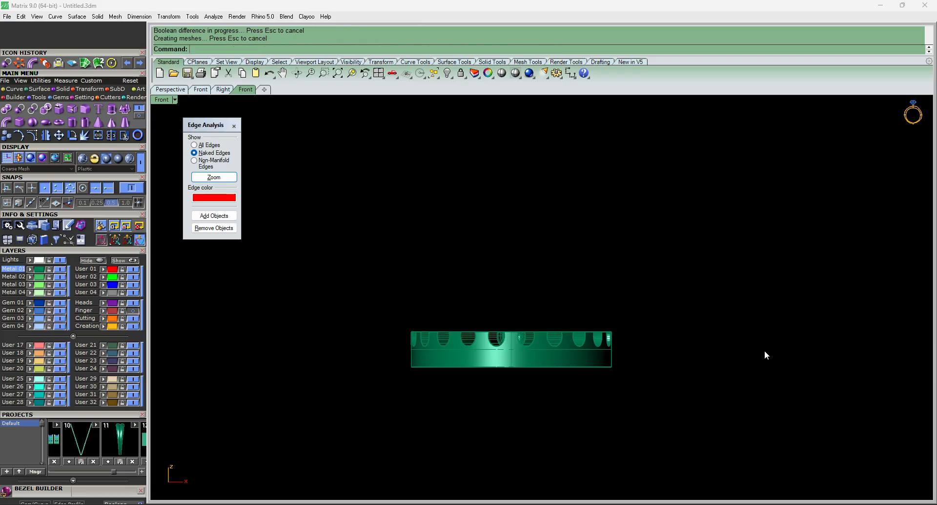
Delete the leftover straight curve above the grooved disc and close the edge analysis.
{"action": "right_click_drag", "start_coordinate": [578, 288], "coordinate": [590, 390]}
{"action": "key", "text": "F5"}
{"action": "scroll", "coordinate": [508, 259], "scroll_direction": "down", "scroll_amount": 1}
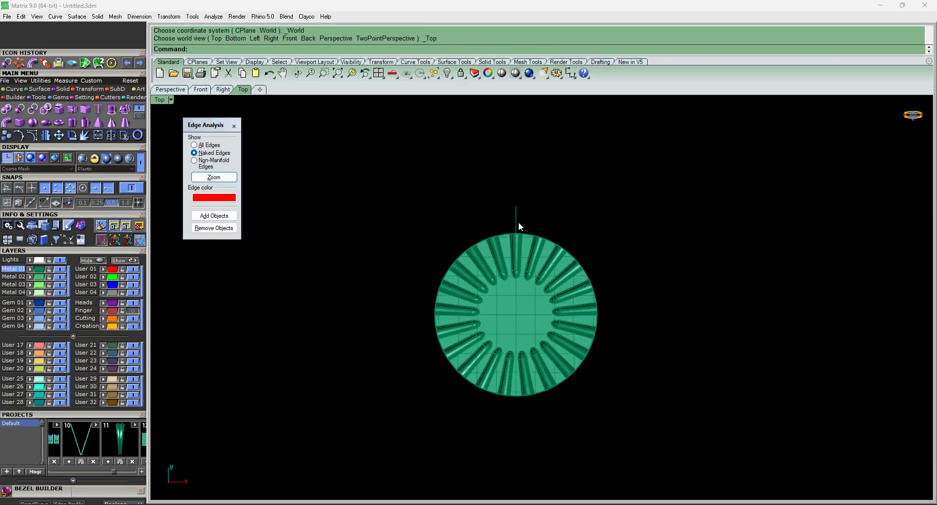
{"action": "left_click", "coordinate": [519, 222]}
{"action": "key", "text": "Delete"}
{"action": "left_click", "coordinate": [234, 126]}
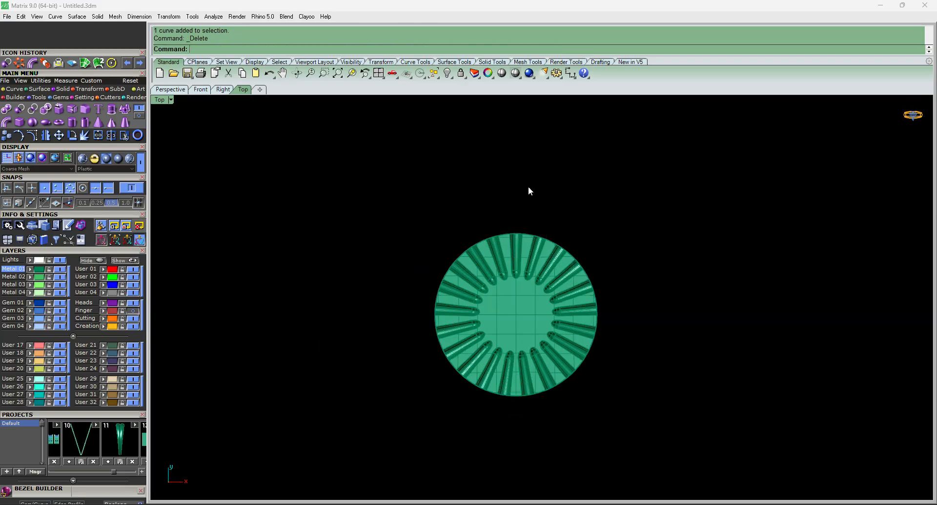
Show all hidden objects again around the grooved disc.
{"action": "key", "text": "F6"}
{"action": "right_click_drag", "start_coordinate": [544, 250], "coordinate": [561, 341]}
{"action": "key", "text": "F5"}
{"action": "scroll", "coordinate": [514, 301], "scroll_direction": "up", "scroll_amount": 3}
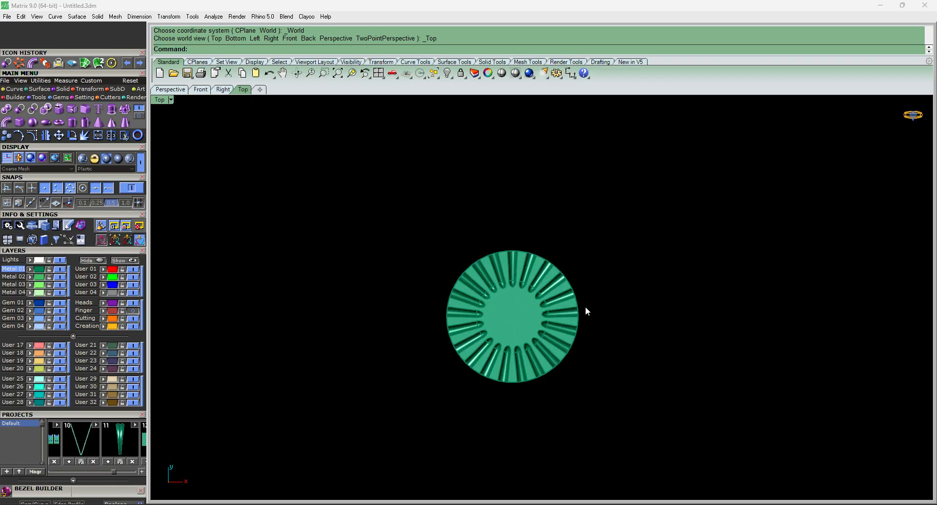
{"action": "left_click", "coordinate": [122, 265]}
{"action": "scroll", "coordinate": [426, 257], "scroll_direction": "down", "scroll_amount": 5}
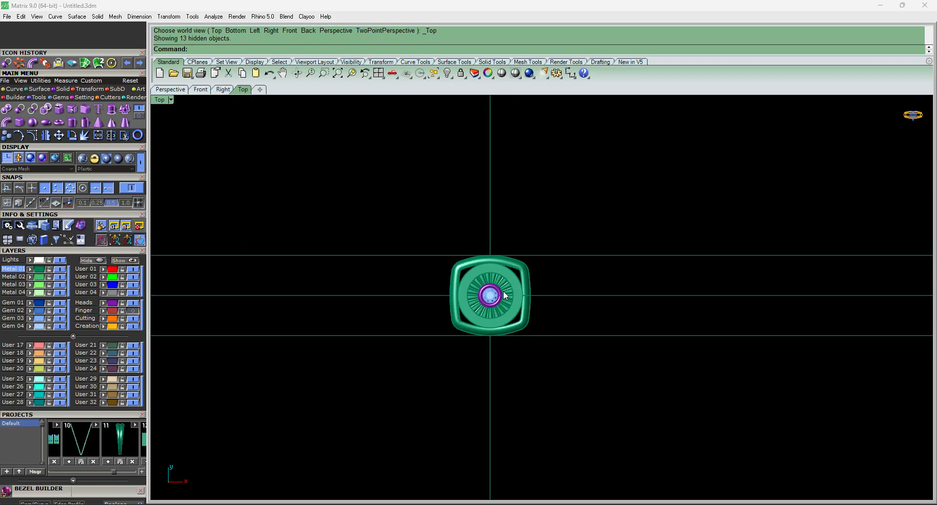
{"action": "scroll", "coordinate": [486, 280], "scroll_direction": "up", "scroll_amount": 4}
Raise the grooved disc together with the bezel and diamond along Z above the flat base.
{"action": "right_click_drag", "start_coordinate": [531, 332], "coordinate": [488, 295]}
{"action": "scroll", "coordinate": [488, 295], "scroll_direction": "up", "scroll_amount": 3}
{"action": "left_click", "coordinate": [496, 303]}
{"action": "left_click", "coordinate": [500, 253], "text": "shift"}
{"action": "key", "text": "F2"}
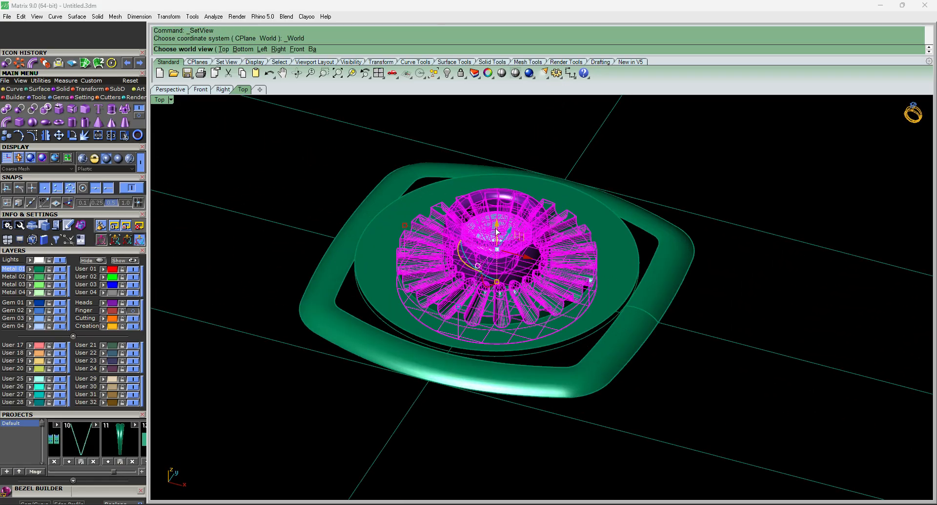
{"action": "scroll", "coordinate": [490, 241], "scroll_direction": "up", "scroll_amount": 4}
{"action": "left_click_drag", "start_coordinate": [491, 250], "coordinate": [490, 235]}
{"action": "left_click", "coordinate": [610, 256]}
Reselect the grooved disc, bezel and diamond and nudge them slightly higher in the front view.
{"action": "scroll", "coordinate": [494, 278], "scroll_direction": "up", "scroll_amount": 2}
{"action": "left_click", "coordinate": [495, 277]}
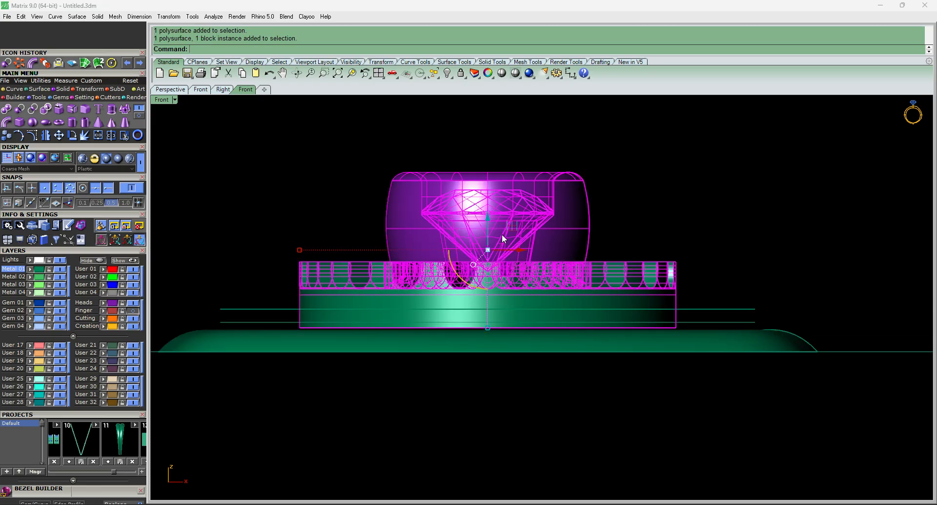
{"action": "scroll", "coordinate": [504, 265], "scroll_direction": "down", "scroll_amount": 4}
{"action": "scroll", "coordinate": [500, 251], "scroll_direction": "up", "scroll_amount": 5}
{"action": "left_click_drag", "start_coordinate": [500, 247], "coordinate": [500, 246]}
{"action": "left_click", "coordinate": [594, 225]}
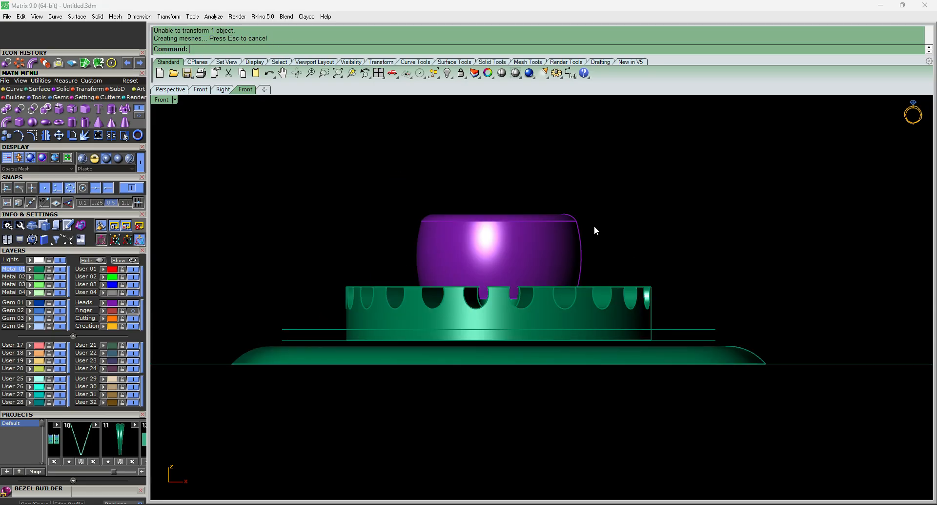
Examine the assembled motif from above, from the front and at an angle.
{"action": "key", "text": "F1"}
{"action": "scroll", "coordinate": [582, 247], "scroll_direction": "down", "scroll_amount": 8}
{"action": "left_click", "coordinate": [593, 226]}
{"action": "key", "text": "F2"}
{"action": "right_click_drag", "start_coordinate": [643, 239], "coordinate": [644, 258], "text": "ctrl+shift"}
{"action": "key", "text": "F2"}
{"action": "scroll", "coordinate": [545, 285], "scroll_direction": "up", "scroll_amount": 4}
{"action": "left_click_drag", "start_coordinate": [511, 290], "coordinate": [514, 285]}
{"action": "key", "text": "F1"}
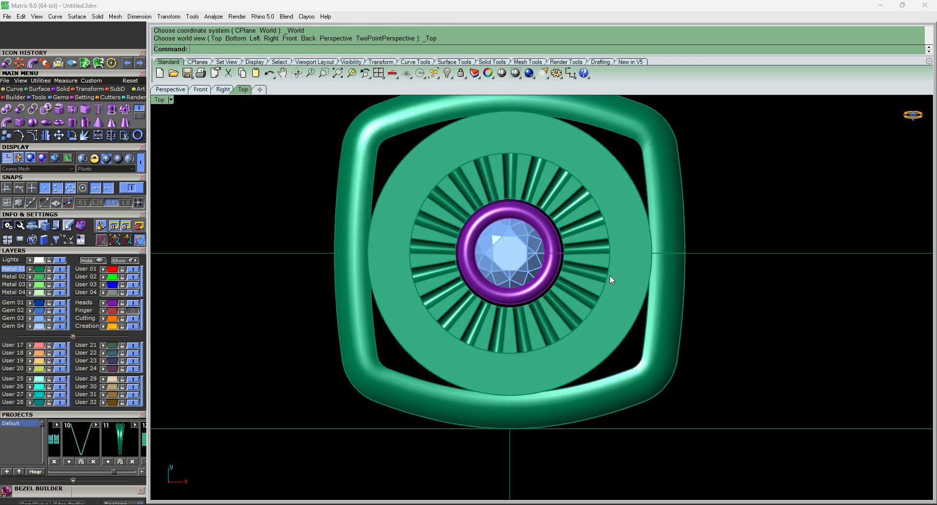
Delete the leftover circular curve beneath the flat ring surface.
{"action": "key", "text": "F2"}
{"action": "right_click_drag", "start_coordinate": [627, 279], "coordinate": [610, 324], "text": "ctrl+shift"}
{"action": "scroll", "coordinate": [611, 325], "scroll_direction": "up", "scroll_amount": 6}
{"action": "left_click", "coordinate": [611, 325]}
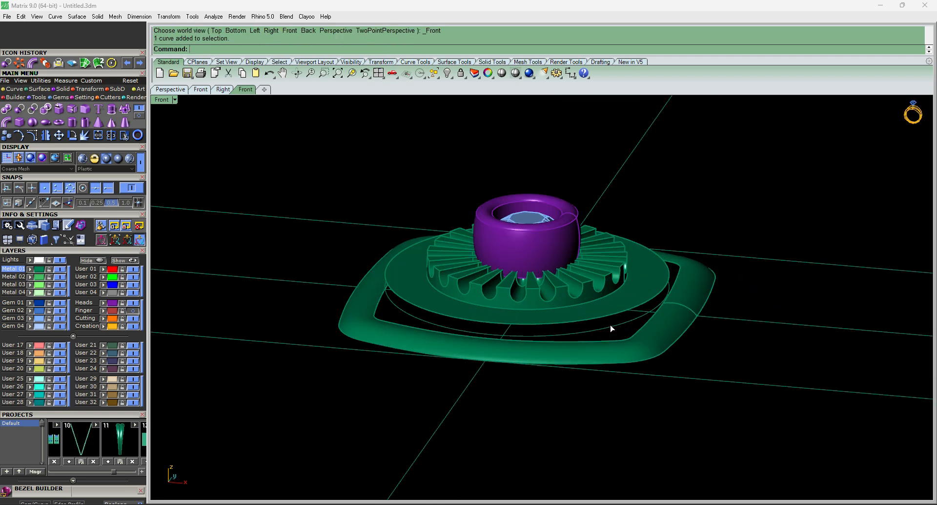
{"action": "key", "text": "Delete"}
Examine the flat ring surface around the fluted centre from above and at an angle.
{"action": "left_click", "coordinate": [609, 308]}
{"action": "key", "text": "F1"}
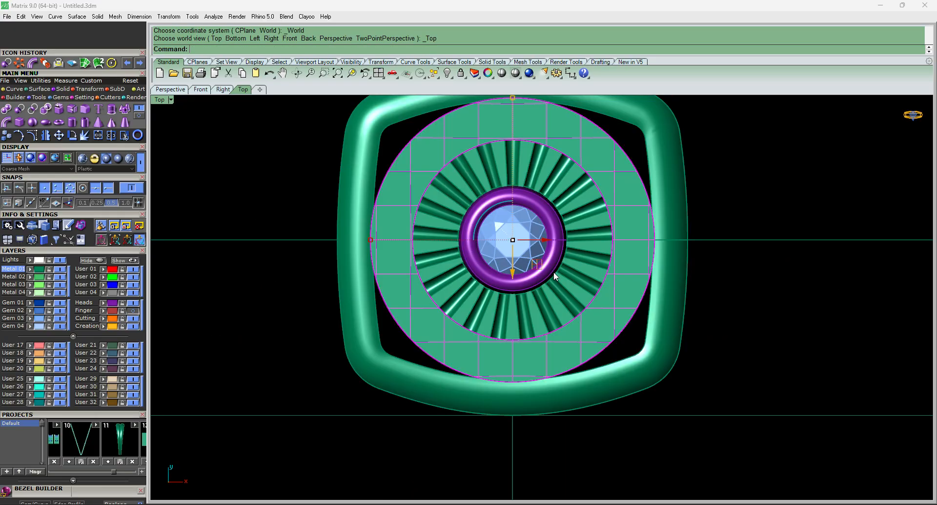
{"action": "scroll", "coordinate": [553, 271], "scroll_direction": "down", "scroll_amount": 4}
{"action": "right_click_drag", "start_coordinate": [553, 271], "coordinate": [564, 329]}
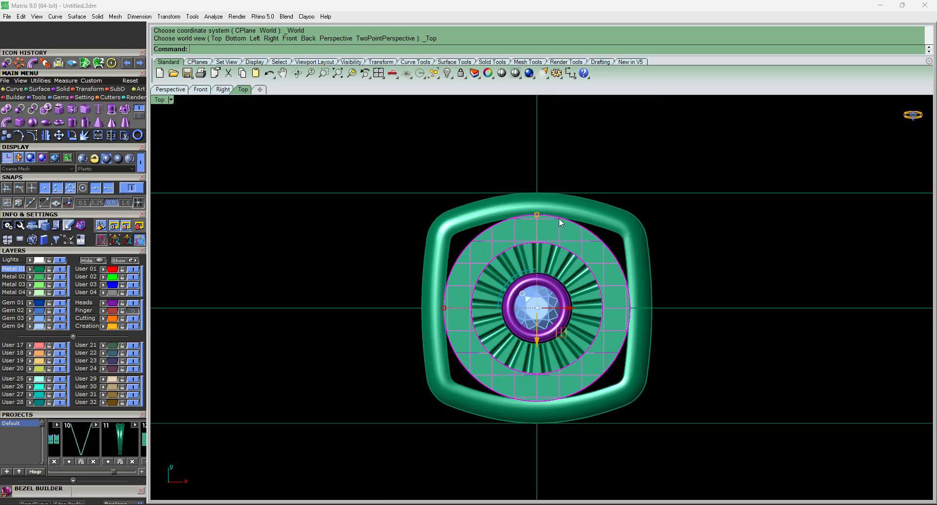
{"action": "key", "text": "F2"}
{"action": "right_click_drag", "start_coordinate": [628, 225], "coordinate": [636, 263], "text": "ctrl+shift"}
{"action": "key", "text": "F1"}
{"action": "scroll", "coordinate": [550, 238], "scroll_direction": "down", "scroll_amount": 5}
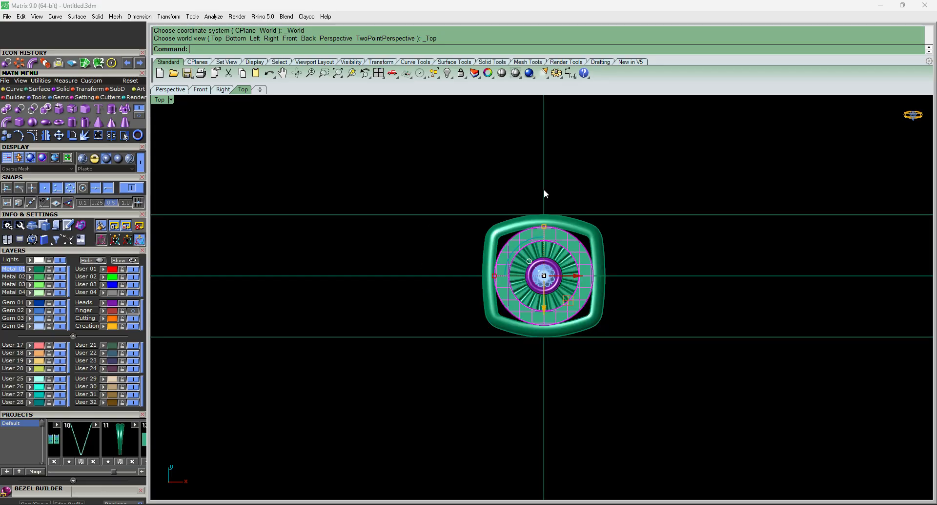
{"action": "scroll", "coordinate": [543, 190], "scroll_direction": "down", "scroll_amount": 6}
{"action": "left_click", "coordinate": [544, 174]}
{"action": "key", "text": "Escape"}
{"action": "scroll", "coordinate": [555, 207], "scroll_direction": "up", "scroll_amount": 5}
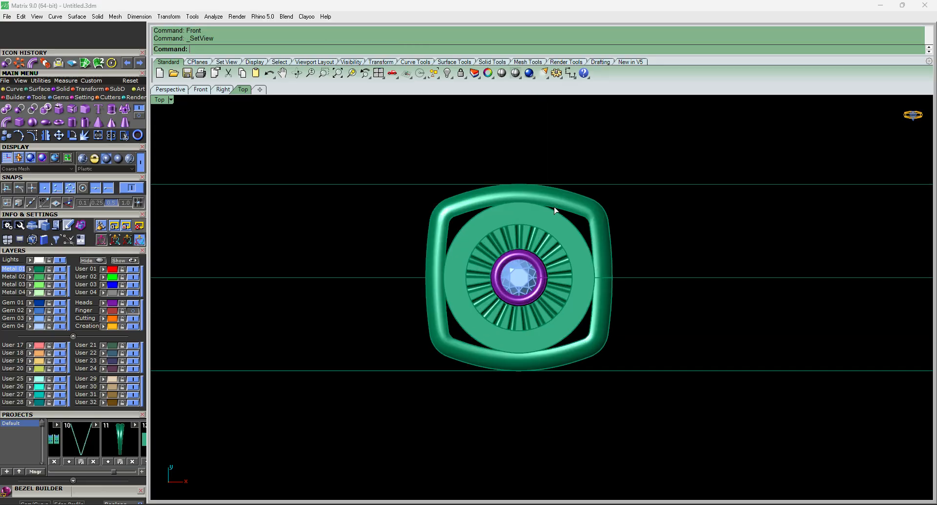
Isolate the flat ring surface in the top view by hiding every other object.
{"action": "key", "text": "F2"}
{"action": "right_click_drag", "start_coordinate": [572, 225], "coordinate": [580, 318], "text": "ctrl+shift"}
{"action": "left_click", "coordinate": [583, 295]}
{"action": "key", "text": "F1"}
{"action": "scroll", "coordinate": [529, 258], "scroll_direction": "down", "scroll_amount": 8}
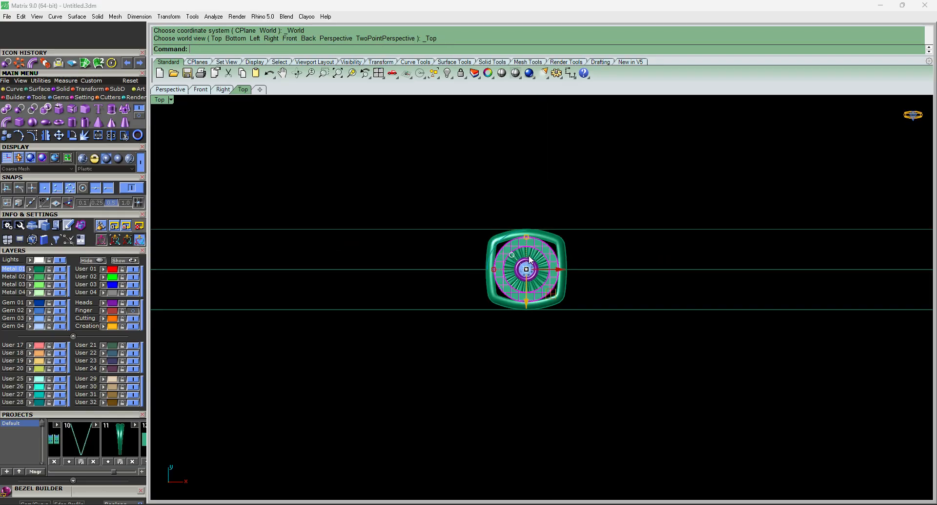
{"action": "scroll", "coordinate": [524, 248], "scroll_direction": "up", "scroll_amount": 6}
{"action": "key", "text": "ctrl+i"}
{"action": "type", "text": "h"}
{"action": "key", "text": "Return"}
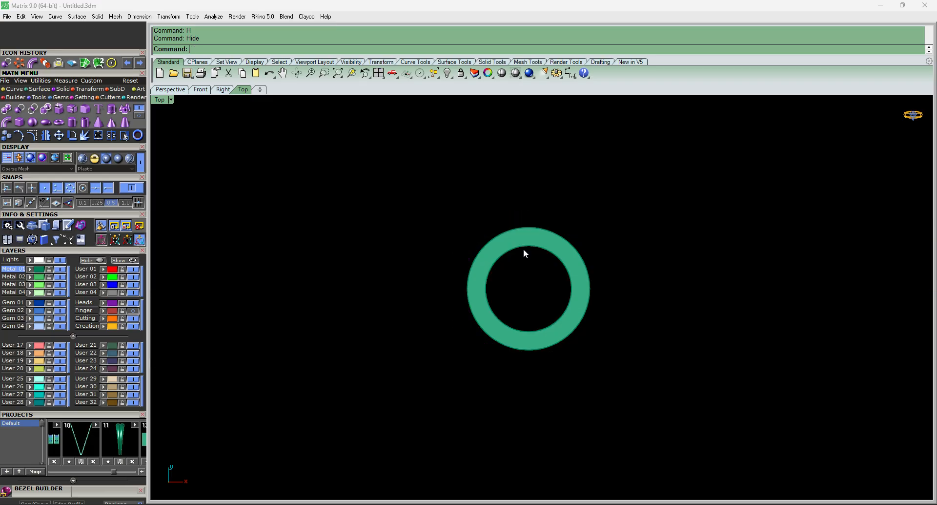
Draw a vertical line in the top view from the origin (0) to beyond the ring's outer edge.
{"action": "type", "text": "0"}
{"action": "key", "text": "Return"}
{"action": "scroll", "coordinate": [526, 252], "scroll_direction": "up", "scroll_amount": 2}
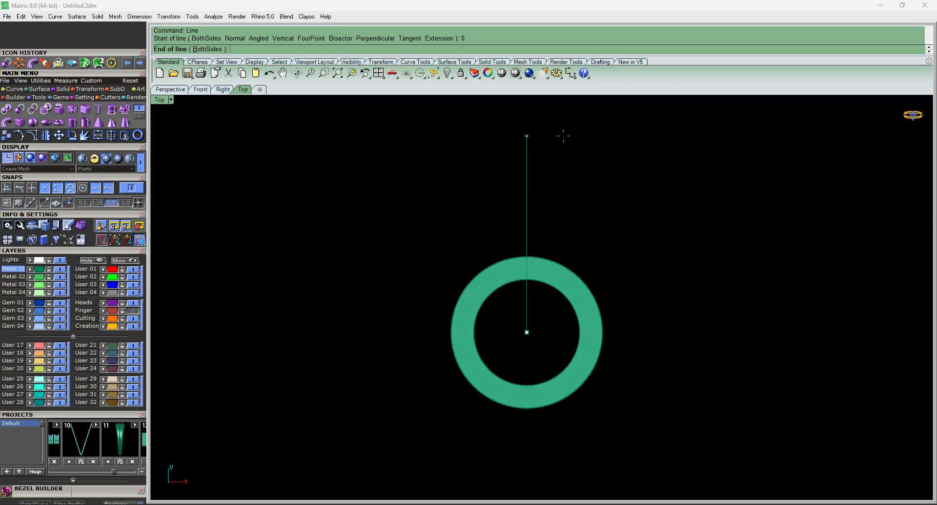
{"action": "left_click", "coordinate": [562, 136], "text": "shift"}
Duplicate the inner and outer borders of the flat ring surface as curves.
{"action": "left_click", "coordinate": [562, 279]}
{"action": "left_click", "coordinate": [14, 90]}
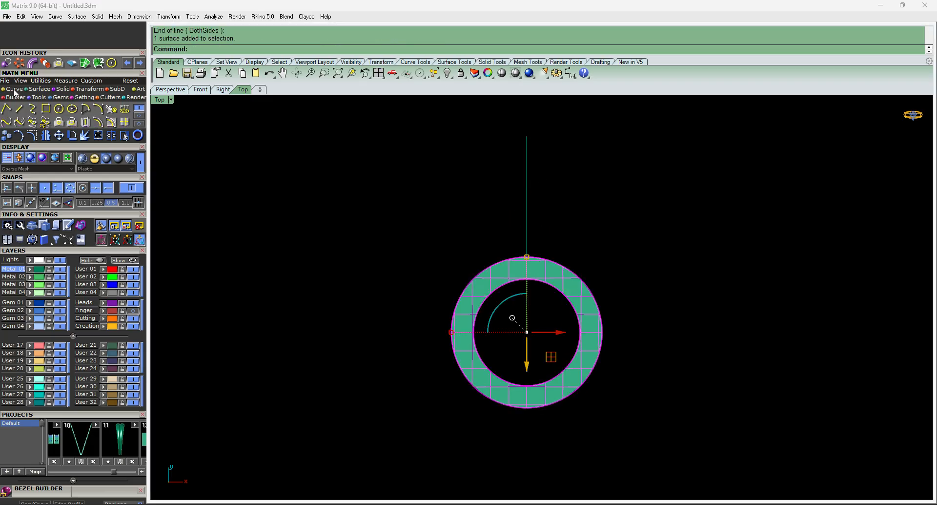
{"action": "left_click", "coordinate": [139, 116]}
{"action": "left_click", "coordinate": [125, 122]}
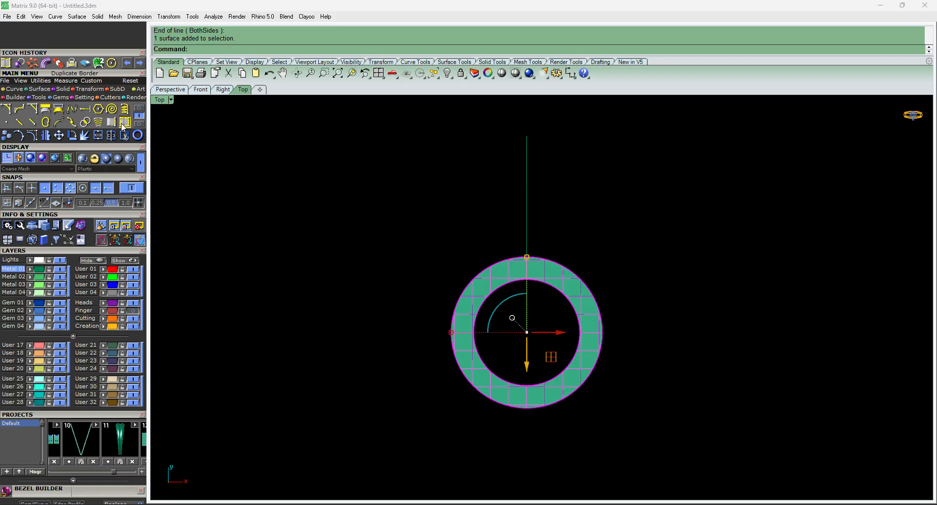
{"action": "left_click", "coordinate": [701, 306]}
Offset the inner border outward and the outer border inward by 0.15 so both guide circles lie within the ring band.
{"action": "left_click", "coordinate": [578, 314]}
{"action": "left_click", "coordinate": [597, 332]}
{"action": "scroll", "coordinate": [575, 294], "scroll_direction": "up", "scroll_amount": 12}
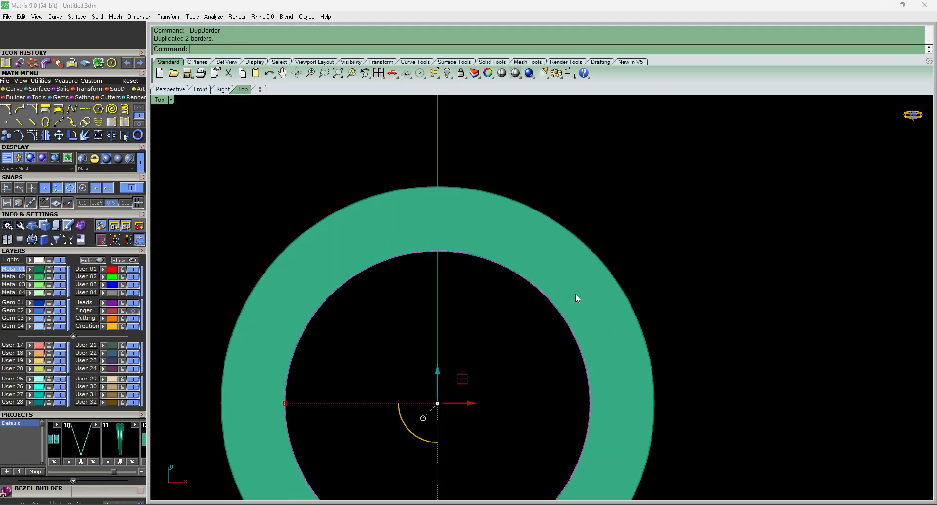
{"action": "type", "text": "f"}
{"action": "key", "text": "Return"}
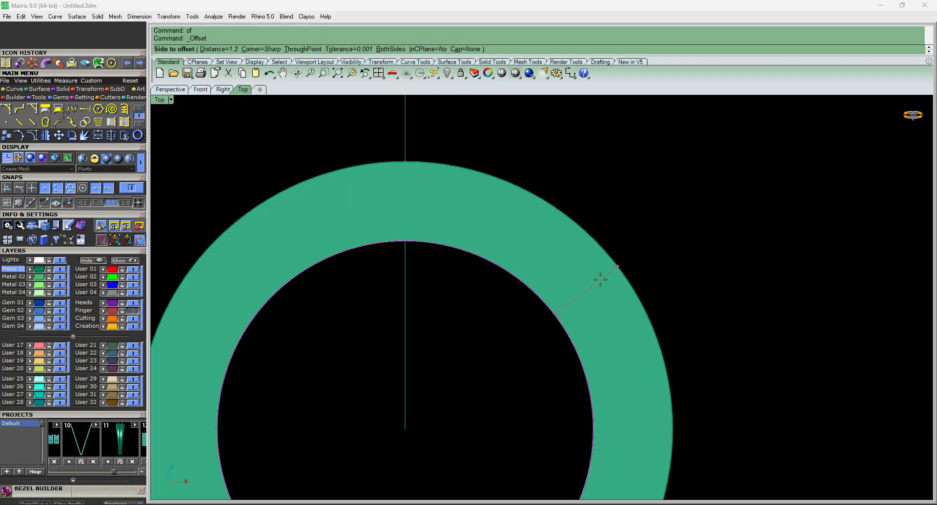
{"action": "type", "text": ".15"}
{"action": "key", "text": "Return"}
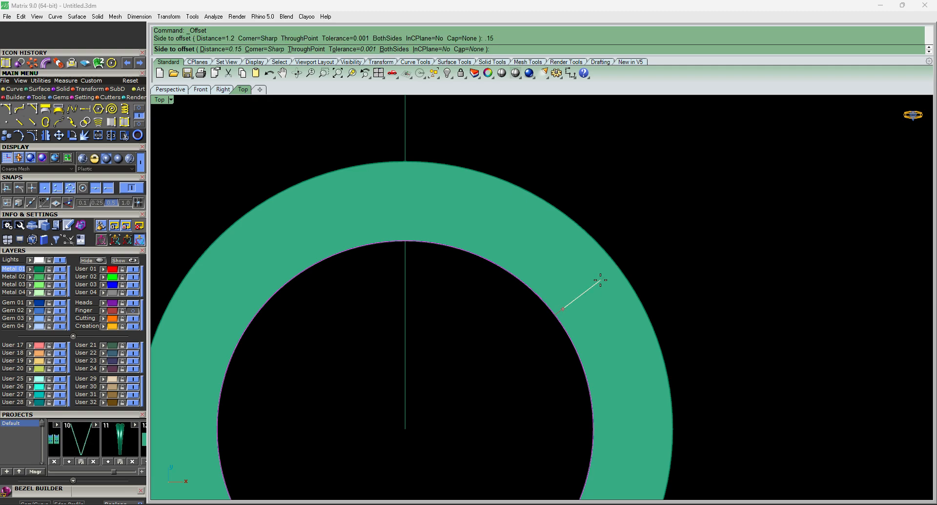
{"action": "left_click", "coordinate": [600, 279]}
{"action": "right_click", "coordinate": [627, 282]}
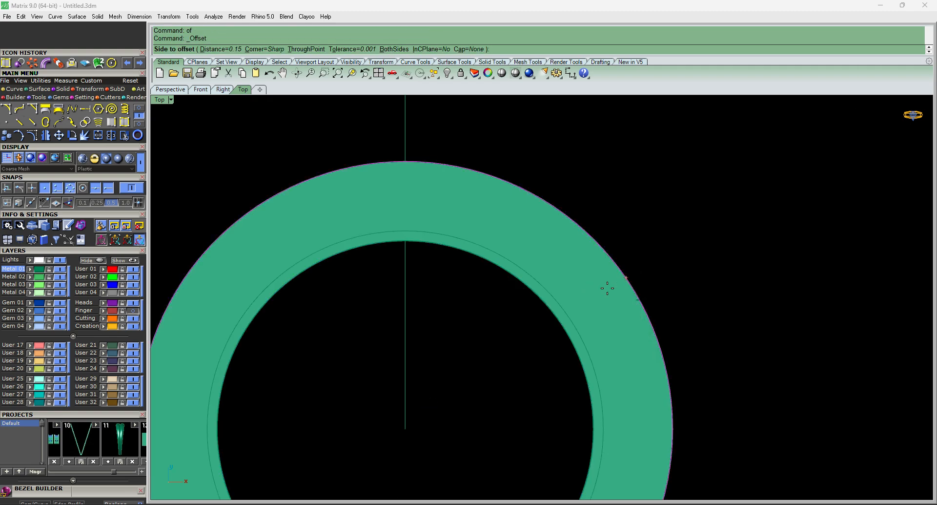
{"action": "left_click", "coordinate": [607, 288]}
Project the vertical line onto the ring surface and remove the original line.
{"action": "right_click_drag", "start_coordinate": [505, 294], "coordinate": [580, 337]}
{"action": "left_click", "coordinate": [504, 236]}
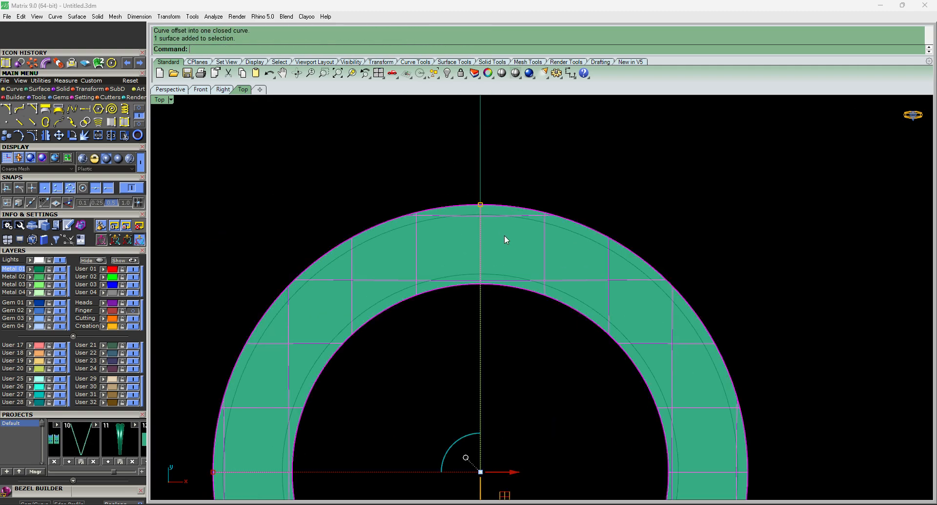
{"action": "left_click", "coordinate": [139, 108]}
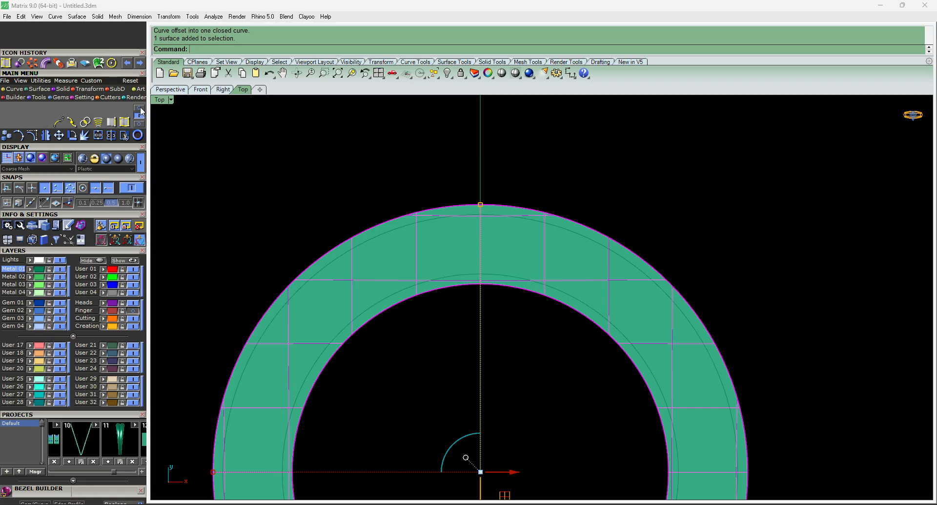
{"action": "left_click", "coordinate": [72, 123]}
{"action": "left_click", "coordinate": [481, 180]}
{"action": "right_click", "coordinate": [481, 180]}
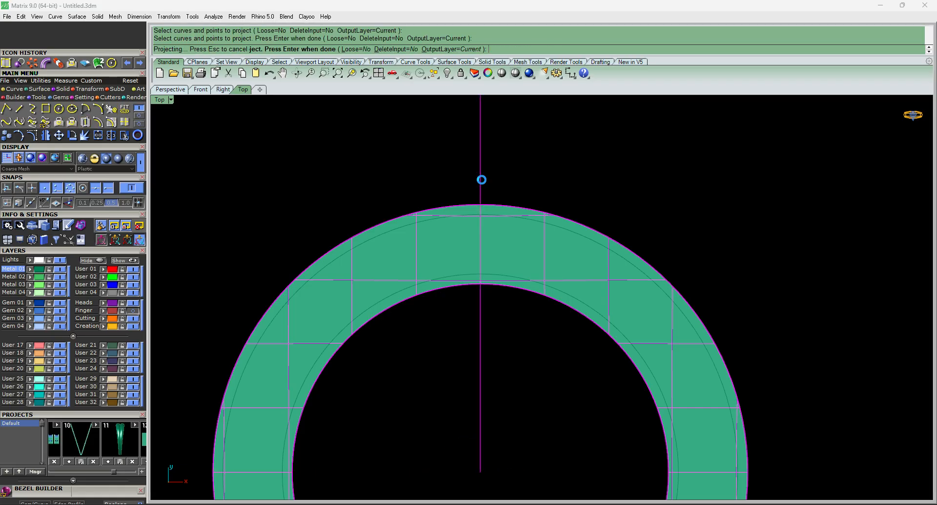
Place one flipped 0.9 mm round gem on the ring surface at the midpoint of the projected line.
{"action": "left_click", "coordinate": [520, 239]}
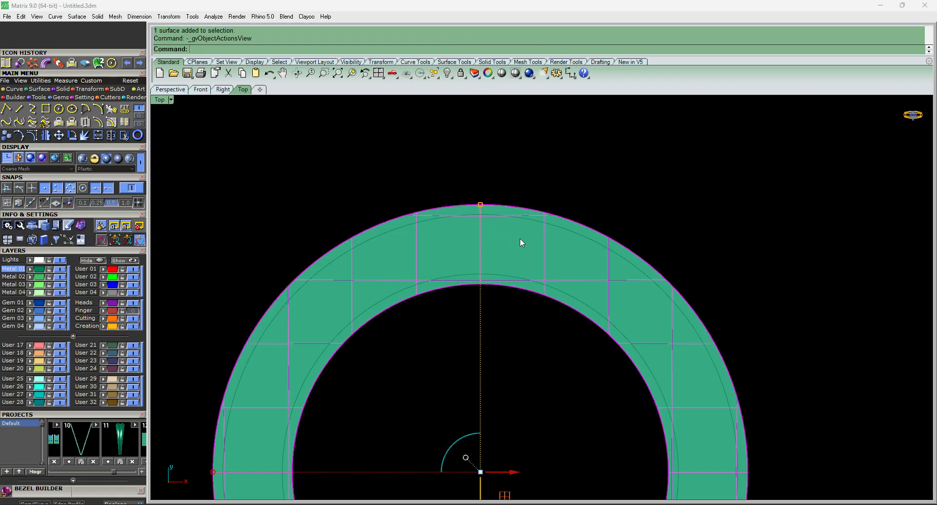
{"action": "key", "text": "F6"}
{"action": "left_click", "coordinate": [552, 261]}
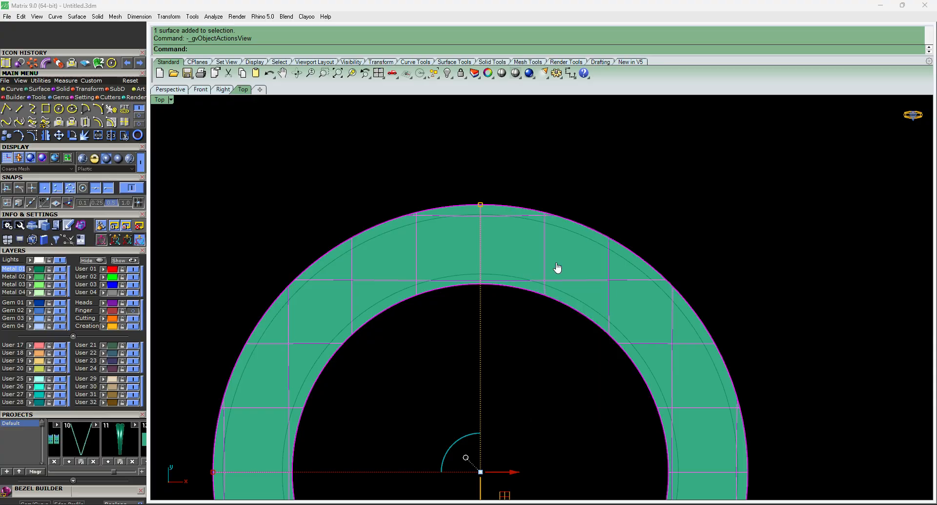
{"action": "left_click", "coordinate": [480, 244]}
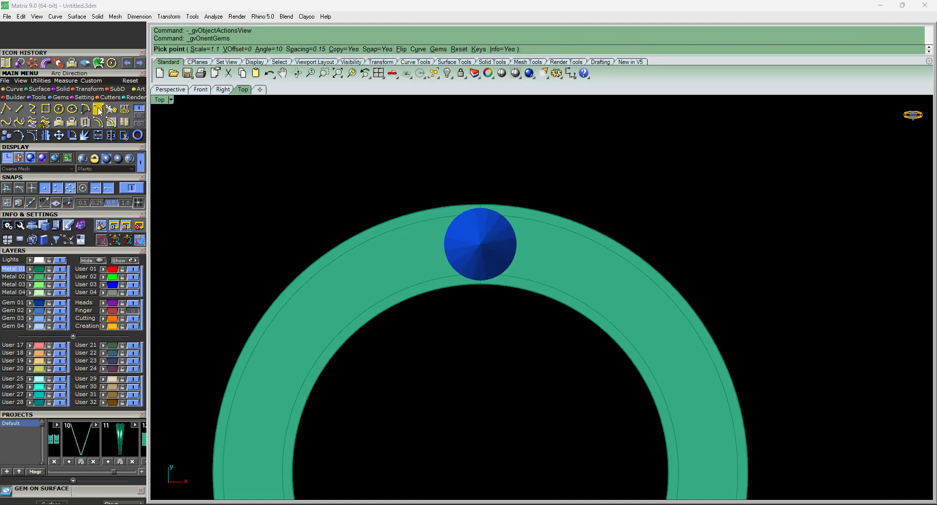
{"action": "left_click", "coordinate": [401, 49]}
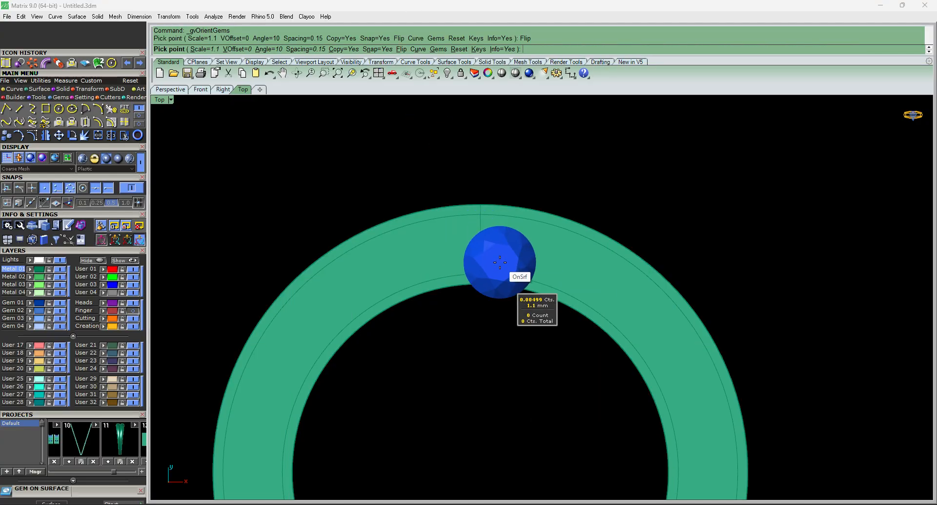
{"action": "scroll", "coordinate": [472, 242], "scroll_direction": "up", "scroll_amount": 1}
{"action": "key", "text": "Down"}
{"action": "key", "text": "Down"}
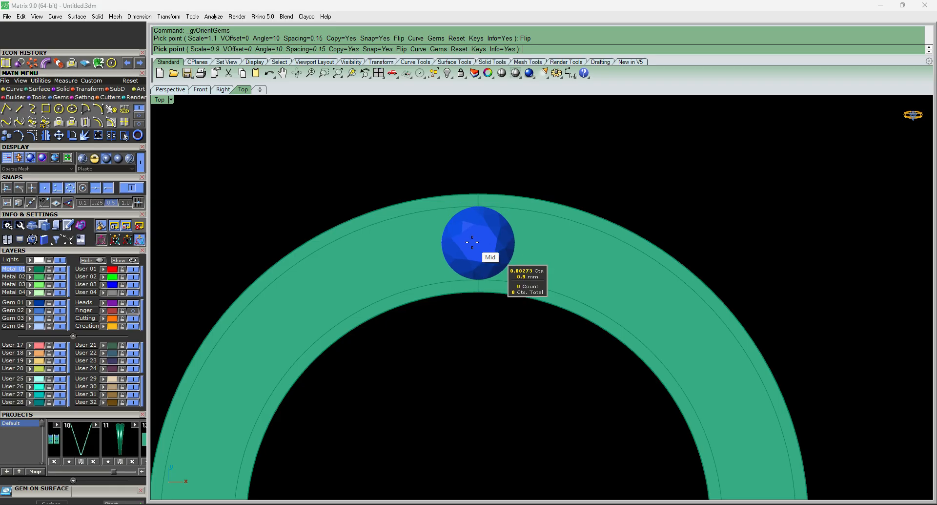
{"action": "left_click", "coordinate": [472, 242]}
{"action": "scroll", "coordinate": [553, 183], "scroll_direction": "down", "scroll_amount": 2}
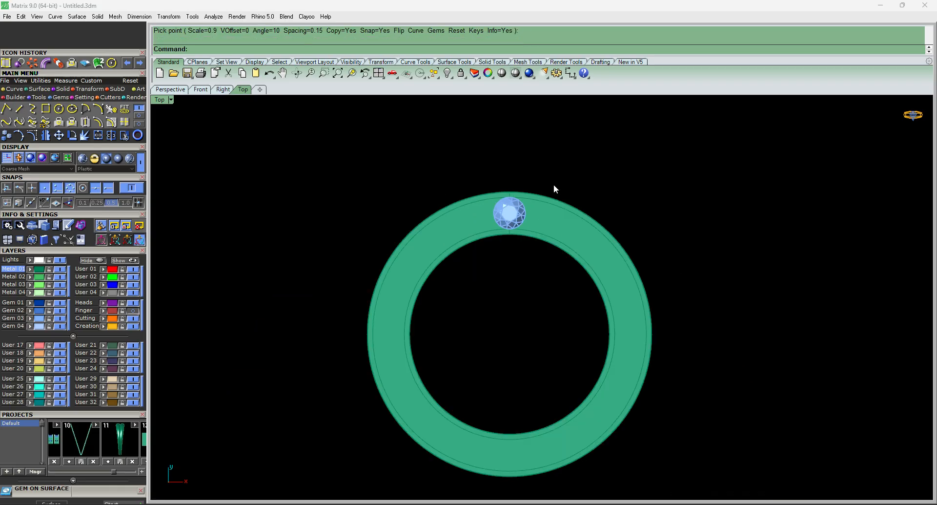
Try a polar array of the gem around the origin with 20 items, and undo it.
{"action": "scroll", "coordinate": [510, 210], "scroll_direction": "up", "scroll_amount": 2}
{"action": "left_click", "coordinate": [505, 224]}
{"action": "scroll", "coordinate": [506, 223], "scroll_direction": "down", "scroll_amount": 2}
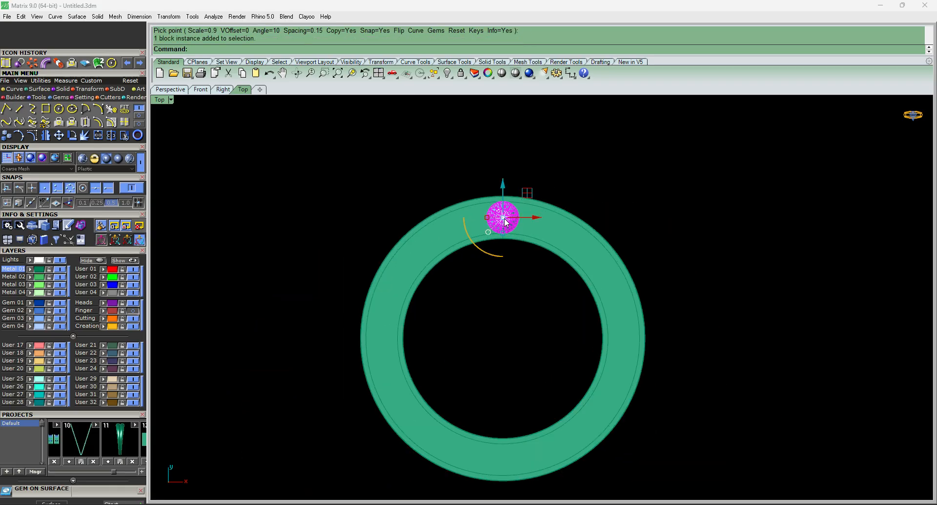
{"action": "scroll", "coordinate": [505, 222], "scroll_direction": "up", "scroll_amount": 1}
{"action": "left_click", "coordinate": [511, 276]}
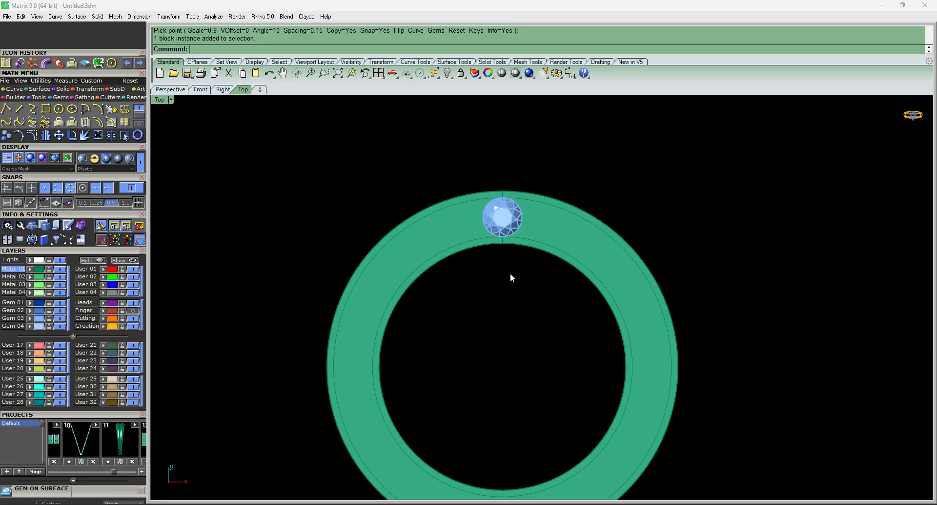
{"action": "left_click", "coordinate": [507, 222]}
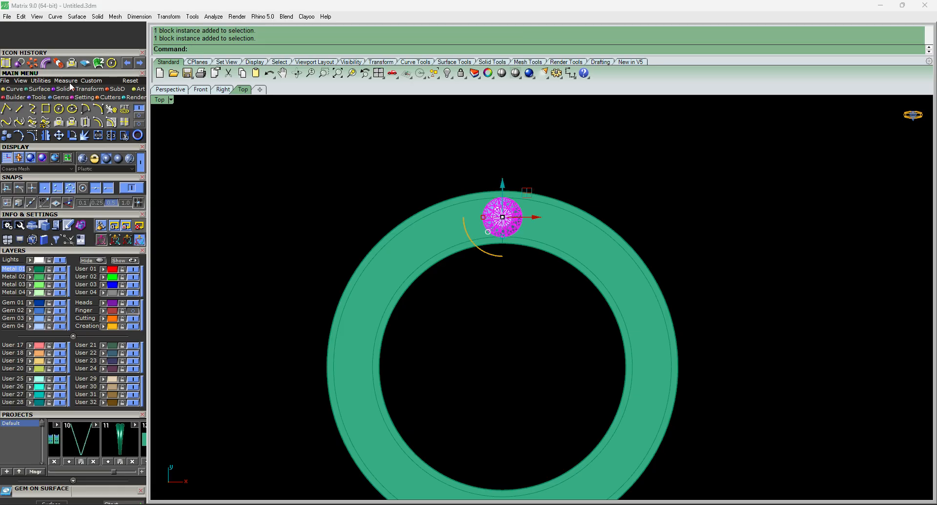
{"action": "left_click", "coordinate": [89, 89]}
{"action": "left_click", "coordinate": [111, 109]}
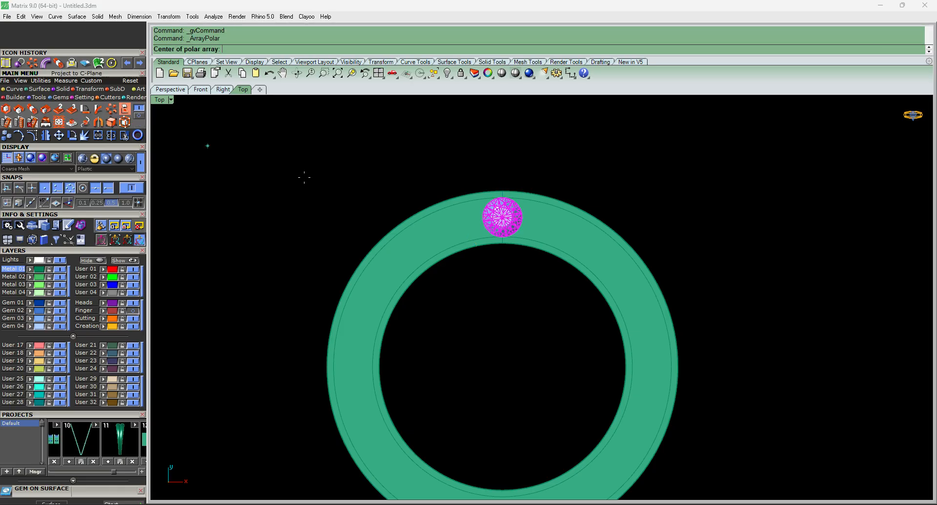
{"action": "type", "text": "0"}
{"action": "key", "text": "Return"}
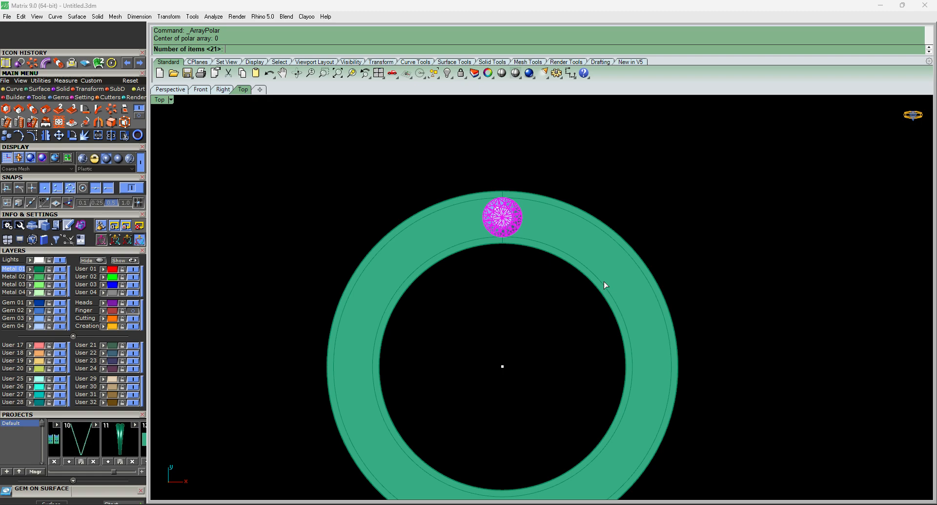
{"action": "type", "text": "20"}
{"action": "key", "text": "Return"}
{"action": "key", "text": "Return"}
{"action": "key", "text": "Return"}
{"action": "key", "text": "ctrl+z"}
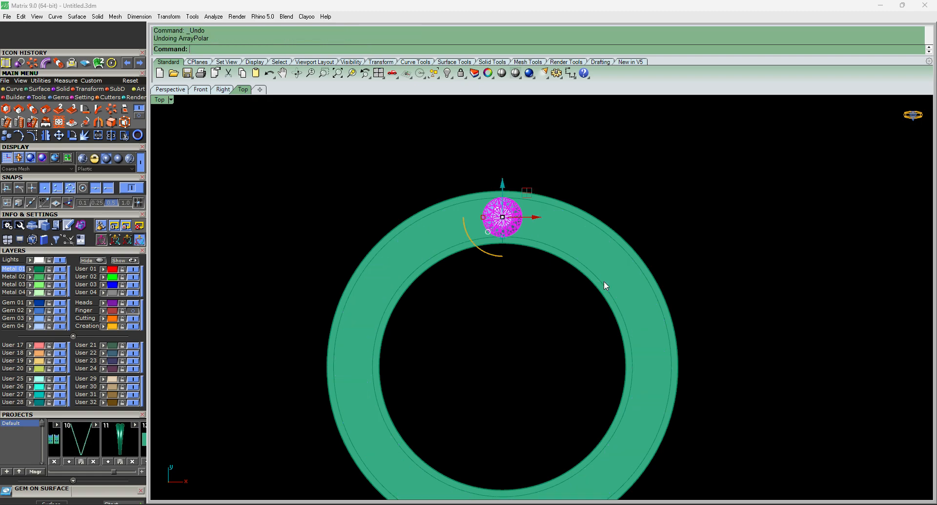
Array the gem in a full 360-degree circle around the origin with 22 items.
{"action": "key", "text": "Return"}
{"action": "type", "text": "0"}
{"action": "key", "text": "Return"}
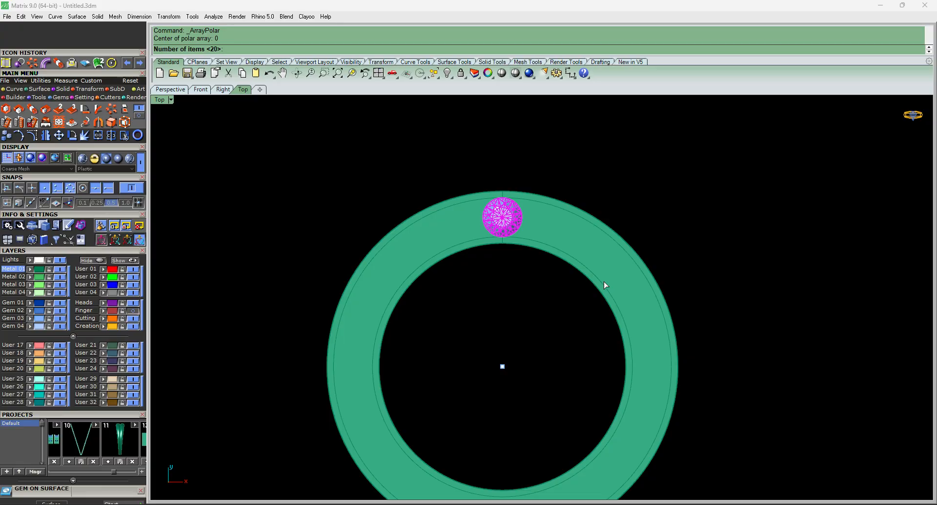
{"action": "type", "text": "22"}
{"action": "key", "text": "Return"}
{"action": "key", "text": "Return"}
{"action": "key", "text": "Return"}
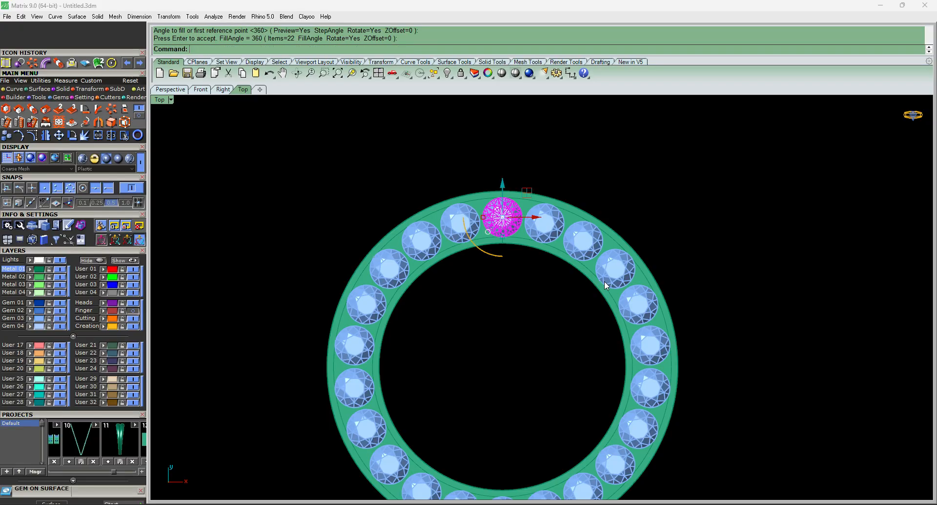
Select and delete all the construction curves on the ring surface.
{"action": "scroll", "coordinate": [564, 215], "scroll_direction": "down", "scroll_amount": 5}
{"action": "scroll", "coordinate": [556, 205], "scroll_direction": "up", "scroll_amount": 5}
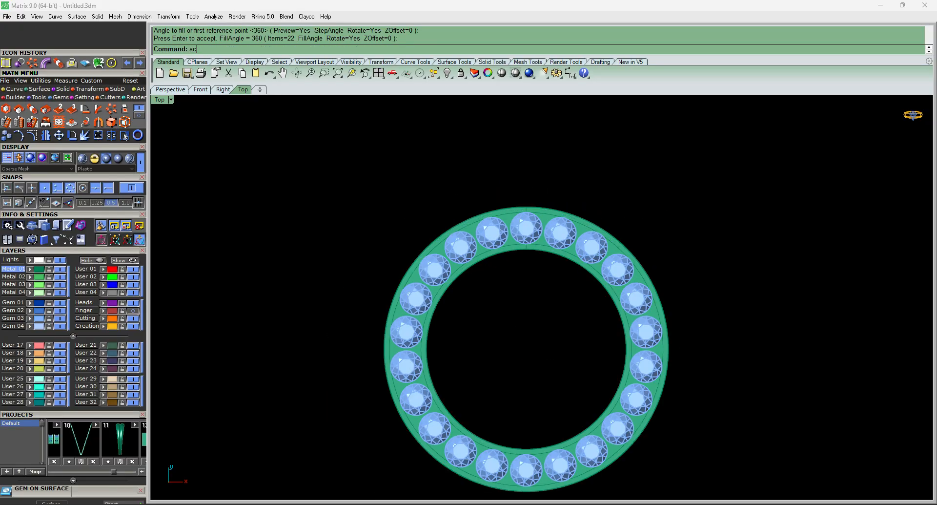
{"action": "key", "text": "Return"}
{"action": "key", "text": "Delete"}
Try removing the flat ring surface beneath the gems, and undo that deletion.
{"action": "left_click", "coordinate": [585, 221]}
{"action": "key", "text": "Delete"}
{"action": "scroll", "coordinate": [535, 236], "scroll_direction": "down", "scroll_amount": 4}
{"action": "right_click_drag", "start_coordinate": [535, 236], "coordinate": [491, 221]}
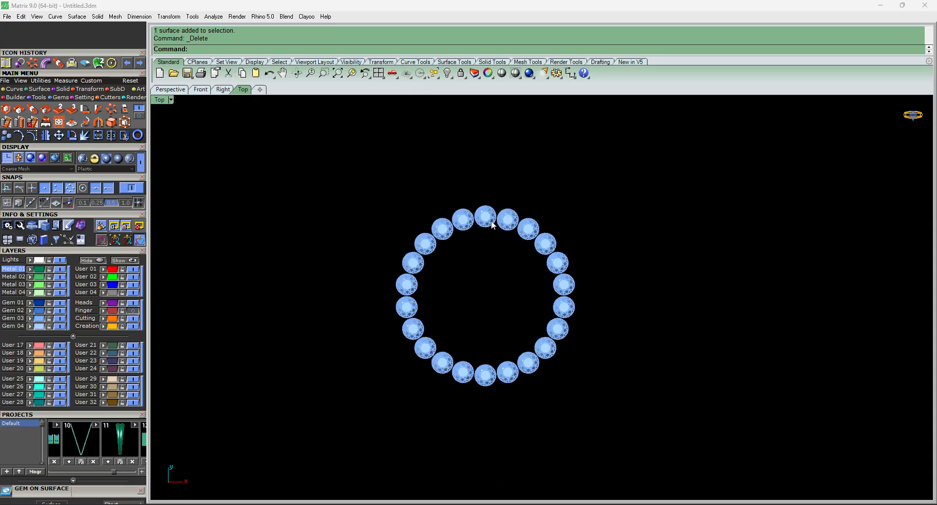
{"action": "left_click_drag", "start_coordinate": [310, 163], "coordinate": [758, 452]}
{"action": "key", "text": "ctrl+z"}
{"action": "key", "text": "Escape"}
{"action": "scroll", "coordinate": [422, 238], "scroll_direction": "up", "scroll_amount": 3}
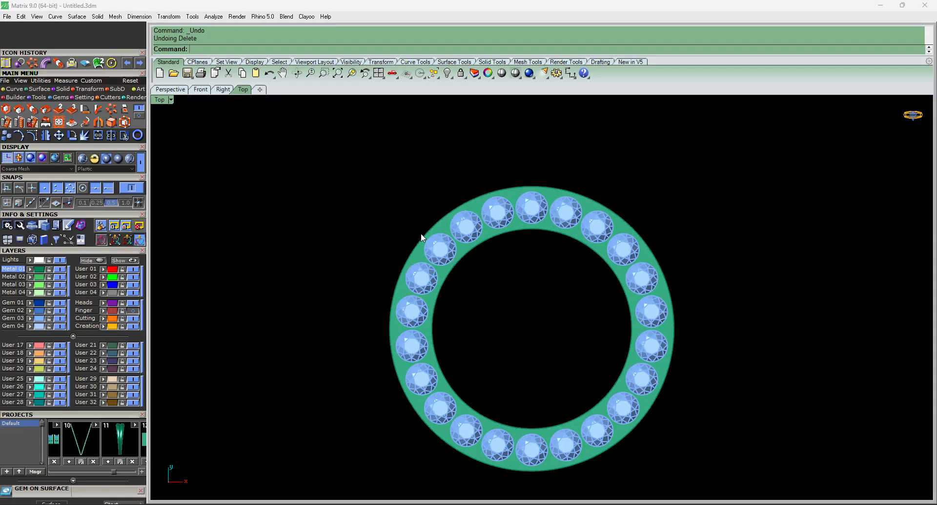
Unhide all the hidden parts around the gem-set ring surface.
{"action": "left_click", "coordinate": [126, 259]}
{"action": "key", "text": "F2"}
{"action": "right_click_drag", "start_coordinate": [520, 279], "coordinate": [532, 326], "text": "ctrl+shift"}
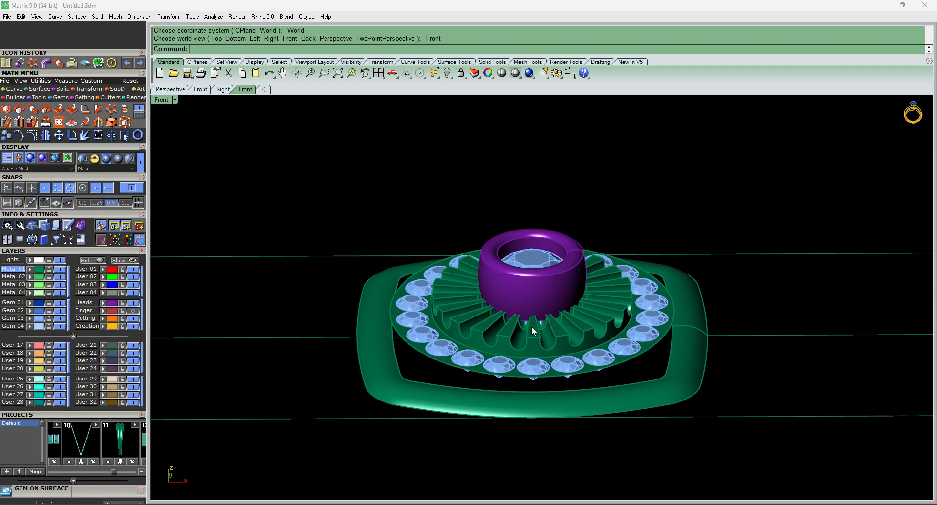
Extrude the flat ring surface beneath the halo gems by -1.5 as a solid, and delete the original surface.
{"action": "scroll", "coordinate": [615, 349], "scroll_direction": "up", "scroll_amount": 8}
{"action": "left_click", "coordinate": [691, 356]}
{"action": "key", "text": "F1"}
{"action": "scroll", "coordinate": [637, 295], "scroll_direction": "up", "scroll_amount": 7}
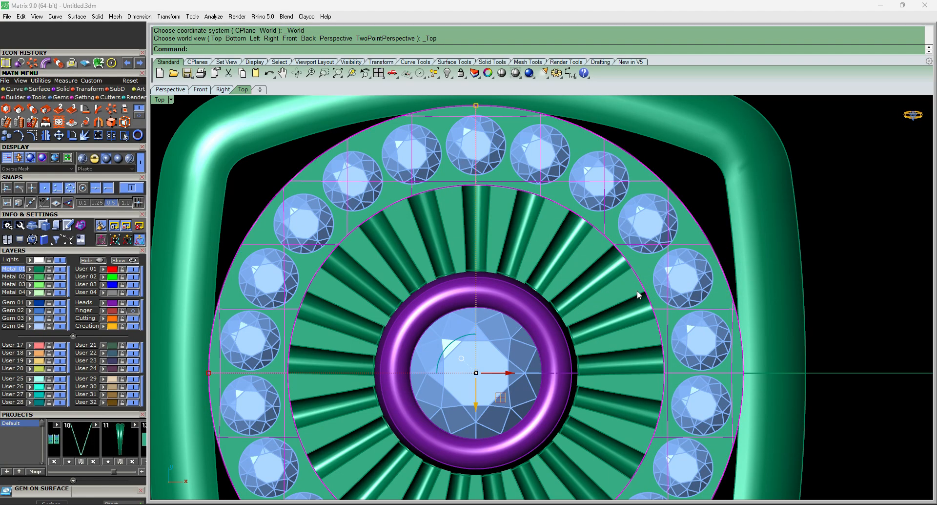
{"action": "scroll", "coordinate": [526, 216], "scroll_direction": "down", "scroll_amount": 4}
{"action": "type", "text": "eee"}
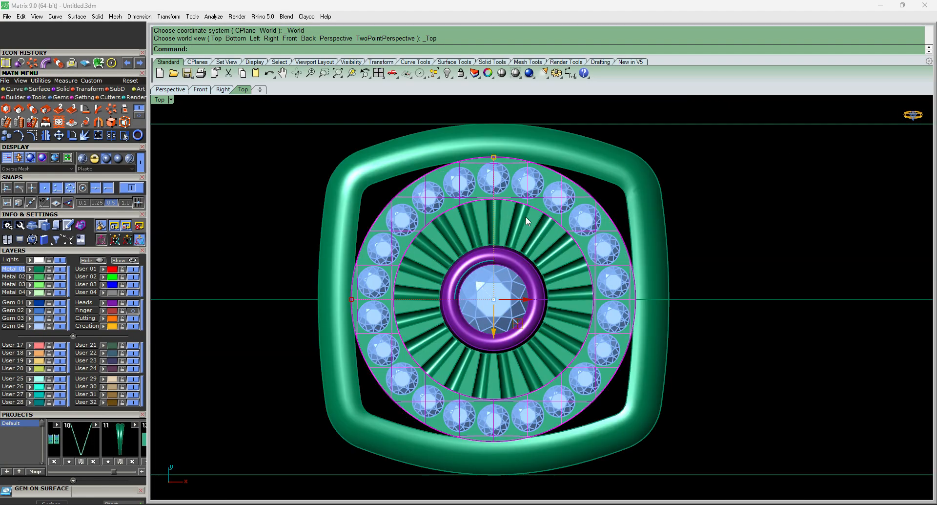
{"action": "key", "text": "Return"}
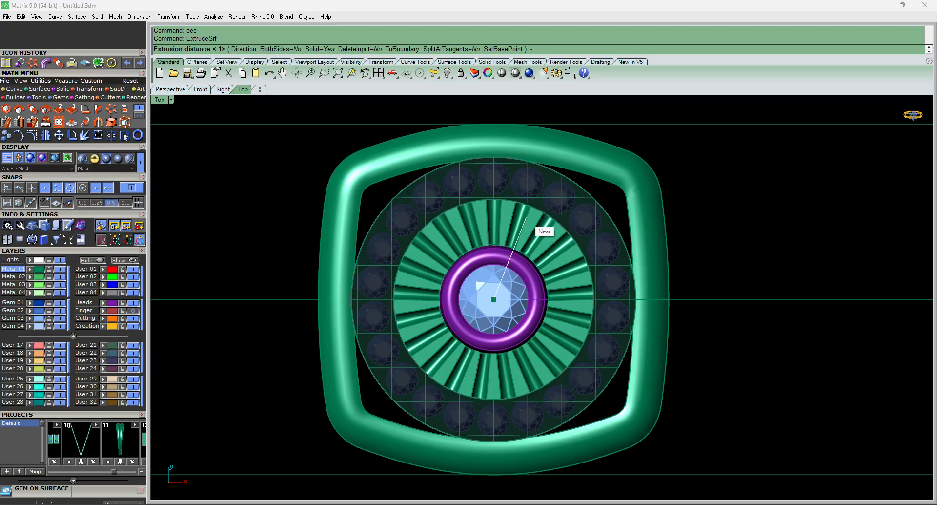
{"action": "type", "text": "-1.5"}
{"action": "key", "text": "Return"}
{"action": "key", "text": "Delete"}
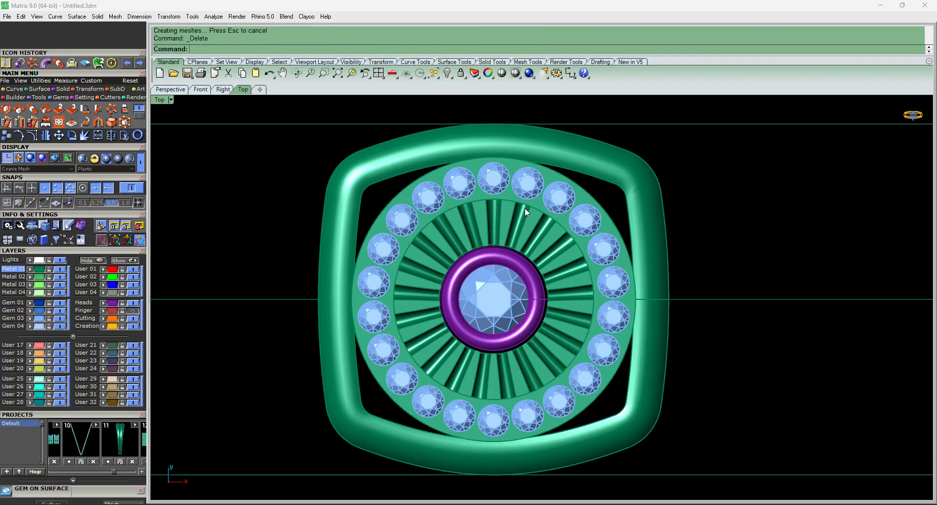
Examine from an angle how the halo gems sit in the extruded ring.
{"action": "key", "text": "ctrl+F2"}
{"action": "right_click_drag", "start_coordinate": [420, 289], "coordinate": [408, 362], "text": "ctrl+shift"}
{"action": "scroll", "coordinate": [409, 361], "scroll_direction": "up", "scroll_amount": 8}
{"action": "left_click", "coordinate": [410, 359]}
{"action": "key", "text": "ctrl+F2"}
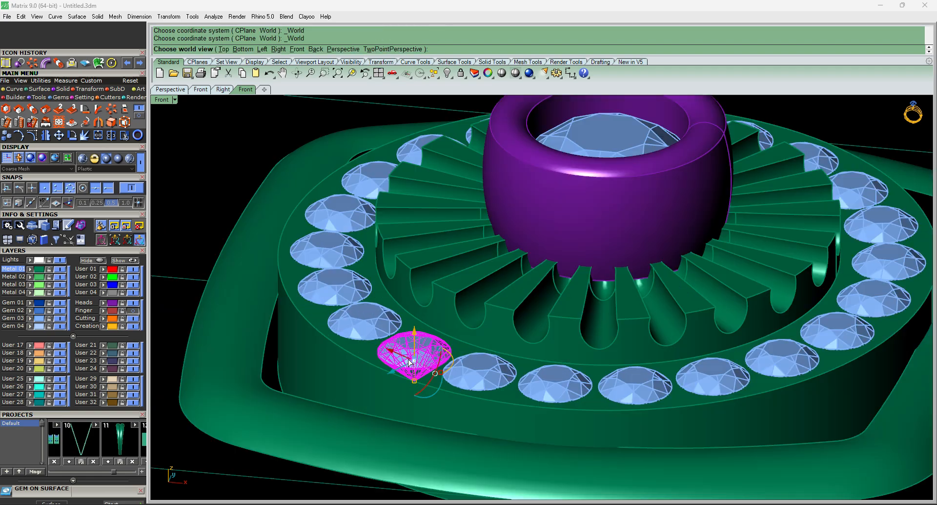
{"action": "key", "text": "ctrl+F1"}
{"action": "scroll", "coordinate": [413, 263], "scroll_direction": "down", "scroll_amount": 8}
{"action": "left_click", "coordinate": [277, 244]}
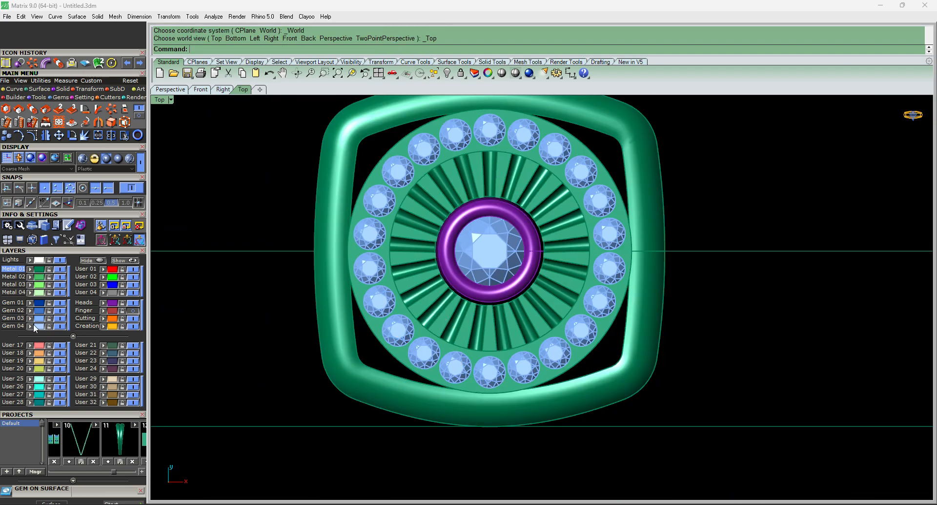
Select the centre gem together with its purple bezel and hide both.
{"action": "left_click", "coordinate": [34, 324]}
{"action": "scroll", "coordinate": [432, 298], "scroll_direction": "up", "scroll_amount": 4}
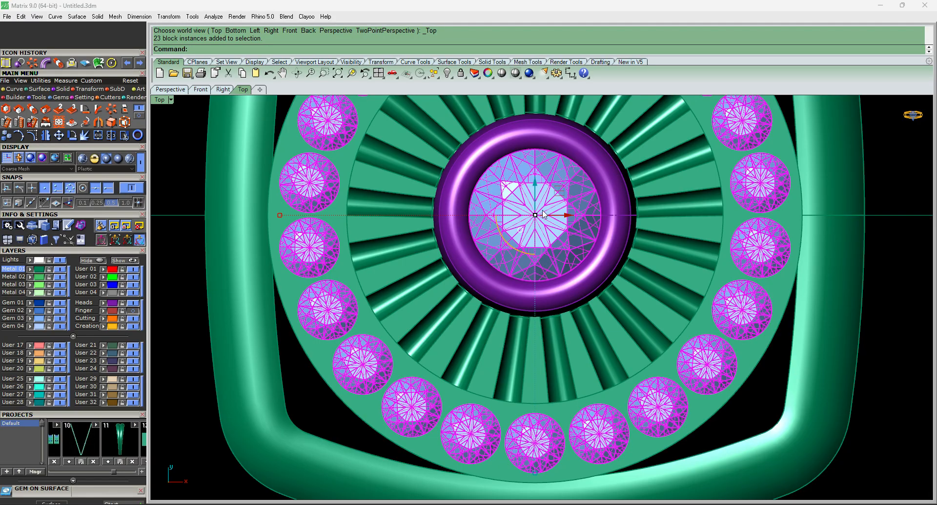
{"action": "left_click", "coordinate": [541, 252]}
{"action": "left_click", "coordinate": [558, 233]}
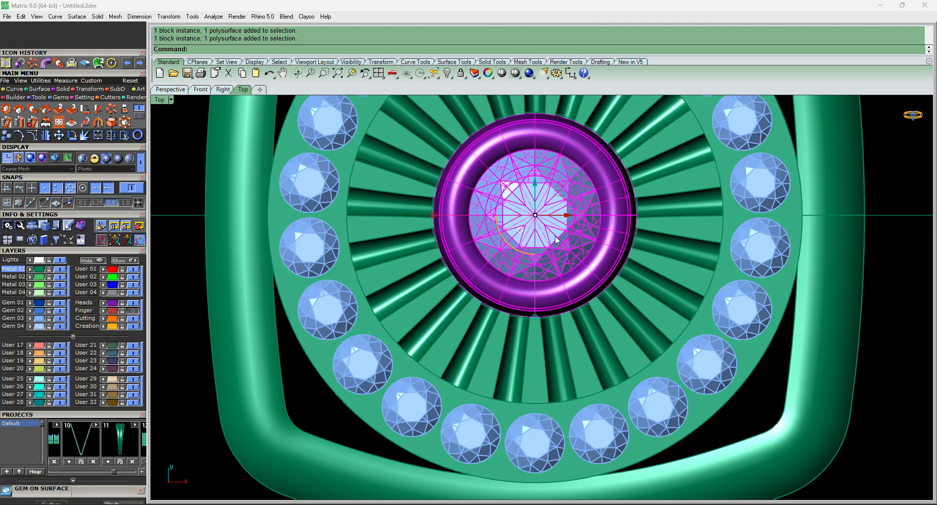
{"action": "type", "text": "H"}
{"action": "key", "text": "Return"}
Select the 22 halo gems and lower them vertically into the ring with the Gem Positioner.
{"action": "scroll", "coordinate": [578, 299], "scroll_direction": "down", "scroll_amount": 5}
{"action": "left_click", "coordinate": [59, 318]}
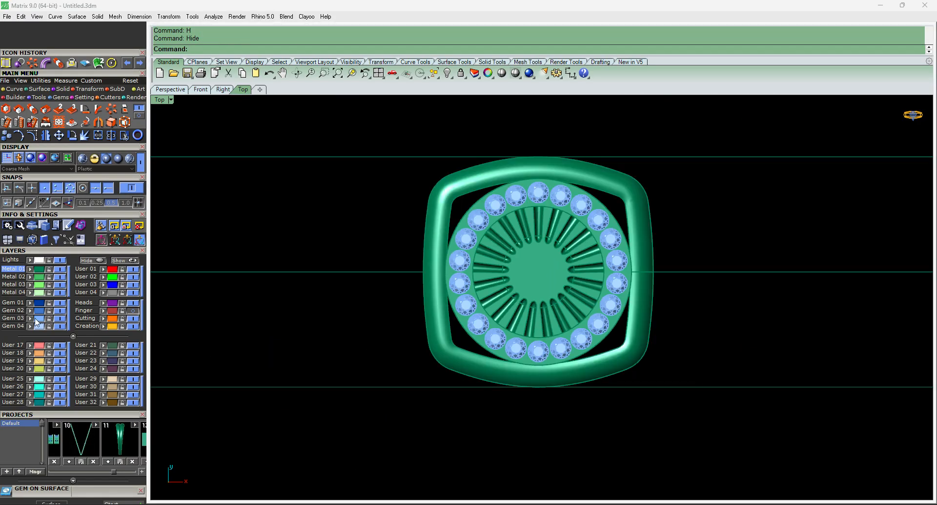
{"action": "key", "text": "F6"}
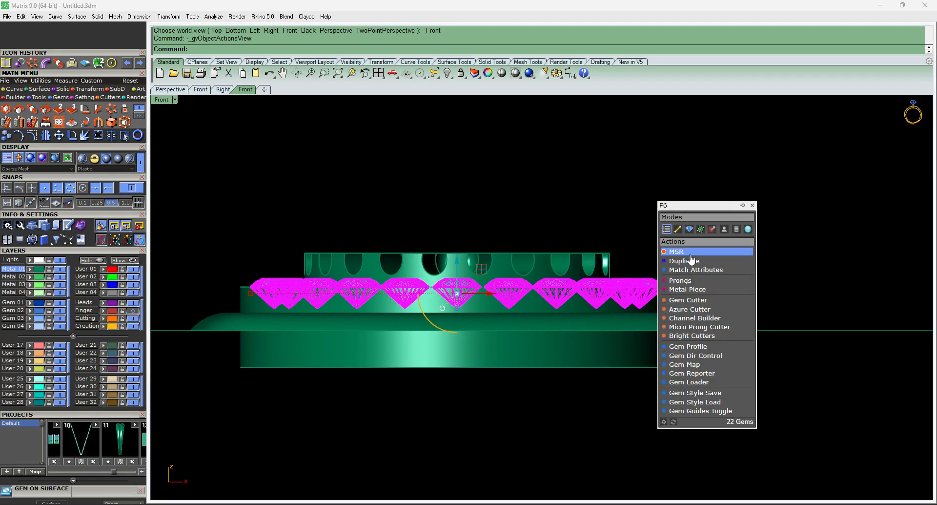
{"action": "left_click", "coordinate": [690, 254]}
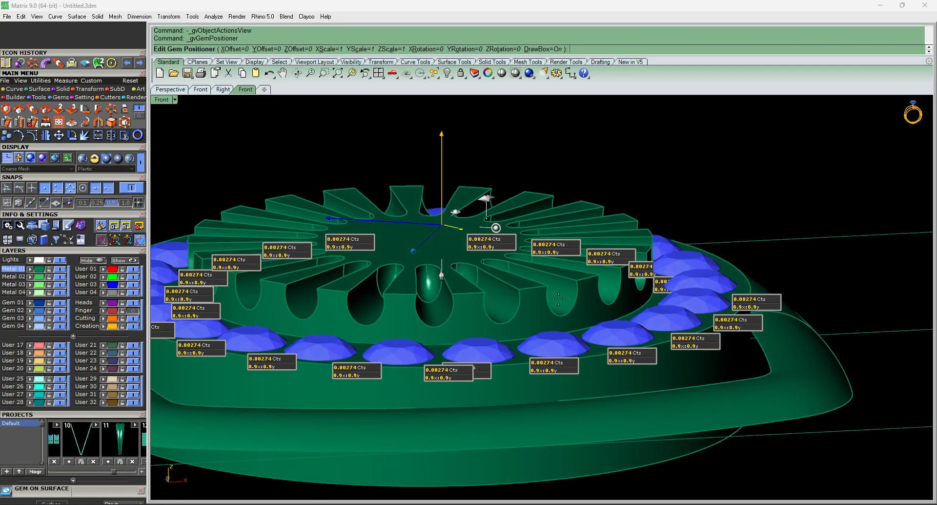
{"action": "scroll", "coordinate": [489, 183], "scroll_direction": "up", "scroll_amount": 3}
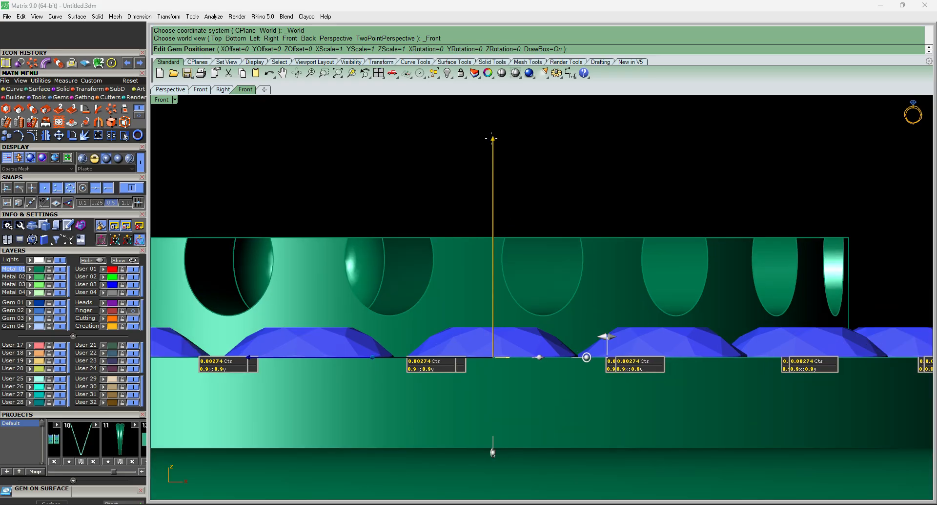
{"action": "left_click_drag", "start_coordinate": [493, 138], "coordinate": [520, 169]}
{"action": "scroll", "coordinate": [523, 189], "scroll_direction": "down", "scroll_amount": 2}
{"action": "right_click", "coordinate": [560, 178]}
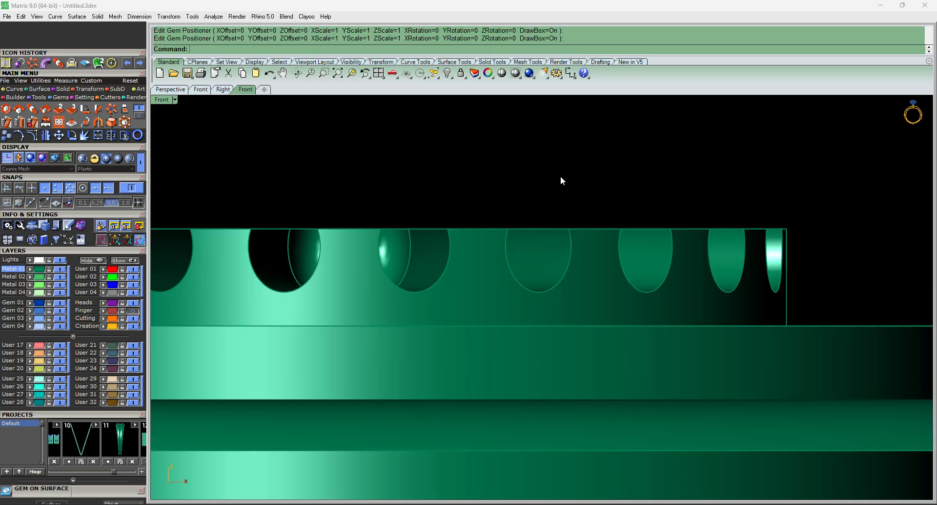
Hide the fluted disc inside the halo ring.
{"action": "key", "text": "ctrl+F1"}
{"action": "scroll", "coordinate": [650, 227], "scroll_direction": "down", "scroll_amount": 5}
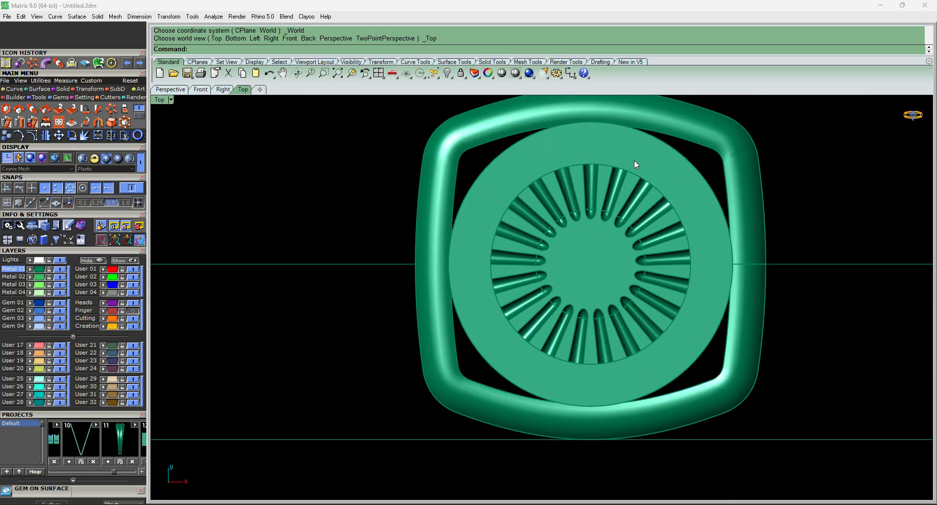
{"action": "left_click", "coordinate": [610, 199]}
{"action": "type", "text": "H"}
{"action": "key", "text": "Return"}
{"action": "scroll", "coordinate": [631, 180], "scroll_direction": "down", "scroll_amount": 3}
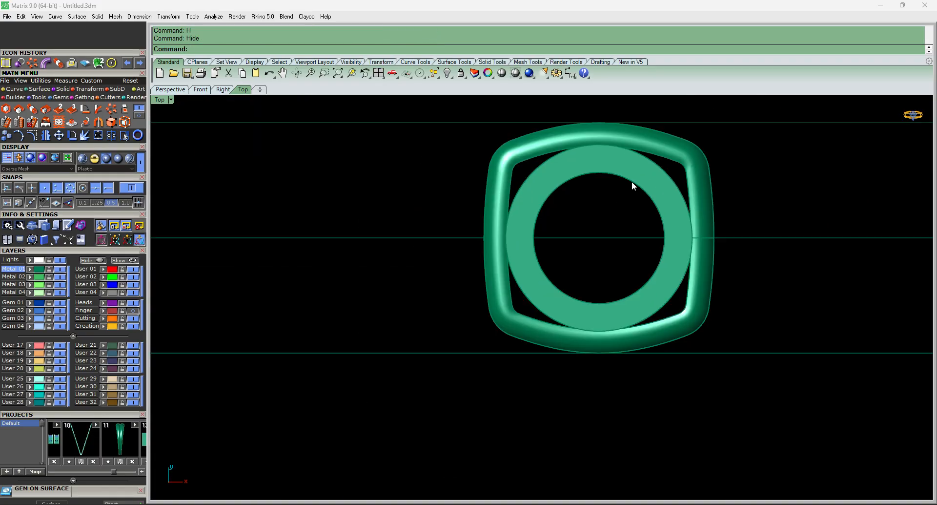
Try filleting the halo ring's inner and outer top edges with a 0.25 radius, and undo that fillet.
{"action": "scroll", "coordinate": [635, 178], "scroll_direction": "up", "scroll_amount": 5}
{"action": "key", "text": "F4"}
{"action": "left_click", "coordinate": [639, 189]}
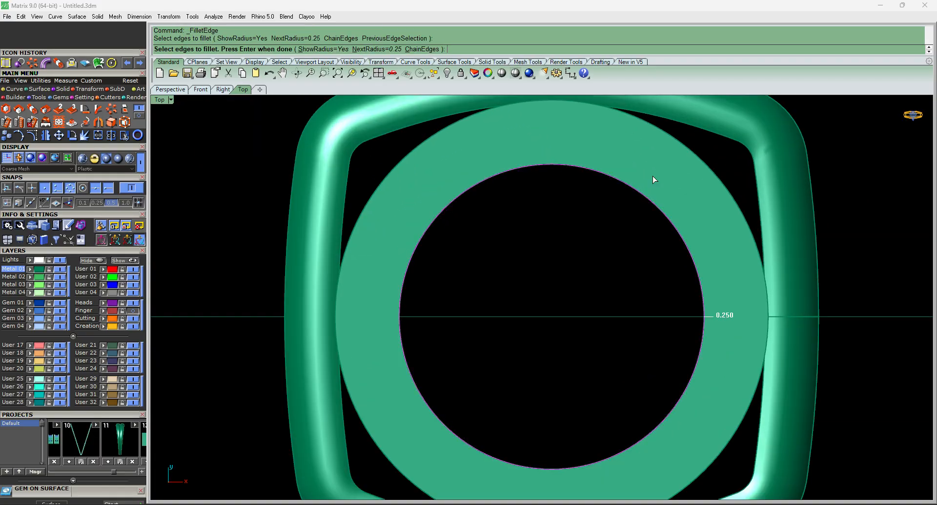
{"action": "left_click", "coordinate": [697, 156]}
{"action": "key", "text": "Return"}
{"action": "key", "text": "Return"}
{"action": "scroll", "coordinate": [664, 204], "scroll_direction": "down", "scroll_amount": 6}
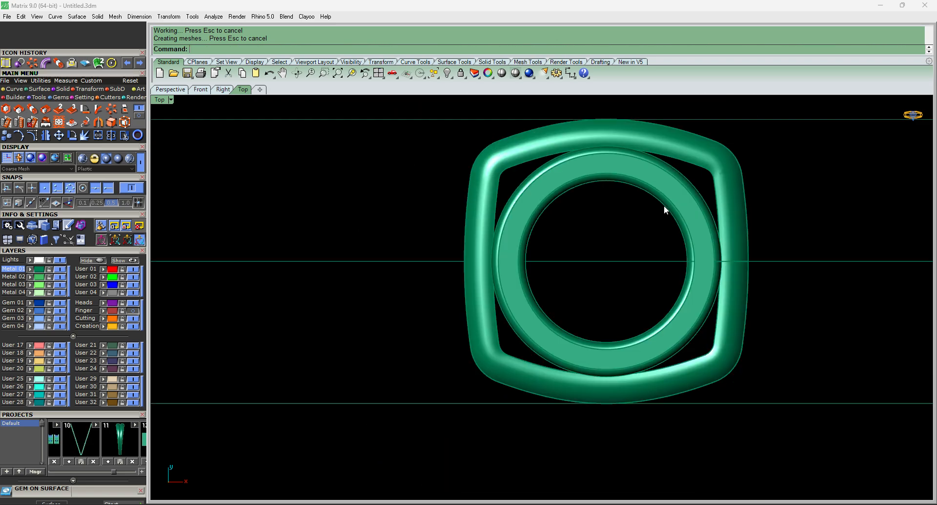
{"action": "scroll", "coordinate": [657, 193], "scroll_direction": "up", "scroll_amount": 8}
{"action": "key", "text": "ctrl+z"}
Fillet the halo ring's inner and outer top edges with a radius of 0.35.
{"action": "type", "text": "fe"}
{"action": "key", "text": "Return"}
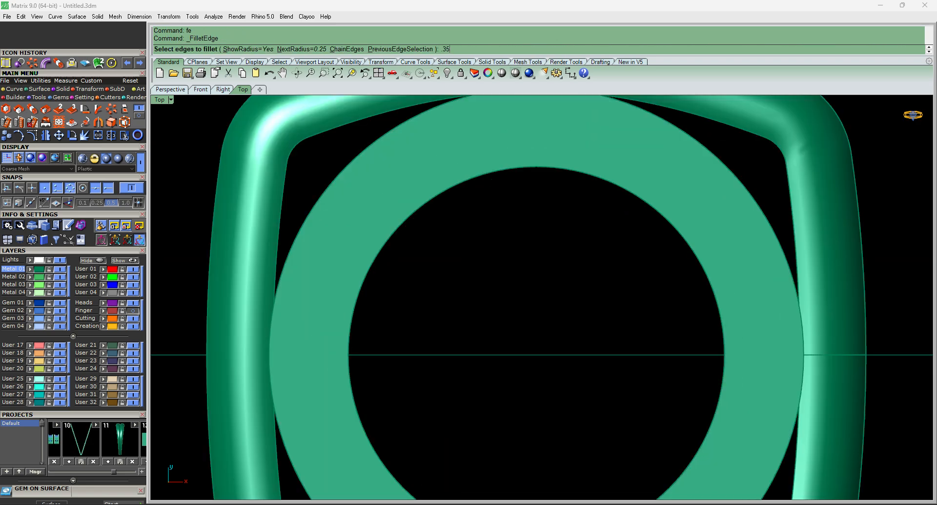
{"action": "type", "text": ".35"}
{"action": "key", "text": "Return"}
{"action": "left_click", "coordinate": [654, 200]}
{"action": "left_click", "coordinate": [726, 163]}
{"action": "key", "text": "Return"}
{"action": "key", "text": "Return"}
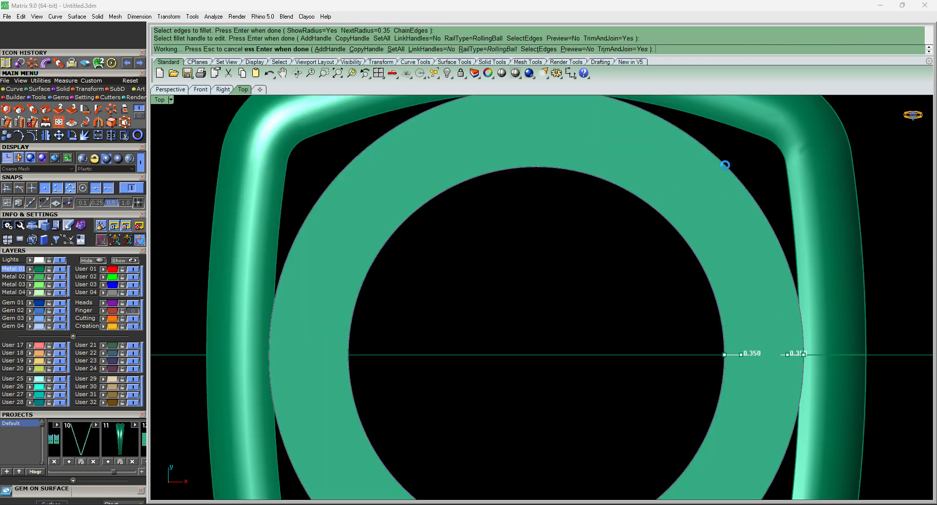
Hide the cushion-shaped frame around the halo ring.
{"action": "key", "text": "F6"}
{"action": "scroll", "coordinate": [631, 211], "scroll_direction": "down", "scroll_amount": 8}
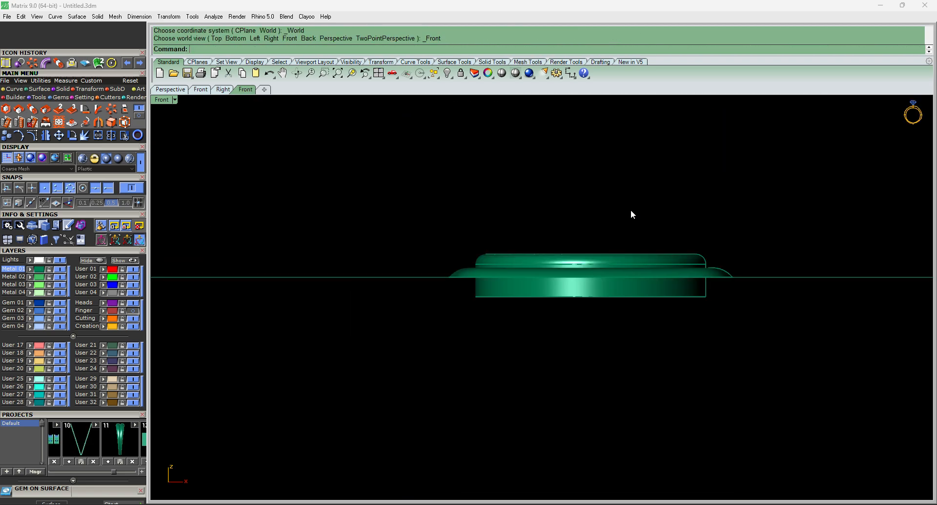
{"action": "left_click", "coordinate": [531, 265]}
{"action": "type", "text": "H"}
{"action": "key", "text": "Return"}
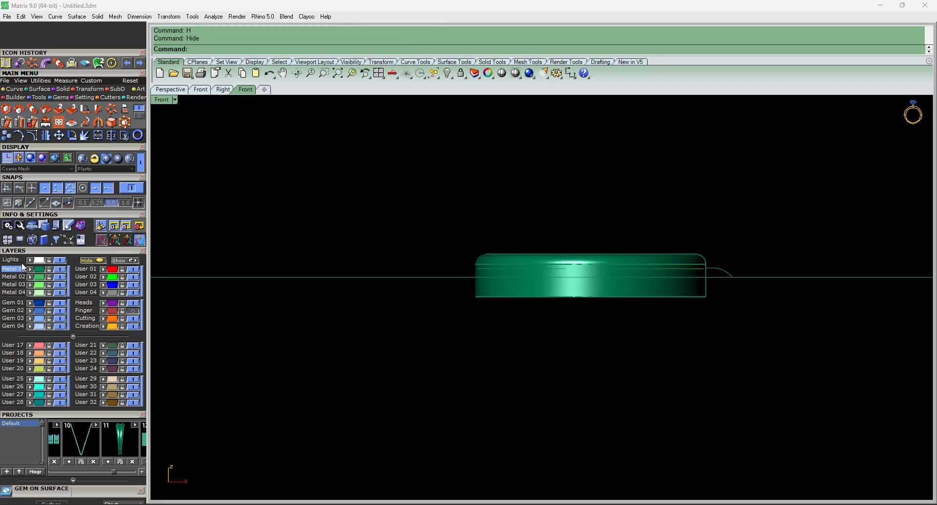
Select all 22 halo gems and start the Channel Builder on them.
{"action": "right_click", "coordinate": [33, 317]}
{"action": "key", "text": "F5"}
{"action": "scroll", "coordinate": [512, 272], "scroll_direction": "down", "scroll_amount": 2}
{"action": "right_click_drag", "start_coordinate": [603, 241], "coordinate": [533, 250]}
{"action": "scroll", "coordinate": [533, 251], "scroll_direction": "up", "scroll_amount": 4}
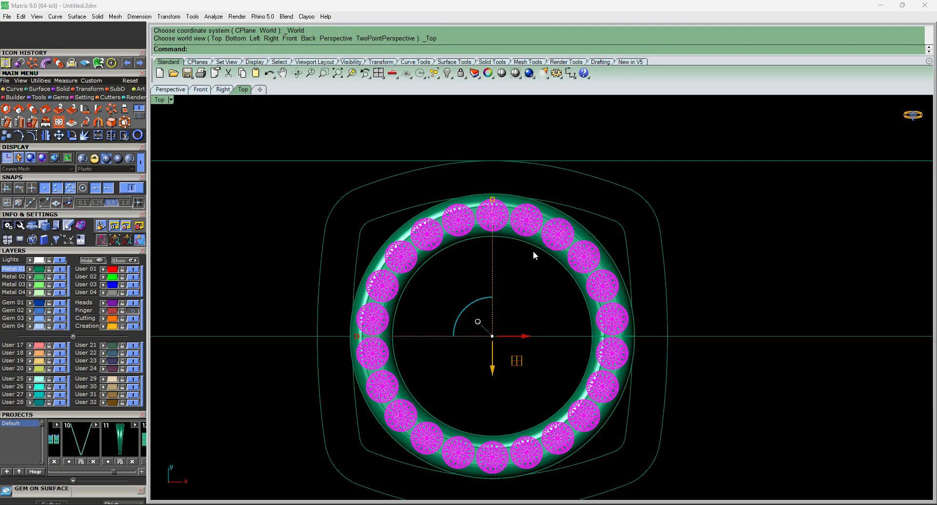
{"action": "key", "text": "F6"}
{"action": "left_click", "coordinate": [541, 329]}
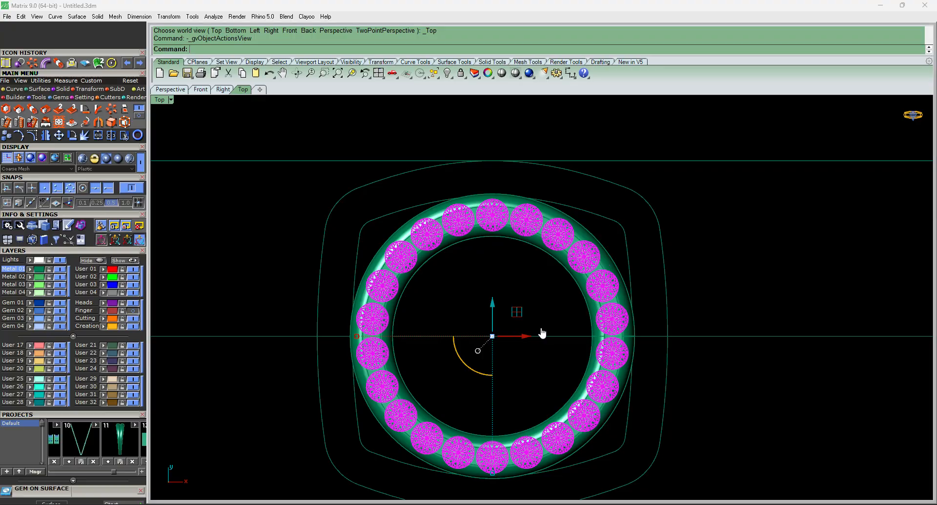
{"action": "right_click_drag", "start_coordinate": [561, 255], "coordinate": [536, 249], "text": "ctrl+shift"}
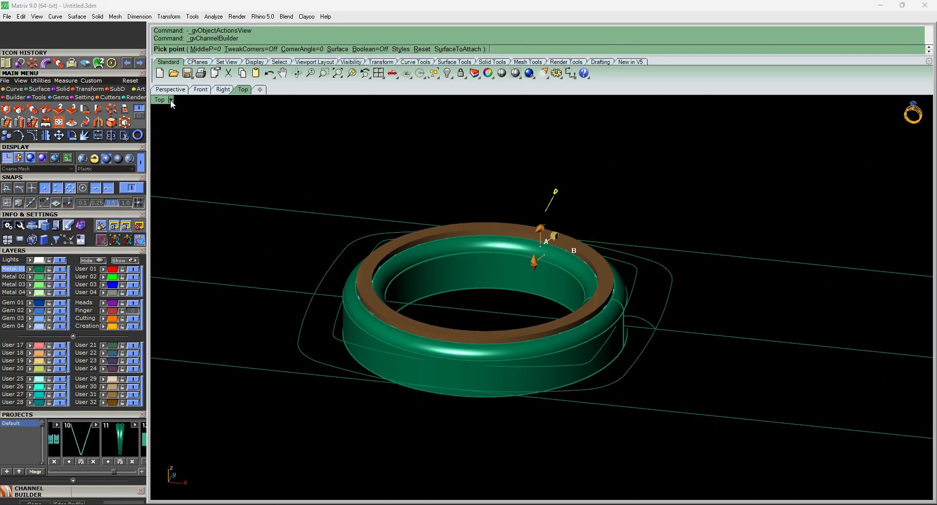
Switch the viewport to wireframe display and generate the channel cutter running through the halo gems.
{"action": "left_click", "coordinate": [171, 99]}
{"action": "left_click", "coordinate": [219, 27]}
{"action": "scroll", "coordinate": [461, 288], "scroll_direction": "up", "scroll_amount": 2}
{"action": "right_click_drag", "start_coordinate": [464, 298], "coordinate": [478, 267], "text": "ctrl+shift"}
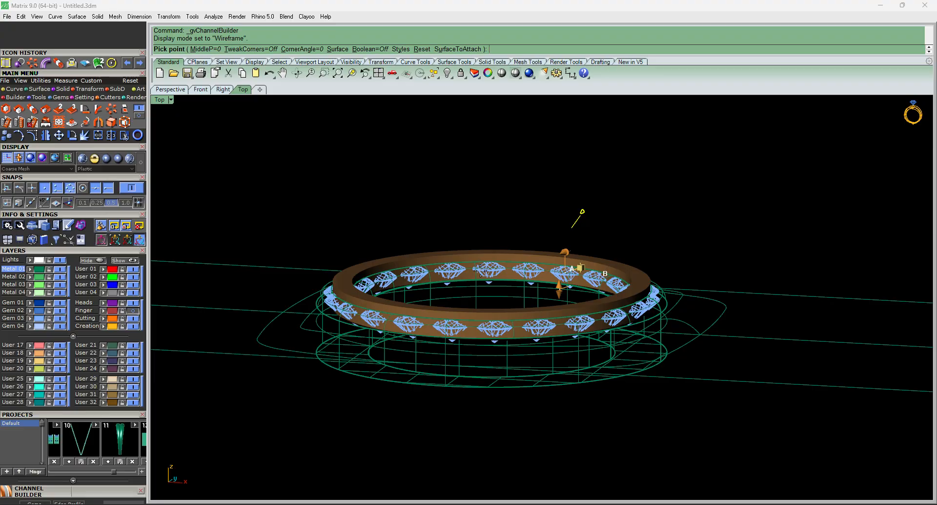
{"action": "scroll", "coordinate": [561, 263], "scroll_direction": "up", "scroll_amount": 3}
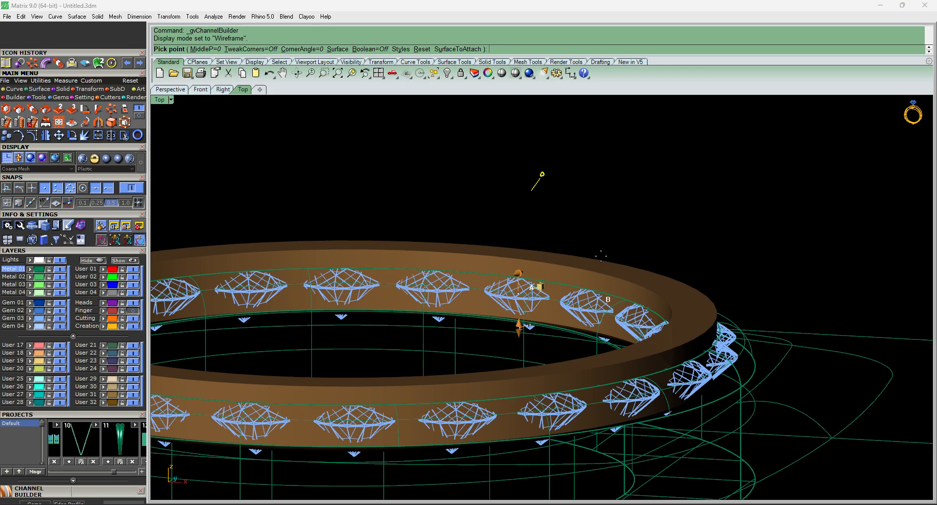
{"action": "right_click_drag", "start_coordinate": [669, 247], "coordinate": [692, 283], "text": "ctrl+shift"}
{"action": "key", "text": "ctrl+F1"}
{"action": "scroll", "coordinate": [644, 272], "scroll_direction": "down", "scroll_amount": 7}
{"action": "scroll", "coordinate": [565, 240], "scroll_direction": "up", "scroll_amount": 6}
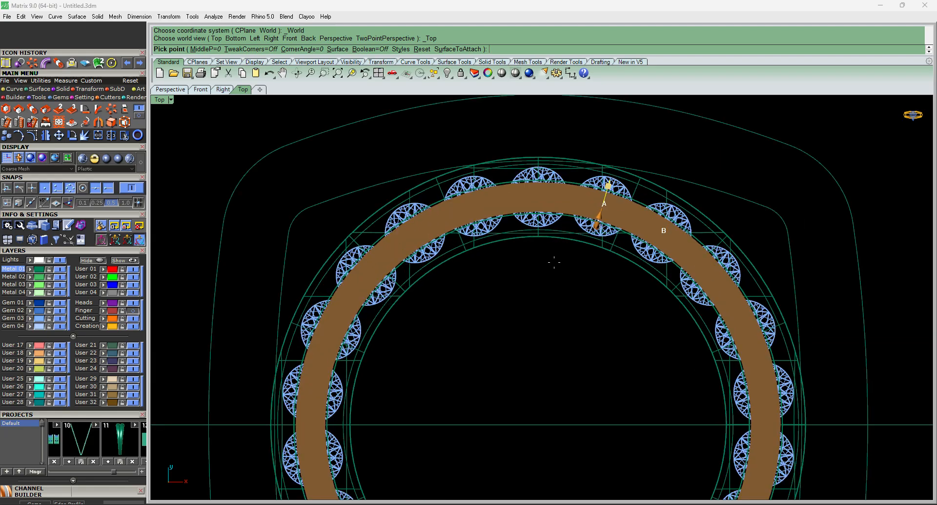
{"action": "right_click", "coordinate": [557, 267]}
{"action": "right_click_drag", "start_coordinate": [557, 267], "coordinate": [571, 269], "text": "ctrl+shift"}
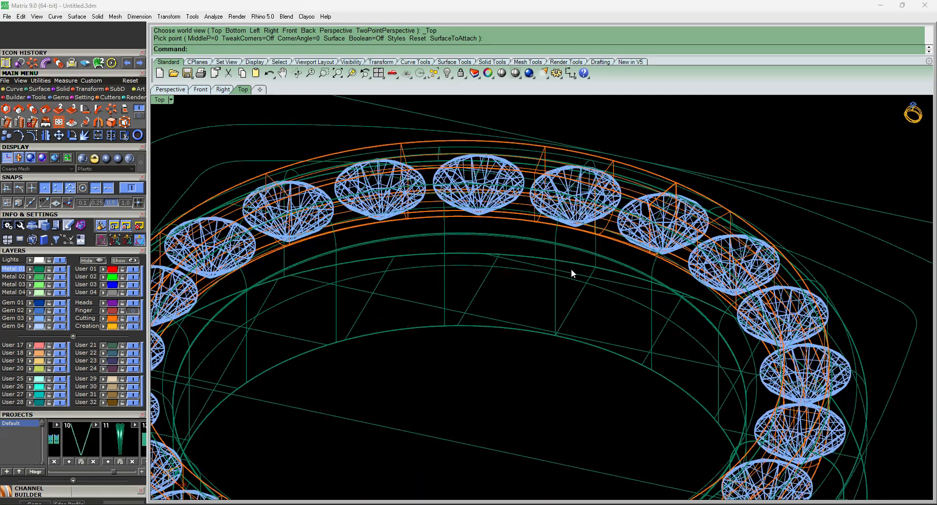
Restore the shaded display and subtract the channel cutter from the halo ring with Boolean Difference.
{"action": "left_click", "coordinate": [556, 297]}
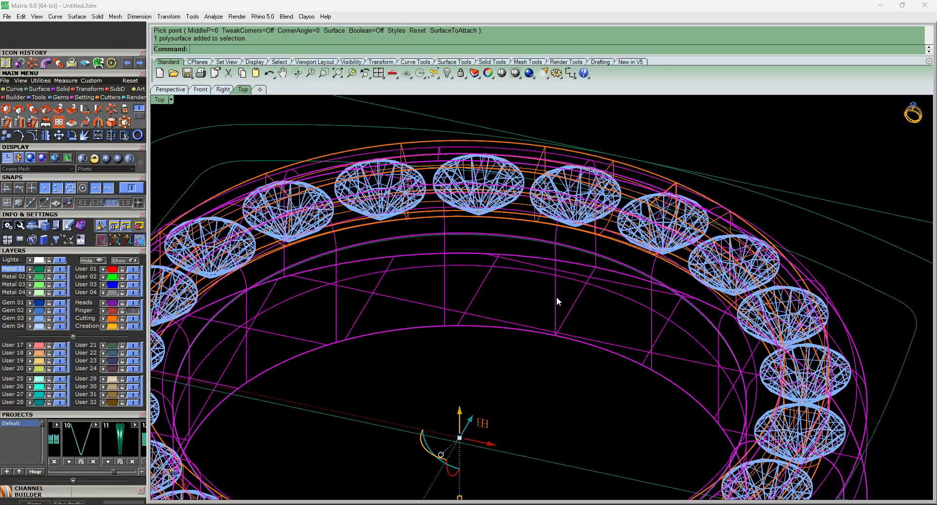
{"action": "left_click", "coordinate": [110, 162]}
{"action": "key", "text": "ctrl+d"}
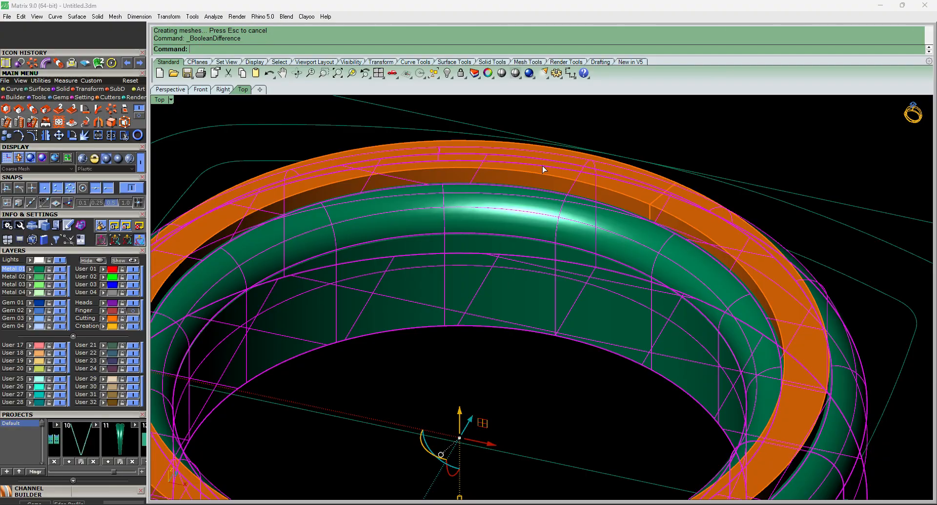
{"action": "left_click", "coordinate": [543, 166]}
{"action": "right_click", "coordinate": [543, 165]}
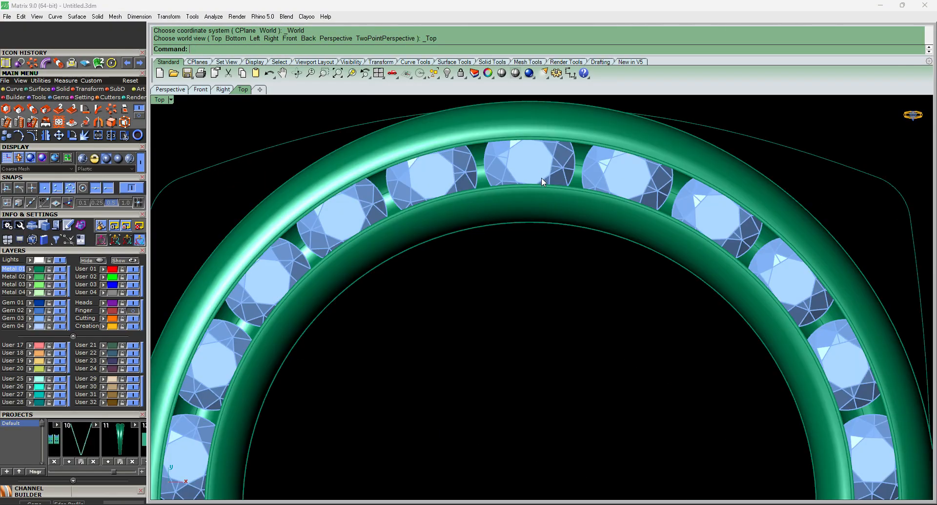
Select the 22 halo gems and create micro prong cutters between them in Basic mode.
{"action": "scroll", "coordinate": [541, 178], "scroll_direction": "down", "scroll_amount": 5}
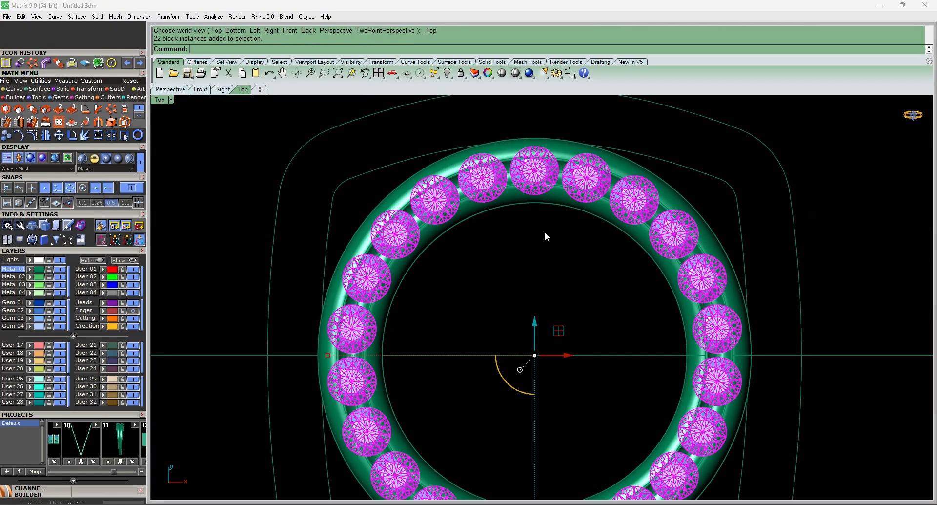
{"action": "key", "text": "F6"}
{"action": "left_click", "coordinate": [569, 309]}
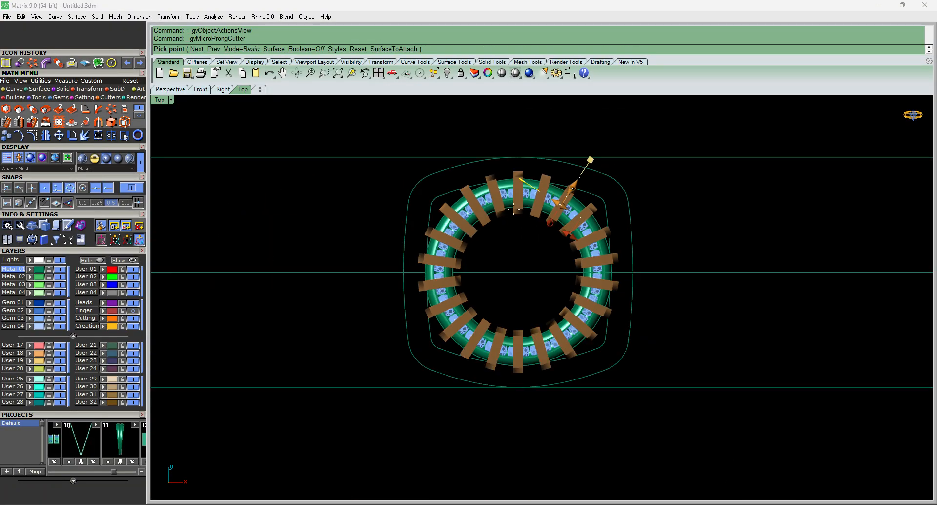
{"action": "right_click_drag", "start_coordinate": [546, 294], "coordinate": [547, 215], "text": "ctrl+shift"}
{"action": "right_click", "coordinate": [647, 361]}
{"action": "scroll", "coordinate": [640, 398], "scroll_direction": "up", "scroll_amount": 6}
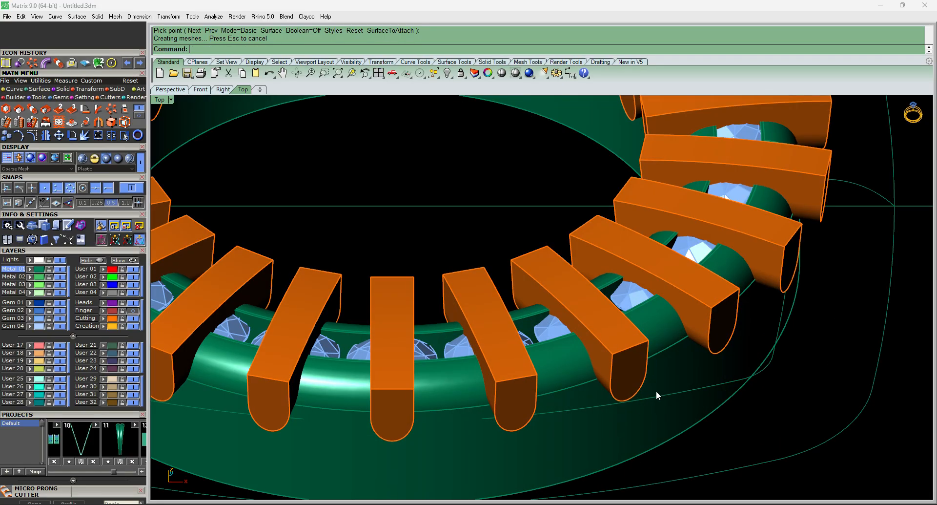
Subtract the basic micro prong cutters from the halo ring with Boolean Difference.
{"action": "left_click", "coordinate": [666, 378]}
{"action": "key", "text": "ctrl+n"}
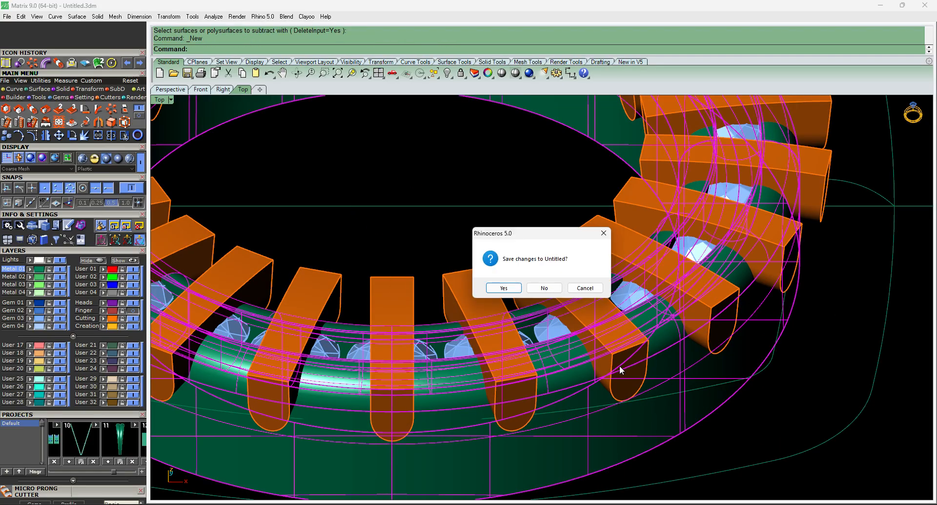
{"action": "key", "text": "Escape"}
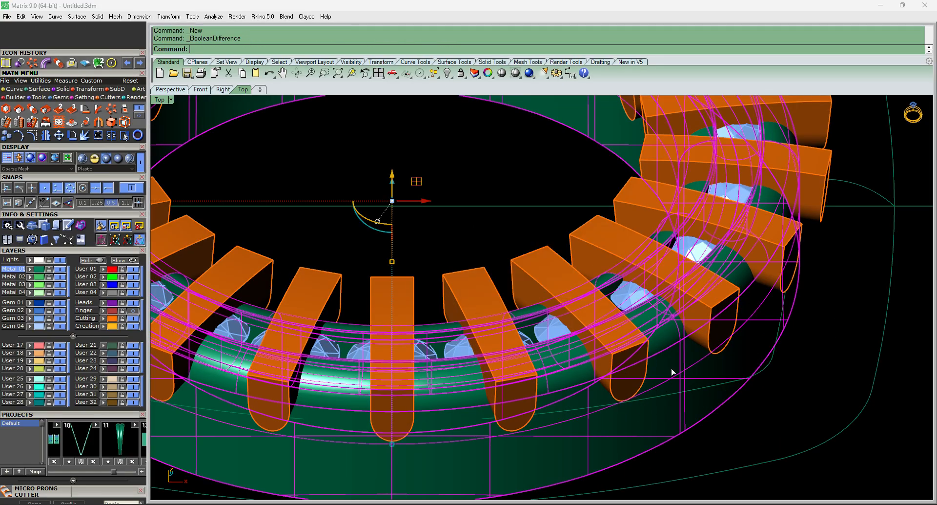
{"action": "left_click", "coordinate": [620, 339]}
{"action": "key", "text": "Return"}
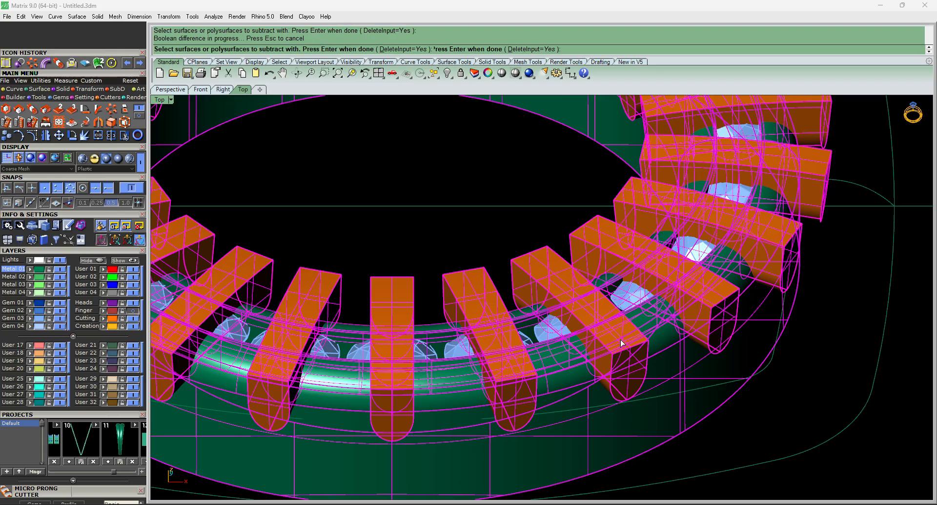
Select the 22 halo gems again from the top view and start the Micro Prong Cutter on them.
{"action": "key", "text": "ctrl+F1"}
{"action": "scroll", "coordinate": [559, 305], "scroll_direction": "down", "scroll_amount": 7}
{"action": "scroll", "coordinate": [543, 201], "scroll_direction": "up", "scroll_amount": 10}
{"action": "left_click", "coordinate": [536, 201]}
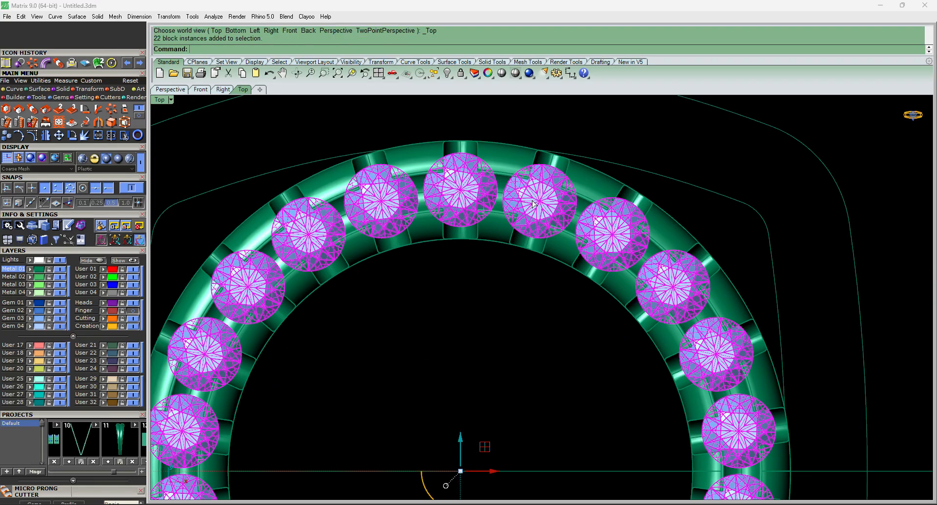
{"action": "key", "text": "F6"}
{"action": "left_click", "coordinate": [573, 359]}
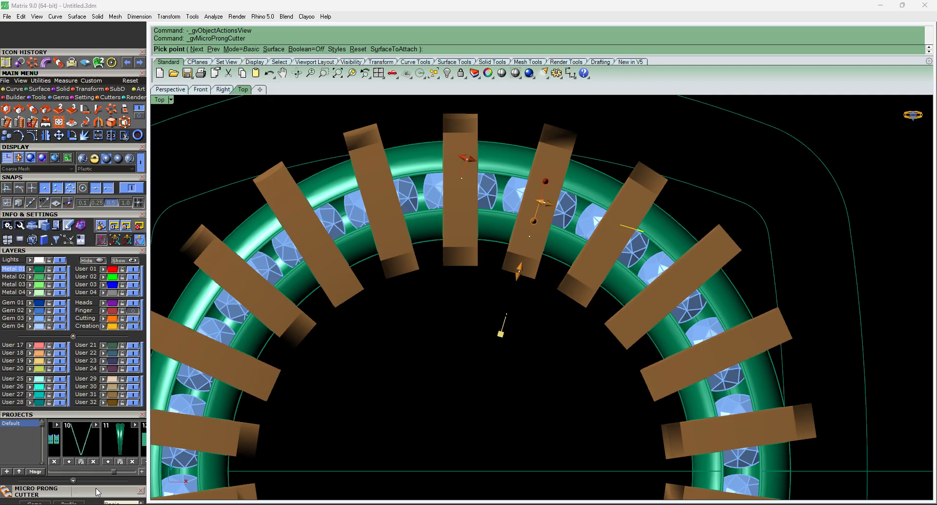
Set the micro prong cutter mode to Middle and generate the thin cutters between the halo gems.
{"action": "left_click_drag", "start_coordinate": [98, 492], "coordinate": [108, 313]}
{"action": "left_click", "coordinate": [118, 324]}
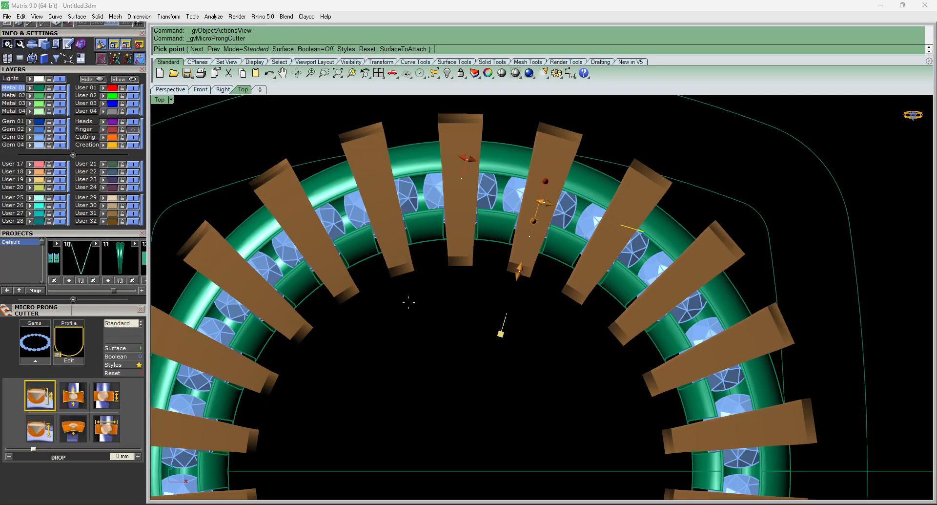
{"action": "left_click", "coordinate": [119, 327]}
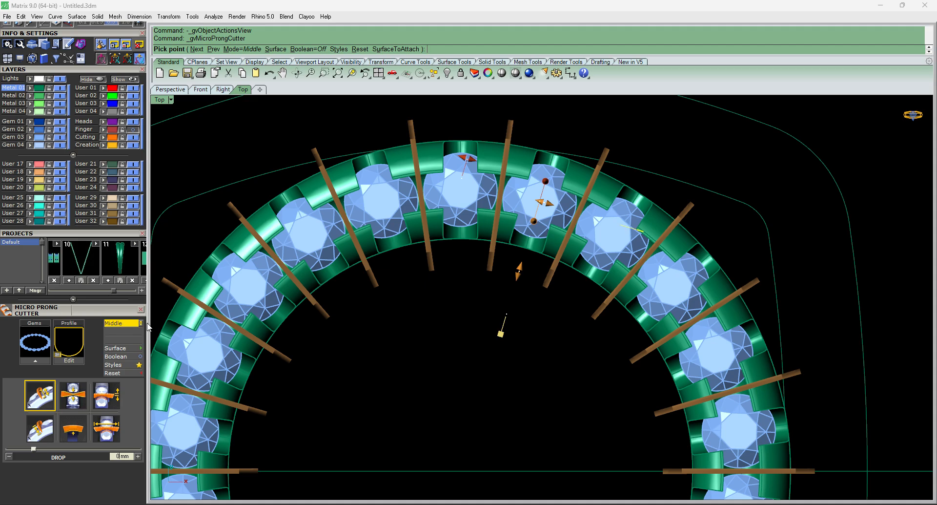
{"action": "scroll", "coordinate": [637, 237], "scroll_direction": "down", "scroll_amount": 10}
{"action": "scroll", "coordinate": [555, 332], "scroll_direction": "up", "scroll_amount": 6}
{"action": "key", "text": "ctrl+F2"}
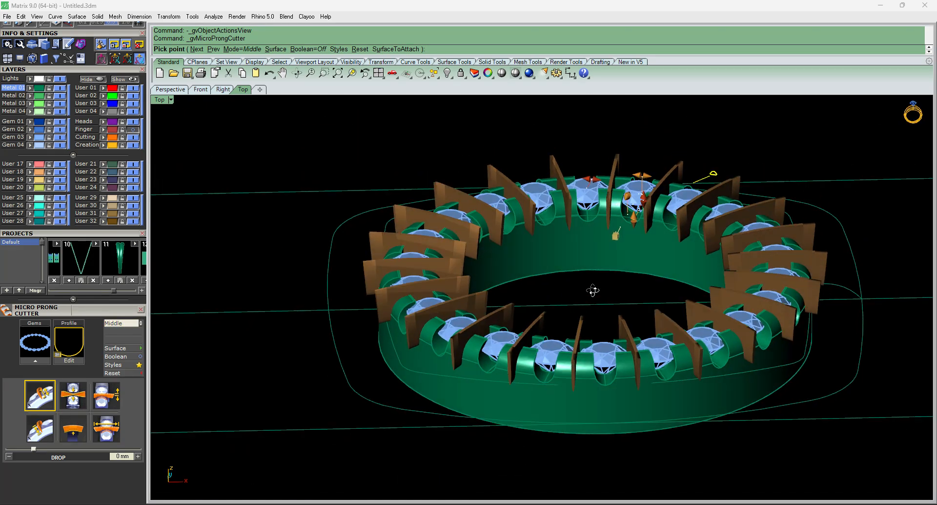
{"action": "scroll", "coordinate": [624, 246], "scroll_direction": "up", "scroll_amount": 6}
{"action": "right_click", "coordinate": [558, 262]}
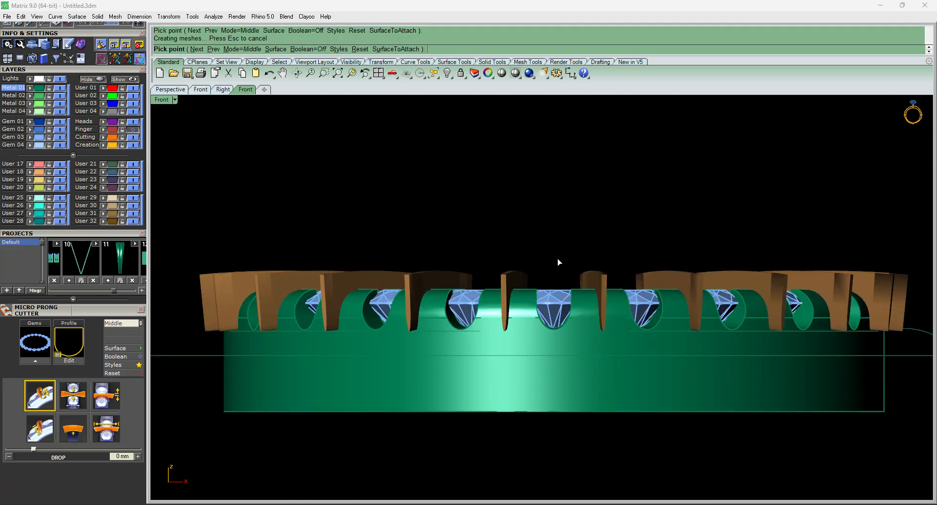
Subtract the thin Middle-mode prong cutters from the halo ring with Boolean Difference.
{"action": "left_click", "coordinate": [522, 363]}
{"action": "scroll", "coordinate": [513, 296], "scroll_direction": "up", "scroll_amount": 4}
{"action": "key", "text": "ctrl+d"}
{"action": "left_click", "coordinate": [503, 266]}
{"action": "right_click", "coordinate": [504, 266]}
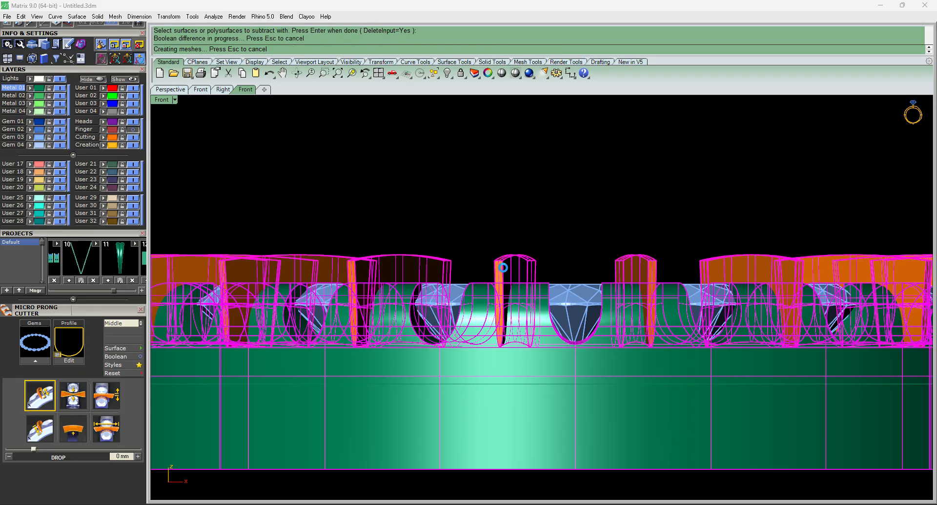
Select the 22 halo gems and create gem cutters for them in Gem mode with a 7% lower taper.
{"action": "key", "text": "ctrl+F1"}
{"action": "scroll", "coordinate": [547, 338], "scroll_direction": "down", "scroll_amount": 10}
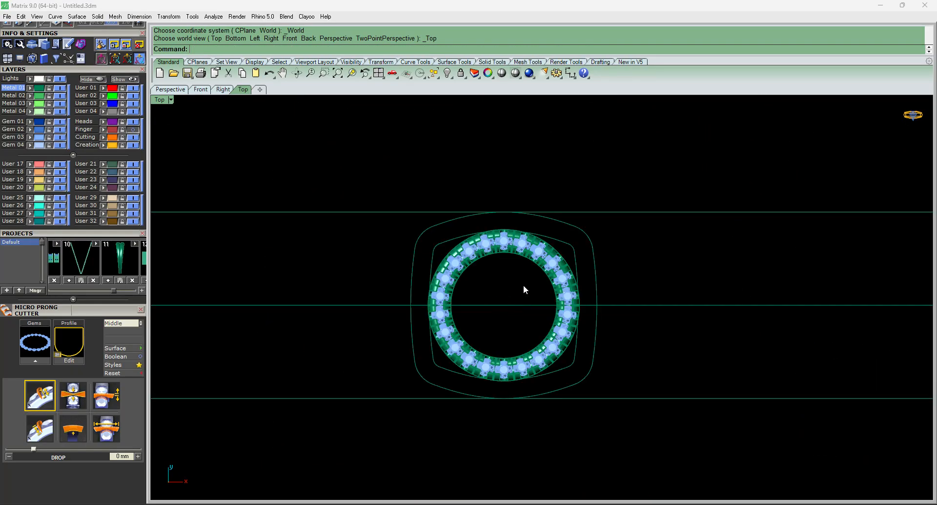
{"action": "scroll", "coordinate": [512, 259], "scroll_direction": "up", "scroll_amount": 10}
{"action": "left_click", "coordinate": [490, 234]}
{"action": "key", "text": "F6"}
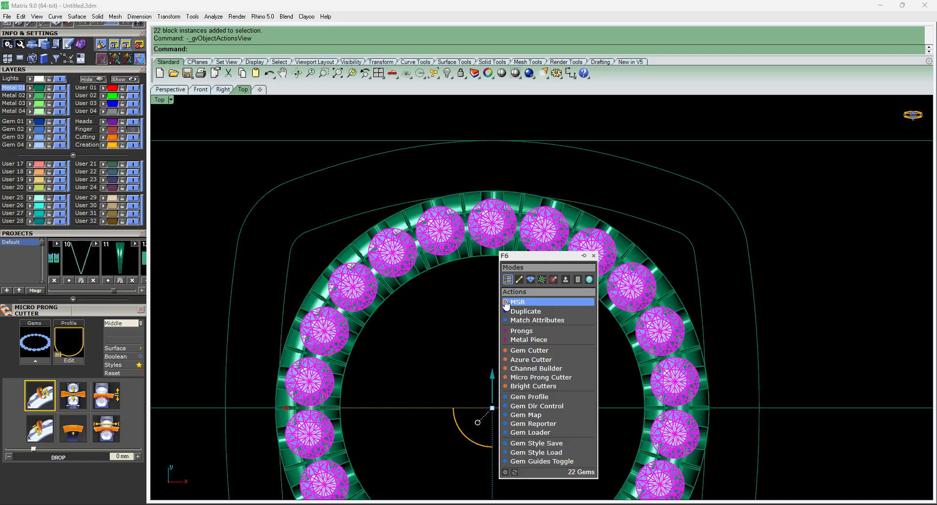
{"action": "left_click", "coordinate": [530, 350]}
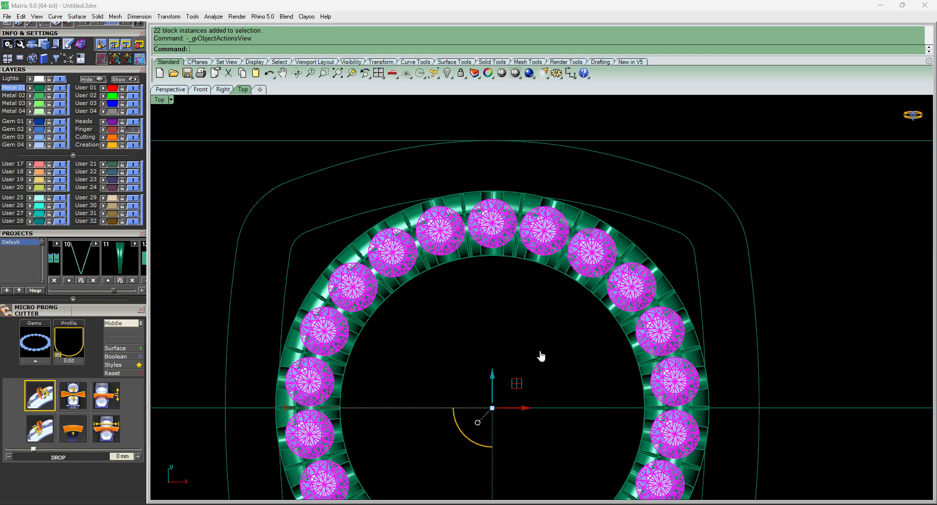
{"action": "right_click", "coordinate": [502, 336]}
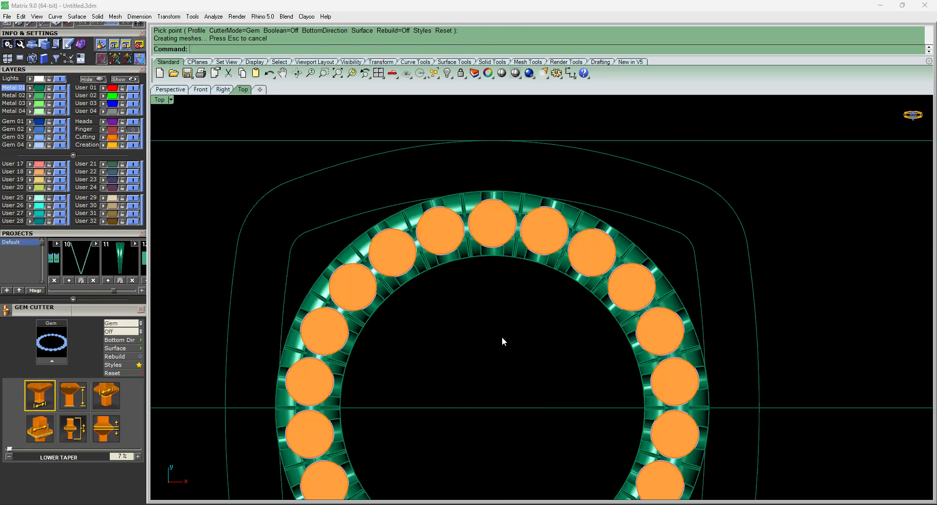
Subtract the gem cutters from the halo ring with Boolean Difference to open the stone seats.
{"action": "scroll", "coordinate": [501, 336], "scroll_direction": "down", "scroll_amount": 6}
{"action": "right_click_drag", "start_coordinate": [523, 409], "coordinate": [540, 314], "text": "ctrl+shift"}
{"action": "scroll", "coordinate": [484, 394], "scroll_direction": "up", "scroll_amount": 3}
{"action": "left_click", "coordinate": [485, 397]}
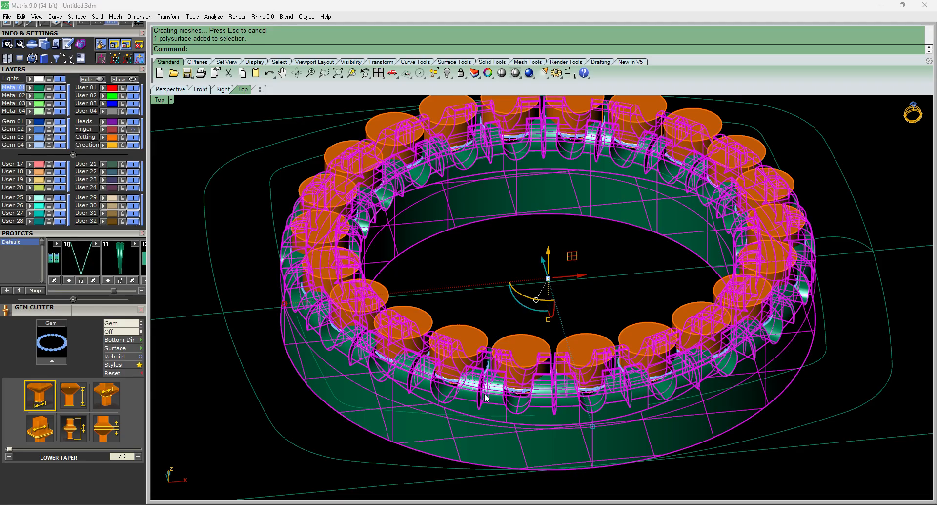
{"action": "key", "text": "ctrl+d"}
{"action": "left_click", "coordinate": [448, 354]}
{"action": "right_click", "coordinate": [448, 354]}
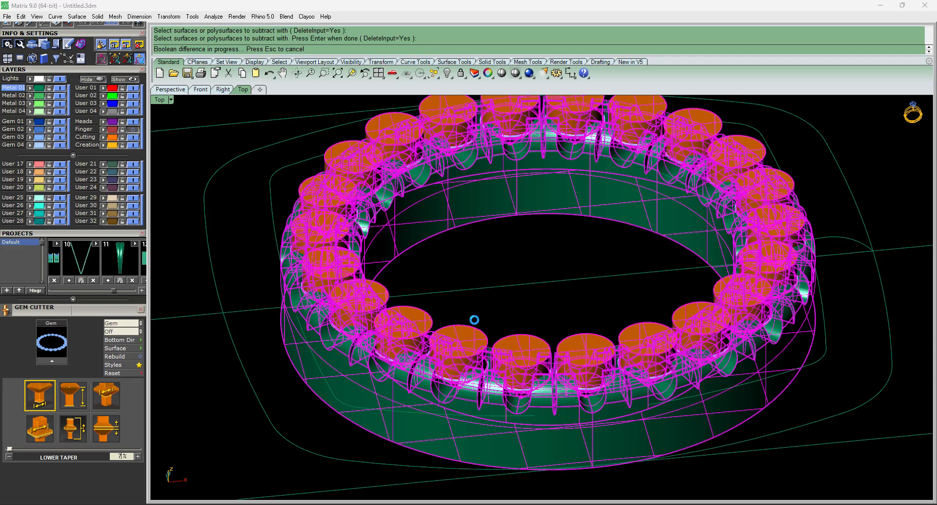
Show the hidden cushion frame, fluted disc, bezel and centre stone around the finished halo.
{"action": "key", "text": "ctrl+F1"}
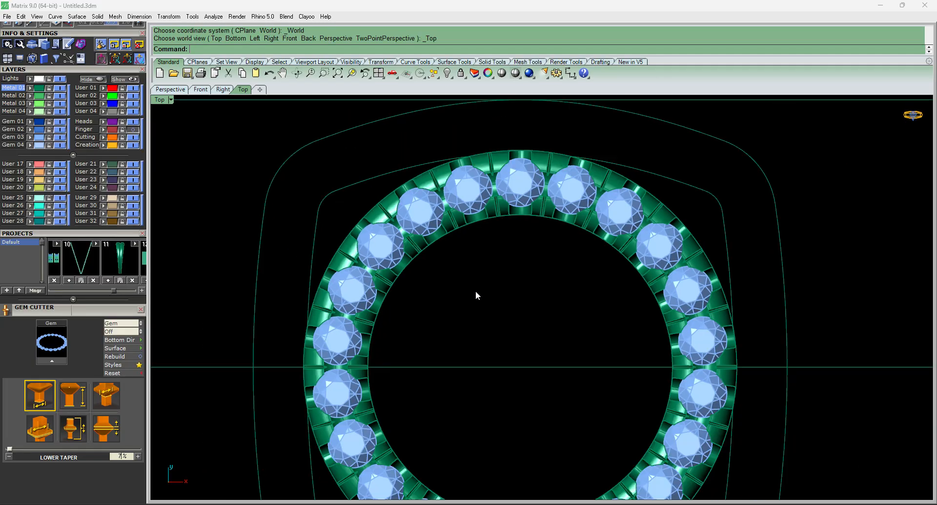
{"action": "scroll", "coordinate": [476, 291], "scroll_direction": "down", "scroll_amount": 6}
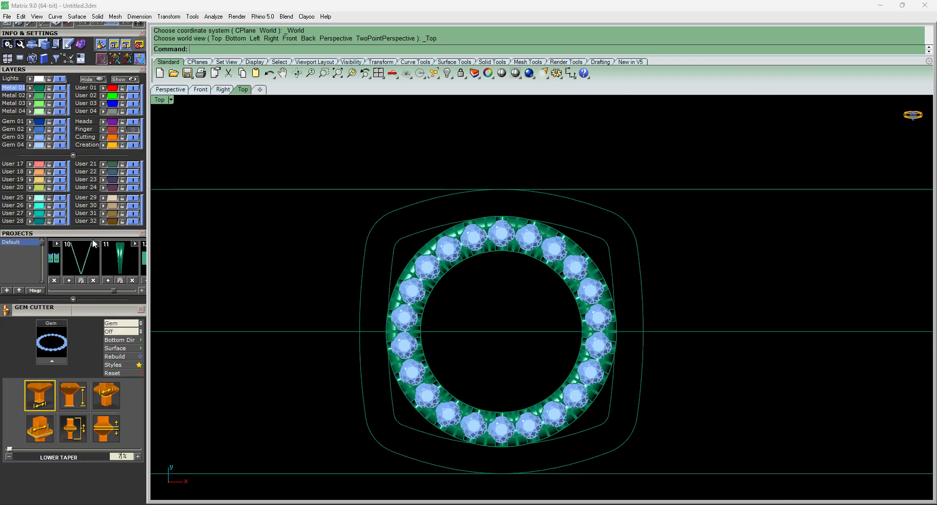
{"action": "scroll", "coordinate": [95, 242], "scroll_direction": "up", "scroll_amount": 1}
{"action": "left_click", "coordinate": [125, 107]}
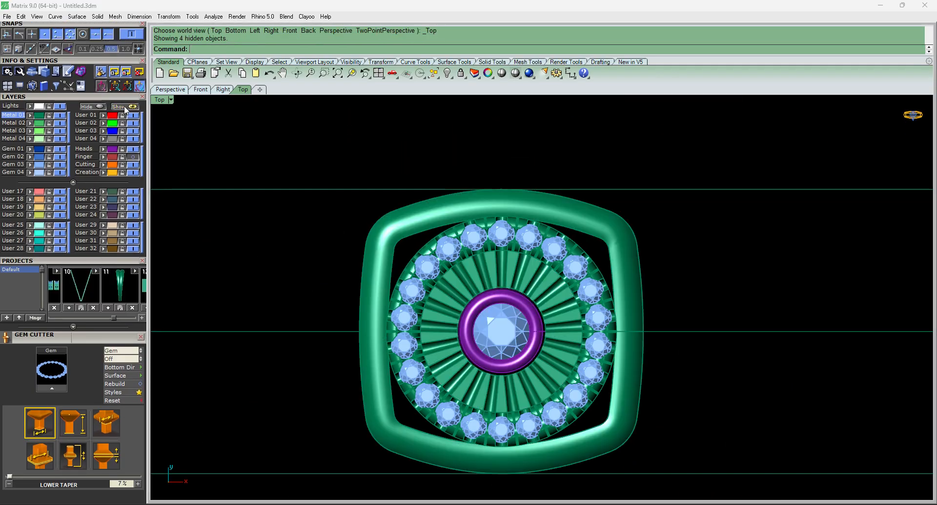
{"action": "scroll", "coordinate": [587, 296], "scroll_direction": "down", "scroll_amount": 8}
{"action": "scroll", "coordinate": [561, 299], "scroll_direction": "up", "scroll_amount": 10}
{"action": "right_click_drag", "start_coordinate": [577, 331], "coordinate": [531, 297], "text": "ctrl+shift"}
{"action": "scroll", "coordinate": [534, 297], "scroll_direction": "up", "scroll_amount": 5}
Raise the fluted disc slightly above the halo ring in the front view.
{"action": "key", "text": "ctrl+F2"}
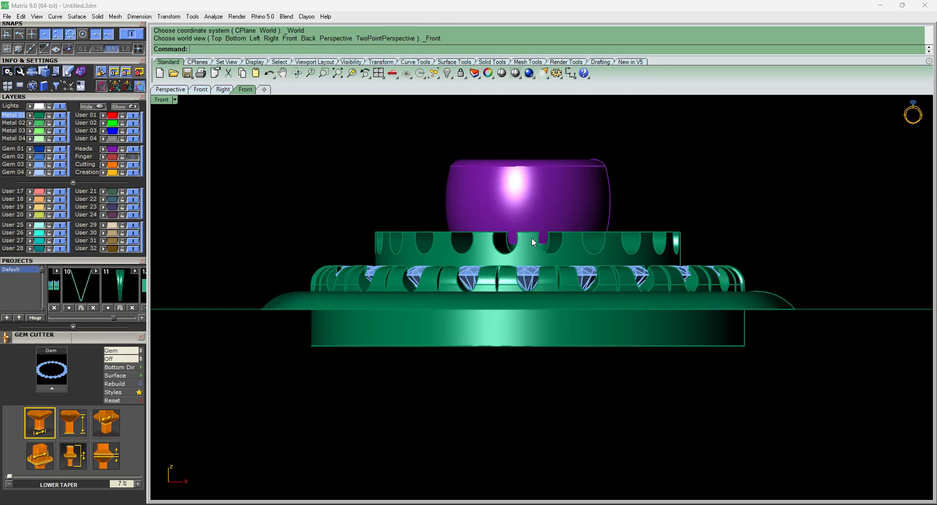
{"action": "scroll", "coordinate": [531, 237], "scroll_direction": "up", "scroll_amount": 2}
{"action": "left_click", "coordinate": [532, 234]}
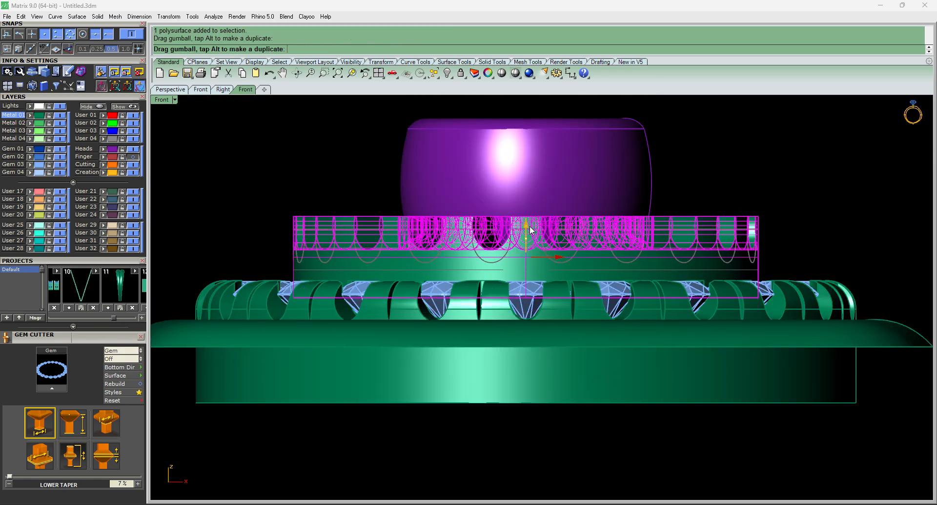
{"action": "key", "text": "Escape"}
Select the halo ring together with its 22 gems and move them up towards the fluted disc.
{"action": "left_click", "coordinate": [475, 303]}
{"action": "left_click", "coordinate": [522, 290], "text": "shift"}
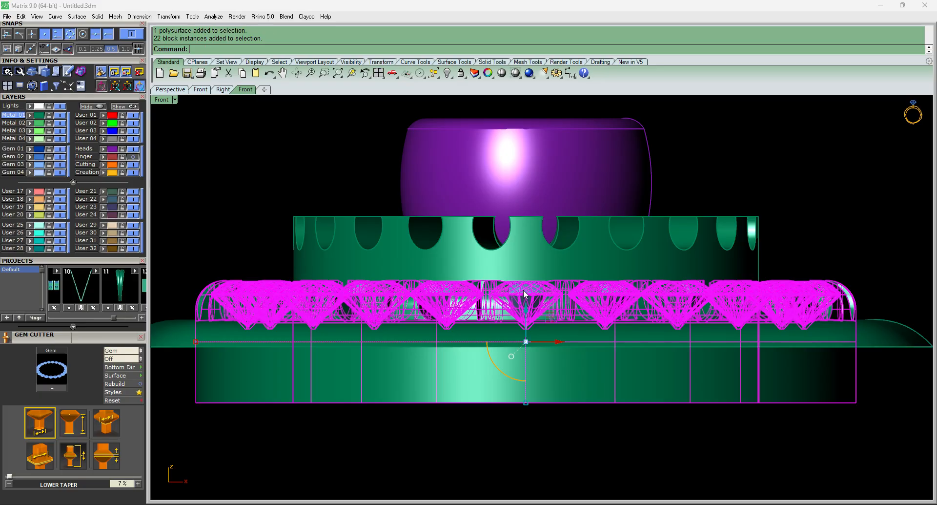
{"action": "left_click_drag", "start_coordinate": [526, 306], "coordinate": [532, 290]}
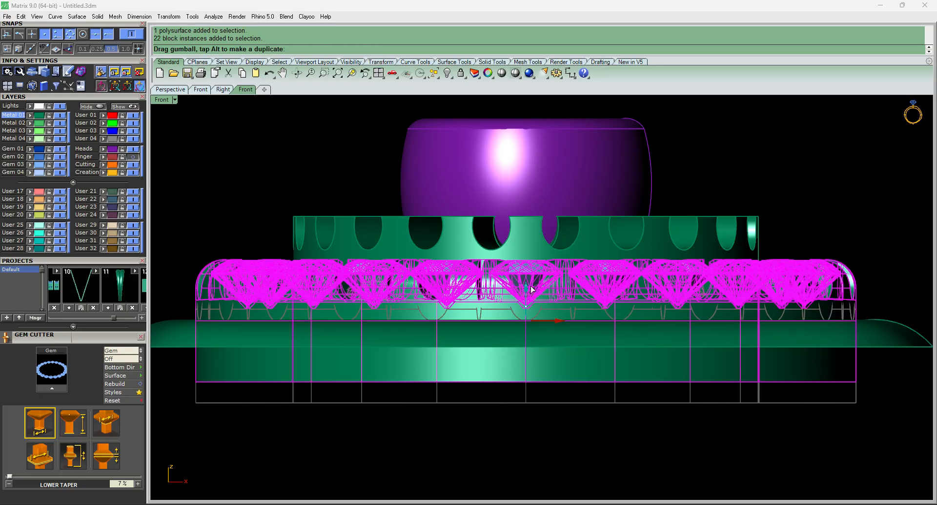
{"action": "left_click", "coordinate": [519, 228]}
{"action": "left_click", "coordinate": [534, 390]}
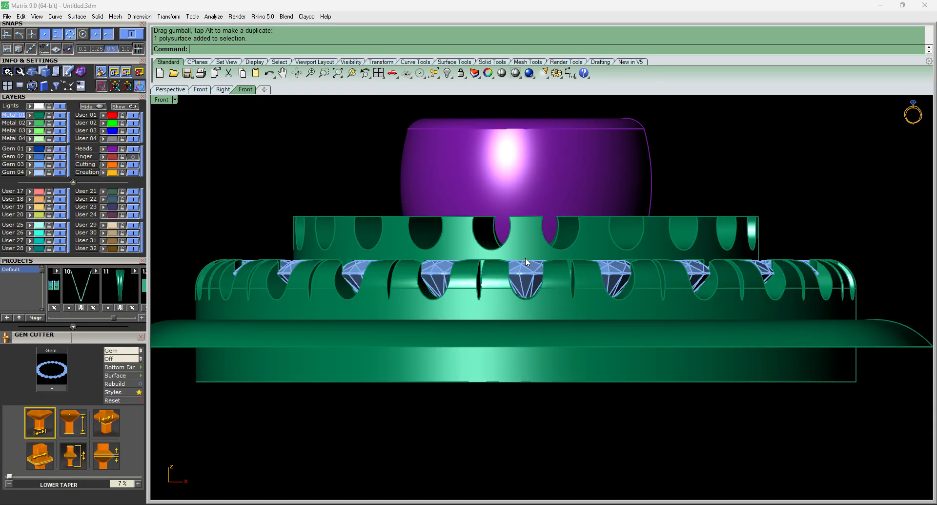
Nudge the fluted disc up a little more, and lift the bezel with its centre stone slightly.
{"action": "left_click", "coordinate": [526, 257]}
{"action": "left_click_drag", "start_coordinate": [527, 223], "coordinate": [527, 215]}
{"action": "left_click", "coordinate": [538, 175]}
{"action": "right_click_drag", "start_coordinate": [543, 165], "coordinate": [545, 243]}
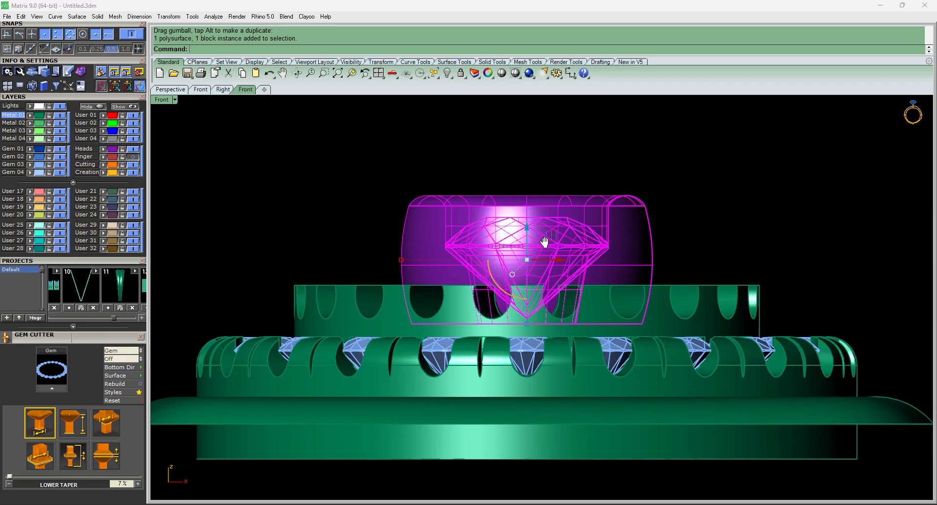
{"action": "left_click_drag", "start_coordinate": [526, 231], "coordinate": [526, 226]}
{"action": "left_click", "coordinate": [733, 231]}
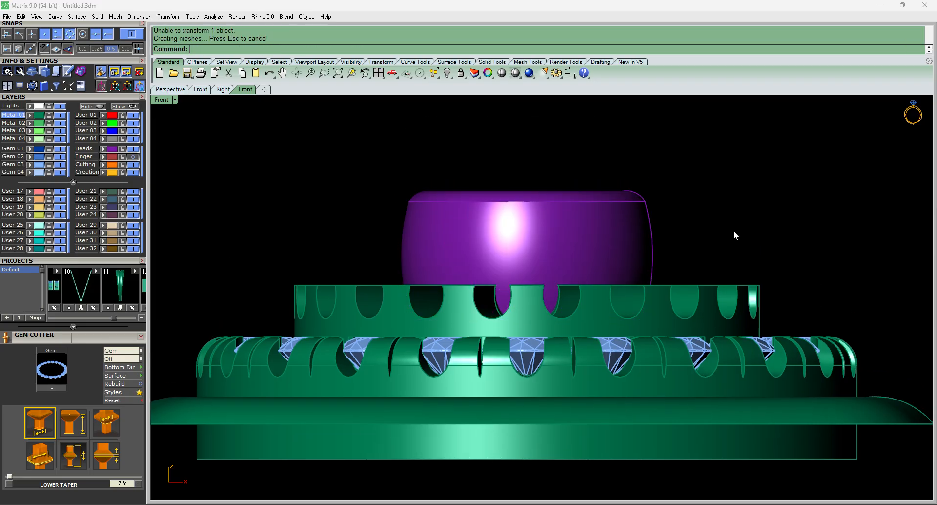
Select the cushion frame surface and view the whole piece from the front.
{"action": "scroll", "coordinate": [635, 265], "scroll_direction": "down", "scroll_amount": 6}
{"action": "left_click", "coordinate": [596, 340]}
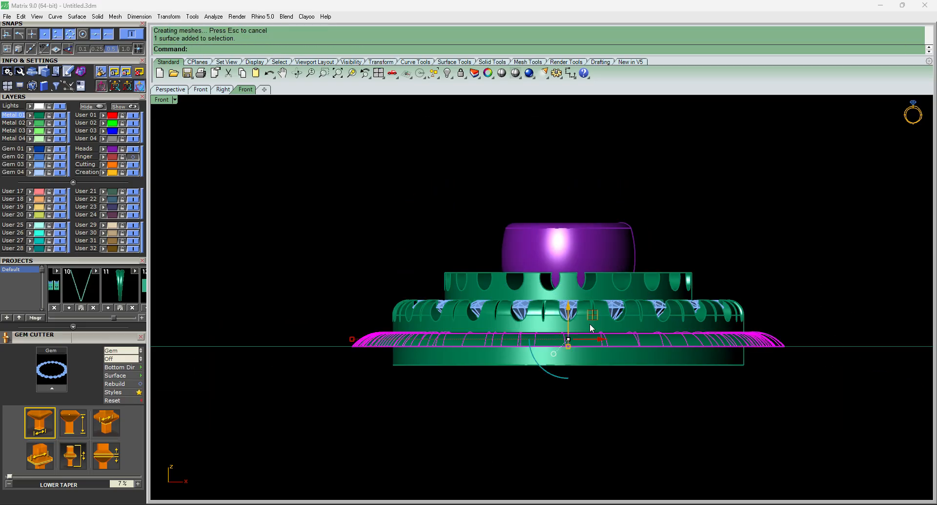
{"action": "key", "text": "F1"}
{"action": "key", "text": "F2"}
{"action": "scroll", "coordinate": [591, 325], "scroll_direction": "down", "scroll_amount": 9}
{"action": "scroll", "coordinate": [589, 325], "scroll_direction": "up", "scroll_amount": 6}
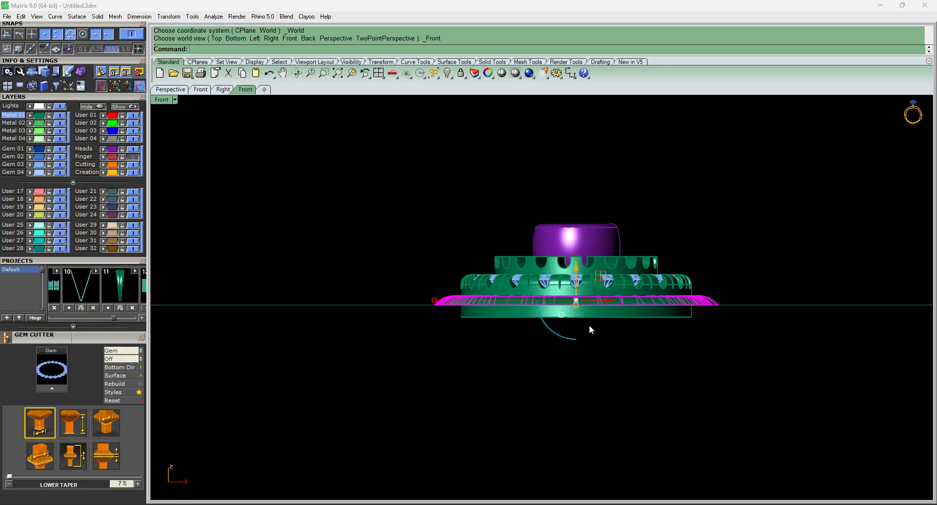
{"action": "type", "text": "exs"}
{"action": "key", "text": "Return"}
{"action": "key", "text": "Escape"}
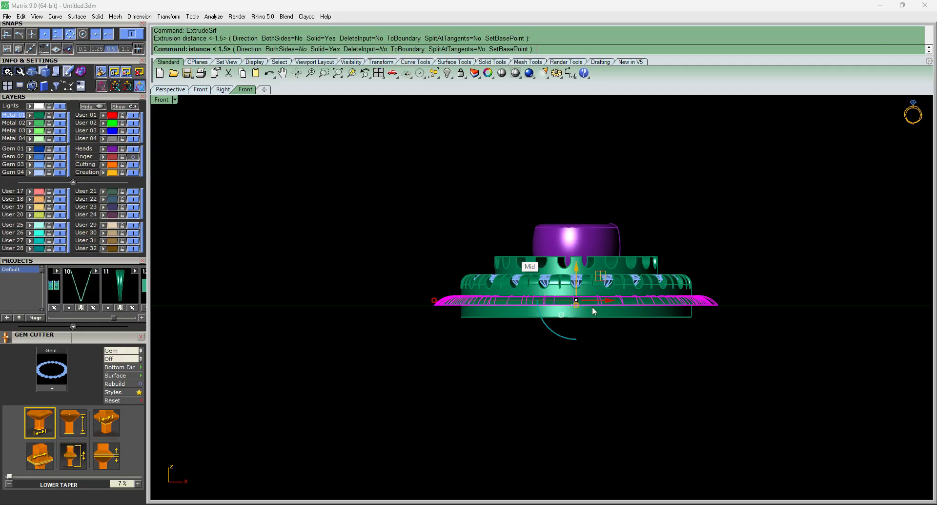
Extrude the cushion frame surface vertically downward into a deep solid well below the halo ring, and delete the original surface.
{"action": "left_click", "coordinate": [98, 16]}
{"action": "mouse_move", "coordinate": [131, 262]}
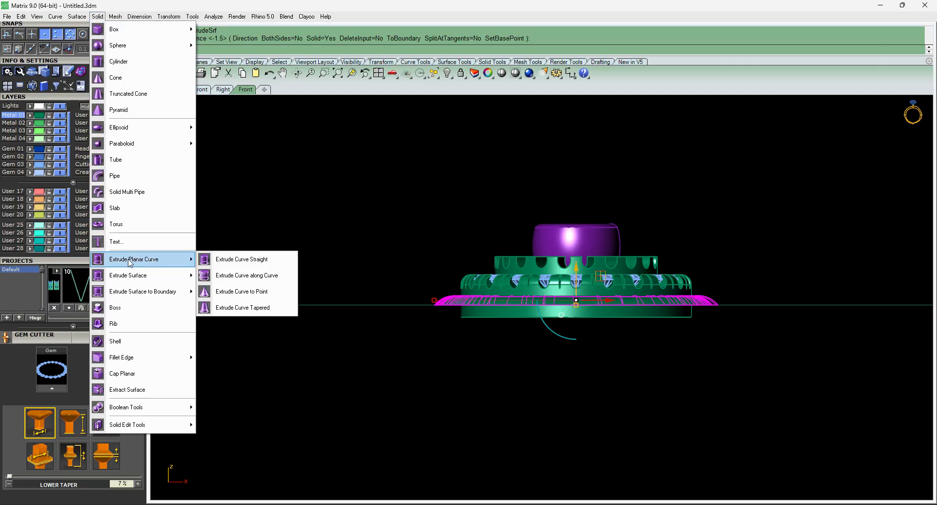
{"action": "left_click", "coordinate": [238, 272]}
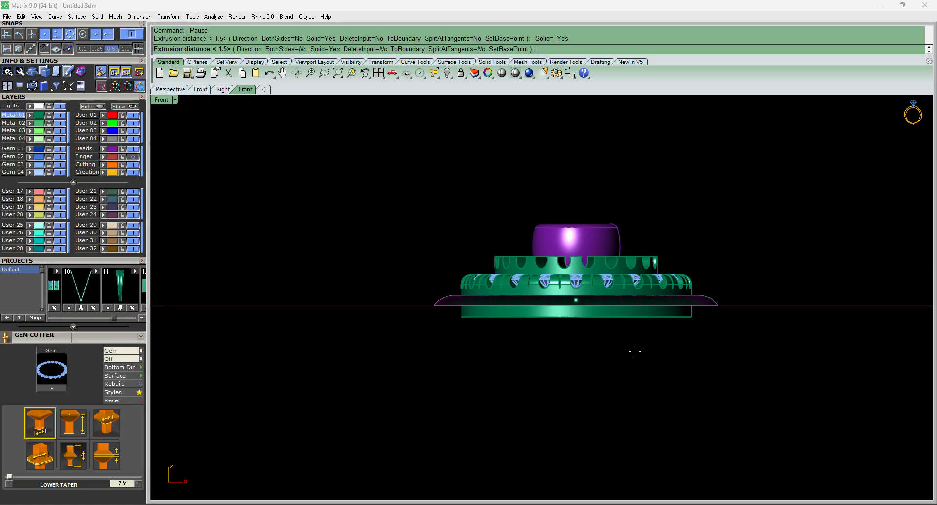
{"action": "type", "text": "d"}
{"action": "key", "text": "Return"}
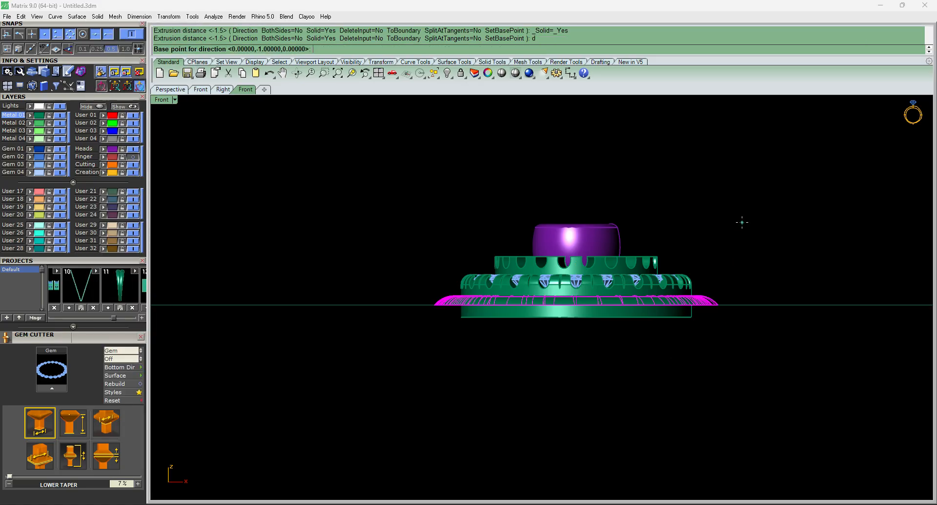
{"action": "left_click", "coordinate": [742, 222]}
{"action": "left_click", "coordinate": [742, 268]}
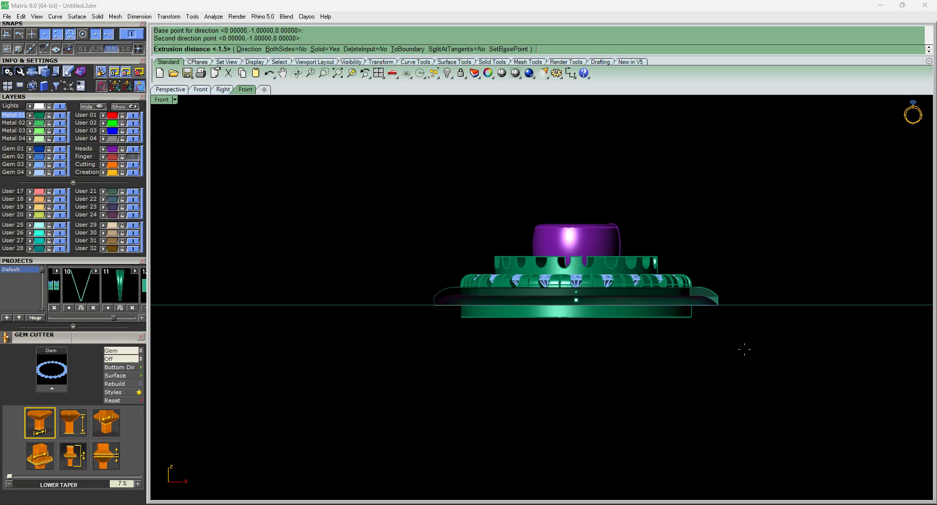
{"action": "left_click", "coordinate": [744, 402]}
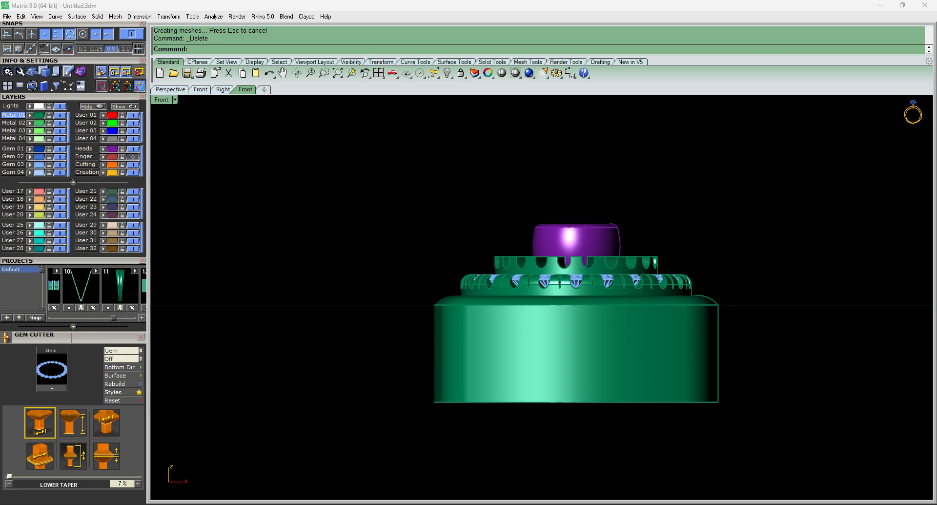
Draw a horizontal line with the BothSides option from the centre of the cushion frame at guide-line height, extending beyond both sides.
{"action": "type", "text": "li"}
{"action": "key", "text": "Return"}
{"action": "left_click", "coordinate": [580, 305]}
{"action": "type", "text": "b"}
{"action": "key", "text": "Return"}
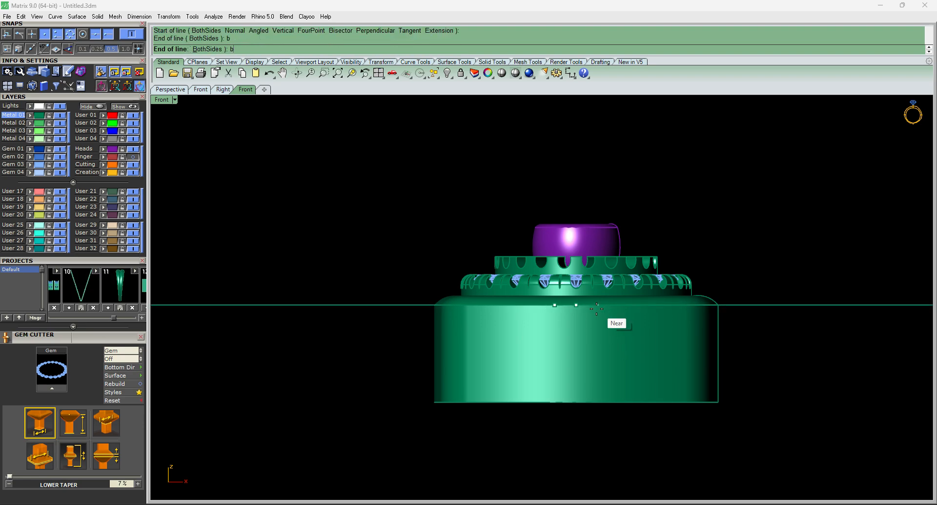
{"action": "scroll", "coordinate": [596, 307], "scroll_direction": "down", "scroll_amount": 4}
{"action": "left_click", "coordinate": [797, 326]}
{"action": "left_click_drag", "start_coordinate": [350, 294], "coordinate": [899, 329]}
{"action": "key", "text": "Delete"}
Select the new horizontal line and move it down slightly, to a level below the cushion frame's shoulder.
{"action": "right_click_drag", "start_coordinate": [736, 345], "coordinate": [704, 354], "text": "ctrl+shift"}
{"action": "left_click", "coordinate": [699, 328]}
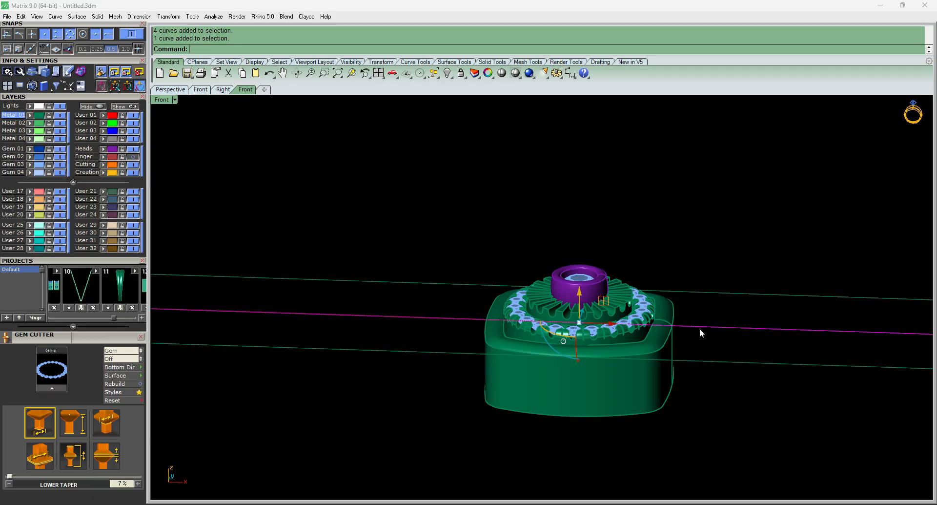
{"action": "left_click", "coordinate": [686, 360]}
{"action": "left_click", "coordinate": [687, 361]}
{"action": "right_click", "coordinate": [683, 361]}
{"action": "key", "text": "F6"}
{"action": "scroll", "coordinate": [578, 326], "scroll_direction": "down", "scroll_amount": 4}
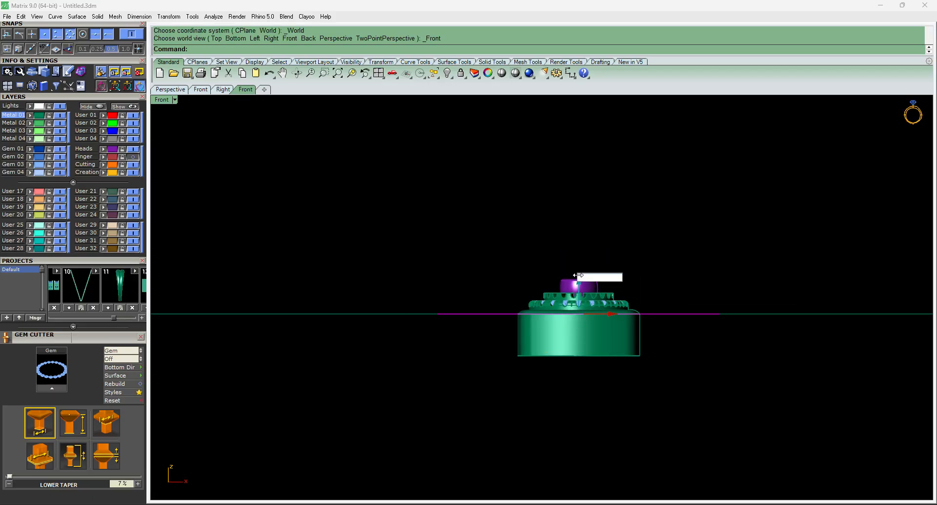
{"action": "key", "text": "Return"}
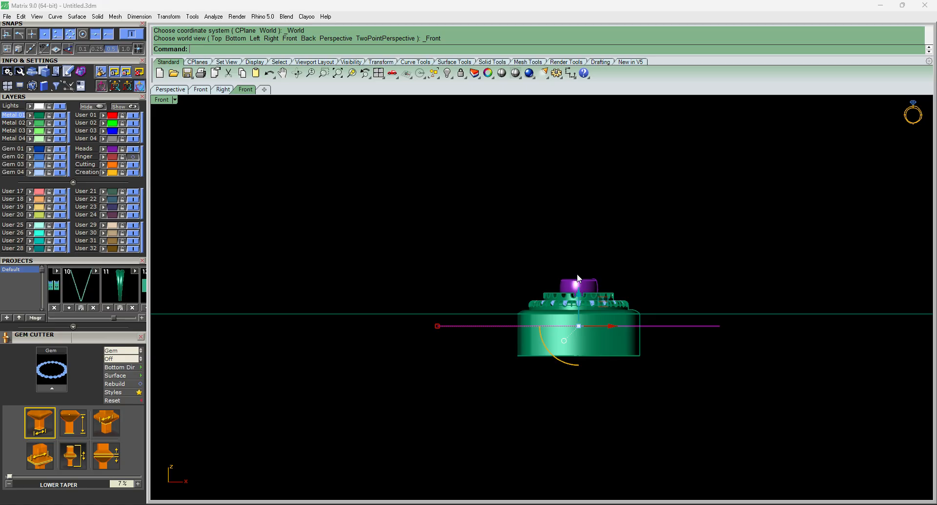
{"action": "left_click", "coordinate": [689, 337]}
{"action": "left_click", "coordinate": [687, 326]}
Extrude the line to both sides in the top view into a flat surface covering the whole frame, and delete the line.
{"action": "key", "text": "ctrl+F1"}
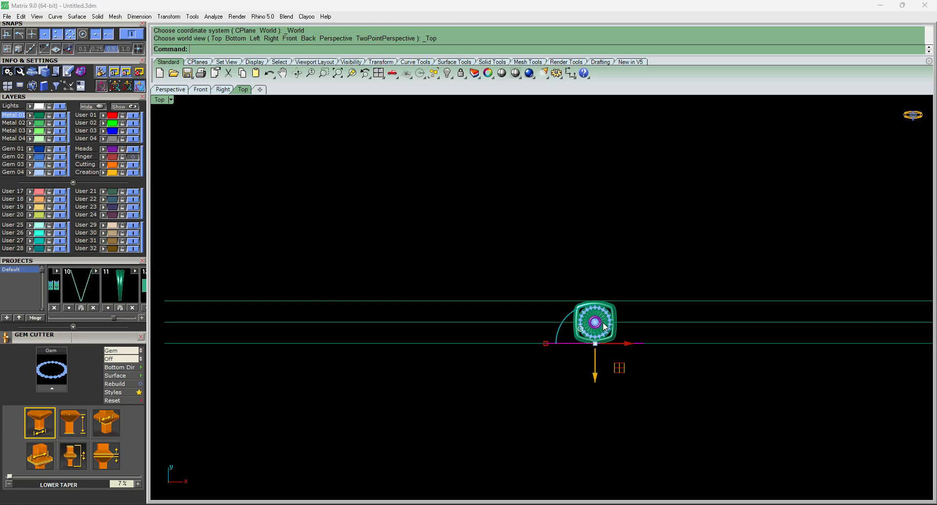
{"action": "scroll", "coordinate": [605, 297], "scroll_direction": "up", "scroll_amount": 8}
{"action": "type", "text": "e"}
{"action": "key", "text": "Return"}
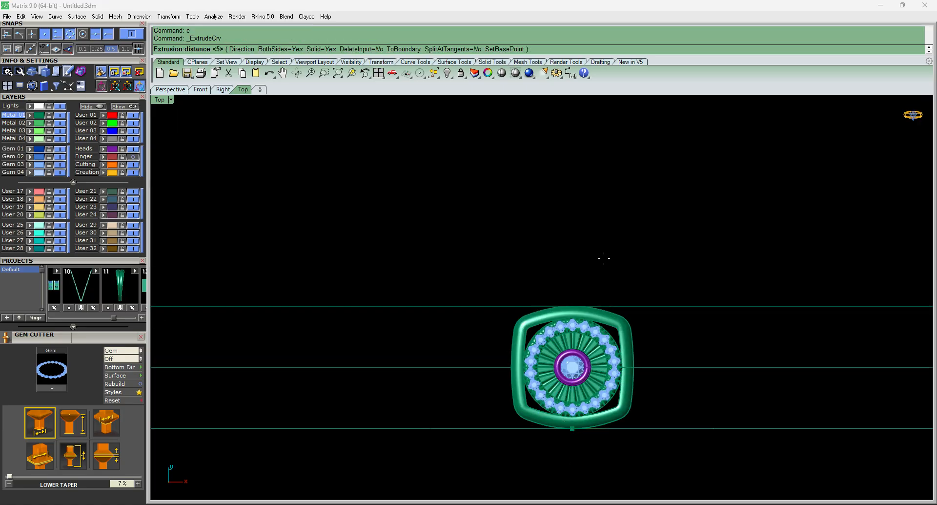
{"action": "type", "text": "d"}
{"action": "key", "text": "Return"}
{"action": "left_click", "coordinate": [614, 277]}
{"action": "left_click", "coordinate": [615, 268]}
{"action": "left_click", "coordinate": [616, 224]}
{"action": "key", "text": "Delete"}
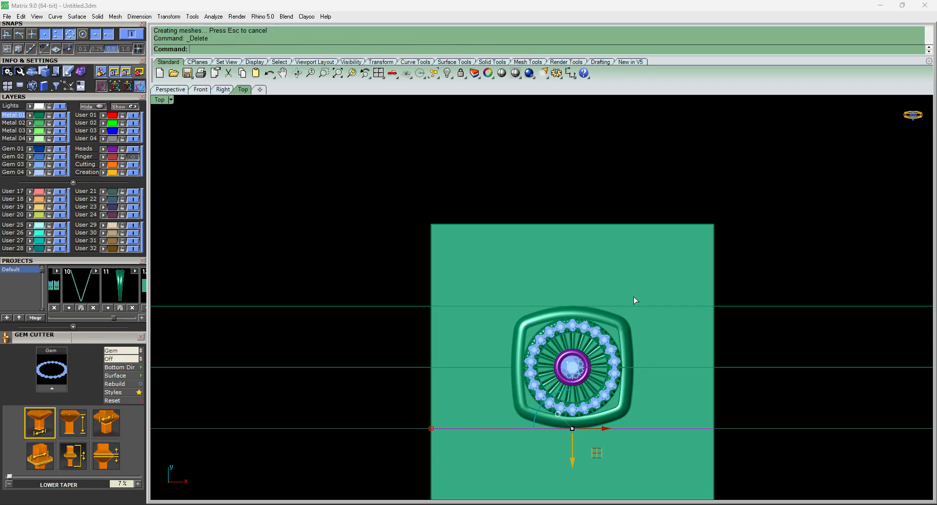
Extrude the flat surface downward into a solid block reaching past the frame's underside, and delete the original surface.
{"action": "left_click", "coordinate": [652, 283]}
{"action": "type", "text": "e"}
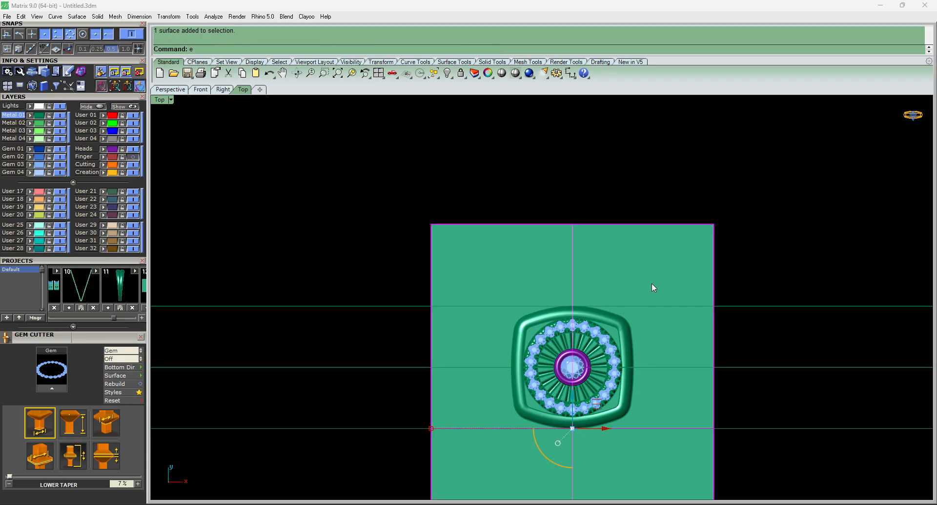
{"action": "type", "text": "s"}
{"action": "key", "text": "Return"}
{"action": "key", "text": "ctrl+F2"}
{"action": "left_click", "coordinate": [640, 439]}
{"action": "scroll", "coordinate": [596, 337], "scroll_direction": "up", "scroll_amount": 6}
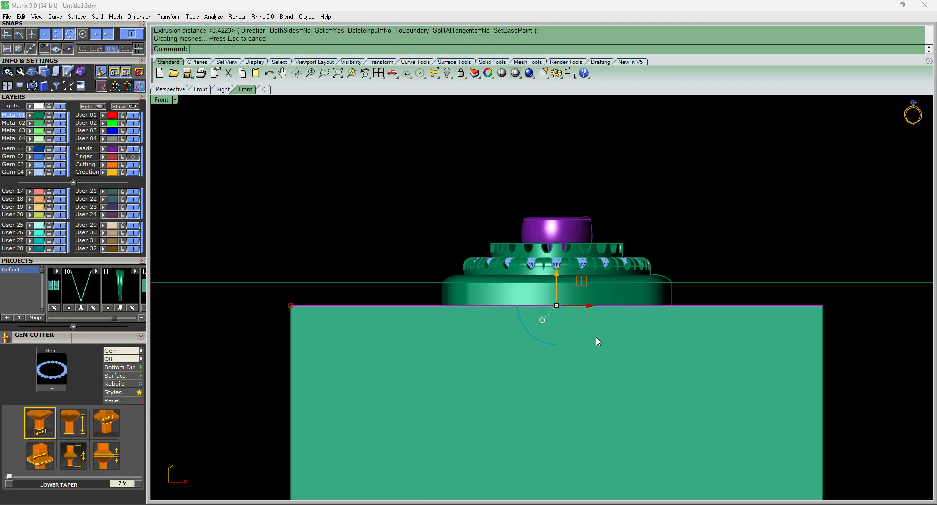
{"action": "key", "text": "Delete"}
Subtract the solid block from the cushion frame with BooleanDifference to cut off the frame's lower part.
{"action": "left_click", "coordinate": [608, 298]}
{"action": "type", "text": "bd"}
{"action": "key", "text": "Return"}
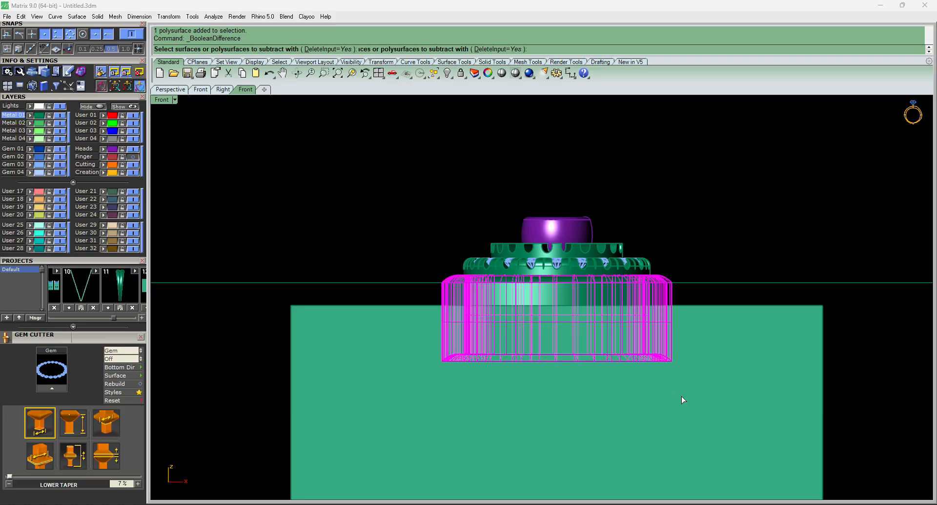
{"action": "left_click", "coordinate": [700, 402]}
{"action": "key", "text": "Return"}
Extract a copy of the cushion frame's flat bottom face.
{"action": "right_click_drag", "start_coordinate": [486, 341], "coordinate": [485, 280], "text": "ctrl+shift"}
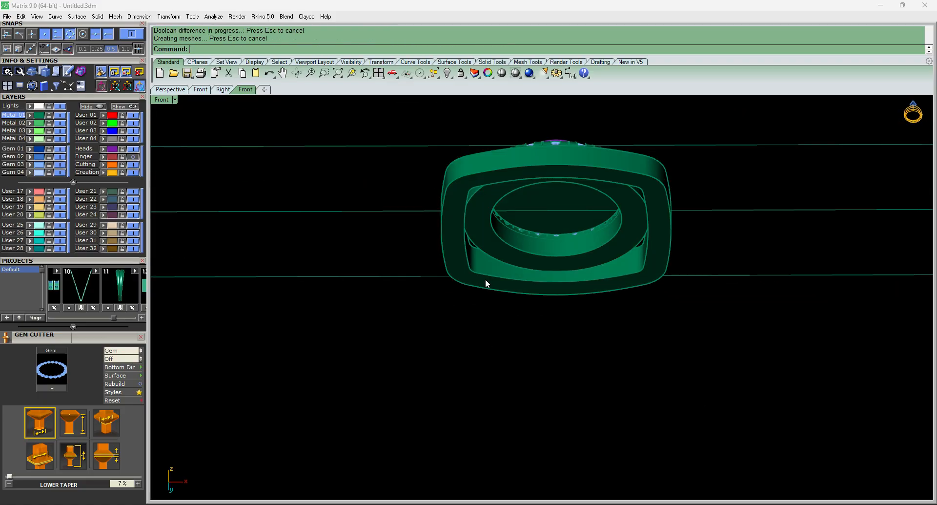
{"action": "scroll", "coordinate": [446, 245], "scroll_direction": "up", "scroll_amount": 4}
{"action": "type", "text": "es"}
{"action": "key", "text": "Return"}
{"action": "left_click", "coordinate": [458, 250]}
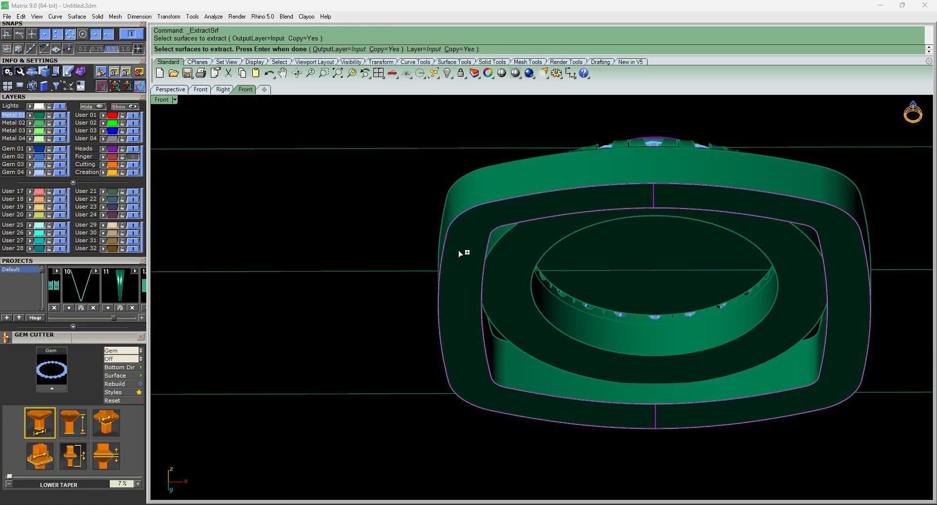
{"action": "key", "text": "Return"}
{"action": "scroll", "coordinate": [458, 250], "scroll_direction": "down", "scroll_amount": 6}
{"action": "scroll", "coordinate": [557, 240], "scroll_direction": "up", "scroll_amount": 4}
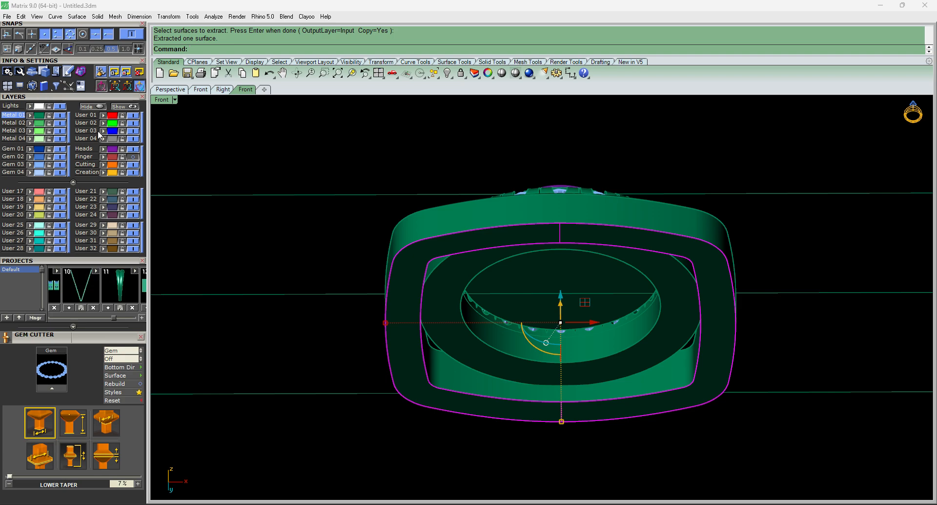
Hide everything except the extracted bottom face and show it from the top.
{"action": "left_click_drag", "start_coordinate": [76, 98], "coordinate": [44, 200]}
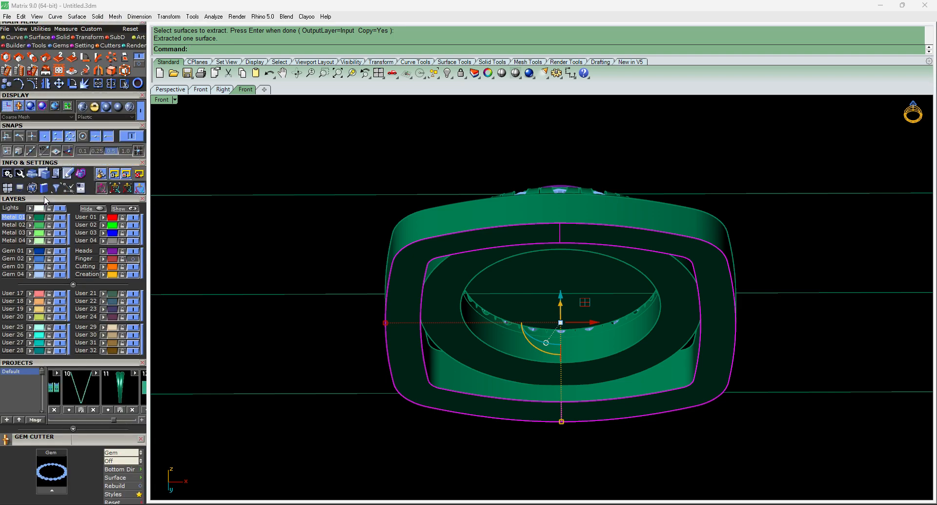
{"action": "type", "text": "h"}
{"action": "key", "text": "Return"}
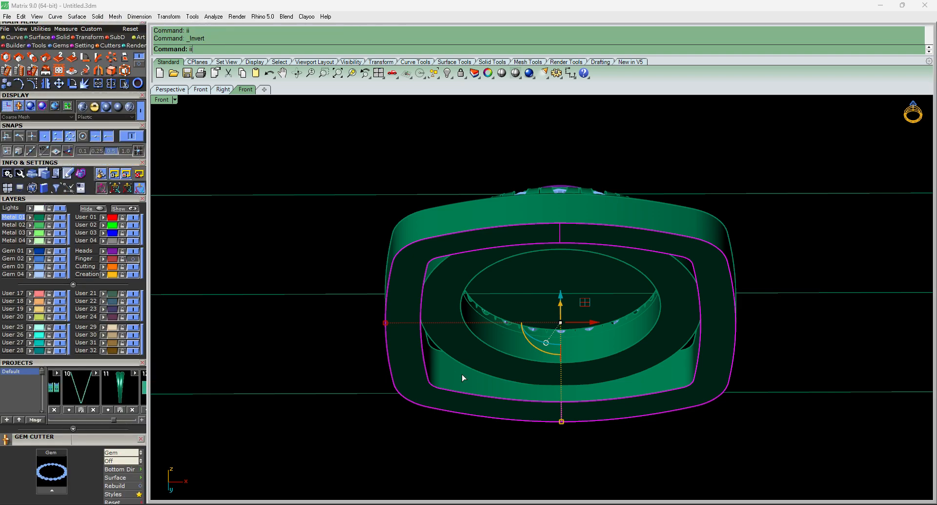
{"action": "key", "text": "ctrl+F1"}
{"action": "scroll", "coordinate": [464, 313], "scroll_direction": "down", "scroll_amount": 7}
{"action": "scroll", "coordinate": [446, 307], "scroll_direction": "up", "scroll_amount": 6}
{"action": "left_click", "coordinate": [439, 305]}
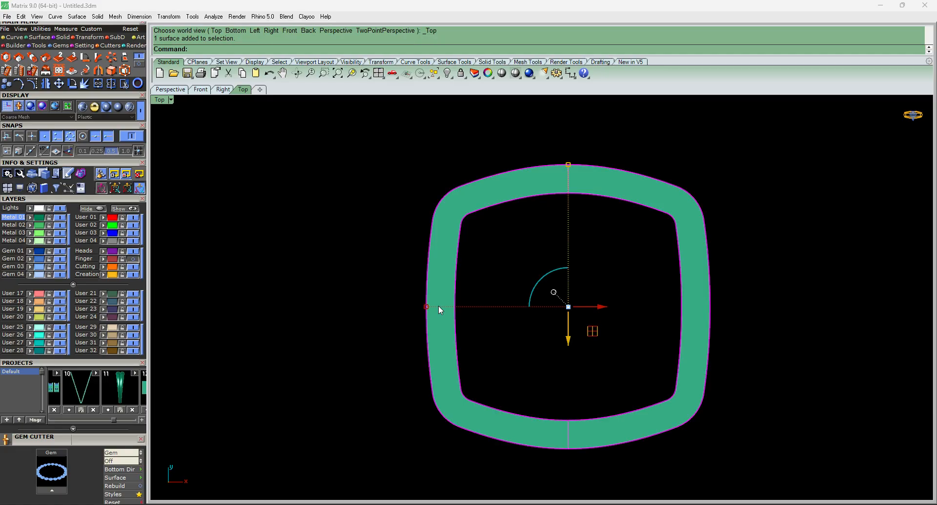
{"action": "left_click", "coordinate": [470, 254]}
{"action": "left_click", "coordinate": [448, 246]}
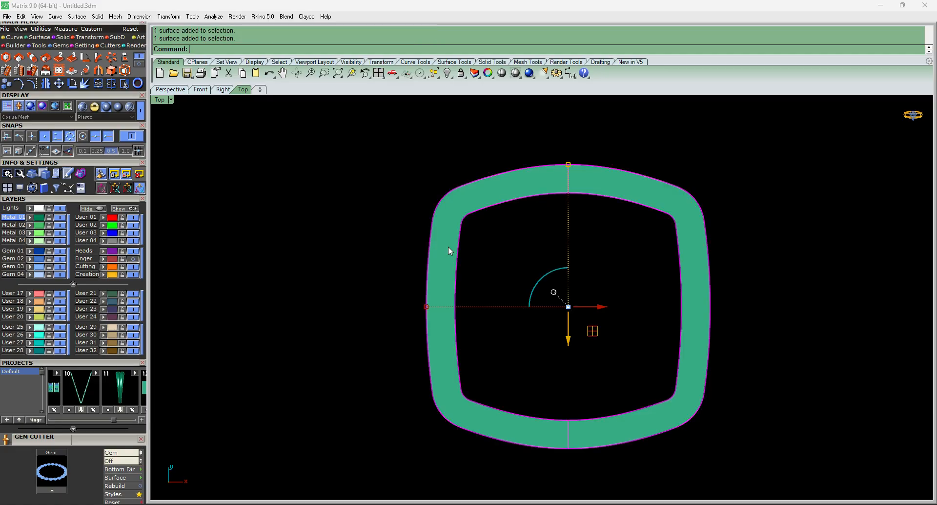
{"action": "left_click", "coordinate": [506, 258]}
{"action": "left_click", "coordinate": [438, 334]}
Duplicate the outer edge of the extracted cushion-shaped face as a curve.
{"action": "left_click_drag", "start_coordinate": [98, 93], "coordinate": [96, 173]}
{"action": "left_click", "coordinate": [506, 238]}
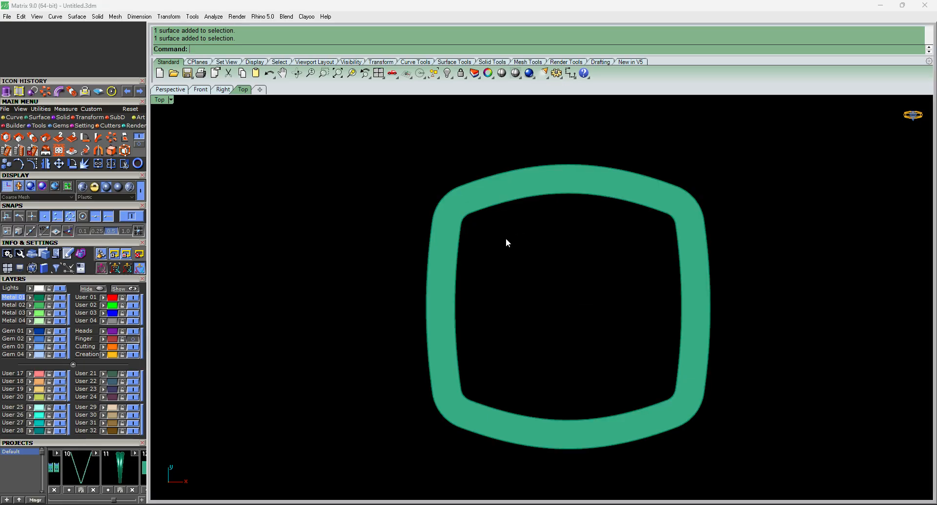
{"action": "left_click", "coordinate": [482, 186]}
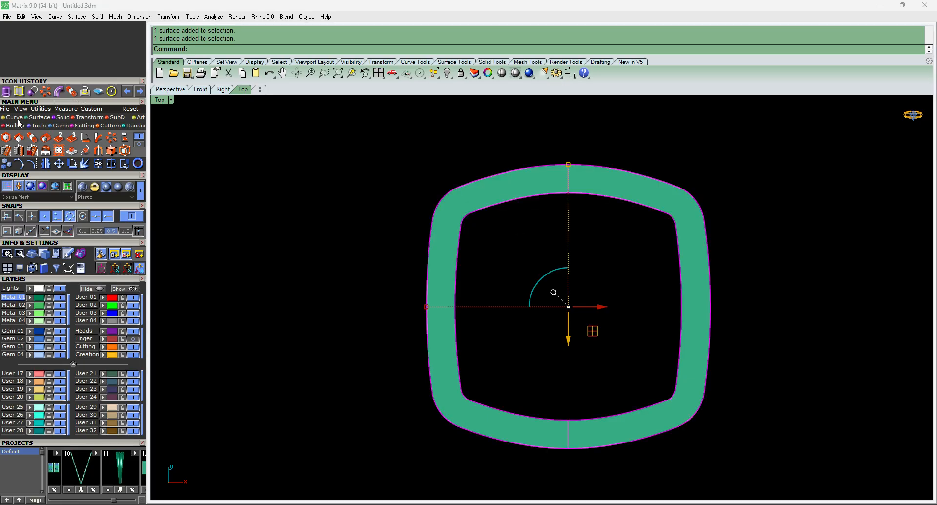
{"action": "left_click", "coordinate": [139, 148]}
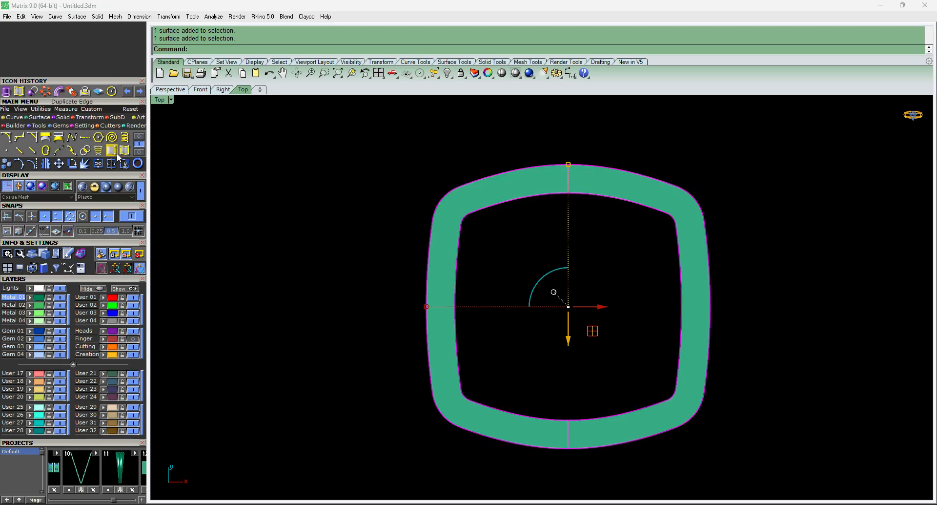
{"action": "left_click", "coordinate": [544, 274]}
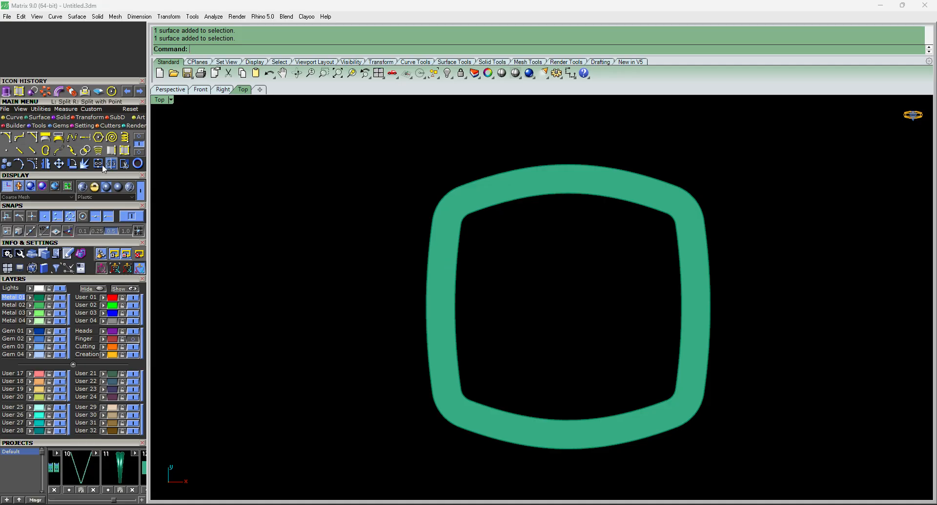
{"action": "left_click", "coordinate": [115, 150]}
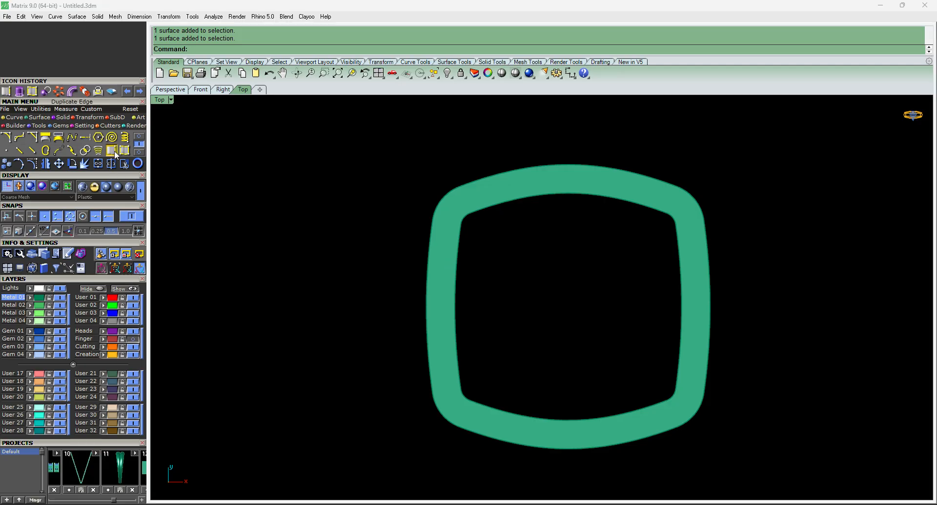
{"action": "scroll", "coordinate": [434, 294], "scroll_direction": "up", "scroll_amount": 4}
{"action": "left_click", "coordinate": [420, 303]}
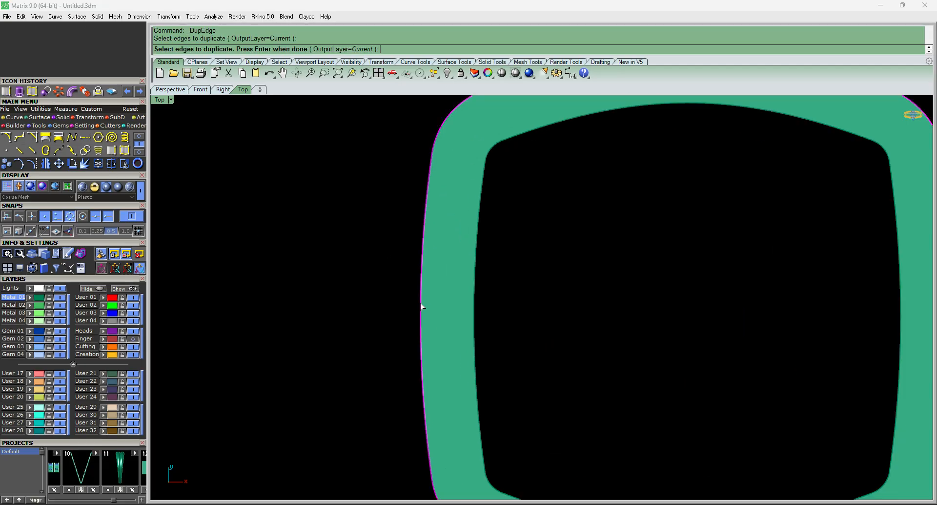
{"action": "key", "text": "Return"}
{"action": "scroll", "coordinate": [420, 303], "scroll_direction": "down", "scroll_amount": 4}
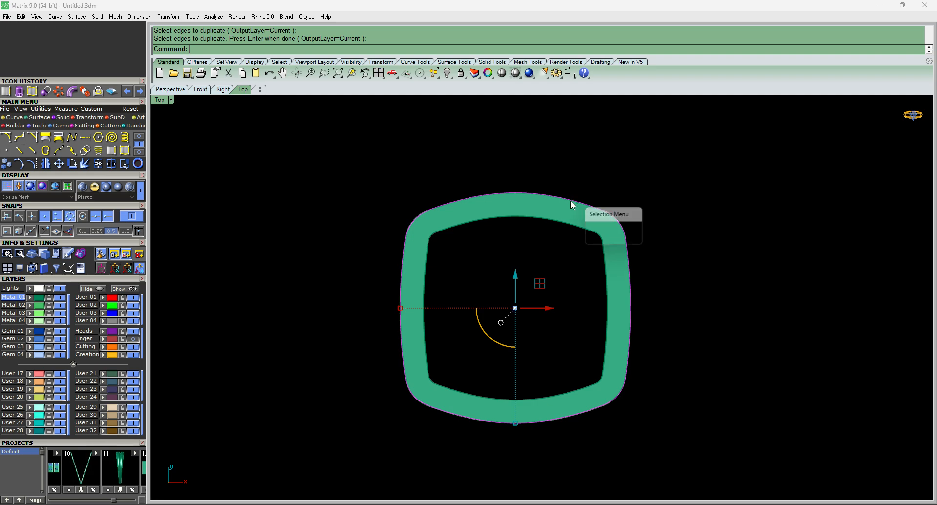
Offset the duplicated outer edge curve inward by 0.6.
{"action": "key", "text": "Up"}
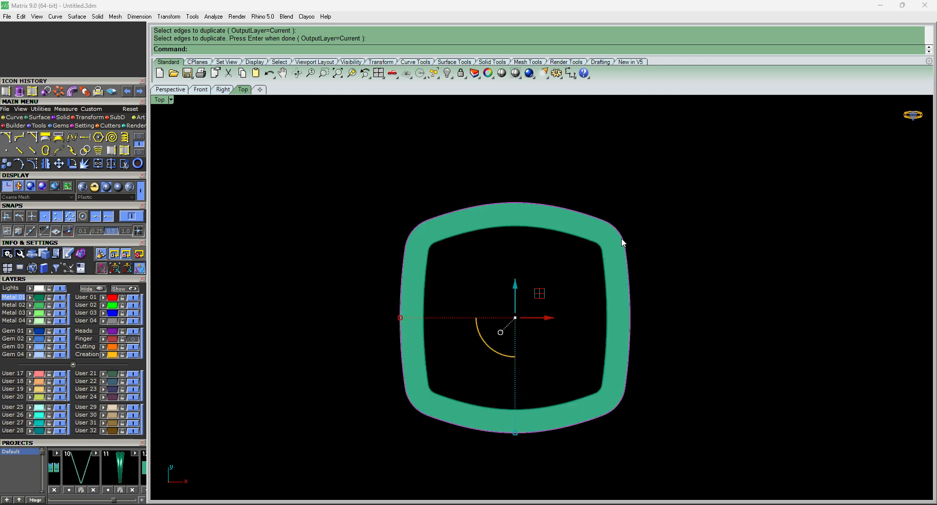
{"action": "type", "text": "of"}
{"action": "key", "text": "Return"}
{"action": "type", "text": ".6"}
{"action": "key", "text": "Return"}
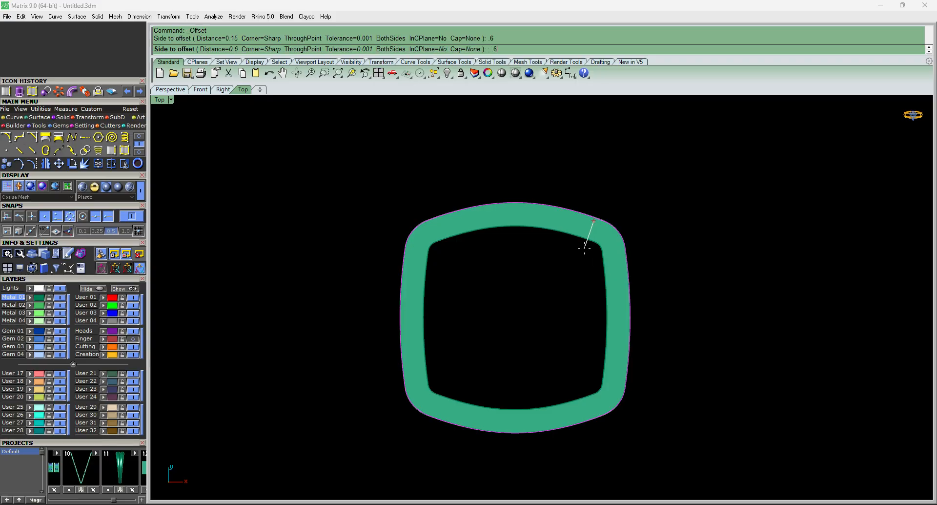
{"action": "left_click", "coordinate": [583, 250]}
{"action": "middle_click", "coordinate": [592, 231]}
Trim away the inner part of the face with the offset curve, and delete the curve.
{"action": "scroll", "coordinate": [592, 235], "scroll_direction": "up", "scroll_amount": 5}
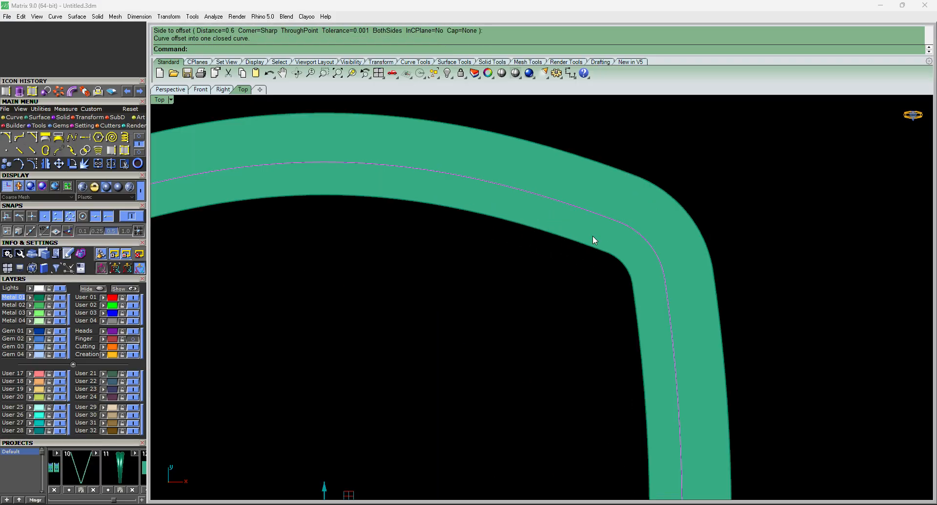
{"action": "key", "text": "ctrl+t"}
{"action": "left_click", "coordinate": [593, 232]}
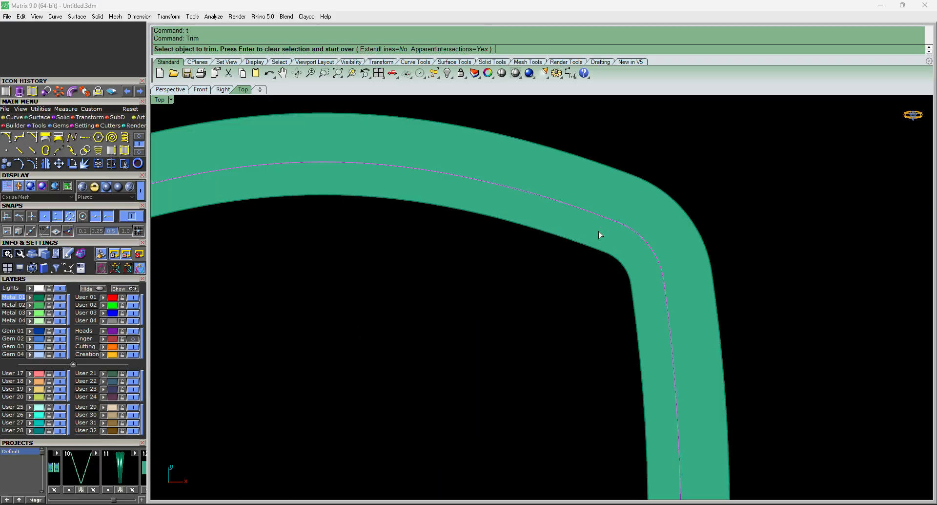
{"action": "scroll", "coordinate": [599, 231], "scroll_direction": "down", "scroll_amount": 5}
{"action": "right_click", "coordinate": [686, 222]}
{"action": "scroll", "coordinate": [573, 233], "scroll_direction": "down", "scroll_amount": 4}
{"action": "scroll", "coordinate": [572, 230], "scroll_direction": "up", "scroll_amount": 3}
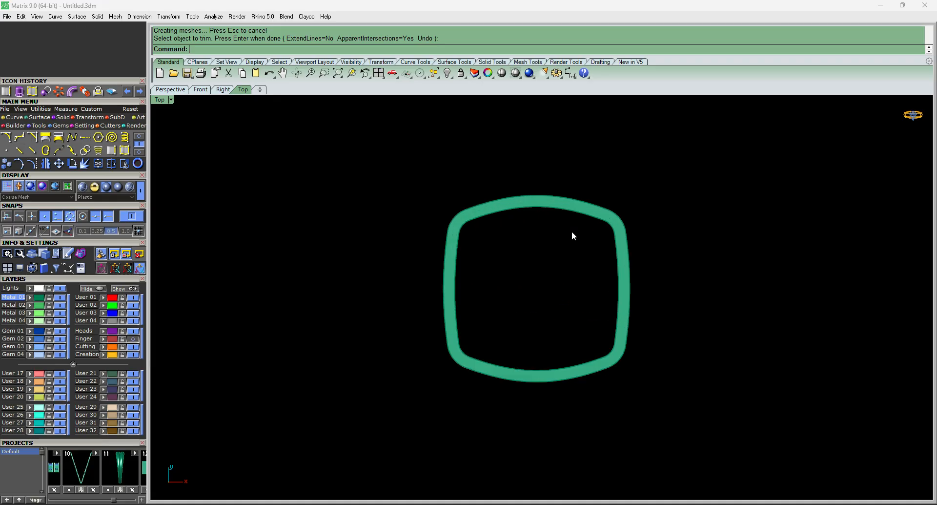
{"action": "key", "text": "Return"}
{"action": "key", "text": "Delete"}
Select the trimmed face, show the hidden objects, and move the face up 0.3 into the frame in the front view.
{"action": "left_click_drag", "start_coordinate": [230, 136], "coordinate": [912, 443]}
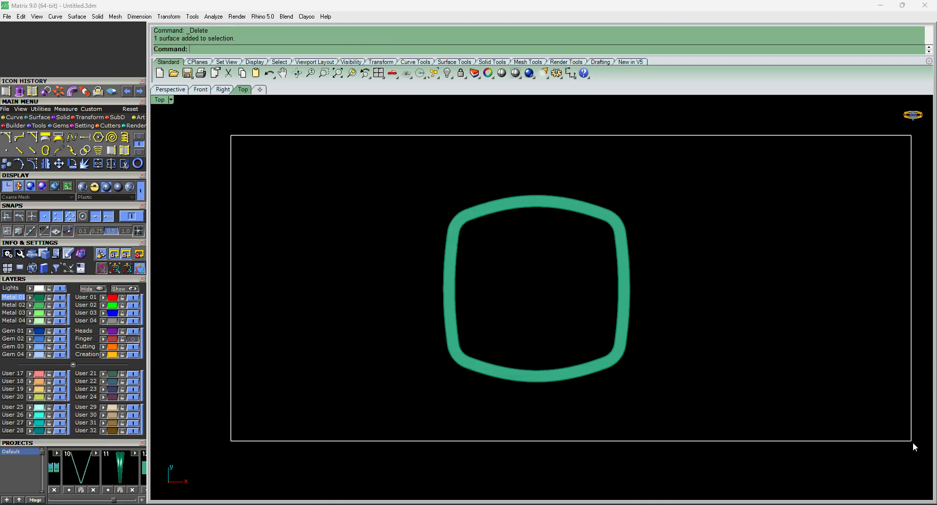
{"action": "key", "text": "F2"}
{"action": "left_click", "coordinate": [121, 289]}
{"action": "scroll", "coordinate": [564, 295], "scroll_direction": "up", "scroll_amount": 3}
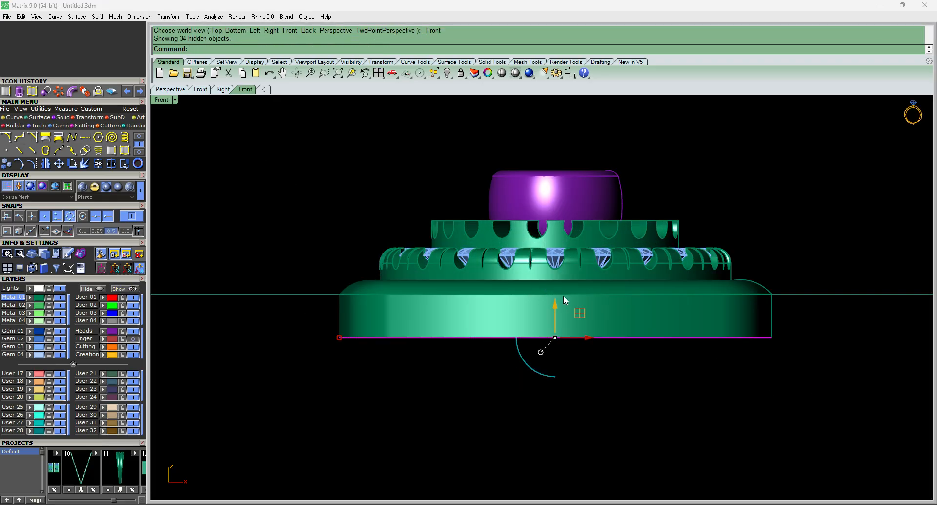
{"action": "left_click", "coordinate": [555, 304]}
{"action": "type", "text": ".3"}
{"action": "key", "text": "Return"}
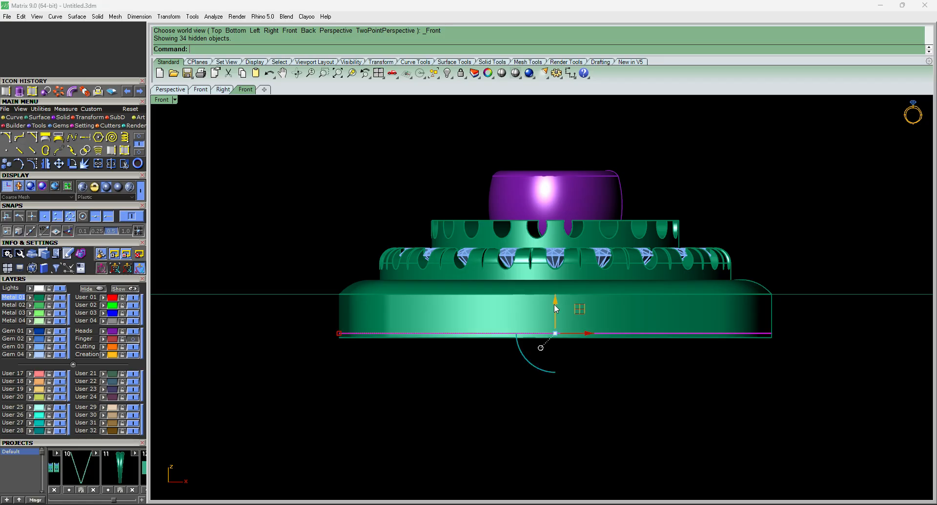
Extrude the trimmed face downward into a deep solid wall below the cushion frame, and delete the original face.
{"action": "type", "text": "eee"}
{"action": "key", "text": "Return"}
{"action": "scroll", "coordinate": [554, 302], "scroll_direction": "down", "scroll_amount": 2}
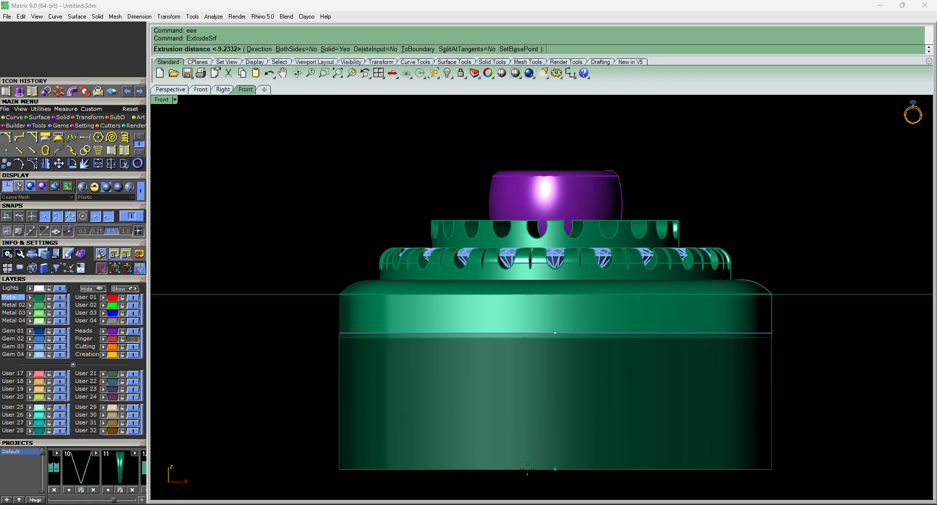
{"action": "scroll", "coordinate": [555, 303], "scroll_direction": "down", "scroll_amount": 1}
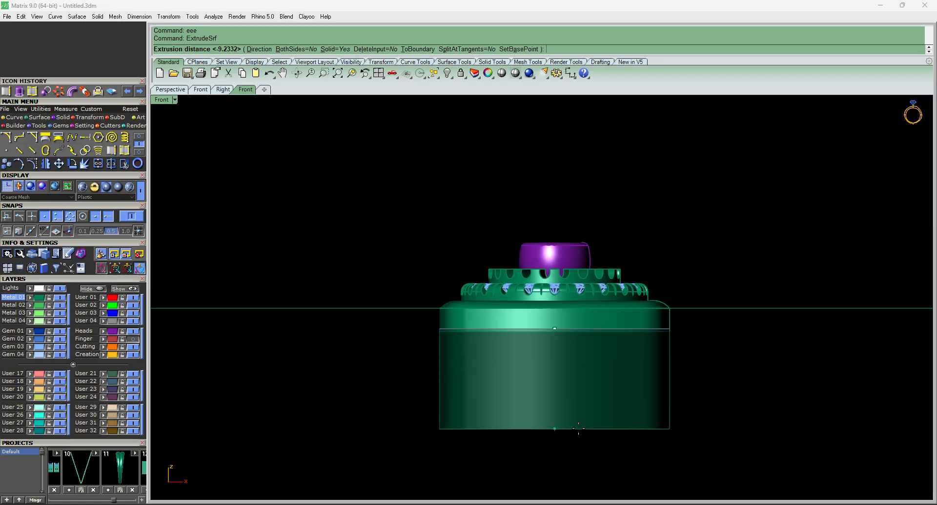
{"action": "left_click", "coordinate": [578, 428]}
{"action": "key", "text": "Delete"}
Examine the extended piece at an angle and from the front, right and top views.
{"action": "scroll", "coordinate": [542, 310], "scroll_direction": "down", "scroll_amount": 7}
{"action": "right_click_drag", "start_coordinate": [605, 306], "coordinate": [577, 396], "text": "ctrl+shift"}
{"action": "key", "text": "F1"}
{"action": "key", "text": "F2"}
{"action": "key", "text": "F3"}
{"action": "key", "text": "F1"}
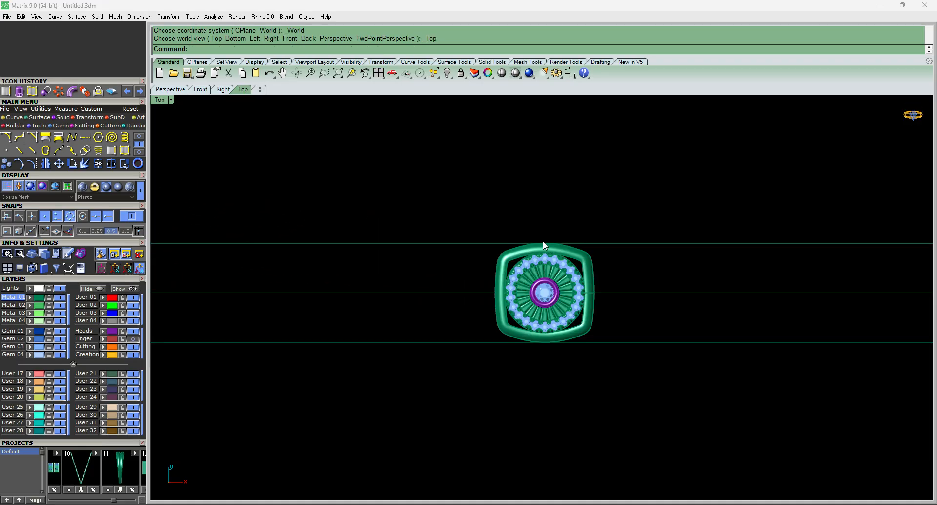
Examine the complete piece with all its parts selected, checking it in the front and top views.
{"action": "right_click_drag", "start_coordinate": [601, 308], "coordinate": [617, 251], "text": "ctrl+shift"}
{"action": "key", "text": "F2"}
{"action": "left_click_drag", "start_coordinate": [435, 209], "coordinate": [686, 462]}
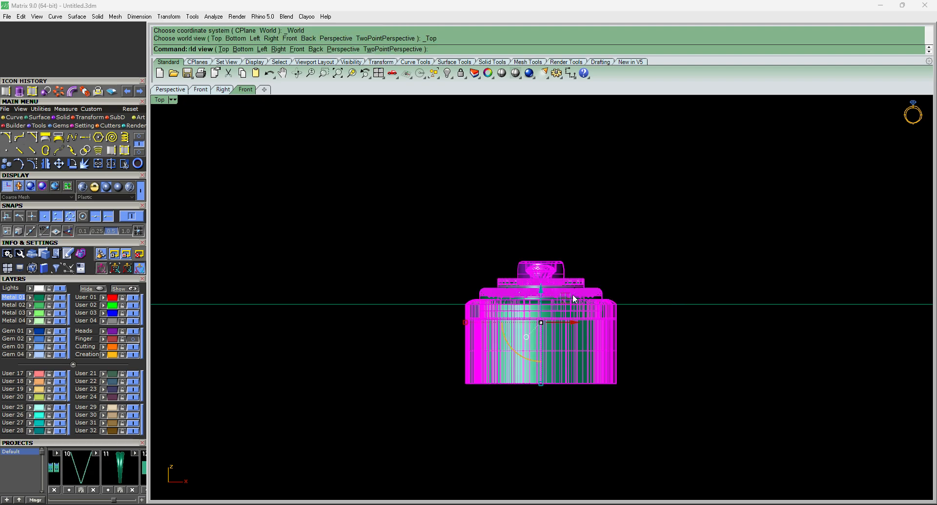
{"action": "key", "text": "F1"}
{"action": "key", "text": "F2"}
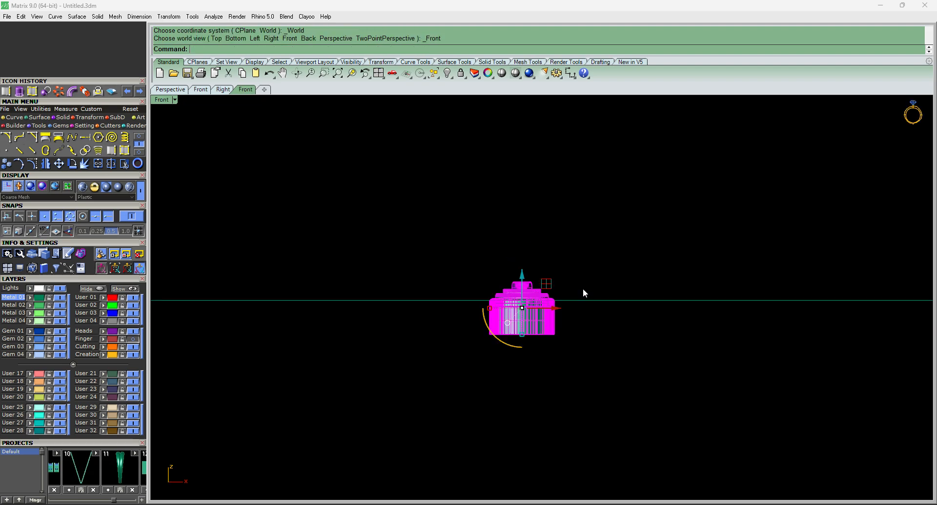
{"action": "key", "text": "F1"}
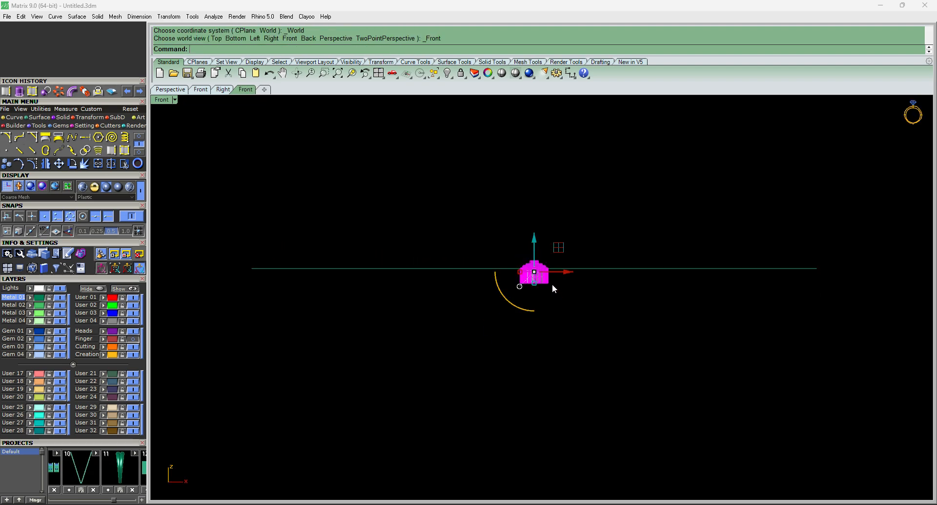
{"action": "key", "text": "F2"}
{"action": "key", "text": "Escape"}
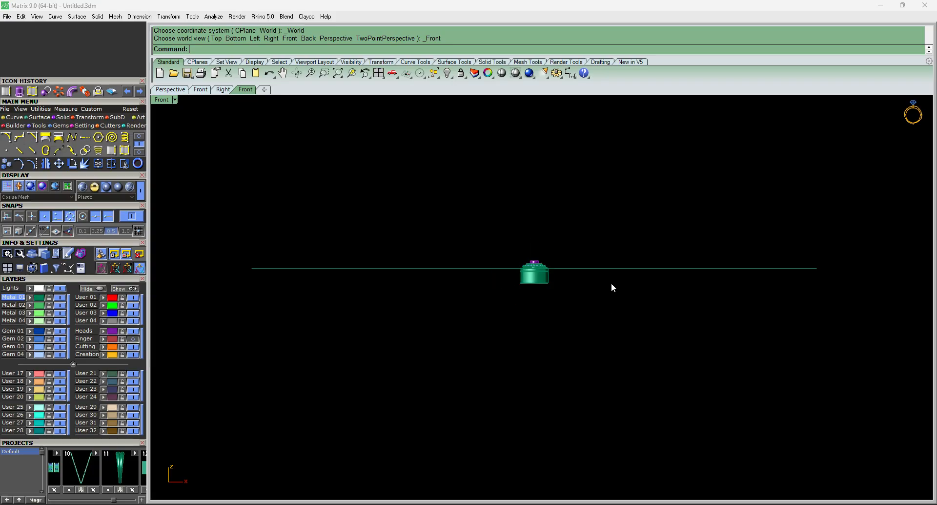
Try deleting the three long guide lines along the piece, and undo the deletions.
{"action": "scroll", "coordinate": [585, 307], "scroll_direction": "up", "scroll_amount": 4}
{"action": "left_click", "coordinate": [585, 309]}
{"action": "key", "text": "Delete"}
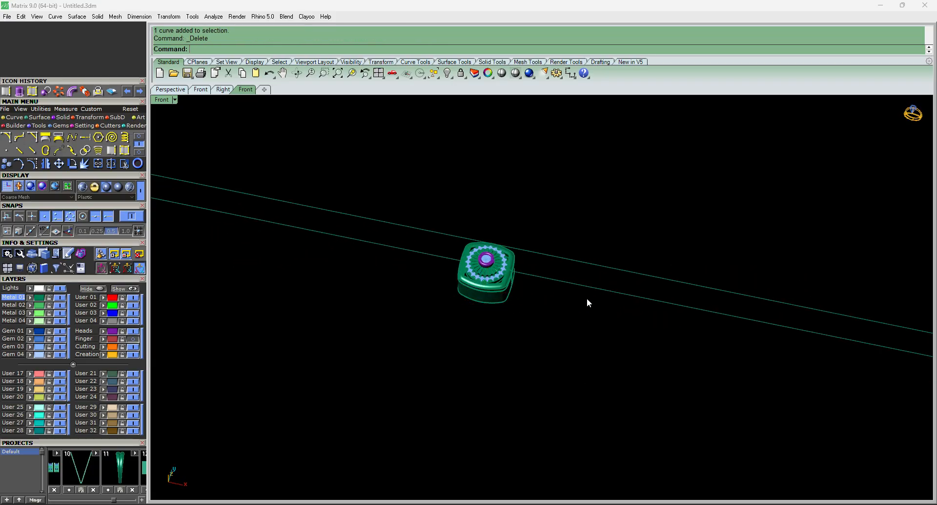
{"action": "left_click", "coordinate": [591, 292]}
{"action": "key", "text": "Delete"}
{"action": "left_click", "coordinate": [599, 268]}
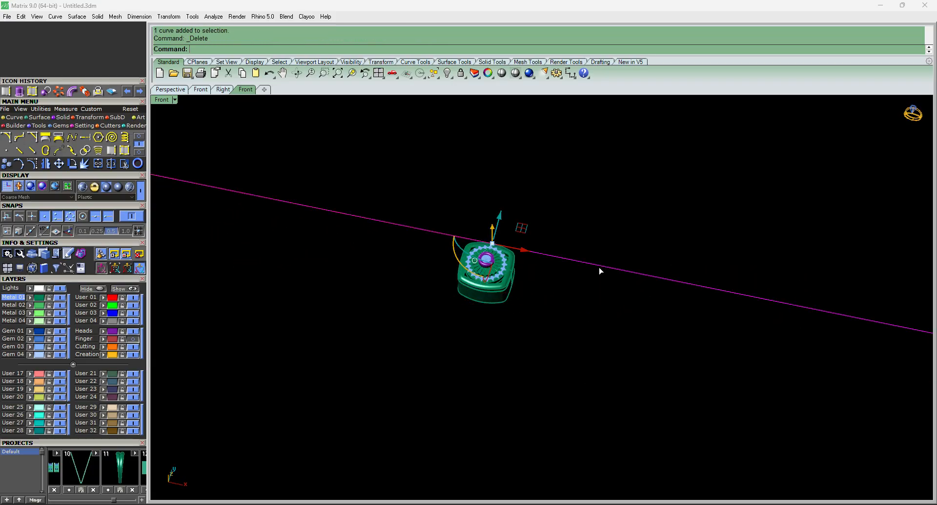
{"action": "key", "text": "Delete"}
{"action": "key", "text": "ctrl+z"}
{"action": "key", "text": "ctrl+z"}
{"action": "key", "text": "ctrl+z"}
{"action": "left_click", "coordinate": [580, 347]}
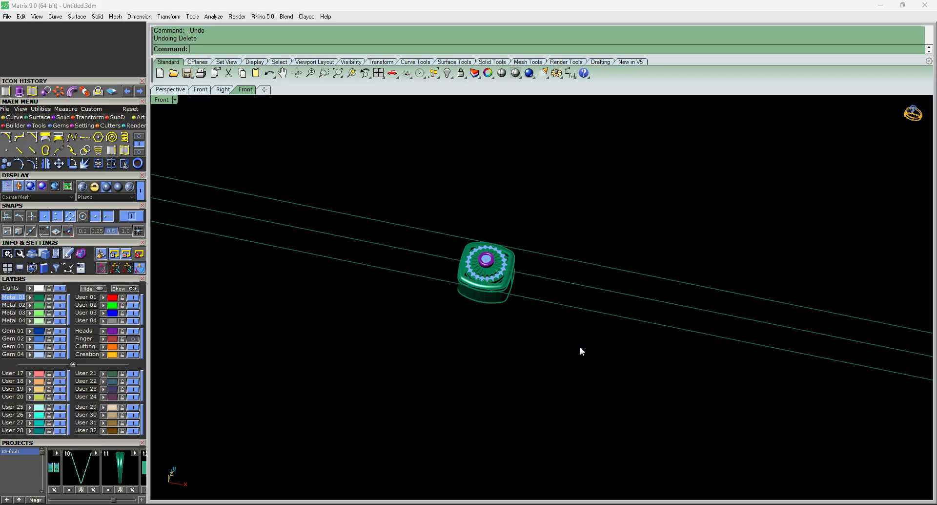
Select the whole piece in the top view, try grouping all its parts, and undo the grouping.
{"action": "key", "text": "F1"}
{"action": "left_click_drag", "start_coordinate": [408, 224], "coordinate": [572, 385]}
{"action": "key", "text": "F3"}
{"action": "key", "text": "F1"}
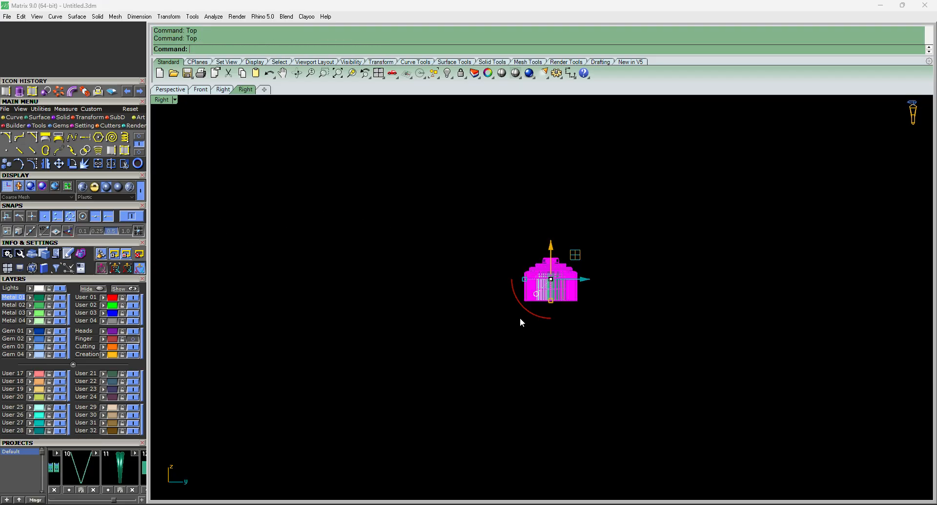
{"action": "key", "text": "Escape"}
{"action": "left_click_drag", "start_coordinate": [423, 224], "coordinate": [622, 414]}
{"action": "scroll", "coordinate": [508, 298], "scroll_direction": "up", "scroll_amount": 6}
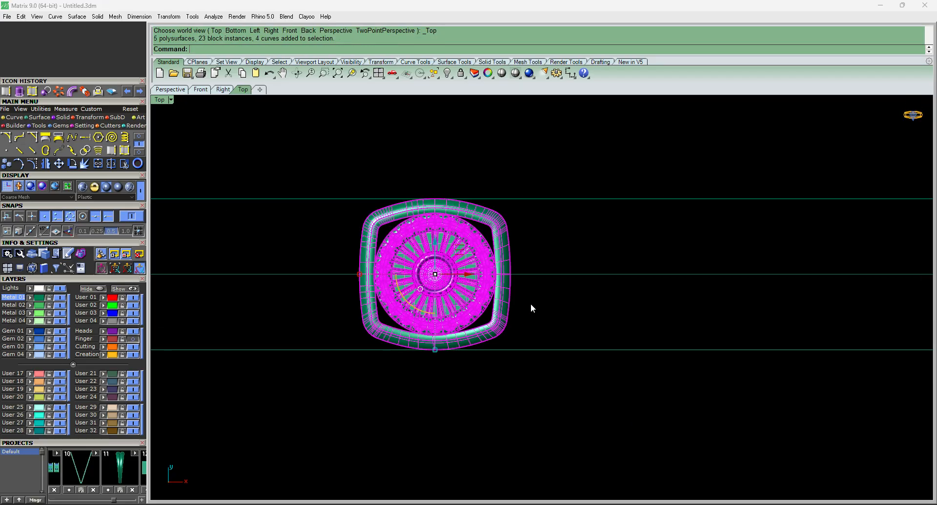
{"action": "type", "text": "g"}
{"action": "key", "text": "Return"}
{"action": "left_click", "coordinate": [529, 380]}
{"action": "left_click_drag", "start_coordinate": [325, 151], "coordinate": [546, 435]}
{"action": "scroll", "coordinate": [591, 328], "scroll_direction": "up", "scroll_amount": 5}
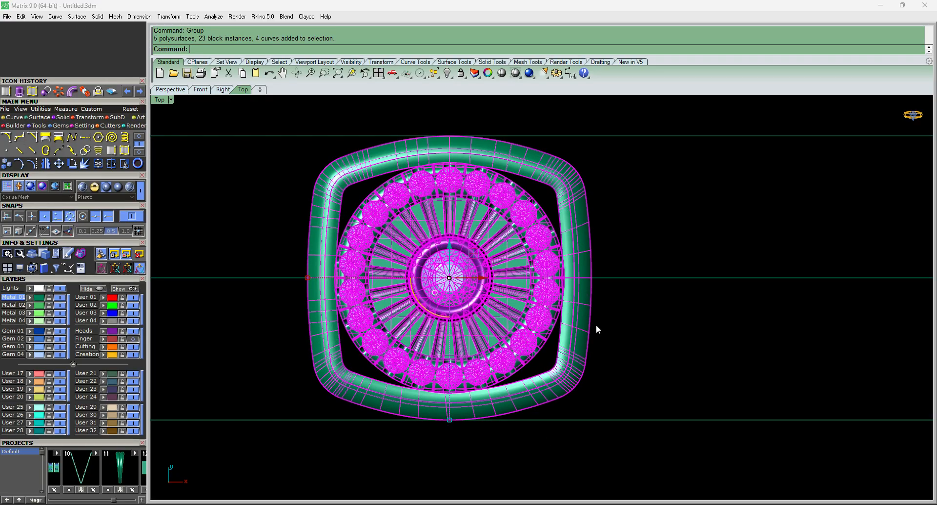
{"action": "key", "text": "ctrl+z"}
Select the cushion frame, deep wall, prong halo and fluted disc from an angled front view, and ungroup them.
{"action": "left_click", "coordinate": [607, 326]}
{"action": "left_click", "coordinate": [580, 333]}
{"action": "key", "text": "F2"}
{"action": "scroll", "coordinate": [575, 298], "scroll_direction": "up", "scroll_amount": 4}
{"action": "left_click", "coordinate": [573, 256]}
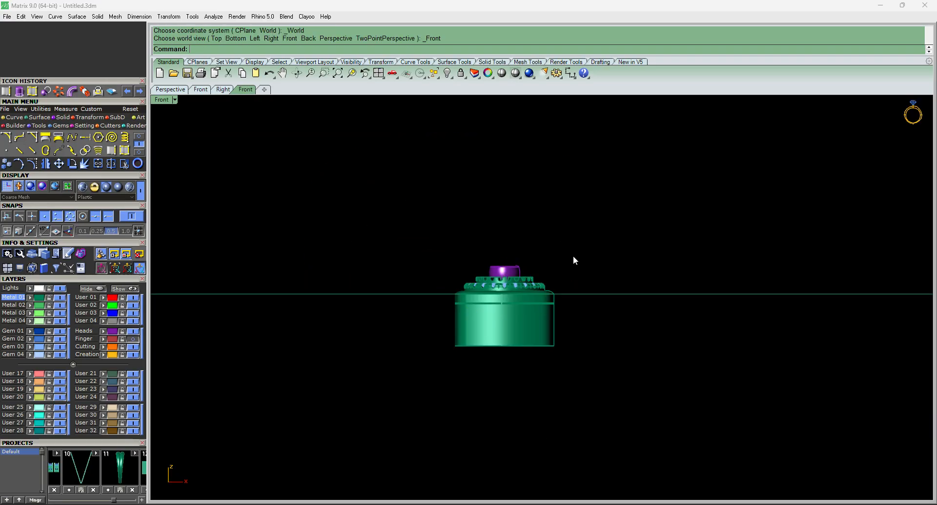
{"action": "right_click_drag", "start_coordinate": [573, 256], "coordinate": [565, 288]}
{"action": "scroll", "coordinate": [528, 299], "scroll_direction": "up", "scroll_amount": 6}
{"action": "left_click", "coordinate": [498, 316]}
{"action": "left_click", "coordinate": [490, 346], "text": "shift"}
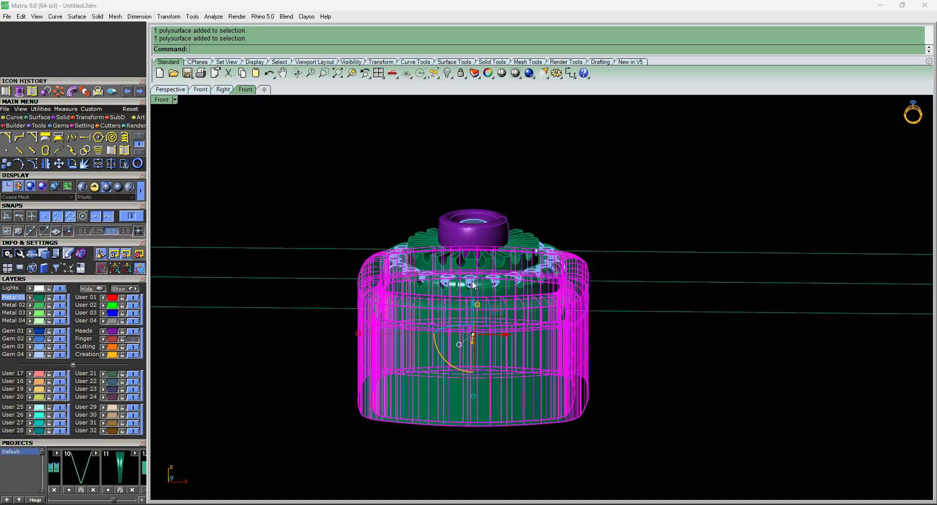
{"action": "scroll", "coordinate": [492, 299], "scroll_direction": "up", "scroll_amount": 5}
{"action": "left_click", "coordinate": [468, 224], "text": "shift"}
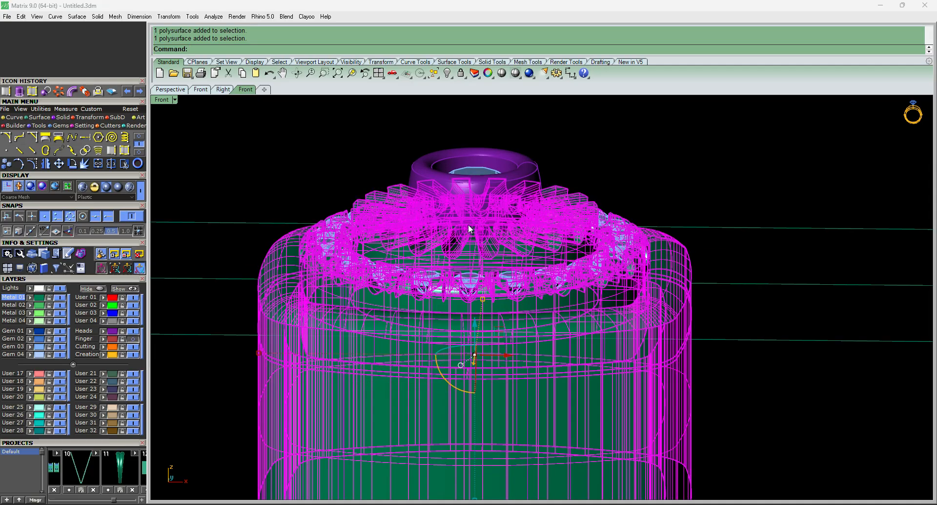
{"action": "left_click", "coordinate": [496, 189]}
{"action": "type", "text": "ug"}
{"action": "key", "text": "Return"}
{"action": "key", "text": "Escape"}
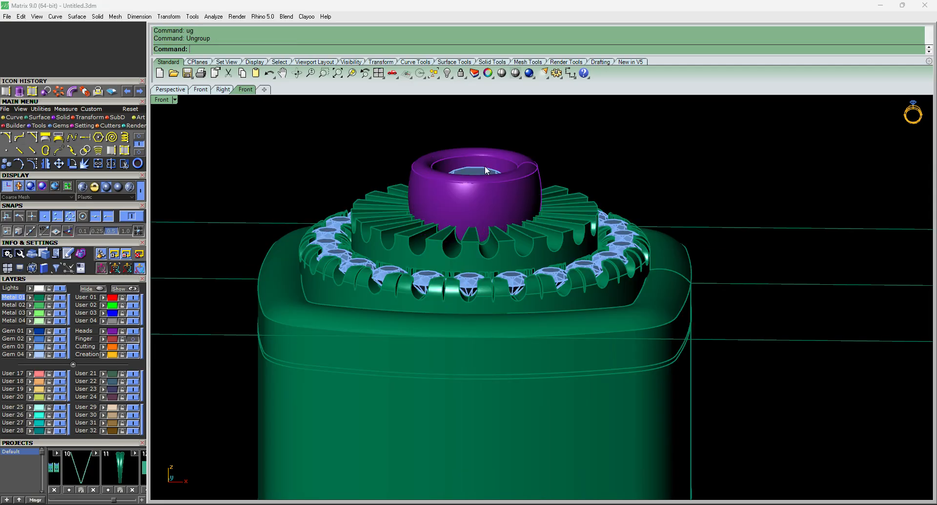
Try hiding the metal parts (bezel, fluted disc, halo, frame and wall), and undo the hide.
{"action": "left_click", "coordinate": [485, 170]}
{"action": "left_click", "coordinate": [531, 200]}
{"action": "left_click", "coordinate": [522, 258], "text": "shift"}
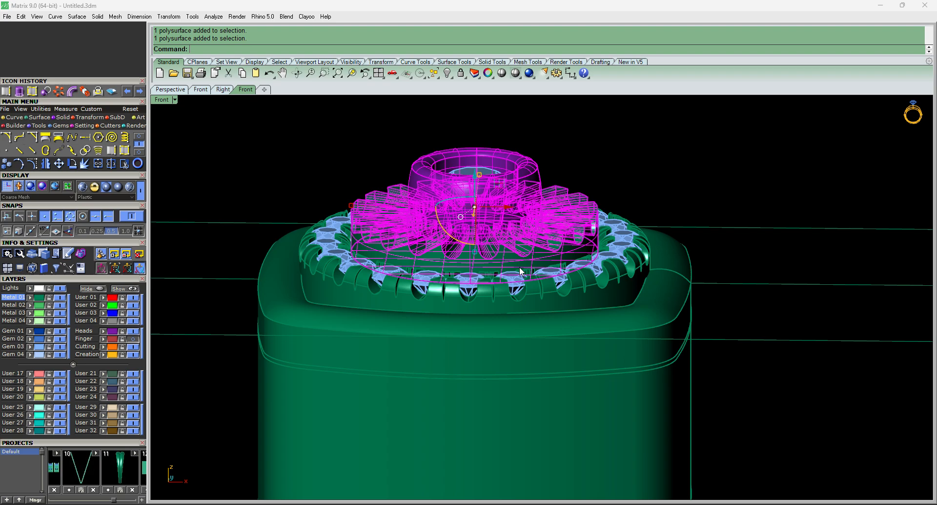
{"action": "left_click", "coordinate": [516, 306], "text": "shift"}
{"action": "left_click", "coordinate": [519, 355], "text": "shift"}
{"action": "scroll", "coordinate": [500, 345], "scroll_direction": "down", "scroll_amount": 3}
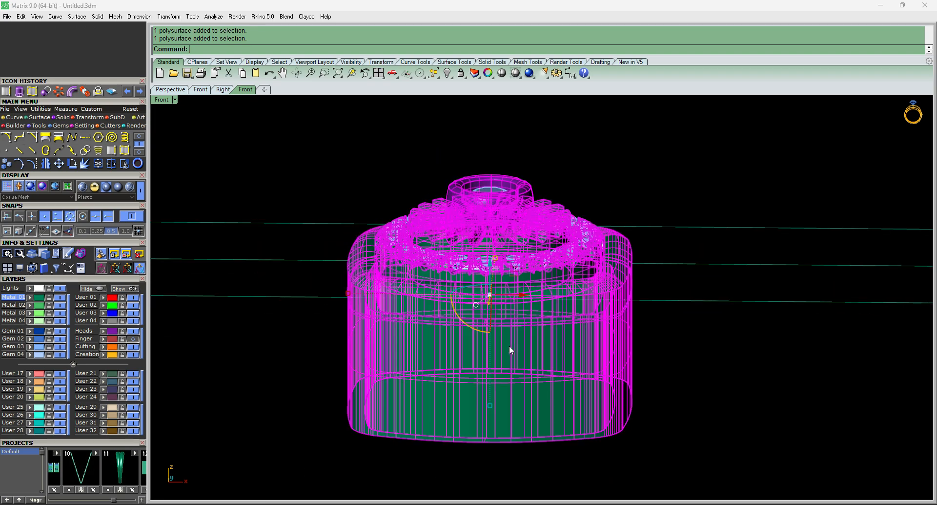
{"action": "type", "text": "H"}
{"action": "key", "text": "Return"}
{"action": "type", "text": "H"}
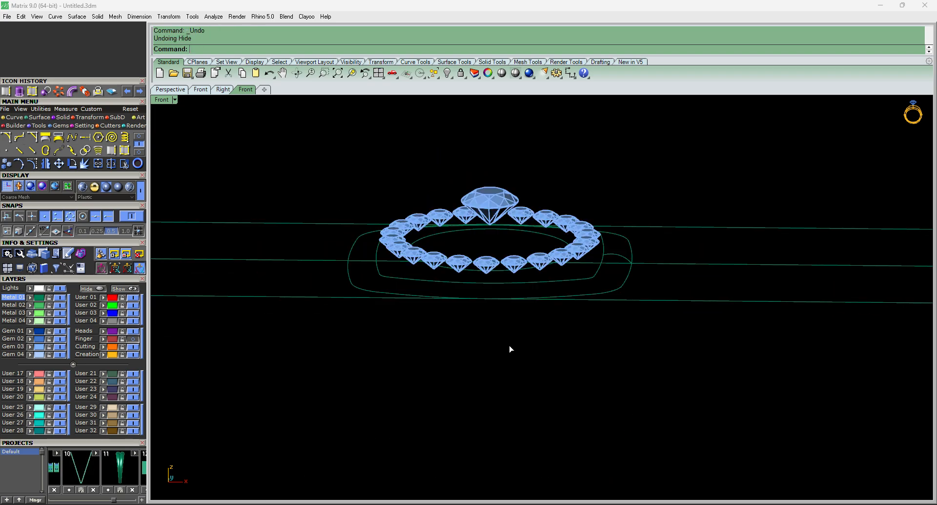
Select all parts of the piece together in the top view.
{"action": "scroll", "coordinate": [518, 259], "scroll_direction": "up", "scroll_amount": 6}
{"action": "left_click", "coordinate": [517, 261]}
{"action": "left_click", "coordinate": [507, 216], "text": "shift"}
{"action": "type", "text": "Top"}
{"action": "key", "text": "Return"}
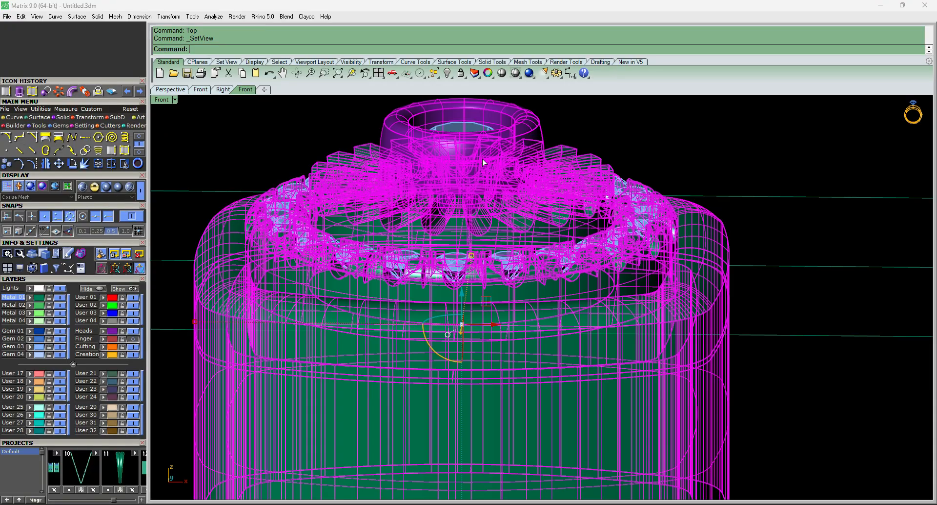
{"action": "scroll", "coordinate": [488, 169], "scroll_direction": "down", "scroll_amount": 2}
{"action": "left_click", "coordinate": [606, 307]}
{"action": "scroll", "coordinate": [579, 305], "scroll_direction": "down", "scroll_amount": 5}
{"action": "left_click_drag", "start_coordinate": [423, 142], "coordinate": [595, 323]}
{"action": "scroll", "coordinate": [493, 203], "scroll_direction": "down", "scroll_amount": 2}
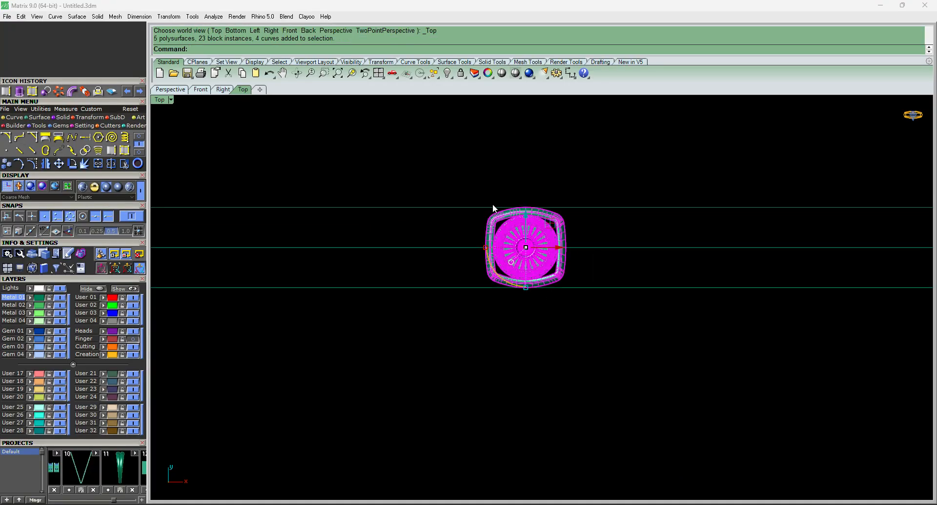
{"action": "scroll", "coordinate": [506, 215], "scroll_direction": "up", "scroll_amount": 2}
{"action": "scroll", "coordinate": [512, 216], "scroll_direction": "up", "scroll_amount": 2}
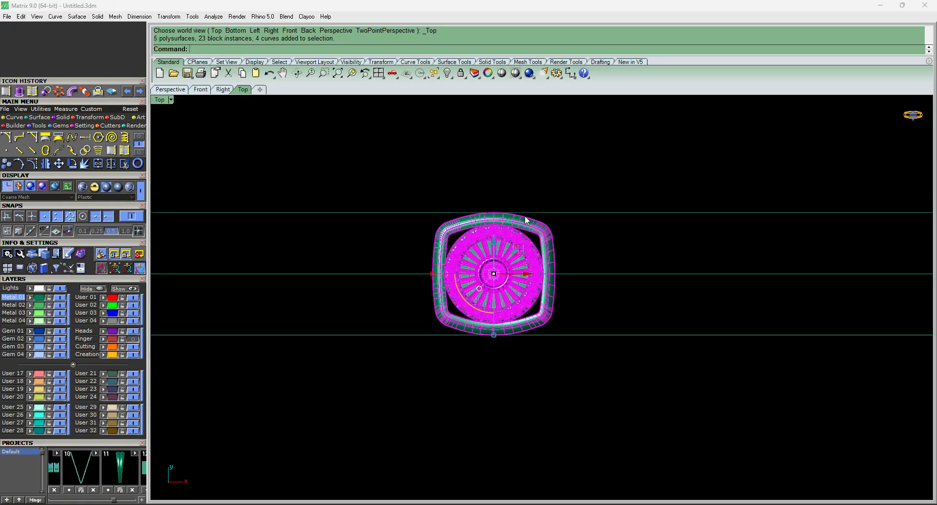
{"action": "left_click", "coordinate": [6, 166]}
{"action": "scroll", "coordinate": [496, 215], "scroll_direction": "up", "scroll_amount": 6}
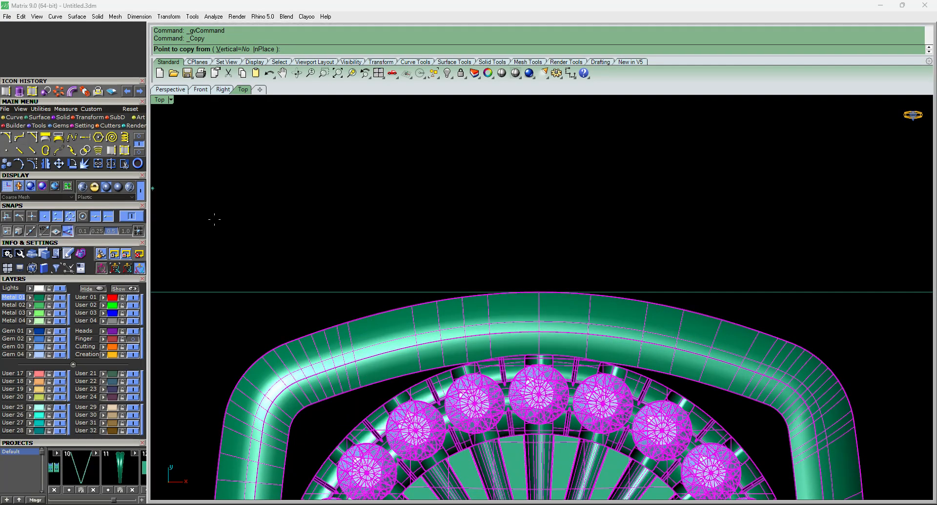
{"action": "scroll", "coordinate": [397, 196], "scroll_direction": "down", "scroll_amount": 3}
{"action": "scroll", "coordinate": [447, 253], "scroll_direction": "up", "scroll_amount": 4}
{"action": "left_click", "coordinate": [447, 251]}
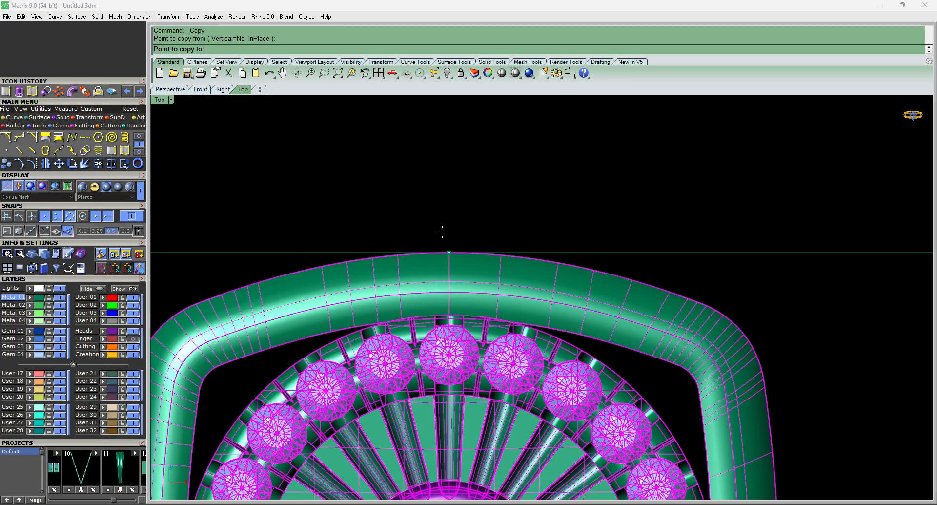
{"action": "scroll", "coordinate": [442, 231], "scroll_direction": "down", "scroll_amount": 4}
{"action": "key", "text": "Escape"}
{"action": "scroll", "coordinate": [447, 234], "scroll_direction": "down", "scroll_amount": 4}
{"action": "key", "text": "F6"}
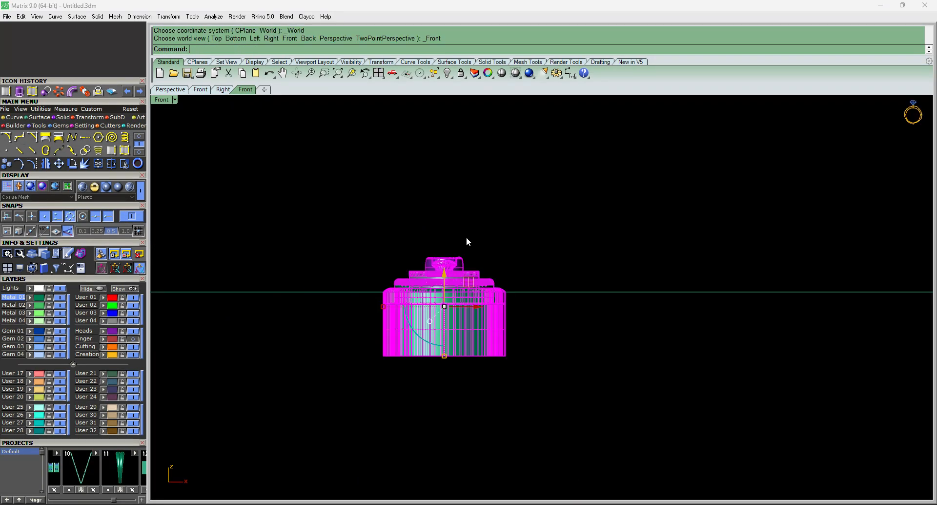
Select the whole piece and copy it in the top view from the frame's upper midpoint, placing the copy directly to its right.
{"action": "left_click", "coordinate": [467, 236]}
{"action": "scroll", "coordinate": [500, 236], "scroll_direction": "down", "scroll_amount": 6}
{"action": "right_click_drag", "start_coordinate": [523, 247], "coordinate": [469, 264]}
{"action": "key", "text": "F6"}
{"action": "left_click_drag", "start_coordinate": [368, 193], "coordinate": [607, 362]}
{"action": "key", "text": "F5"}
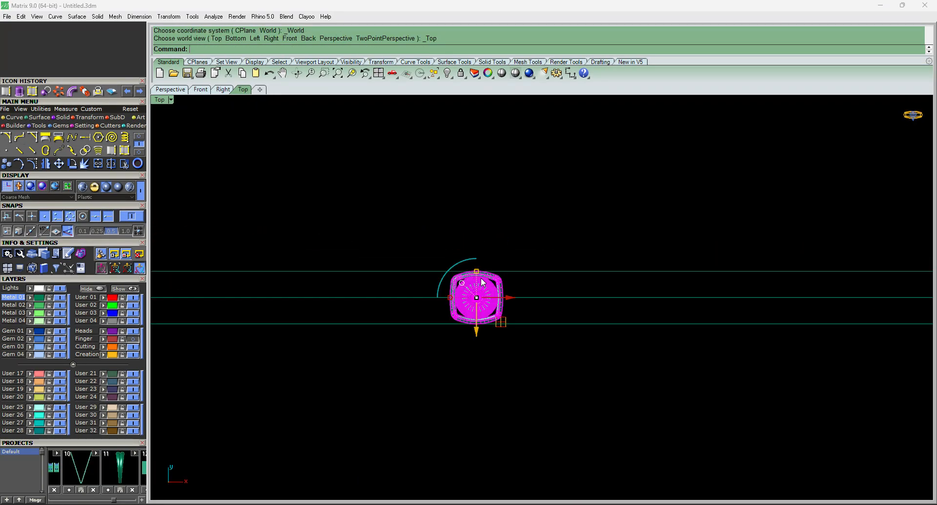
{"action": "scroll", "coordinate": [481, 261], "scroll_direction": "up", "scroll_amount": 5}
{"action": "left_click", "coordinate": [6, 164]}
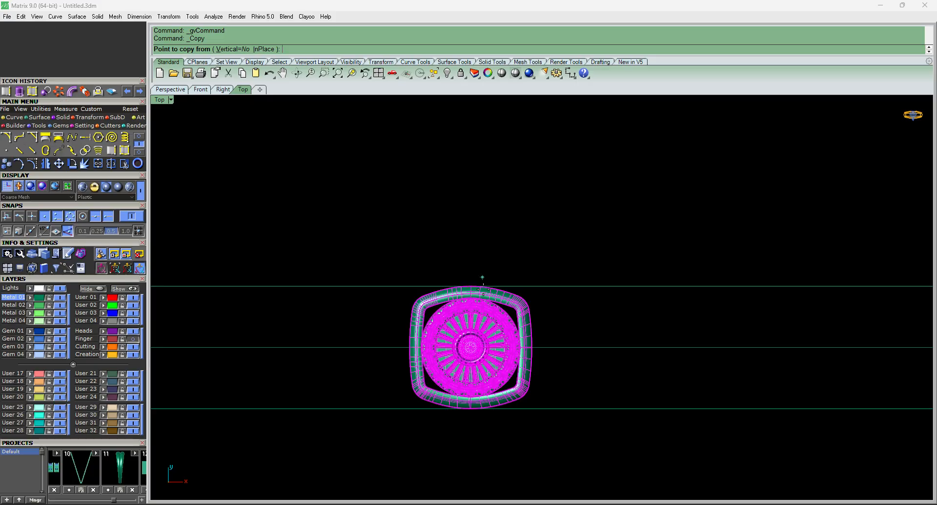
{"action": "scroll", "coordinate": [483, 288], "scroll_direction": "up", "scroll_amount": 4}
{"action": "left_click", "coordinate": [465, 284]}
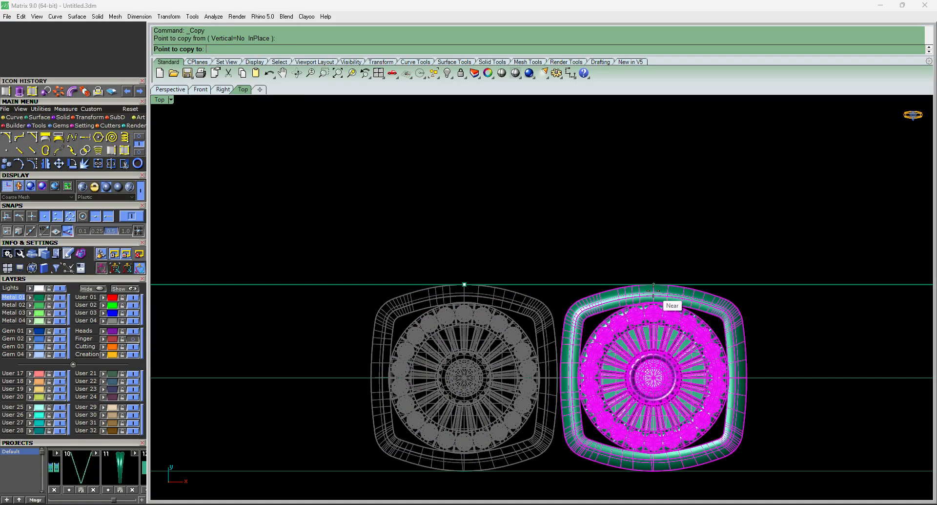
{"action": "left_click", "coordinate": [652, 290]}
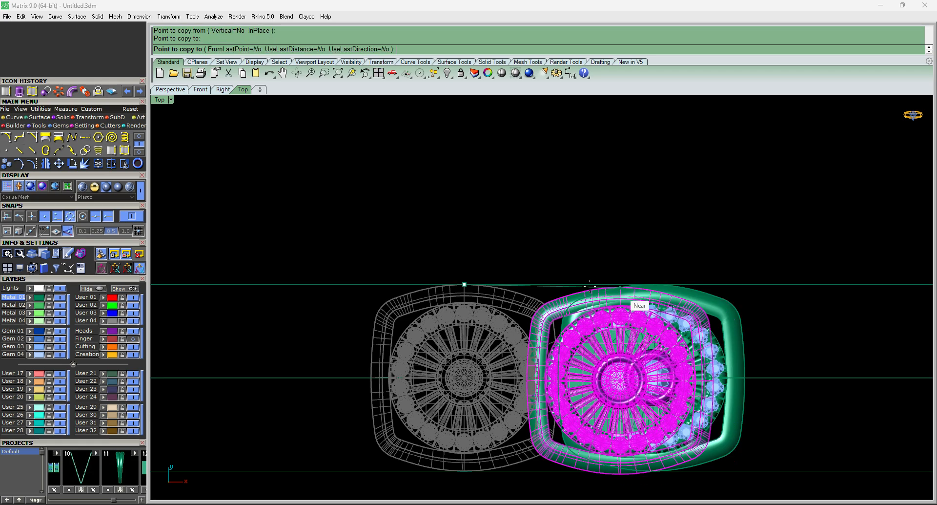
Add eight more evenly spaced copies to the row with FromLastPoint, UseLastDistance and UseLastDirection set to Yes.
{"action": "scroll", "coordinate": [408, 247], "scroll_direction": "down", "scroll_amount": 4}
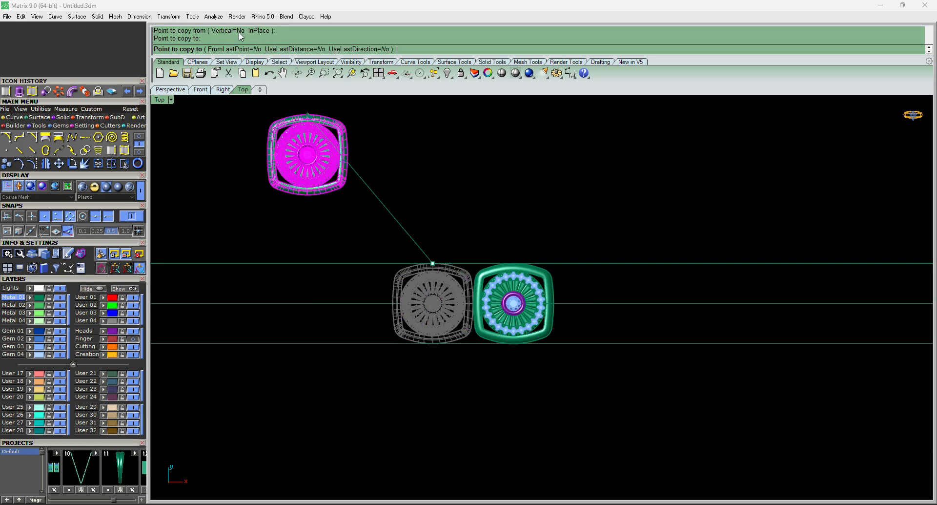
{"action": "left_click", "coordinate": [237, 49]}
{"action": "left_click", "coordinate": [299, 49]}
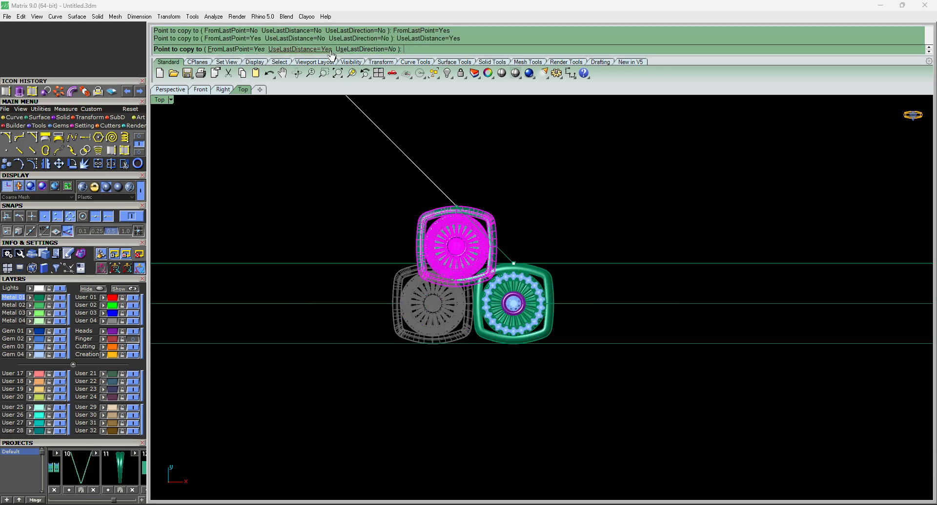
{"action": "left_click", "coordinate": [359, 50]}
{"action": "scroll", "coordinate": [511, 349], "scroll_direction": "down", "scroll_amount": 2}
{"action": "left_click", "coordinate": [714, 384]}
{"action": "left_click", "coordinate": [722, 387]}
{"action": "left_click", "coordinate": [732, 389]}
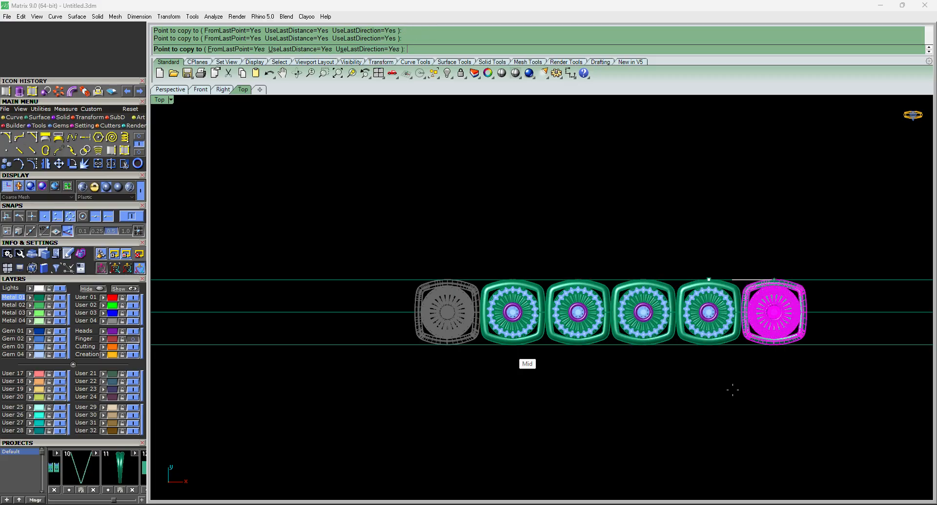
{"action": "left_click", "coordinate": [734, 391]}
{"action": "scroll", "coordinate": [420, 186], "scroll_direction": "down", "scroll_amount": 4}
{"action": "scroll", "coordinate": [478, 246], "scroll_direction": "down", "scroll_amount": 2}
{"action": "left_click", "coordinate": [659, 299]}
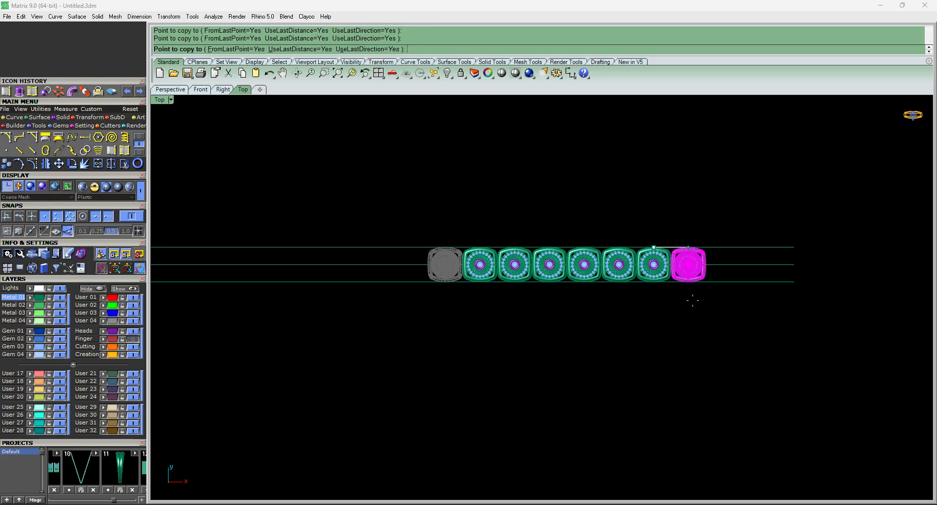
{"action": "left_click", "coordinate": [695, 300]}
{"action": "left_click", "coordinate": [732, 307]}
{"action": "left_click", "coordinate": [756, 312]}
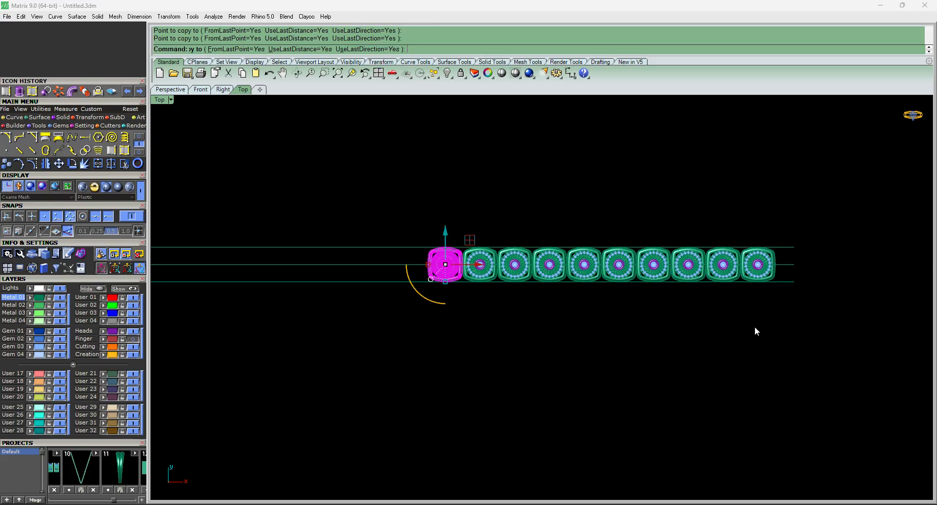
{"action": "key", "text": "Return"}
Select the nine copies beside the original piece and mirror them about a vertical line through the origin (0), keeping the originals.
{"action": "left_click_drag", "start_coordinate": [454, 223], "coordinate": [784, 338]}
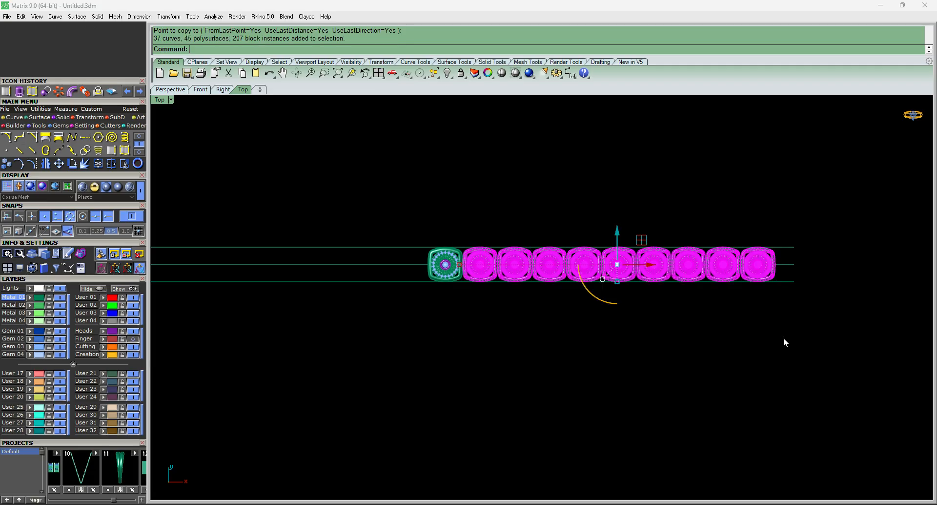
{"action": "type", "text": "mi"}
{"action": "key", "text": "Return"}
{"action": "type", "text": "0"}
{"action": "key", "text": "Return"}
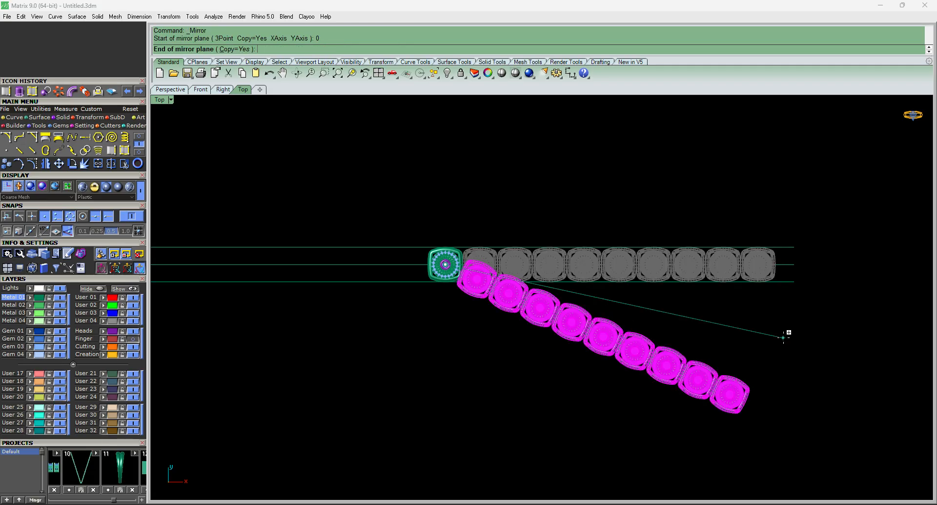
{"action": "scroll", "coordinate": [783, 337], "scroll_direction": "down", "scroll_amount": 3}
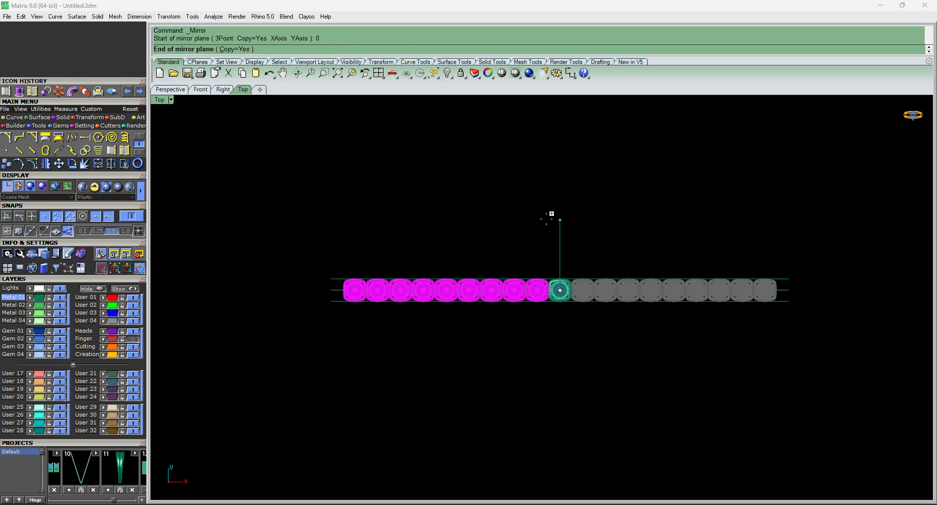
{"action": "left_click", "coordinate": [607, 233]}
{"action": "key", "text": "Escape"}
Examine the full mirrored row from the top and from the side, checking the joints between neighbouring frames.
{"action": "scroll", "coordinate": [578, 280], "scroll_direction": "up", "scroll_amount": 3}
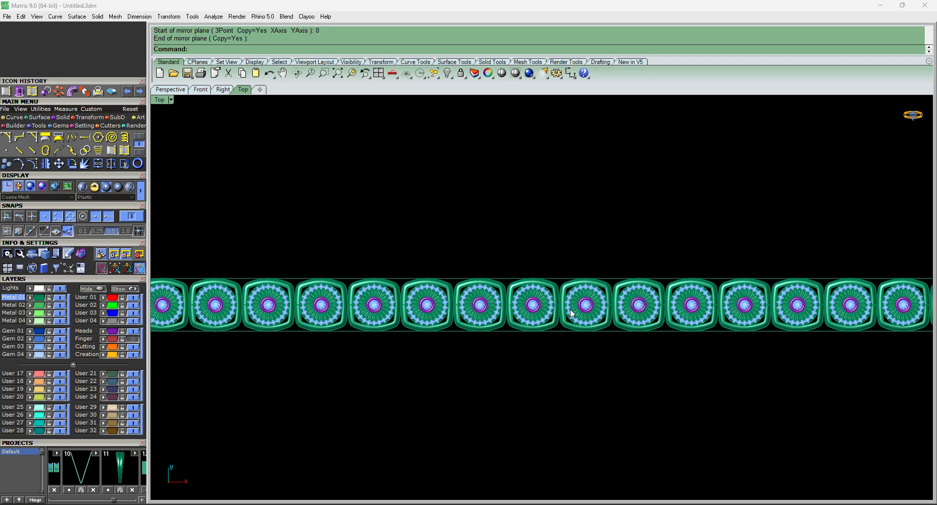
{"action": "right_click_drag", "start_coordinate": [572, 313], "coordinate": [540, 321], "text": "ctrl+shift"}
{"action": "key", "text": "F1"}
{"action": "scroll", "coordinate": [542, 274], "scroll_direction": "down", "scroll_amount": 8}
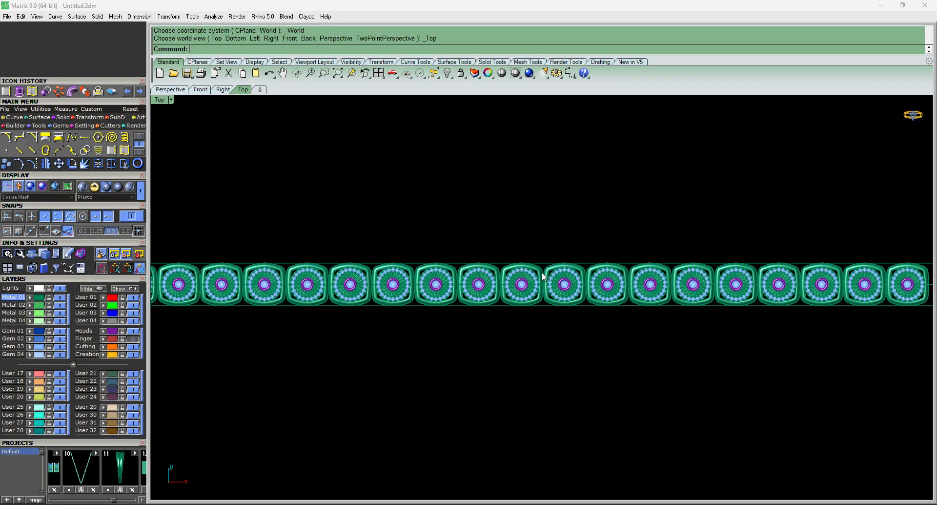
{"action": "scroll", "coordinate": [541, 274], "scroll_direction": "up", "scroll_amount": 6}
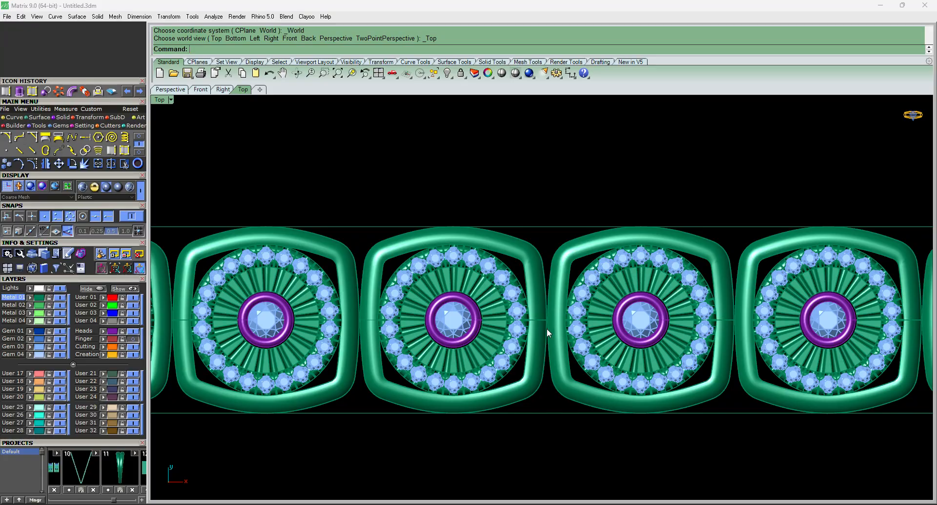
{"action": "scroll", "coordinate": [538, 323], "scroll_direction": "down", "scroll_amount": 2}
{"action": "right_click_drag", "start_coordinate": [538, 321], "coordinate": [553, 243], "text": "ctrl+shift"}
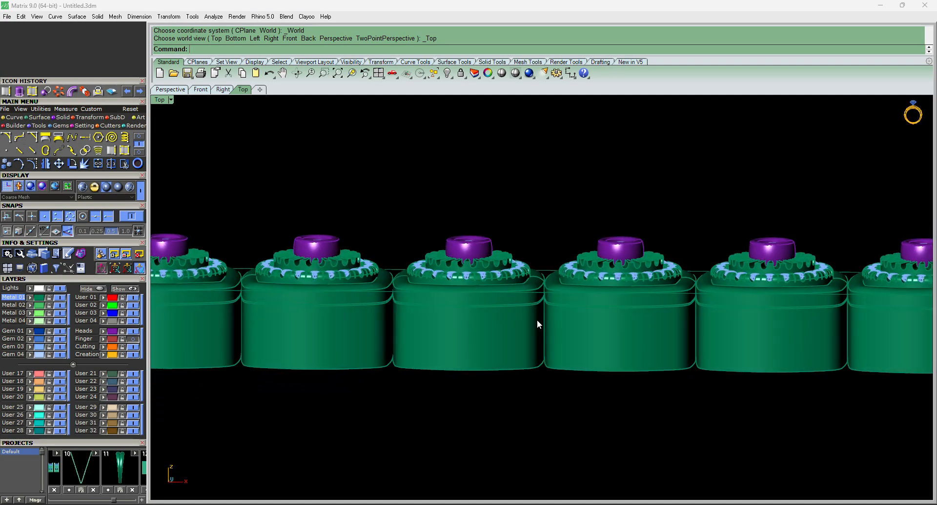
{"action": "scroll", "coordinate": [537, 320], "scroll_direction": "up", "scroll_amount": 6}
{"action": "key", "text": "F1"}
{"action": "scroll", "coordinate": [567, 309], "scroll_direction": "down", "scroll_amount": 4}
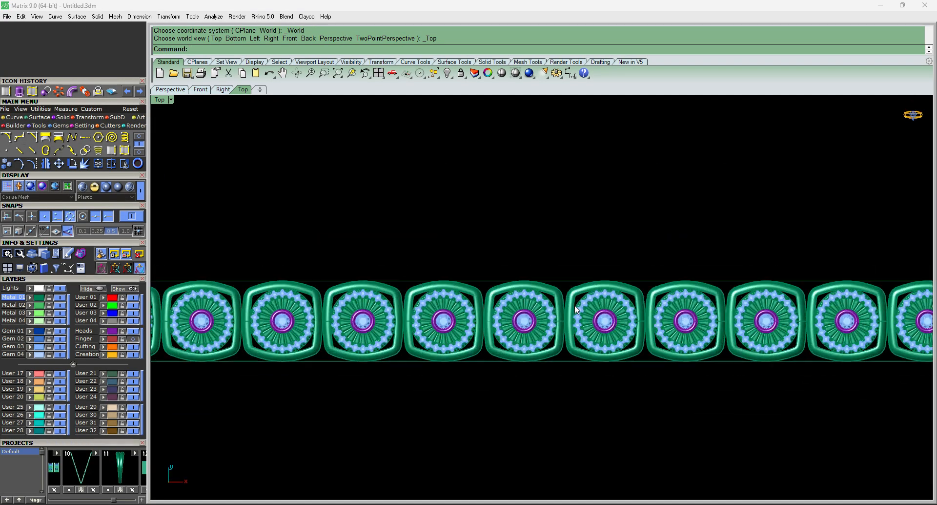
{"action": "scroll", "coordinate": [575, 308], "scroll_direction": "up", "scroll_amount": 3}
{"action": "scroll", "coordinate": [566, 310], "scroll_direction": "up", "scroll_amount": 2}
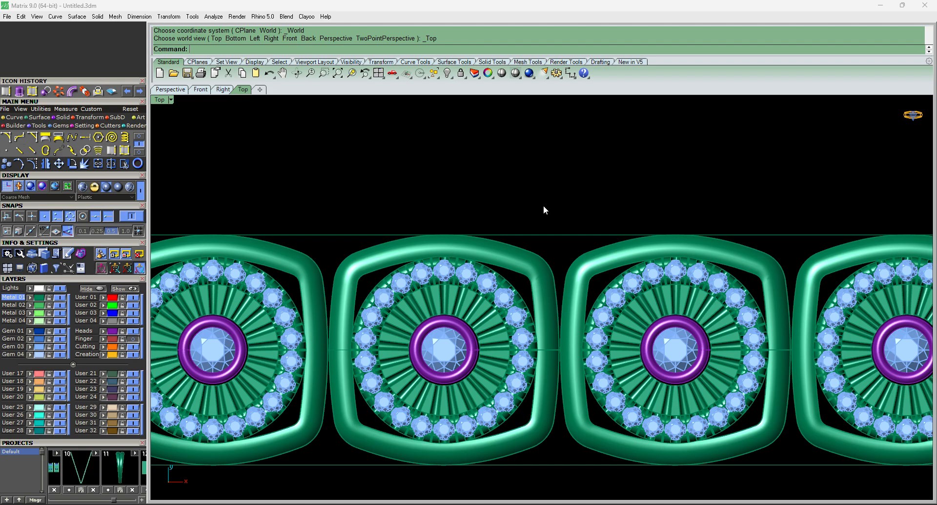
Draw a short horizontal line across the gap between two neighbouring frames and move it down to the row's centre line.
{"action": "type", "text": "li"}
{"action": "key", "text": "Return"}
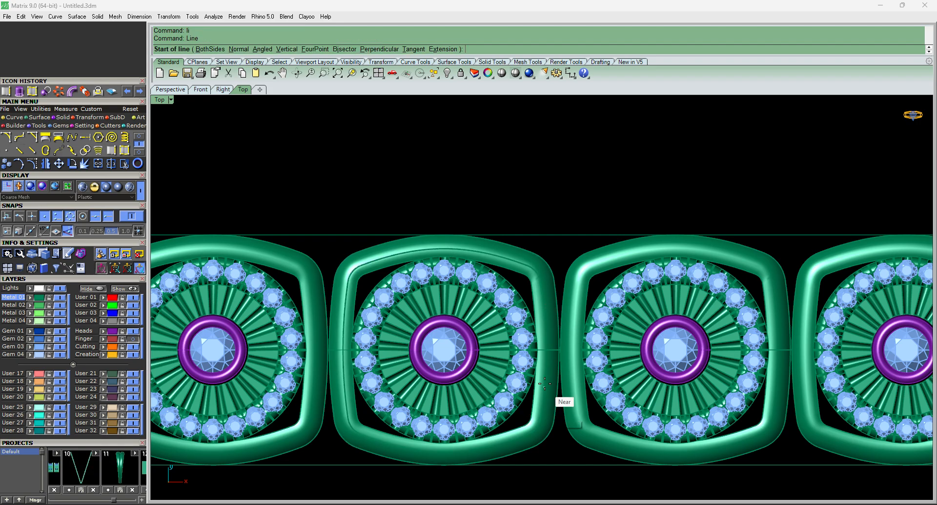
{"action": "scroll", "coordinate": [545, 384], "scroll_direction": "up", "scroll_amount": 3}
{"action": "left_click", "coordinate": [557, 216]}
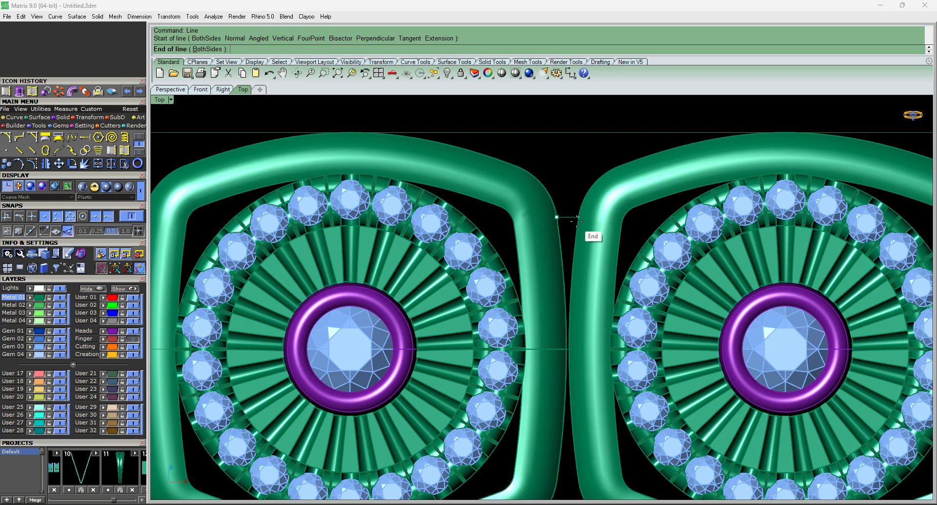
{"action": "left_click", "coordinate": [577, 222]}
{"action": "left_click", "coordinate": [569, 217]}
{"action": "left_click_drag", "start_coordinate": [568, 193], "coordinate": [586, 325]}
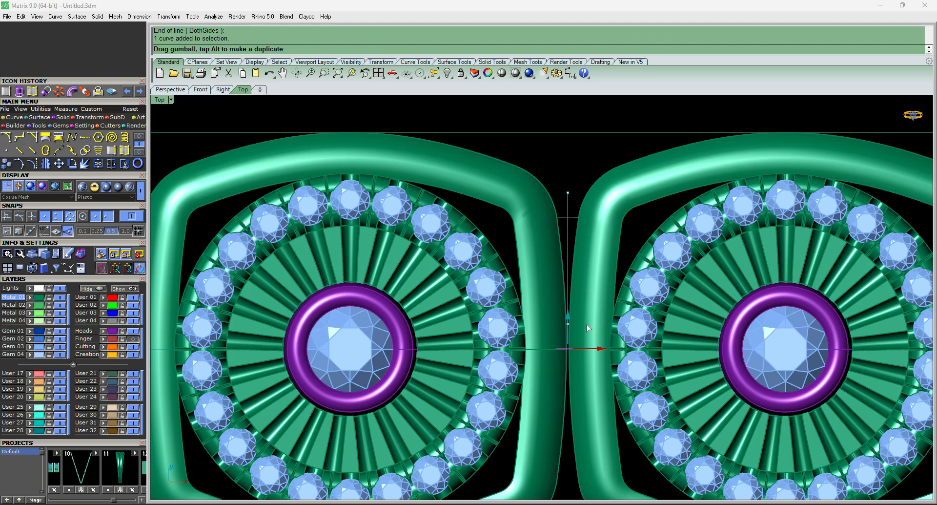
Extrude the short line along the gap in the top view with BothSides=Yes into a flat strip, then delete the source line.
{"action": "type", "text": "e"}
{"action": "key", "text": "Return"}
{"action": "scroll", "coordinate": [572, 278], "scroll_direction": "down", "scroll_amount": 2}
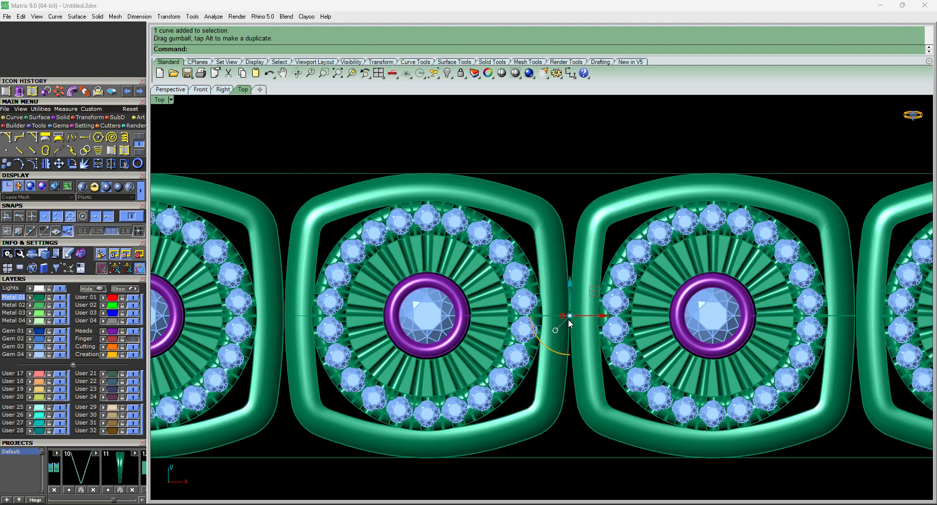
{"action": "scroll", "coordinate": [572, 278], "scroll_direction": "up", "scroll_amount": 4}
{"action": "scroll", "coordinate": [571, 220], "scroll_direction": "down", "scroll_amount": 2}
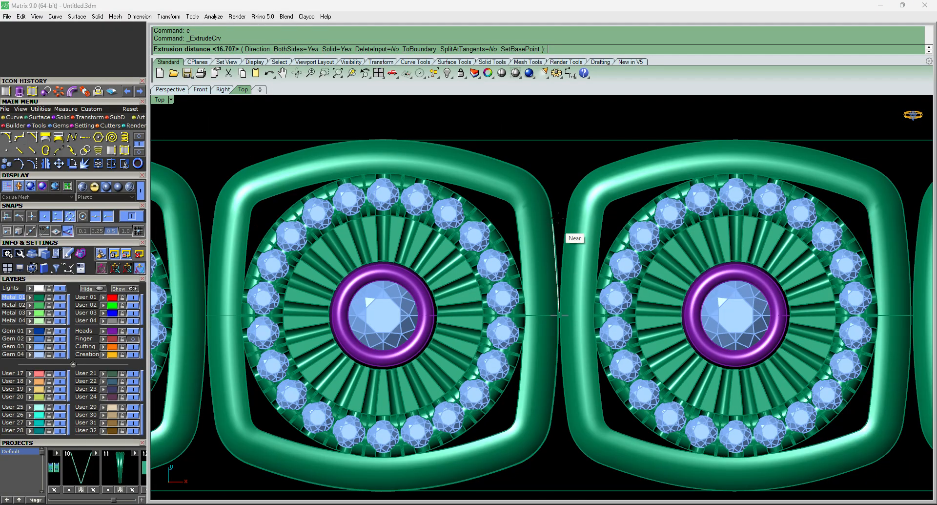
{"action": "scroll", "coordinate": [568, 230], "scroll_direction": "up", "scroll_amount": 1}
{"action": "type", "text": "d"}
{"action": "key", "text": "Return"}
{"action": "key", "text": "Return"}
{"action": "key", "text": "Return"}
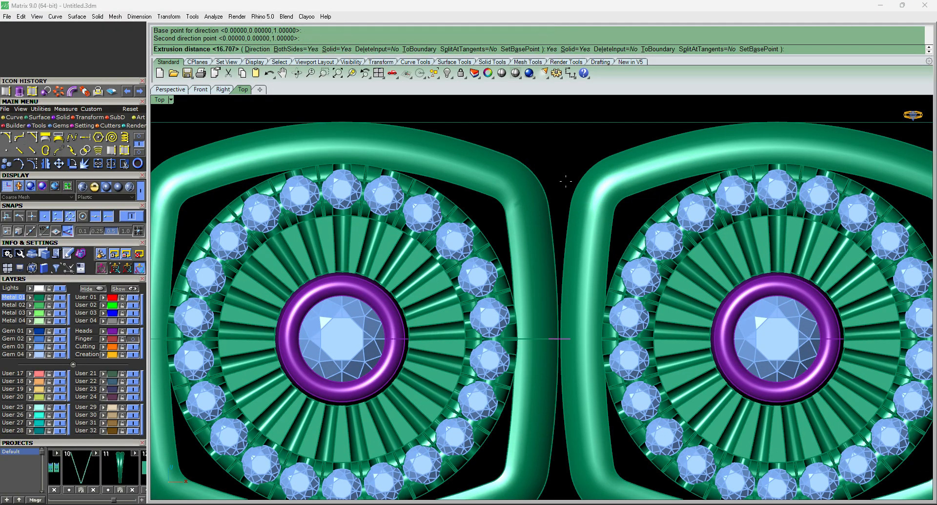
{"action": "scroll", "coordinate": [560, 272], "scroll_direction": "up", "scroll_amount": 2}
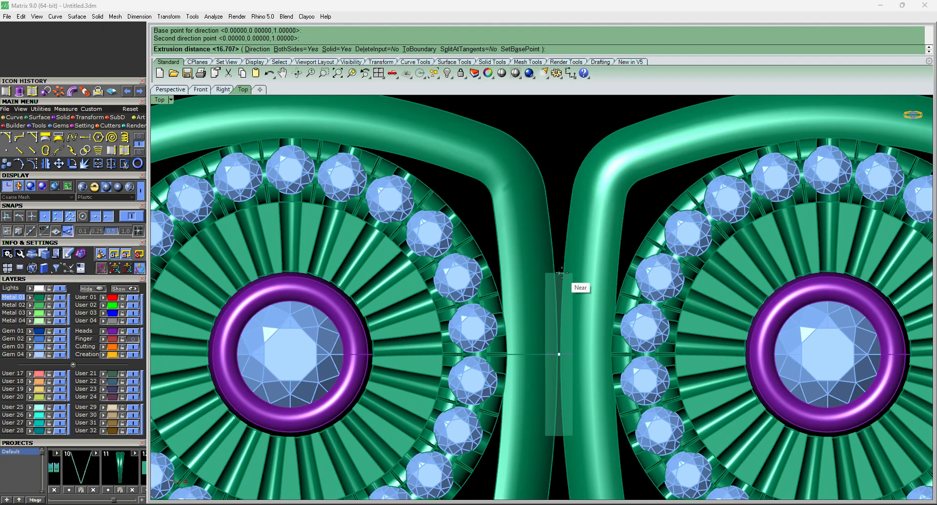
{"action": "left_click", "coordinate": [564, 274]}
{"action": "key", "text": "Delete"}
Raise the strip slightly above the frame edges in the front view and widen it in the top view to overlap both frames.
{"action": "scroll", "coordinate": [559, 276], "scroll_direction": "up", "scroll_amount": 8}
{"action": "left_click", "coordinate": [560, 276]}
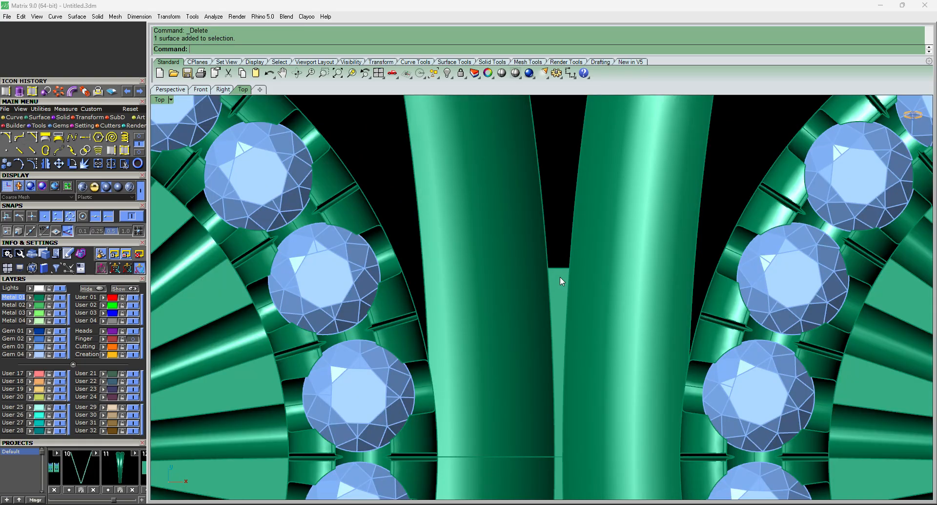
{"action": "key", "text": "ctrl+F2"}
{"action": "scroll", "coordinate": [561, 274], "scroll_direction": "down", "scroll_amount": 2}
{"action": "scroll", "coordinate": [564, 217], "scroll_direction": "up", "scroll_amount": 2}
{"action": "left_click_drag", "start_coordinate": [563, 192], "coordinate": [563, 176]}
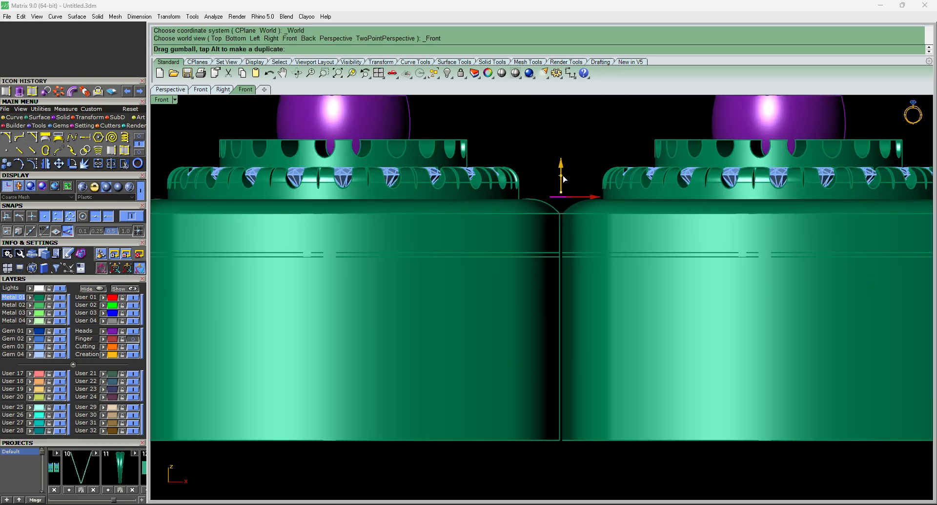
{"action": "key", "text": "ctrl+F1"}
{"action": "left_click_drag", "start_coordinate": [550, 356], "coordinate": [542, 355]}
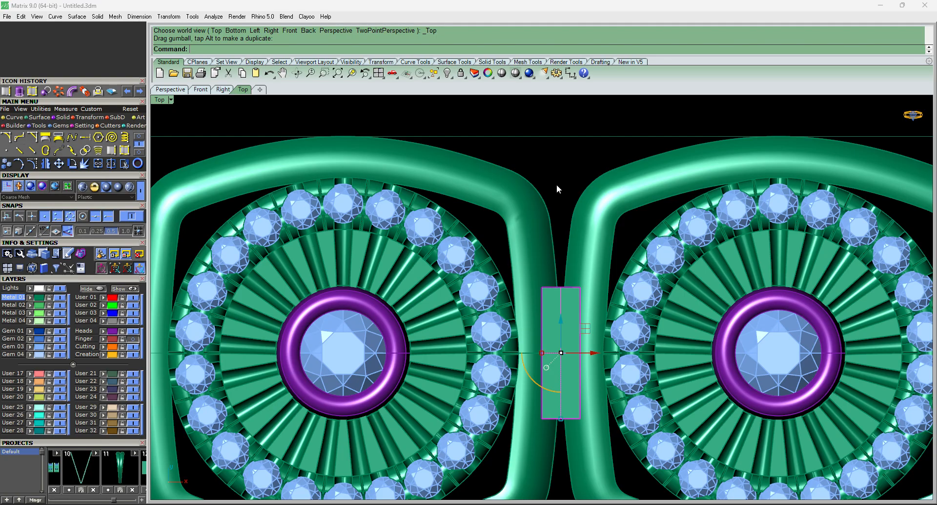
Draw a line across the strip's upper edge between its two corners in the top view.
{"action": "left_click", "coordinate": [556, 152]}
{"action": "type", "text": "l"}
{"action": "key", "text": "Return"}
{"action": "left_click", "coordinate": [542, 288]}
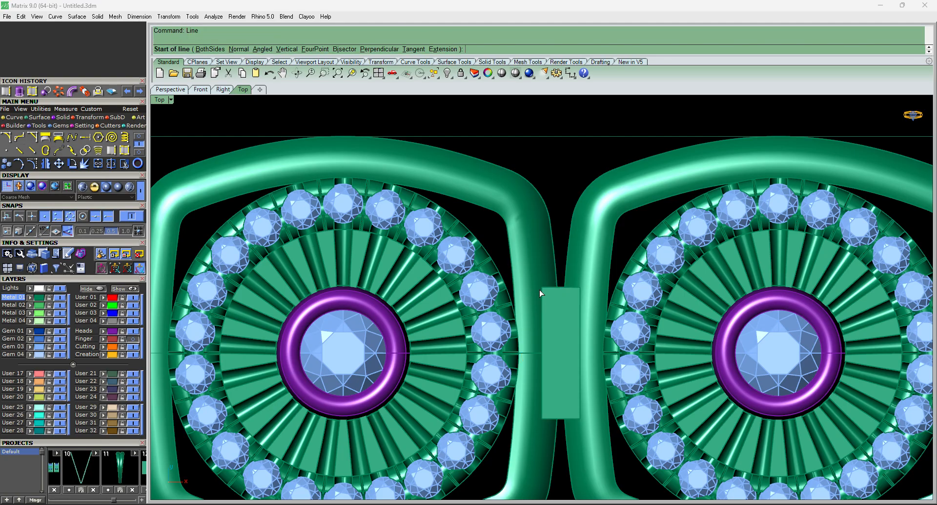
{"action": "left_click", "coordinate": [579, 288]}
{"action": "scroll", "coordinate": [556, 283], "scroll_direction": "down", "scroll_amount": 1}
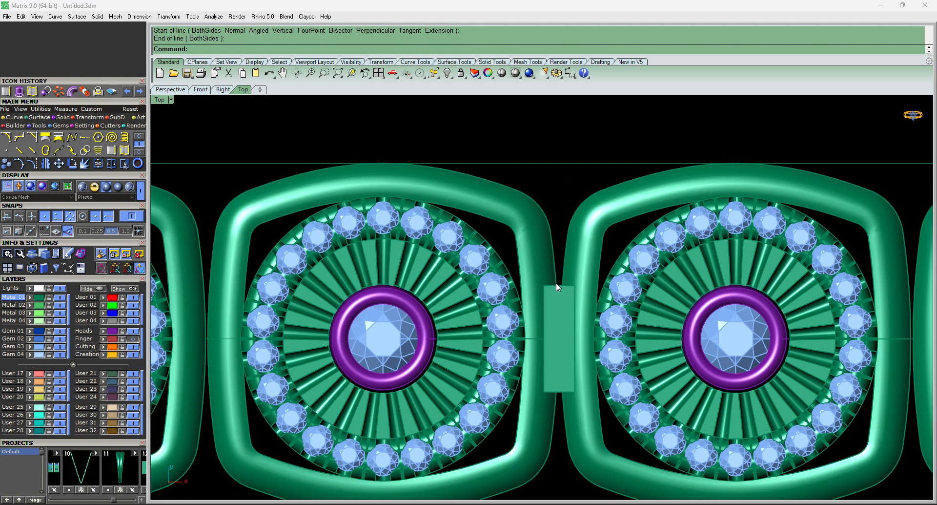
Isolate the connecting strip by hiding everything else.
{"action": "scroll", "coordinate": [559, 296], "scroll_direction": "up", "scroll_amount": 1}
{"action": "left_click", "coordinate": [559, 306]}
{"action": "key", "text": "ctrl+i"}
{"action": "key", "text": "ctrl+h"}
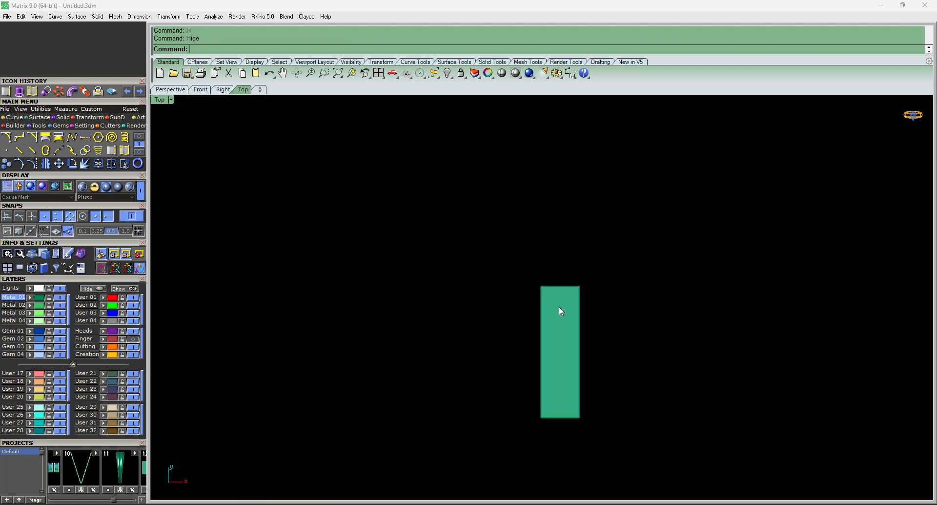
Draw two crossing diagonal lines, one inward from each upper corner of the strip and extending past its opposite side.
{"action": "type", "text": "li"}
{"action": "key", "text": "Return"}
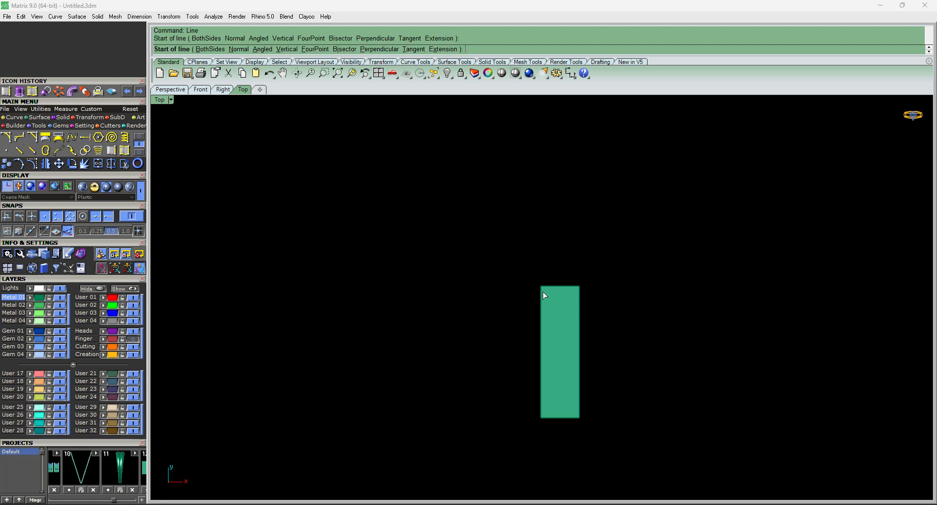
{"action": "left_click", "coordinate": [541, 286]}
{"action": "left_click", "coordinate": [590, 332]}
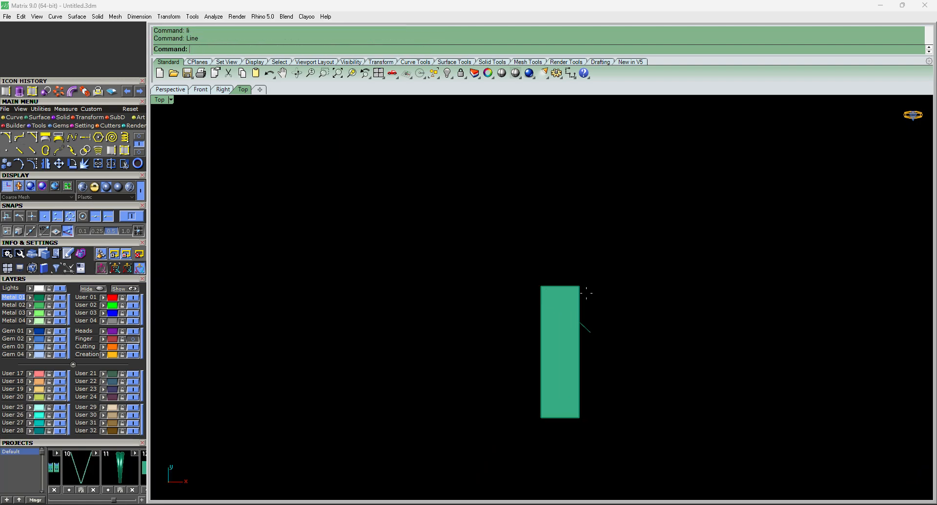
{"action": "right_click", "coordinate": [586, 292]}
{"action": "left_click", "coordinate": [579, 287]}
{"action": "left_click", "coordinate": [521, 344]}
Trim the strip's upper end with the two diagonal lines to cut a V-shaped notch.
{"action": "left_click", "coordinate": [588, 327]}
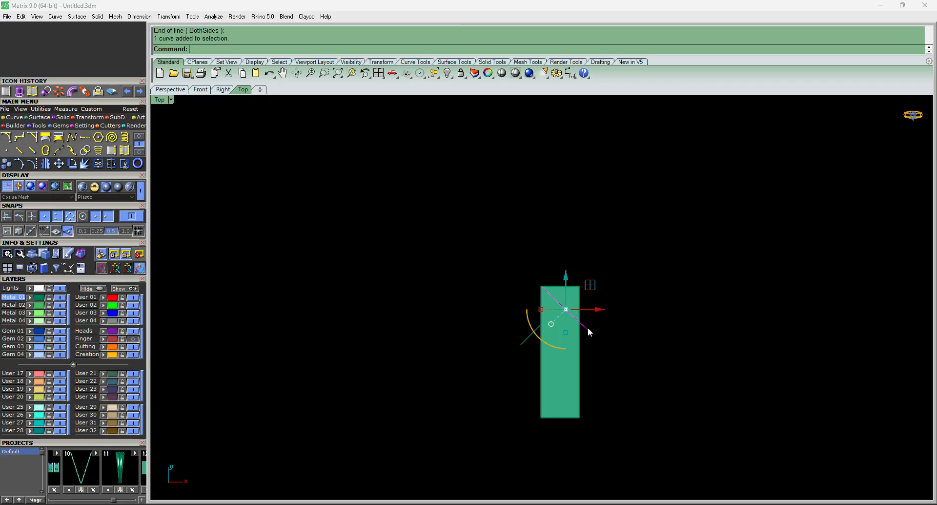
{"action": "left_click", "coordinate": [532, 333]}
{"action": "scroll", "coordinate": [570, 311], "scroll_direction": "up", "scroll_amount": 5}
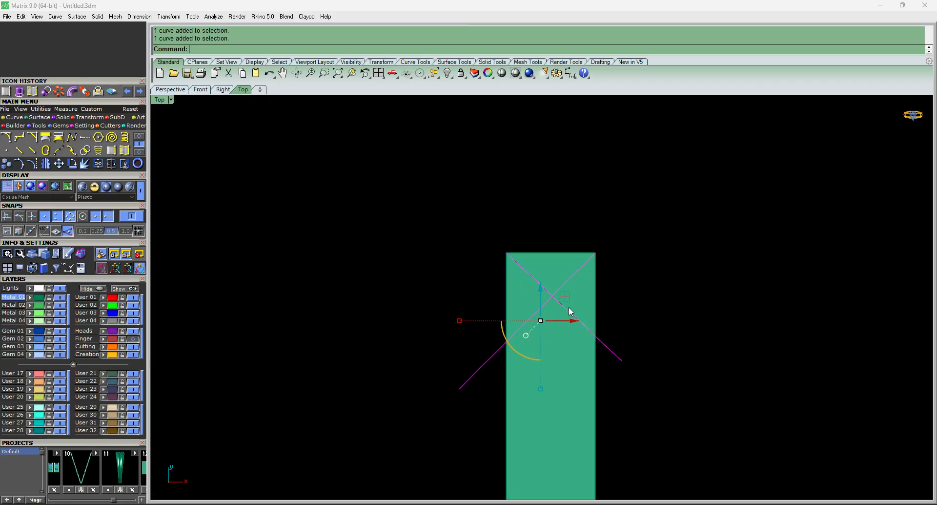
{"action": "key", "text": "Return"}
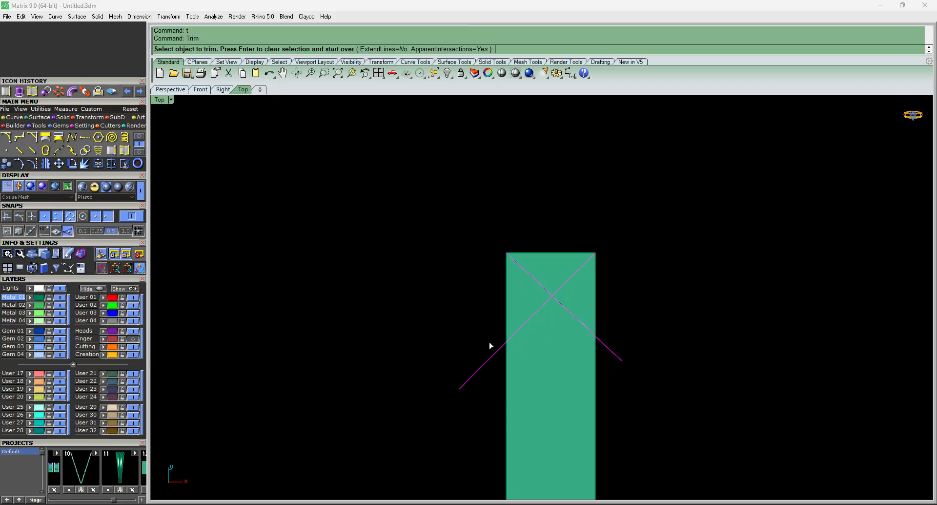
{"action": "left_click", "coordinate": [546, 272]}
{"action": "scroll", "coordinate": [548, 277], "scroll_direction": "down", "scroll_amount": 5}
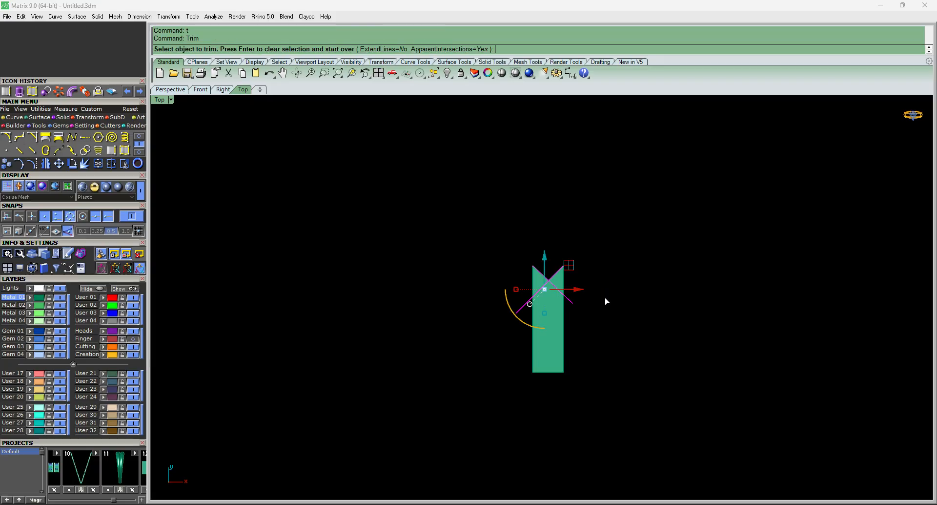
{"action": "key", "text": "Escape"}
Mirror both diagonal lines across the strip's horizontal centre line so that the copies cross at its lower end.
{"action": "left_click", "coordinate": [570, 301]}
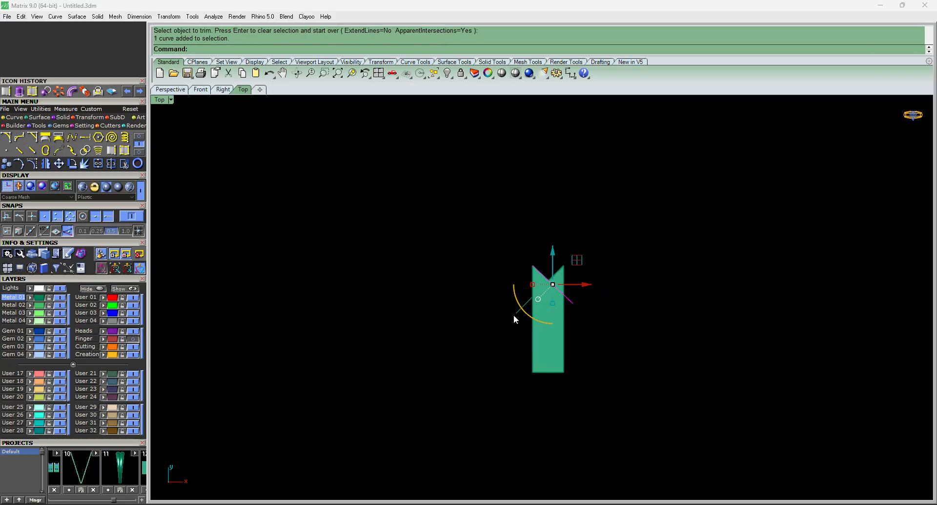
{"action": "left_click", "coordinate": [515, 314], "text": "shift"}
{"action": "type", "text": "mi"}
{"action": "key", "text": "Return"}
{"action": "left_click", "coordinate": [567, 320]}
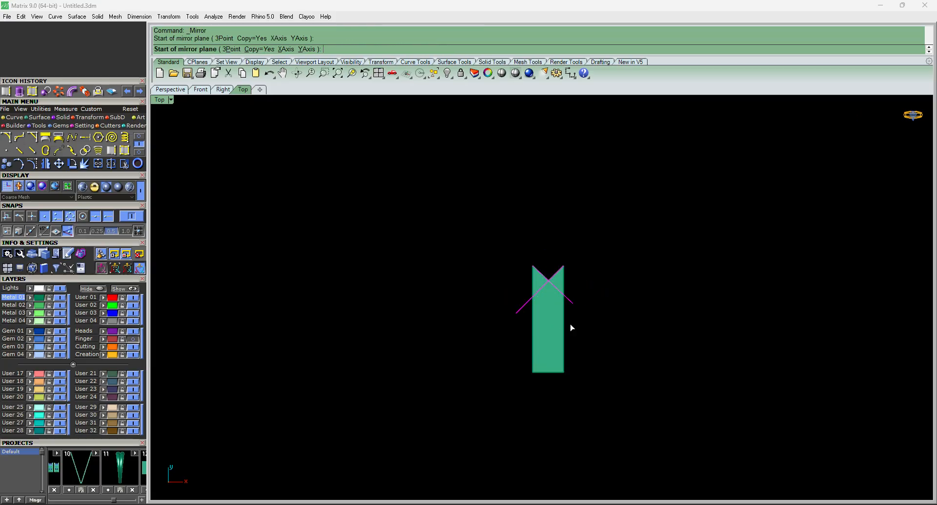
{"action": "left_click", "coordinate": [475, 310]}
{"action": "left_click", "coordinate": [625, 343]}
{"action": "scroll", "coordinate": [549, 364], "scroll_direction": "up", "scroll_amount": 3}
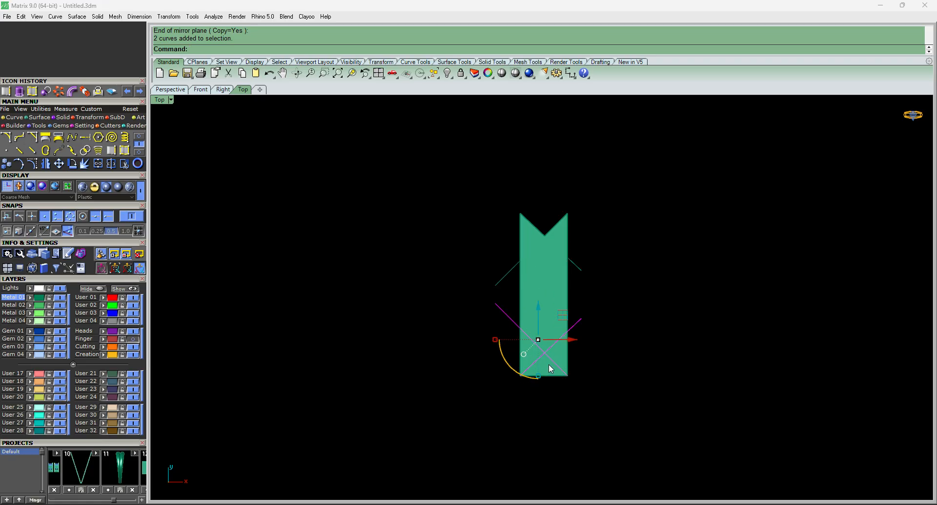
Trim a matching V notch into the strip's lower end with the mirrored lines, and delete all the guide curves.
{"action": "type", "text": "trim"}
{"action": "key", "text": "Return"}
{"action": "left_click", "coordinate": [548, 367]}
{"action": "key", "text": "Return"}
{"action": "scroll", "coordinate": [610, 354], "scroll_direction": "down", "scroll_amount": 3}
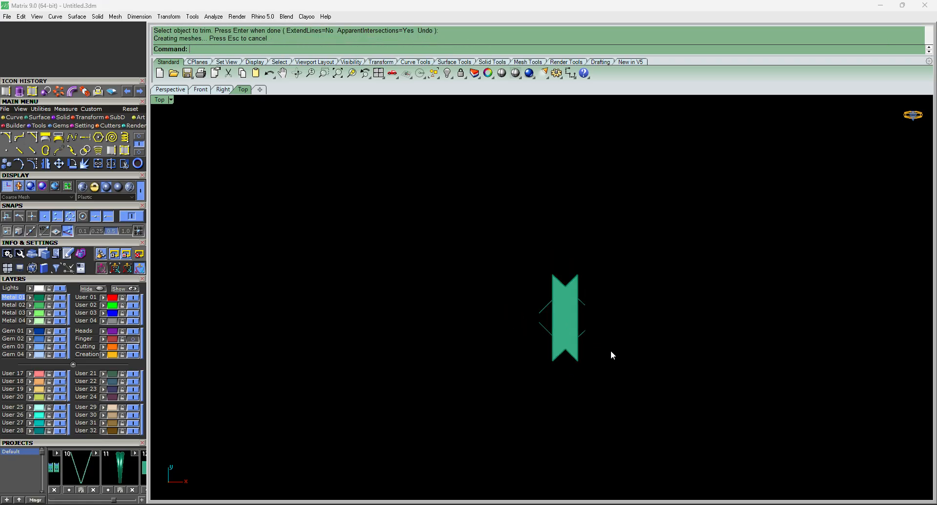
{"action": "type", "text": "selcrv"}
{"action": "key", "text": "Return"}
{"action": "key", "text": "Delete"}
Select the notched strip and show all the hidden parts again.
{"action": "left_click", "coordinate": [569, 306]}
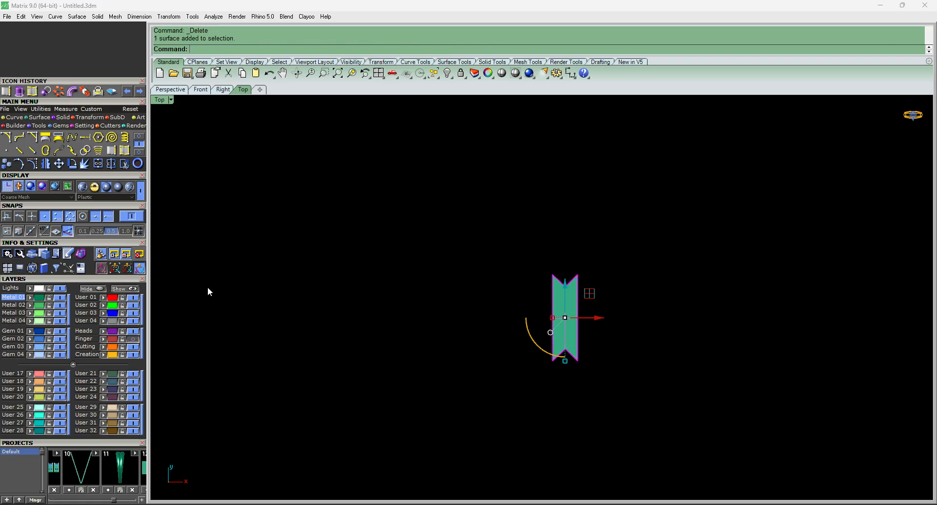
{"action": "left_click", "coordinate": [120, 291]}
{"action": "scroll", "coordinate": [563, 289], "scroll_direction": "down", "scroll_amount": 4}
{"action": "scroll", "coordinate": [572, 296], "scroll_direction": "up", "scroll_amount": 5}
Extrude the notched strip downward as a solid to the midpoint snap beside the frames, and delete the original surface.
{"action": "key", "text": "F10"}
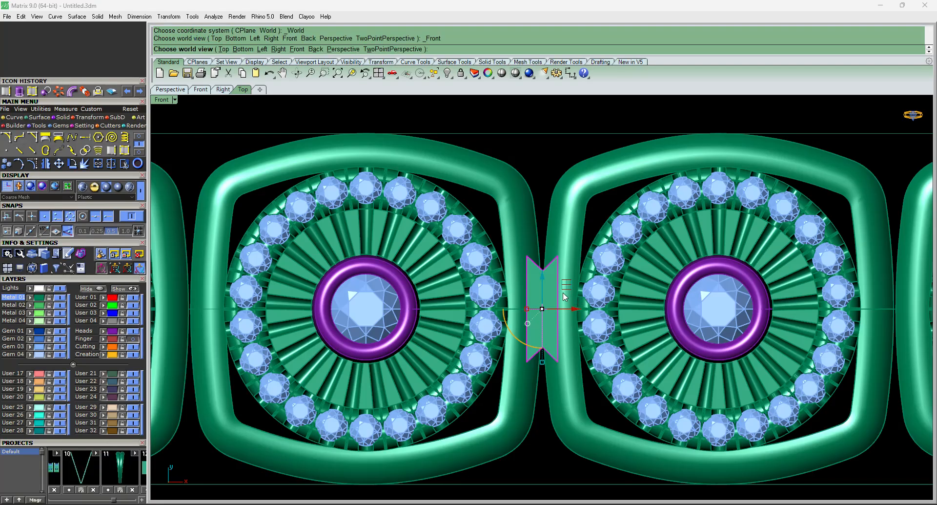
{"action": "type", "text": "eee"}
{"action": "key", "text": "Return"}
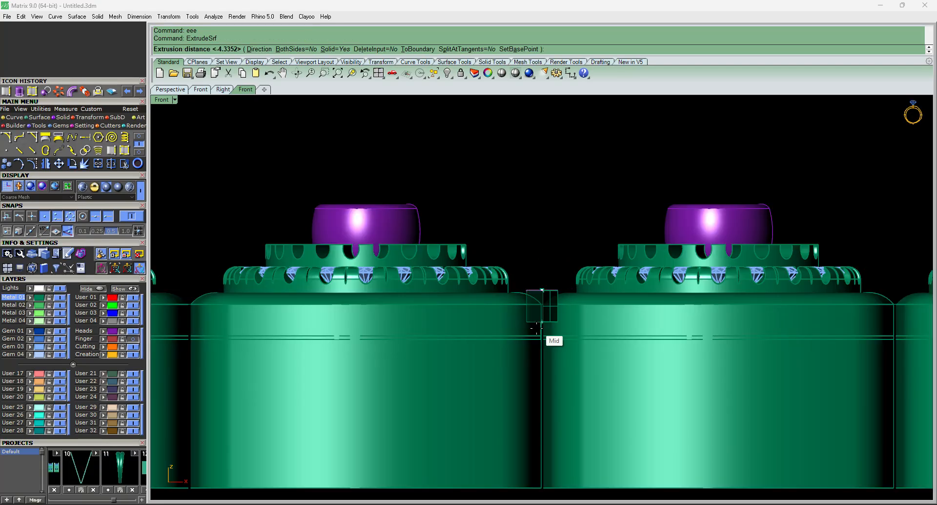
{"action": "left_click", "coordinate": [538, 340]}
{"action": "key", "text": "Delete"}
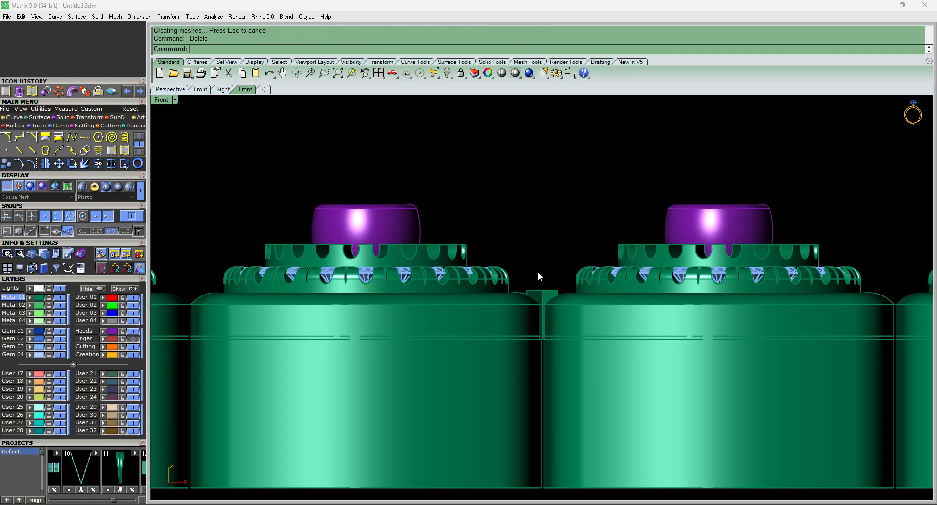
Stretch the extruded connector lengthwise along the row so its ends reach over both neighbouring frames to the halos.
{"action": "right_click_drag", "start_coordinate": [538, 260], "coordinate": [533, 319]}
{"action": "key", "text": "F9"}
{"action": "scroll", "coordinate": [536, 314], "scroll_direction": "down", "scroll_amount": 6}
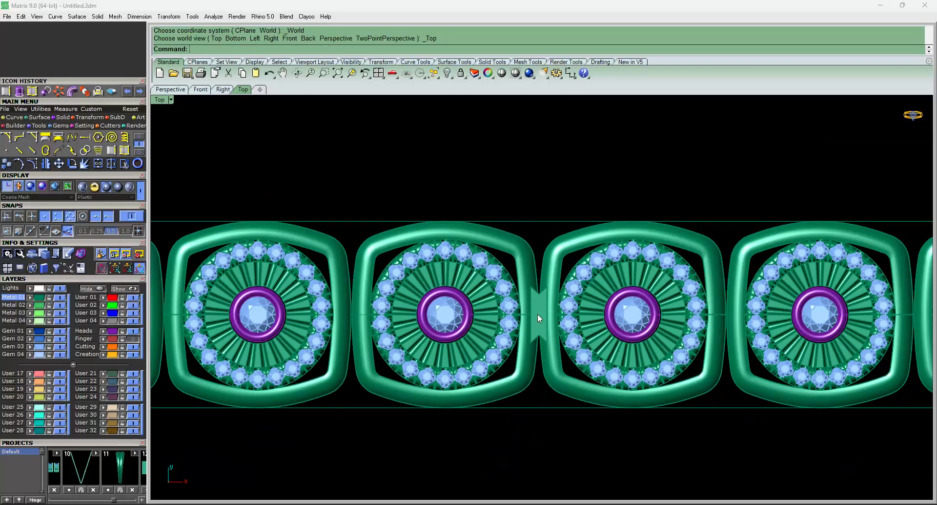
{"action": "scroll", "coordinate": [538, 314], "scroll_direction": "up", "scroll_amount": 4}
{"action": "left_click", "coordinate": [547, 297]}
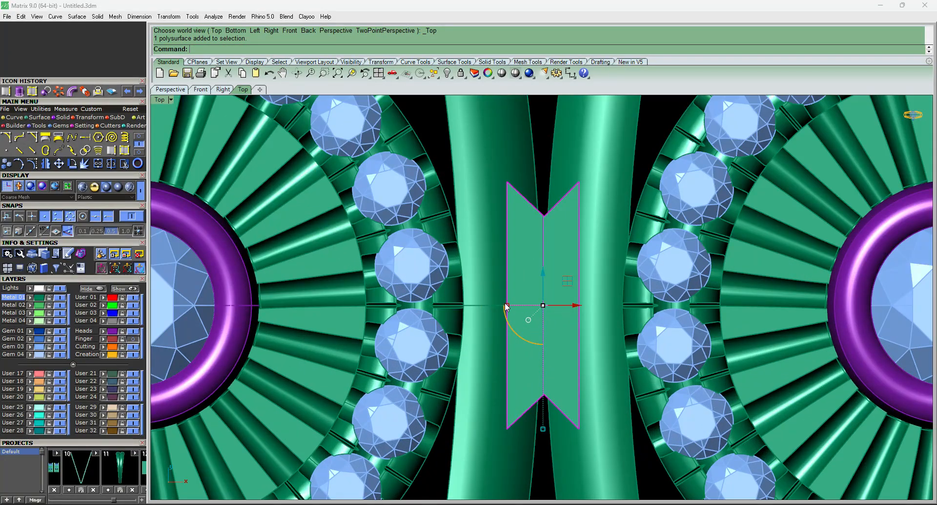
{"action": "left_click_drag", "start_coordinate": [507, 305], "coordinate": [441, 305]}
{"action": "scroll", "coordinate": [573, 282], "scroll_direction": "down", "scroll_amount": 5}
{"action": "scroll", "coordinate": [574, 281], "scroll_direction": "down", "scroll_amount": 4}
{"action": "left_click", "coordinate": [579, 148]}
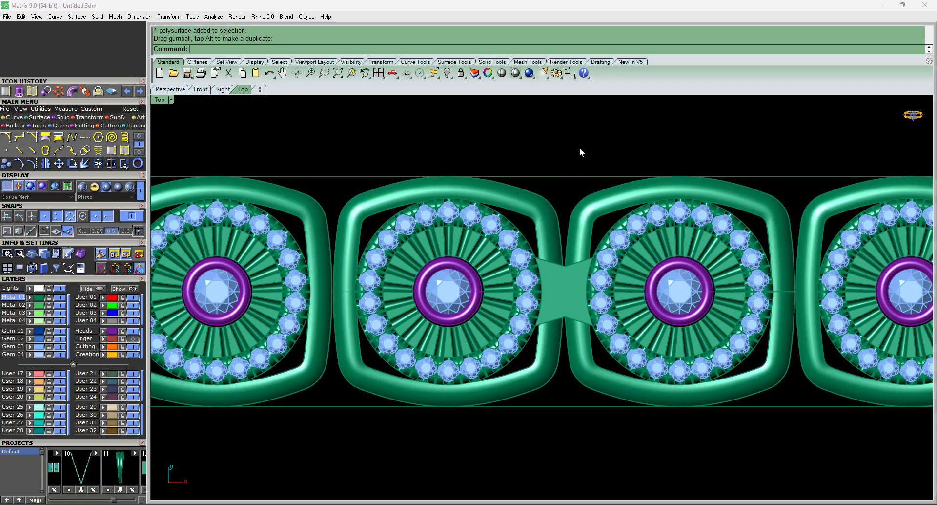
Examine how the widened connector sits between the two frames from an angled view, the front and above.
{"action": "scroll", "coordinate": [579, 322], "scroll_direction": "down", "scroll_amount": 6}
{"action": "right_click_drag", "start_coordinate": [575, 347], "coordinate": [569, 278], "text": "ctrl+shift"}
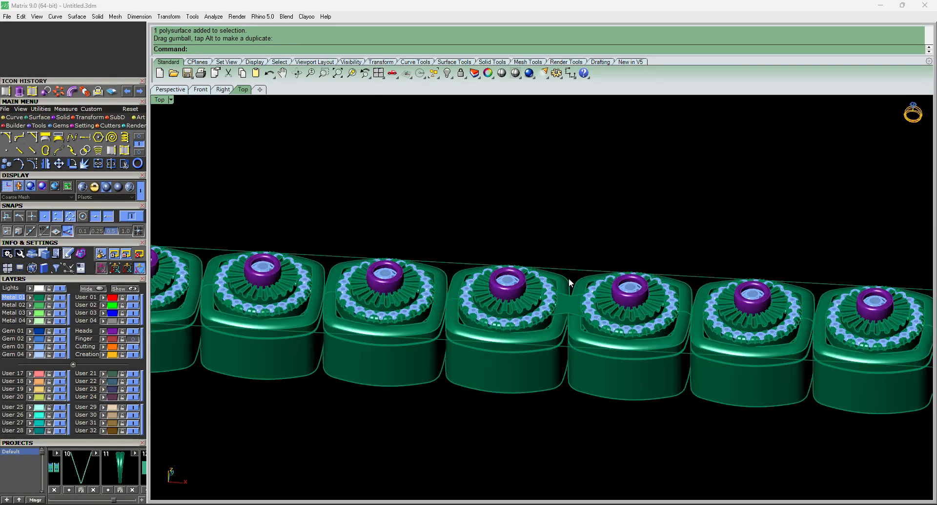
{"action": "scroll", "coordinate": [569, 300], "scroll_direction": "up", "scroll_amount": 8}
{"action": "left_click", "coordinate": [568, 304]}
{"action": "key", "text": "ctrl+F1"}
{"action": "key", "text": "ctrl+F2"}
{"action": "scroll", "coordinate": [561, 300], "scroll_direction": "down", "scroll_amount": 8}
{"action": "left_click", "coordinate": [568, 385]}
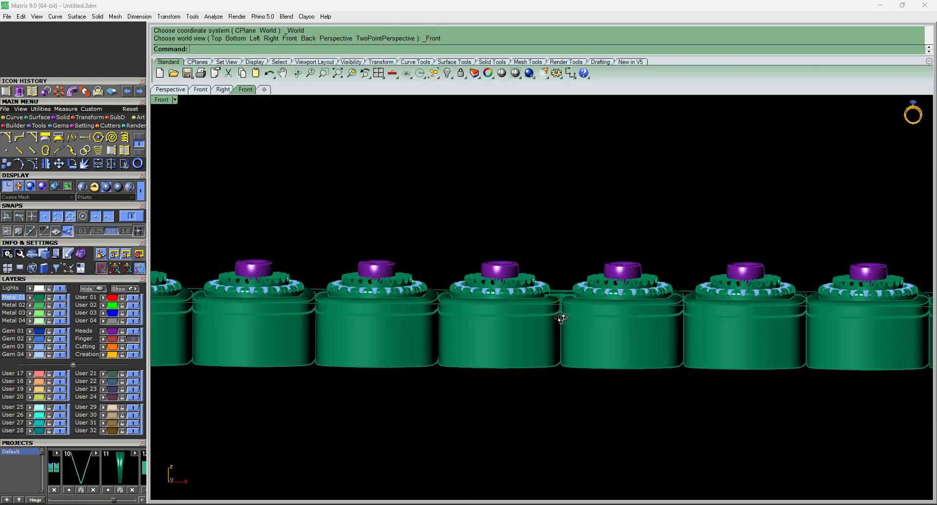
{"action": "key", "text": "ctrl+F1"}
{"action": "scroll", "coordinate": [559, 335], "scroll_direction": "up", "scroll_amount": 8}
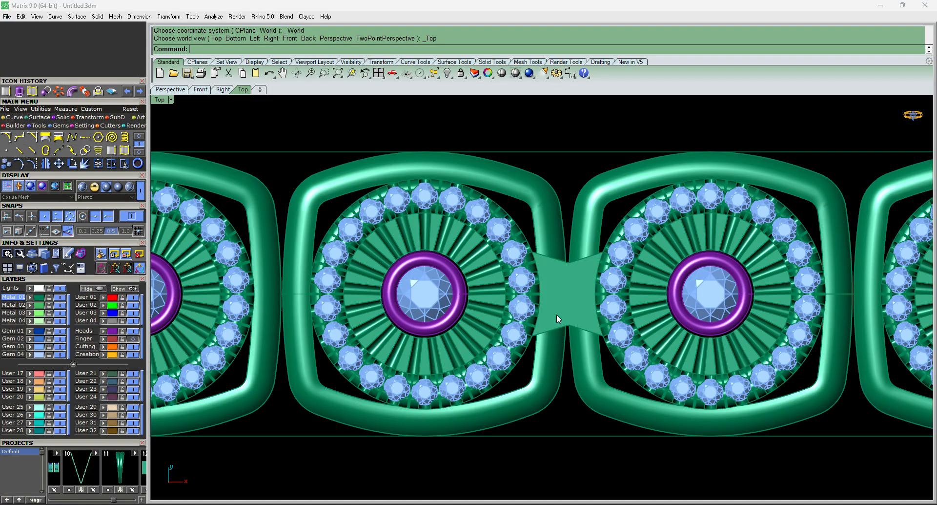
Fillet the connector's four upper V-notch edges with a 0.35 radius.
{"action": "right_click", "coordinate": [556, 314]}
{"action": "scroll", "coordinate": [559, 330], "scroll_direction": "up", "scroll_amount": 6}
{"action": "left_click", "coordinate": [557, 326]}
{"action": "left_click", "coordinate": [596, 328]}
{"action": "scroll", "coordinate": [595, 329], "scroll_direction": "down", "scroll_amount": 4}
{"action": "scroll", "coordinate": [586, 312], "scroll_direction": "up", "scroll_amount": 4}
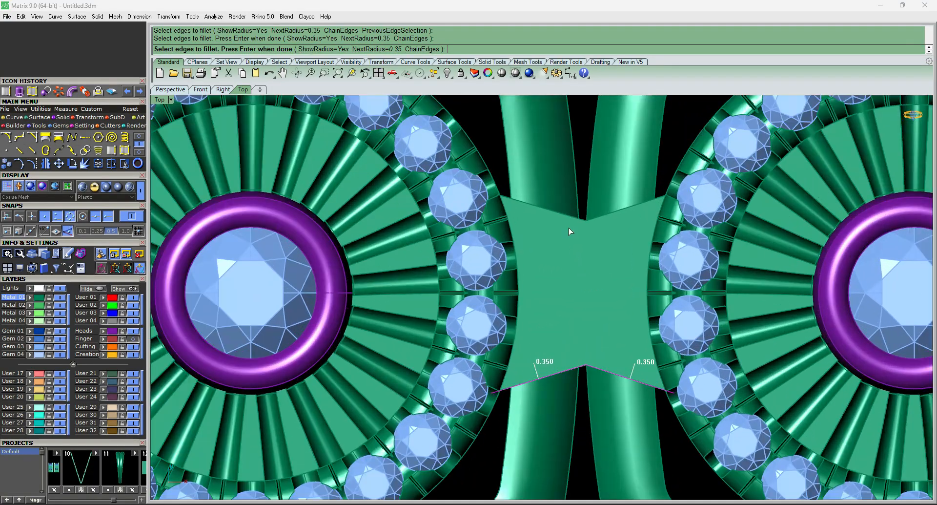
{"action": "left_click", "coordinate": [570, 220]}
{"action": "left_click", "coordinate": [593, 217]}
{"action": "key", "text": "Return"}
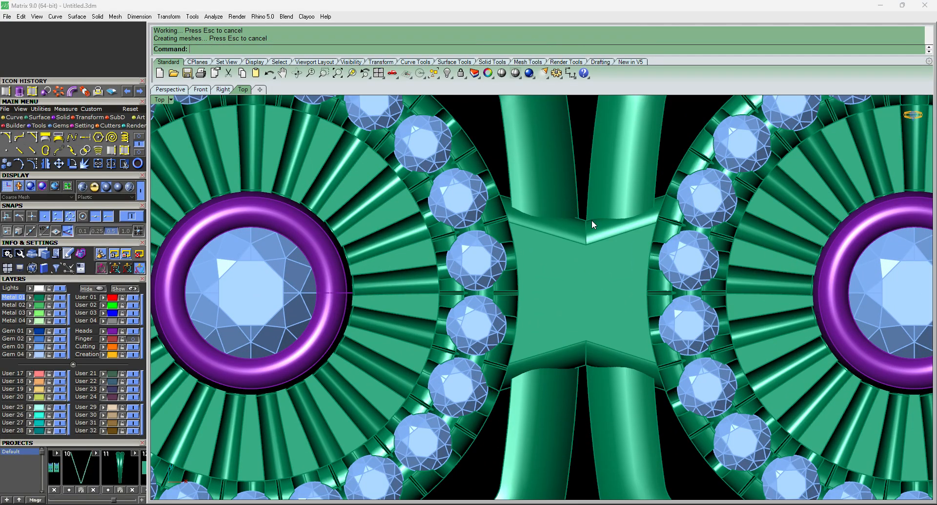
Select the filleted connector and widen it slightly along the row so its ends reach further under the halos.
{"action": "scroll", "coordinate": [586, 254], "scroll_direction": "down", "scroll_amount": 6}
{"action": "scroll", "coordinate": [590, 272], "scroll_direction": "down", "scroll_amount": 2}
{"action": "left_click", "coordinate": [585, 269]}
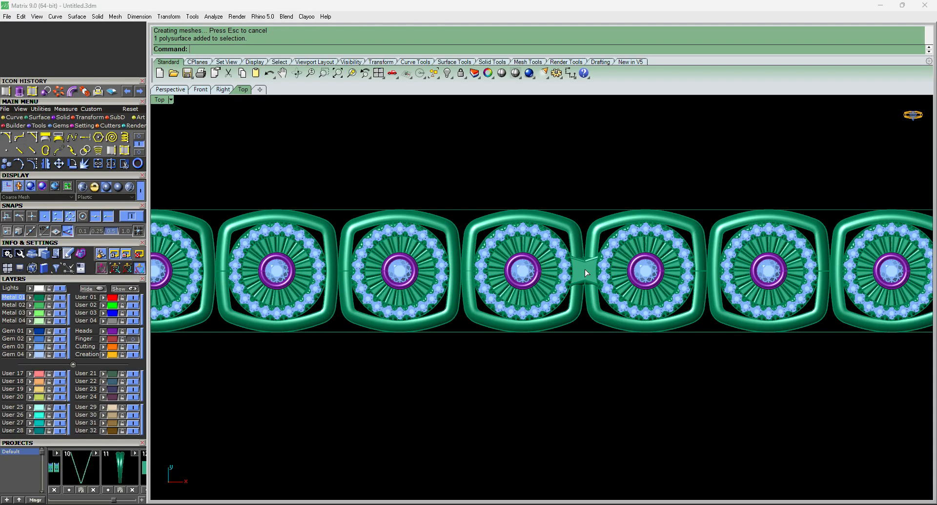
{"action": "key", "text": "ctrl+F2"}
{"action": "left_click", "coordinate": [599, 420]}
{"action": "scroll", "coordinate": [589, 295], "scroll_direction": "up", "scroll_amount": 8}
{"action": "scroll", "coordinate": [567, 268], "scroll_direction": "down", "scroll_amount": 2}
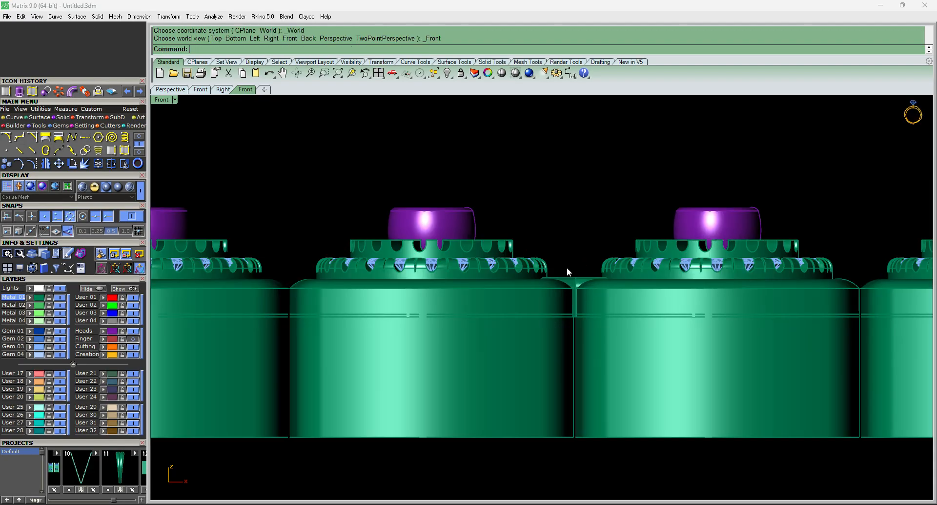
{"action": "left_click", "coordinate": [567, 268]}
{"action": "scroll", "coordinate": [578, 276], "scroll_direction": "up", "scroll_amount": 4}
{"action": "key", "text": "ctrl+F1"}
{"action": "scroll", "coordinate": [570, 301], "scroll_direction": "down", "scroll_amount": 8}
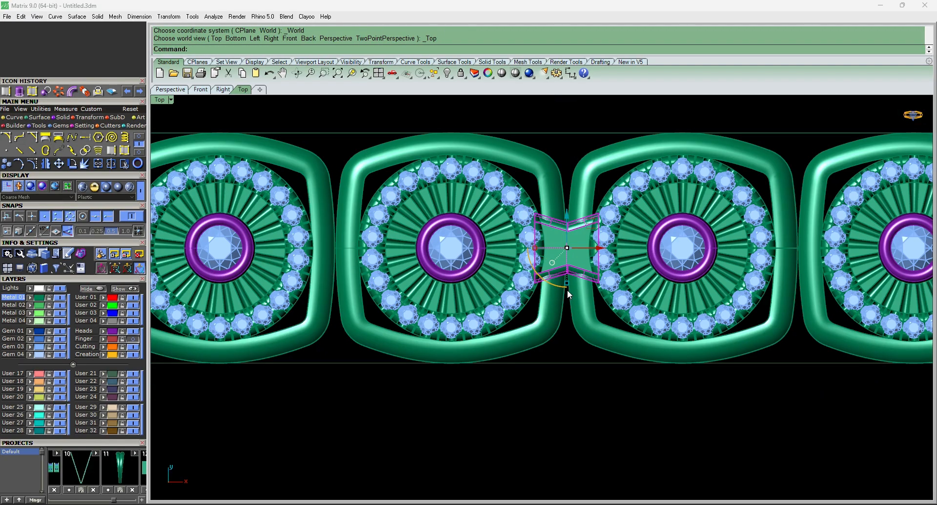
{"action": "scroll", "coordinate": [560, 242], "scroll_direction": "up", "scroll_amount": 7}
{"action": "left_click_drag", "start_coordinate": [487, 264], "coordinate": [485, 263]}
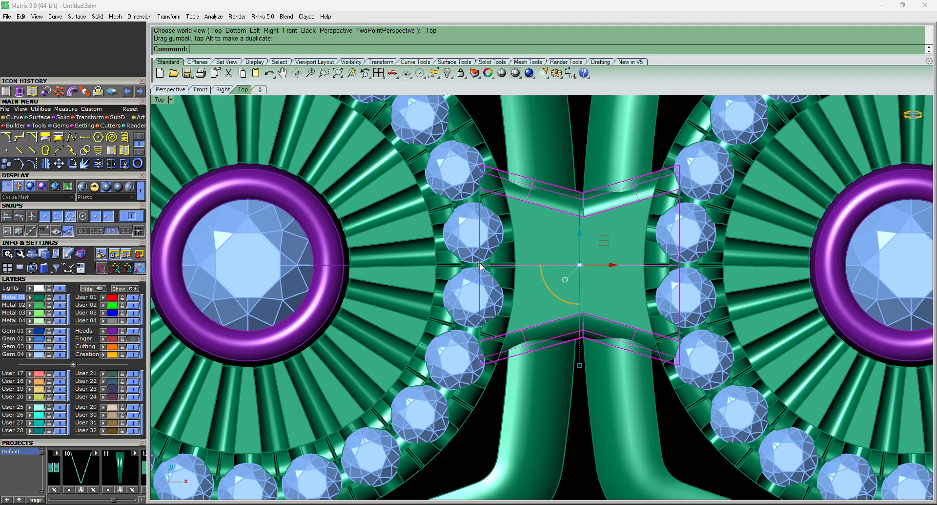
Check the connector's height and overlap with the frames in the front and top views.
{"action": "scroll", "coordinate": [558, 250], "scroll_direction": "down", "scroll_amount": 4}
{"action": "key", "text": "Escape"}
{"action": "left_click", "coordinate": [556, 245]}
{"action": "key", "text": "ctrl+F2"}
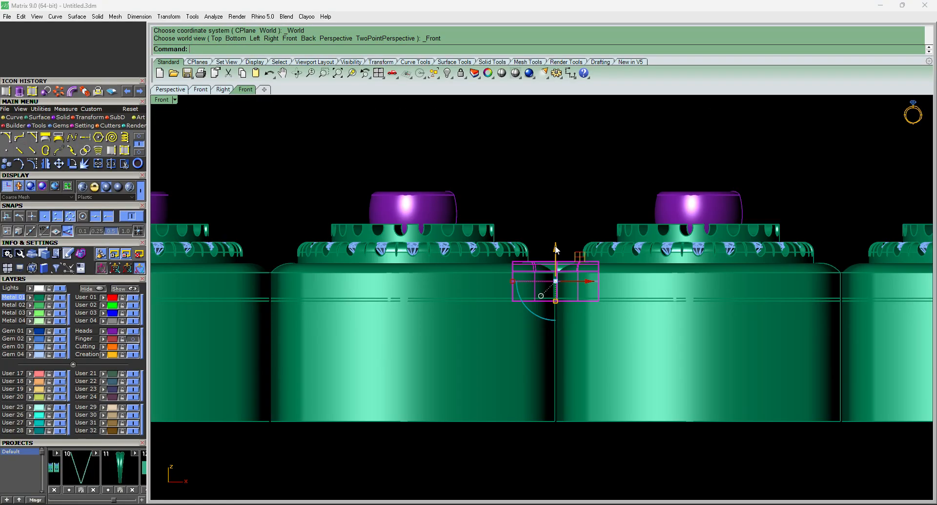
{"action": "key", "text": "Escape"}
{"action": "key", "text": "ctrl+F1"}
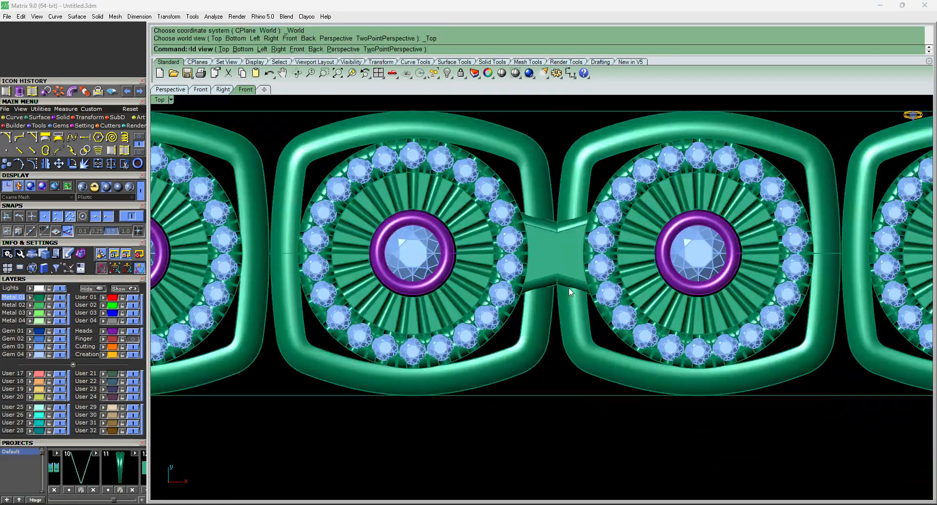
{"action": "scroll", "coordinate": [553, 265], "scroll_direction": "down", "scroll_amount": 3}
{"action": "scroll", "coordinate": [554, 265], "scroll_direction": "up", "scroll_amount": 3}
Copy the connector into the next gap of the row, using the top points of two neighbouring frames as reference.
{"action": "left_click", "coordinate": [541, 257]}
{"action": "scroll", "coordinate": [541, 257], "scroll_direction": "down", "scroll_amount": 2}
{"action": "scroll", "coordinate": [548, 242], "scroll_direction": "up", "scroll_amount": 2}
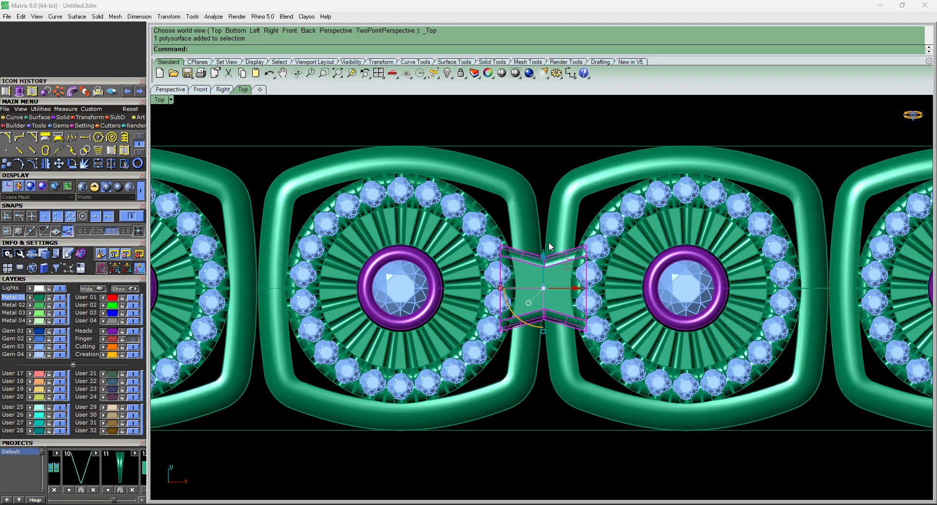
{"action": "scroll", "coordinate": [566, 258], "scroll_direction": "down", "scroll_amount": 2}
{"action": "scroll", "coordinate": [627, 298], "scroll_direction": "up", "scroll_amount": 2}
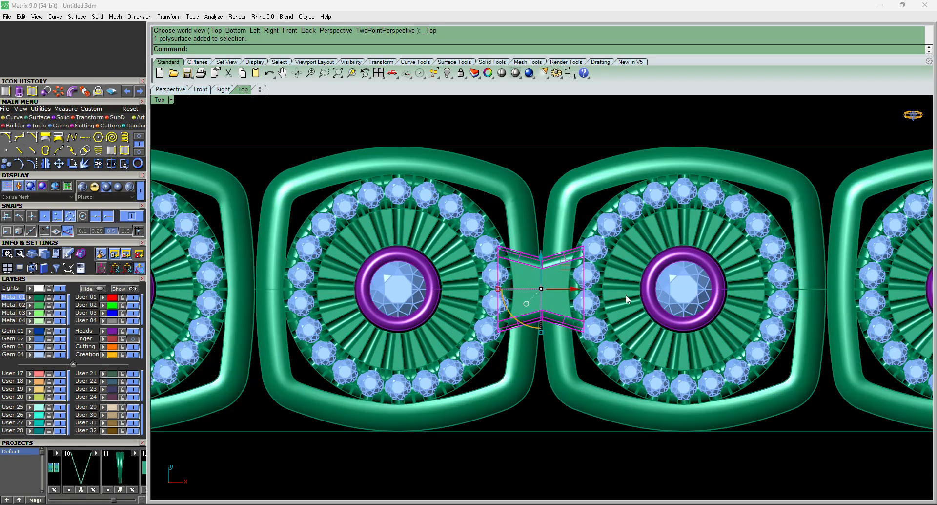
{"action": "left_click", "coordinate": [5, 185]}
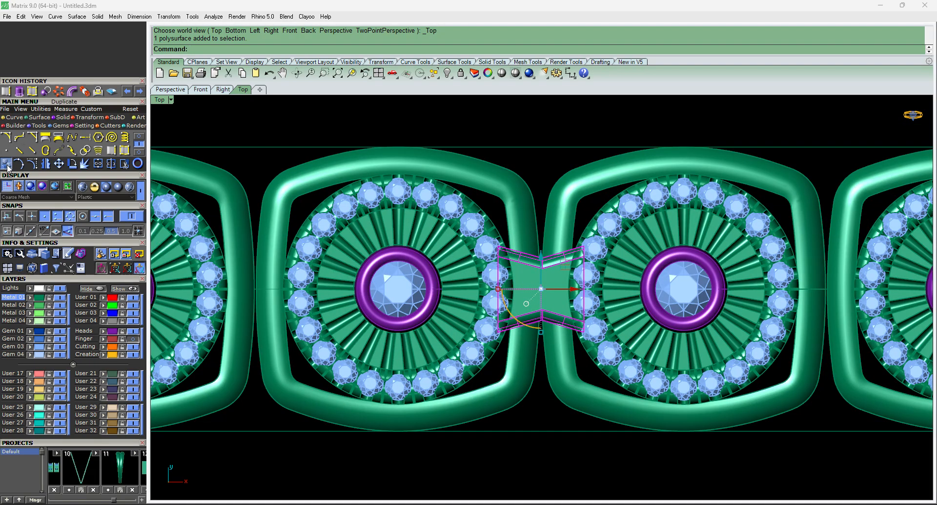
{"action": "left_click", "coordinate": [398, 146]}
{"action": "scroll", "coordinate": [397, 146], "scroll_direction": "down", "scroll_amount": 2}
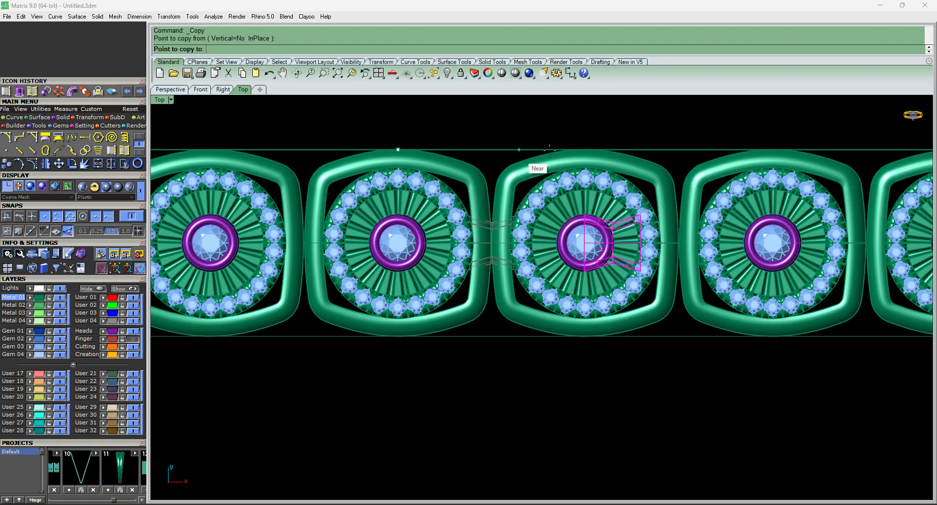
{"action": "left_click", "coordinate": [586, 143]}
Set the Copy options FromLastPoint, UseLastDistance and UseLastDirection to Yes.
{"action": "scroll", "coordinate": [440, 283], "scroll_direction": "down", "scroll_amount": 3}
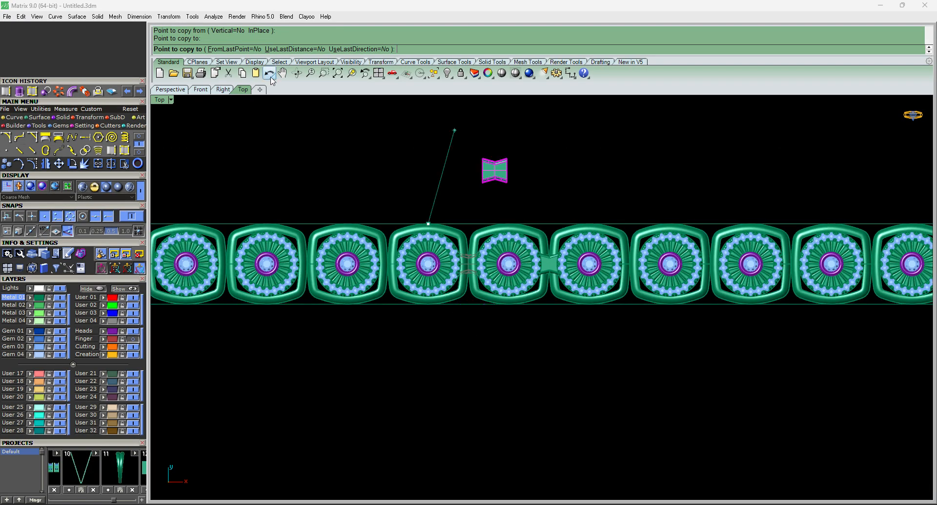
{"action": "left_click", "coordinate": [230, 48]}
{"action": "left_click", "coordinate": [295, 49]}
{"action": "left_click", "coordinate": [354, 49]}
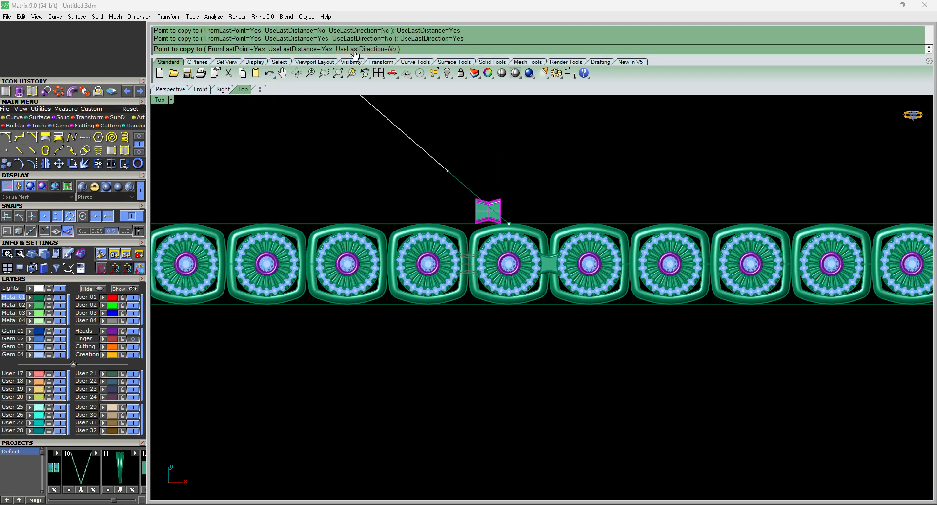
Place further connector copies at the same spacing up to the row's end, and finish the Copy command.
{"action": "scroll", "coordinate": [540, 340], "scroll_direction": "down", "scroll_amount": 4}
{"action": "left_click", "coordinate": [603, 369]}
{"action": "left_click", "coordinate": [698, 380]}
{"action": "left_click", "coordinate": [752, 387]}
{"action": "left_click", "coordinate": [807, 393]}
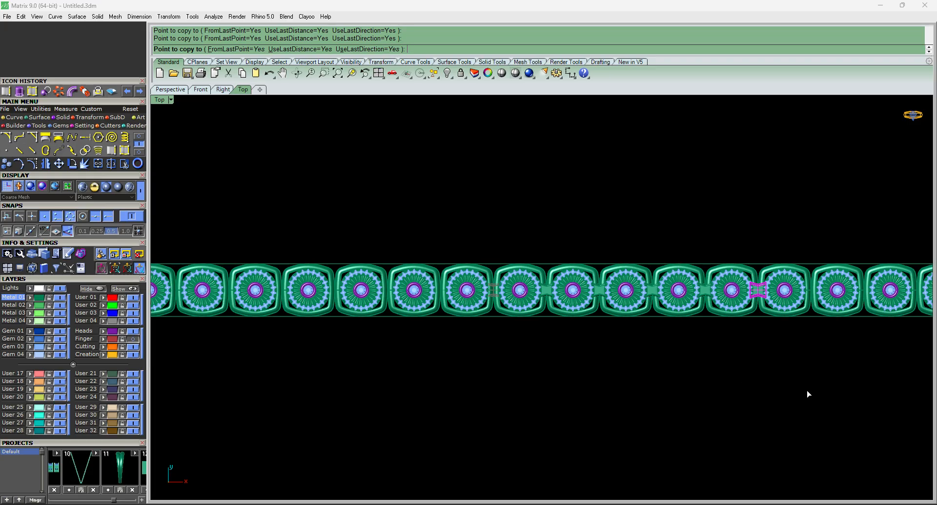
{"action": "left_click", "coordinate": [811, 390]}
{"action": "scroll", "coordinate": [812, 390], "scroll_direction": "down", "scroll_amount": 2}
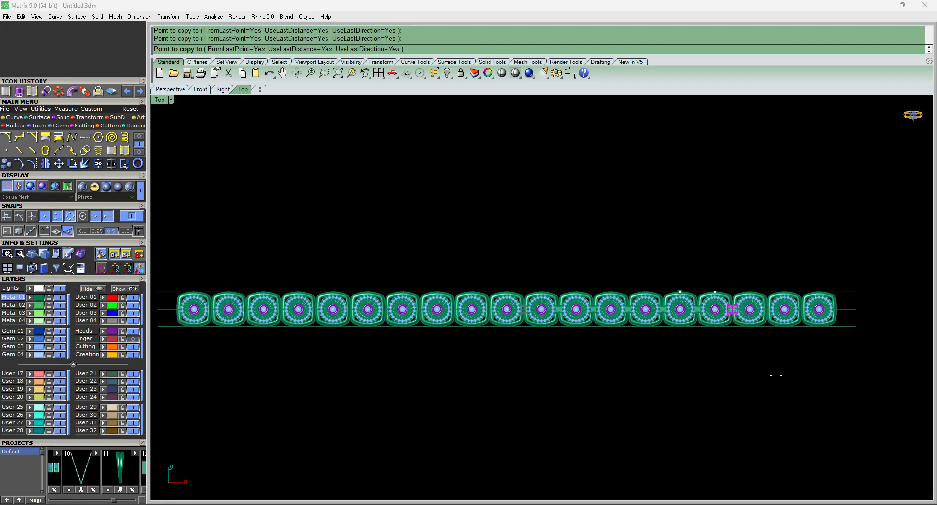
{"action": "left_click", "coordinate": [827, 380]}
{"action": "left_click", "coordinate": [837, 380]}
{"action": "right_click", "coordinate": [860, 336]}
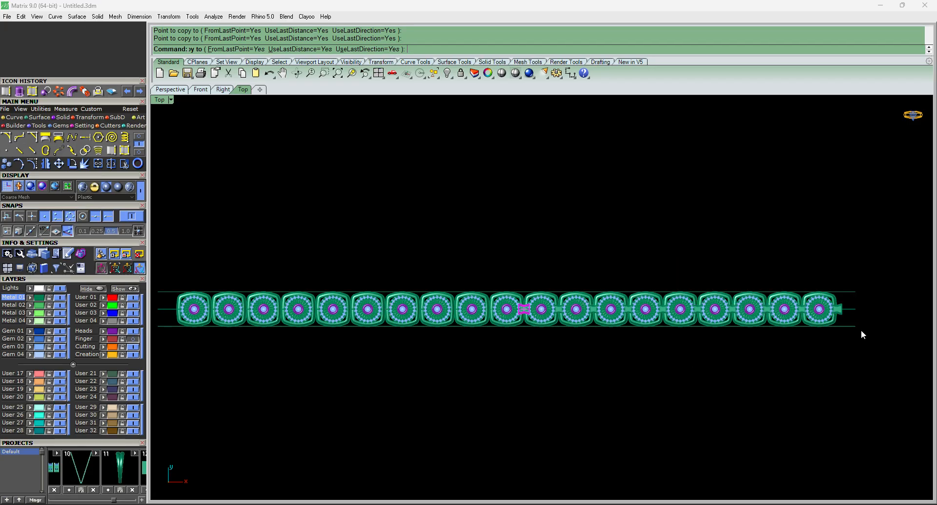
Delete the surplus connector protruding beyond the last frame of the row.
{"action": "scroll", "coordinate": [849, 316], "scroll_direction": "up", "scroll_amount": 4}
{"action": "left_click", "coordinate": [836, 313]}
{"action": "key", "text": "Delete"}
{"action": "scroll", "coordinate": [782, 302], "scroll_direction": "up", "scroll_amount": 4}
{"action": "left_click", "coordinate": [778, 309]}
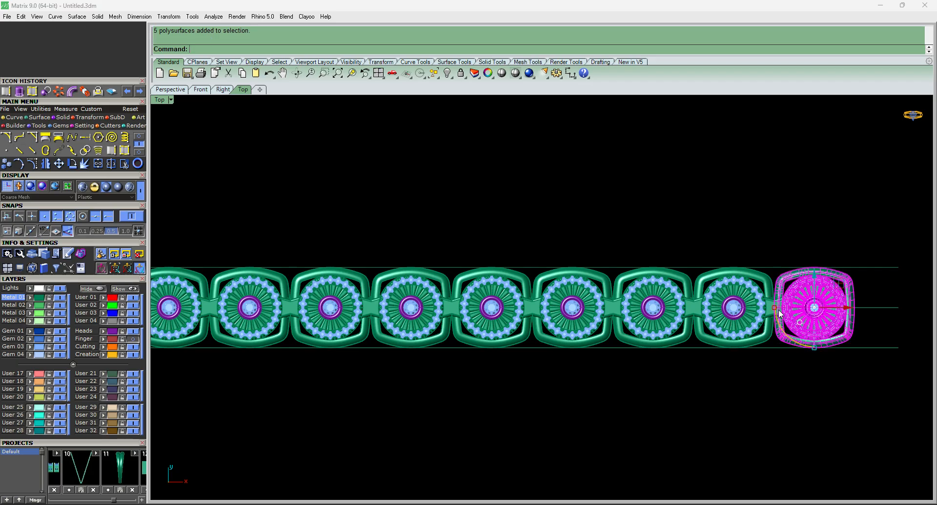
{"action": "left_click", "coordinate": [744, 370]}
Select the connectors nearest the row's end, and remove the accidentally included gem blocks from the selection.
{"action": "scroll", "coordinate": [761, 316], "scroll_direction": "up", "scroll_amount": 6}
{"action": "left_click", "coordinate": [783, 313]}
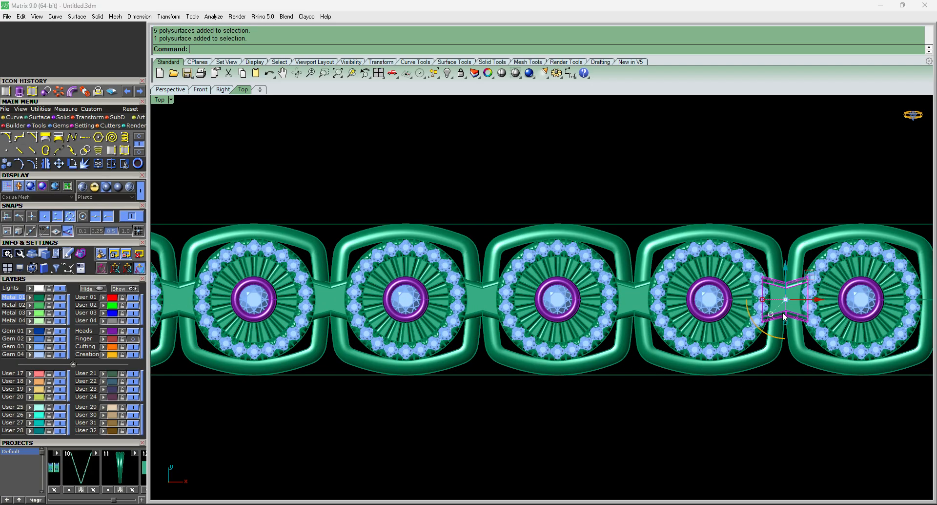
{"action": "left_click", "coordinate": [647, 307], "text": "shift"}
{"action": "scroll", "coordinate": [550, 293], "scroll_direction": "down", "scroll_amount": 5}
{"action": "left_click_drag", "start_coordinate": [476, 250], "coordinate": [564, 356], "text": "shift"}
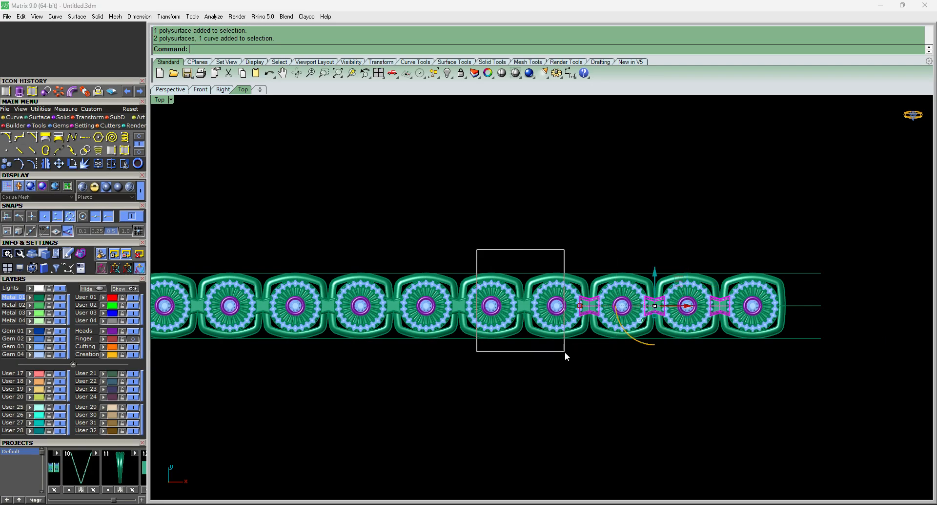
{"action": "scroll", "coordinate": [565, 341], "scroll_direction": "down", "scroll_amount": 2}
{"action": "scroll", "coordinate": [557, 325], "scroll_direction": "up", "scroll_amount": 6}
{"action": "left_click", "coordinate": [556, 325], "text": "ctrl"}
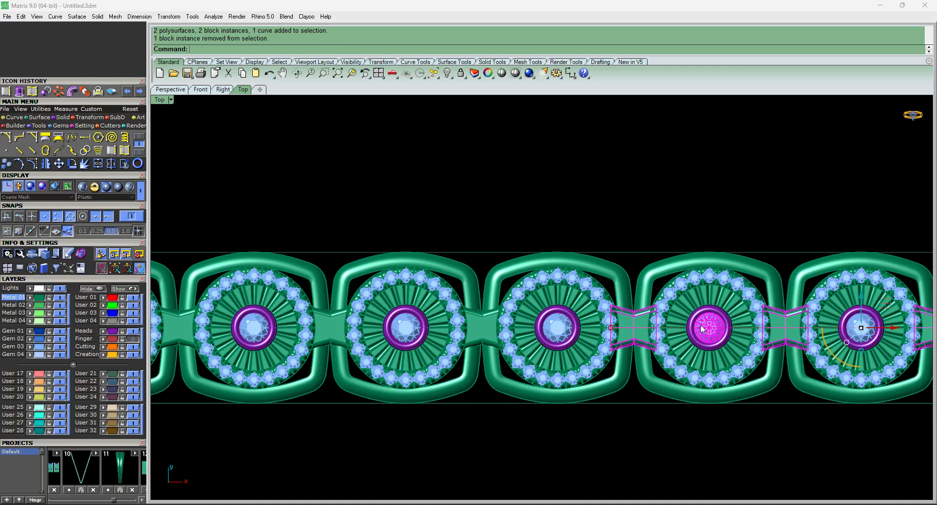
{"action": "left_click", "coordinate": [709, 326], "text": "ctrl"}
{"action": "scroll", "coordinate": [576, 309], "scroll_direction": "down", "scroll_amount": 4}
Add the remaining connectors up to the row's middle frame to the selection.
{"action": "left_click", "coordinate": [568, 335], "text": "shift"}
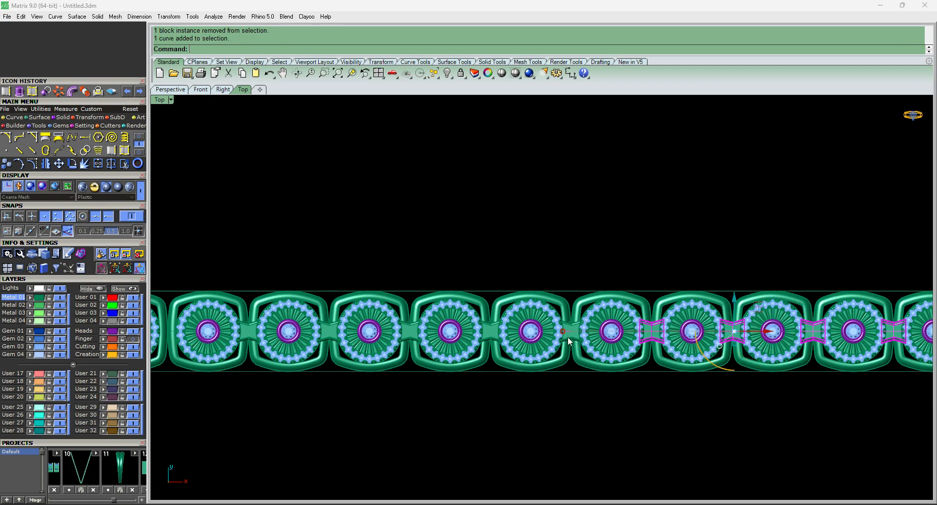
{"action": "scroll", "coordinate": [564, 324], "scroll_direction": "up", "scroll_amount": 5}
{"action": "left_click", "coordinate": [569, 329], "text": "shift"}
{"action": "scroll", "coordinate": [570, 329], "scroll_direction": "down", "scroll_amount": 8}
{"action": "right_click_drag", "start_coordinate": [454, 325], "coordinate": [489, 345]}
{"action": "scroll", "coordinate": [482, 330], "scroll_direction": "up", "scroll_amount": 4}
{"action": "left_click", "coordinate": [503, 346], "text": "shift"}
{"action": "scroll", "coordinate": [502, 347], "scroll_direction": "down", "scroll_amount": 4}
{"action": "scroll", "coordinate": [489, 348], "scroll_direction": "up", "scroll_amount": 4}
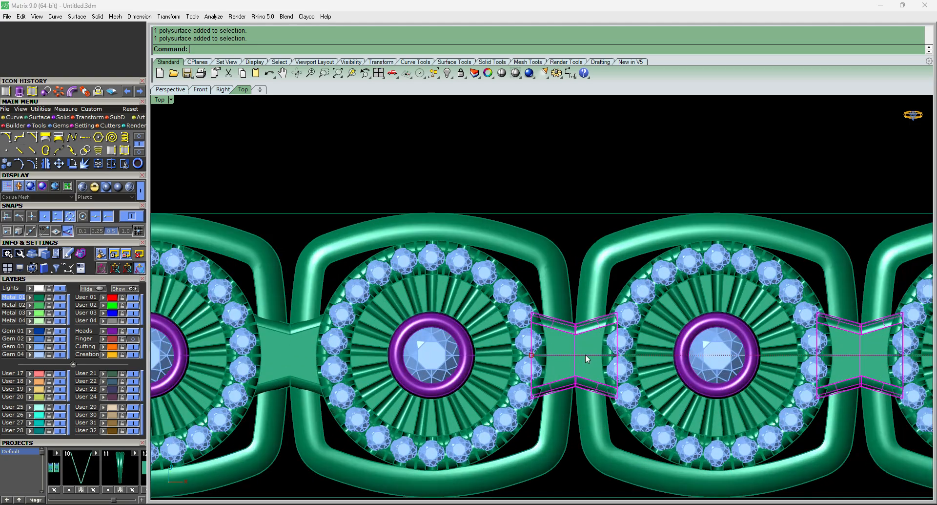
Mirror the selected connectors across a vertical mirror plane through the origin to fill the other half of the row.
{"action": "scroll", "coordinate": [608, 367], "scroll_direction": "down", "scroll_amount": 4}
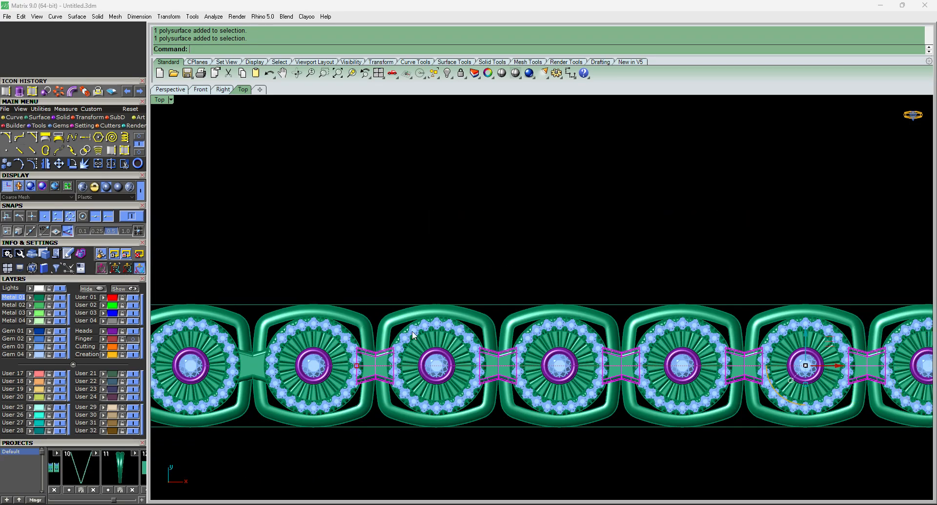
{"action": "scroll", "coordinate": [379, 367], "scroll_direction": "down", "scroll_amount": 4}
{"action": "scroll", "coordinate": [416, 369], "scroll_direction": "up", "scroll_amount": 3}
{"action": "scroll", "coordinate": [640, 385], "scroll_direction": "down", "scroll_amount": 6}
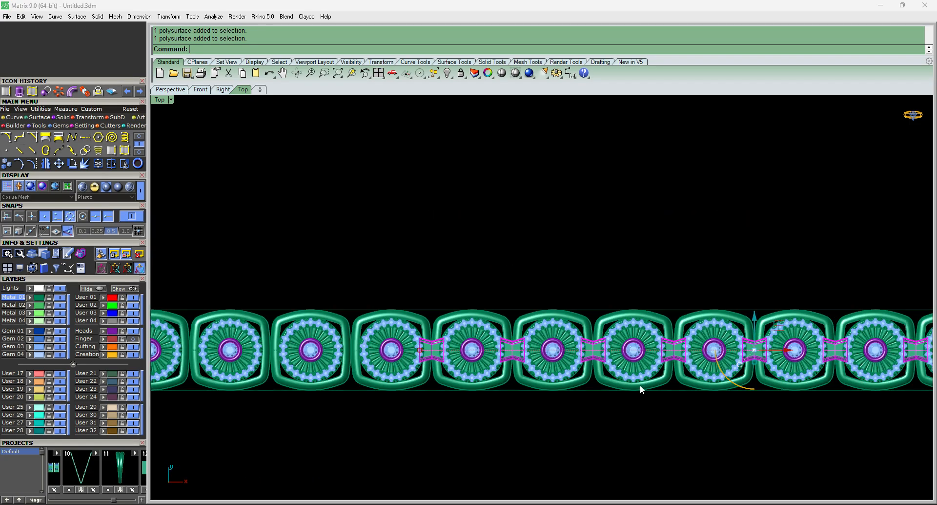
{"action": "left_click", "coordinate": [33, 164]}
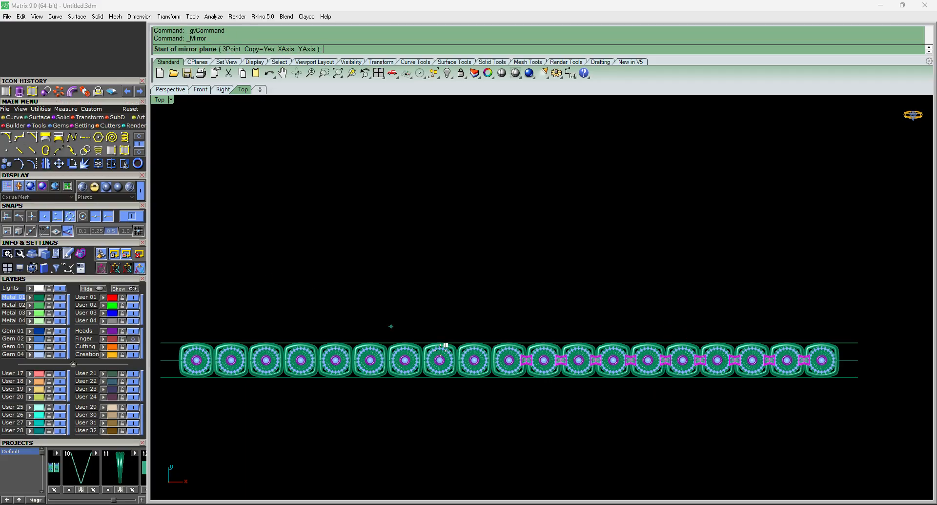
{"action": "type", "text": "0"}
{"action": "key", "text": "Return"}
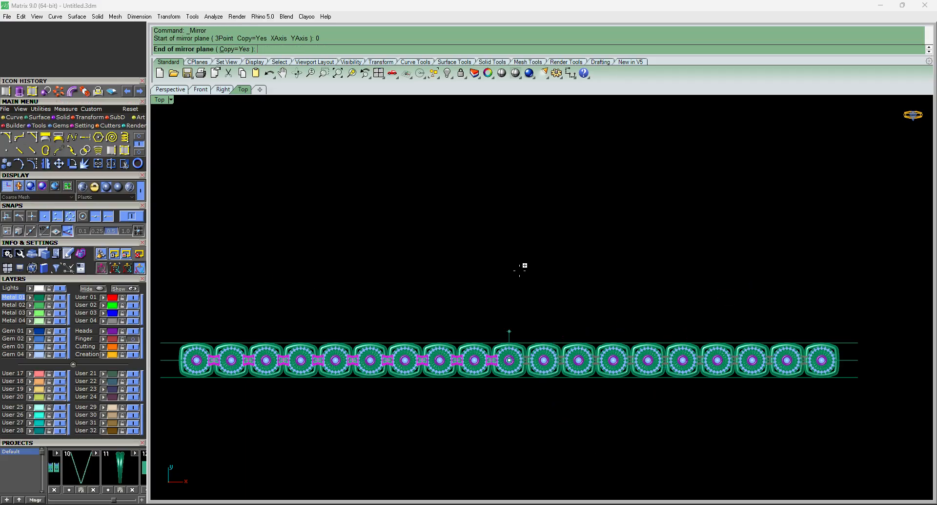
{"action": "left_click", "coordinate": [534, 270]}
{"action": "key", "text": "Escape"}
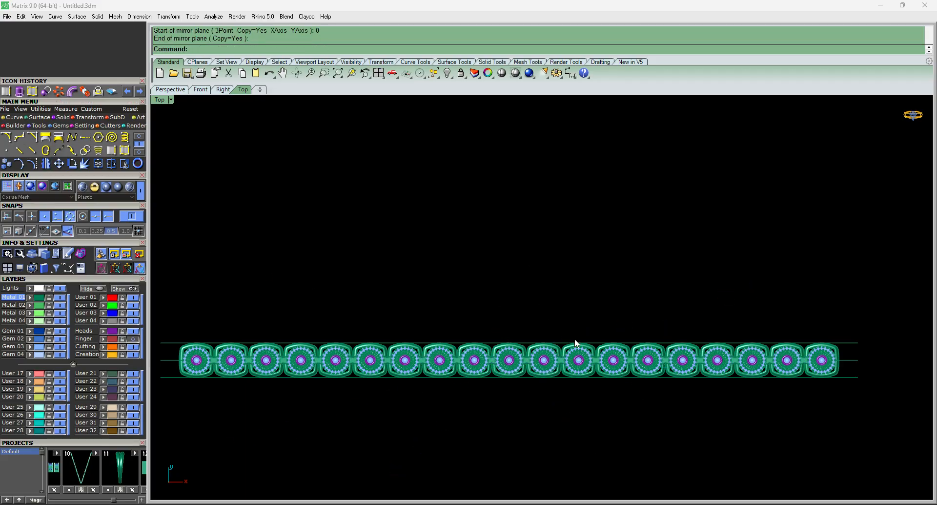
Examine the completed link row in rendered display from an angled view and from the top view.
{"action": "scroll", "coordinate": [736, 360], "scroll_direction": "up", "scroll_amount": 12}
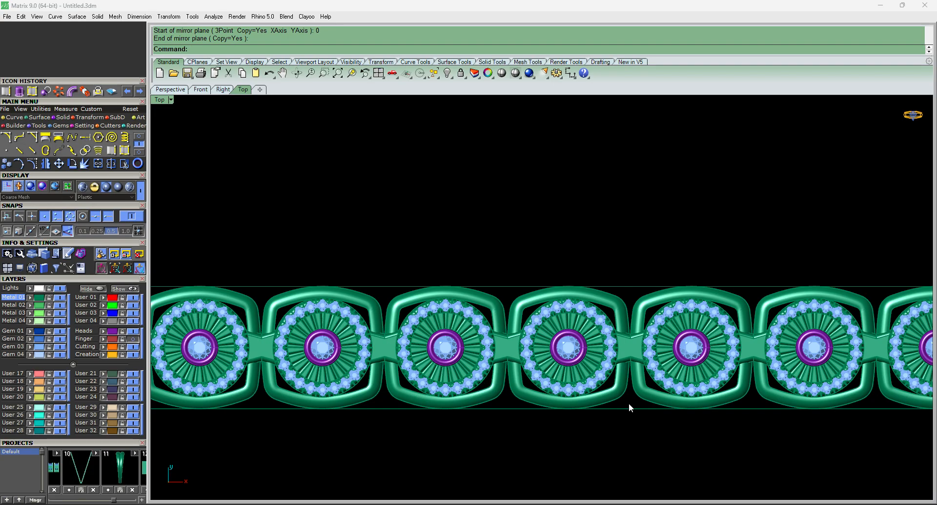
{"action": "mouse_move", "coordinate": [628, 404]}
{"action": "right_mouse_down", "text": "ctrl+shift"}
{"action": "mouse_move", "coordinate": [663, 371]}
{"action": "mouse_move", "coordinate": [651, 334]}
{"action": "right_mouse_up", "text": "ctrl+shift"}
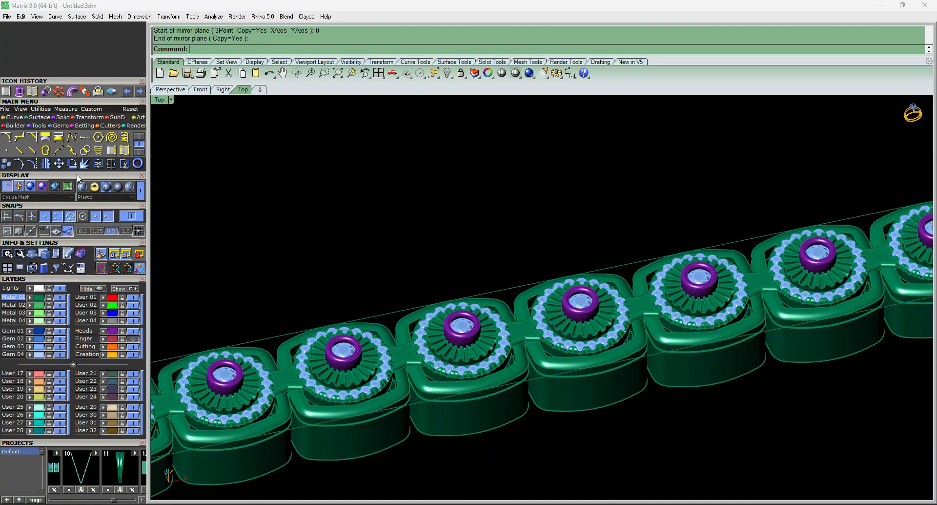
{"action": "left_click", "coordinate": [95, 189]}
{"action": "scroll", "coordinate": [491, 301], "scroll_direction": "down", "scroll_amount": 4}
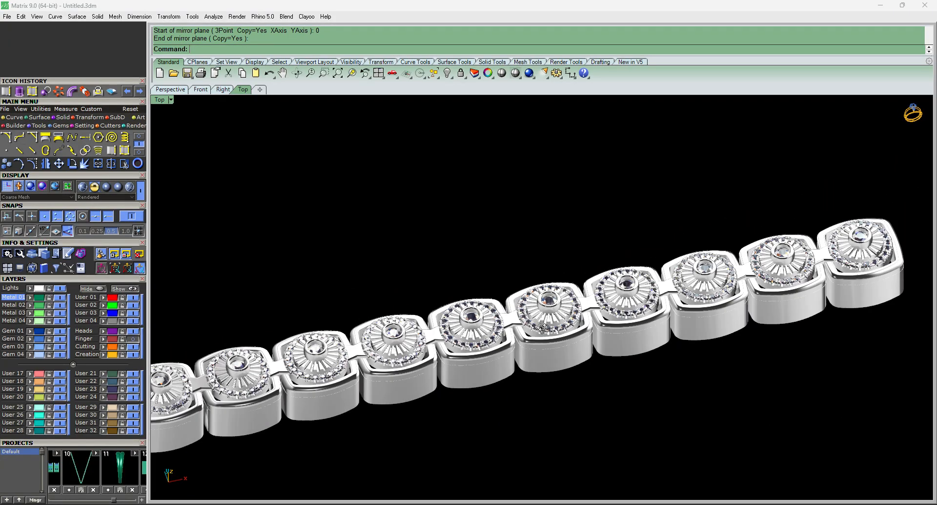
{"action": "mouse_move", "coordinate": [532, 312]}
{"action": "right_mouse_down", "text": "ctrl+shift"}
{"action": "mouse_move", "coordinate": [539, 362]}
{"action": "mouse_move", "coordinate": [514, 379]}
{"action": "mouse_move", "coordinate": [547, 317]}
{"action": "mouse_move", "coordinate": [678, 263]}
{"action": "mouse_move", "coordinate": [587, 427]}
{"action": "mouse_move", "coordinate": [510, 483]}
{"action": "right_mouse_up", "text": "ctrl+shift"}
{"action": "scroll", "coordinate": [533, 327], "scroll_direction": "up", "scroll_amount": 8}
{"action": "scroll", "coordinate": [678, 263], "scroll_direction": "down", "scroll_amount": 5}
{"action": "key", "text": "ctrl+F1"}
{"action": "scroll", "coordinate": [737, 274], "scroll_direction": "down", "scroll_amount": 4}
{"action": "scroll", "coordinate": [409, 337], "scroll_direction": "up", "scroll_amount": 4}
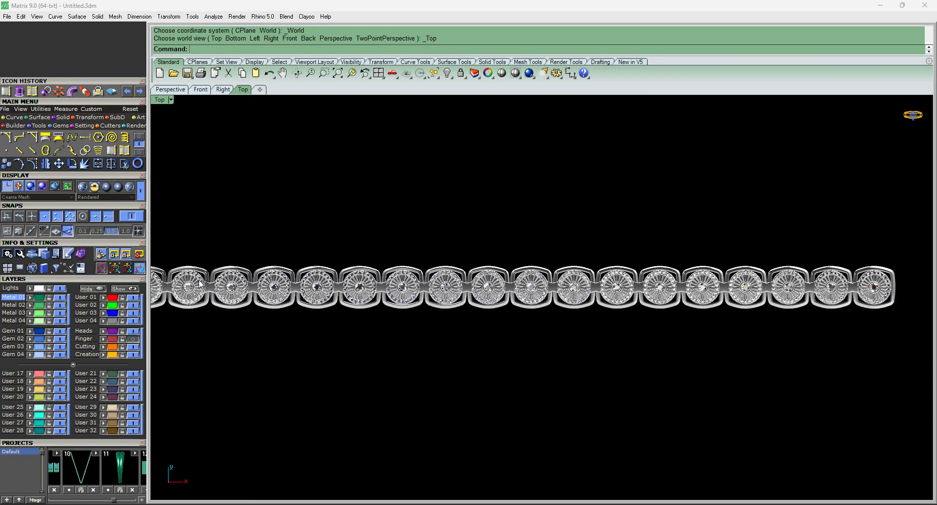
Return to the green shaded display and hide the Gem 03 layer.
{"action": "left_click", "coordinate": [106, 189]}
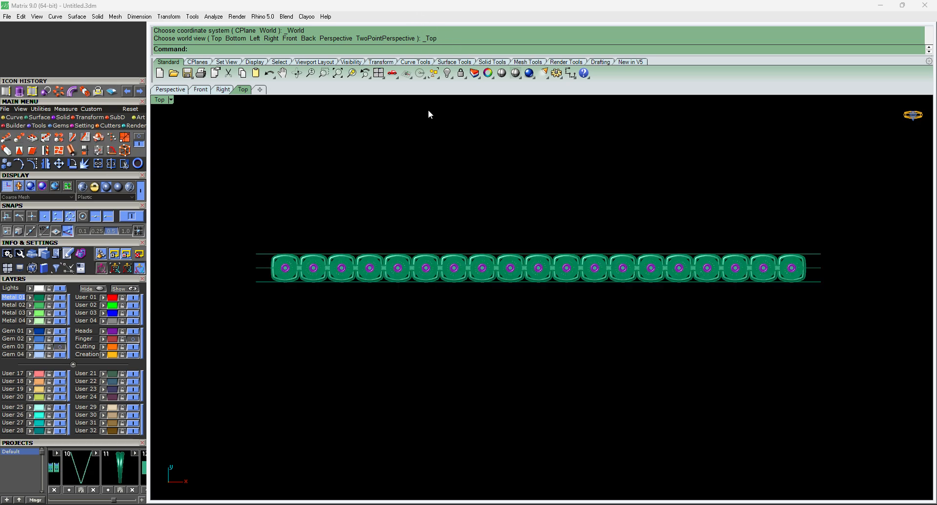
{"action": "scroll", "coordinate": [456, 255], "scroll_direction": "down", "scroll_amount": 1}
{"action": "scroll", "coordinate": [443, 249], "scroll_direction": "up", "scroll_amount": 3}
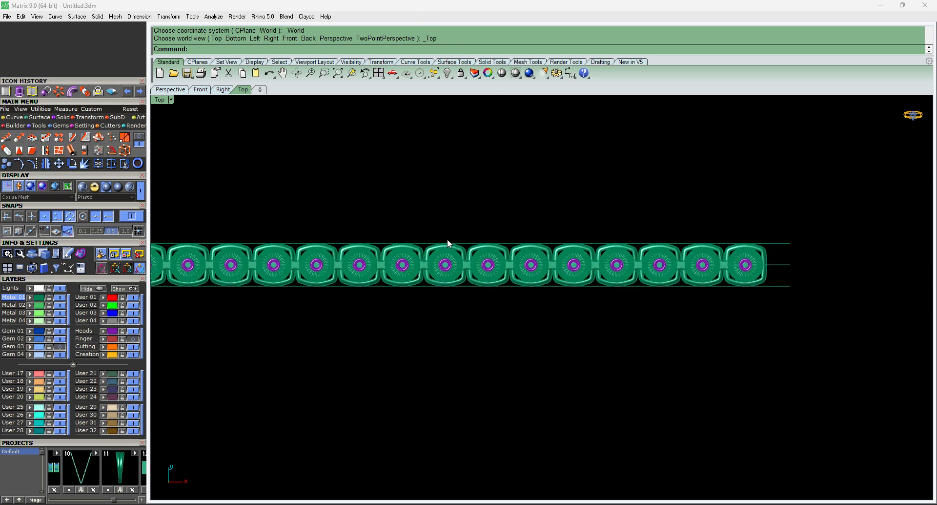
{"action": "scroll", "coordinate": [705, 278], "scroll_direction": "down", "scroll_amount": 3}
{"action": "scroll", "coordinate": [590, 276], "scroll_direction": "up", "scroll_amount": 3}
{"action": "scroll", "coordinate": [677, 276], "scroll_direction": "down", "scroll_amount": 2}
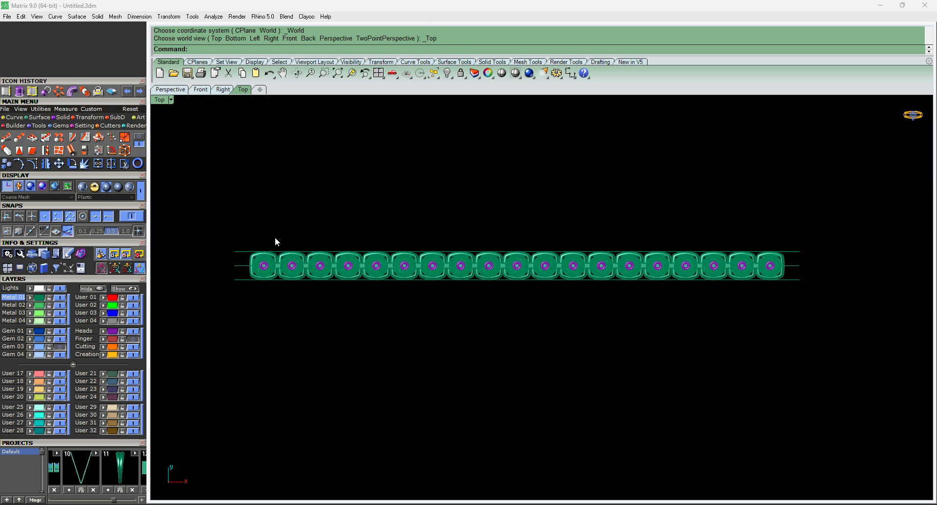
Group all the links and connectors of the row, excluding the long guide lines.
{"action": "left_click_drag", "start_coordinate": [240, 228], "coordinate": [791, 317]}
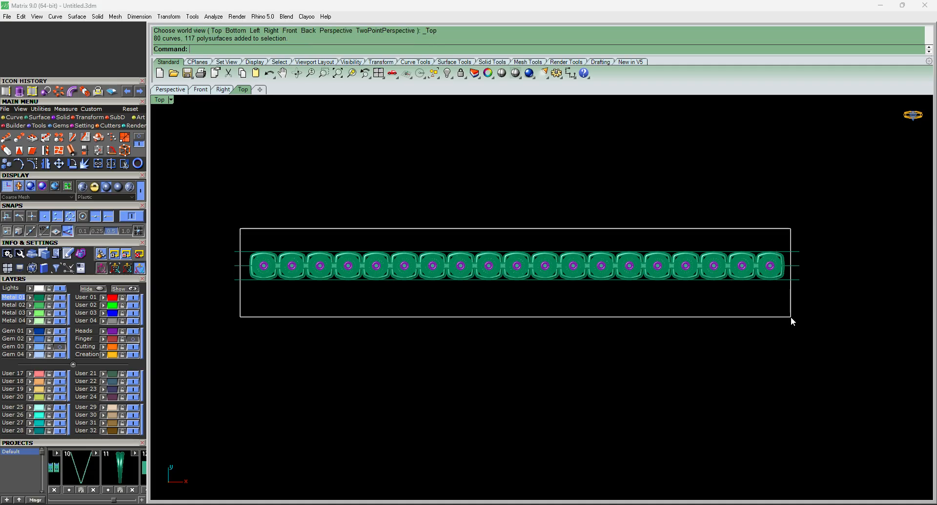
{"action": "scroll", "coordinate": [786, 268], "scroll_direction": "up", "scroll_amount": 4}
{"action": "type", "text": "g"}
{"action": "key", "text": "Return"}
{"action": "key", "text": "Escape"}
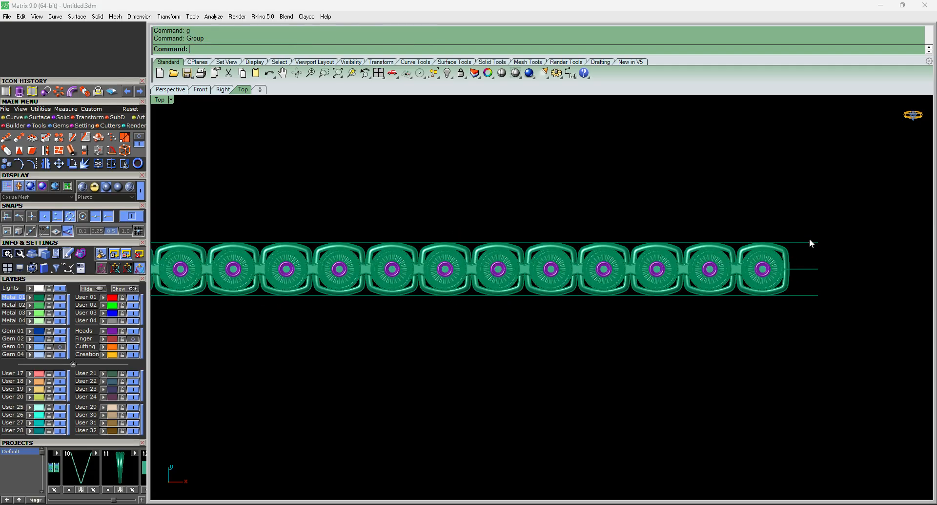
Delete the two guide lines along the row's outer edges, keeping the centre line.
{"action": "left_click", "coordinate": [809, 243]}
{"action": "key", "text": "Delete"}
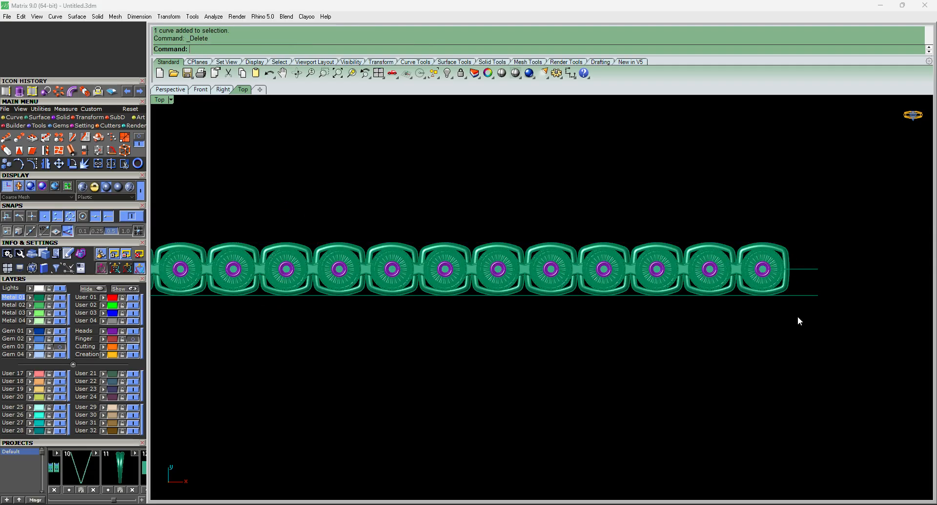
{"action": "scroll", "coordinate": [805, 293], "scroll_direction": "down", "scroll_amount": 4}
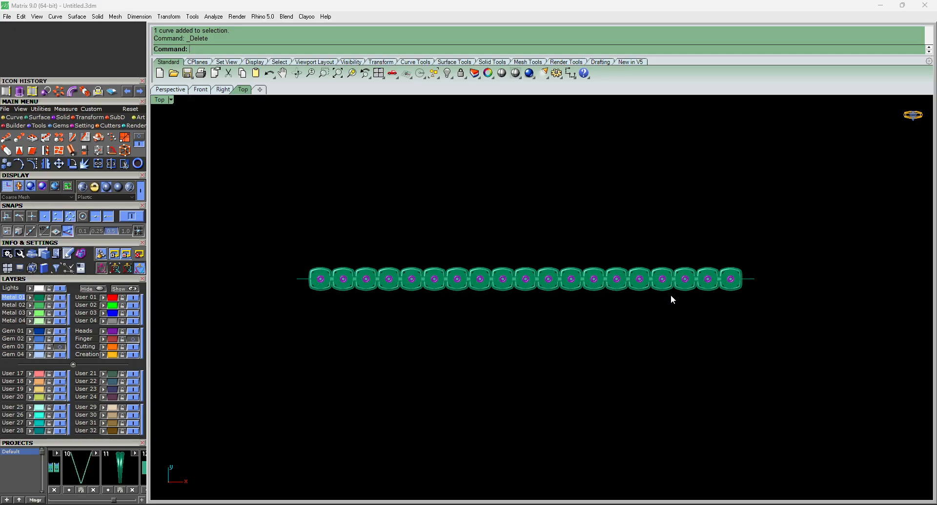
Show the Finger layer with its circles, clear the selection, and switch to the front view.
{"action": "left_click", "coordinate": [702, 279]}
{"action": "scroll", "coordinate": [726, 275], "scroll_direction": "up", "scroll_amount": 2}
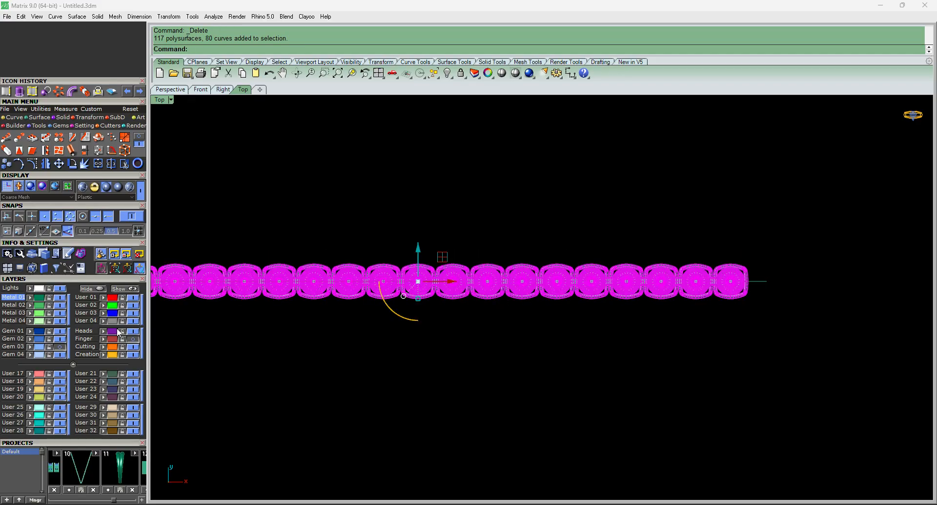
{"action": "left_click", "coordinate": [132, 339]}
{"action": "left_click", "coordinate": [673, 362]}
{"action": "key", "text": "F10"}
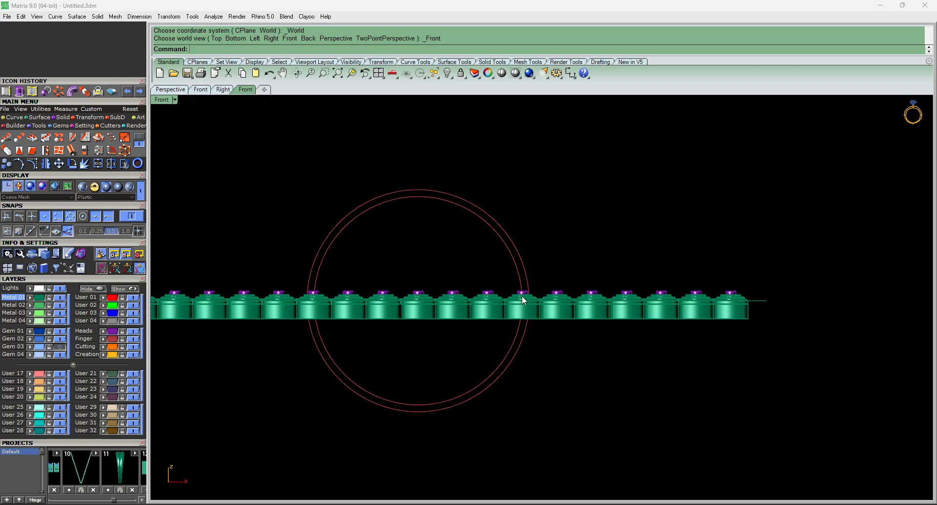
{"action": "scroll", "coordinate": [522, 296], "scroll_direction": "down", "scroll_amount": 2}
{"action": "mouse_move", "coordinate": [544, 261]}
{"action": "right_mouse_down"}
{"action": "mouse_move", "coordinate": [531, 291]}
{"action": "mouse_move", "coordinate": [672, 295]}
{"action": "mouse_move", "coordinate": [561, 264]}
{"action": "right_mouse_up"}
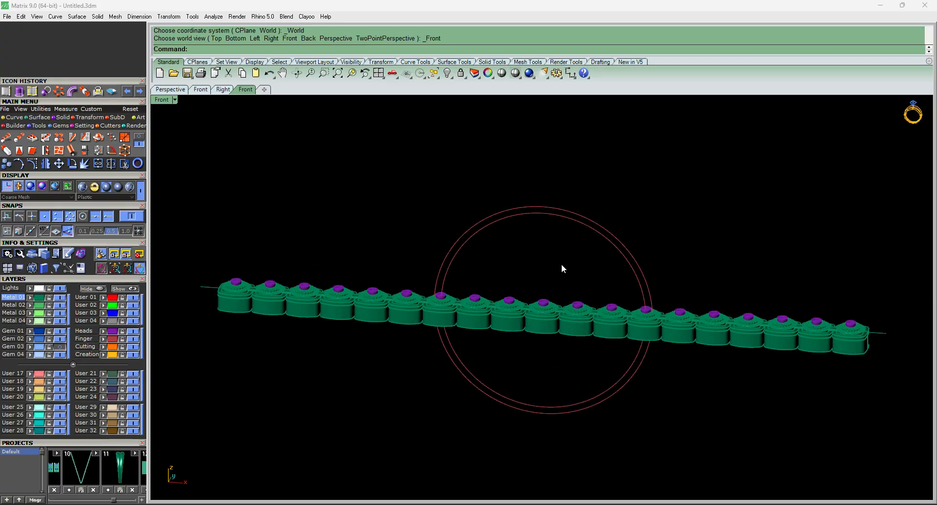
Flow the grouped link row along the outer finger circle with Copy and Stretch on, using the straight centre line as base curve.
{"action": "left_click", "coordinate": [648, 282]}
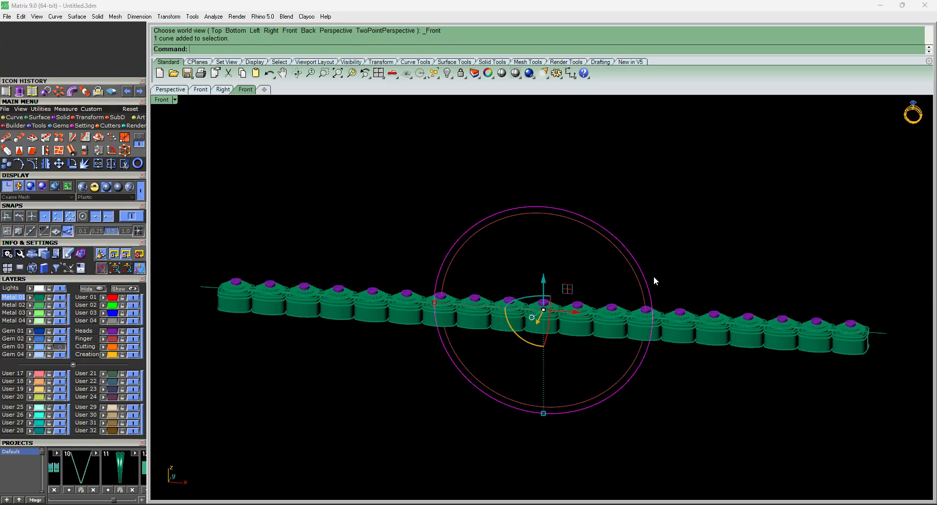
{"action": "left_click", "coordinate": [654, 276]}
{"action": "scroll", "coordinate": [805, 342], "scroll_direction": "up", "scroll_amount": 3}
{"action": "key", "text": "ctrl+a"}
{"action": "scroll", "coordinate": [765, 339], "scroll_direction": "down", "scroll_amount": 3}
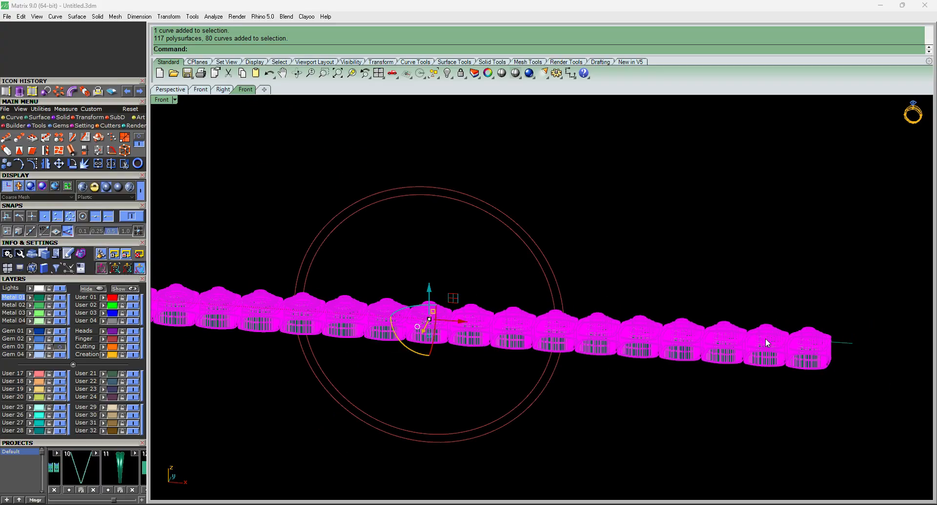
{"action": "left_click", "coordinate": [74, 136]}
{"action": "scroll", "coordinate": [812, 325], "scroll_direction": "up", "scroll_amount": 5}
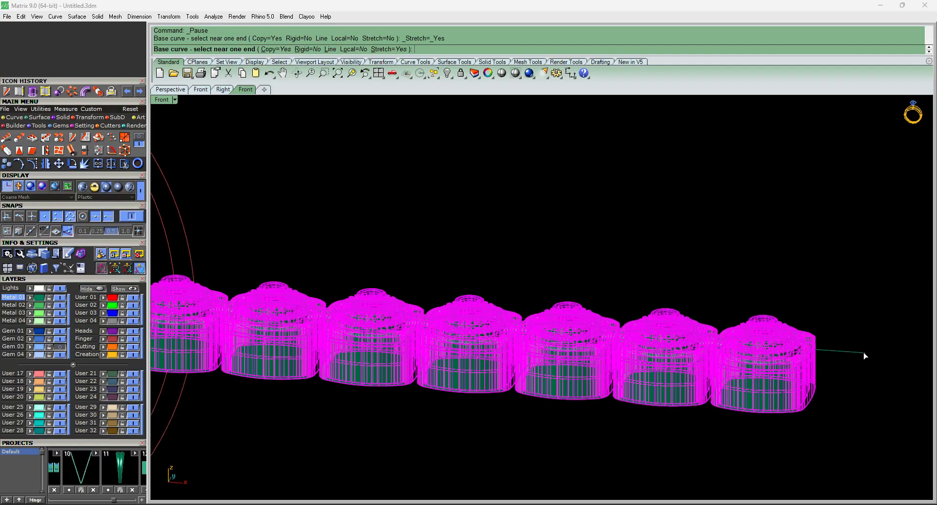
{"action": "left_click", "coordinate": [863, 355]}
{"action": "scroll", "coordinate": [747, 322], "scroll_direction": "down", "scroll_amount": 5}
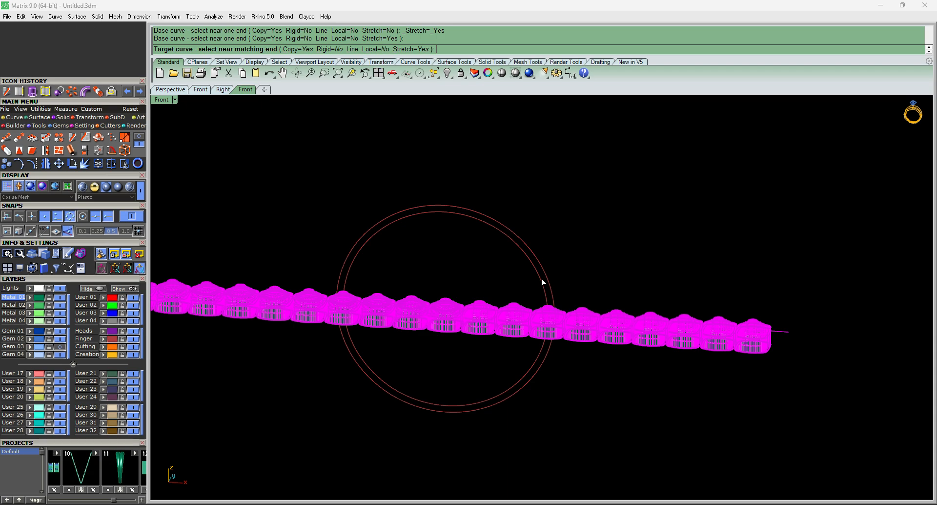
{"action": "scroll", "coordinate": [544, 281], "scroll_direction": "up", "scroll_amount": 3}
{"action": "left_click", "coordinate": [553, 270]}
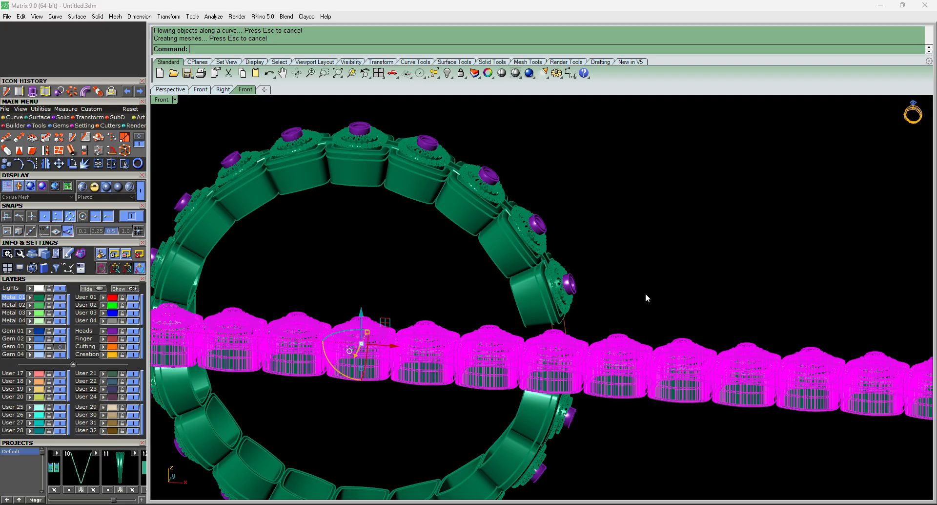
Return to the front view and hide the original straight row of links.
{"action": "scroll", "coordinate": [656, 298], "scroll_direction": "down", "scroll_amount": 2}
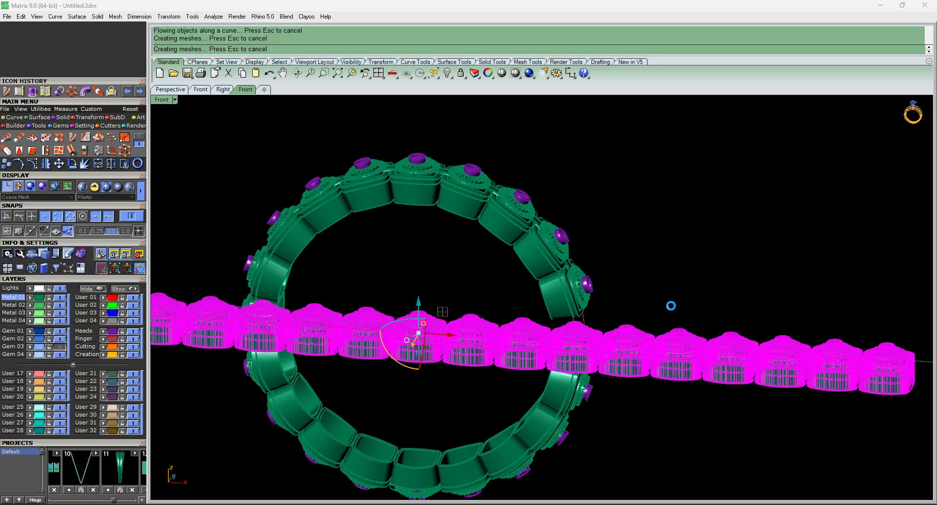
{"action": "scroll", "coordinate": [672, 305], "scroll_direction": "down", "scroll_amount": 3}
{"action": "scroll", "coordinate": [542, 303], "scroll_direction": "up", "scroll_amount": 3}
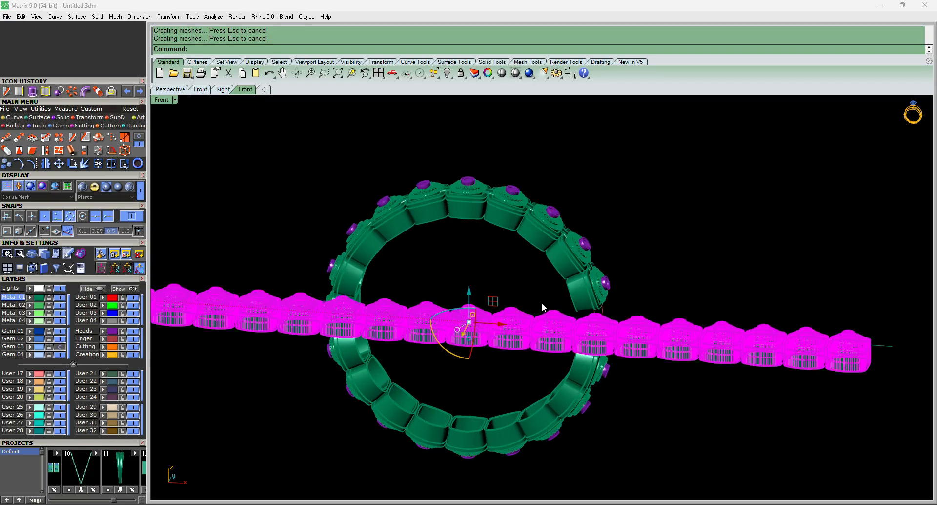
{"action": "right_click_drag", "start_coordinate": [663, 266], "coordinate": [657, 246]}
{"action": "key", "text": "F6"}
{"action": "scroll", "coordinate": [610, 279], "scroll_direction": "down", "scroll_amount": 4}
{"action": "scroll", "coordinate": [582, 292], "scroll_direction": "up", "scroll_amount": 3}
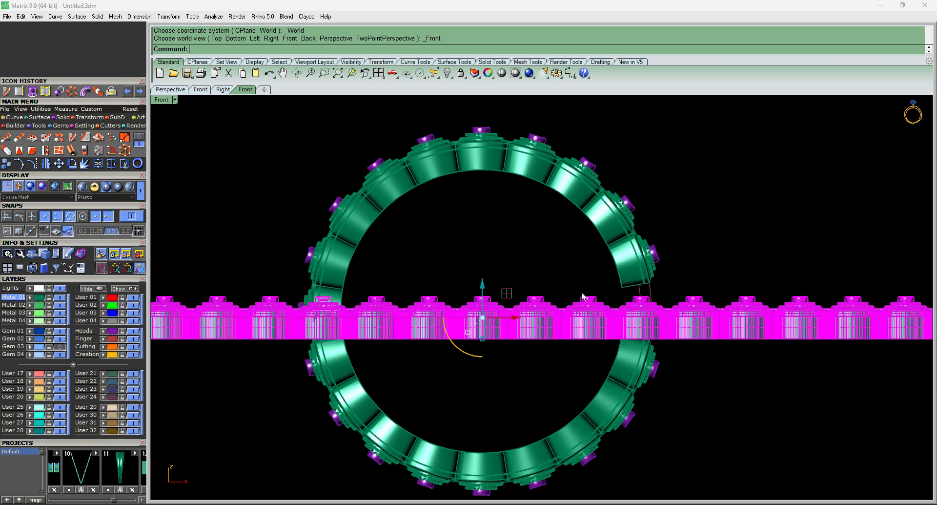
{"action": "type", "text": "h"}
{"action": "key", "text": "Return"}
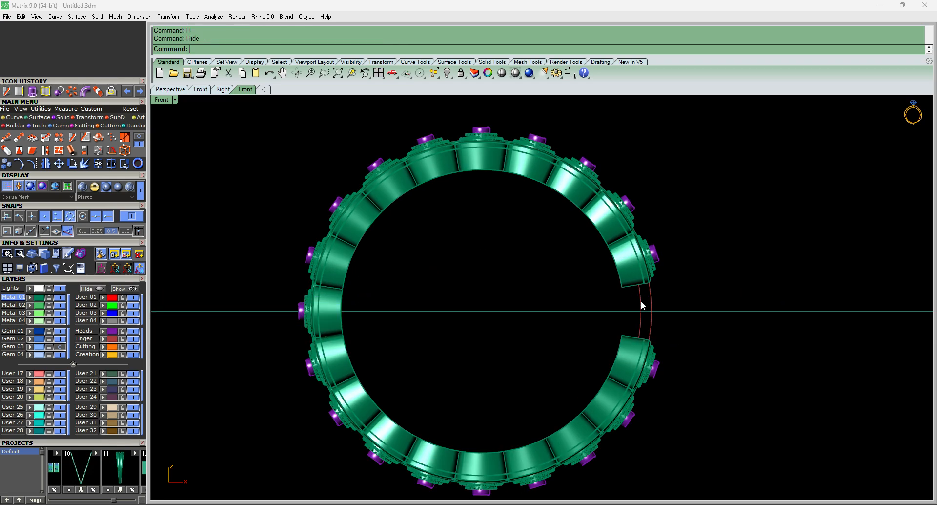
Select the whole ring of flowed links.
{"action": "scroll", "coordinate": [644, 280], "scroll_direction": "down", "scroll_amount": 3}
{"action": "left_click_drag", "start_coordinate": [356, 162], "coordinate": [672, 288]}
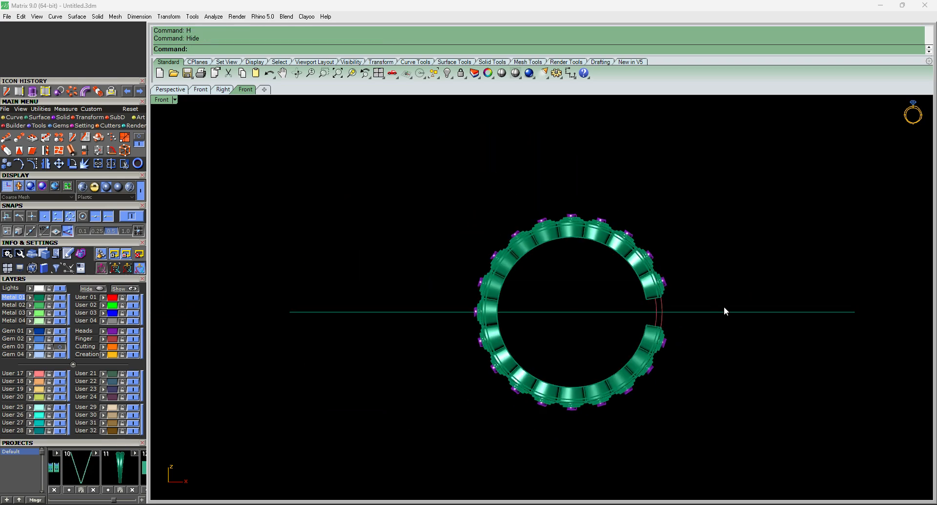
{"action": "scroll", "coordinate": [551, 308], "scroll_direction": "up", "scroll_amount": 2}
{"action": "key", "text": "ctrl+a"}
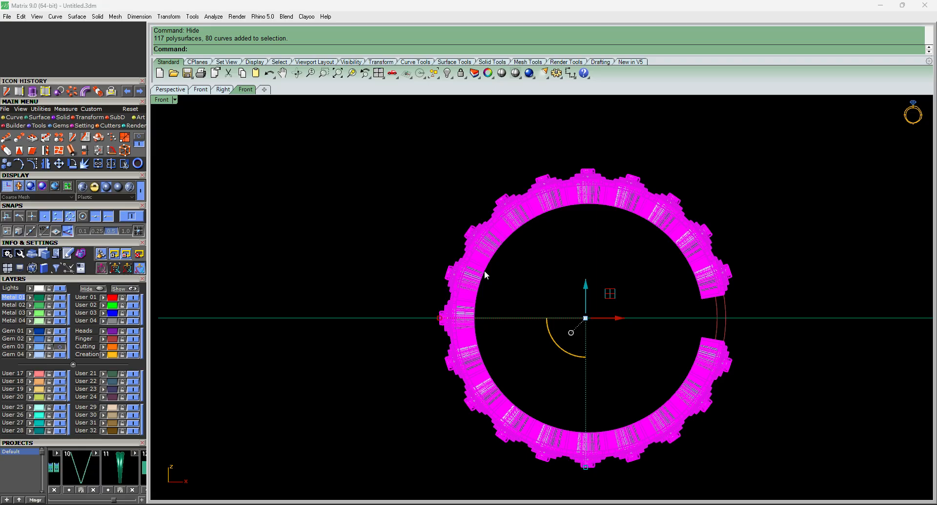
{"action": "type", "text": "r"}
{"action": "key", "text": "Return"}
{"action": "key", "text": "Escape"}
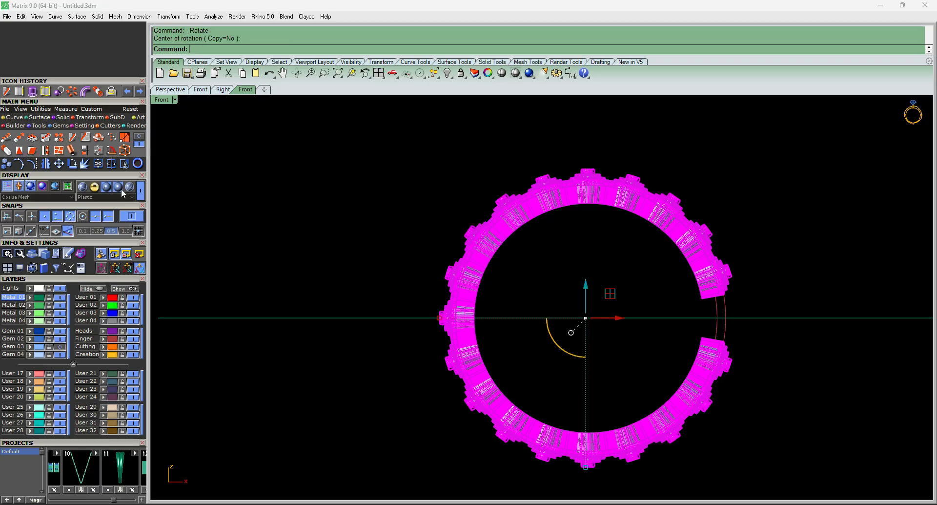
{"action": "left_click", "coordinate": [6, 164]}
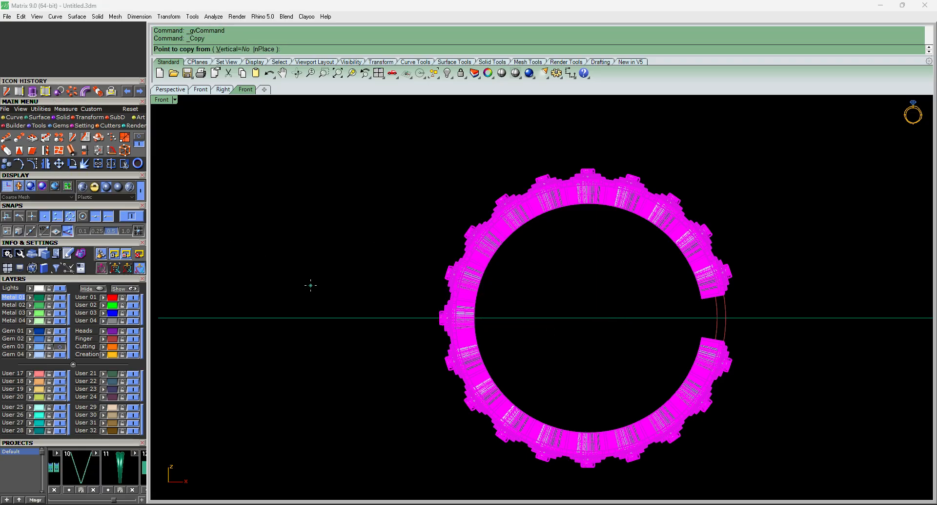
{"action": "type", "text": "0"}
{"action": "key", "text": "Return"}
{"action": "key", "text": "Escape"}
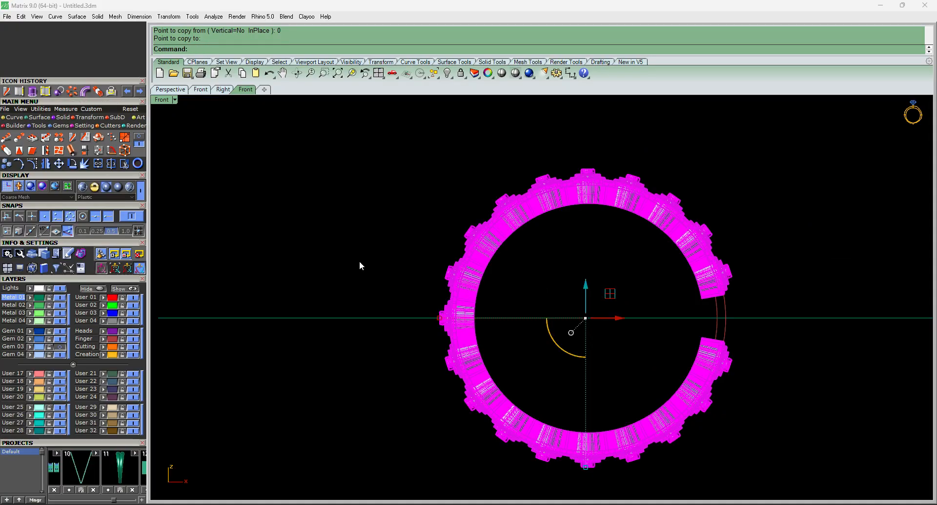
Rotate the ring of links about the origin from the horizontal axis to straight down, so its gap faces down.
{"action": "left_click", "coordinate": [72, 163]}
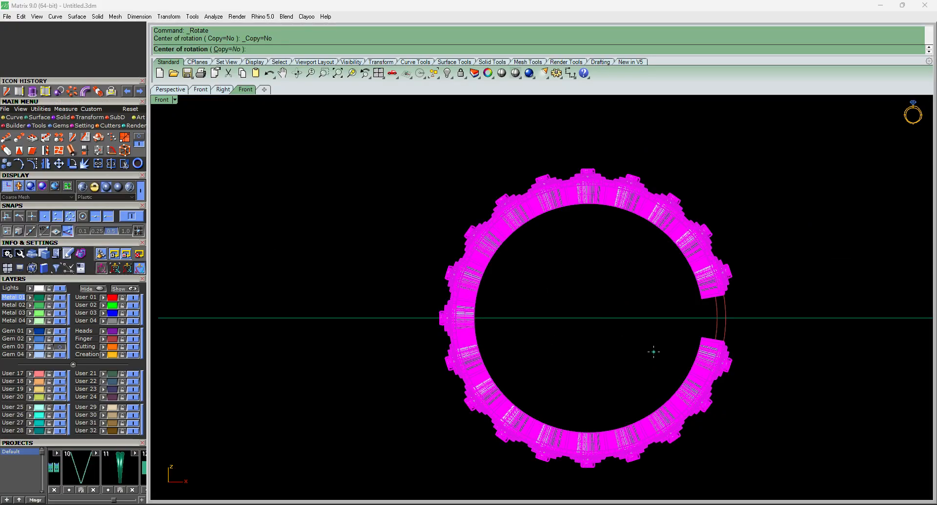
{"action": "type", "text": "0"}
{"action": "key", "text": "Return"}
{"action": "left_click", "coordinate": [838, 318]}
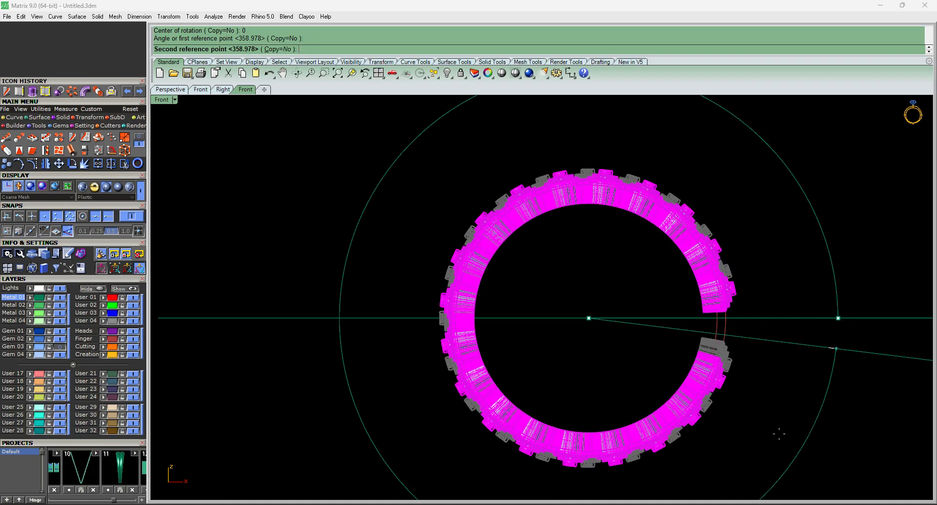
{"action": "mouse_move", "coordinate": [763, 436]}
{"action": "right_mouse_down"}
{"action": "mouse_move", "coordinate": [765, 414]}
{"action": "mouse_move", "coordinate": [746, 432]}
{"action": "right_mouse_up"}
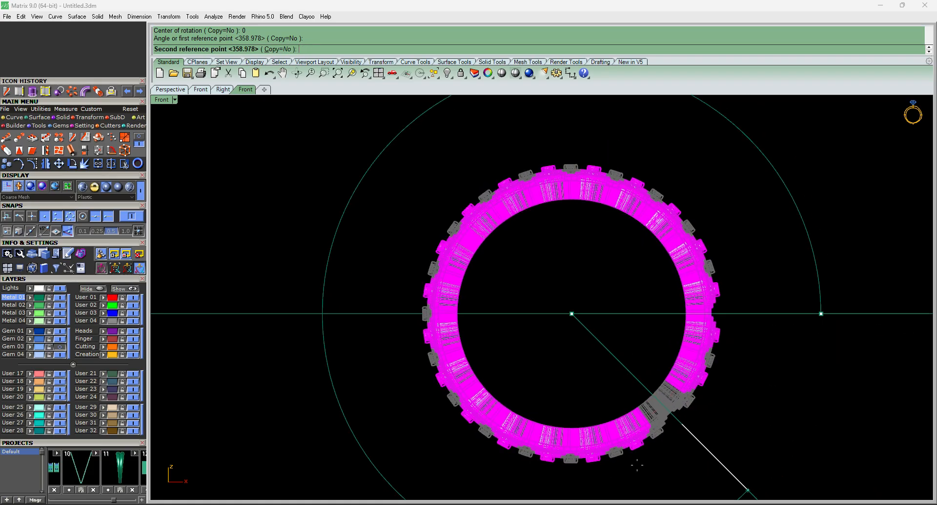
{"action": "left_click", "coordinate": [558, 482]}
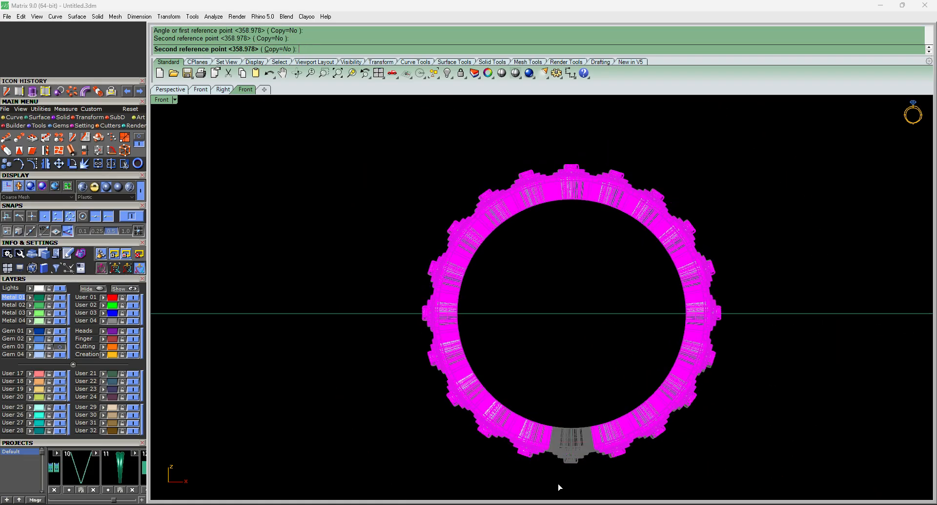
{"action": "left_click", "coordinate": [569, 453]}
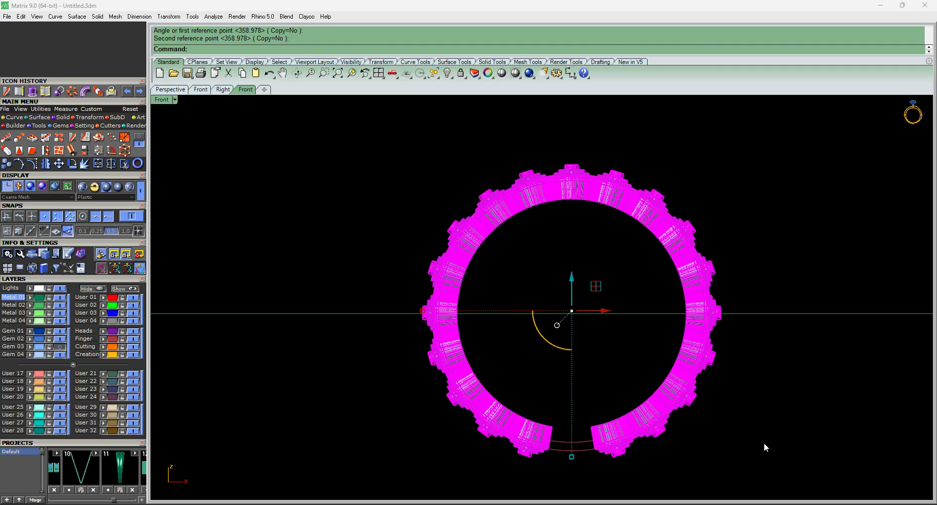
Undo the ring's rotation and the hiding of the original straight link row.
{"action": "key", "text": "ctrl+z"}
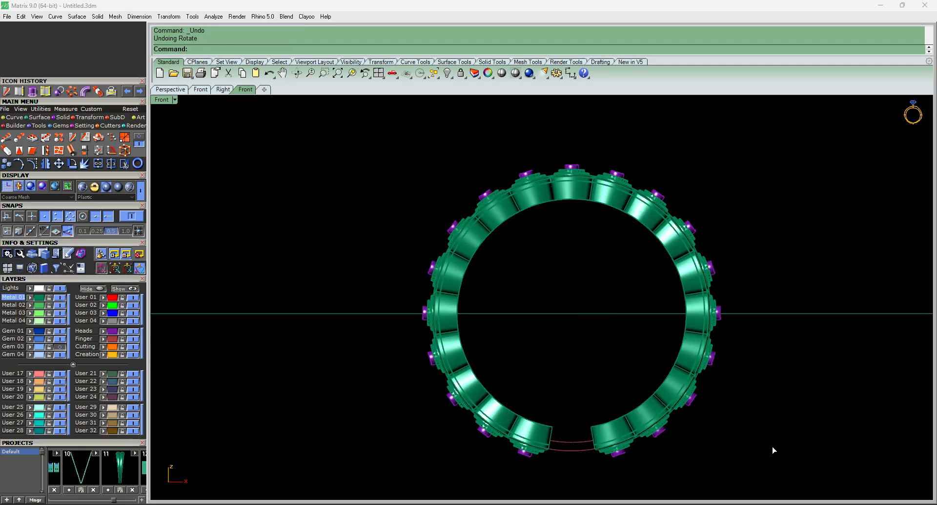
{"action": "key", "text": "ctrl+z"}
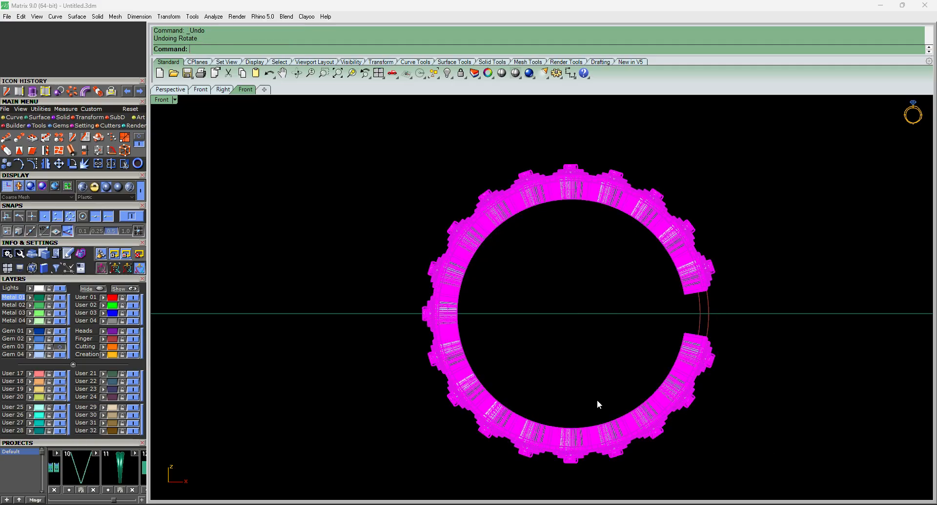
{"action": "key", "text": "ctrl+z"}
{"action": "key", "text": "Escape"}
{"action": "right_click_drag", "start_coordinate": [726, 394], "coordinate": [724, 367]}
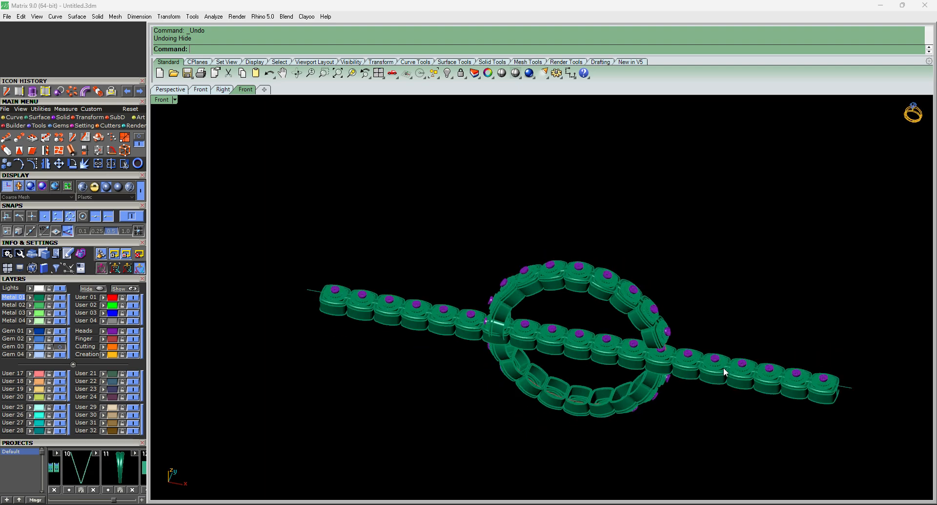
Hide the original straight row of links again.
{"action": "scroll", "coordinate": [652, 358], "scroll_direction": "up", "scroll_amount": 6}
{"action": "left_click", "coordinate": [409, 303]}
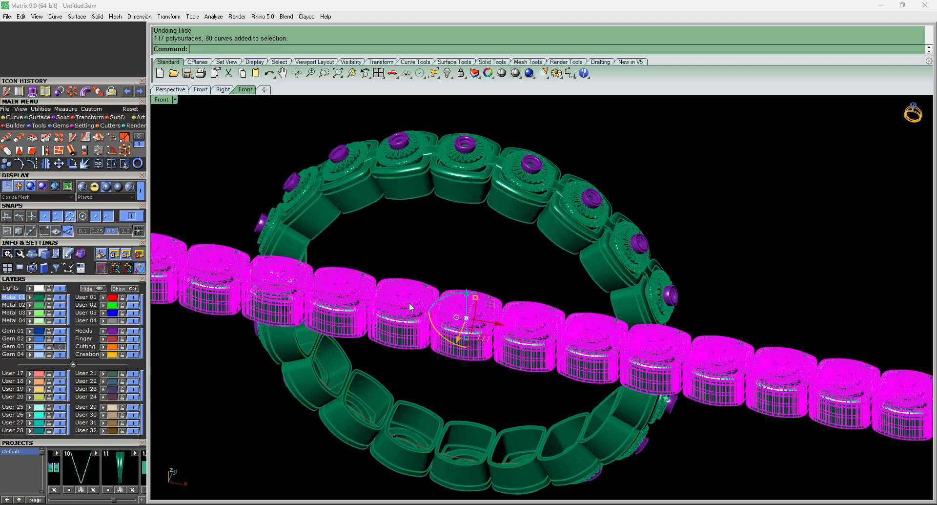
{"action": "type", "text": "h"}
{"action": "key", "text": "Return"}
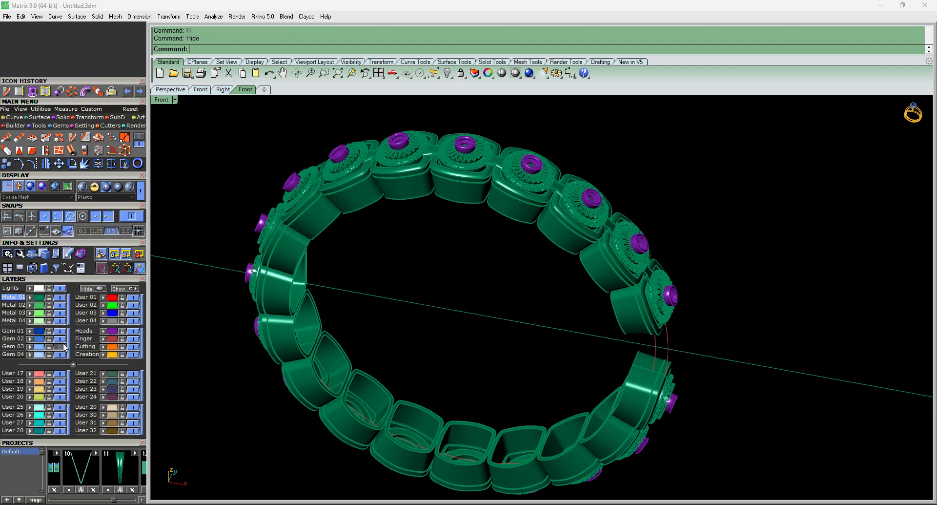
Show the Gem 03 layer, select all gems of the straight row, and group them.
{"action": "left_click", "coordinate": [60, 347]}
{"action": "left_click", "coordinate": [407, 291]}
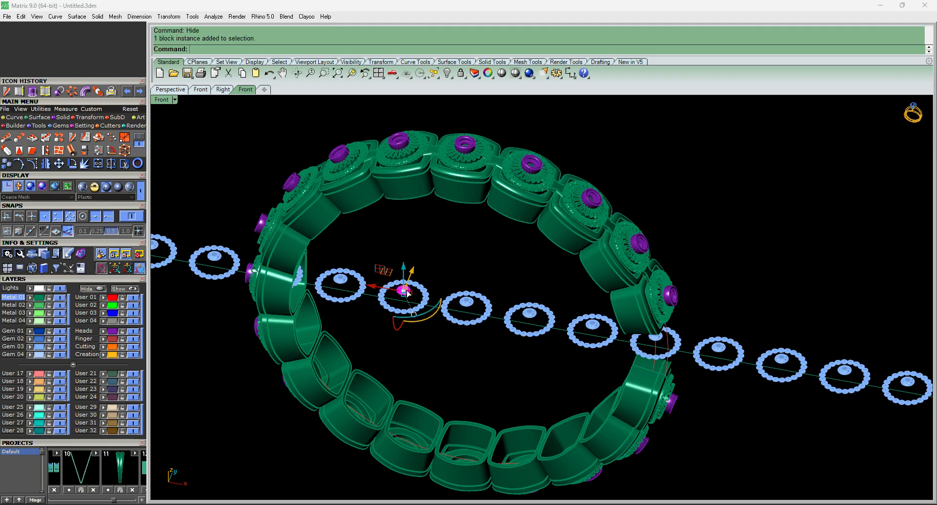
{"action": "left_click", "coordinate": [42, 347]}
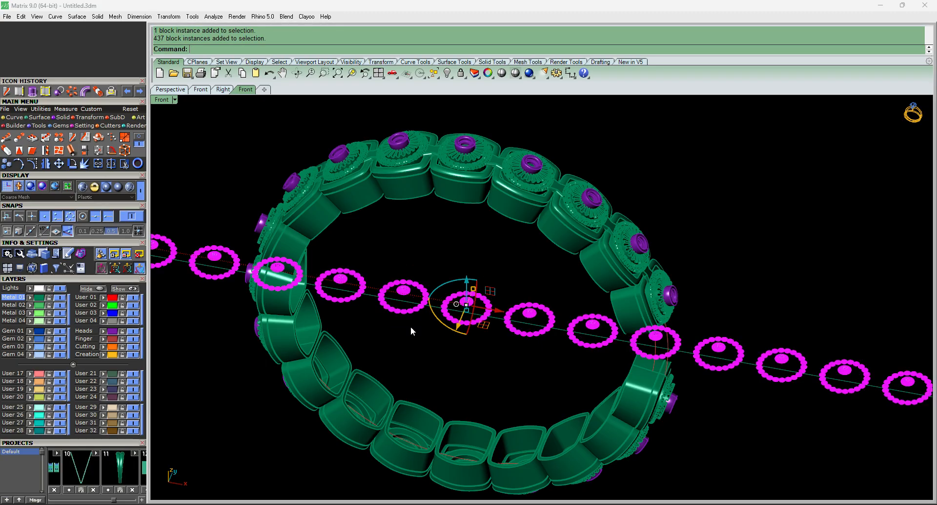
{"action": "type", "text": "g"}
{"action": "key", "text": "Return"}
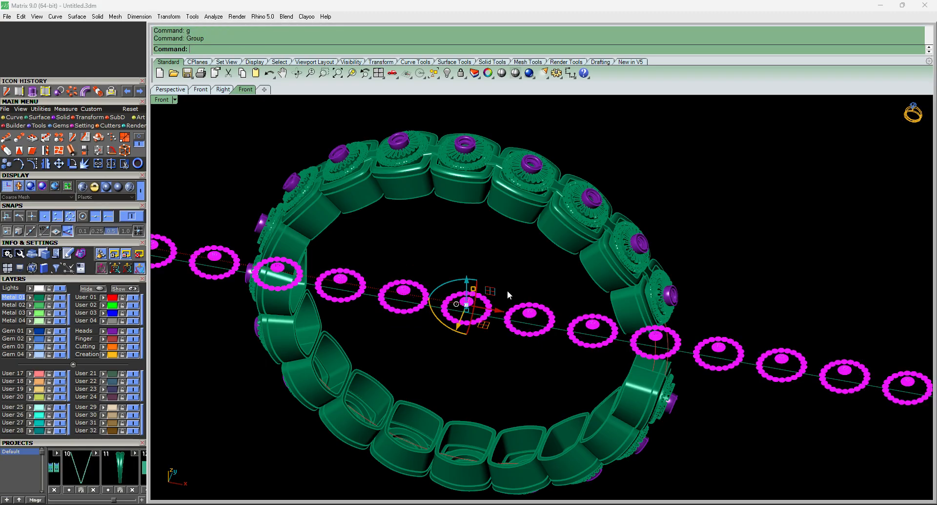
Flow the grouped gems from the straight centre line onto the outer finger circle with Copy=Yes, Stretch=No and PreserveStructure=Yes, then clear the selection.
{"action": "scroll", "coordinate": [508, 290], "scroll_direction": "down", "scroll_amount": 3}
{"action": "scroll", "coordinate": [796, 351], "scroll_direction": "up", "scroll_amount": 4}
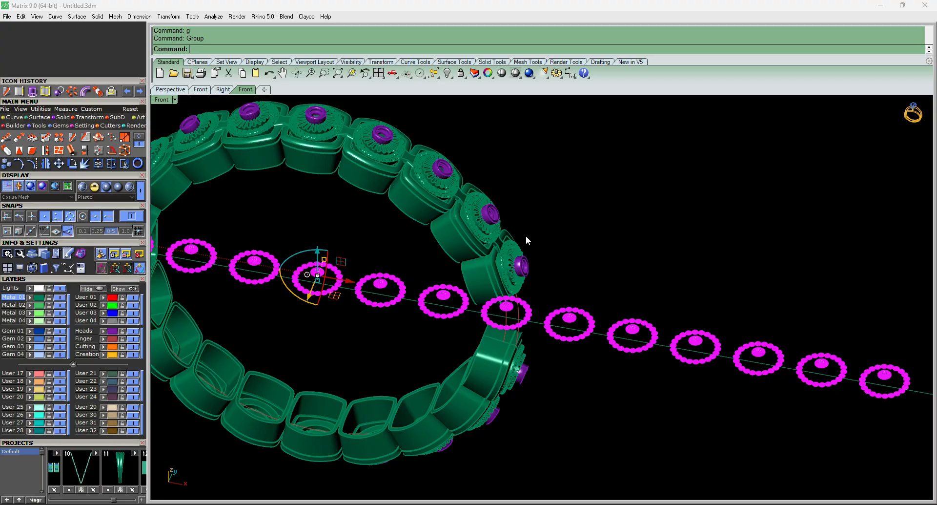
{"action": "scroll", "coordinate": [426, 168], "scroll_direction": "up", "scroll_amount": 6}
{"action": "scroll", "coordinate": [409, 162], "scroll_direction": "down", "scroll_amount": 6}
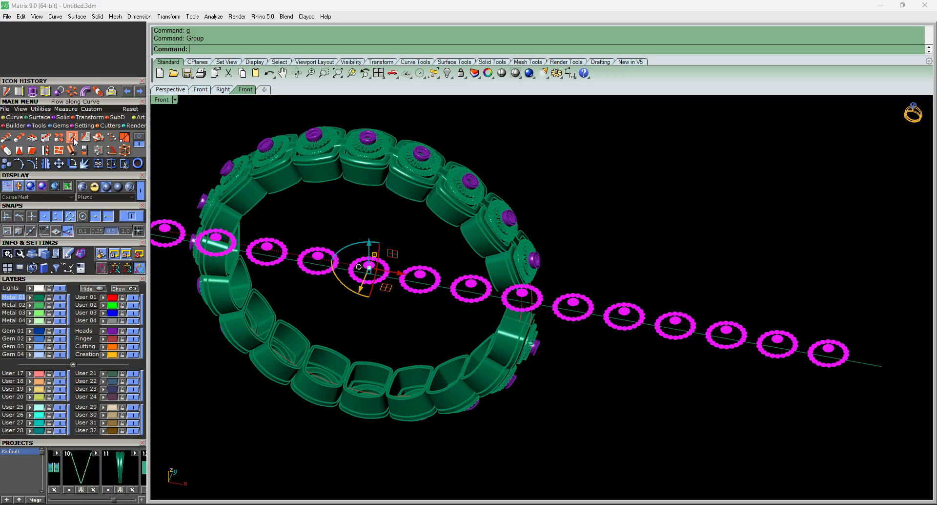
{"action": "left_click", "coordinate": [73, 137]}
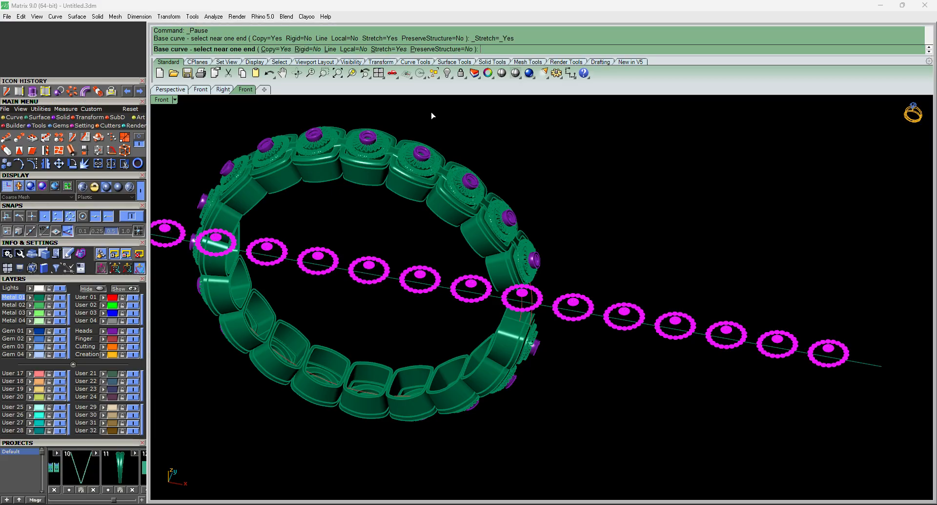
{"action": "left_click", "coordinate": [449, 49]}
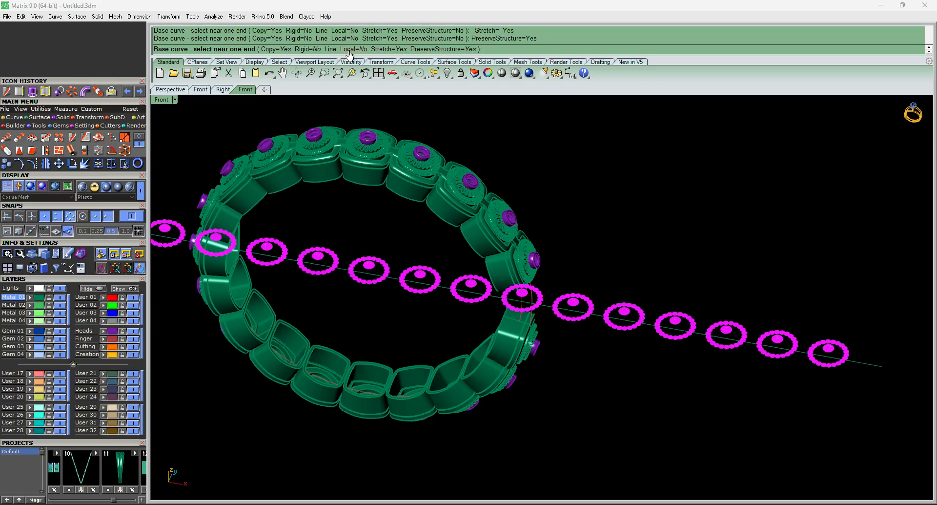
{"action": "left_click", "coordinate": [383, 49]}
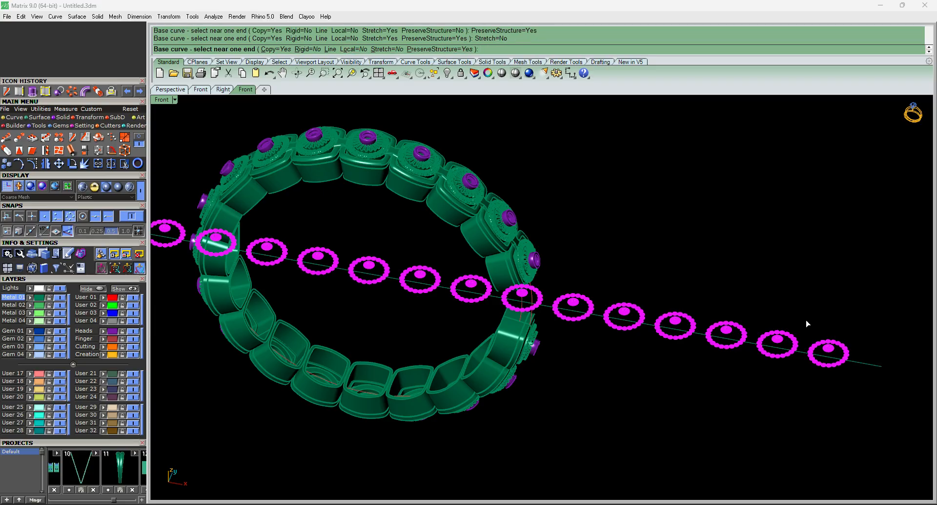
{"action": "left_click", "coordinate": [814, 359]}
{"action": "scroll", "coordinate": [506, 299], "scroll_direction": "up", "scroll_amount": 2}
{"action": "scroll", "coordinate": [501, 313], "scroll_direction": "up", "scroll_amount": 3}
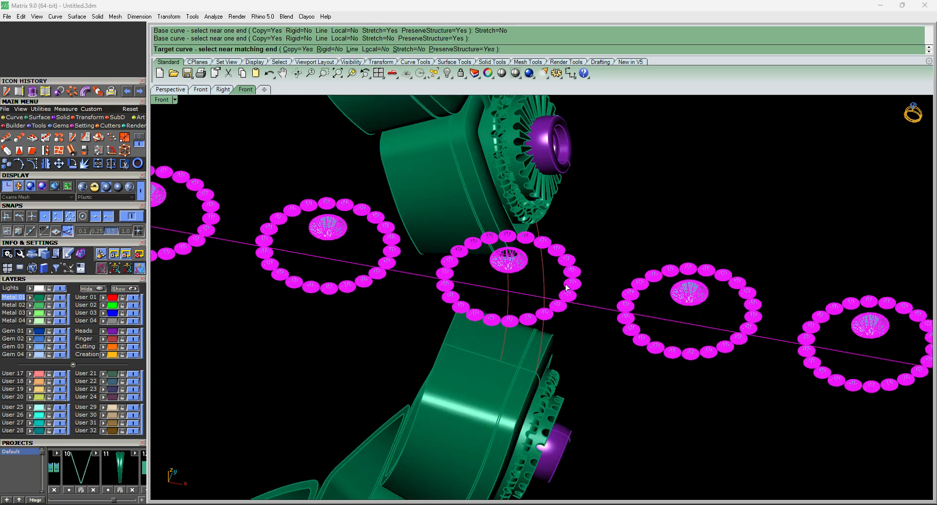
{"action": "left_click", "coordinate": [543, 270]}
{"action": "scroll", "coordinate": [605, 233], "scroll_direction": "down", "scroll_amount": 7}
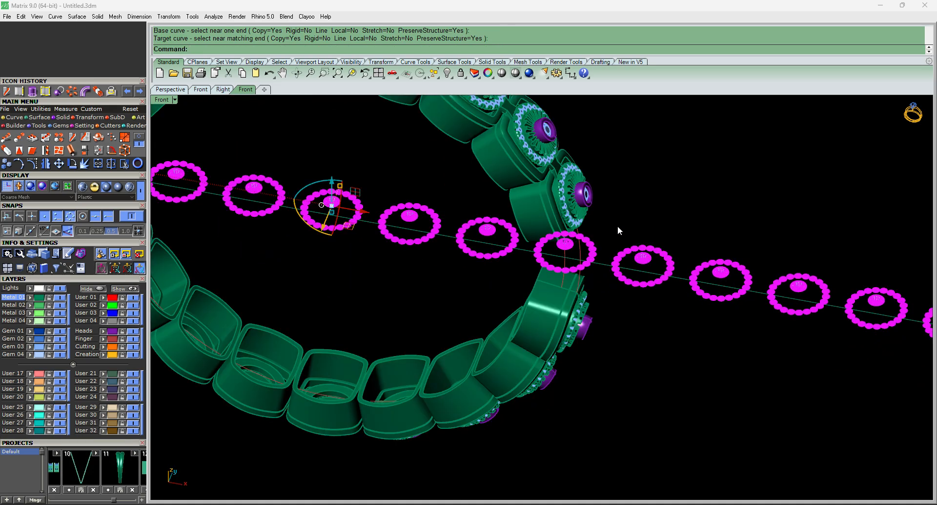
{"action": "right_click_drag", "start_coordinate": [671, 191], "coordinate": [648, 183]}
{"action": "left_click", "coordinate": [642, 206]}
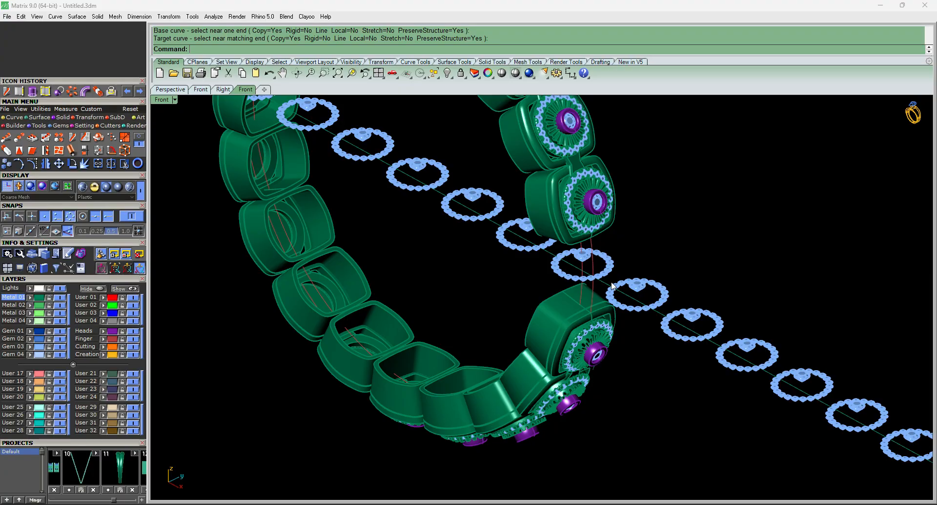
Select the straight row of gems and bring back the hidden straight links.
{"action": "left_click", "coordinate": [632, 285]}
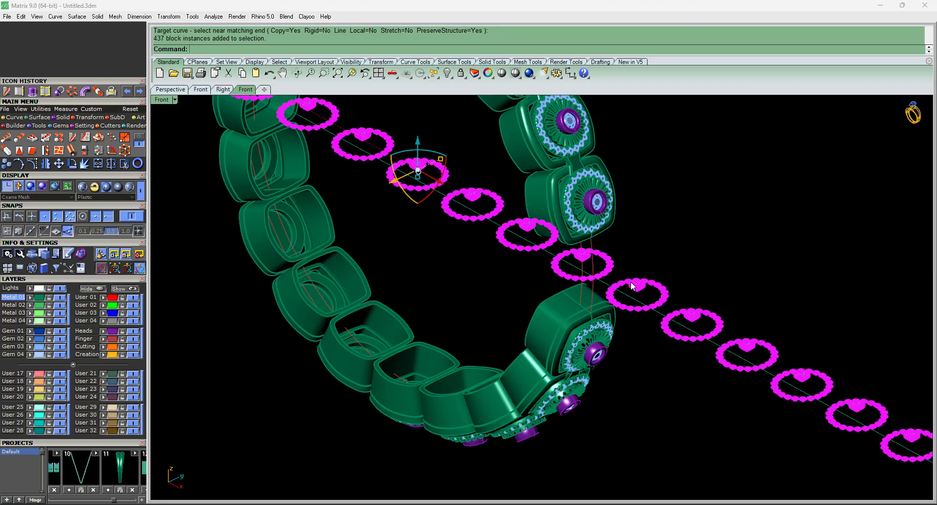
{"action": "left_click", "coordinate": [129, 289]}
{"action": "key", "text": "ctrl+a"}
{"action": "scroll", "coordinate": [614, 330], "scroll_direction": "up", "scroll_amount": 2}
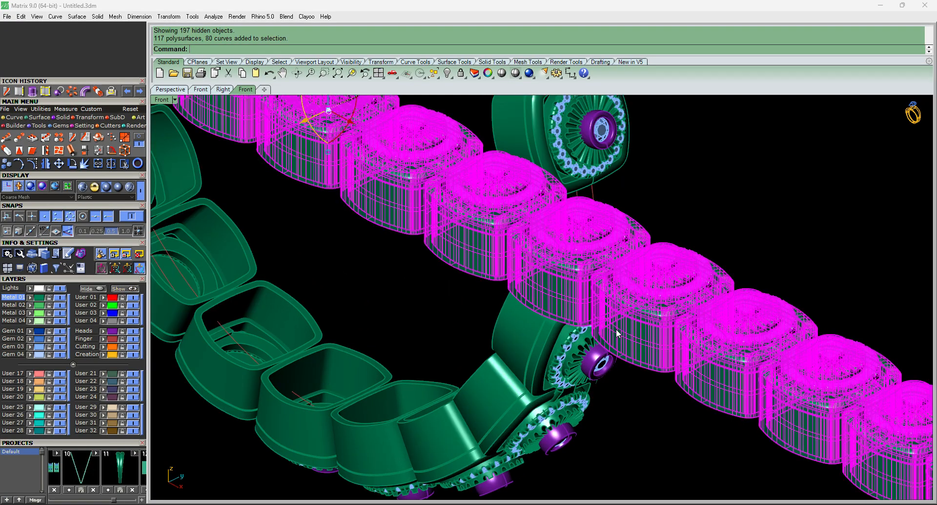
Try hiding the straight row of links, and undo the hide.
{"action": "key", "text": "ctrl+h"}
{"action": "key", "text": "ctrl+z"}
{"action": "scroll", "coordinate": [640, 294], "scroll_direction": "down", "scroll_amount": 1}
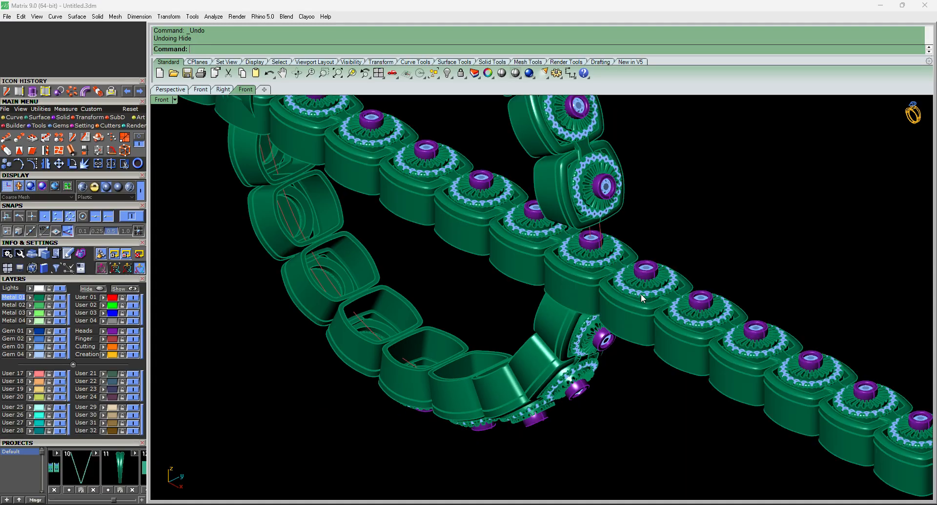
Move the straight row of links and gems to the User 21 layer and keep that layer switched off.
{"action": "scroll", "coordinate": [640, 295], "scroll_direction": "up", "scroll_amount": 1}
{"action": "key", "text": "ctrl+a"}
{"action": "scroll", "coordinate": [639, 295], "scroll_direction": "up", "scroll_amount": 1}
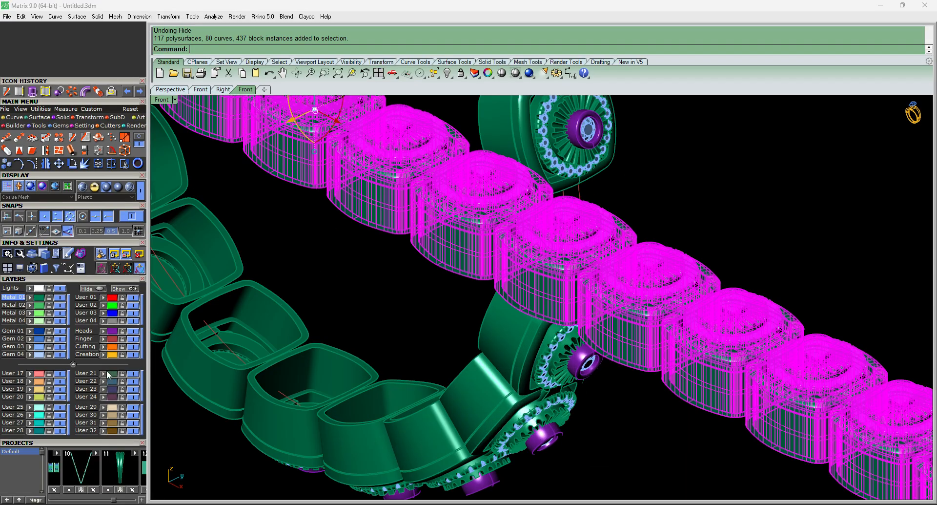
{"action": "left_click", "coordinate": [132, 374]}
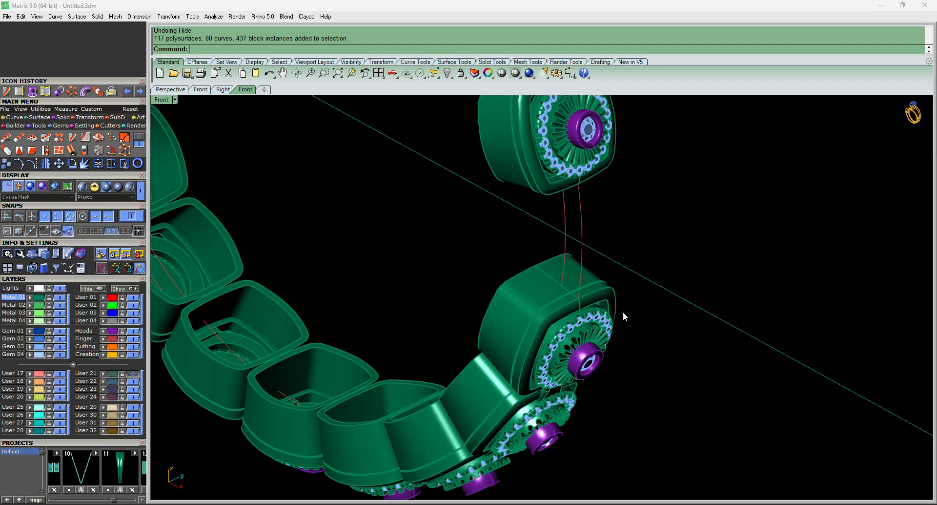
Return to the front view and select the whole ring of links together with its gems.
{"action": "key", "text": "F5"}
{"action": "scroll", "coordinate": [724, 306], "scroll_direction": "down", "scroll_amount": 5}
{"action": "key", "text": "F6"}
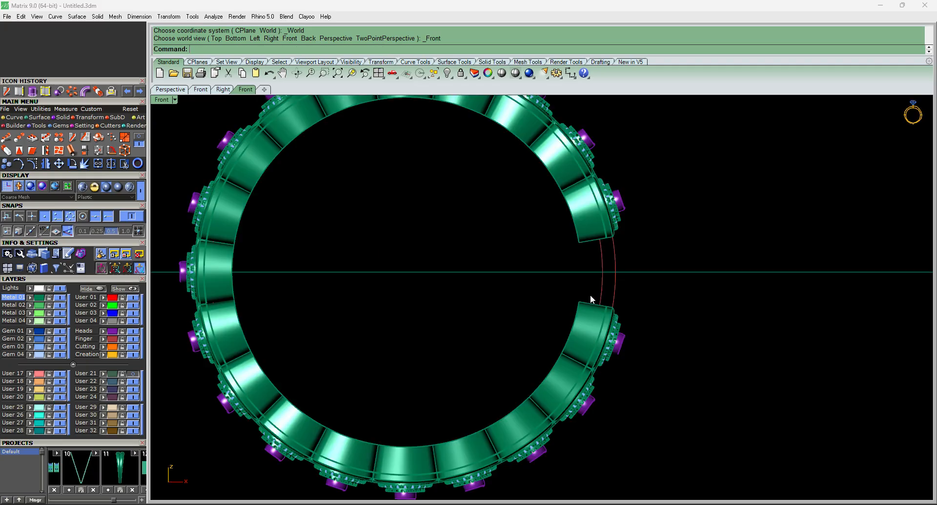
{"action": "scroll", "coordinate": [652, 304], "scroll_direction": "down", "scroll_amount": 4}
{"action": "left_click_drag", "start_coordinate": [328, 145], "coordinate": [637, 458]}
{"action": "key", "text": "ctrl+a"}
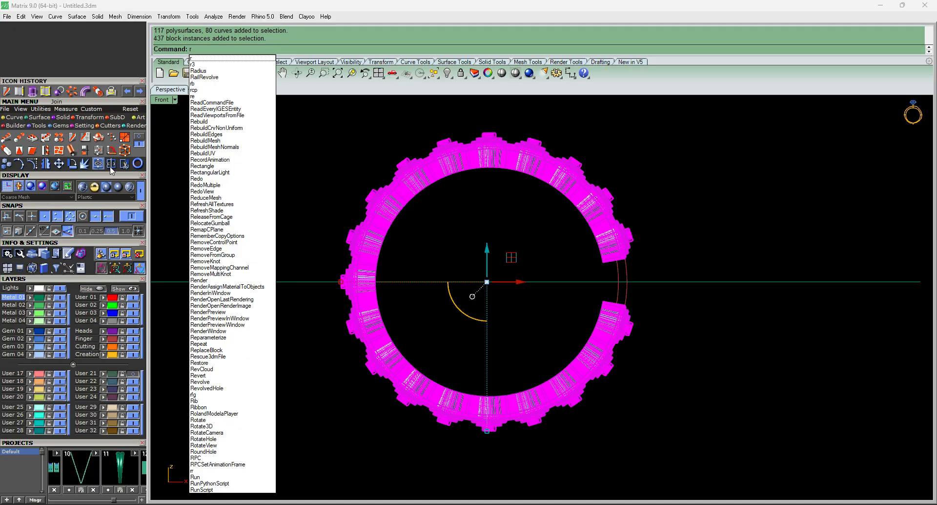
{"action": "key", "text": "Escape"}
Rotate the selected ring and gems about the origin (0), from the horizontal axis to straight down, so the gap faces down.
{"action": "left_click", "coordinate": [72, 163]}
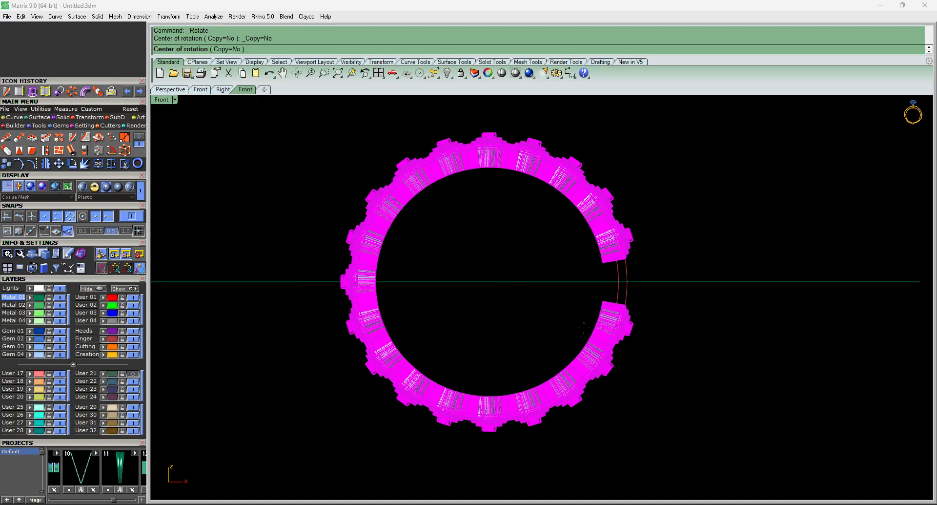
{"action": "type", "text": "0"}
{"action": "key", "text": "Return"}
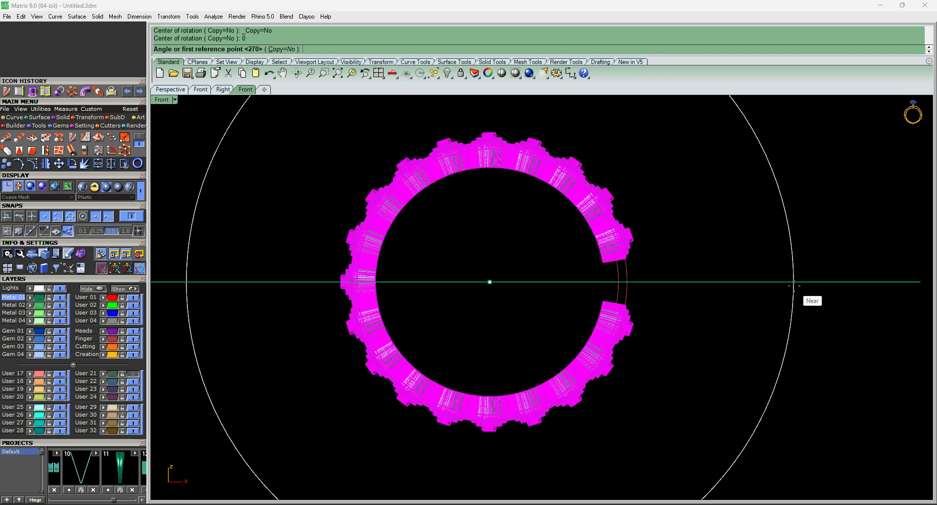
{"action": "left_click", "coordinate": [794, 281]}
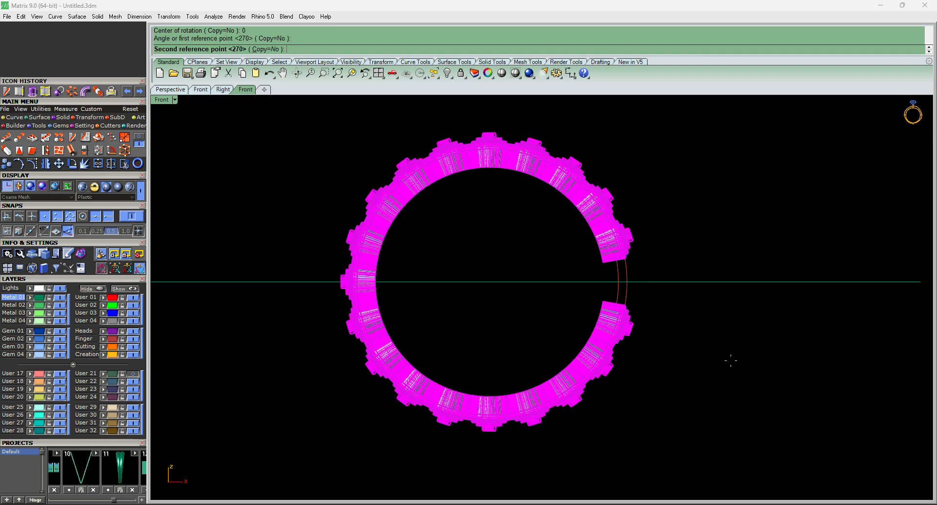
{"action": "left_click", "coordinate": [509, 446]}
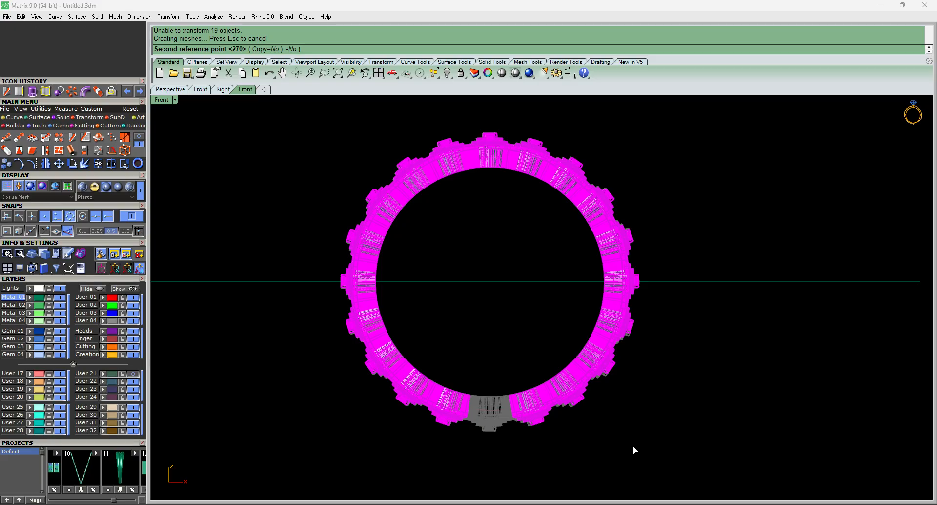
Select the inner finger circle in the ring's gap and examine how the links sit along it.
{"action": "scroll", "coordinate": [492, 400], "scroll_direction": "up", "scroll_amount": 4}
{"action": "left_click", "coordinate": [489, 404]}
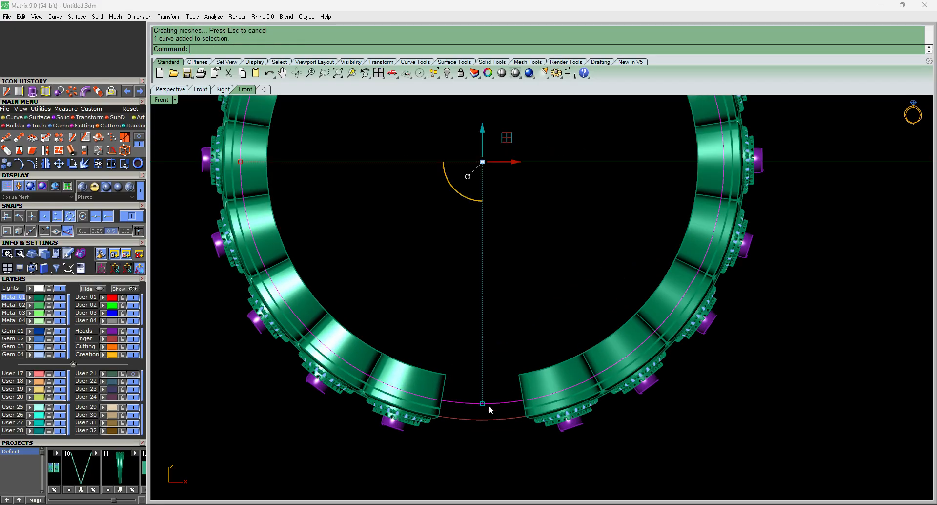
{"action": "scroll", "coordinate": [507, 342], "scroll_direction": "down", "scroll_amount": 2}
{"action": "scroll", "coordinate": [359, 156], "scroll_direction": "up", "scroll_amount": 3}
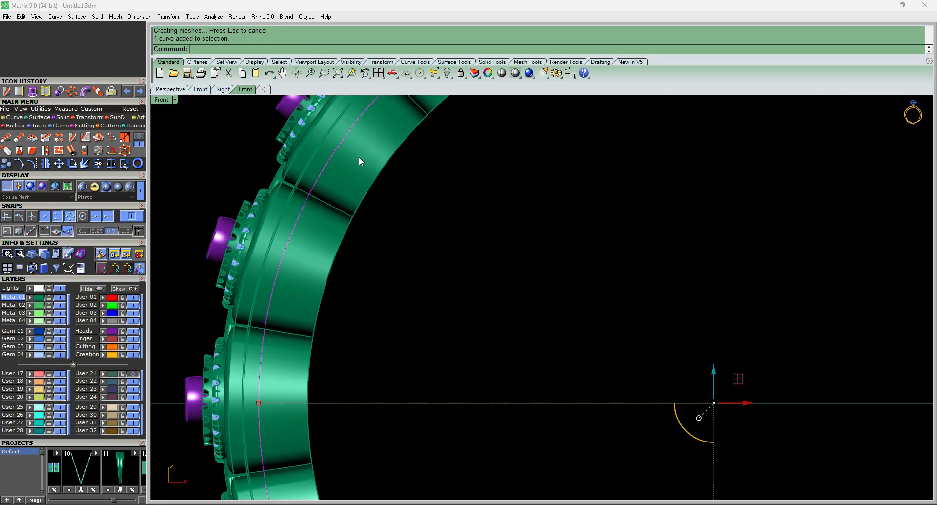
{"action": "scroll", "coordinate": [445, 203], "scroll_direction": "down", "scroll_amount": 3}
{"action": "scroll", "coordinate": [547, 128], "scroll_direction": "up", "scroll_amount": 4}
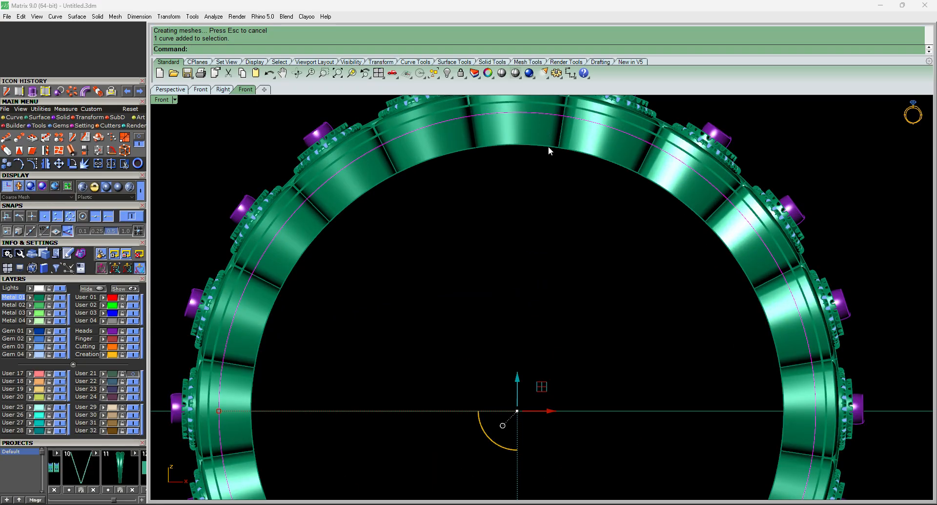
Extrude the selected inner finger circle into a solid cylinder on both sides, extending past the full width of the links.
{"action": "scroll", "coordinate": [543, 206], "scroll_direction": "down", "scroll_amount": 5}
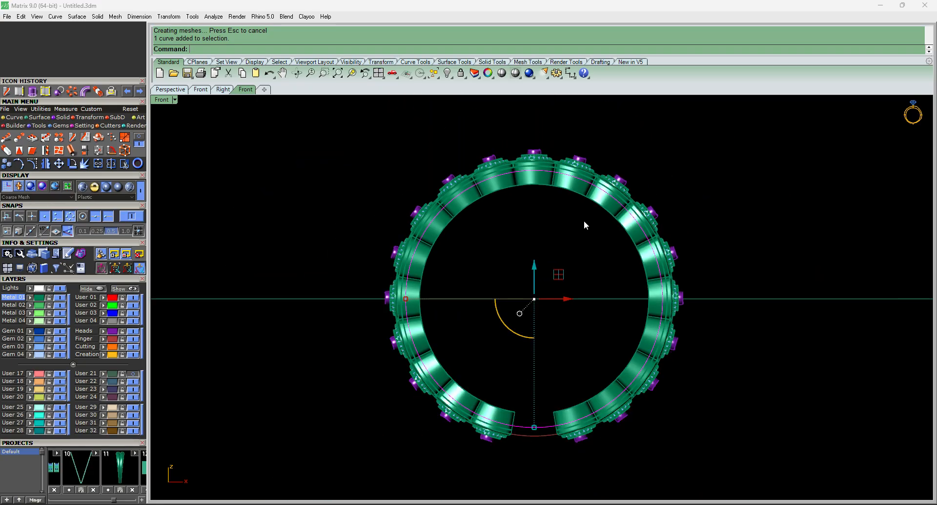
{"action": "key", "text": "ctrl+F1"}
{"action": "scroll", "coordinate": [535, 215], "scroll_direction": "down", "scroll_amount": 3}
{"action": "scroll", "coordinate": [535, 216], "scroll_direction": "up", "scroll_amount": 3}
{"action": "key", "text": "Return"}
{"action": "left_click", "coordinate": [536, 166]}
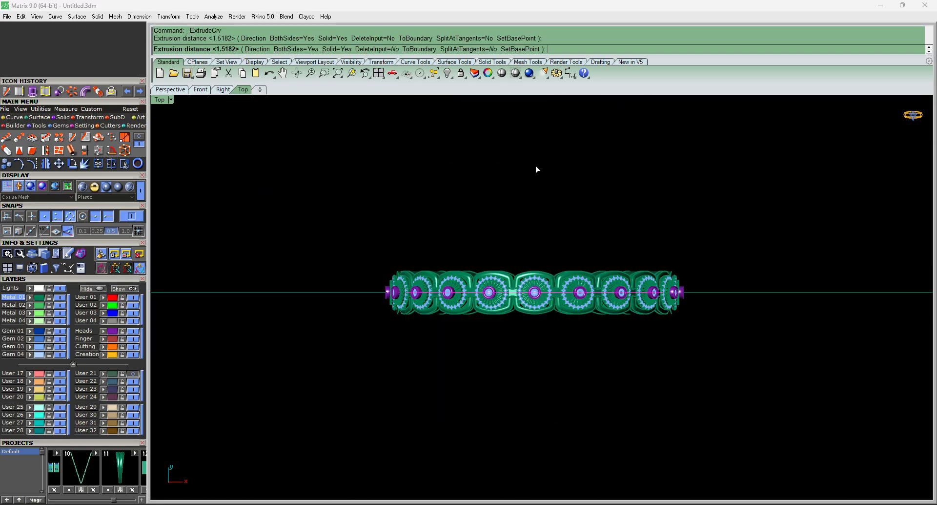
{"action": "left_click", "coordinate": [732, 188]}
Boolean-subtract the extruded finger cylinder from all the surrounding ring links.
{"action": "key", "text": "ctrl+F2"}
{"action": "scroll", "coordinate": [559, 179], "scroll_direction": "up", "scroll_amount": 4}
{"action": "left_click", "coordinate": [528, 160]}
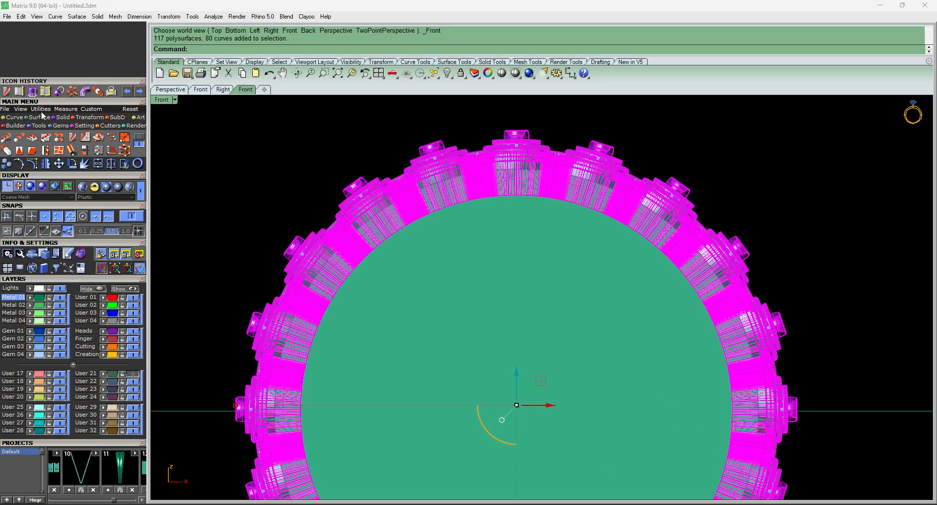
{"action": "left_click", "coordinate": [61, 117]}
{"action": "left_click", "coordinate": [19, 137]}
{"action": "left_click", "coordinate": [557, 293]}
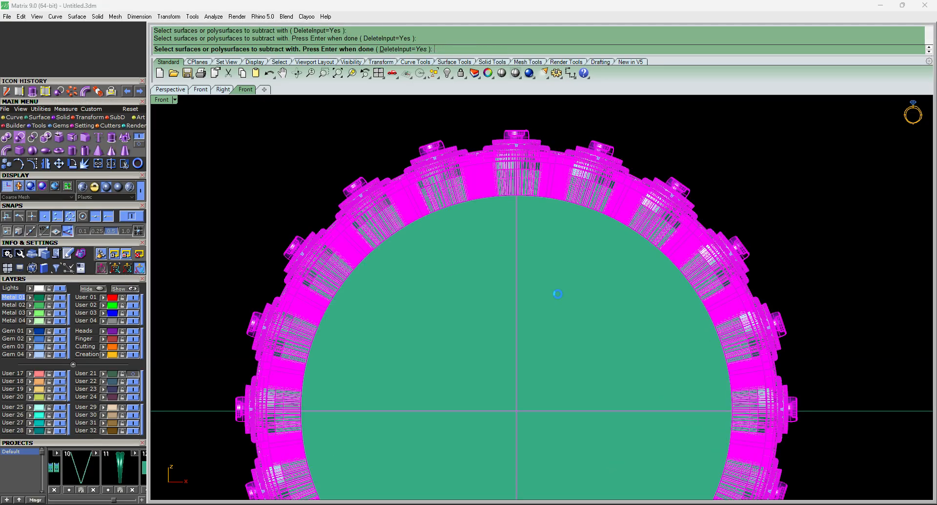
{"action": "right_click", "coordinate": [557, 293]}
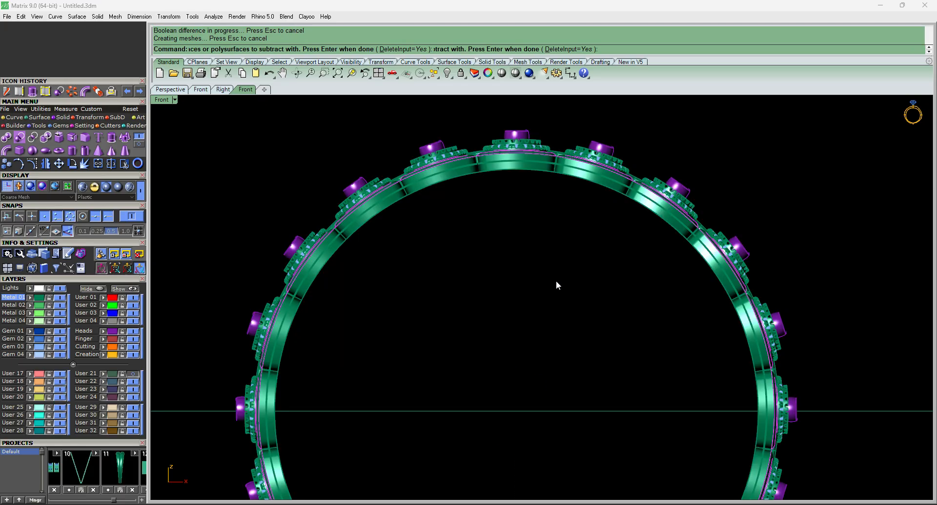
Inspect the thinned links and delete the extra curve on the right side of the ring.
{"action": "scroll", "coordinate": [556, 263], "scroll_direction": "down", "scroll_amount": 4}
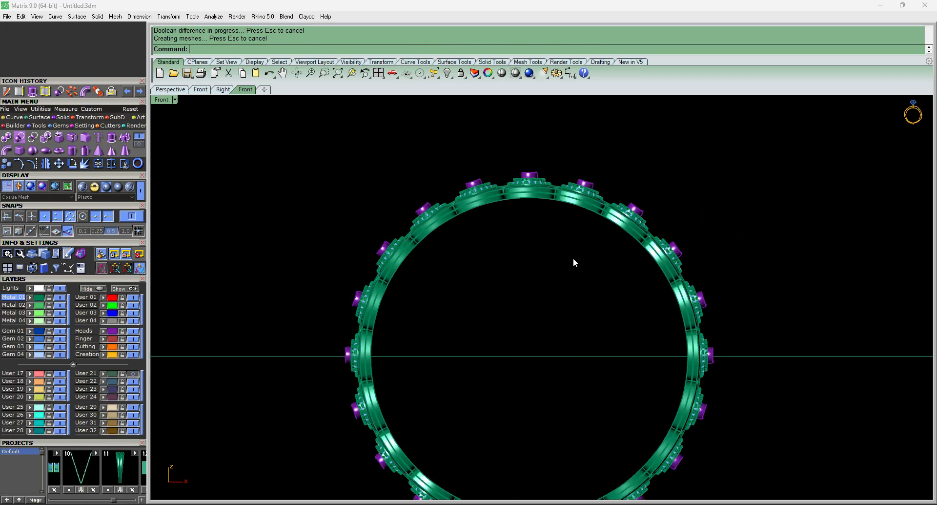
{"action": "right_click_drag", "start_coordinate": [573, 258], "coordinate": [609, 360]}
{"action": "key", "text": "F1"}
{"action": "key", "text": "F2"}
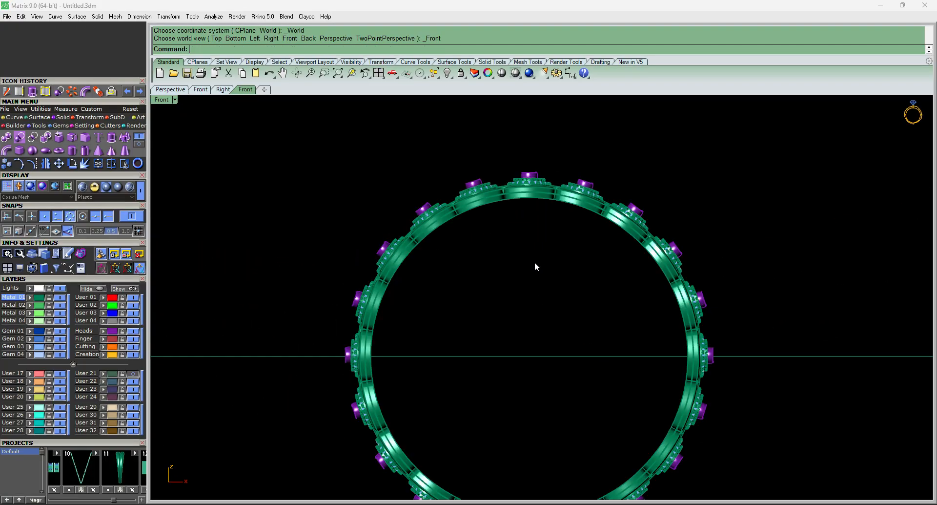
{"action": "scroll", "coordinate": [693, 319], "scroll_direction": "down", "scroll_amount": 3}
{"action": "left_click", "coordinate": [696, 311]}
{"action": "key", "text": "Delete"}
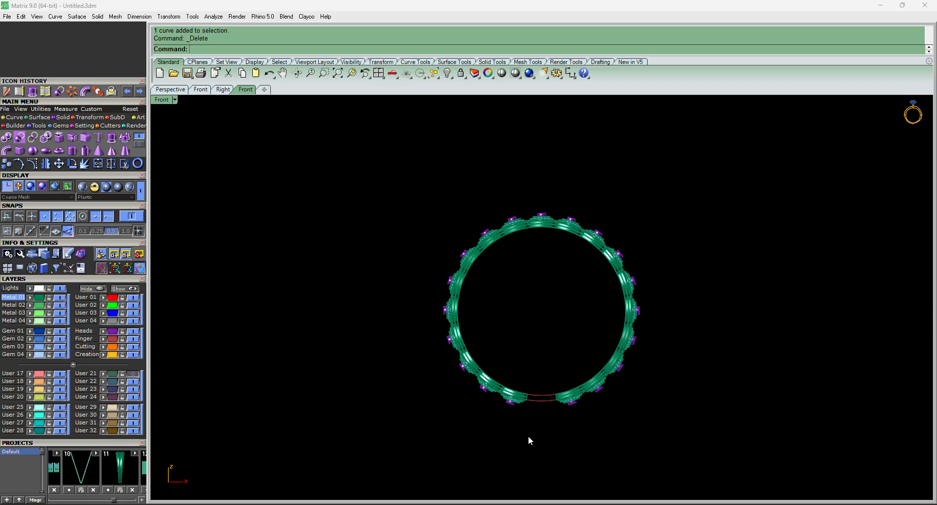
Extrude the inner and outer circles visible in the ring's gap to both sides as a solid band about as wide as the links.
{"action": "scroll", "coordinate": [544, 381], "scroll_direction": "up", "scroll_amount": 5}
{"action": "left_click", "coordinate": [548, 375]}
{"action": "left_click", "coordinate": [549, 392]}
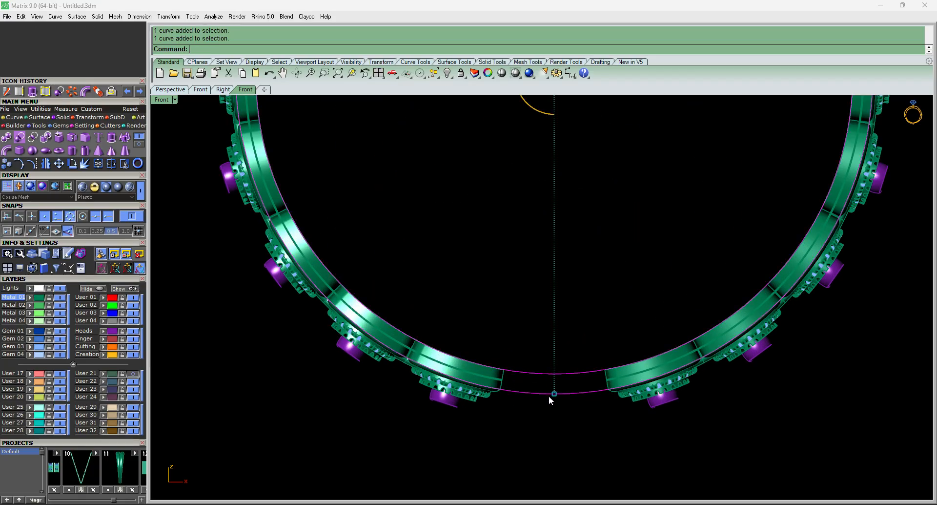
{"action": "key", "text": "F1"}
{"action": "scroll", "coordinate": [603, 380], "scroll_direction": "down", "scroll_amount": 6}
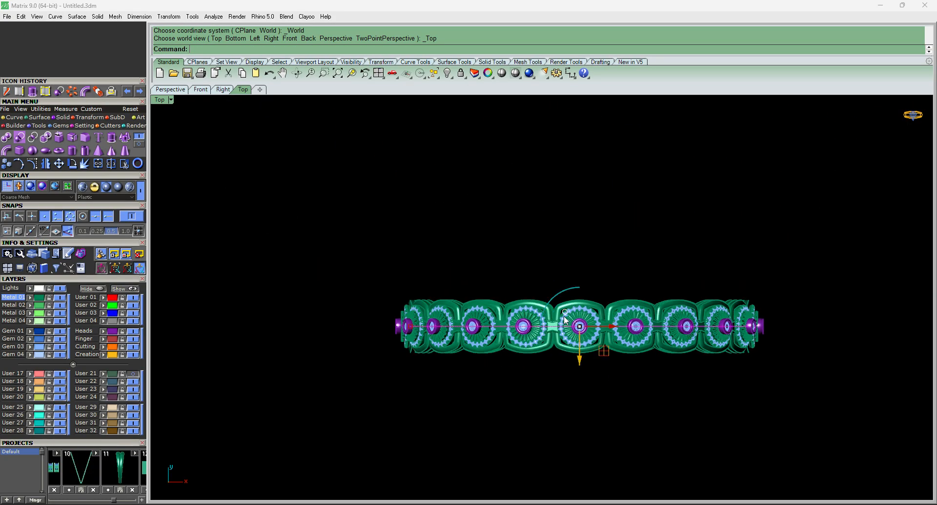
{"action": "scroll", "coordinate": [568, 319], "scroll_direction": "up", "scroll_amount": 8}
{"action": "key", "text": "Return"}
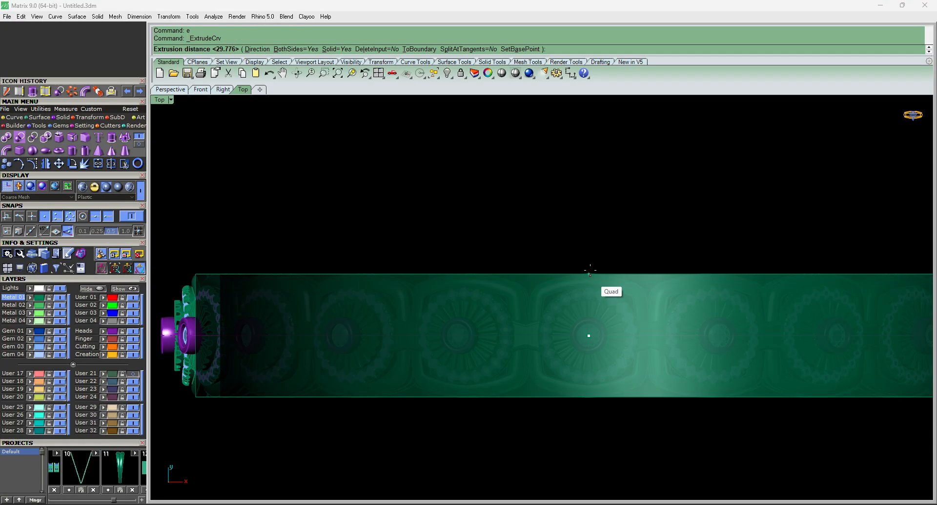
{"action": "left_click", "coordinate": [591, 272]}
{"action": "scroll", "coordinate": [589, 304], "scroll_direction": "down", "scroll_amount": 6}
{"action": "key", "text": "F2"}
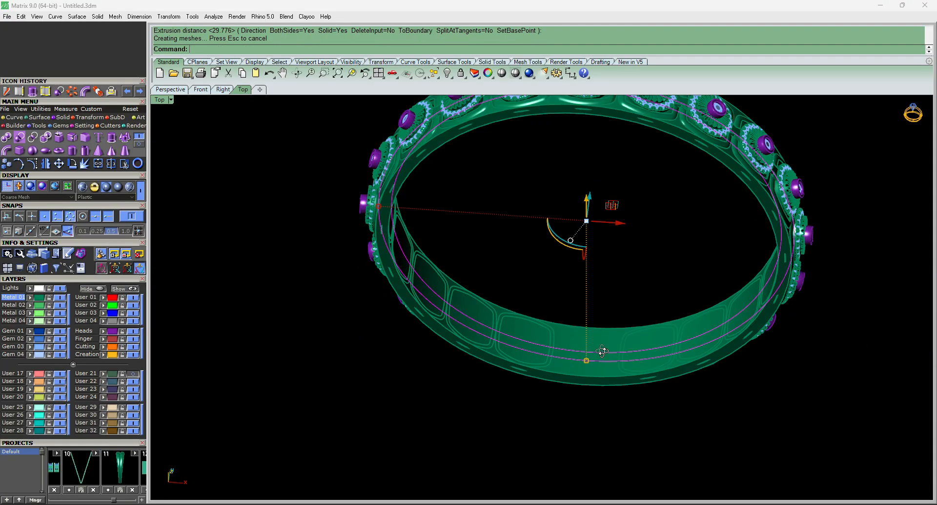
Draw a line across the band along the end of the link at the left side of the gap.
{"action": "key", "text": "ctrl+i"}
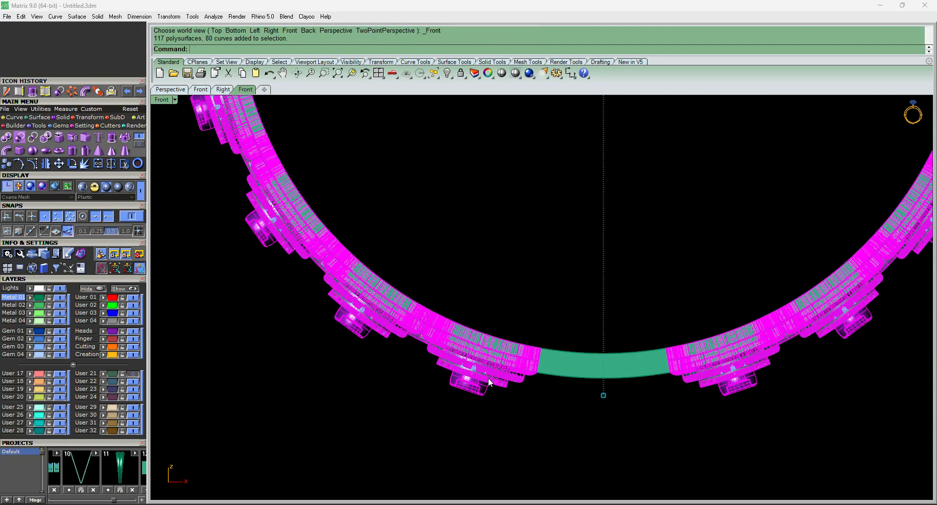
{"action": "key", "text": "ctrl+i"}
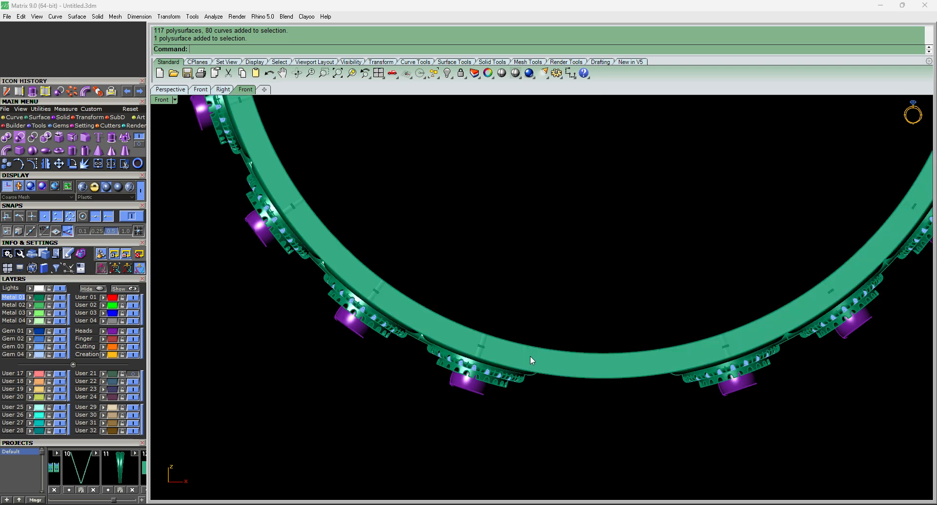
{"action": "key", "text": "ctrl+i"}
{"action": "scroll", "coordinate": [518, 372], "scroll_direction": "up", "scroll_amount": 3}
{"action": "type", "text": "li"}
{"action": "key", "text": "Return"}
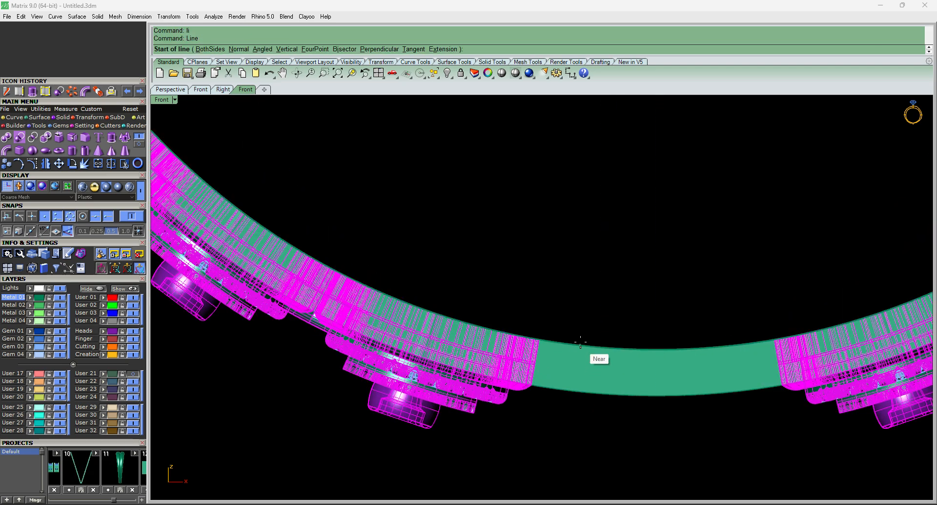
{"action": "left_click", "coordinate": [541, 340]}
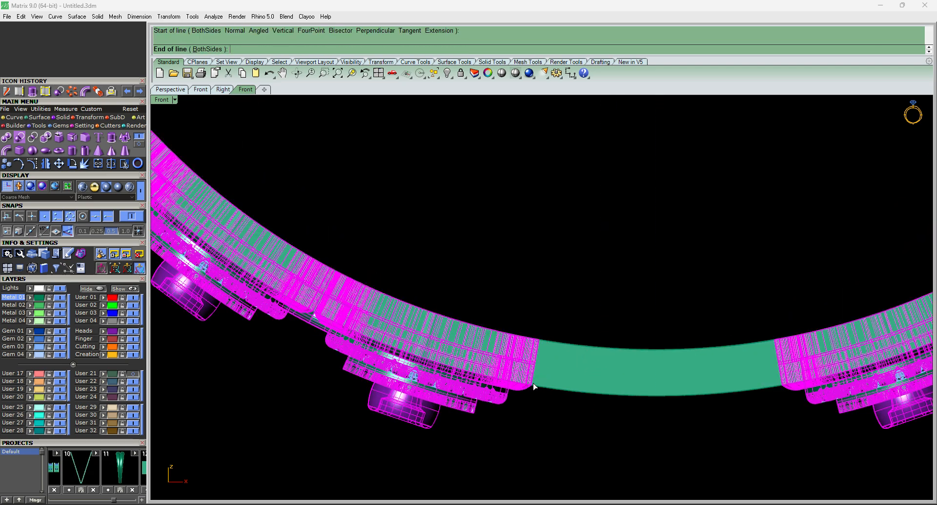
{"action": "left_click", "coordinate": [535, 385]}
Undo the accidental move of the band and lengthen the line so it extends well beyond both band edges.
{"action": "left_click_drag", "start_coordinate": [522, 373], "coordinate": [513, 381]}
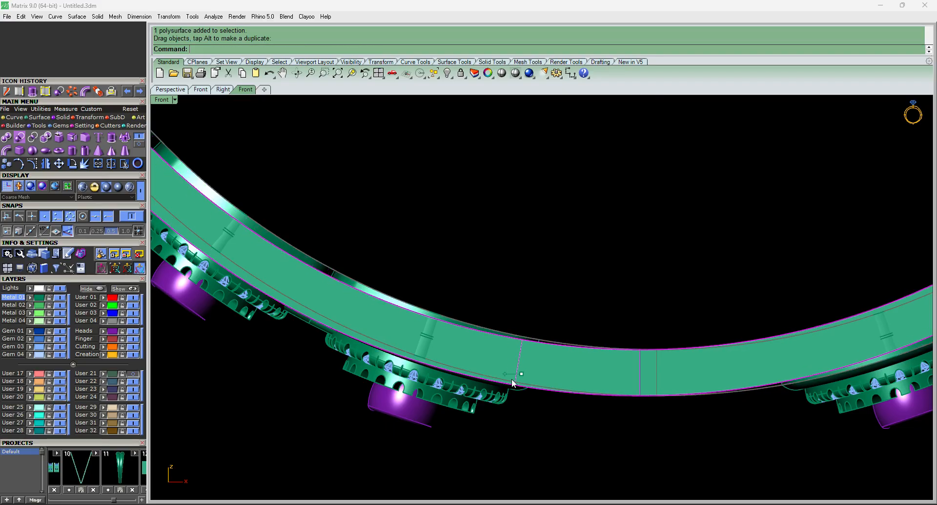
{"action": "key", "text": "ctrl+z"}
{"action": "left_click_drag", "start_coordinate": [459, 253], "coordinate": [653, 492]}
{"action": "scroll", "coordinate": [535, 368], "scroll_direction": "up", "scroll_amount": 3}
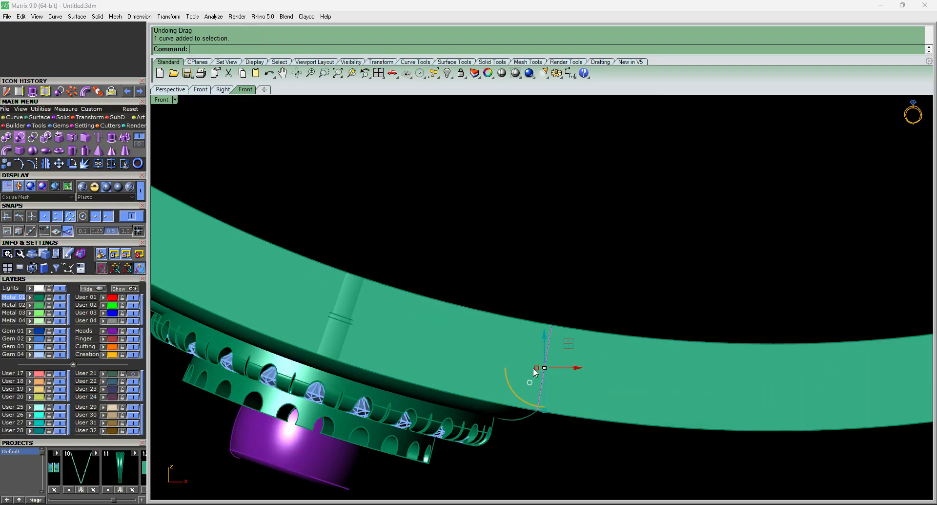
{"action": "left_click_drag", "start_coordinate": [537, 368], "coordinate": [509, 367]}
{"action": "scroll", "coordinate": [576, 304], "scroll_direction": "down", "scroll_amount": 4}
{"action": "key", "text": "Escape"}
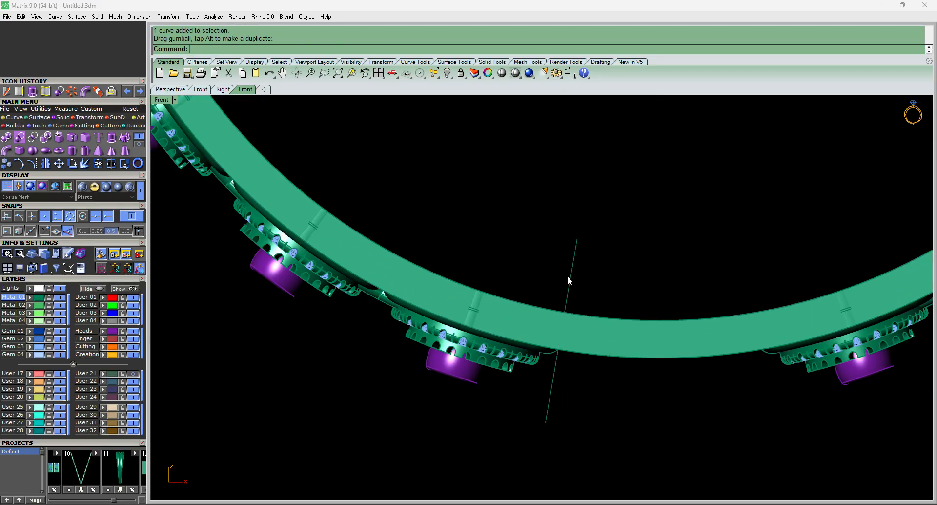
Offset the line by 0.2 toward the left link and delete the original line.
{"action": "left_click", "coordinate": [570, 279]}
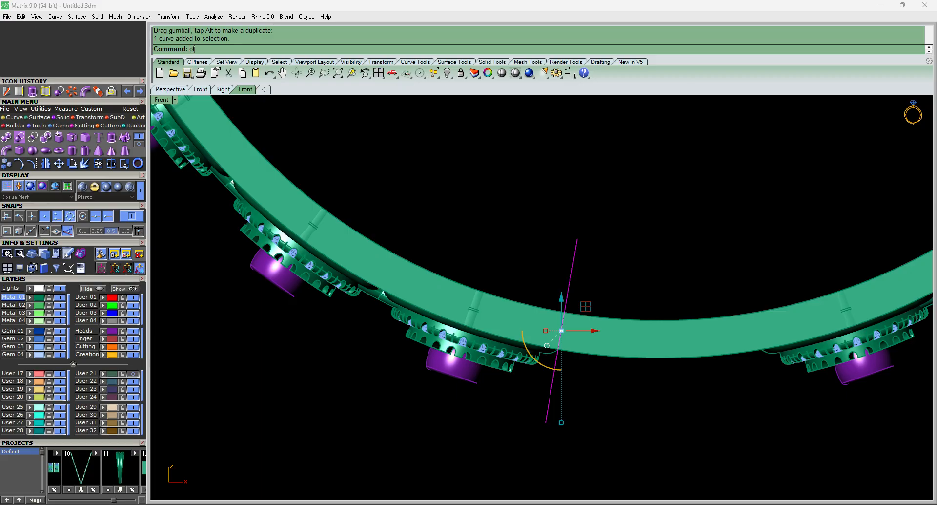
{"action": "key", "text": "Return"}
{"action": "type", "text": "0.2"}
{"action": "key", "text": "Return"}
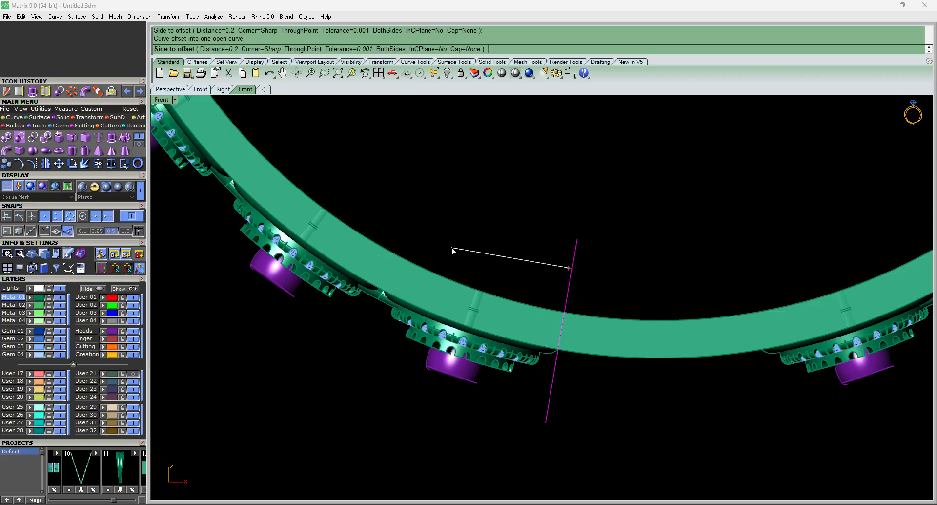
{"action": "left_click", "coordinate": [453, 250]}
{"action": "key", "text": "Delete"}
Mirror the offset line across the vertical axis through the origin (0) to the other side of the gap.
{"action": "left_click", "coordinate": [569, 284]}
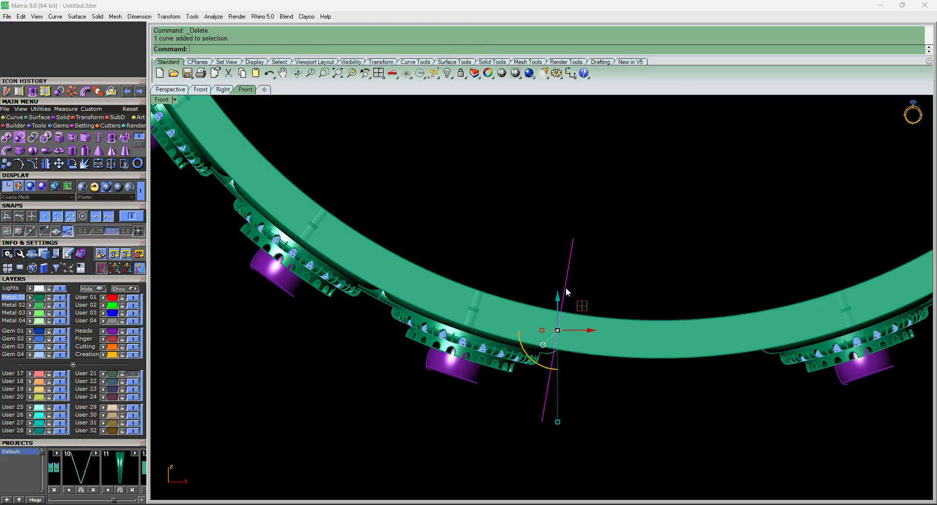
{"action": "scroll", "coordinate": [652, 318], "scroll_direction": "down", "scroll_amount": 3}
{"action": "scroll", "coordinate": [652, 319], "scroll_direction": "up", "scroll_amount": 2}
{"action": "type", "text": "mi"}
{"action": "key", "text": "Return"}
{"action": "type", "text": "0"}
{"action": "key", "text": "Return"}
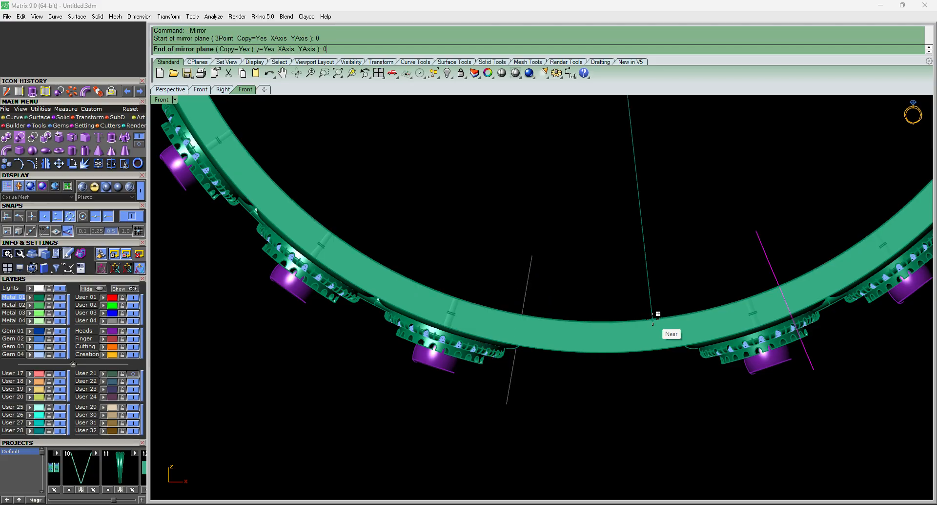
{"action": "left_click", "coordinate": [621, 387]}
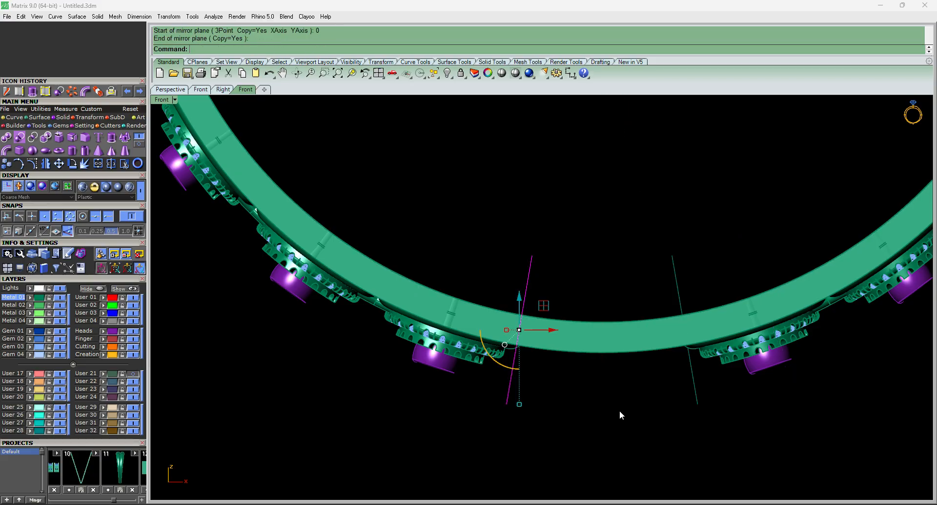
Hide everything except the solid band and the two cutting lines.
{"action": "left_click", "coordinate": [693, 378], "text": "shift"}
{"action": "left_click", "coordinate": [649, 333], "text": "shift"}
{"action": "type", "text": "H"}
{"action": "key", "text": "Return"}
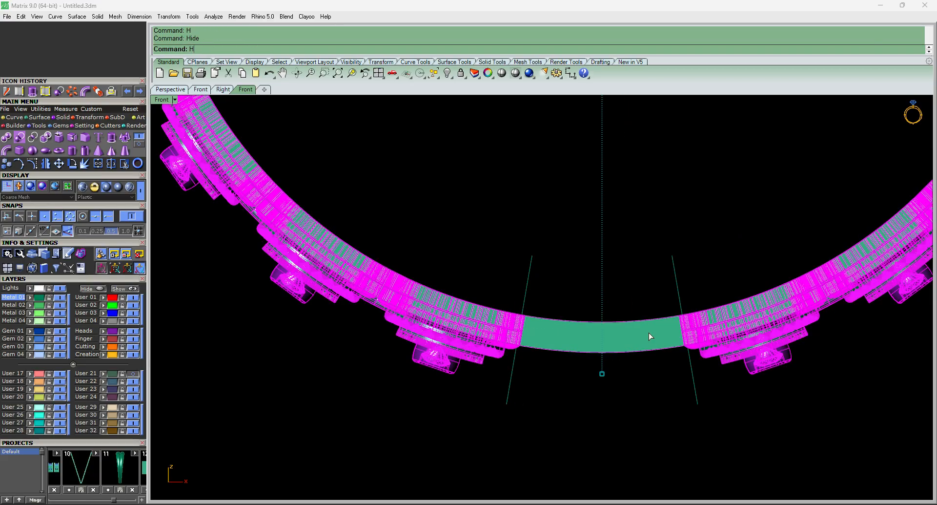
{"action": "key", "text": "Return"}
Trim away the band outside the two lines, keeping the segment in the gap, and delete both lines.
{"action": "left_click", "coordinate": [526, 293]}
{"action": "left_click", "coordinate": [680, 298], "text": "shift"}
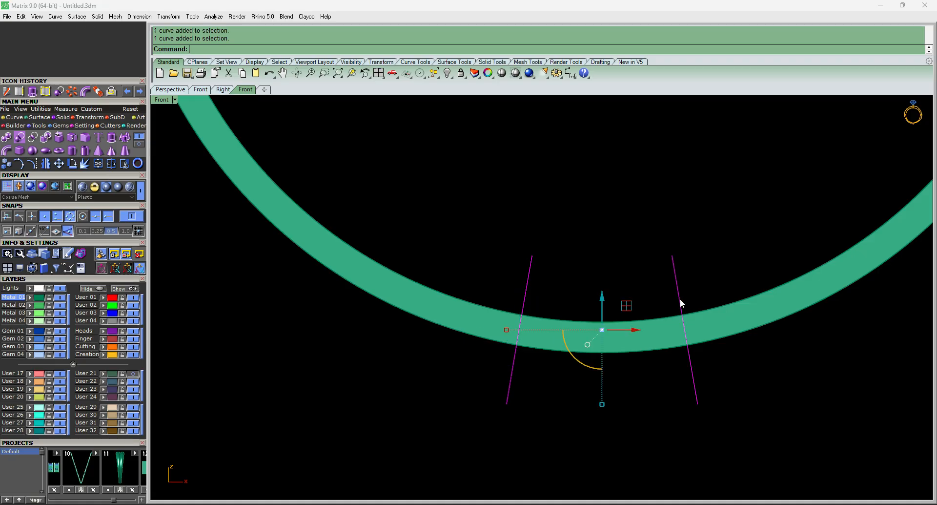
{"action": "type", "text": "T"}
{"action": "key", "text": "Return"}
{"action": "left_click", "coordinate": [500, 318]}
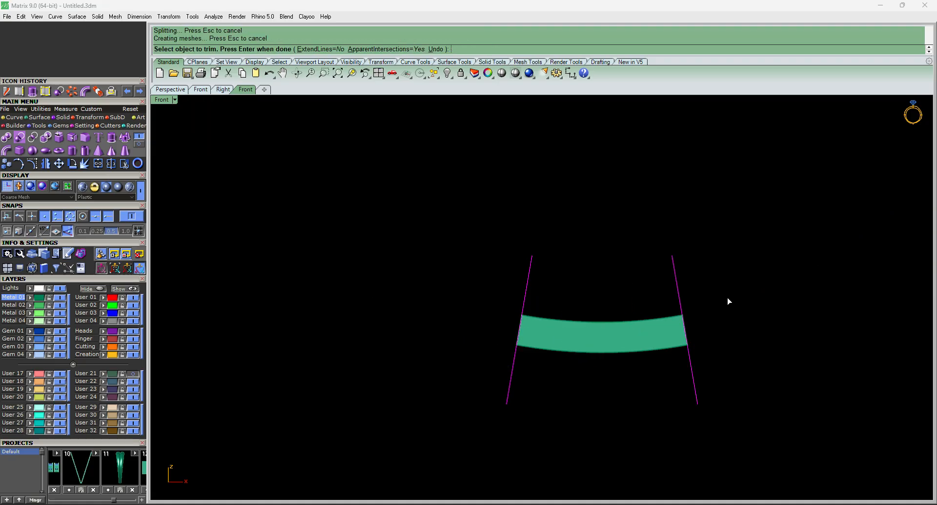
{"action": "key", "text": "Return"}
{"action": "key", "text": "Delete"}
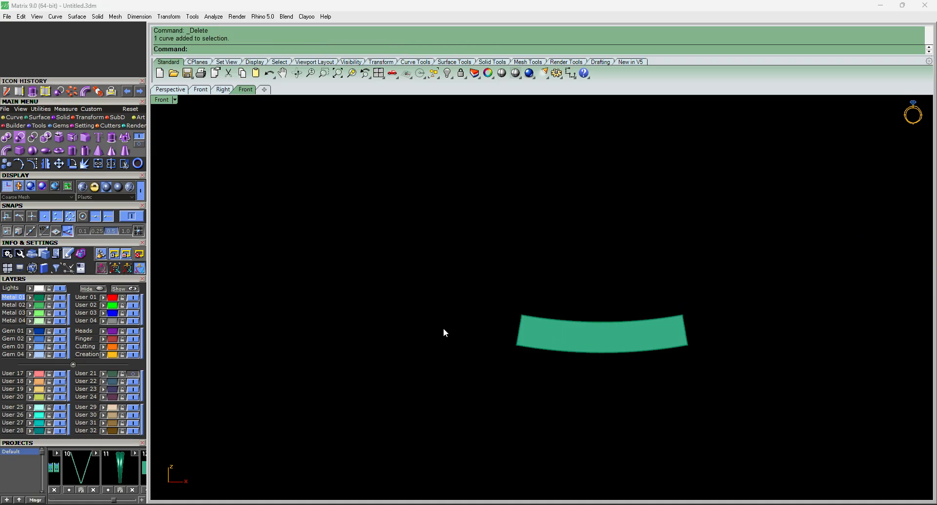
Cap the open ends of the trimmed band segment to make it a closed solid.
{"action": "right_click_drag", "start_coordinate": [443, 328], "coordinate": [617, 360], "text": "ctrl+shift"}
{"action": "scroll", "coordinate": [619, 322], "scroll_direction": "up", "scroll_amount": 6}
{"action": "right_click_drag", "start_coordinate": [619, 322], "coordinate": [578, 342], "text": "ctrl+shift"}
{"action": "scroll", "coordinate": [578, 342], "scroll_direction": "down", "scroll_amount": 8}
{"action": "left_click_drag", "start_coordinate": [332, 230], "coordinate": [708, 403]}
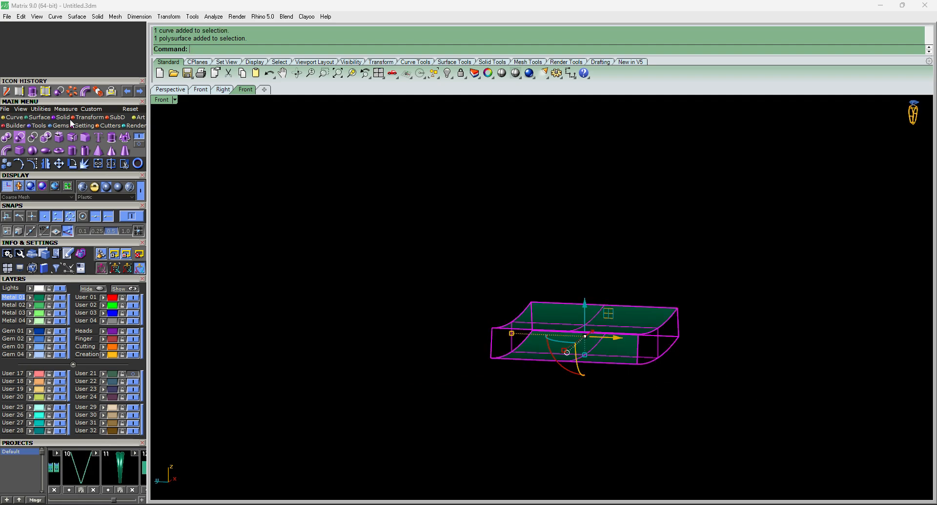
{"action": "left_click", "coordinate": [59, 137]}
{"action": "left_click", "coordinate": [585, 215]}
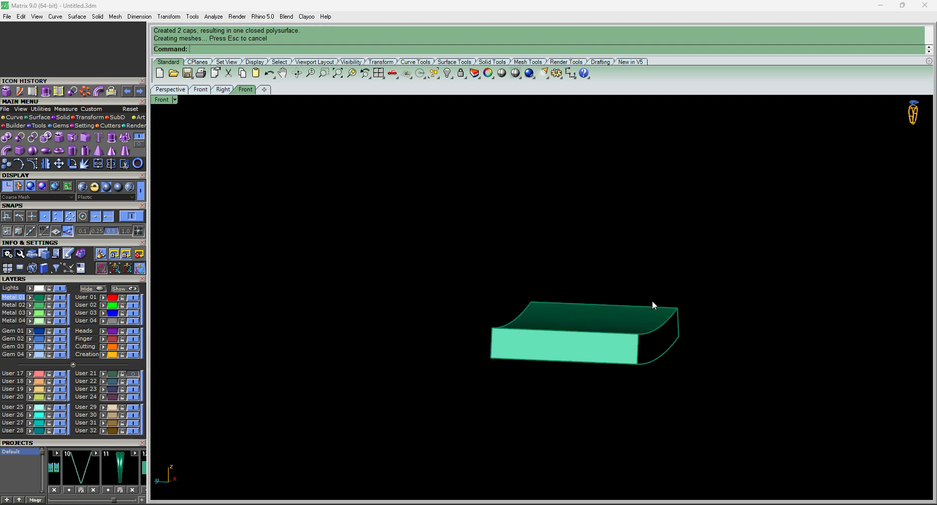
Return to the front view and show all hidden links and gems again.
{"action": "key", "text": "ctrl+F2"}
{"action": "left_click", "coordinate": [118, 288]}
{"action": "scroll", "coordinate": [603, 327], "scroll_direction": "down", "scroll_amount": 3}
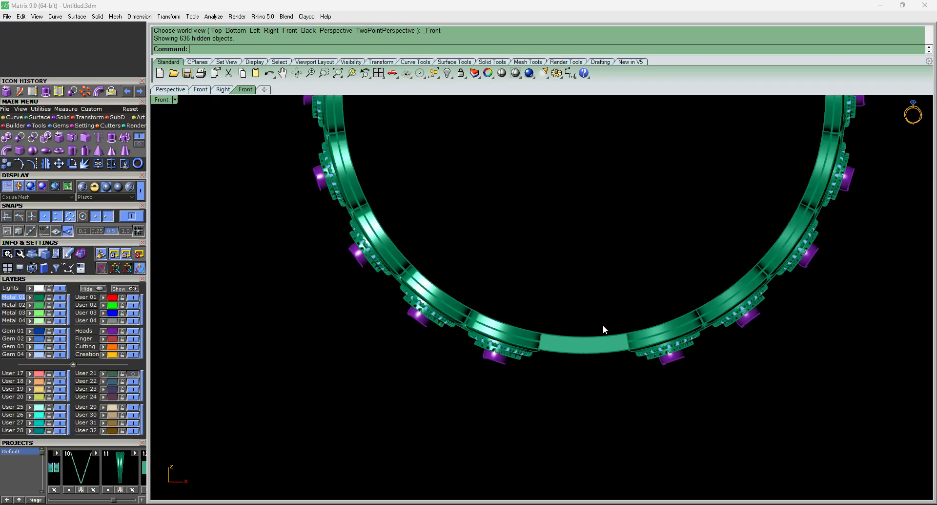
Scale the band segment in the gap narrower across its width.
{"action": "right_click_drag", "start_coordinate": [604, 327], "coordinate": [560, 370], "text": "ctrl+shift"}
{"action": "left_click", "coordinate": [557, 364]}
{"action": "scroll", "coordinate": [568, 356], "scroll_direction": "up", "scroll_amount": 6}
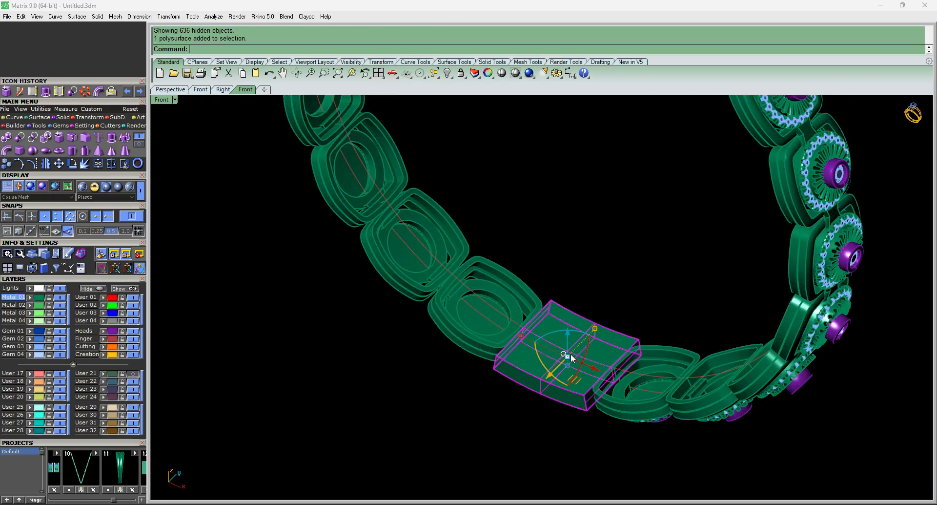
{"action": "left_click_drag", "start_coordinate": [608, 316], "coordinate": [594, 328]}
{"action": "left_click", "coordinate": [604, 321]}
{"action": "scroll", "coordinate": [508, 330], "scroll_direction": "up", "scroll_amount": 9}
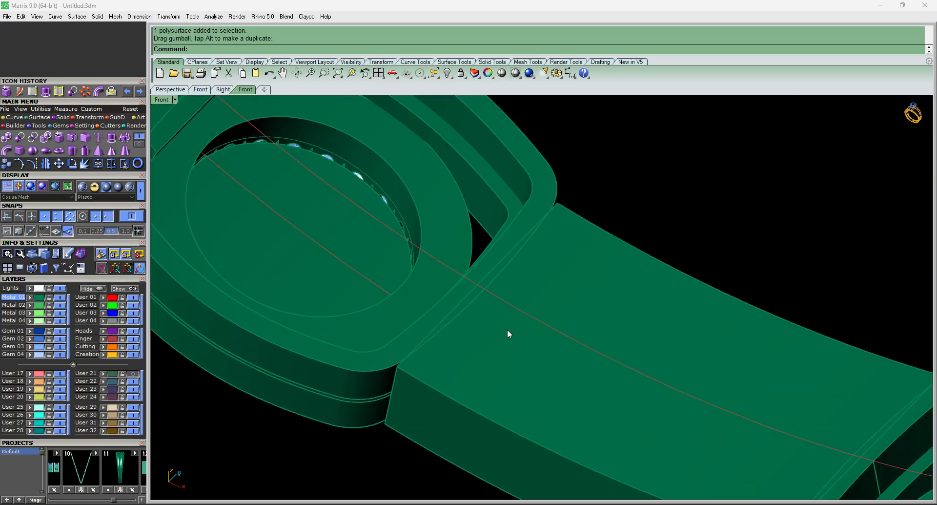
Narrow the band segment further so its width fits the flat ends of the neighbouring links.
{"action": "left_click", "coordinate": [549, 353]}
{"action": "left_click_drag", "start_coordinate": [750, 328], "coordinate": [737, 341]}
{"action": "key", "text": "Escape"}
{"action": "scroll", "coordinate": [546, 296], "scroll_direction": "down", "scroll_amount": 9}
{"action": "right_click_drag", "start_coordinate": [576, 351], "coordinate": [585, 317]}
{"action": "scroll", "coordinate": [585, 317], "scroll_direction": "up", "scroll_amount": 3}
{"action": "left_click", "coordinate": [581, 298]}
{"action": "left_click_drag", "start_coordinate": [475, 335], "coordinate": [474, 335]}
{"action": "left_click", "coordinate": [606, 223]}
Fillet the four long edges of the solid band segment in the bottom gap with a radius of 1.
{"action": "key", "text": "ctrl+F2"}
{"action": "scroll", "coordinate": [593, 268], "scroll_direction": "down", "scroll_amount": 4}
{"action": "right_click_drag", "start_coordinate": [594, 268], "coordinate": [580, 327]}
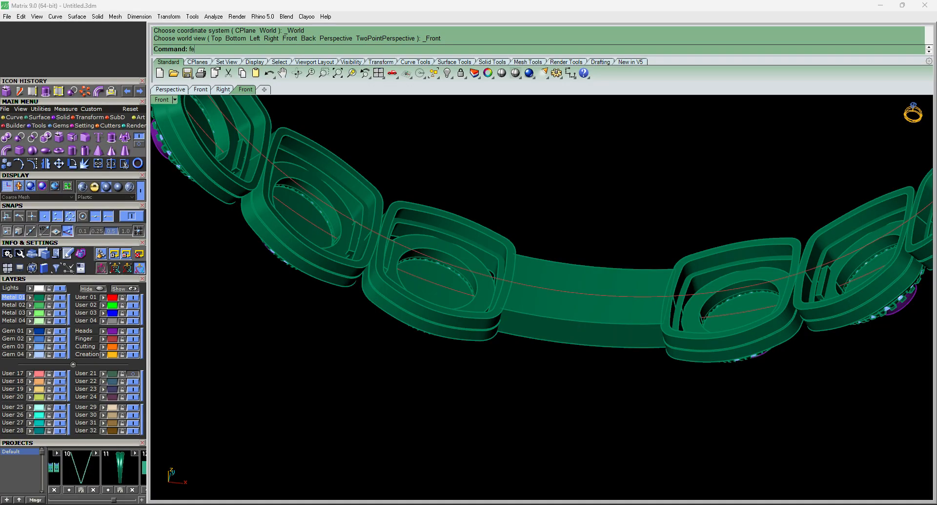
{"action": "key", "text": "Return"}
{"action": "type", "text": "1"}
{"action": "key", "text": "Return"}
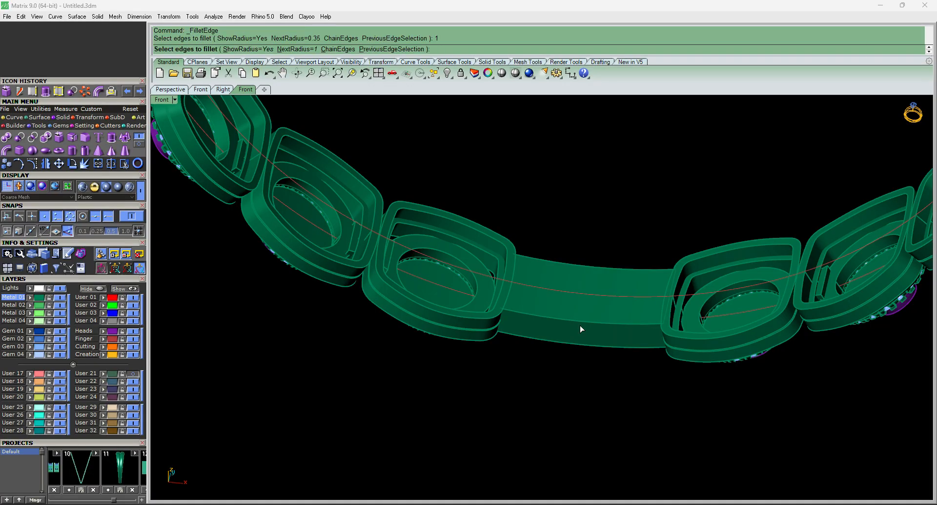
{"action": "left_click", "coordinate": [588, 323]}
{"action": "left_click", "coordinate": [598, 346]}
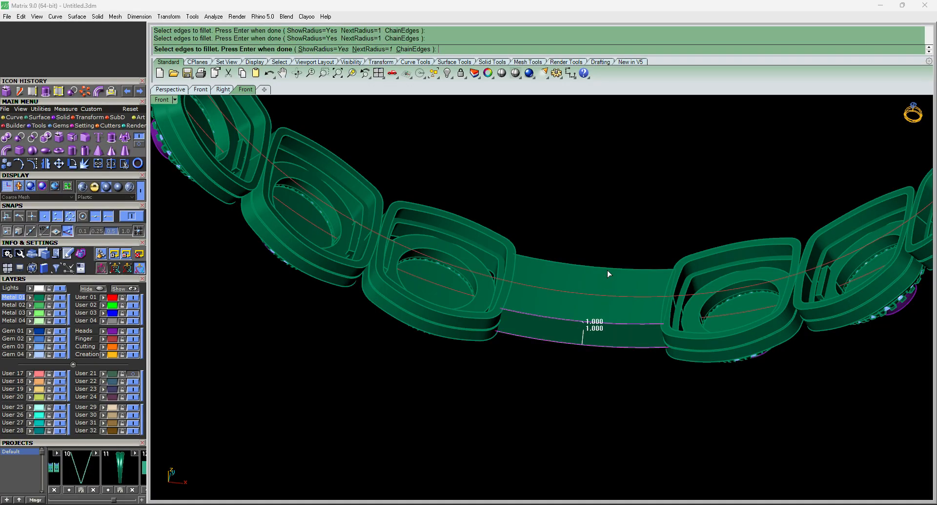
{"action": "right_click_drag", "start_coordinate": [615, 350], "coordinate": [604, 277]}
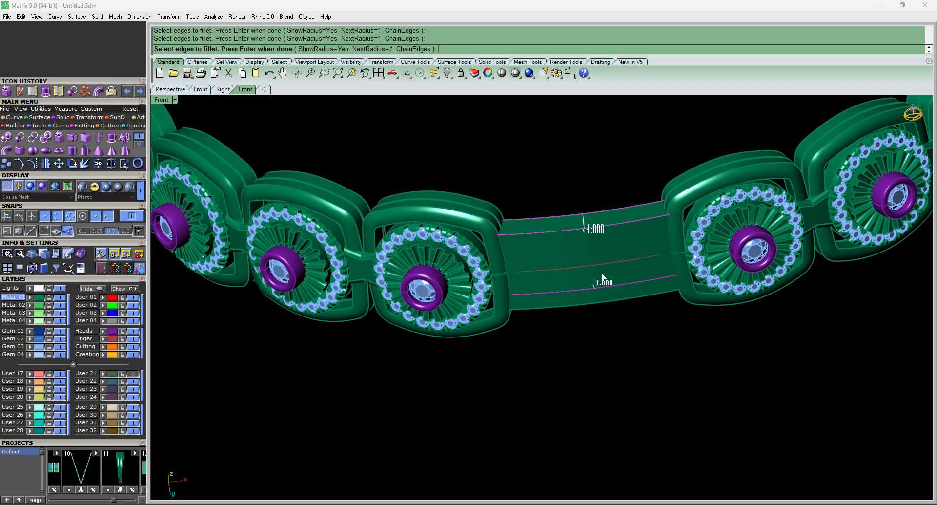
{"action": "left_click", "coordinate": [601, 301]}
{"action": "key", "text": "Return"}
{"action": "key", "text": "Return"}
Hide the Finger layer so the finger circle is out of the ring model.
{"action": "key", "text": "ctrl+F1"}
{"action": "key", "text": "ctrl+F2"}
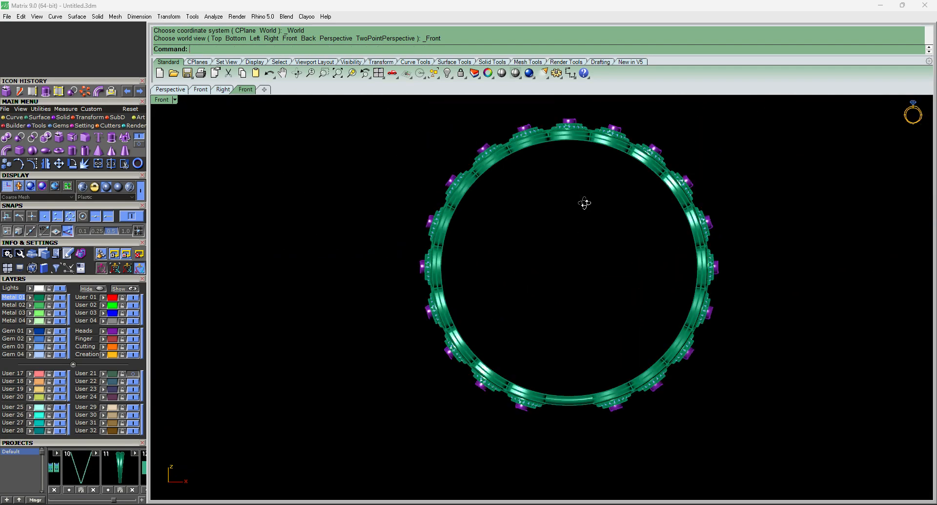
{"action": "right_click_drag", "start_coordinate": [584, 203], "coordinate": [604, 318]}
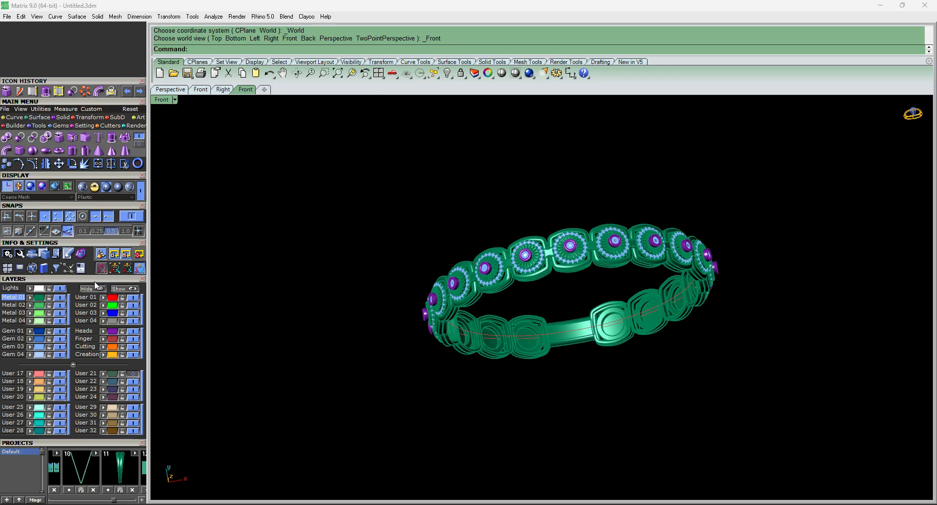
{"action": "left_click", "coordinate": [134, 340]}
Duplicate the entire ring with its gems in the top view and place the copy parallel to the original with a gap between them.
{"action": "key", "text": "F1"}
{"action": "scroll", "coordinate": [598, 285], "scroll_direction": "up", "scroll_amount": 4}
{"action": "right_click_drag", "start_coordinate": [597, 283], "coordinate": [672, 296]}
{"action": "scroll", "coordinate": [505, 293], "scroll_direction": "up", "scroll_amount": 8}
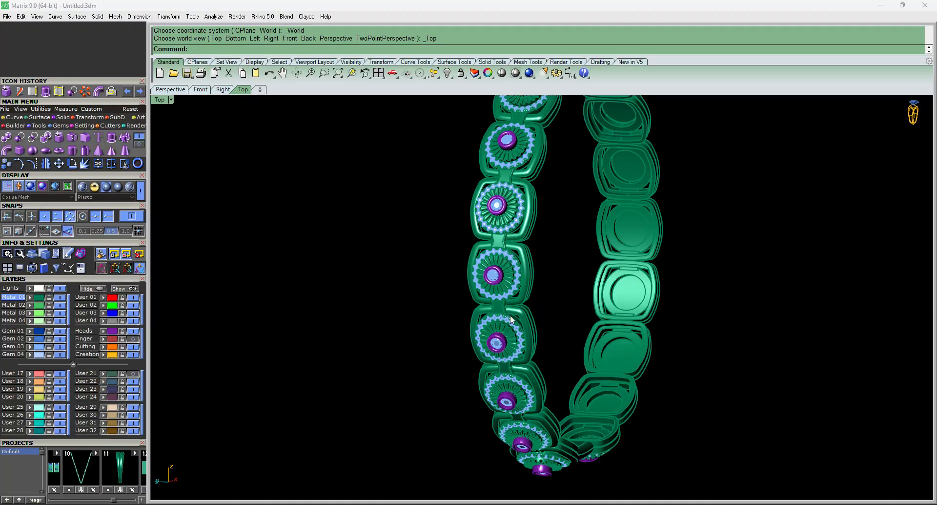
{"action": "right_click_drag", "start_coordinate": [503, 303], "coordinate": [464, 300]}
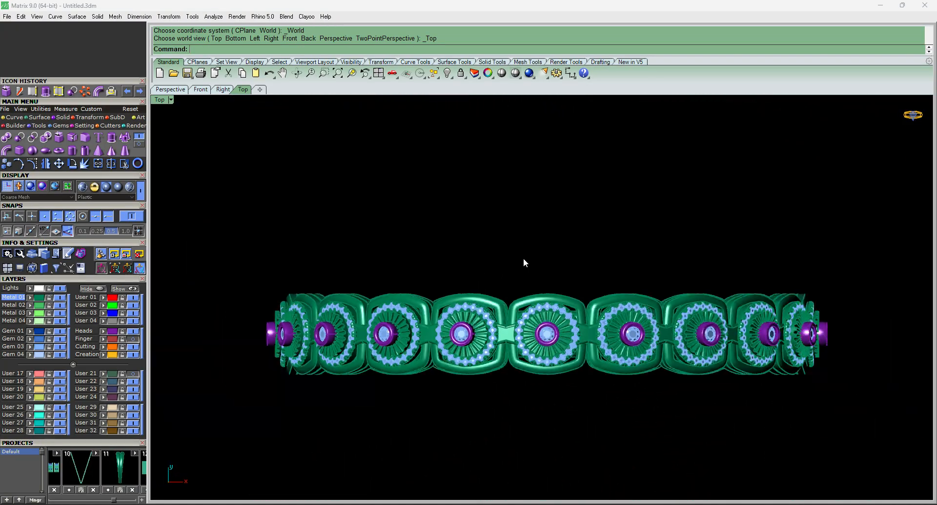
{"action": "scroll", "coordinate": [537, 273], "scroll_direction": "down", "scroll_amount": 6}
{"action": "left_click_drag", "start_coordinate": [321, 219], "coordinate": [738, 383]}
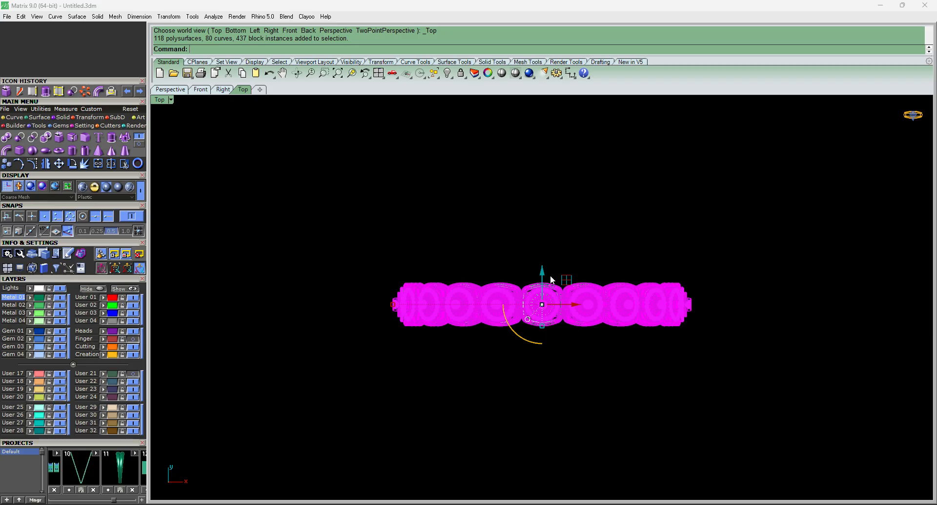
{"action": "left_click_drag", "start_coordinate": [544, 275], "coordinate": [554, 215]}
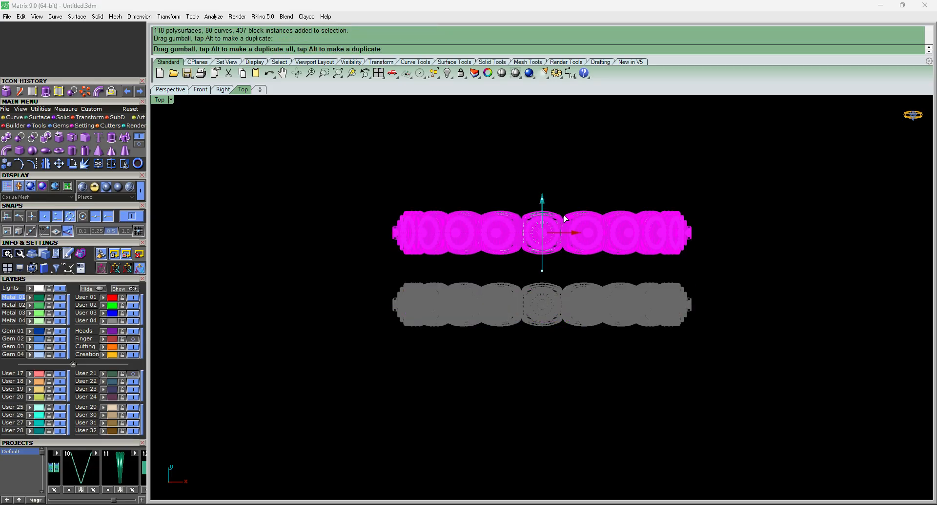
{"action": "left_click", "coordinate": [595, 169]}
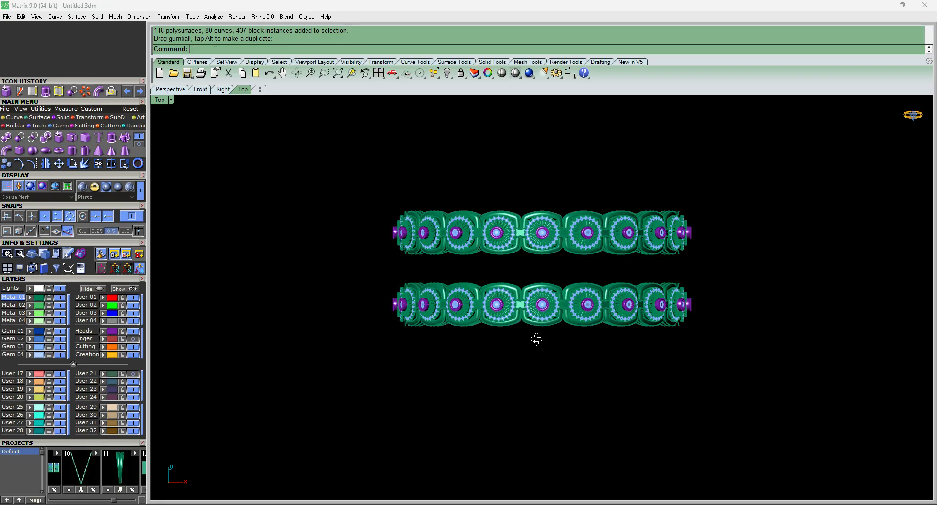
Show both rings in Rendered display and examine their gem-set links, hollowed insides and plain band segments from all around.
{"action": "right_click_drag", "start_coordinate": [536, 339], "coordinate": [571, 296]}
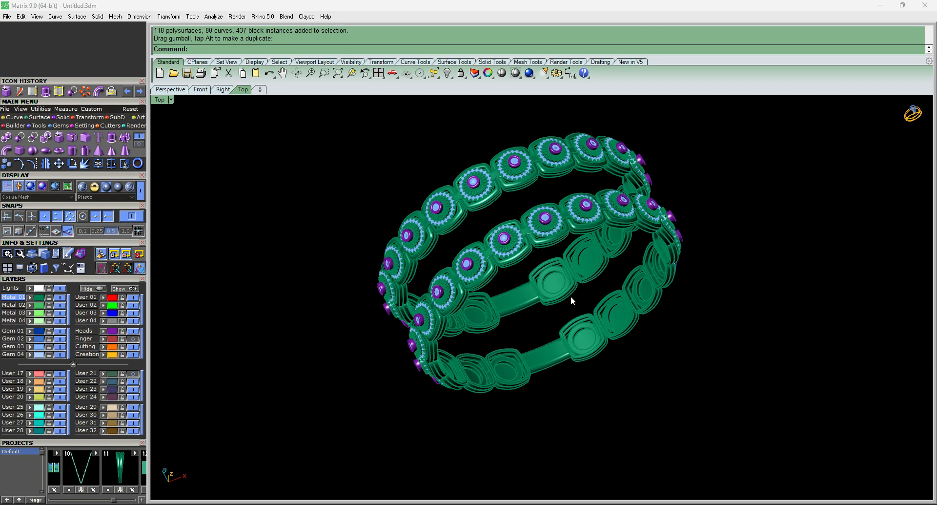
{"action": "right_click_drag", "start_coordinate": [519, 218], "coordinate": [525, 237]}
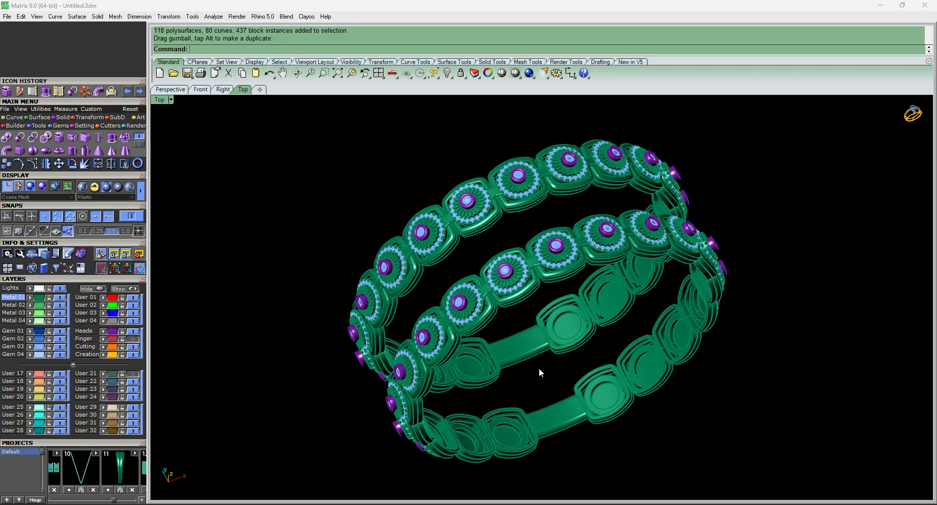
{"action": "right_click_drag", "start_coordinate": [539, 368], "coordinate": [547, 351], "text": "ctrl+shift"}
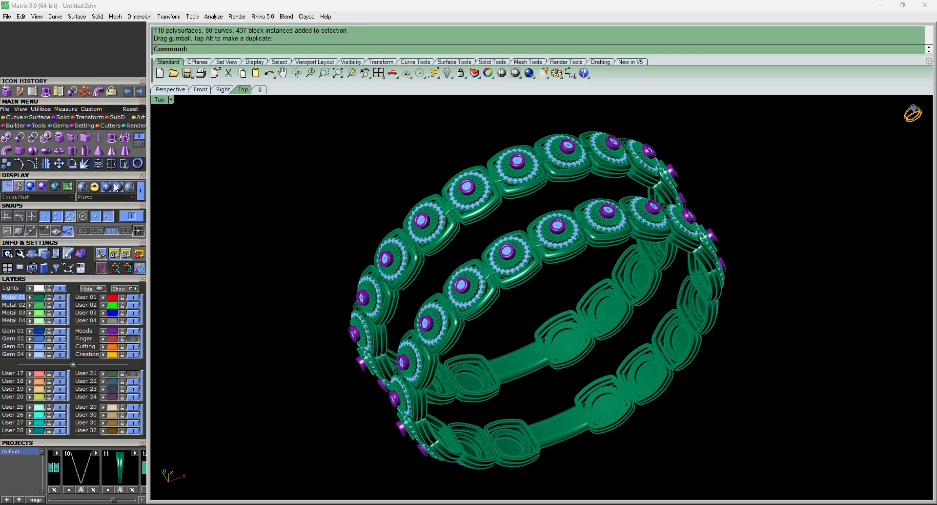
{"action": "scroll", "coordinate": [521, 257], "scroll_direction": "up", "scroll_amount": 2}
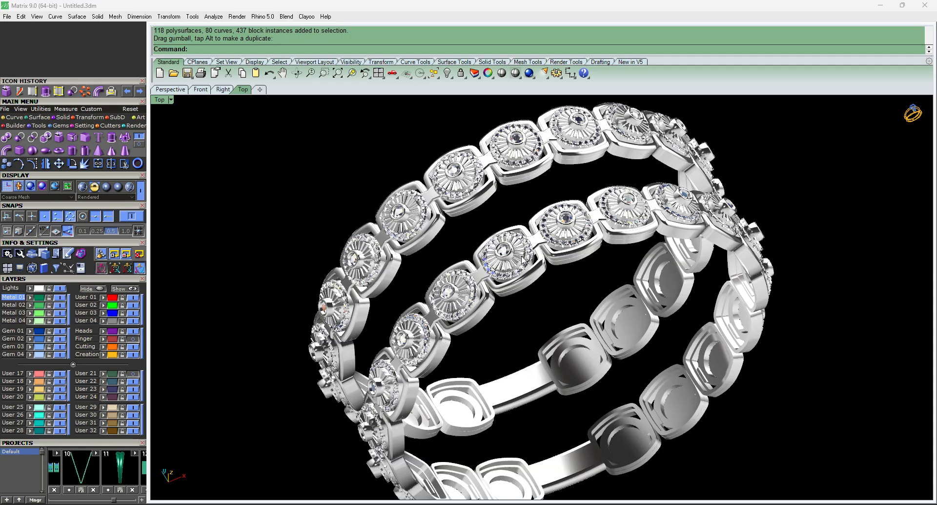
{"action": "right_click_drag", "start_coordinate": [521, 259], "coordinate": [548, 309], "text": "ctrl+shift"}
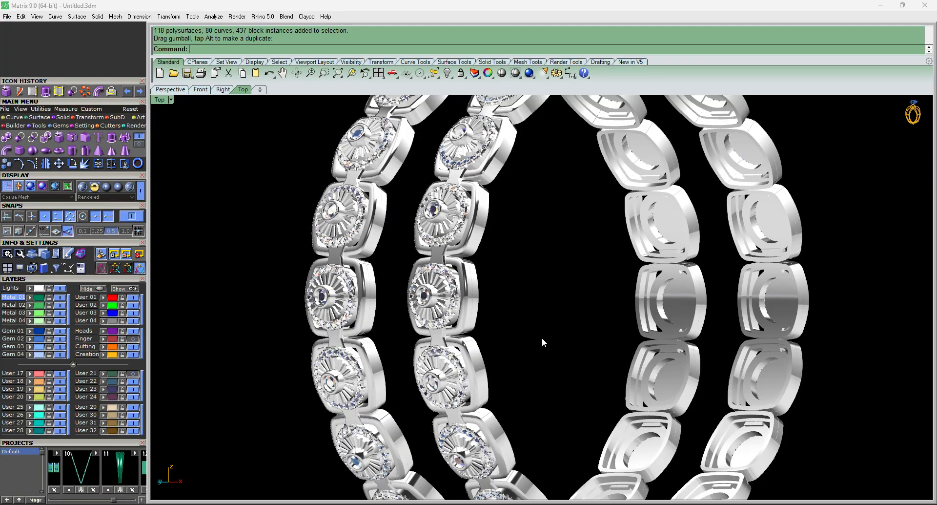
{"action": "right_click_drag", "start_coordinate": [543, 342], "coordinate": [788, 321], "text": "ctrl+shift"}
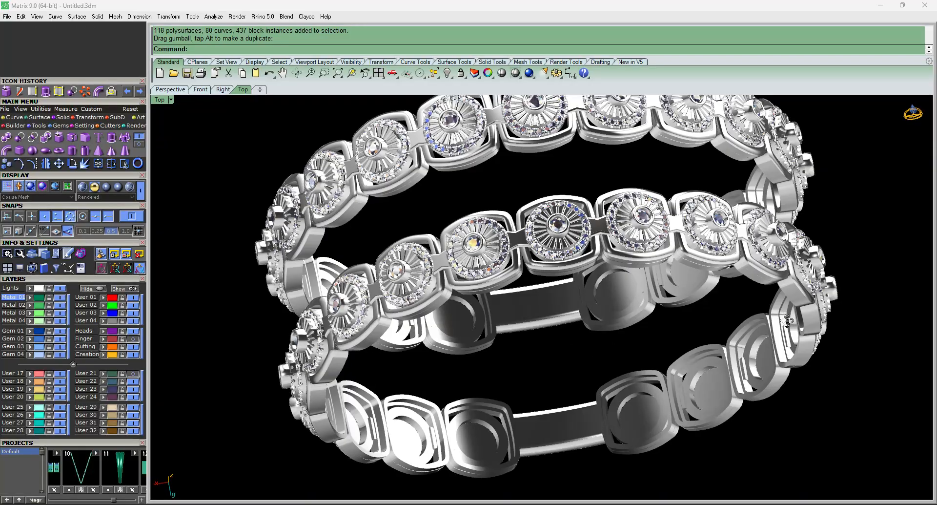
{"action": "scroll", "coordinate": [551, 294], "scroll_direction": "down", "scroll_amount": 4}
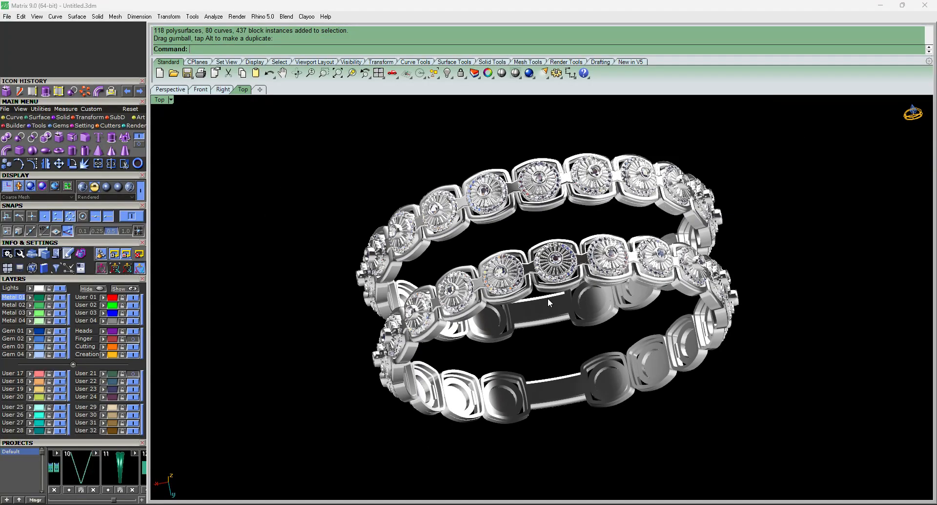
{"action": "right_click_drag", "start_coordinate": [548, 298], "coordinate": [593, 276], "text": "ctrl+shift"}
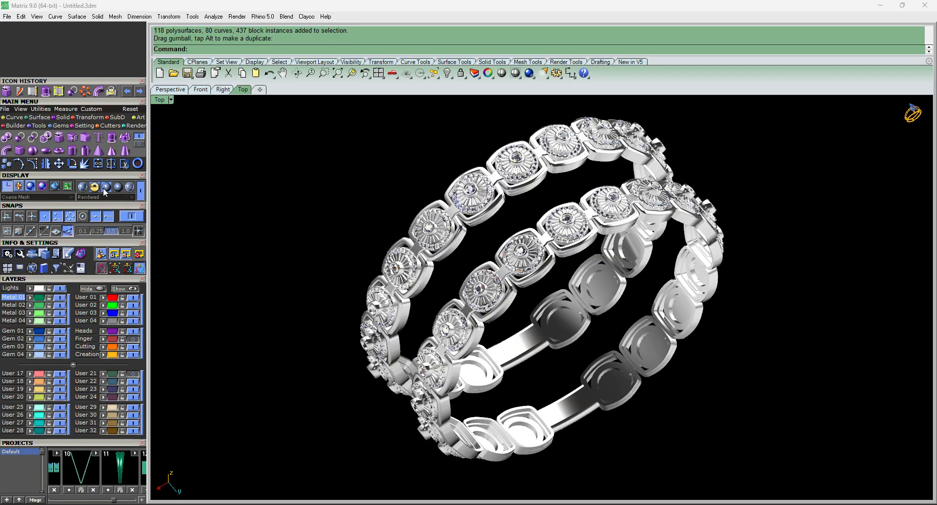
{"action": "right_click_drag", "start_coordinate": [534, 301], "coordinate": [641, 251], "text": "ctrl+shift"}
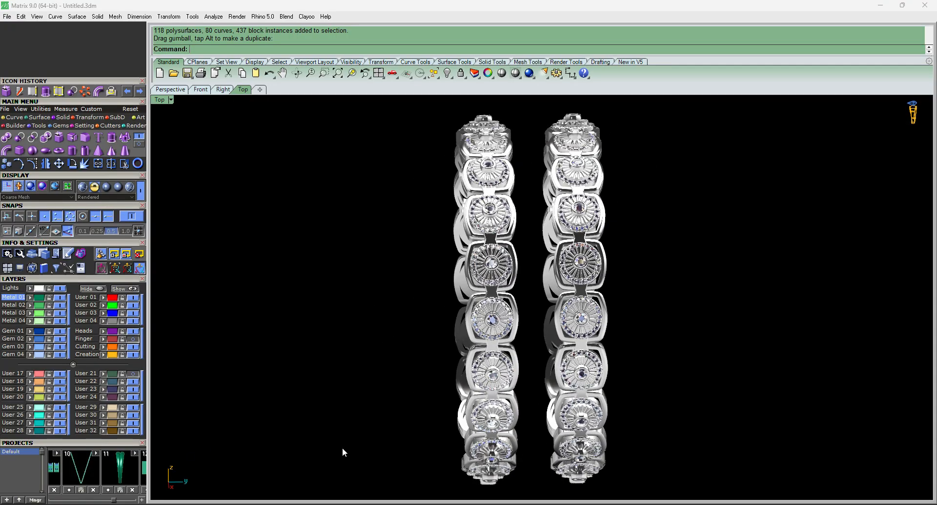
{"action": "right_click_drag", "start_coordinate": [668, 353], "coordinate": [582, 369], "text": "ctrl+shift"}
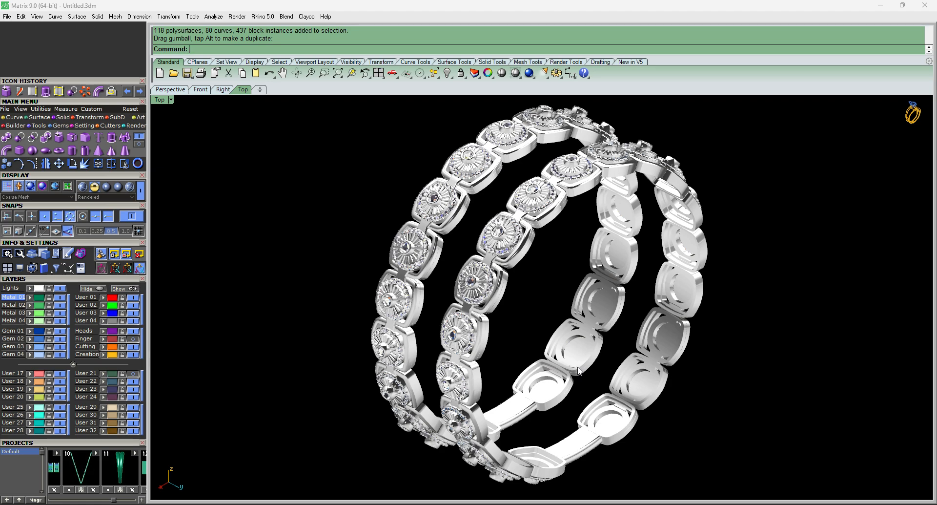